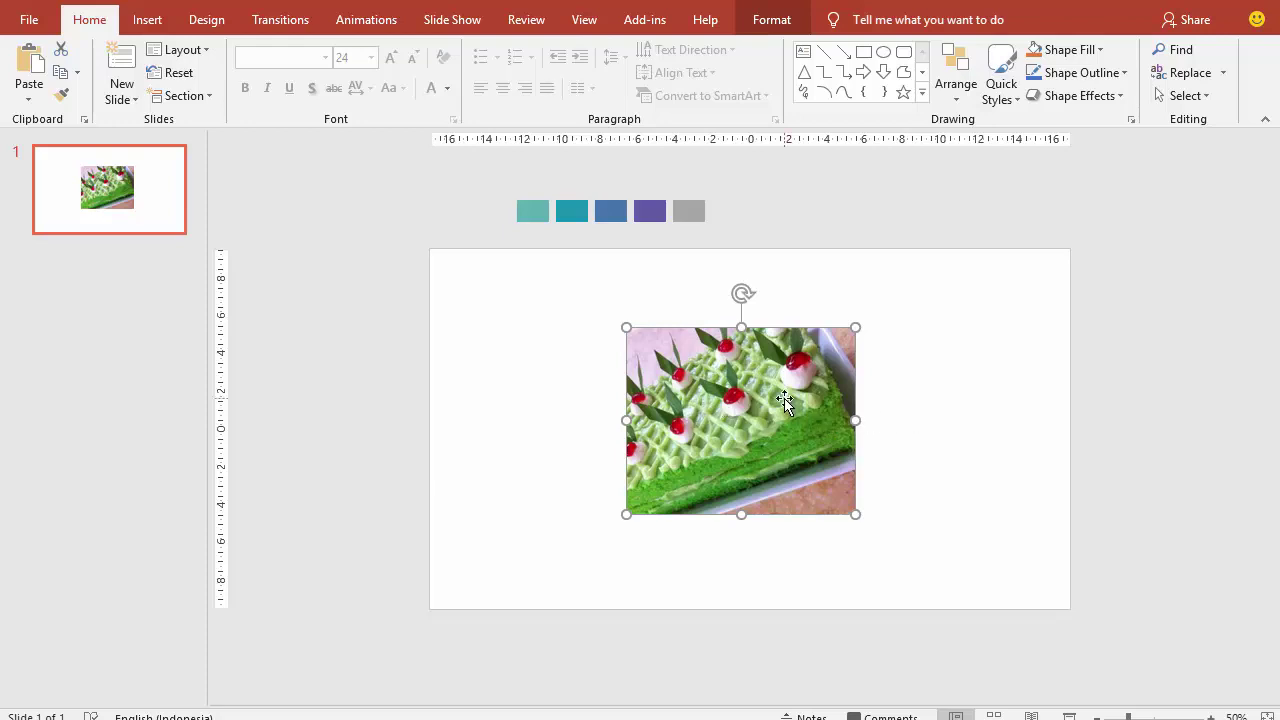
Delete the cake picture so the slide is empty.
{"action": "key", "text": "Delete"}
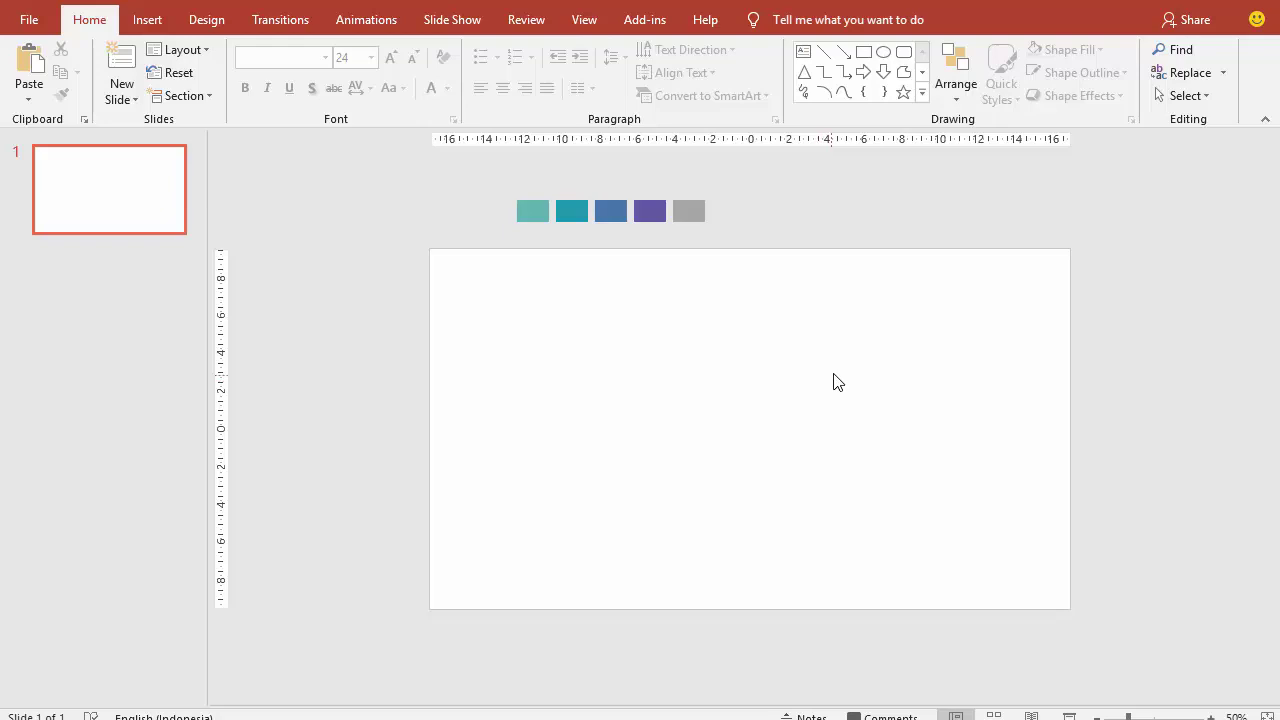
Fill the slide background with the building-cc0-city-89485 skyline photo from IMAGE > CITY.
{"action": "right_click", "coordinate": [846, 391]}
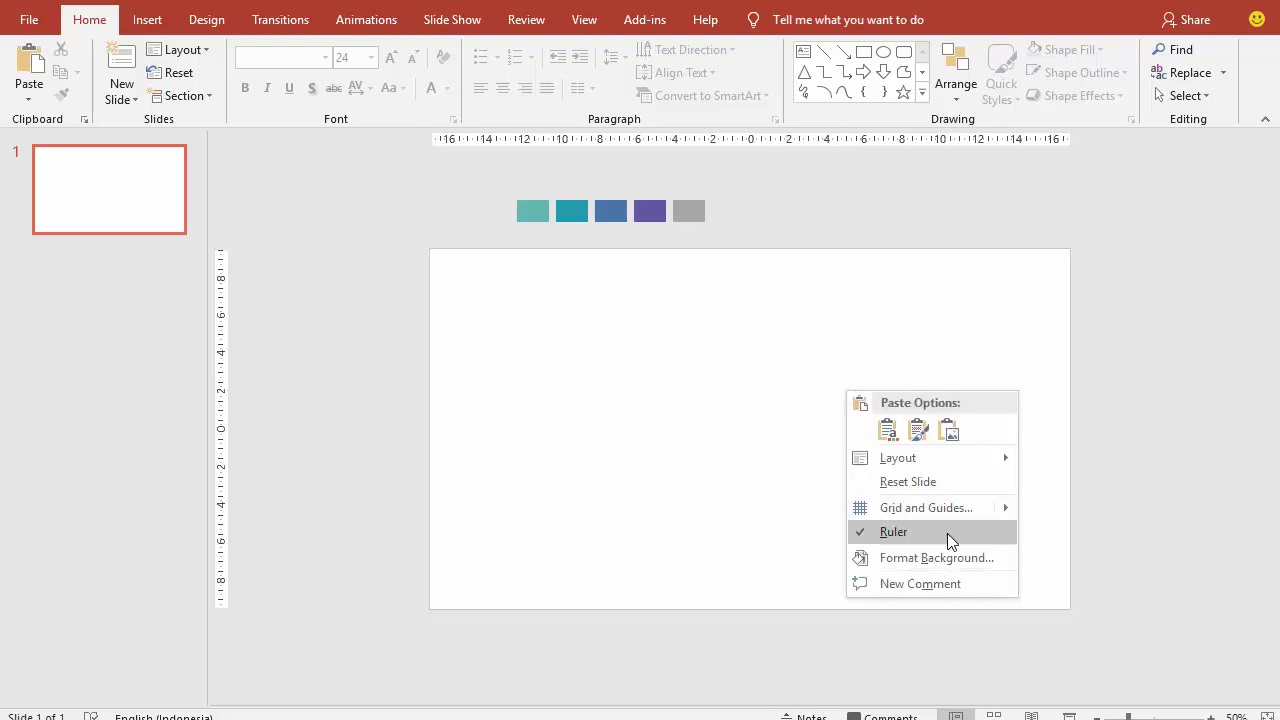
{"action": "left_click", "coordinate": [944, 559]}
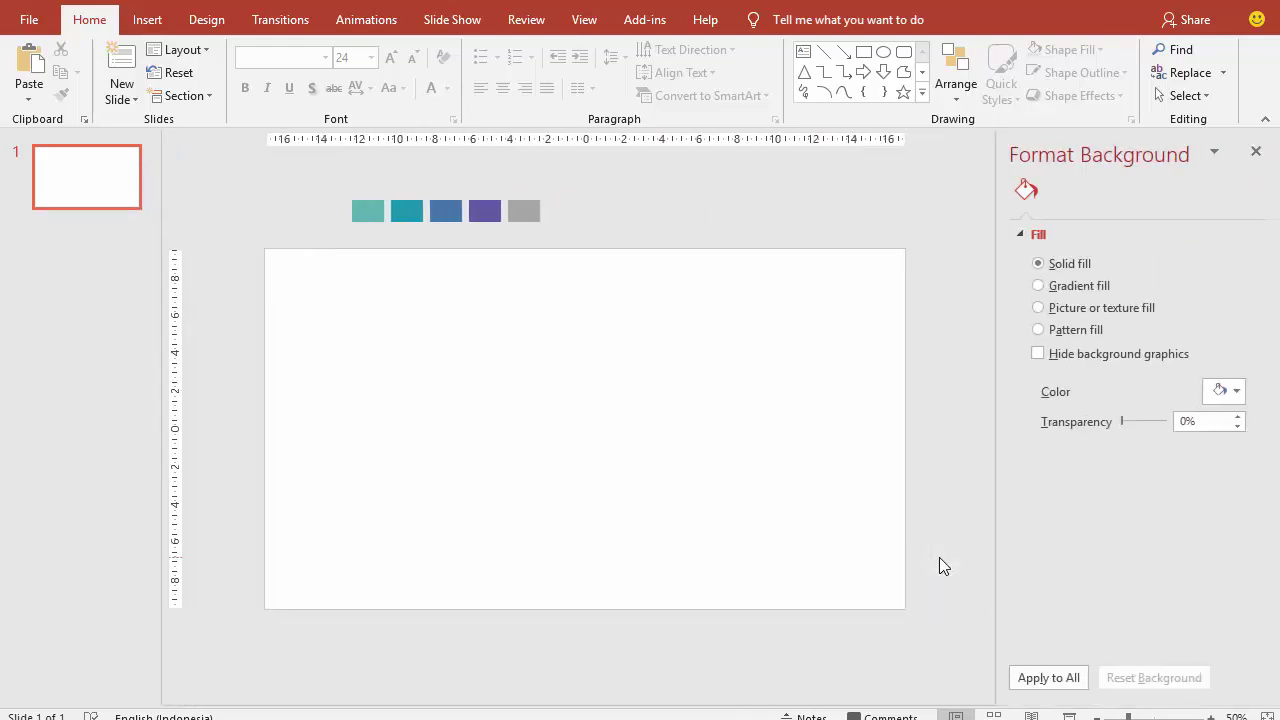
{"action": "left_click", "coordinate": [1066, 412]}
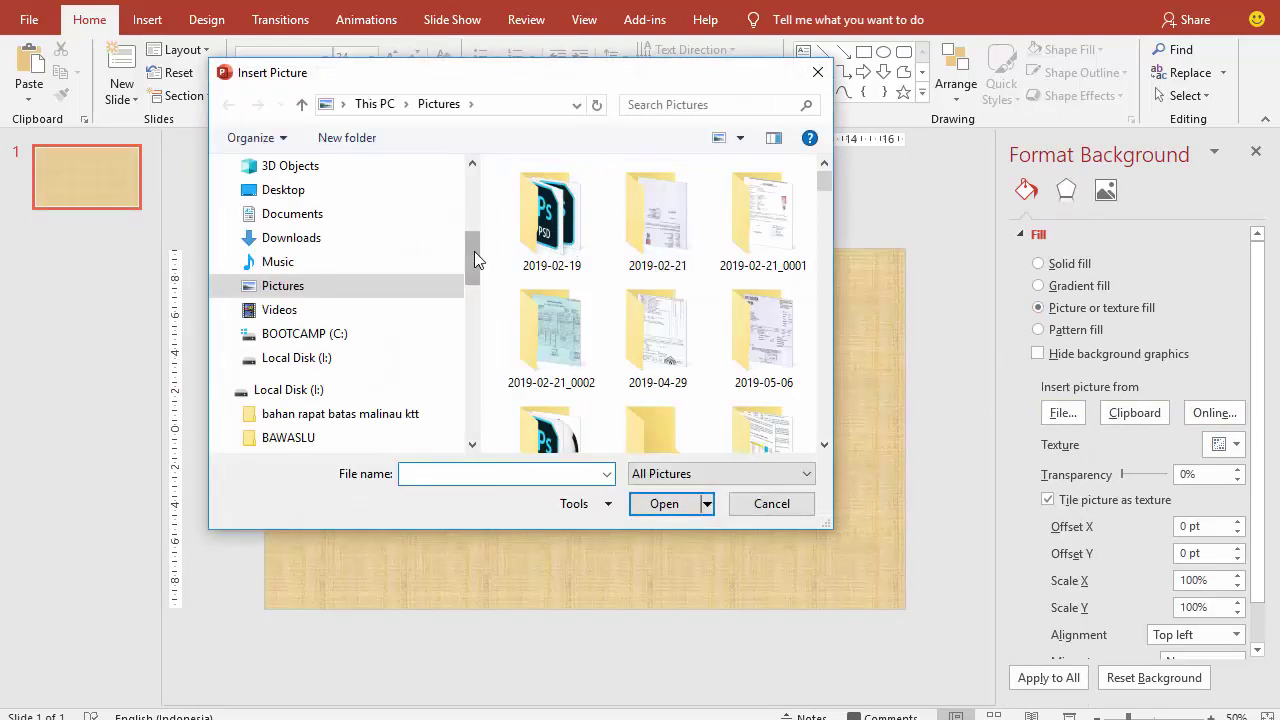
{"action": "left_click_drag", "start_coordinate": [474, 251], "coordinate": [480, 414]}
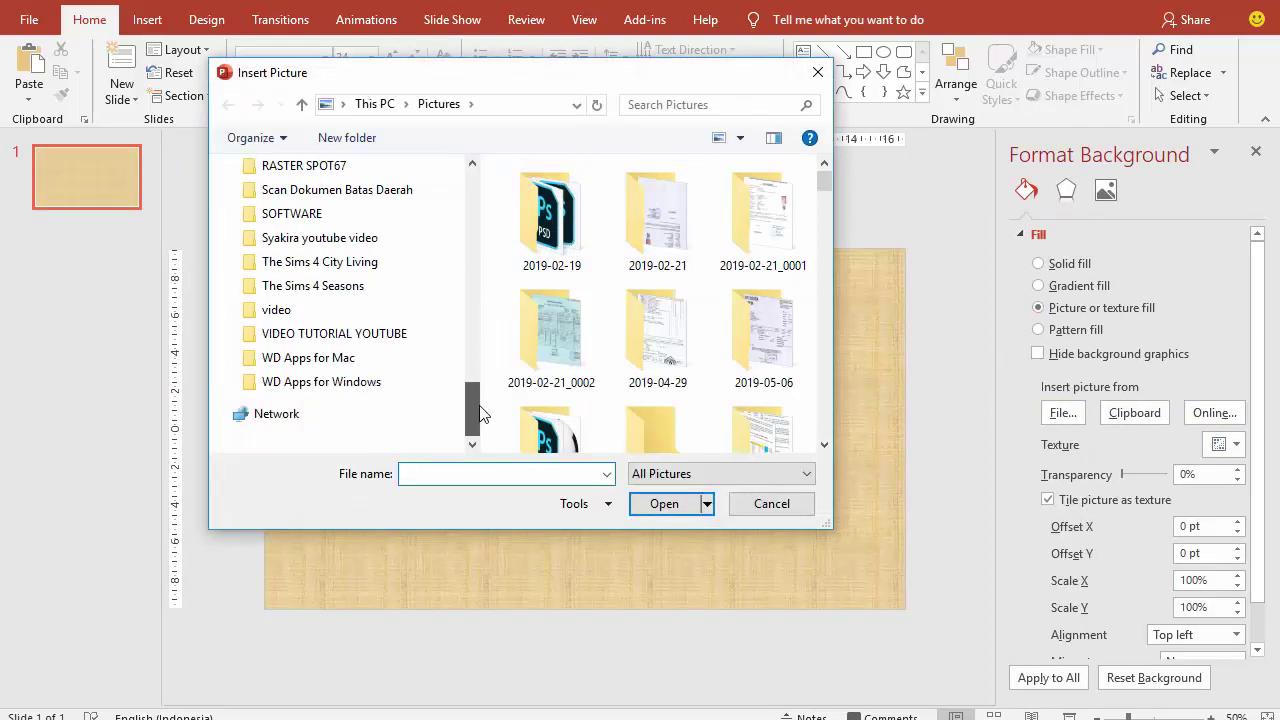
{"action": "left_click", "coordinate": [230, 331]}
{"action": "left_click", "coordinate": [235, 285]}
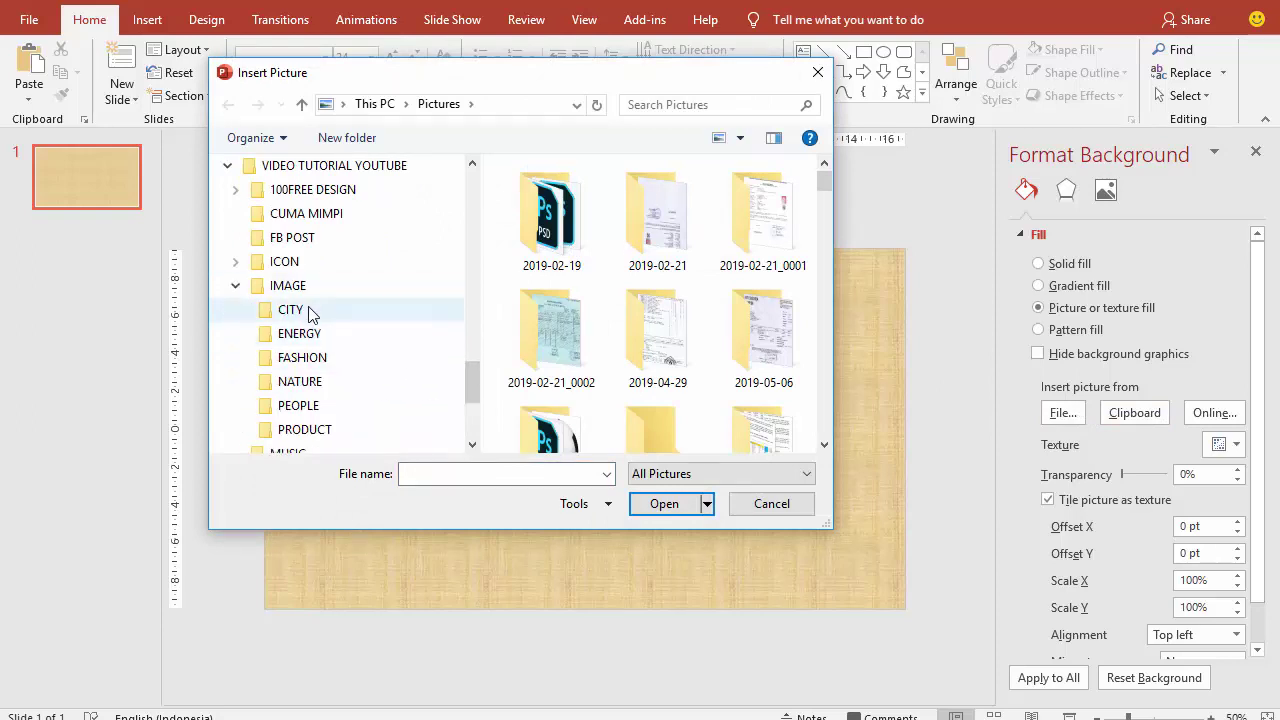
{"action": "left_click", "coordinate": [335, 312]}
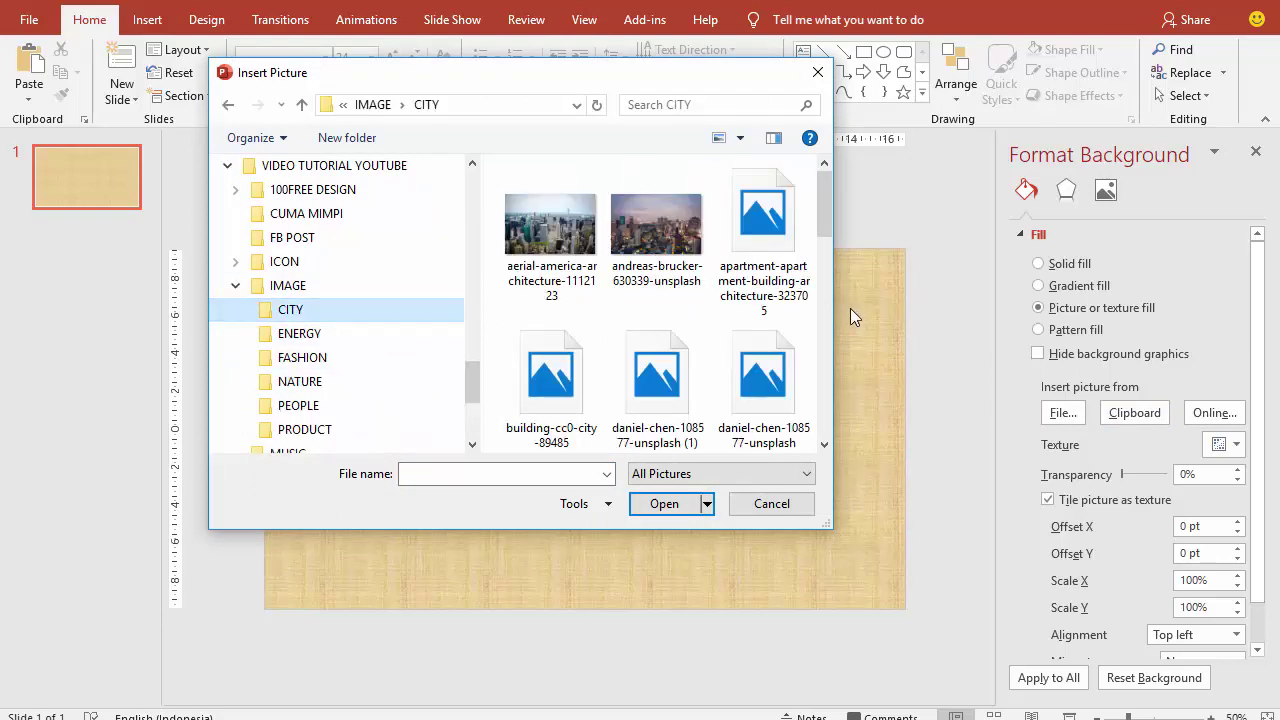
{"action": "left_click", "coordinate": [580, 403]}
{"action": "left_click", "coordinate": [664, 503]}
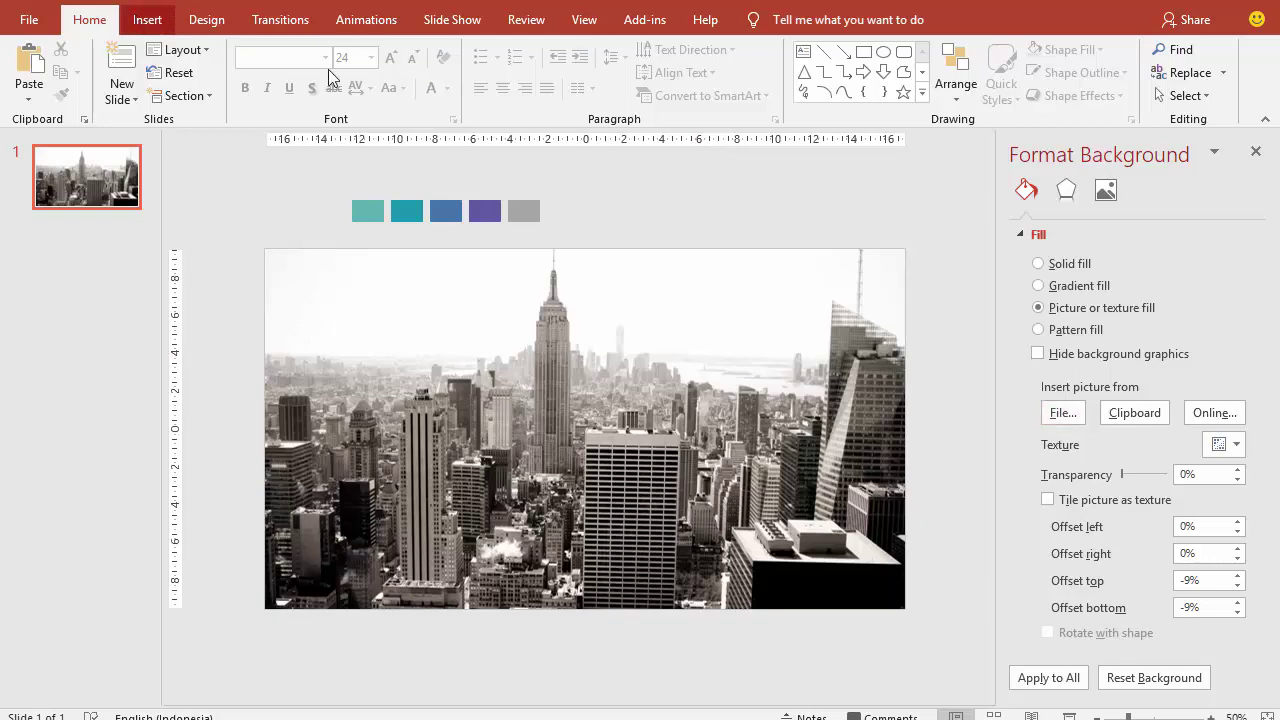
{"action": "left_click", "coordinate": [147, 19]}
{"action": "left_click", "coordinate": [366, 75]}
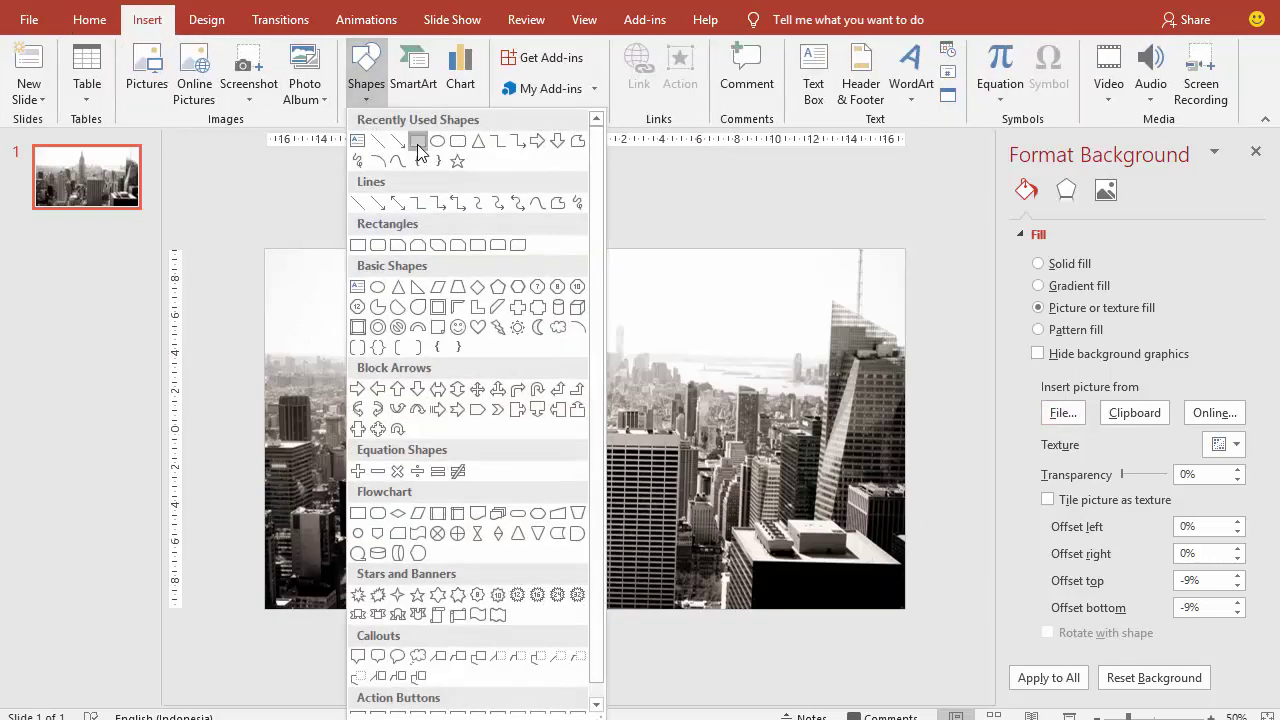
Draw a large rectangle across most of the slide, widened to the left.
{"action": "left_click", "coordinate": [418, 142]}
{"action": "mouse_move", "coordinate": [342, 250]}
{"action": "left_mouse_down"}
{"action": "mouse_move", "coordinate": [833, 510]}
{"action": "mouse_move", "coordinate": [862, 572]}
{"action": "left_mouse_up"}
{"action": "left_click_drag", "start_coordinate": [341, 410], "coordinate": [307, 410]}
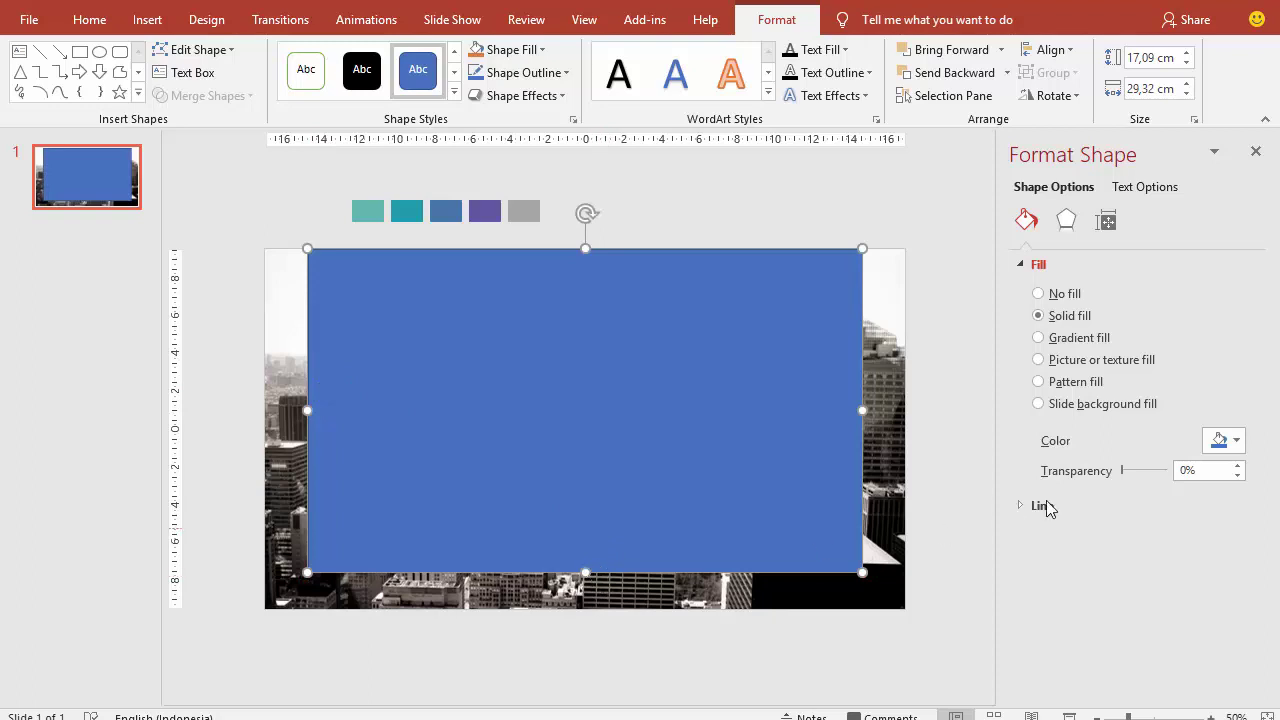
Fill the rectangle with the teal swatch colour, remove its outline, and set 24% transparency.
{"action": "left_click", "coordinate": [1212, 447]}
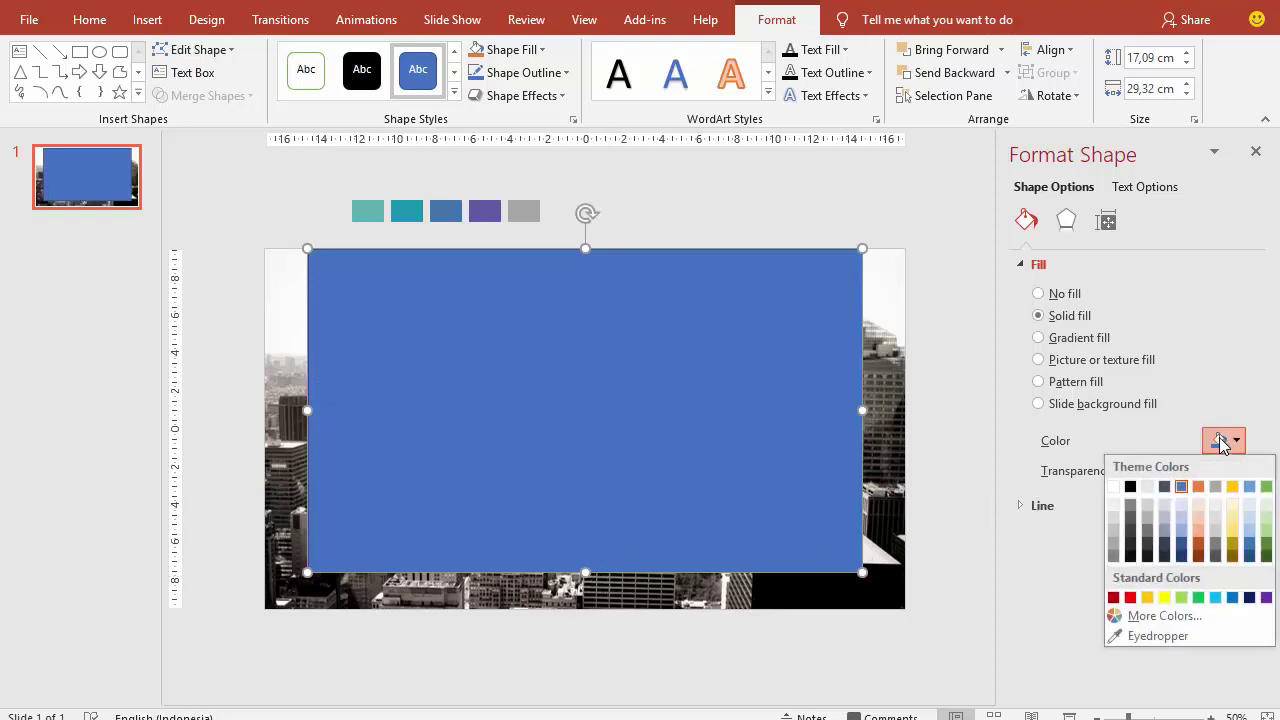
{"action": "left_click", "coordinate": [1150, 634]}
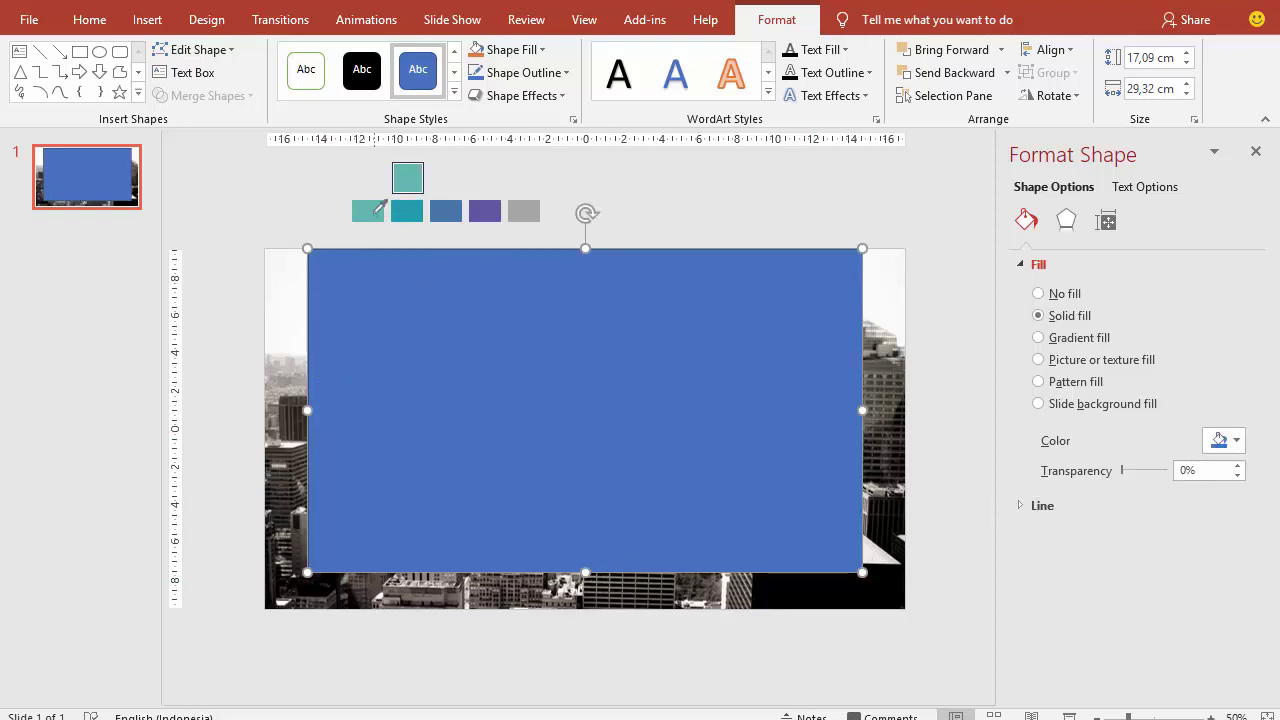
{"action": "left_click", "coordinate": [371, 209]}
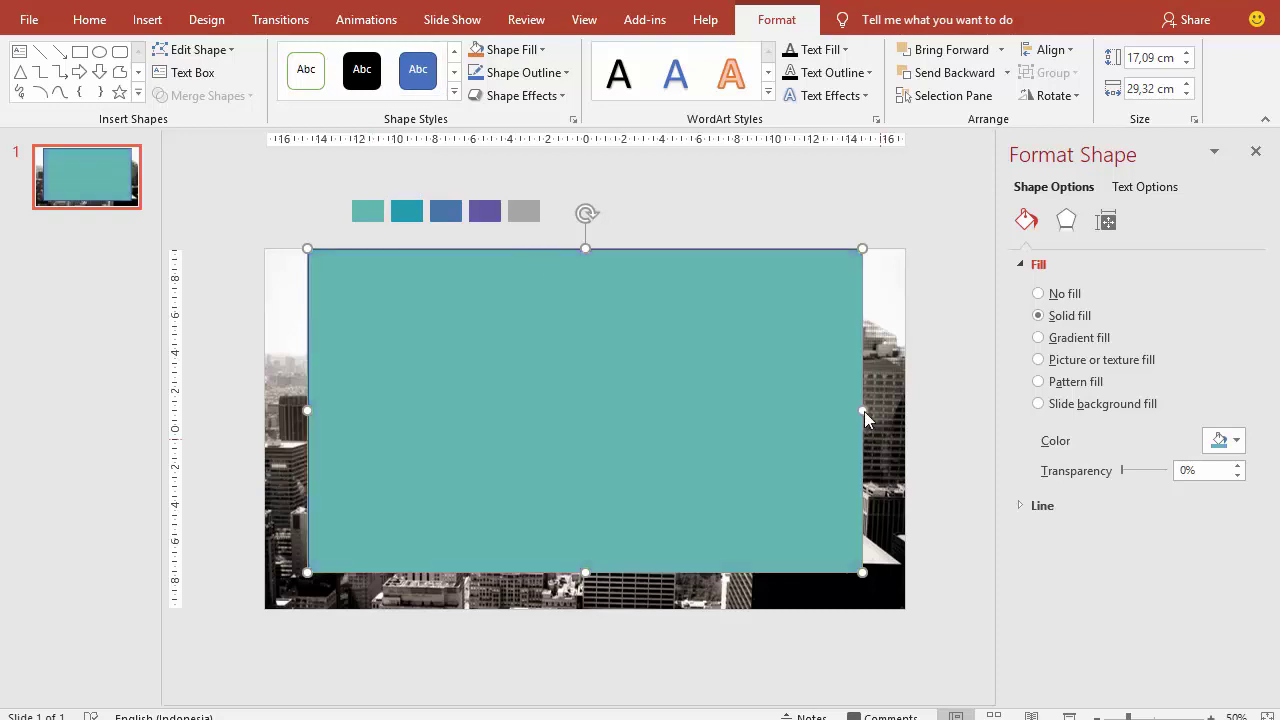
{"action": "left_click", "coordinate": [1018, 506]}
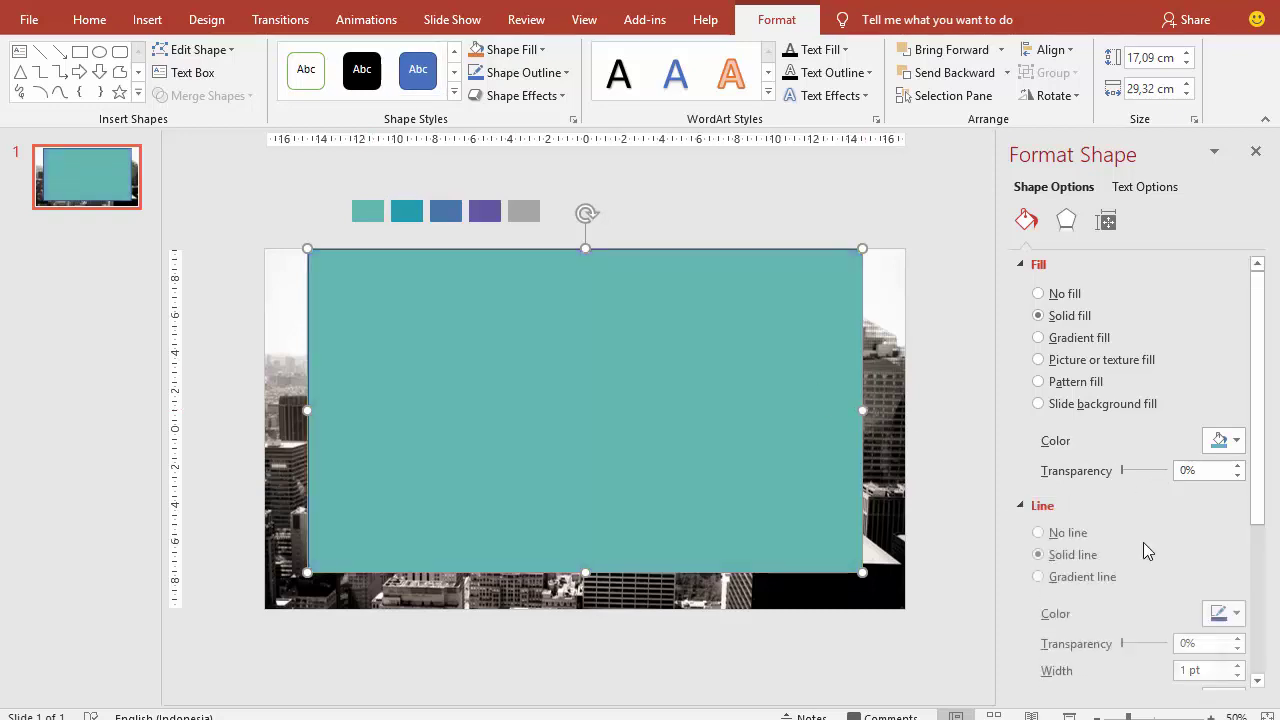
{"action": "left_click", "coordinate": [1039, 536]}
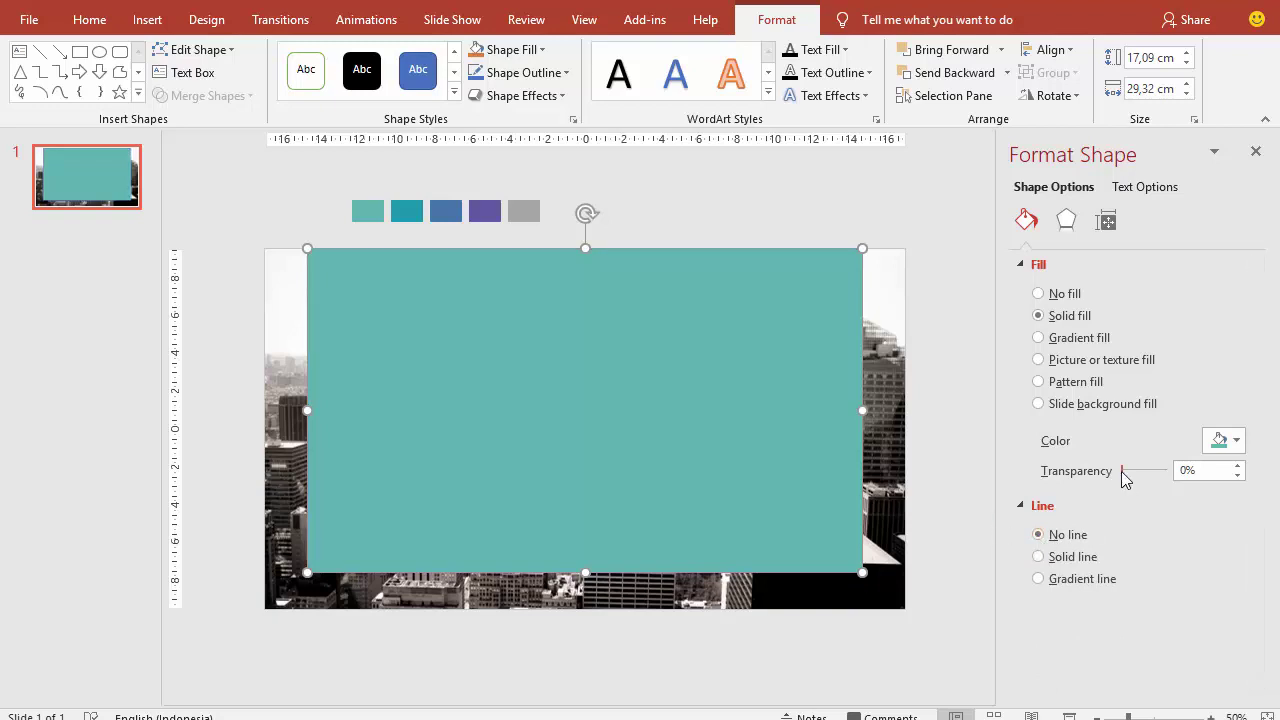
{"action": "left_click_drag", "start_coordinate": [1121, 471], "coordinate": [1132, 471]}
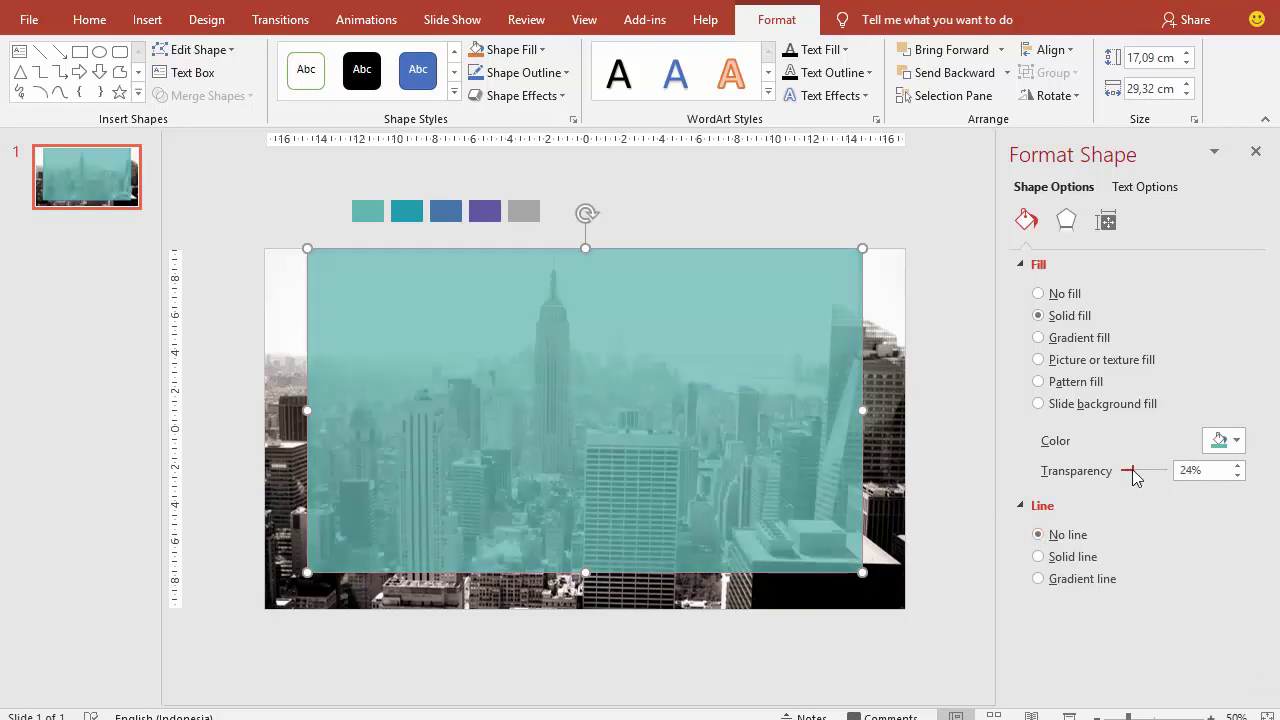
{"action": "left_click", "coordinate": [752, 191]}
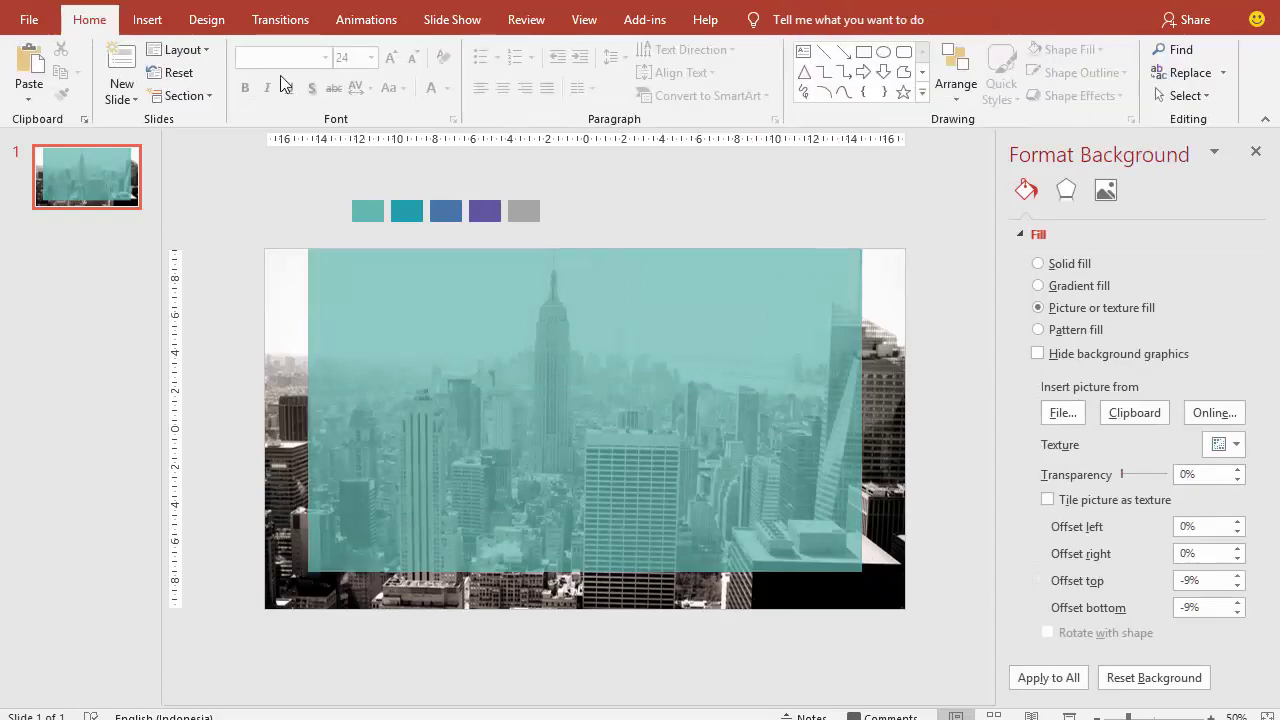
Draw a circle in the middle of the slide and nudge the teal rectangle into place.
{"action": "left_click", "coordinate": [148, 20]}
{"action": "left_click", "coordinate": [366, 80]}
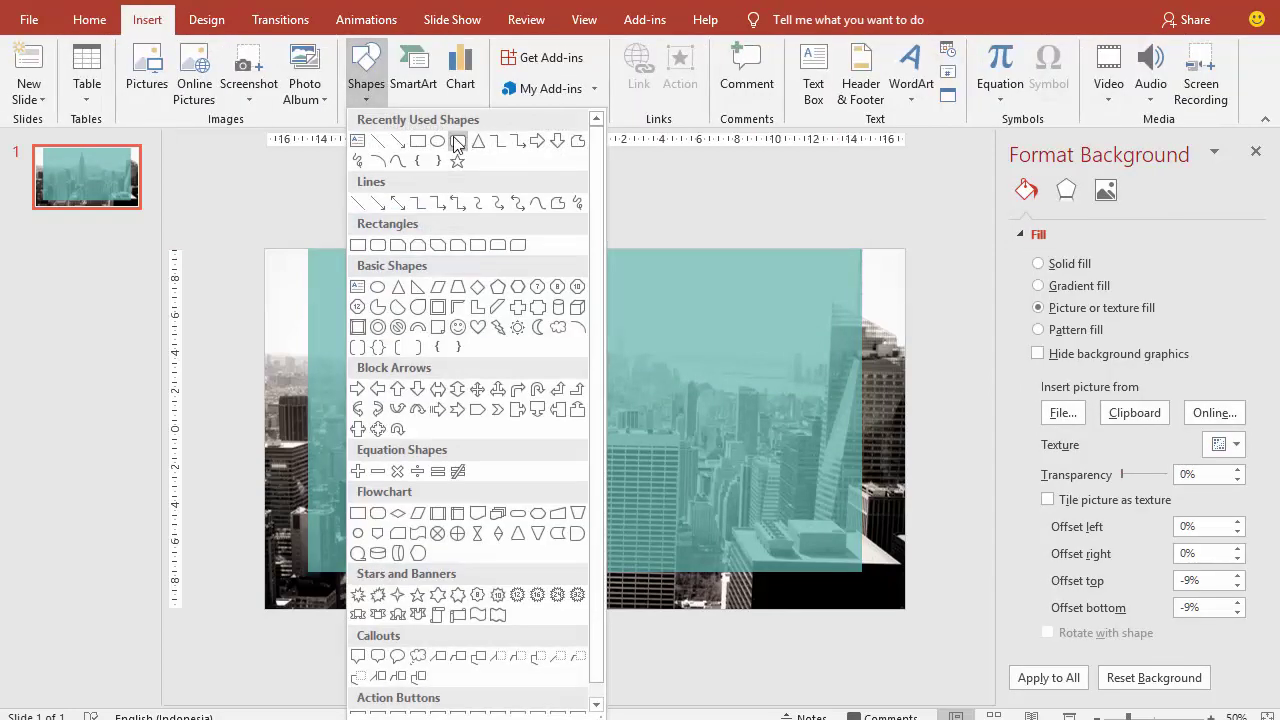
{"action": "left_click", "coordinate": [458, 140]}
{"action": "mouse_move", "coordinate": [547, 356]}
{"action": "left_mouse_down"}
{"action": "mouse_move", "coordinate": [700, 418]}
{"action": "mouse_move", "coordinate": [713, 522]}
{"action": "left_mouse_up"}
{"action": "left_click", "coordinate": [737, 305]}
{"action": "left_click_drag", "start_coordinate": [720, 302], "coordinate": [722, 299]}
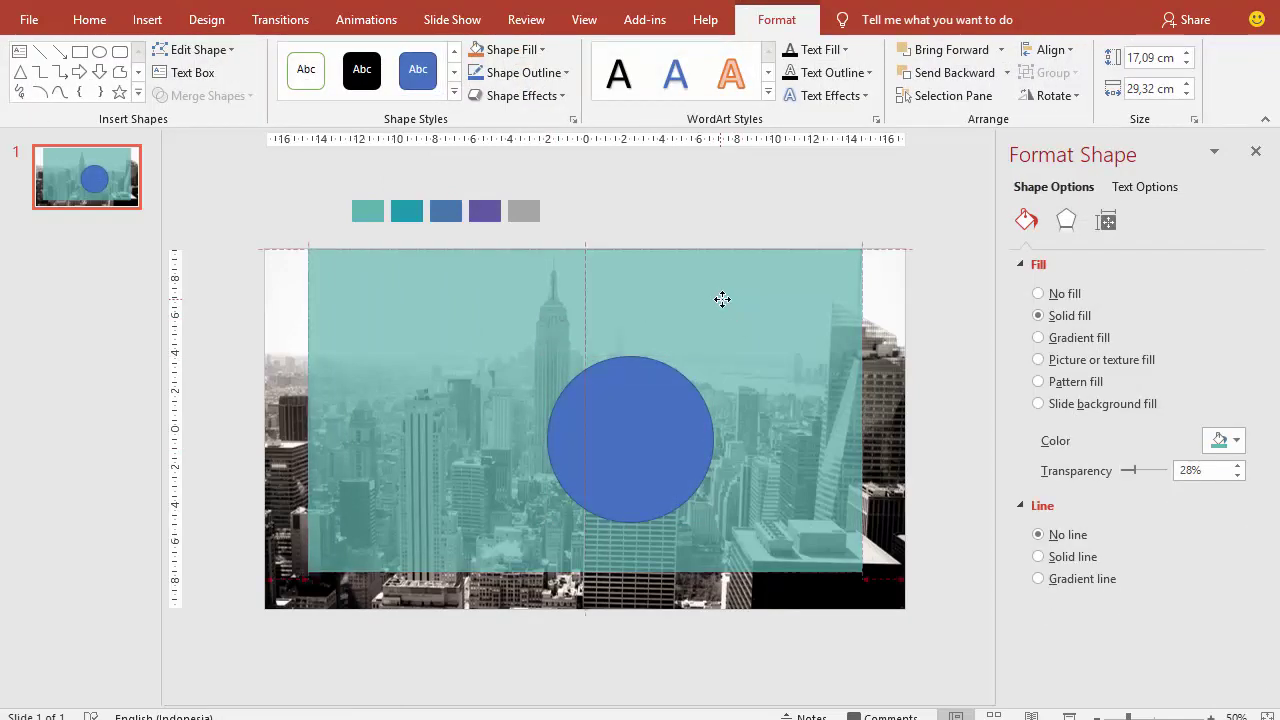
Fill the circle white and centre it horizontally in the upper middle of the rectangle.
{"action": "left_click", "coordinate": [651, 402]}
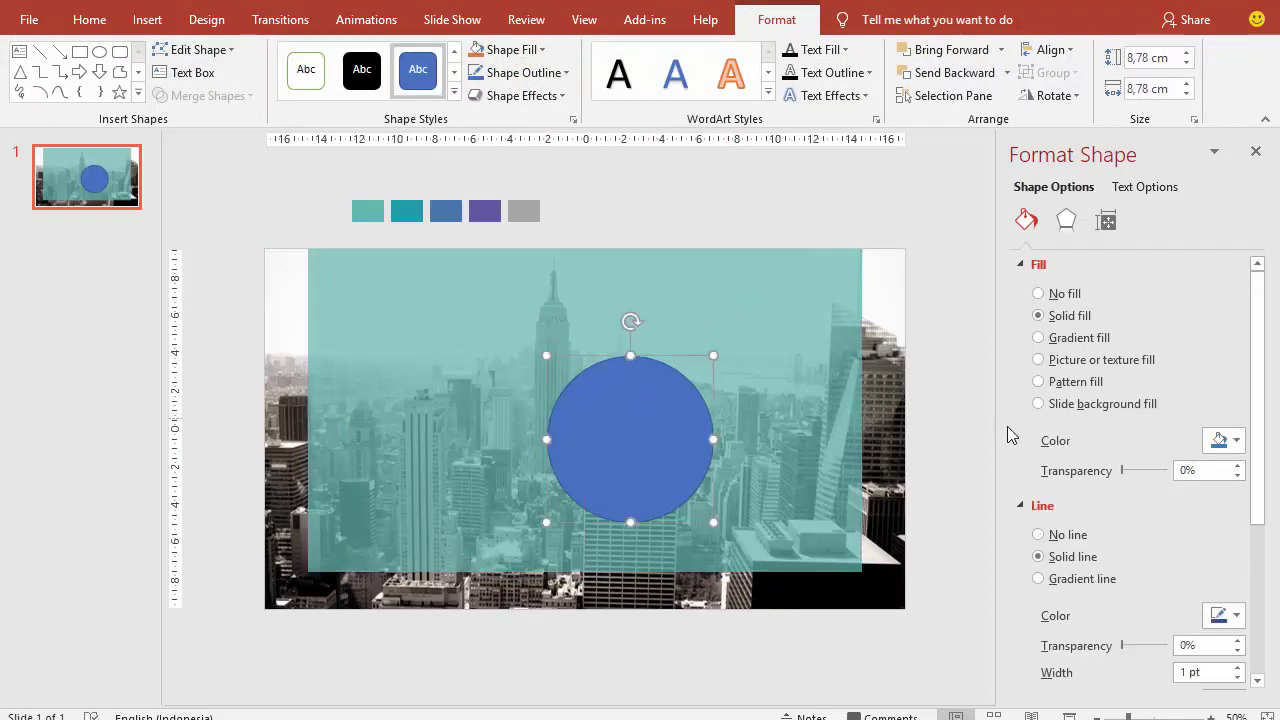
{"action": "left_click", "coordinate": [1225, 440]}
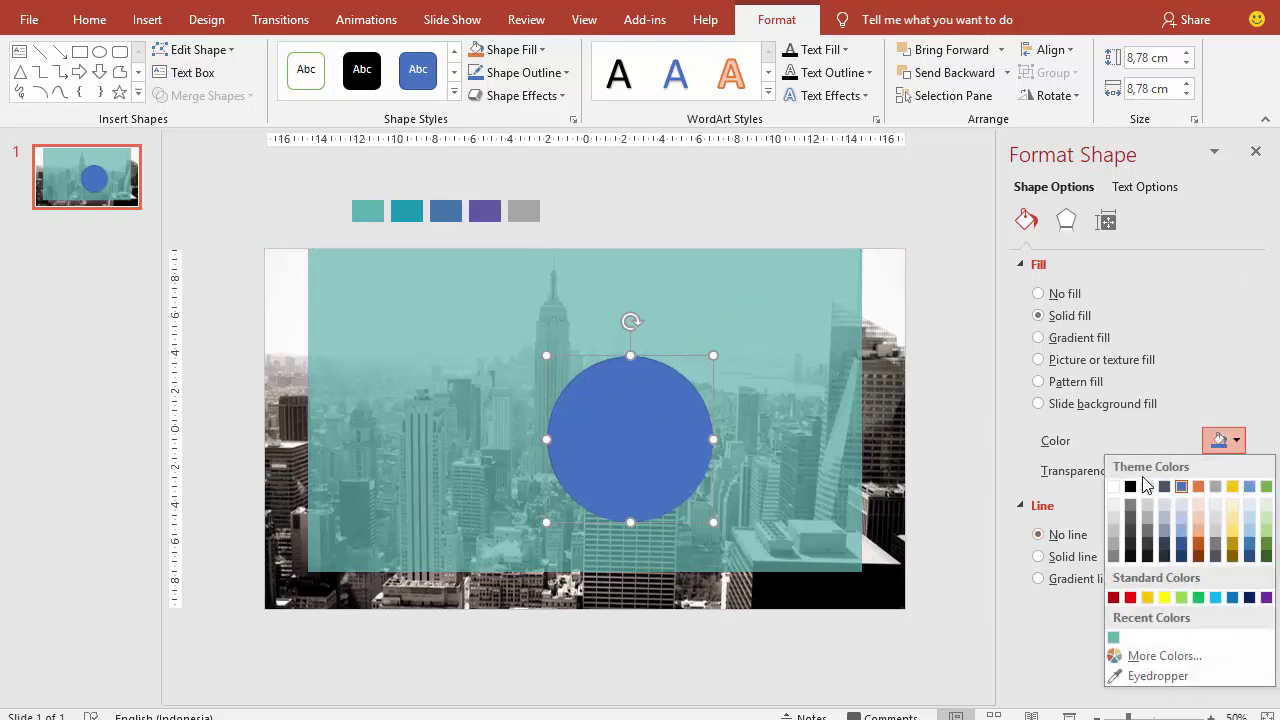
{"action": "left_click", "coordinate": [1127, 486]}
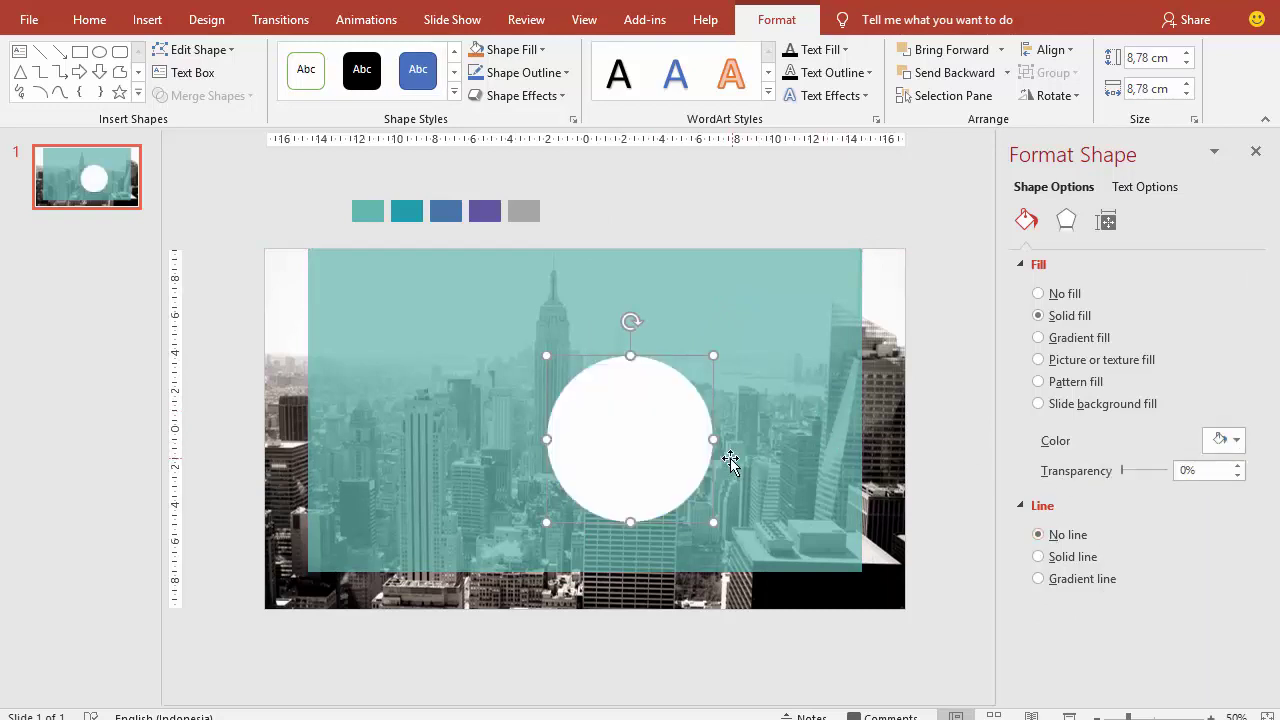
{"action": "mouse_move", "coordinate": [662, 438]}
{"action": "left_mouse_down"}
{"action": "mouse_move", "coordinate": [607, 377]}
{"action": "mouse_move", "coordinate": [607, 393]}
{"action": "left_mouse_up"}
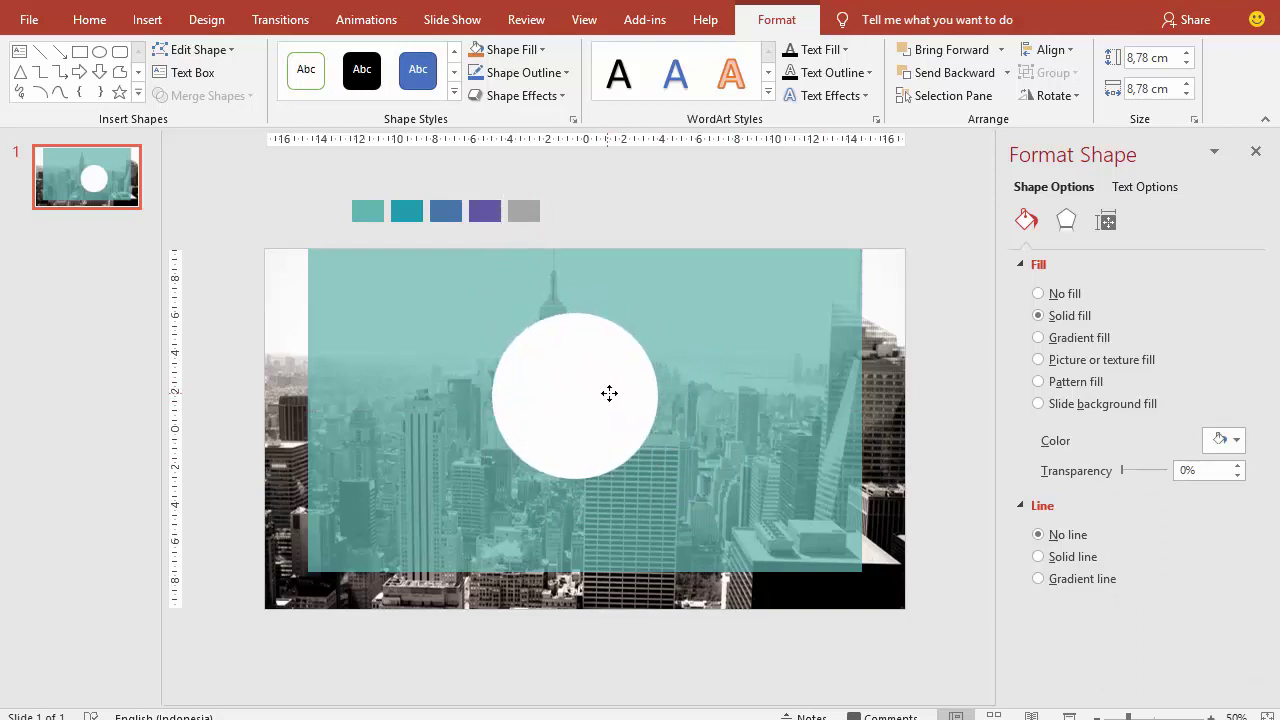
{"action": "mouse_move", "coordinate": [609, 393]}
{"action": "left_mouse_down"}
{"action": "mouse_move", "coordinate": [581, 351]}
{"action": "mouse_move", "coordinate": [606, 352]}
{"action": "left_mouse_up"}
{"action": "left_click", "coordinate": [142, 20]}
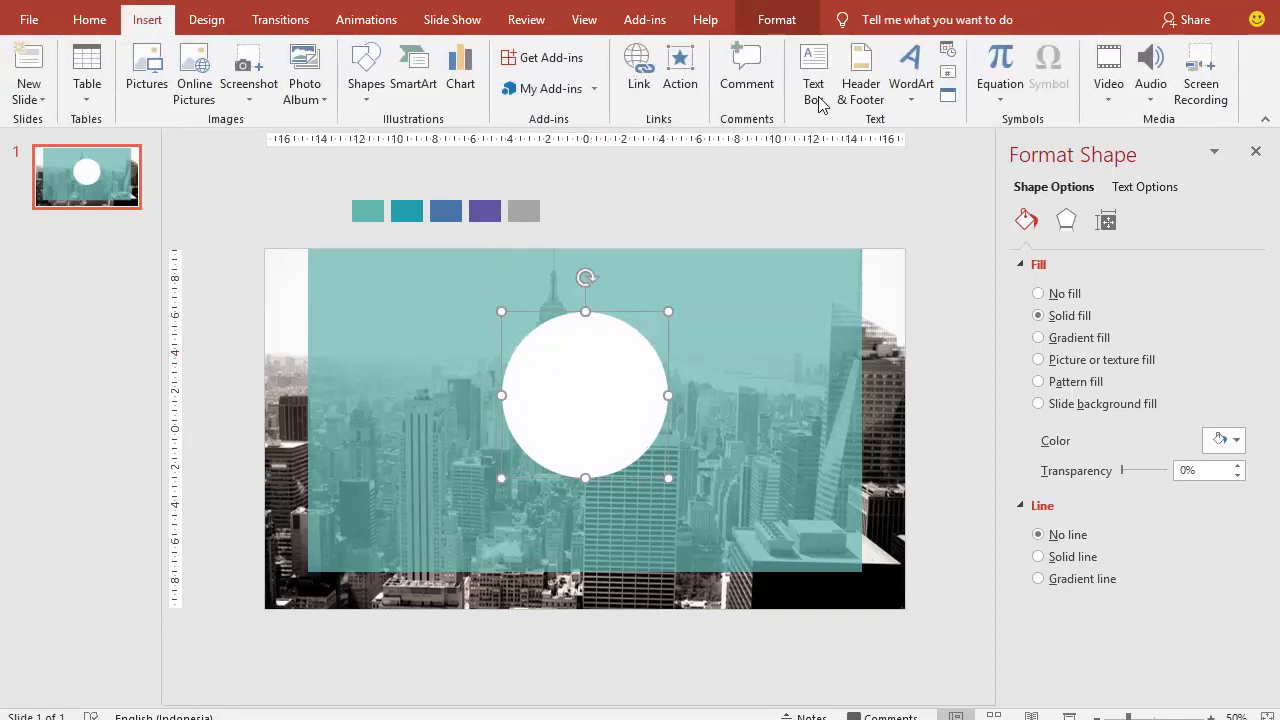
Add a PC text box and move it onto the slide.
{"action": "left_click", "coordinate": [820, 105]}
{"action": "left_click", "coordinate": [698, 210]}
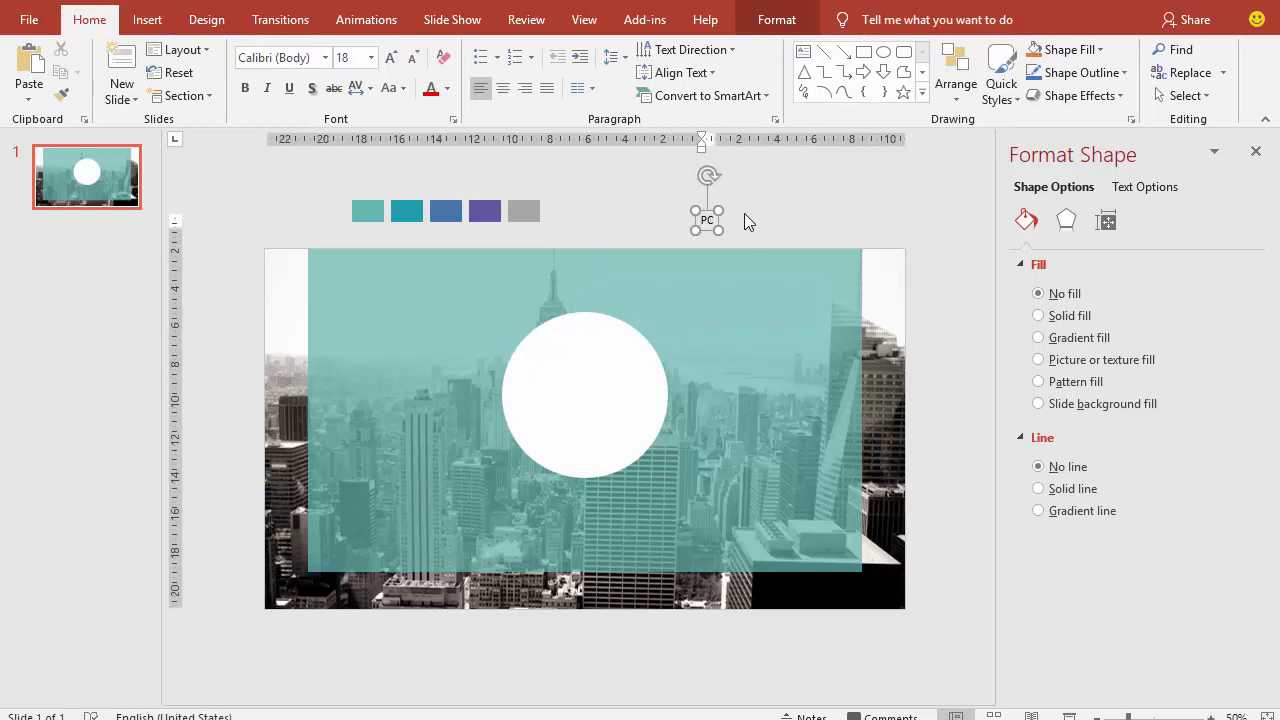
{"action": "left_click_drag", "start_coordinate": [707, 214], "coordinate": [708, 322]}
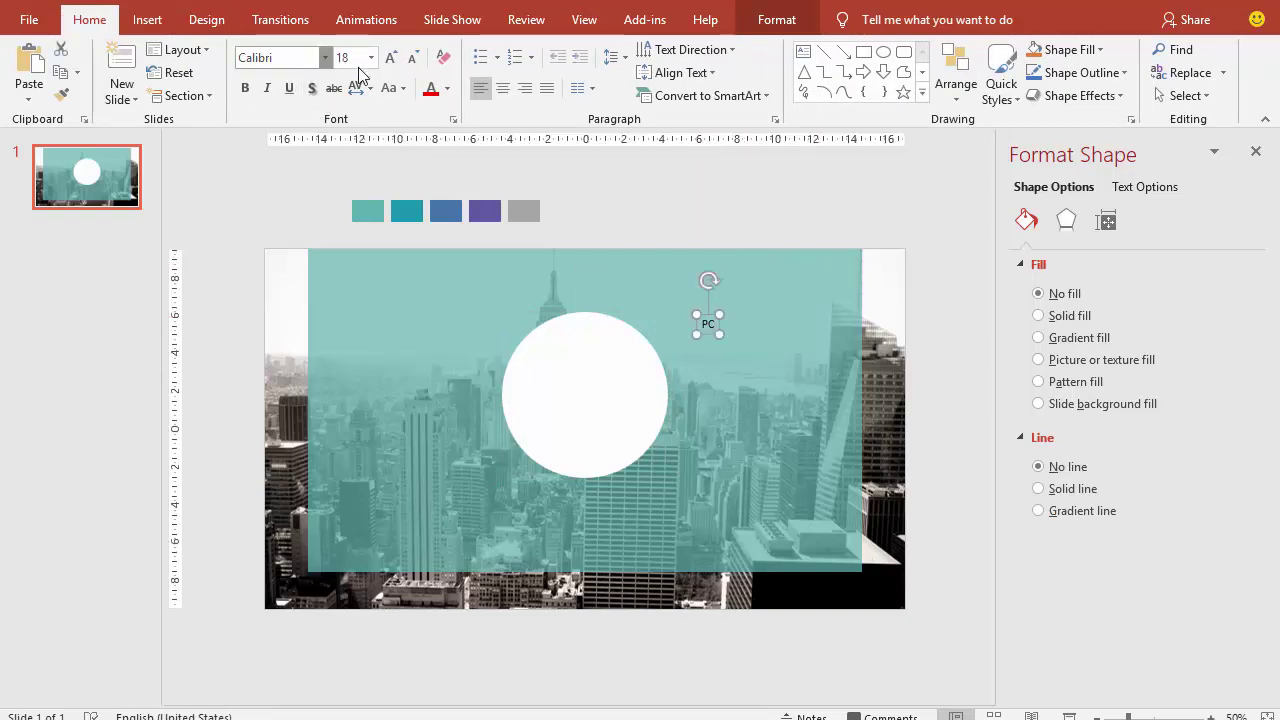
Set the PC text to Gotham Bold 96 pt and centre it inside the white circle.
{"action": "left_click", "coordinate": [325, 58]}
{"action": "left_click", "coordinate": [280, 64]}
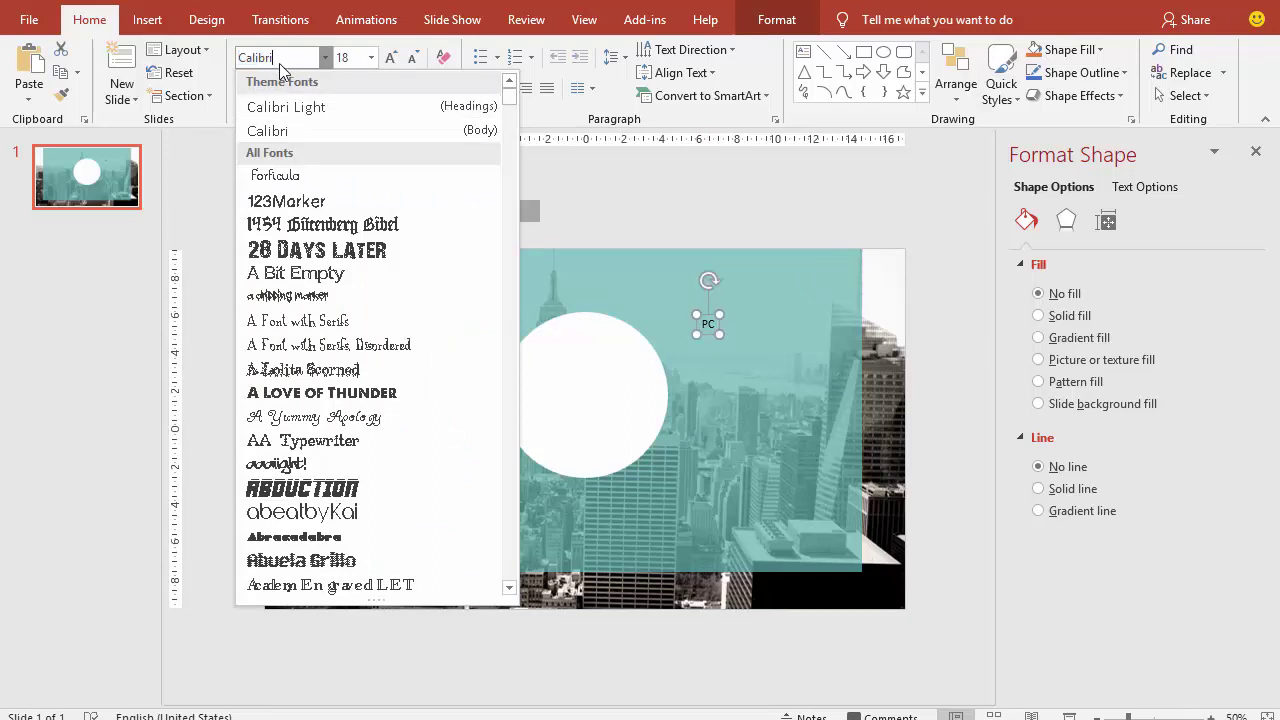
{"action": "double_click", "coordinate": [233, 62]}
{"action": "type", "text": "Gotham Bold"}
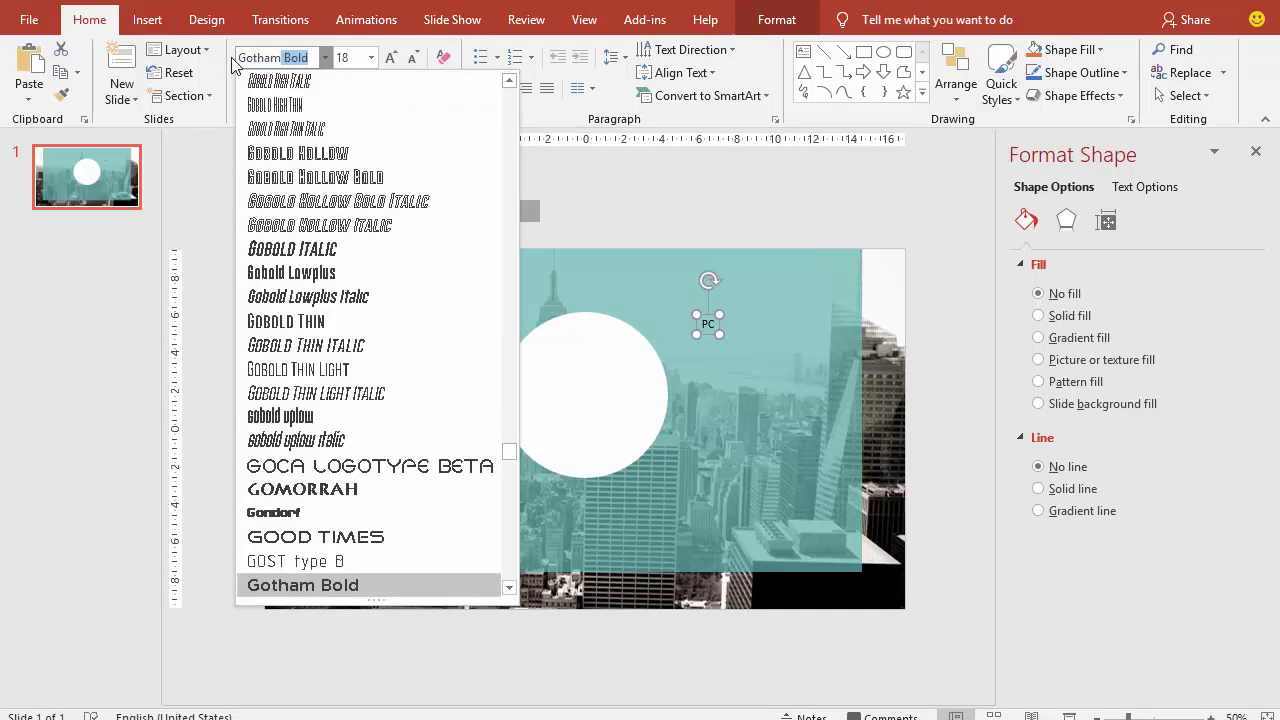
{"action": "key", "text": "Return"}
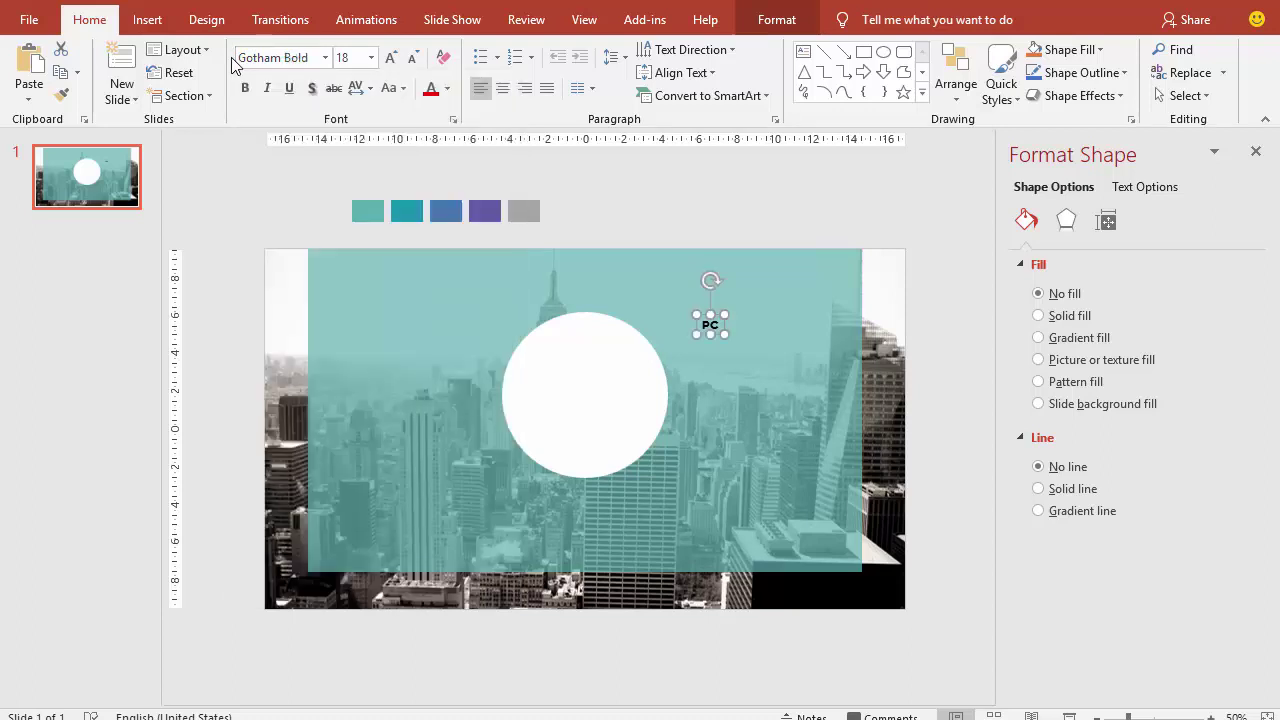
{"action": "left_click", "coordinate": [371, 58]}
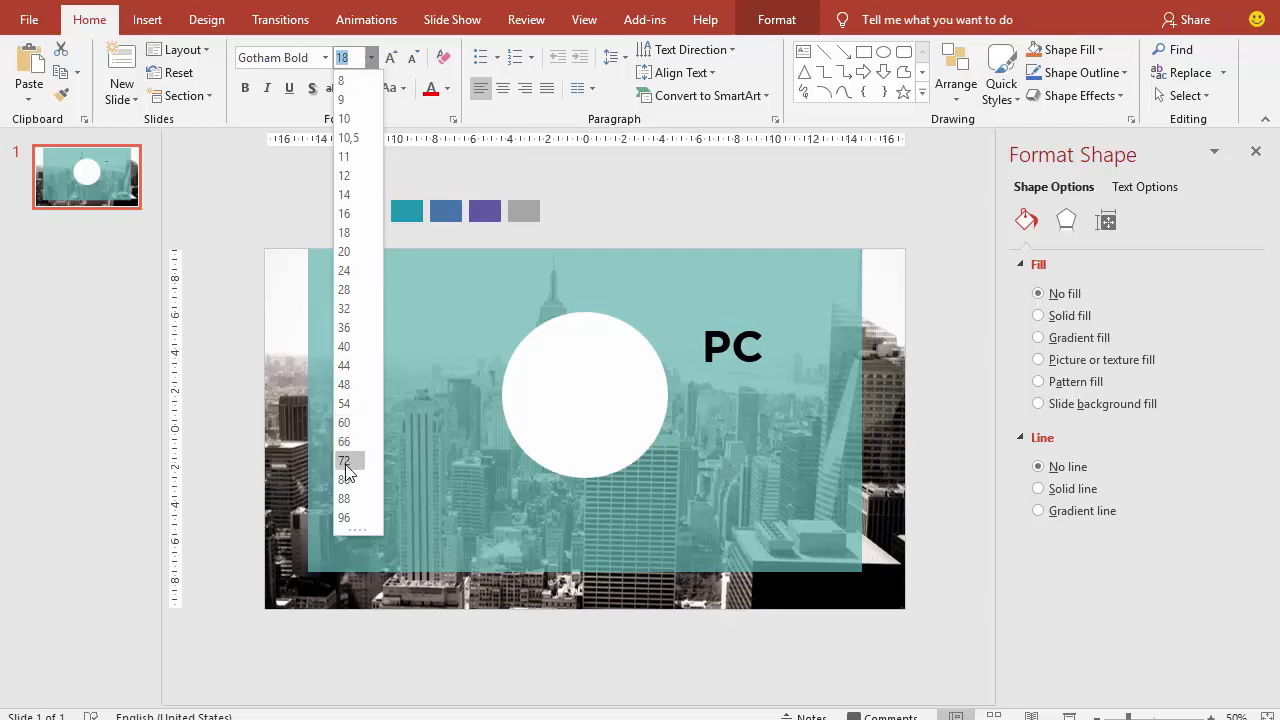
{"action": "left_click", "coordinate": [344, 517]}
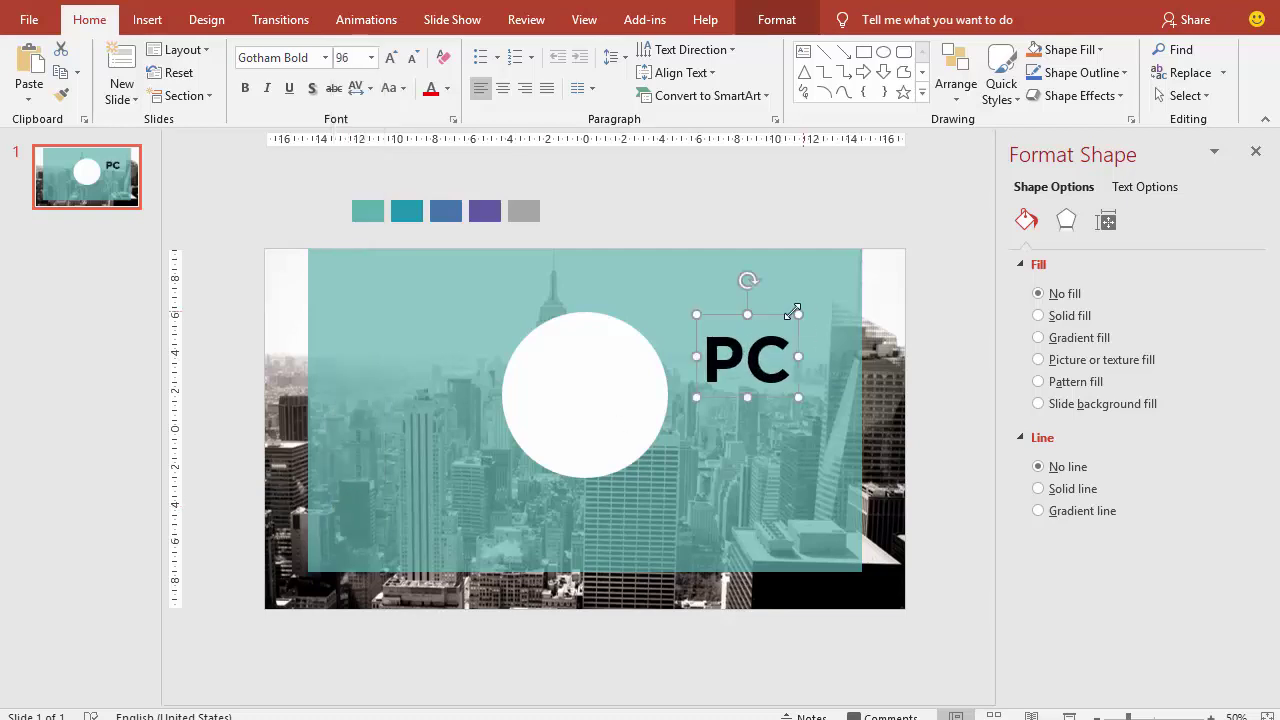
{"action": "left_click_drag", "start_coordinate": [747, 330], "coordinate": [623, 349]}
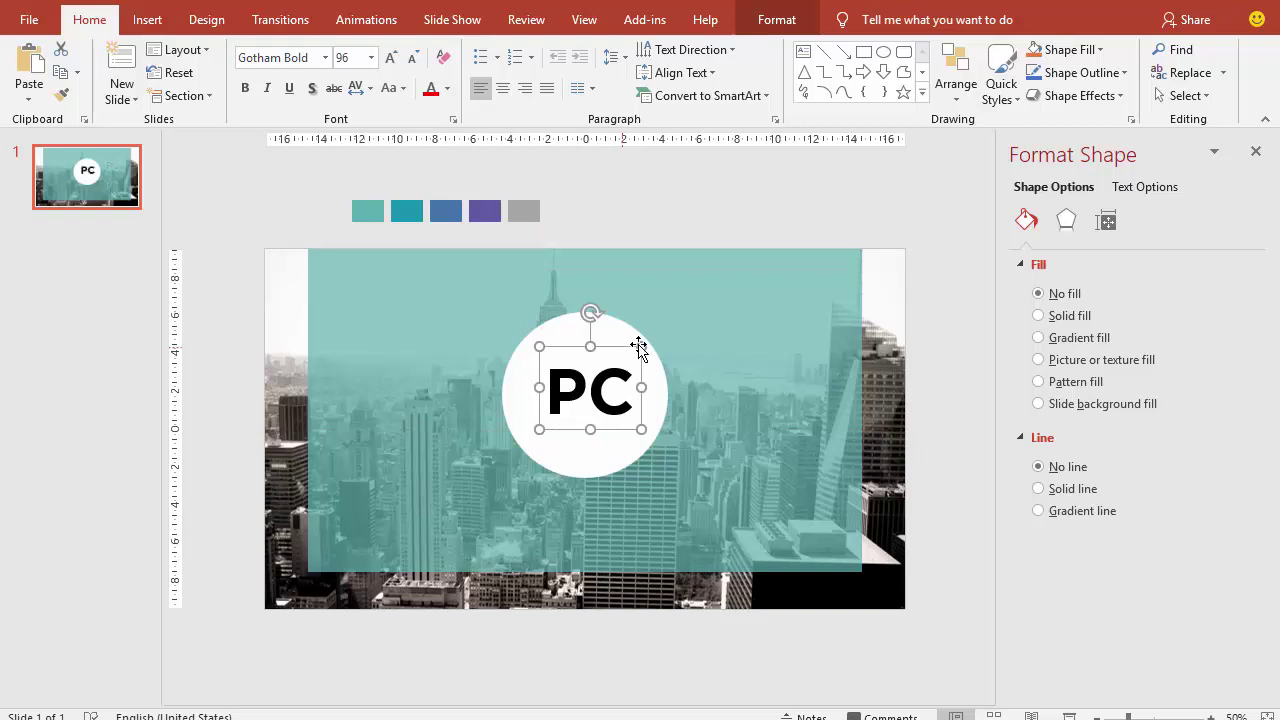
{"action": "left_click", "coordinate": [632, 337]}
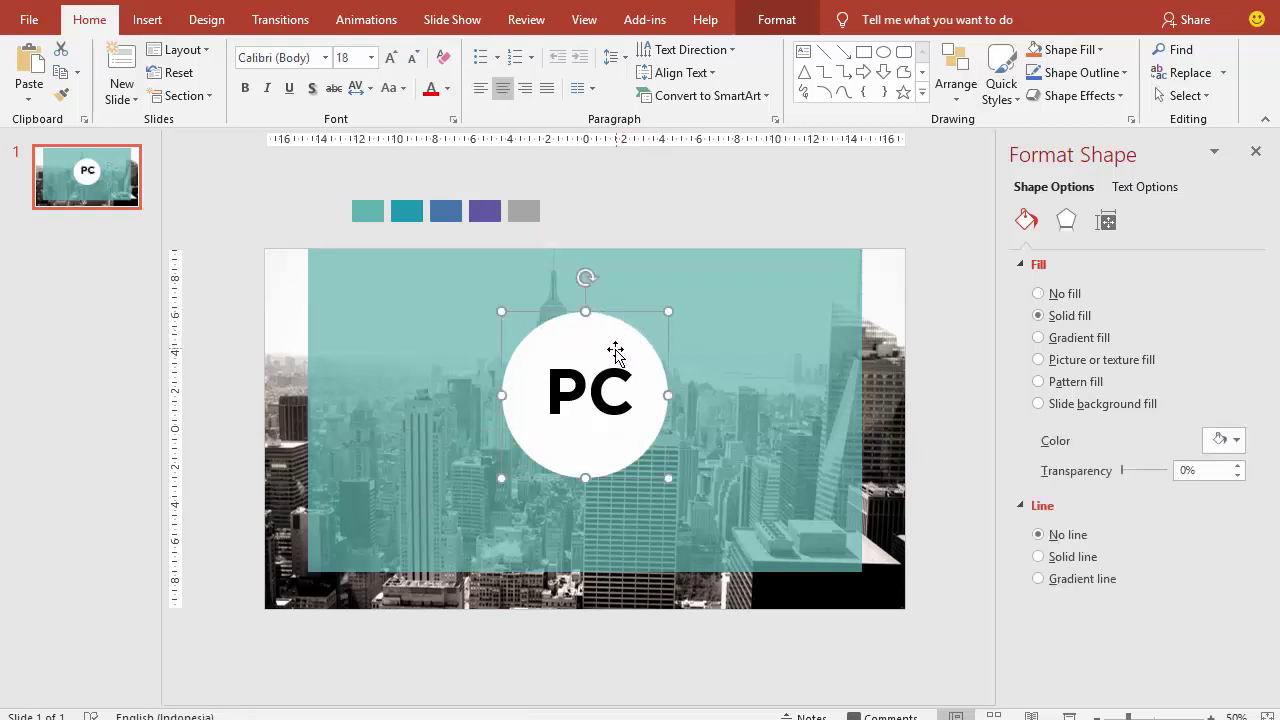
Subtract the PC text from the white circle using Merge Shapes so the letters are cut out.
{"action": "left_click", "coordinate": [616, 363], "text": "shift"}
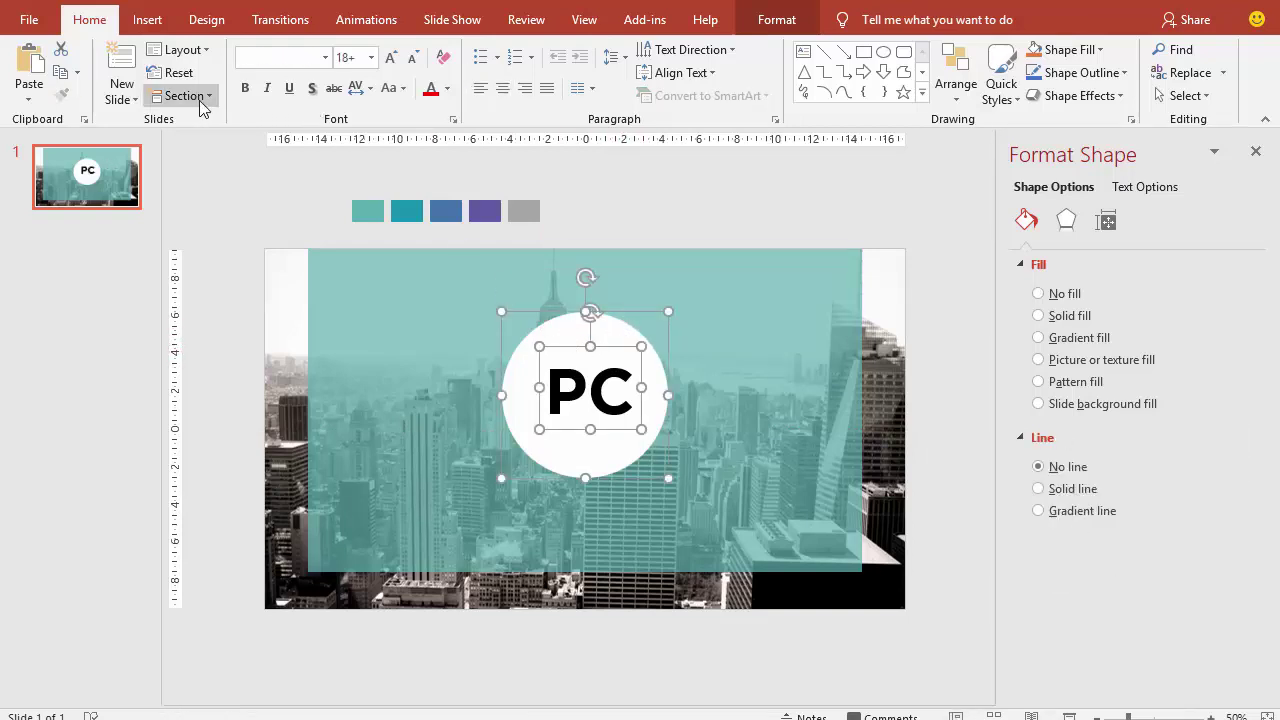
{"action": "left_click", "coordinate": [776, 19]}
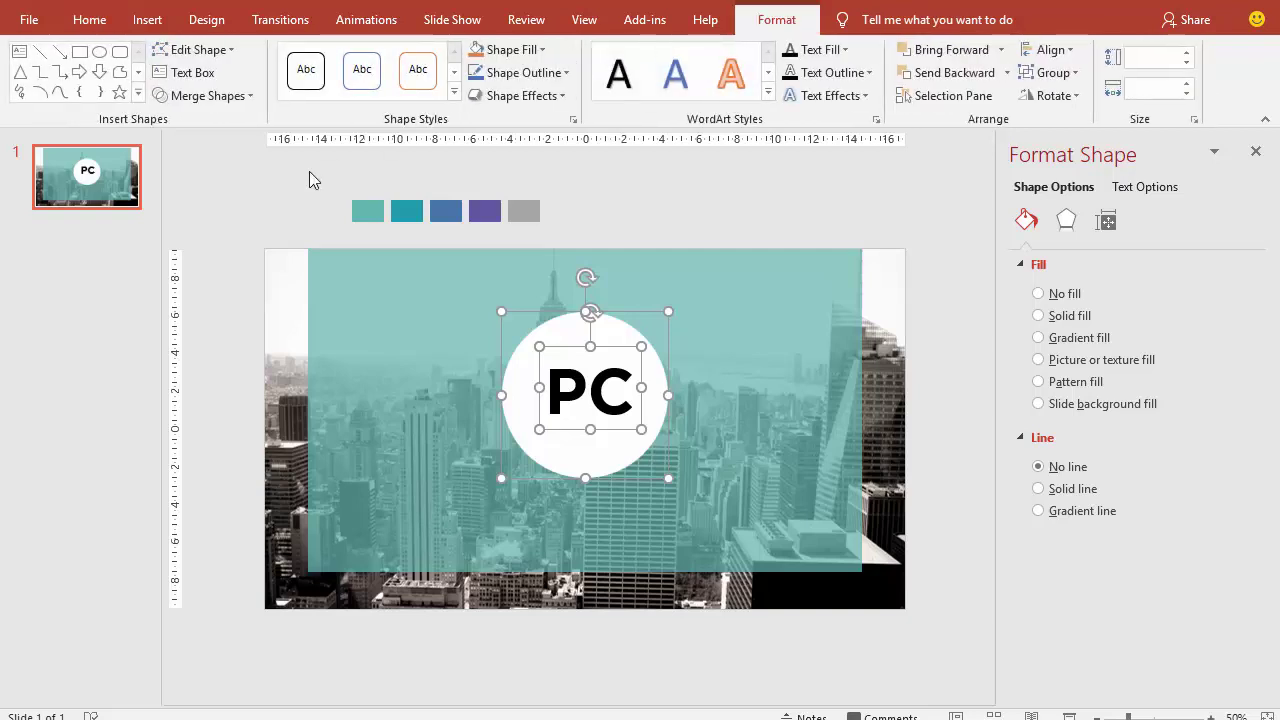
{"action": "left_click", "coordinate": [246, 95]}
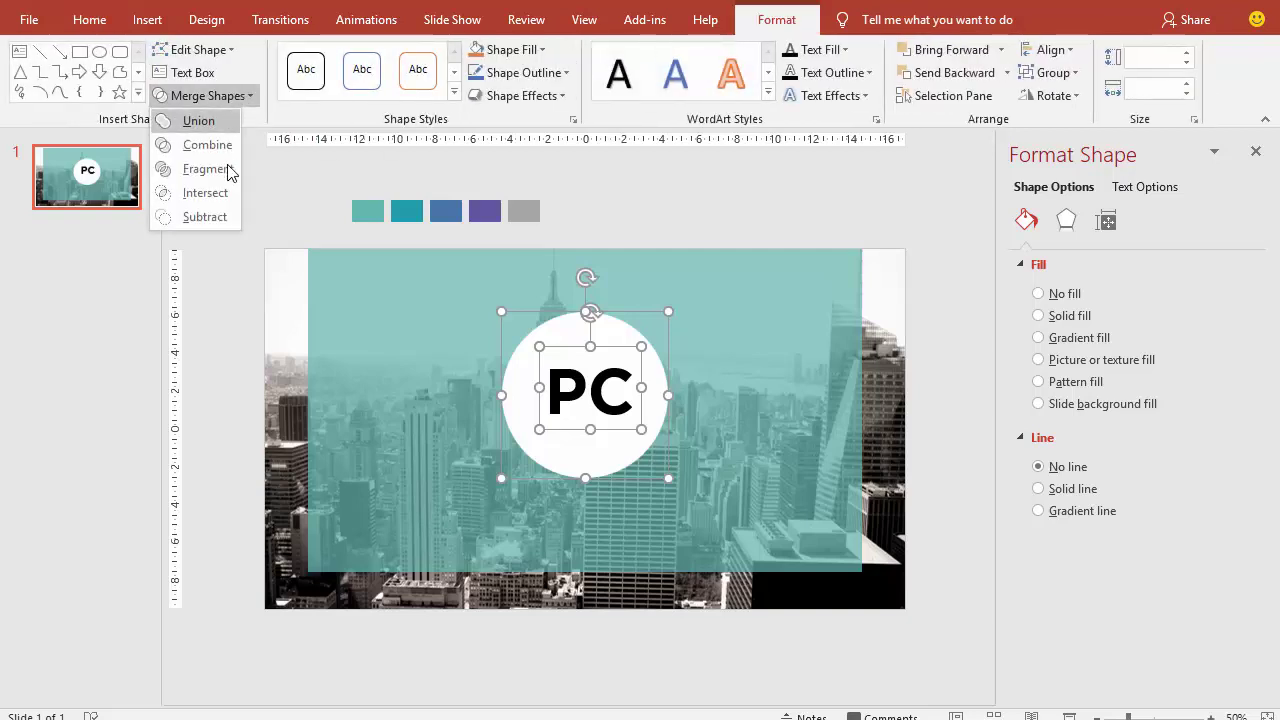
{"action": "left_click", "coordinate": [218, 219]}
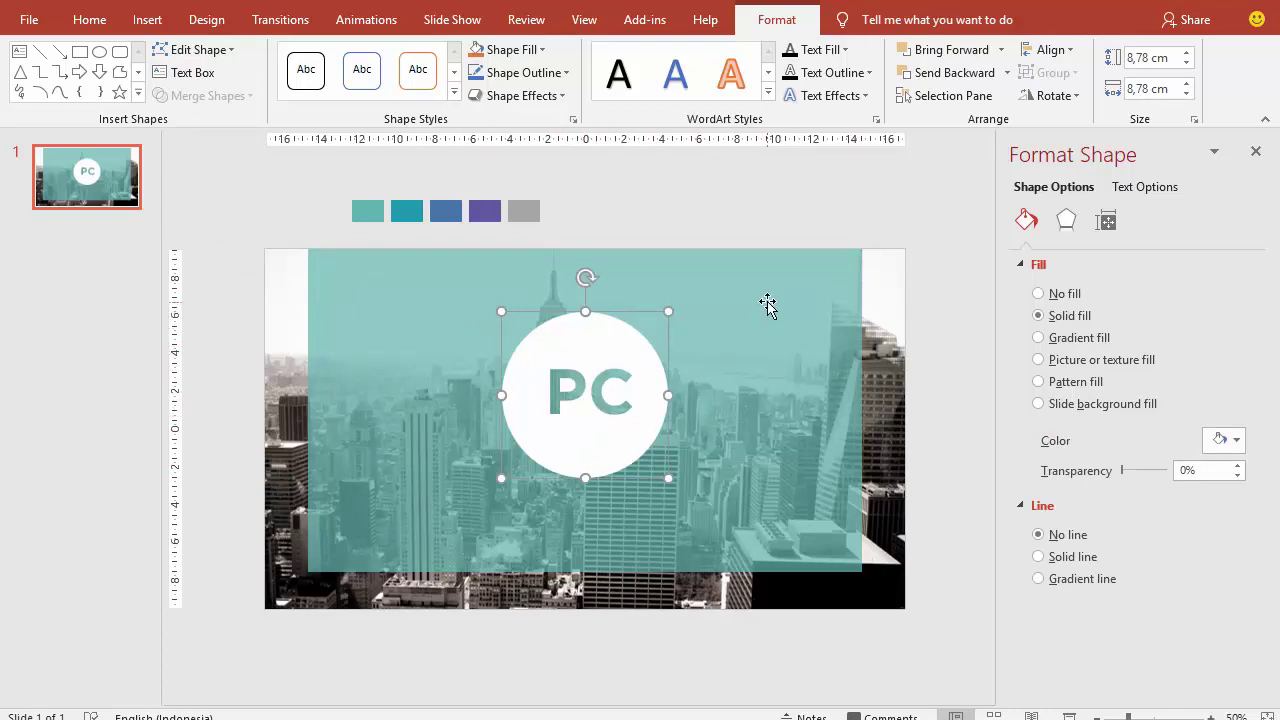
{"action": "left_click", "coordinate": [684, 186]}
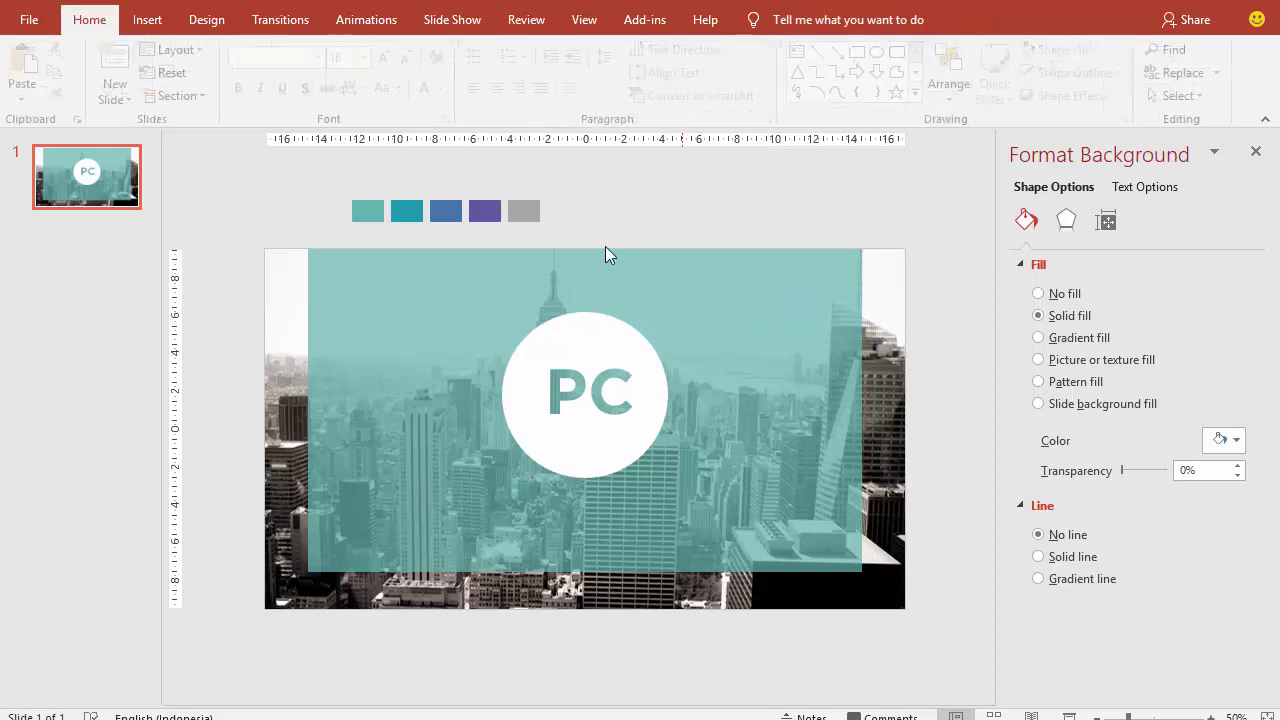
Add a 'PRESENTASI BISNIS' text box and move it below the circle.
{"action": "left_click", "coordinate": [147, 19]}
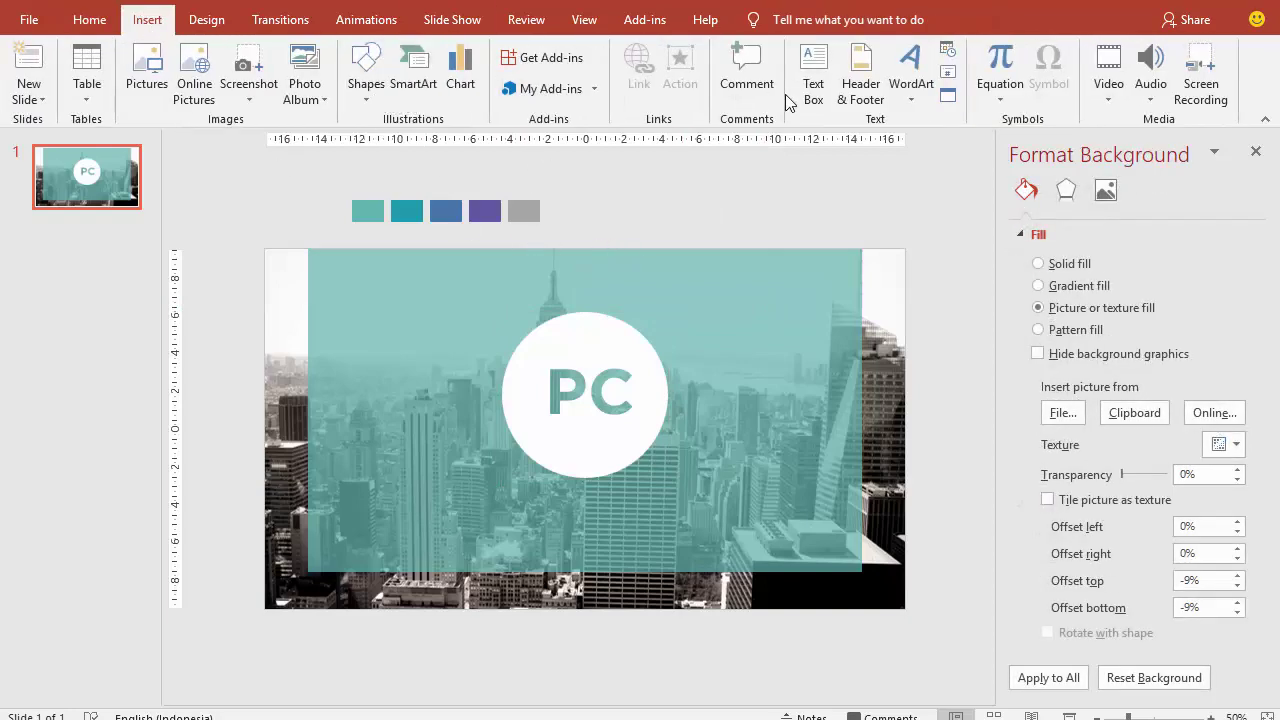
{"action": "left_click", "coordinate": [813, 80]}
{"action": "left_click", "coordinate": [399, 535]}
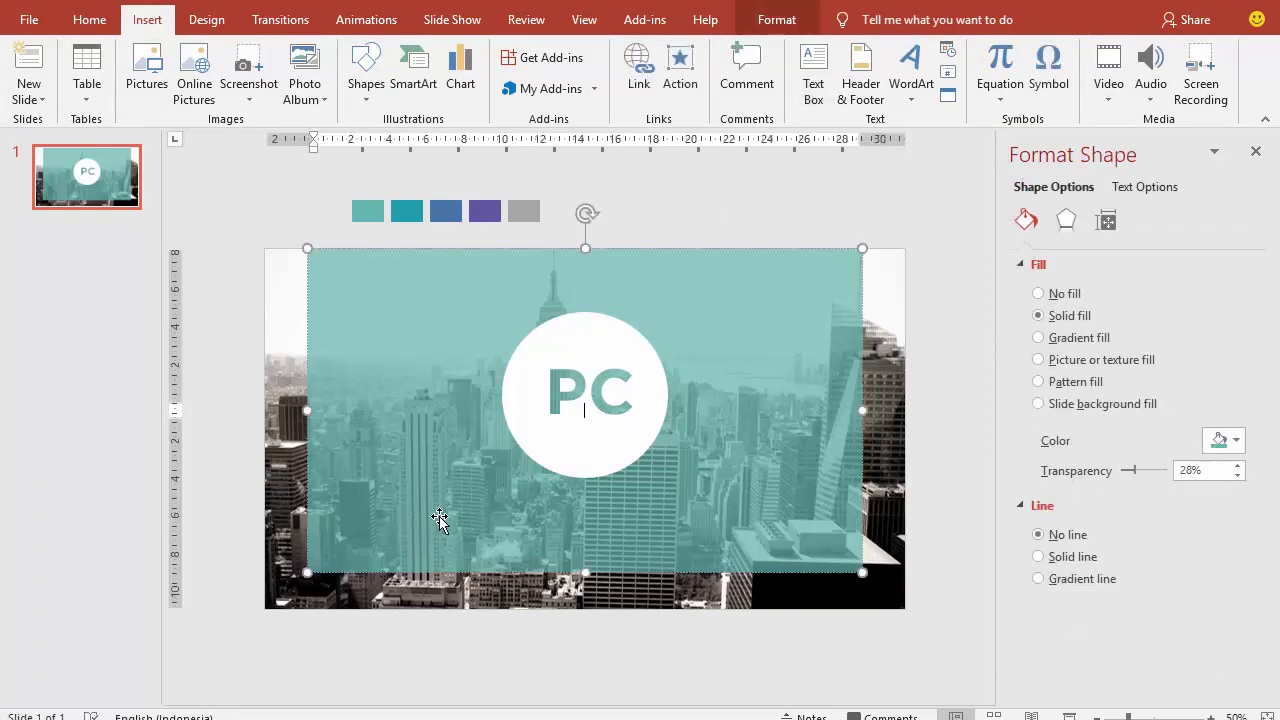
{"action": "left_click", "coordinate": [684, 192]}
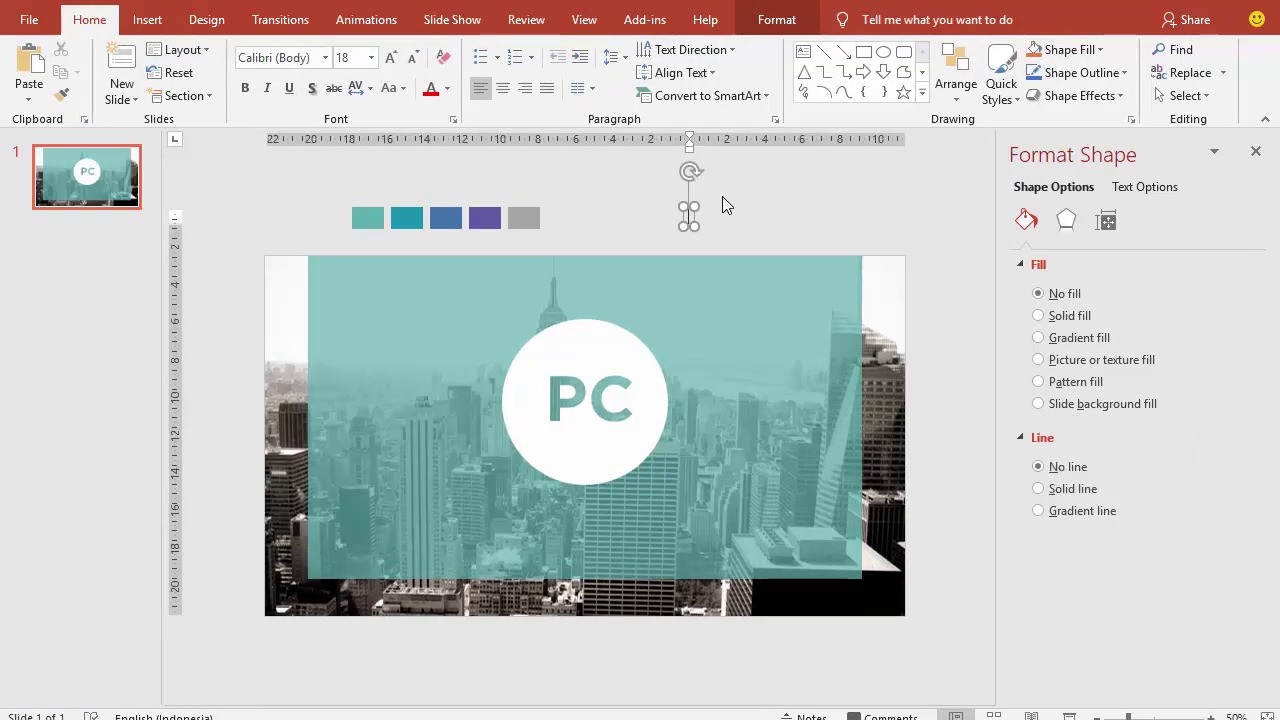
{"action": "type", "text": "PRESENTASI"}
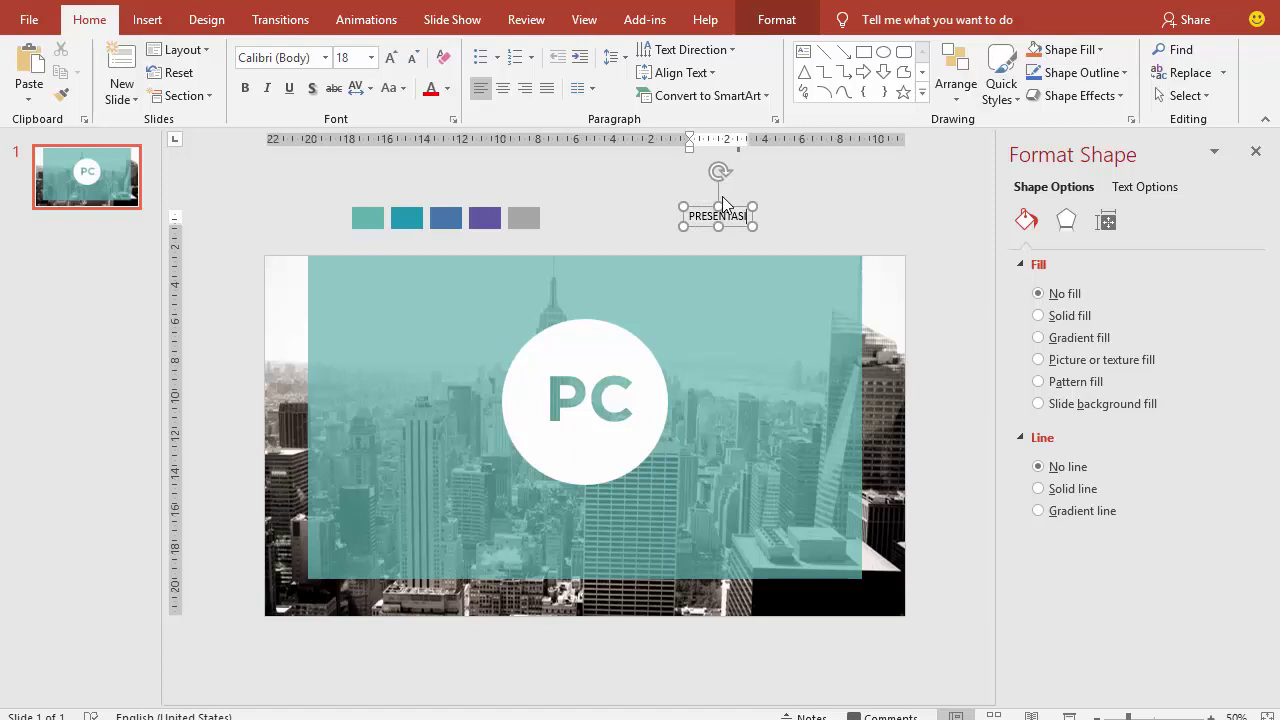
{"action": "type", "text": " BISNI"}
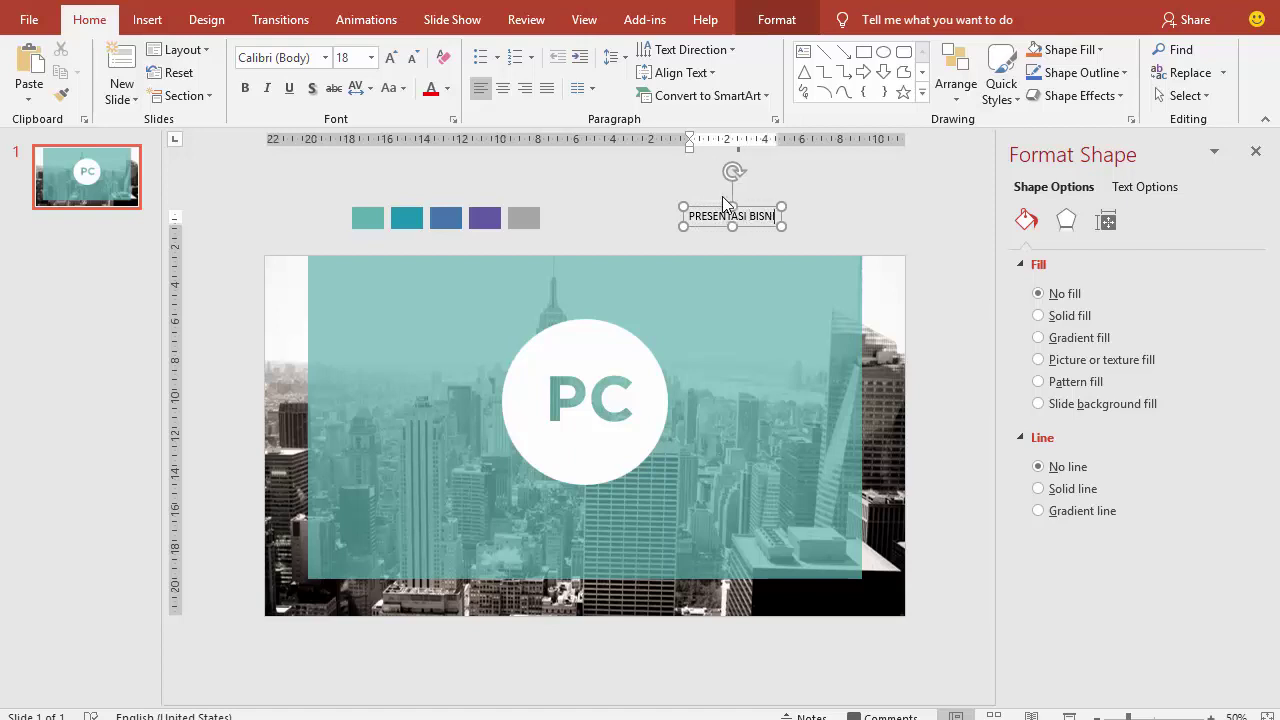
{"action": "type", "text": "S"}
{"action": "left_click_drag", "start_coordinate": [700, 218], "coordinate": [530, 494]}
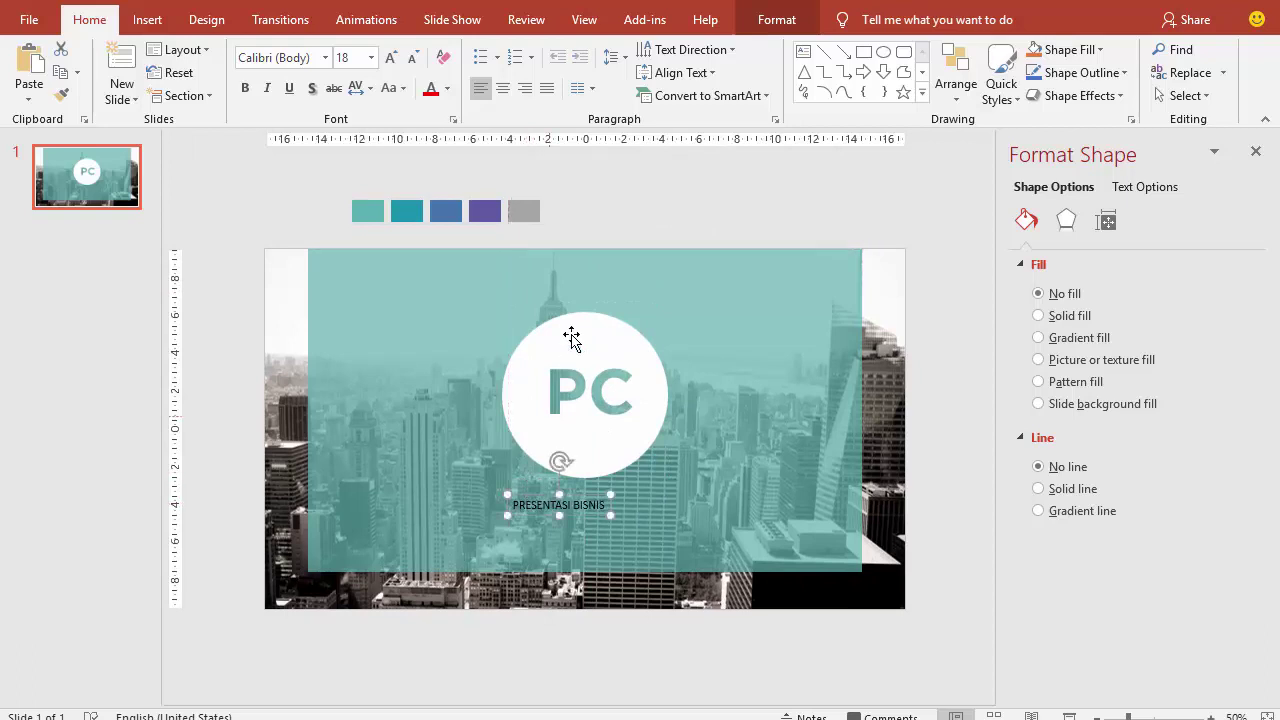
Format the title as white Gotham Bold 60 pt and centre it horizontally.
{"action": "left_click", "coordinate": [325, 58]}
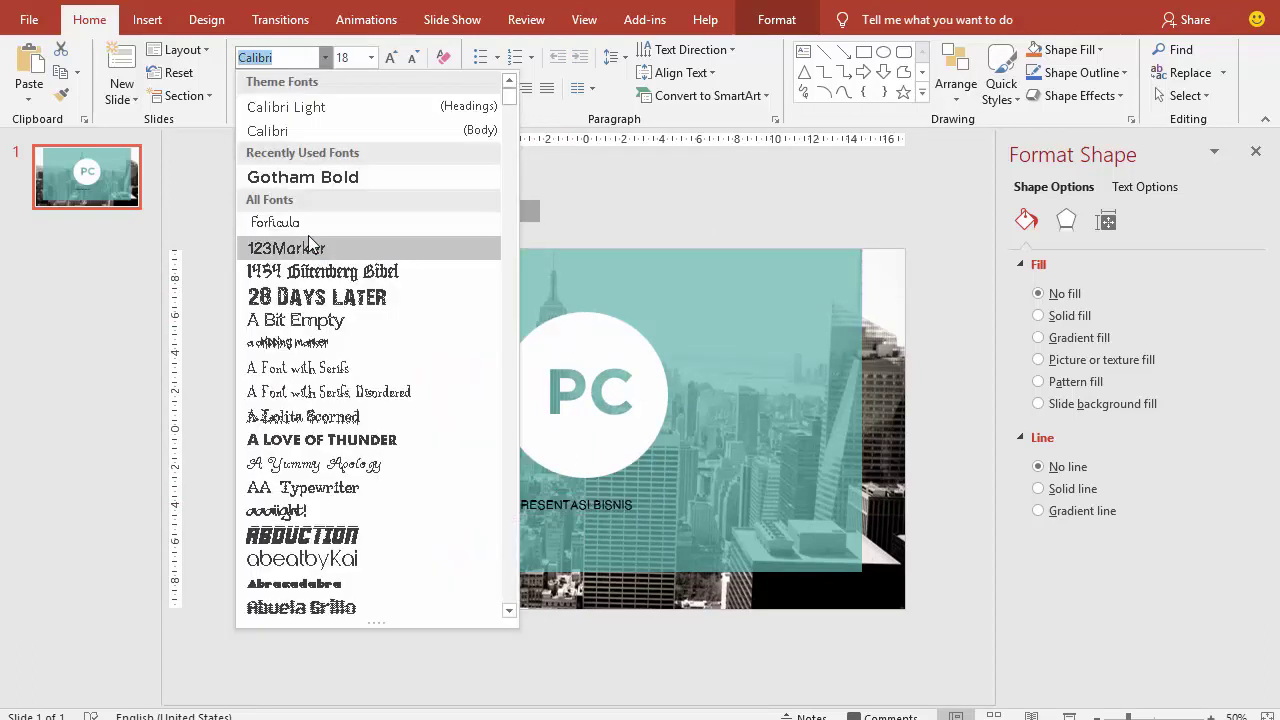
{"action": "left_click", "coordinate": [301, 178]}
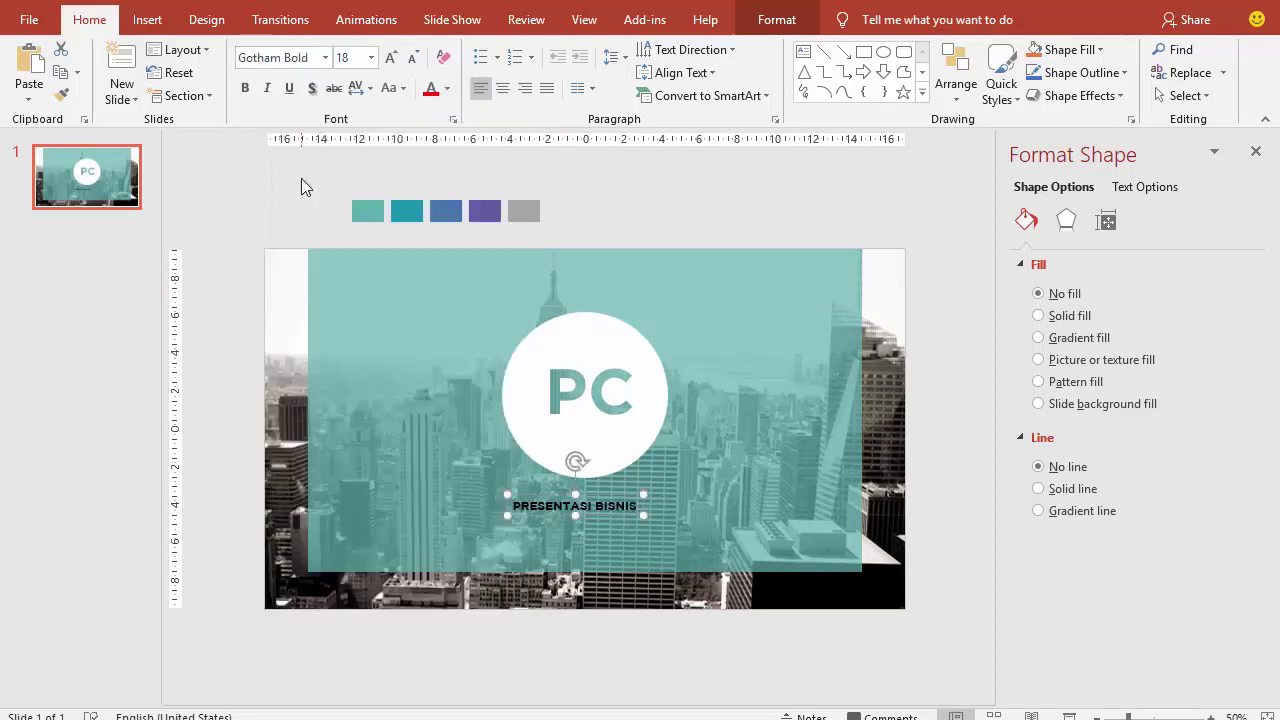
{"action": "left_click", "coordinate": [371, 58]}
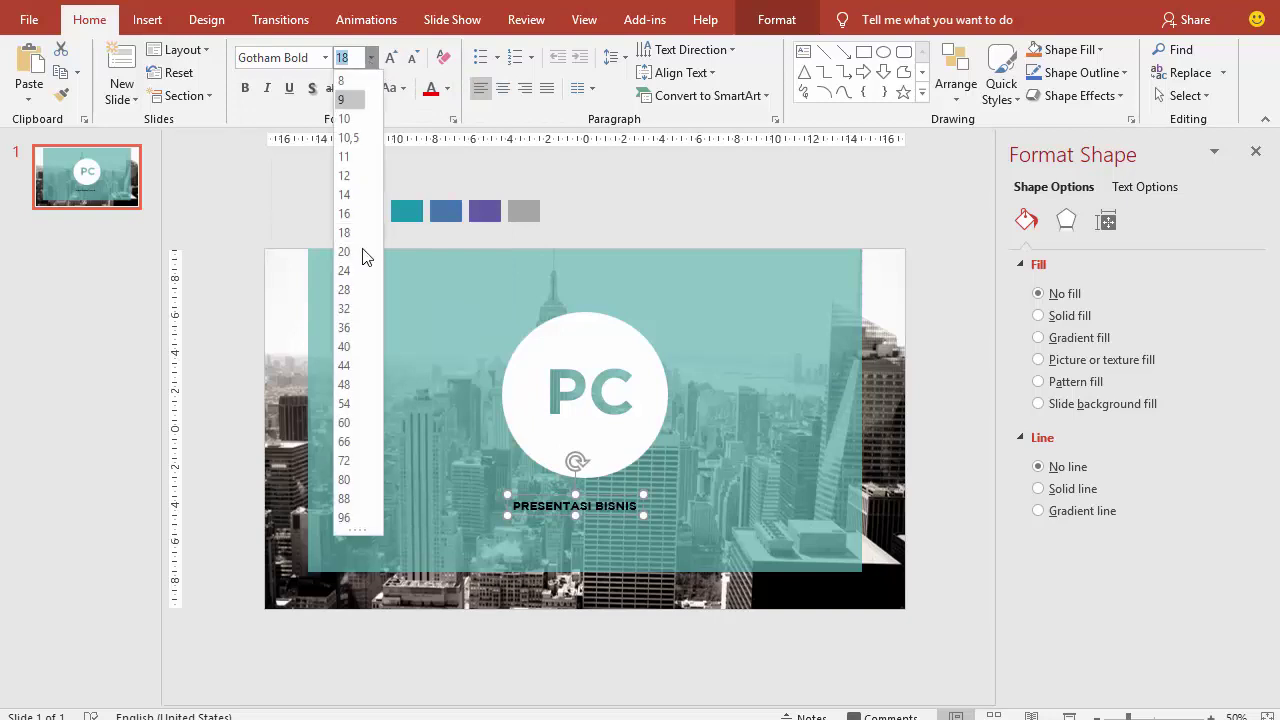
{"action": "left_click", "coordinate": [345, 423]}
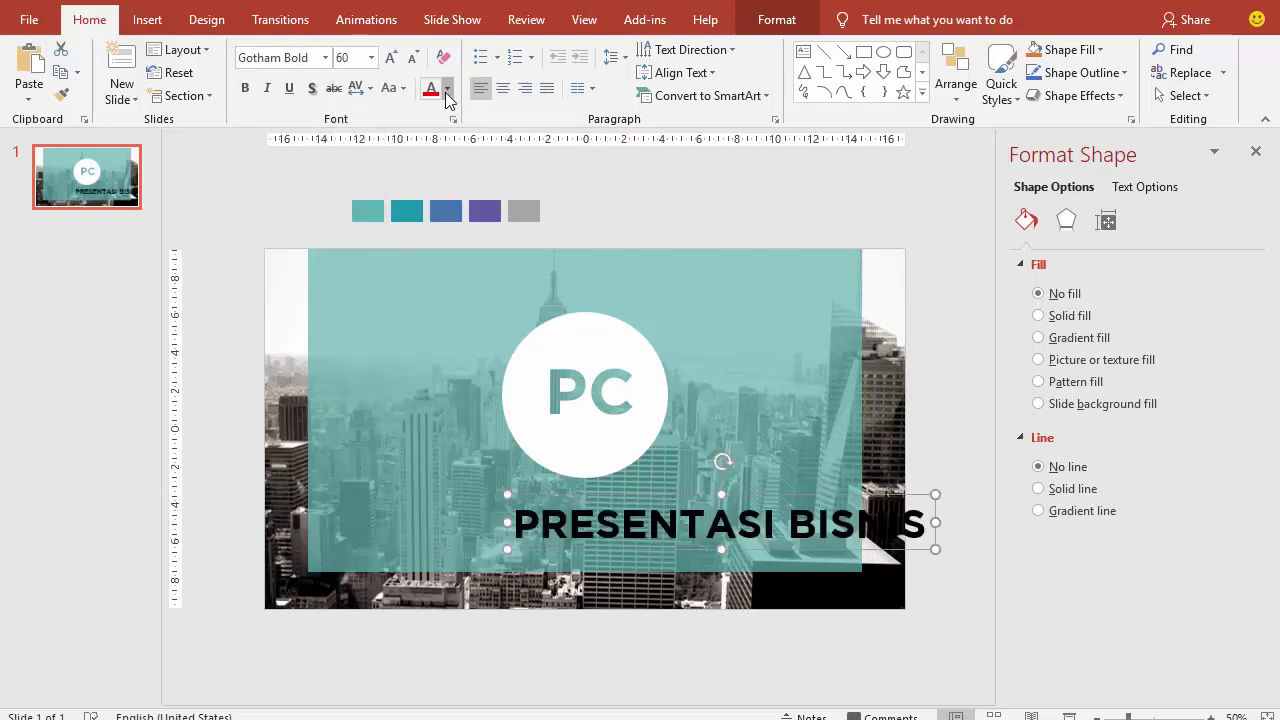
{"action": "left_click", "coordinate": [447, 88]}
{"action": "left_click", "coordinate": [438, 131]}
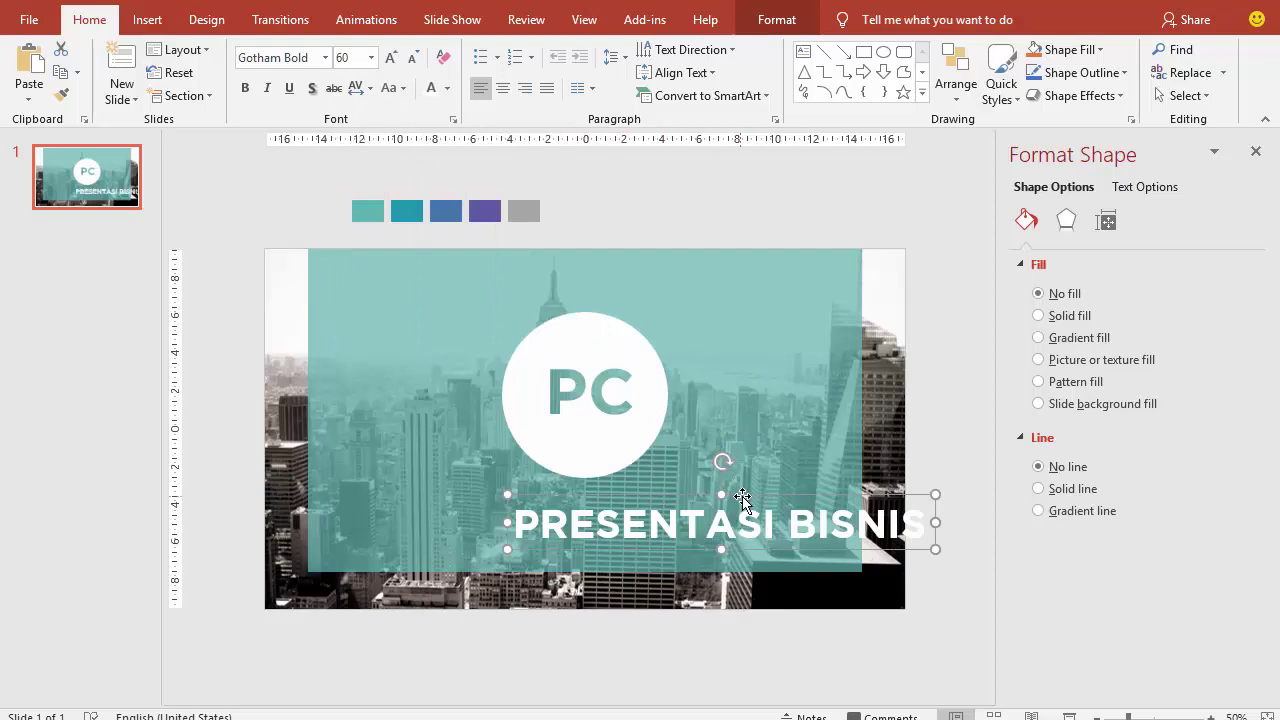
{"action": "left_click_drag", "start_coordinate": [737, 500], "coordinate": [601, 480]}
{"action": "left_click", "coordinate": [805, 182]}
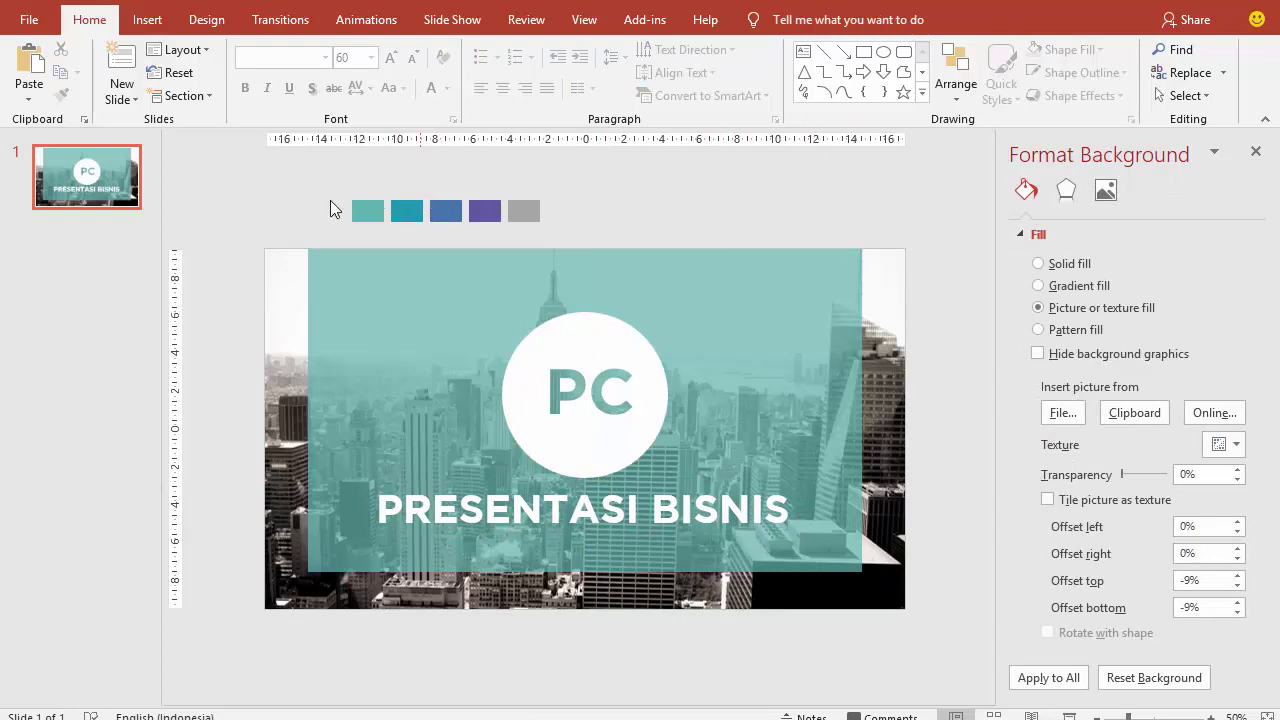
{"action": "left_click", "coordinate": [147, 19]}
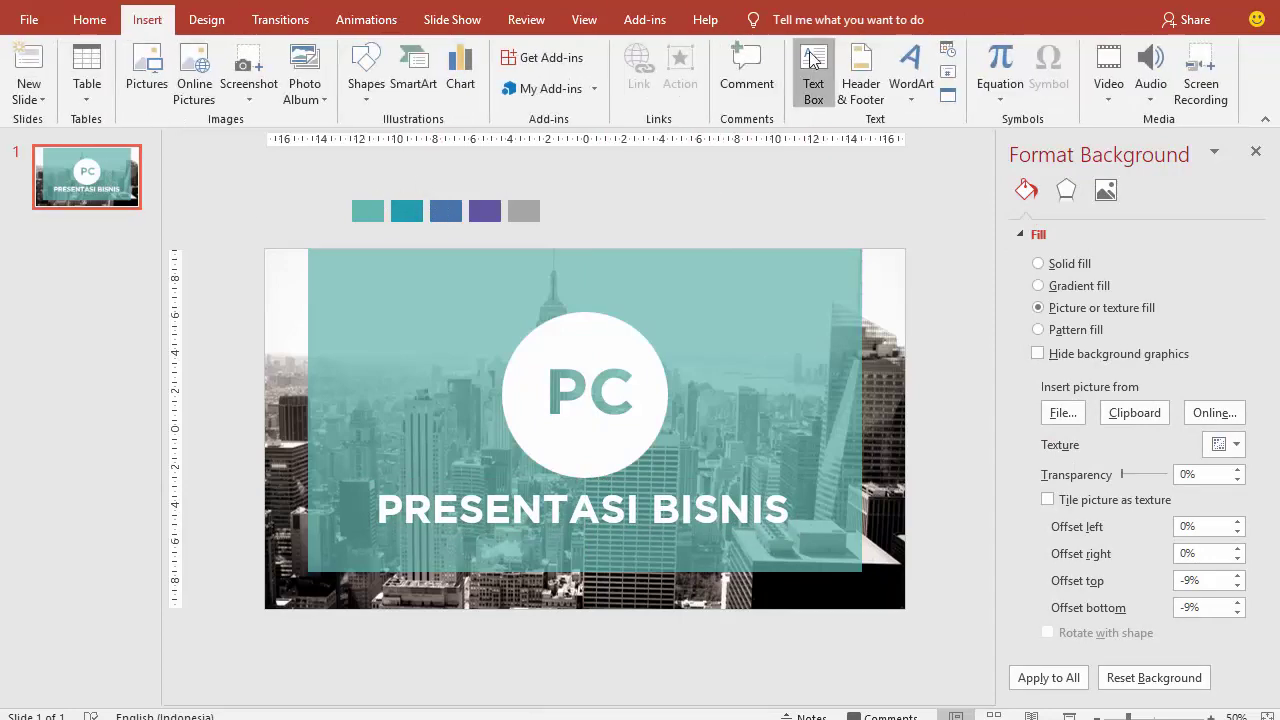
Add a text box above the slide reading 'Presentasi Ini Adalah Presentasi Bisnis'.
{"action": "left_click", "coordinate": [812, 60]}
{"action": "left_click", "coordinate": [604, 211]}
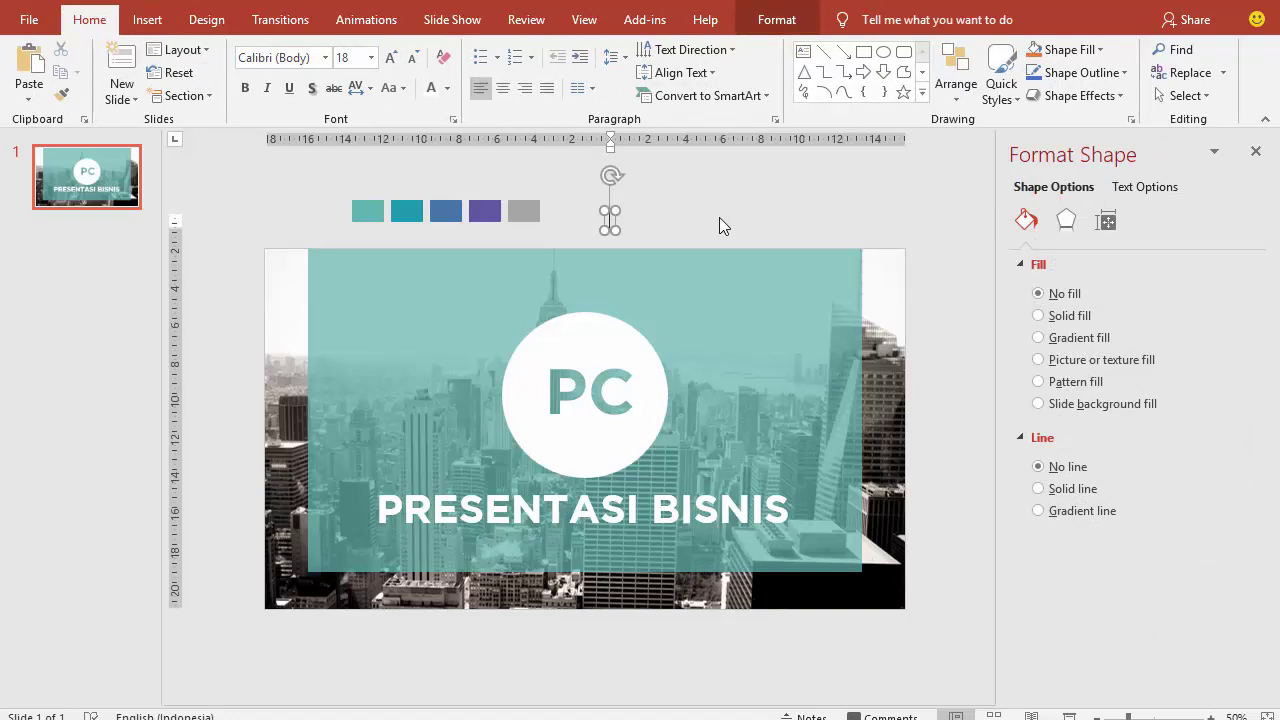
{"action": "type", "text": "Pres"}
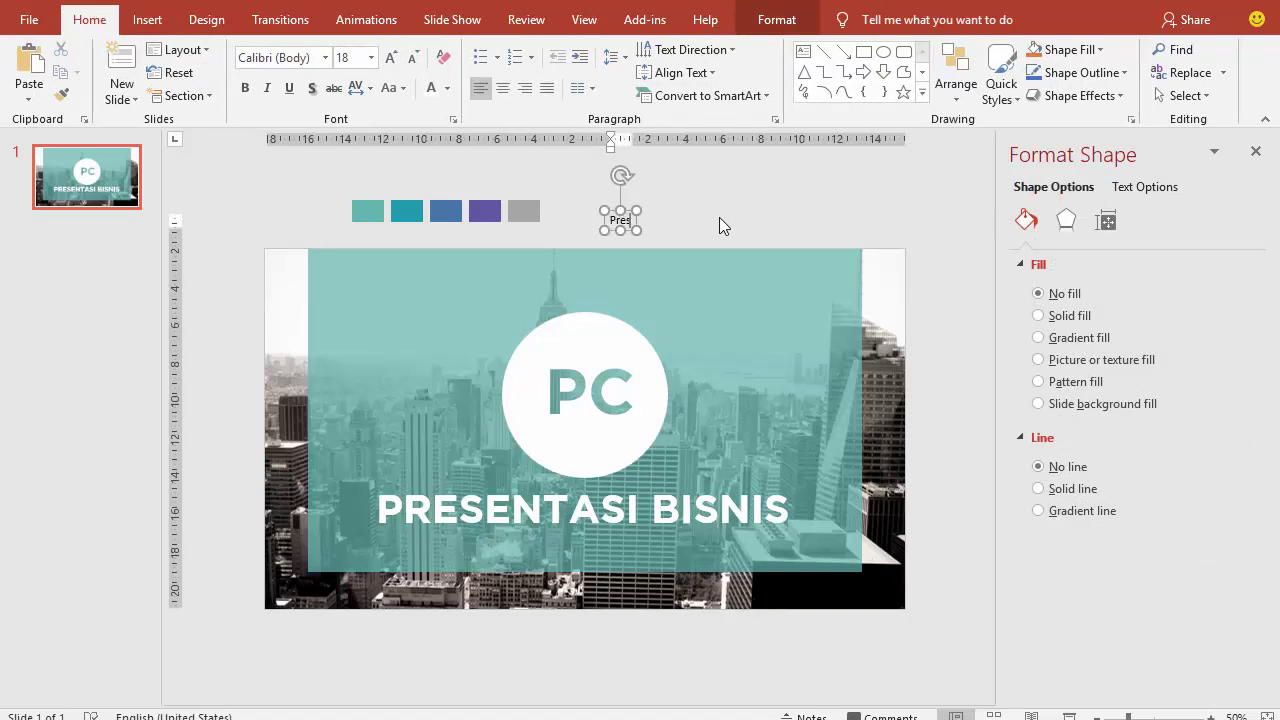
{"action": "type", "text": "entasi In"}
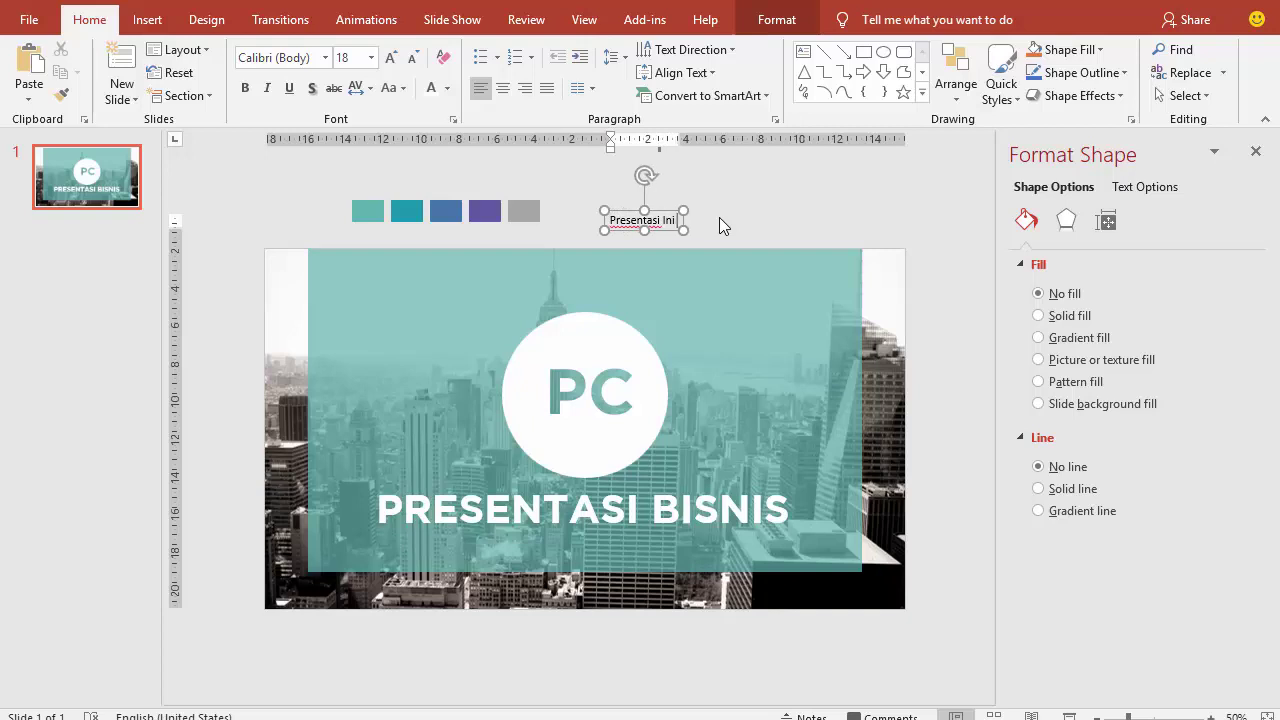
{"action": "type", "text": "i A"}
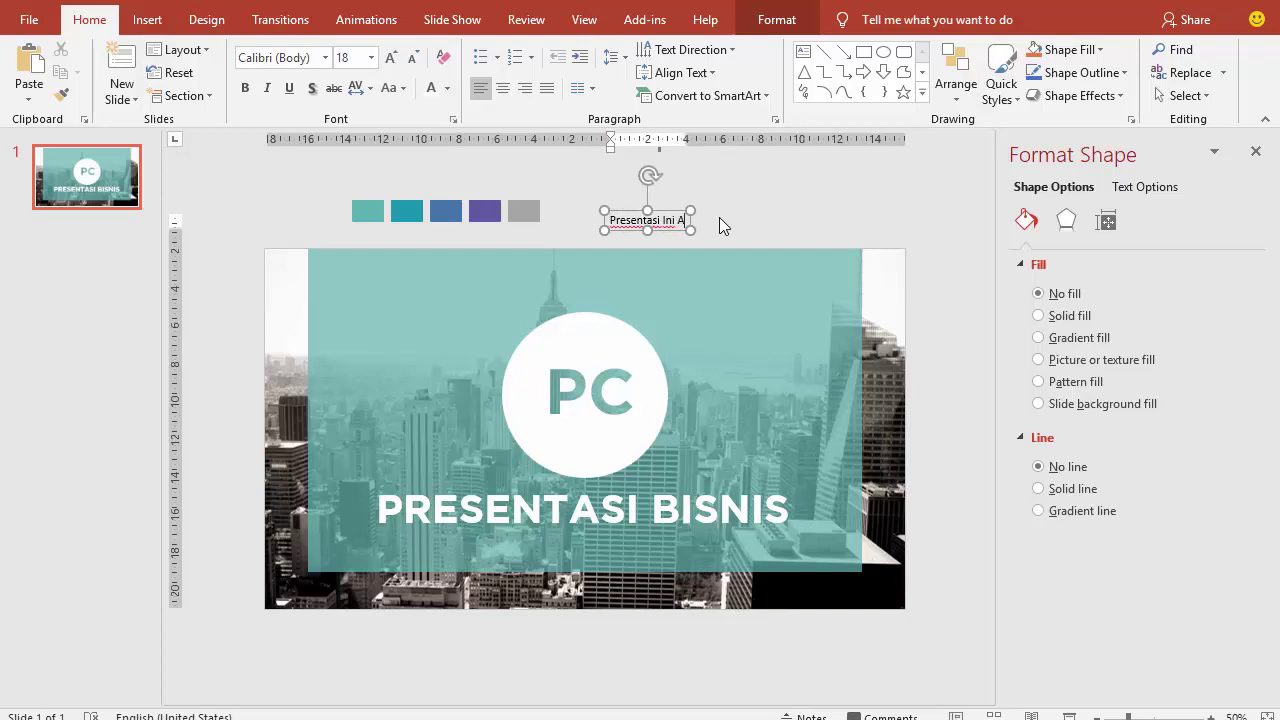
{"action": "type", "text": "dalah Presentasi"}
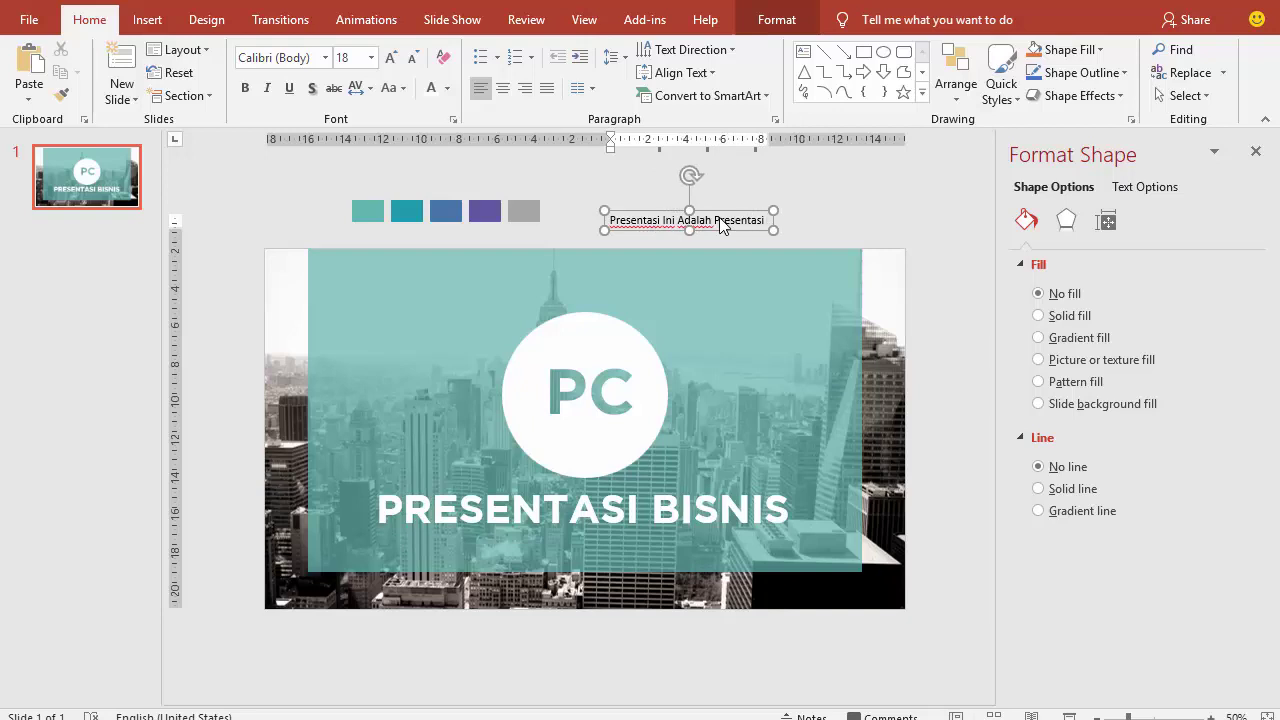
{"action": "type", "text": " B"}
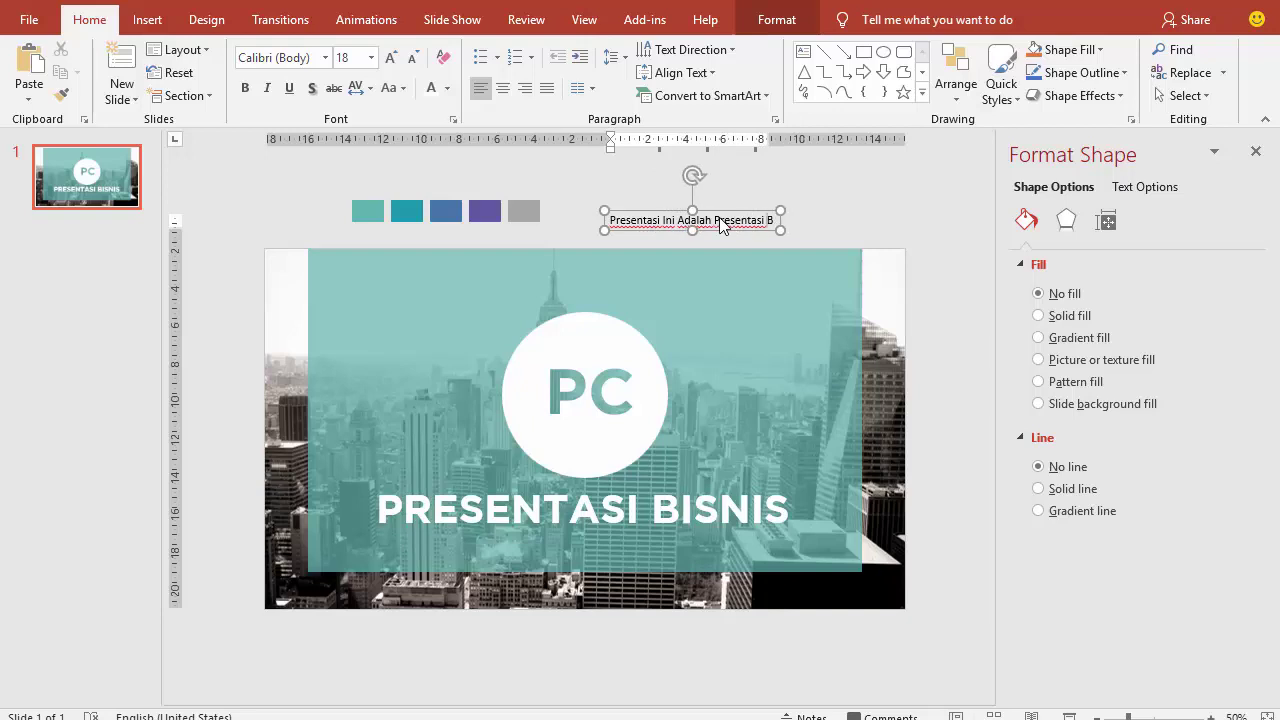
{"action": "type", "text": "is"}
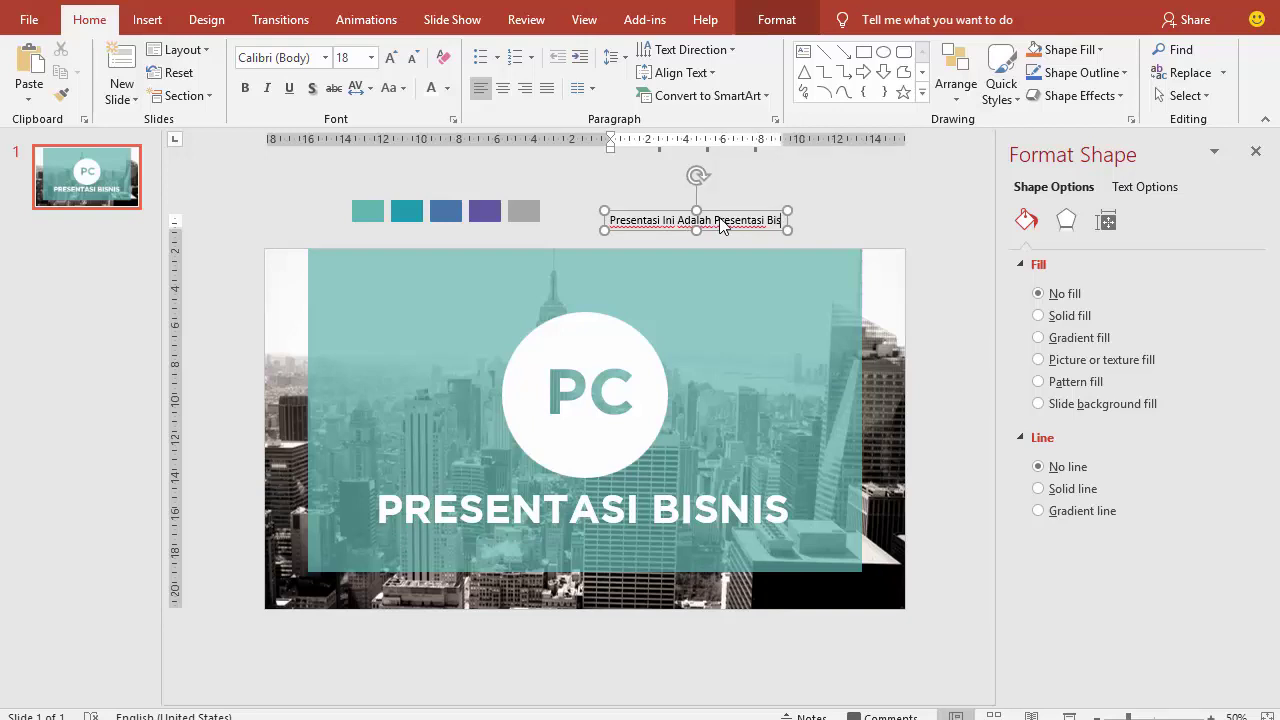
{"action": "type", "text": "ni"}
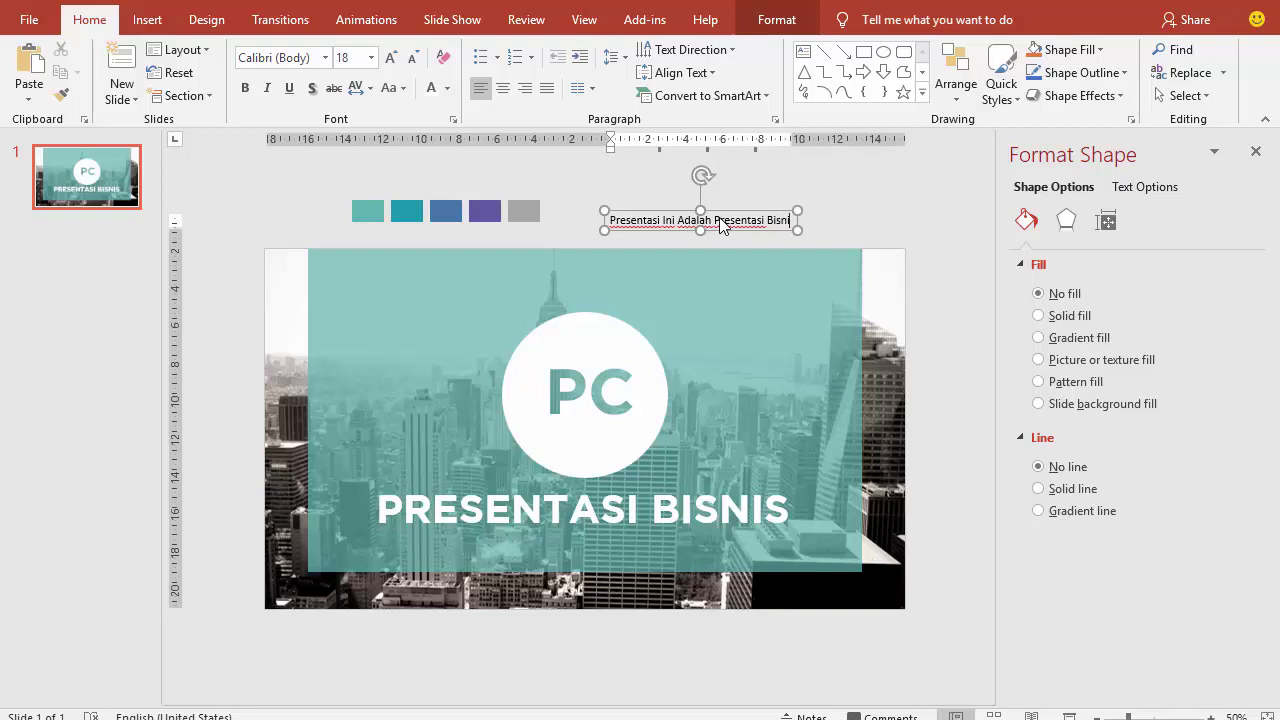
{"action": "type", "text": "s"}
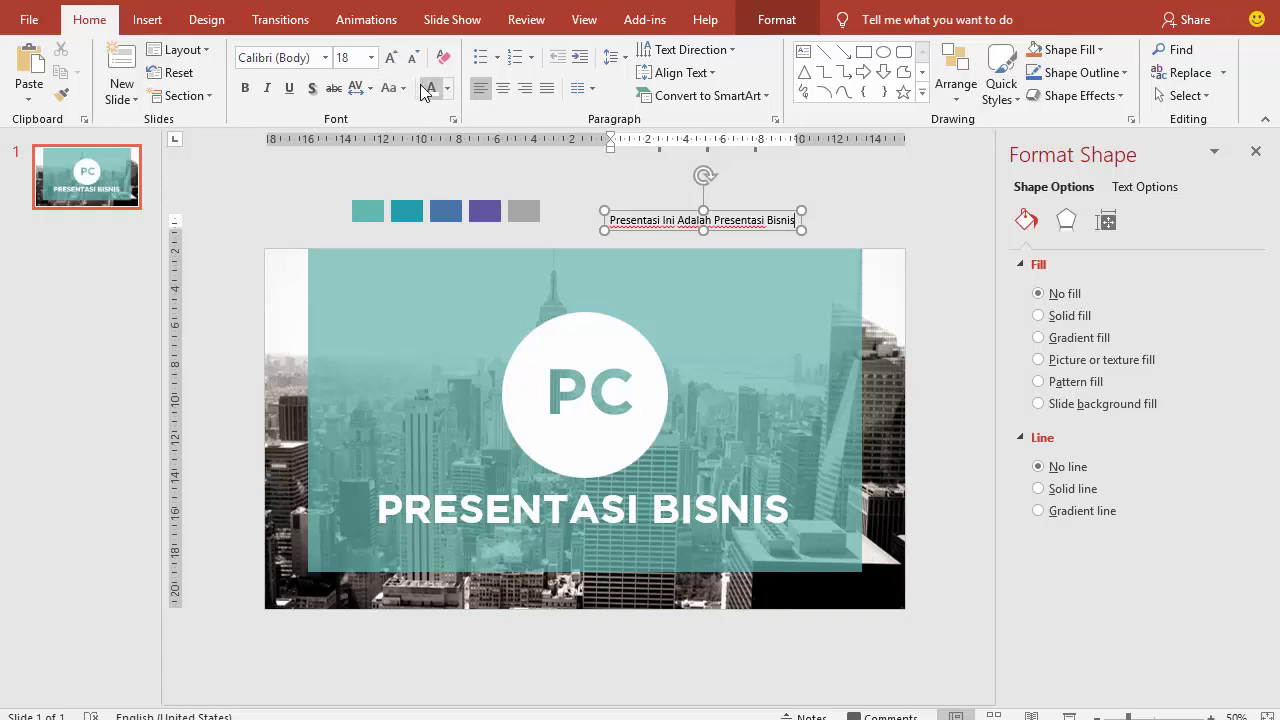
{"action": "left_click", "coordinate": [628, 210]}
Make the subtitle white Gotham Bold 28 pt, centre-aligned, positioned under the title.
{"action": "left_click", "coordinate": [325, 57]}
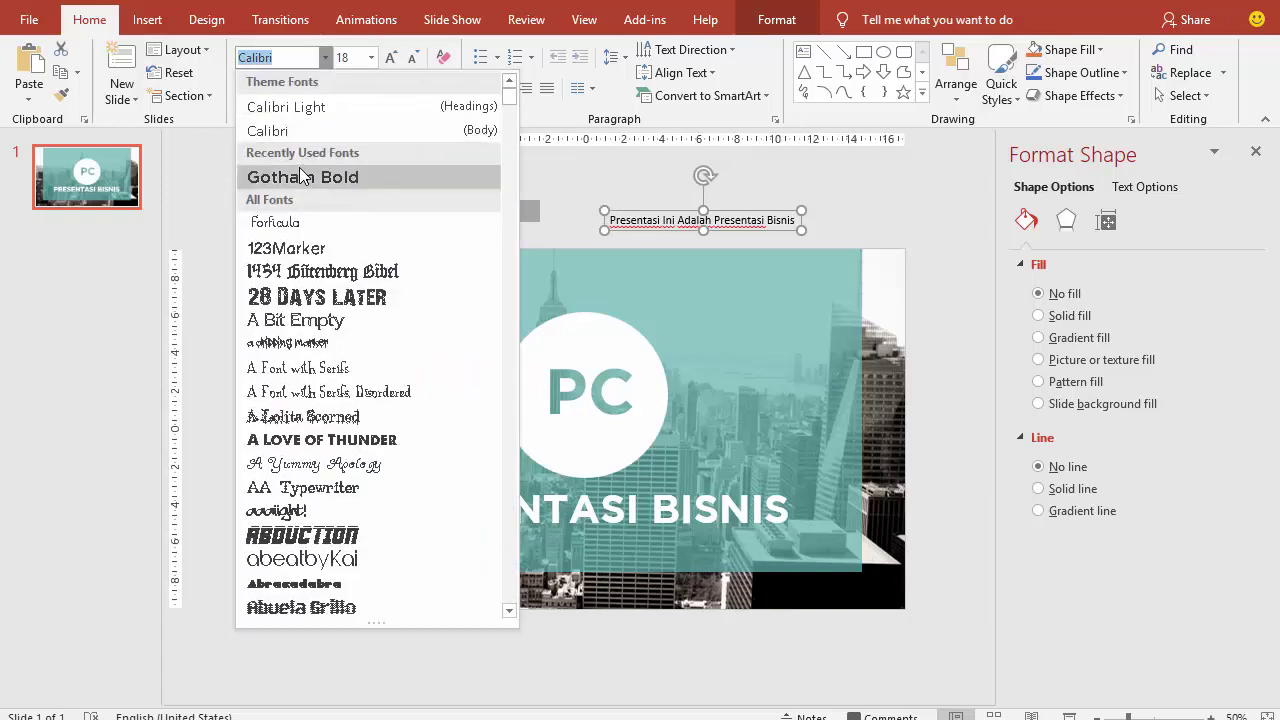
{"action": "left_click", "coordinate": [310, 174]}
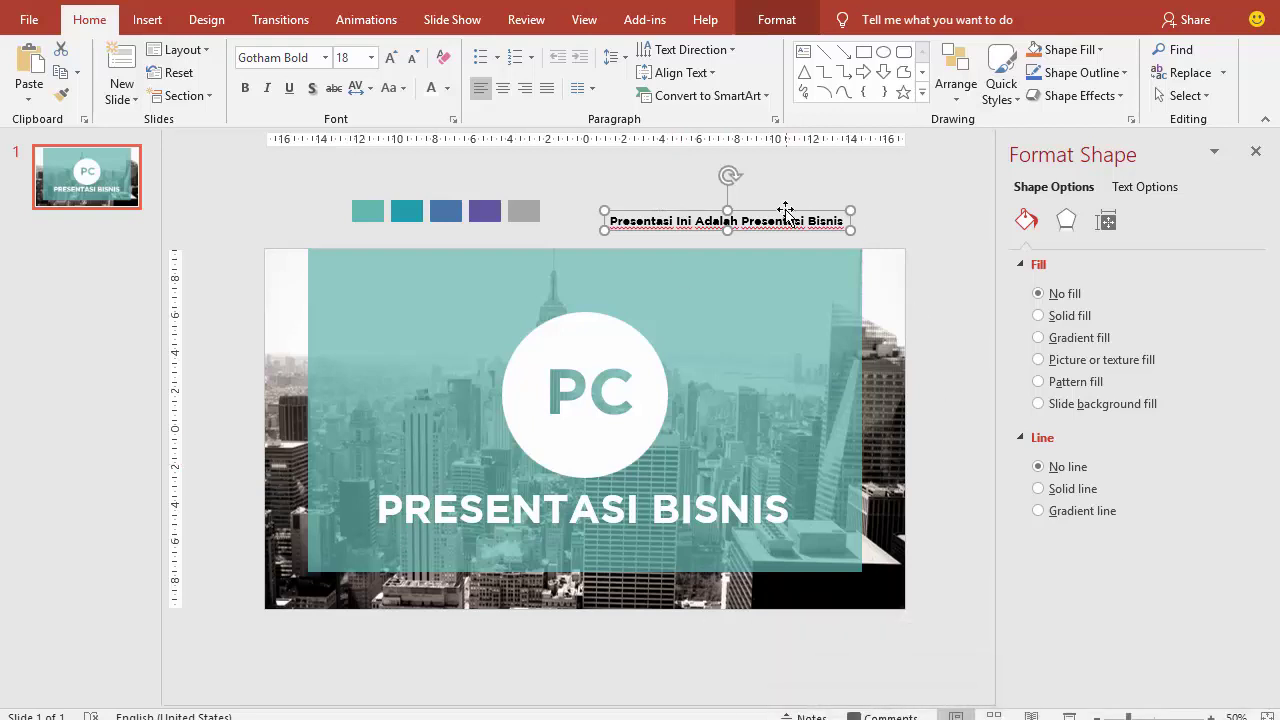
{"action": "left_click_drag", "start_coordinate": [786, 212], "coordinate": [628, 522]}
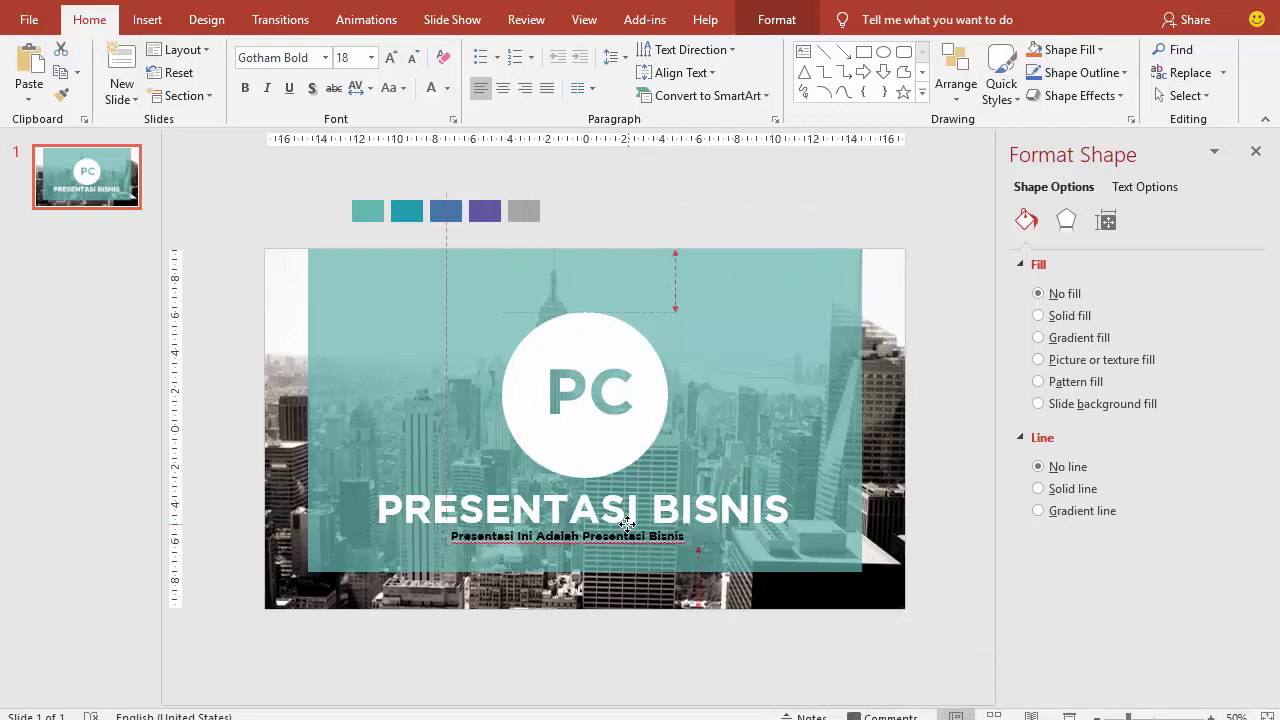
{"action": "left_click_drag", "start_coordinate": [628, 522], "coordinate": [628, 523]}
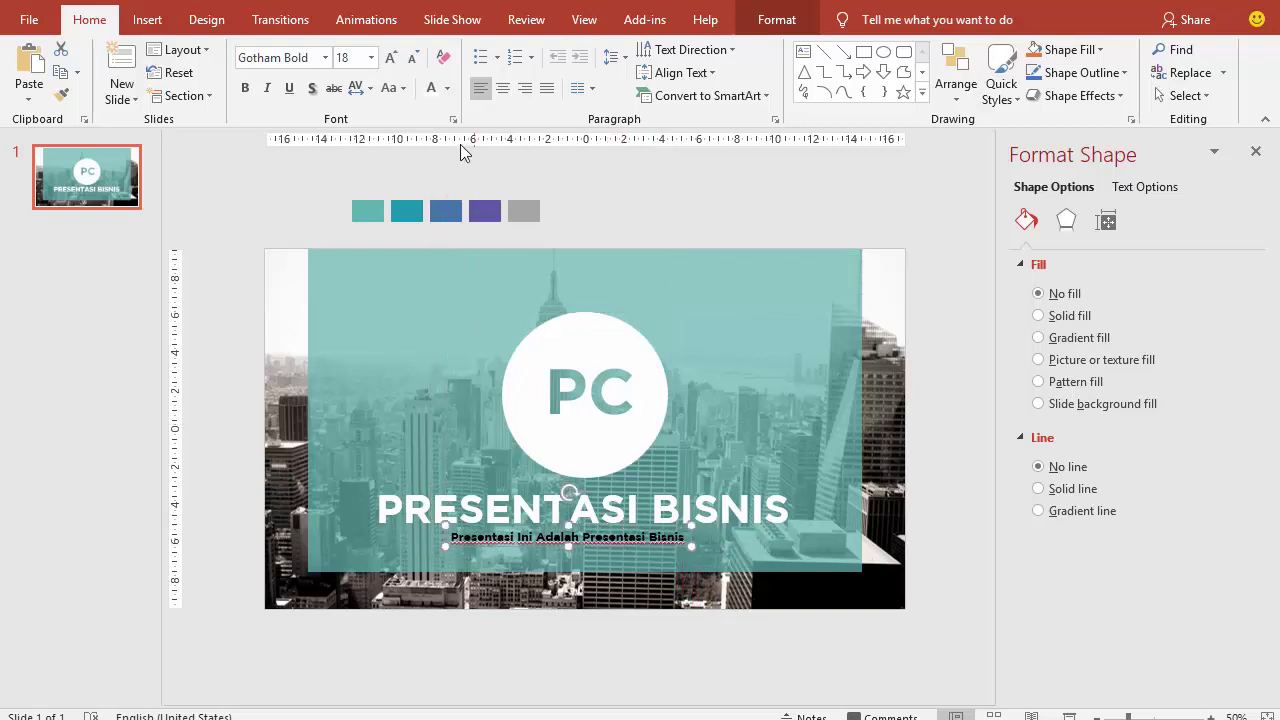
{"action": "left_click", "coordinate": [431, 88]}
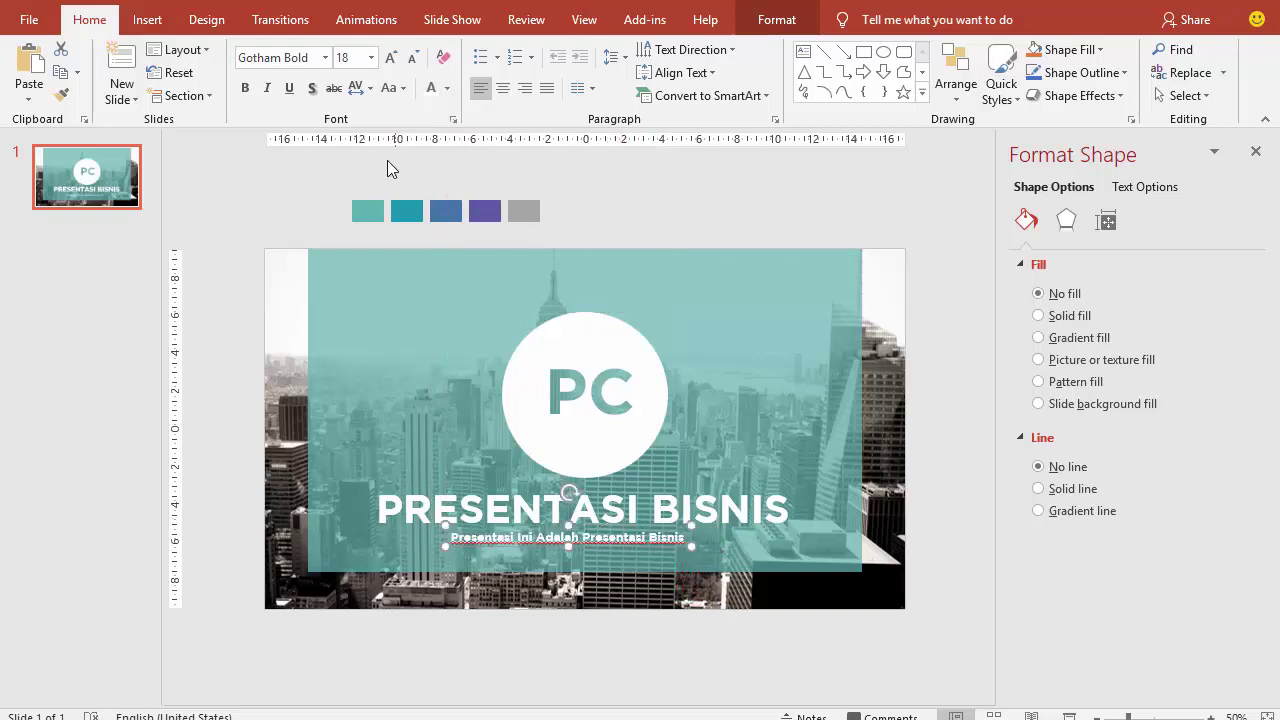
{"action": "left_click", "coordinate": [371, 57]}
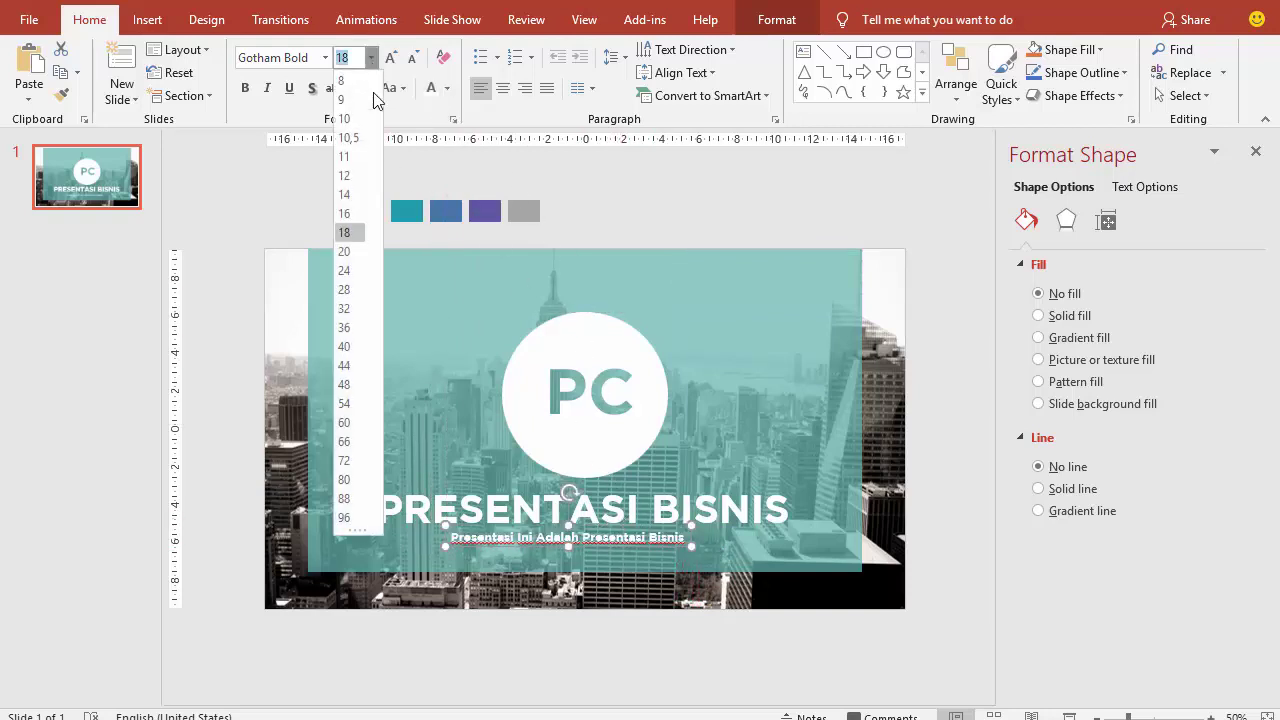
{"action": "left_click", "coordinate": [345, 290]}
{"action": "left_click_drag", "start_coordinate": [800, 527], "coordinate": [752, 523]}
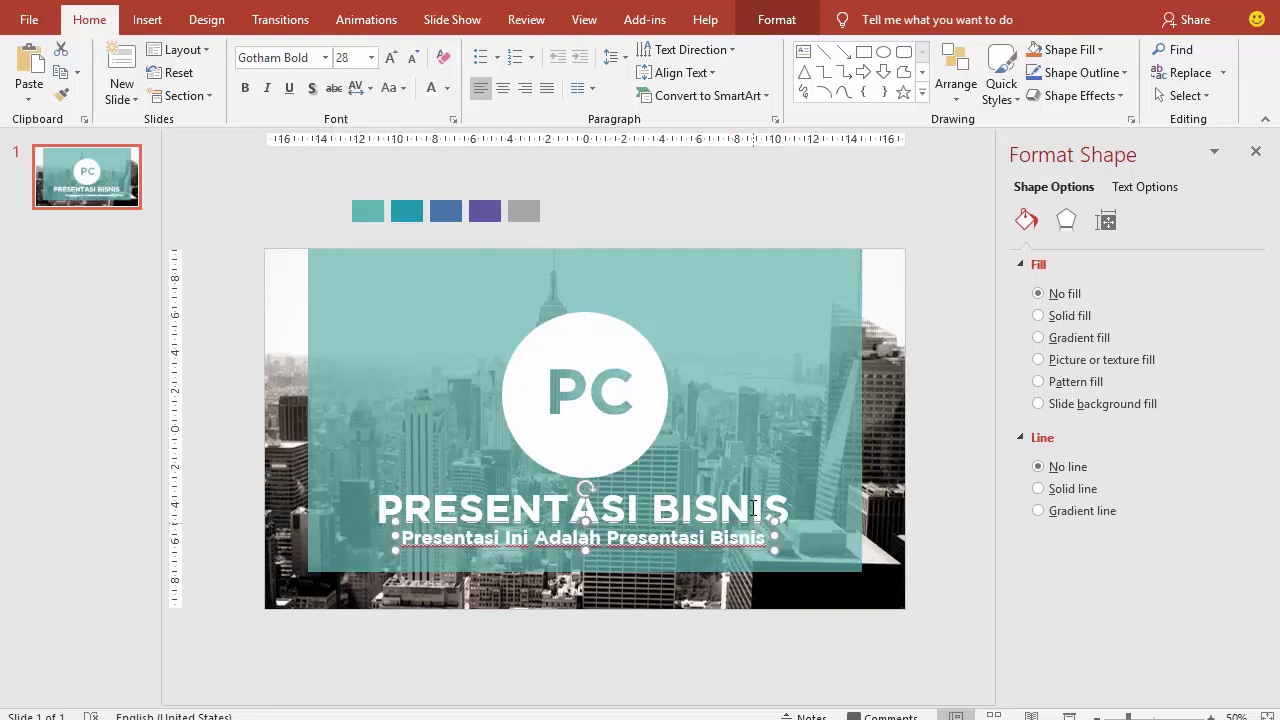
{"action": "left_click", "coordinate": [503, 88]}
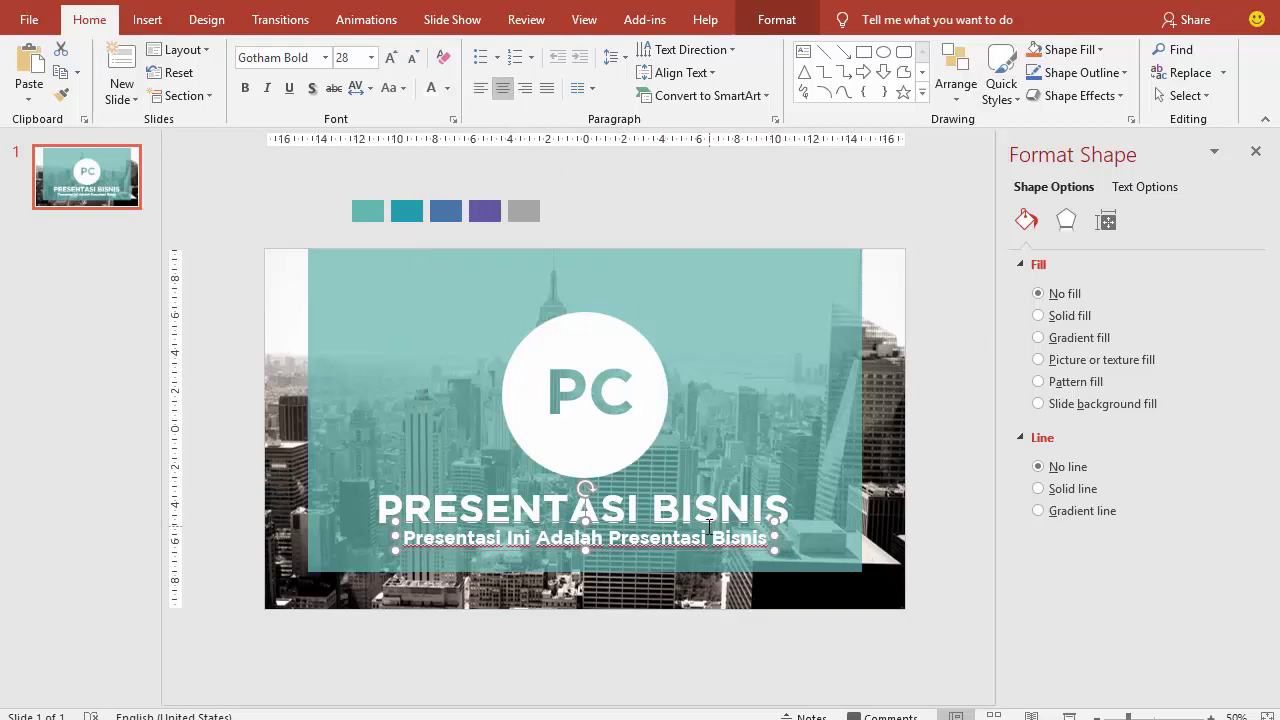
{"action": "left_click_drag", "start_coordinate": [682, 522], "coordinate": [676, 525]}
Raise the PC circle and title, recentre the subtitle, and duplicate it just below.
{"action": "left_click_drag", "start_coordinate": [630, 442], "coordinate": [620, 410]}
{"action": "left_click", "coordinate": [620, 479]}
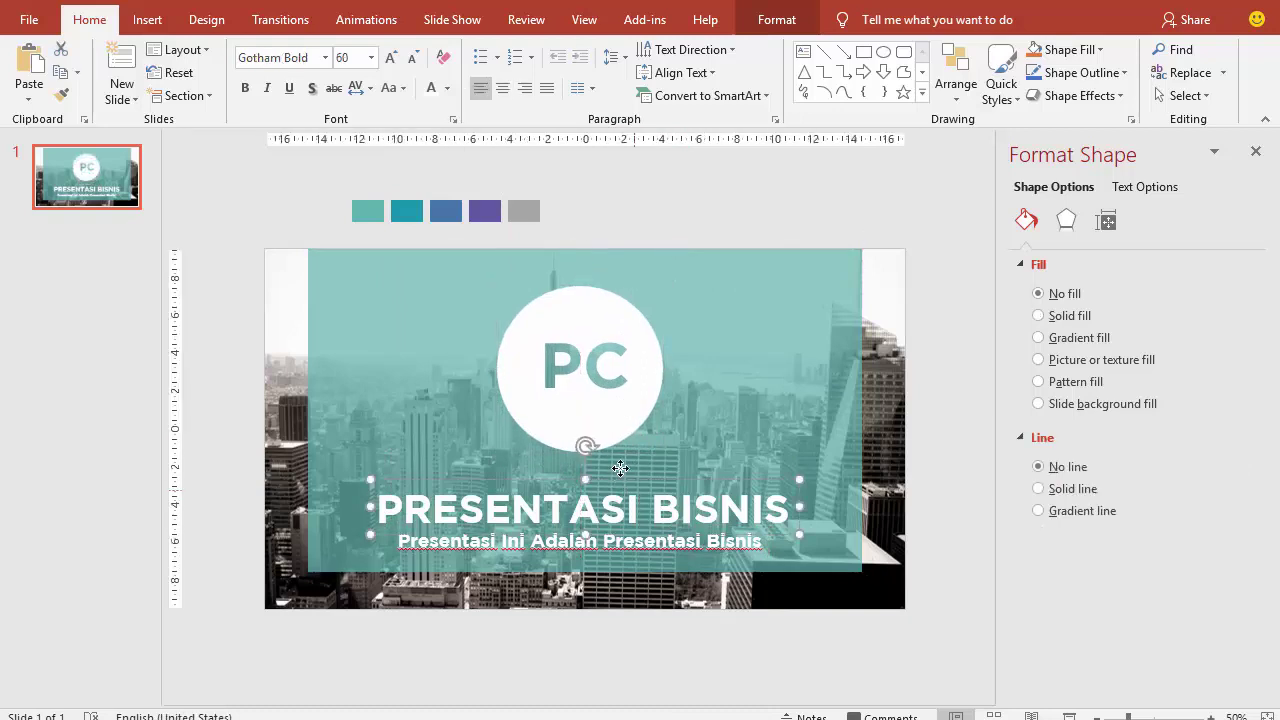
{"action": "left_click_drag", "start_coordinate": [620, 468], "coordinate": [620, 450]}
{"action": "left_click", "coordinate": [620, 514]}
{"action": "left_click_drag", "start_coordinate": [620, 514], "coordinate": [621, 513]}
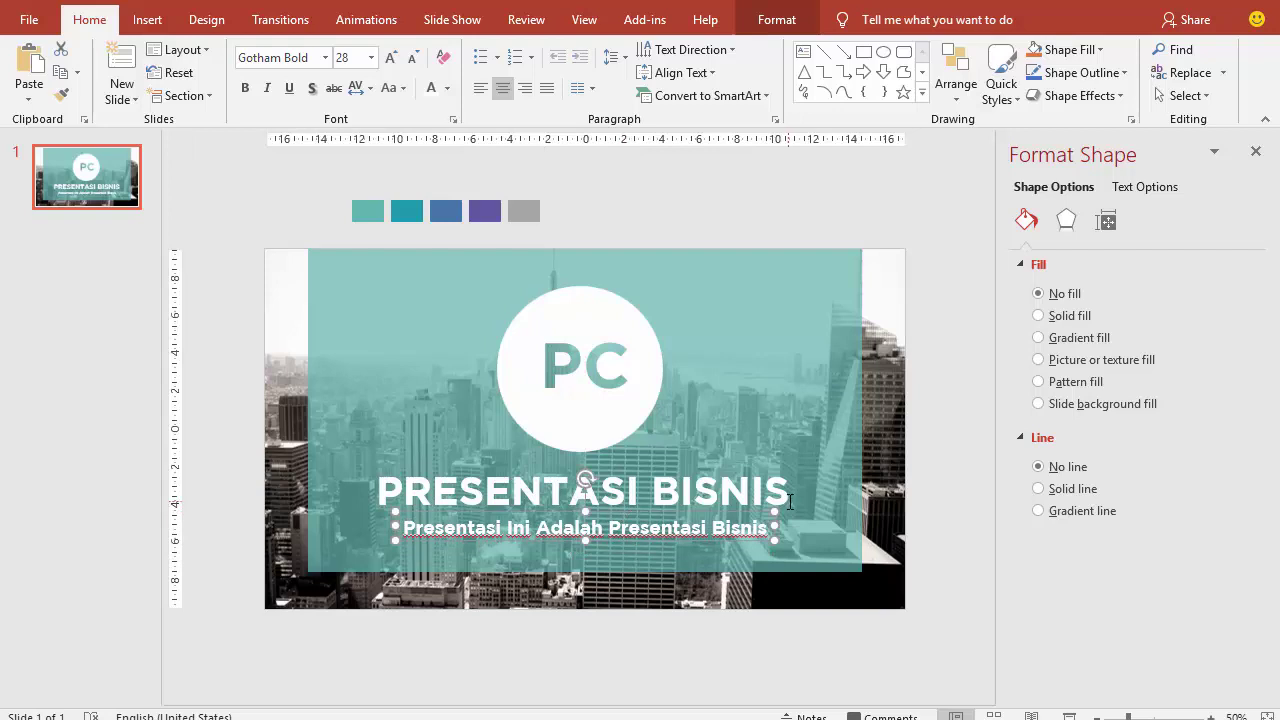
{"action": "left_click_drag", "start_coordinate": [706, 540], "coordinate": [715, 561], "text": "ctrl"}
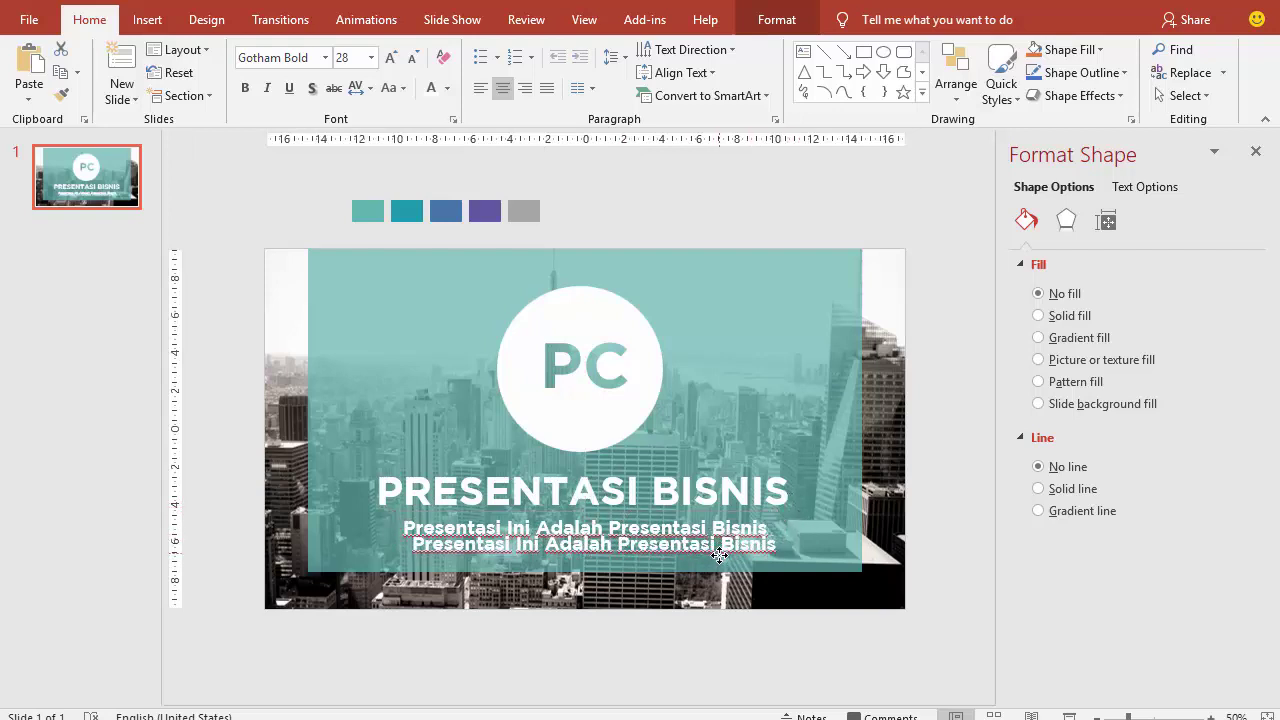
Replace the copied line's text with 'Pandan Cake' and centre it on the slide.
{"action": "left_click_drag", "start_coordinate": [446, 545], "coordinate": [752, 548]}
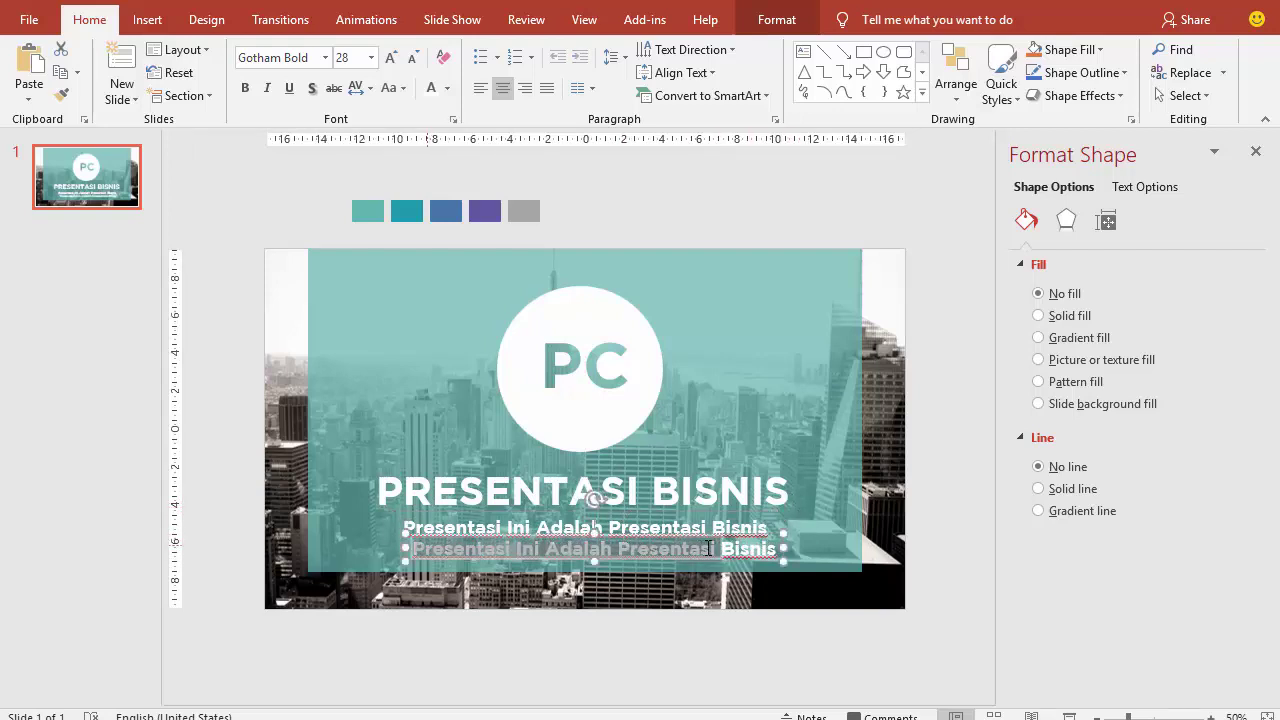
{"action": "type", "text": "Pand"}
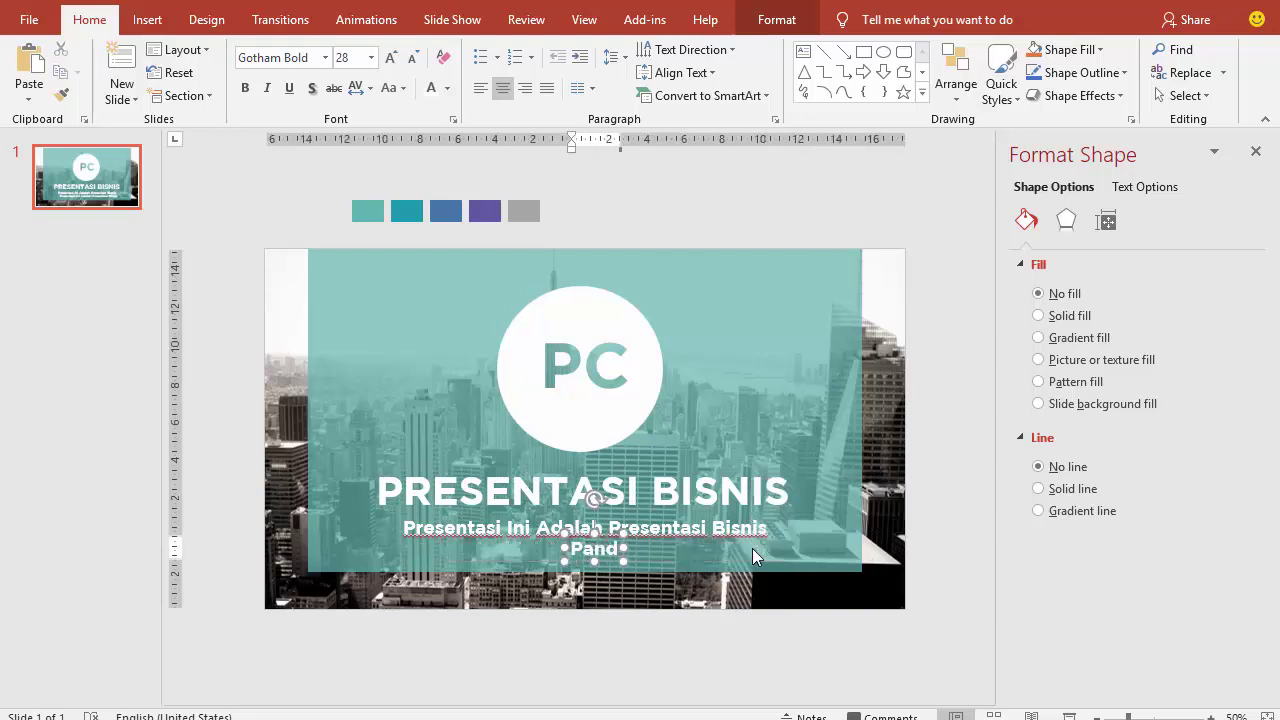
{"action": "type", "text": "an Cake"}
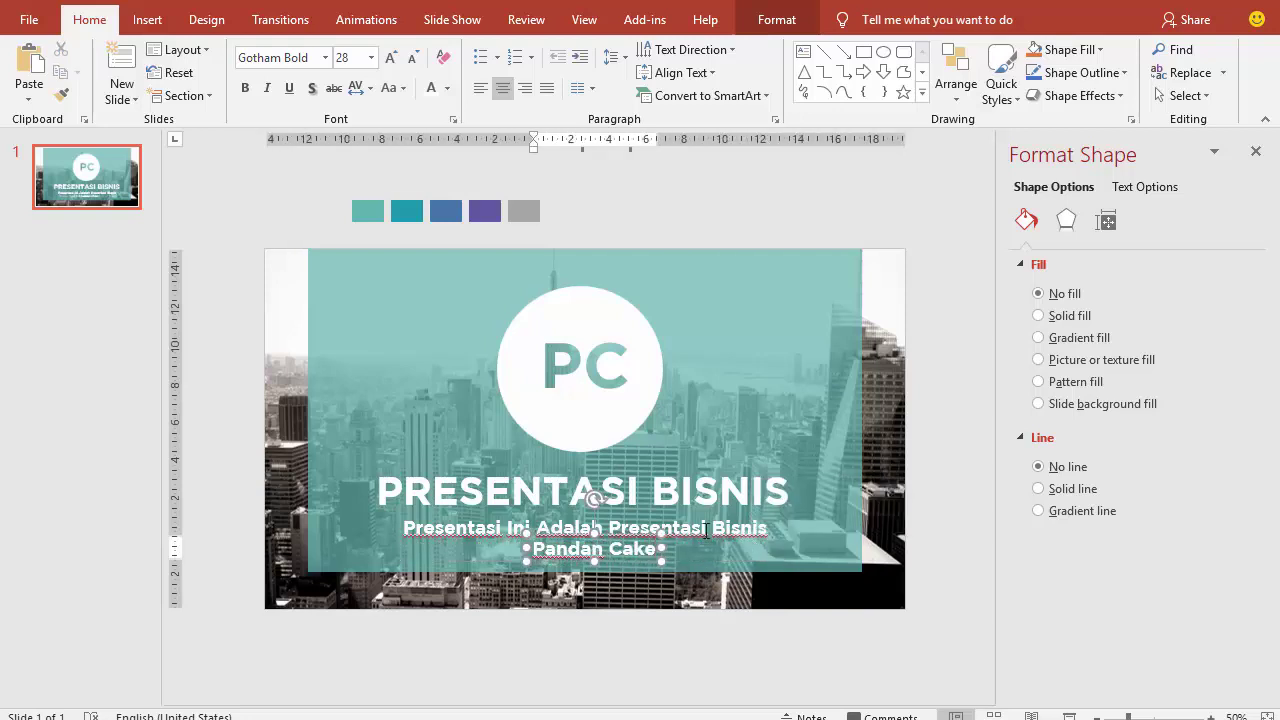
{"action": "left_click_drag", "start_coordinate": [612, 538], "coordinate": [598, 540]}
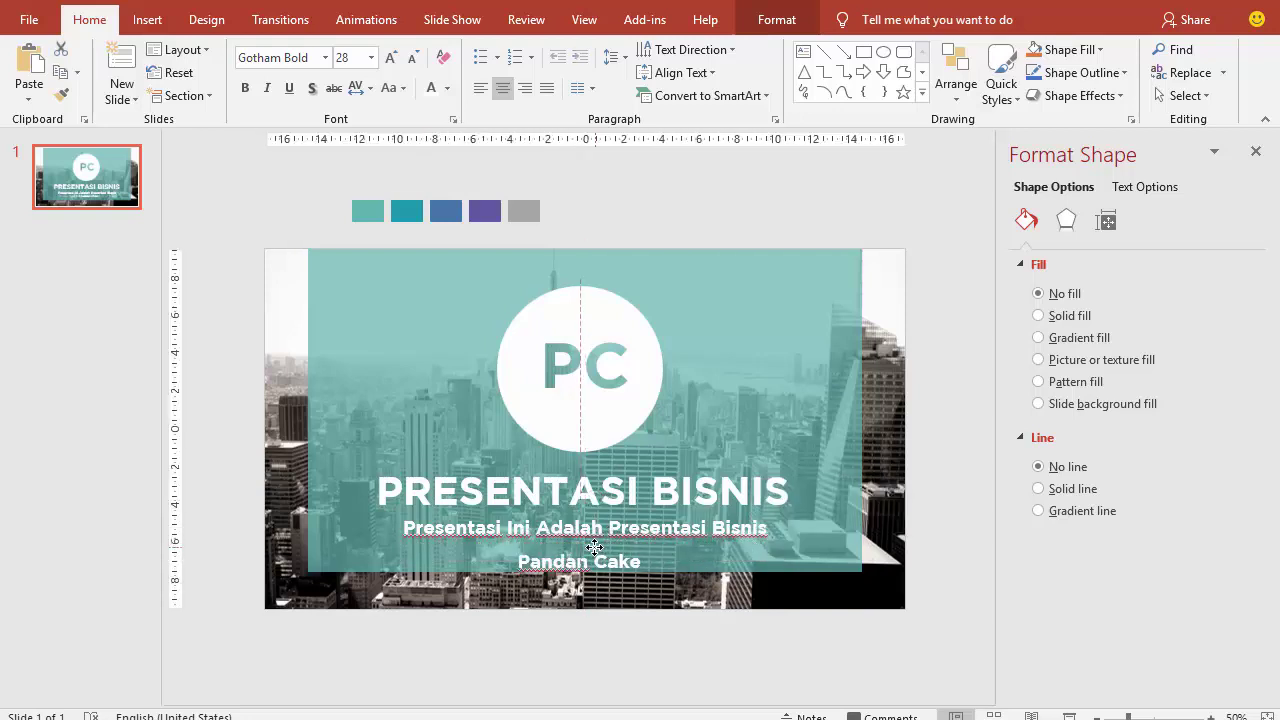
{"action": "left_click", "coordinate": [975, 366]}
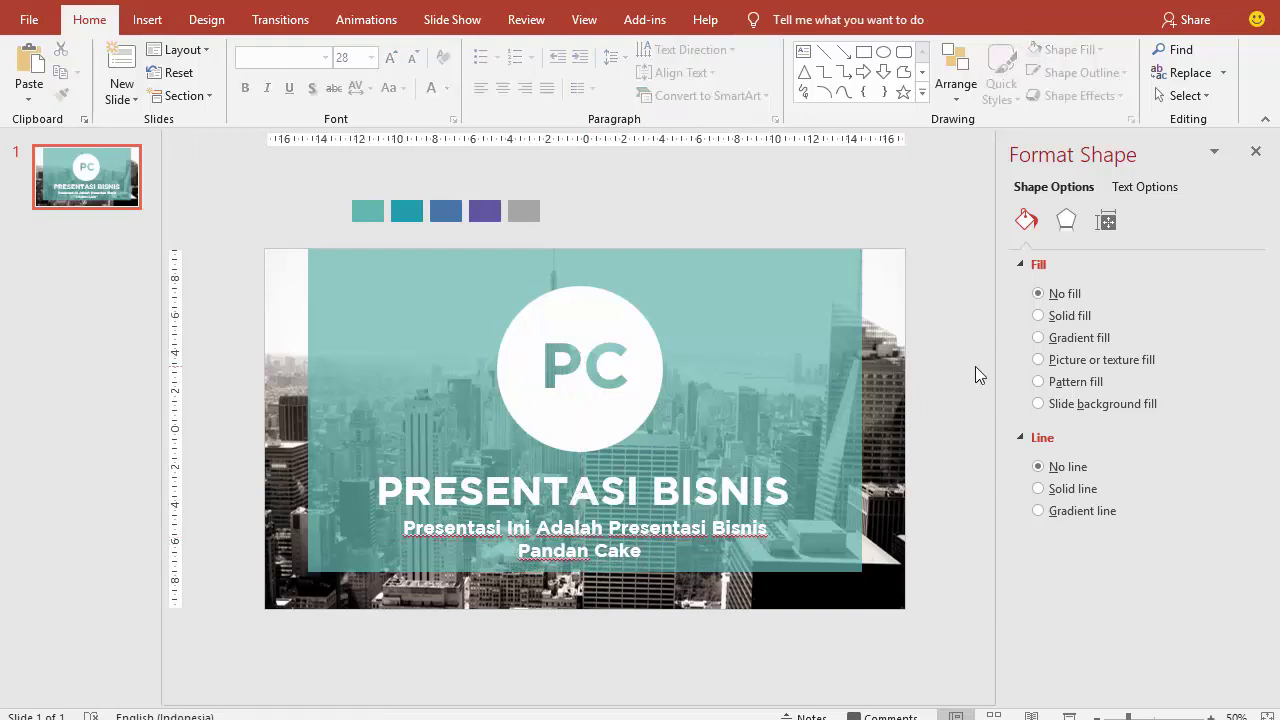
Raise the teal rectangle's transparency to 44% and preview the slide full screen.
{"action": "left_click", "coordinate": [840, 356]}
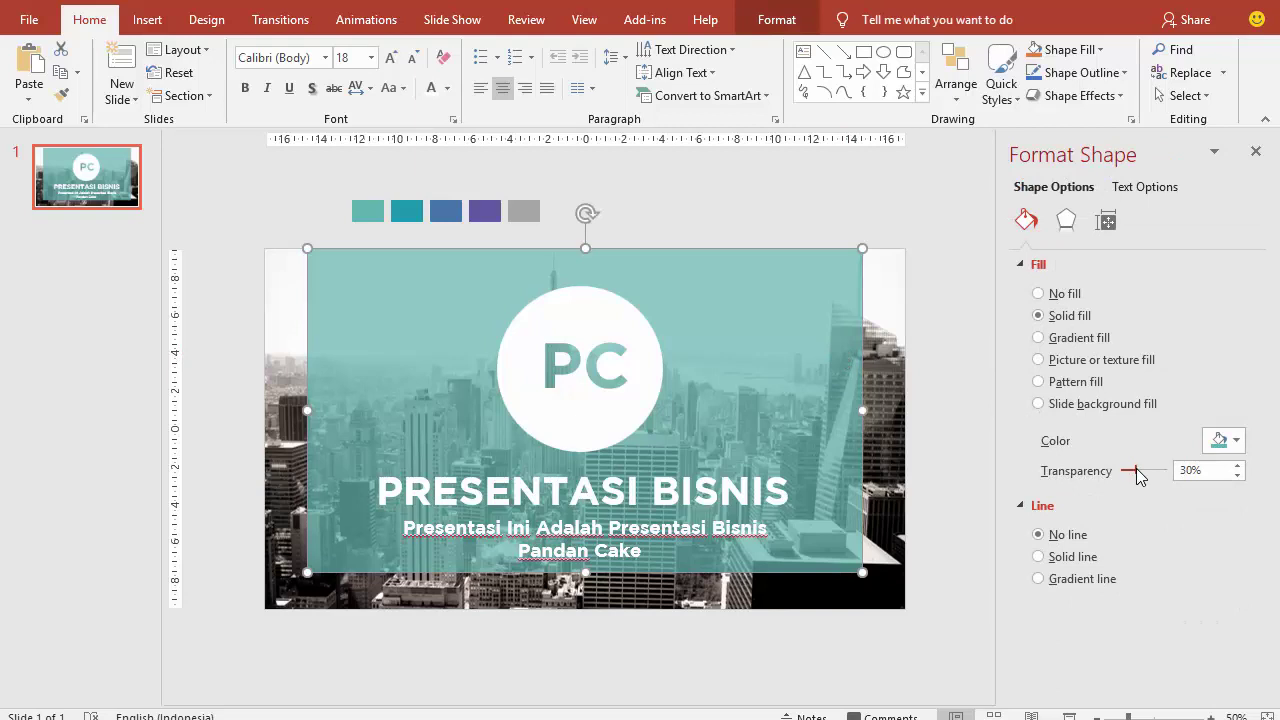
{"action": "left_click_drag", "start_coordinate": [1137, 475], "coordinate": [1145, 476]}
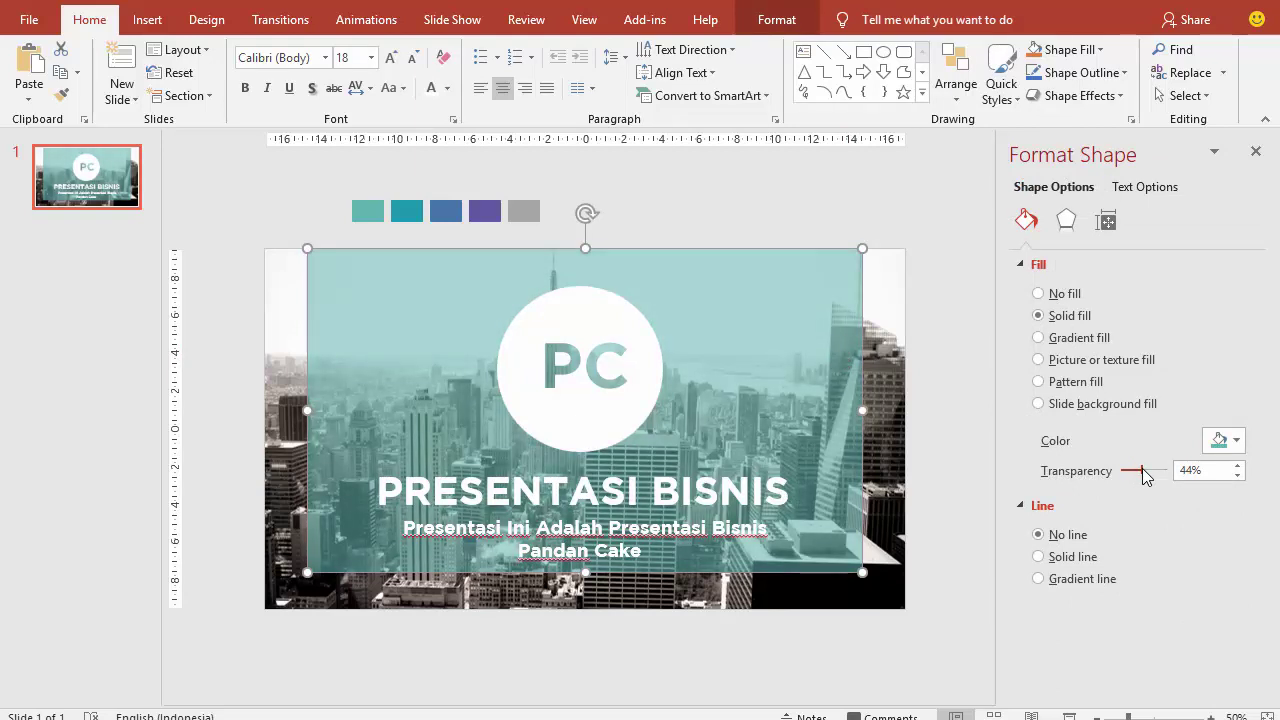
{"action": "left_click", "coordinate": [952, 346]}
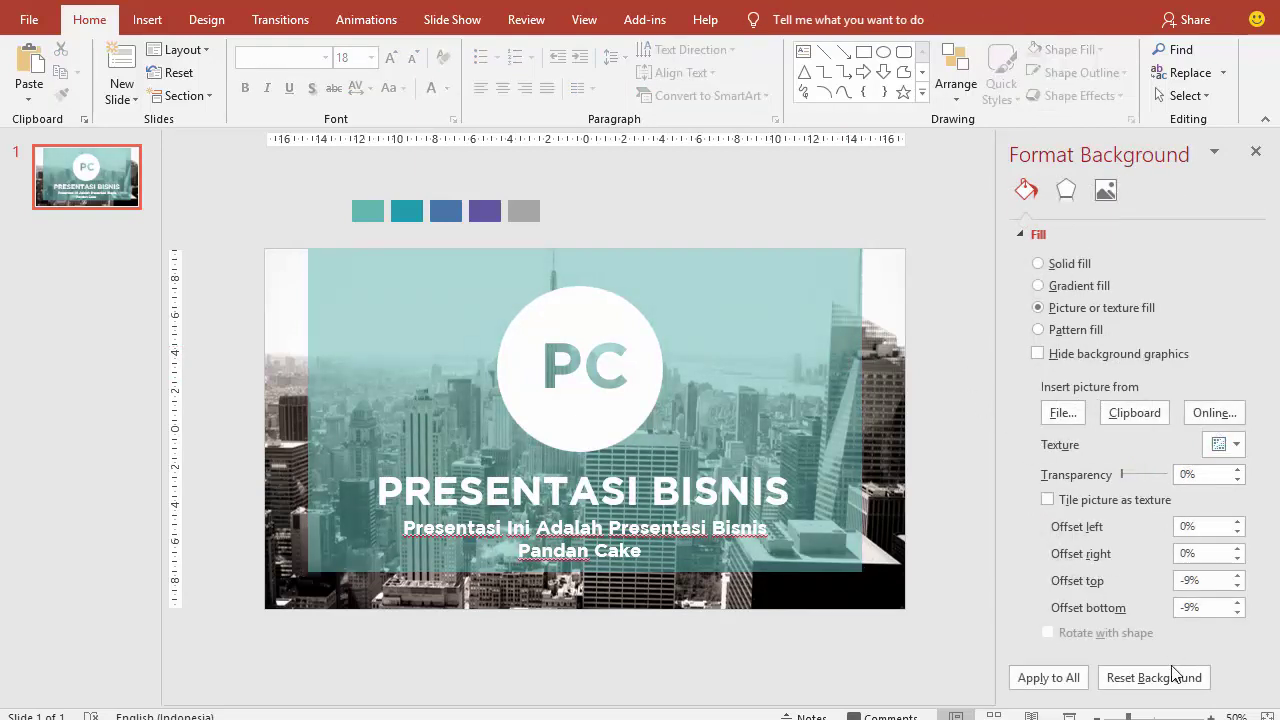
{"action": "key", "text": "F5"}
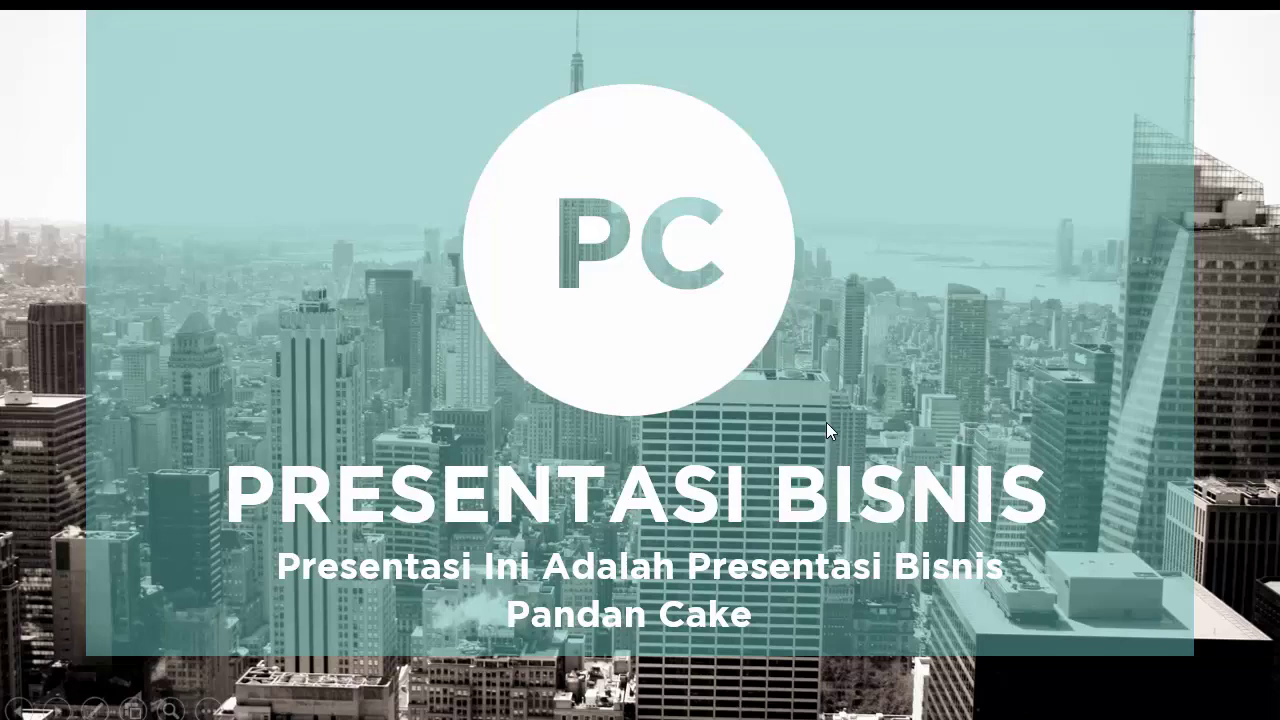
{"action": "key", "text": "Escape"}
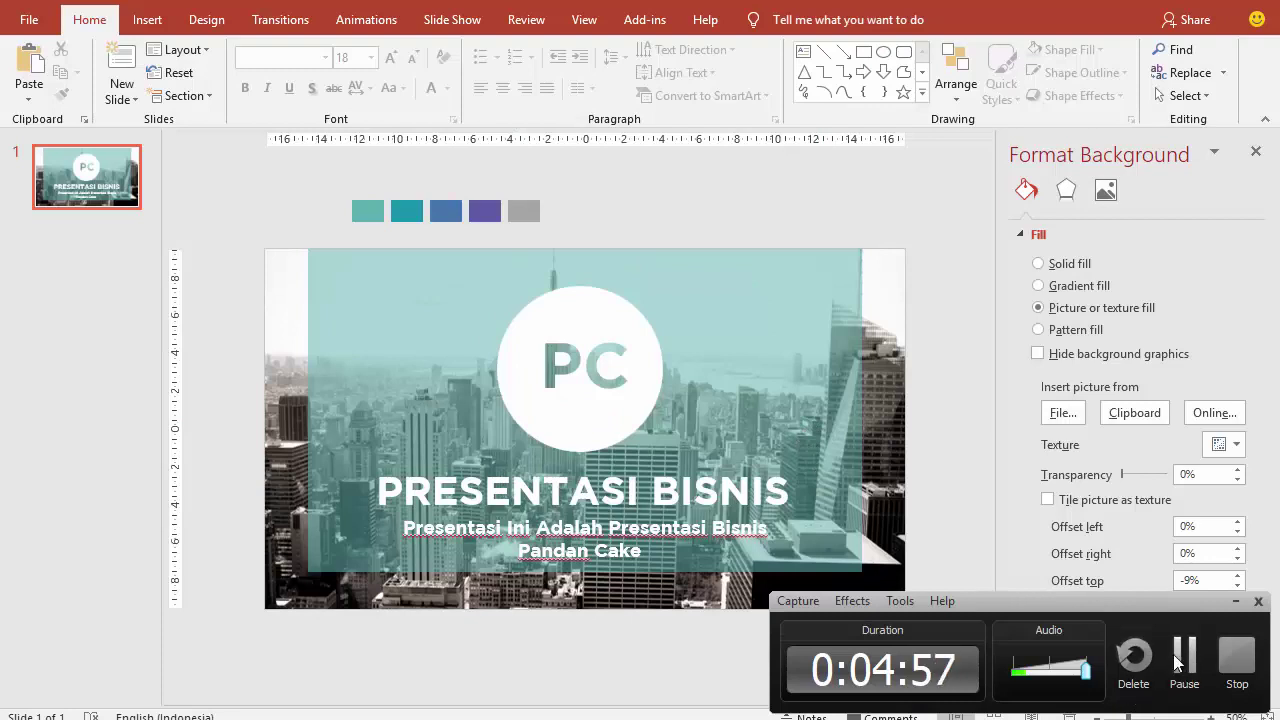
Insert a new slide after slide 1 and delete its title and body placeholders.
{"action": "left_click", "coordinate": [75, 235]}
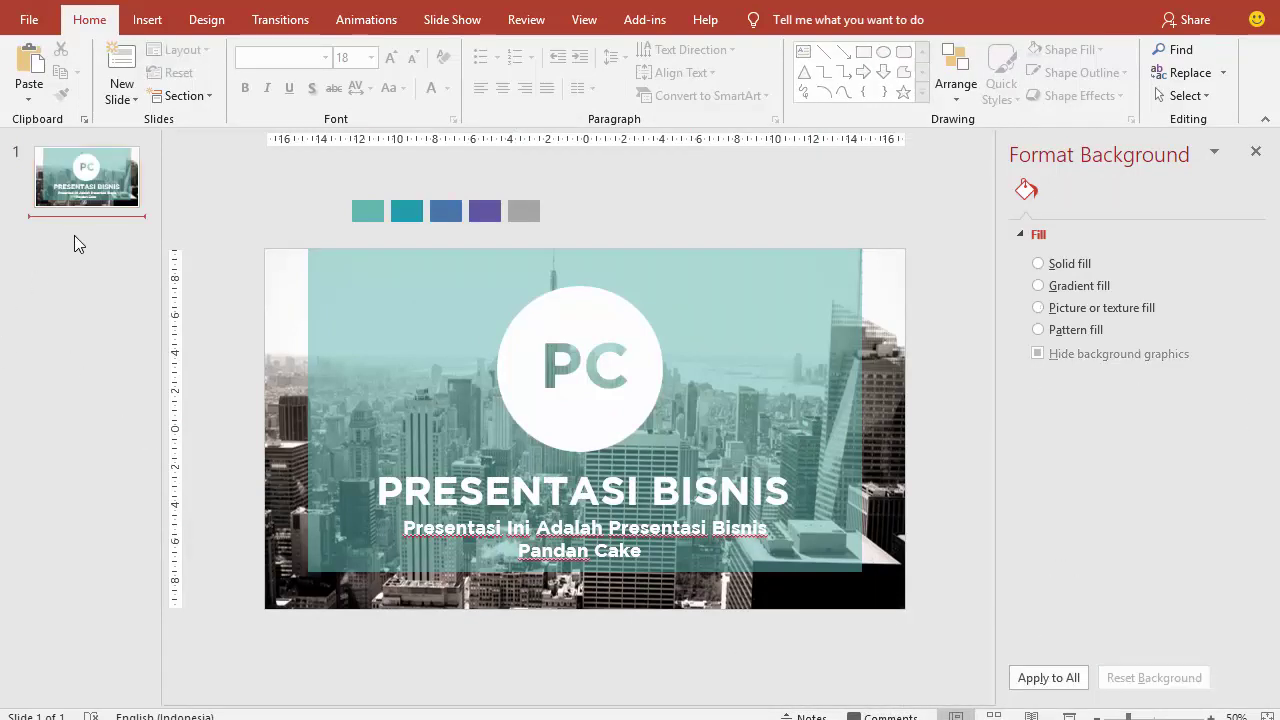
{"action": "right_click", "coordinate": [75, 236]}
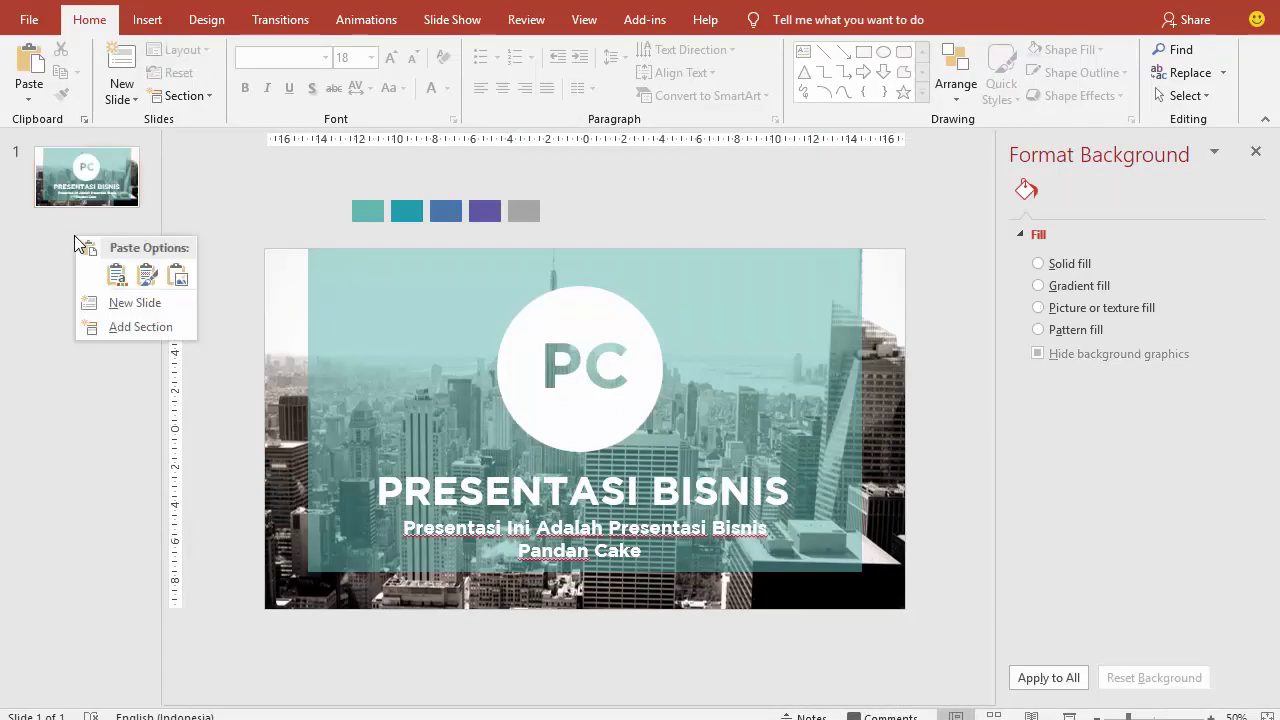
{"action": "left_click", "coordinate": [113, 301]}
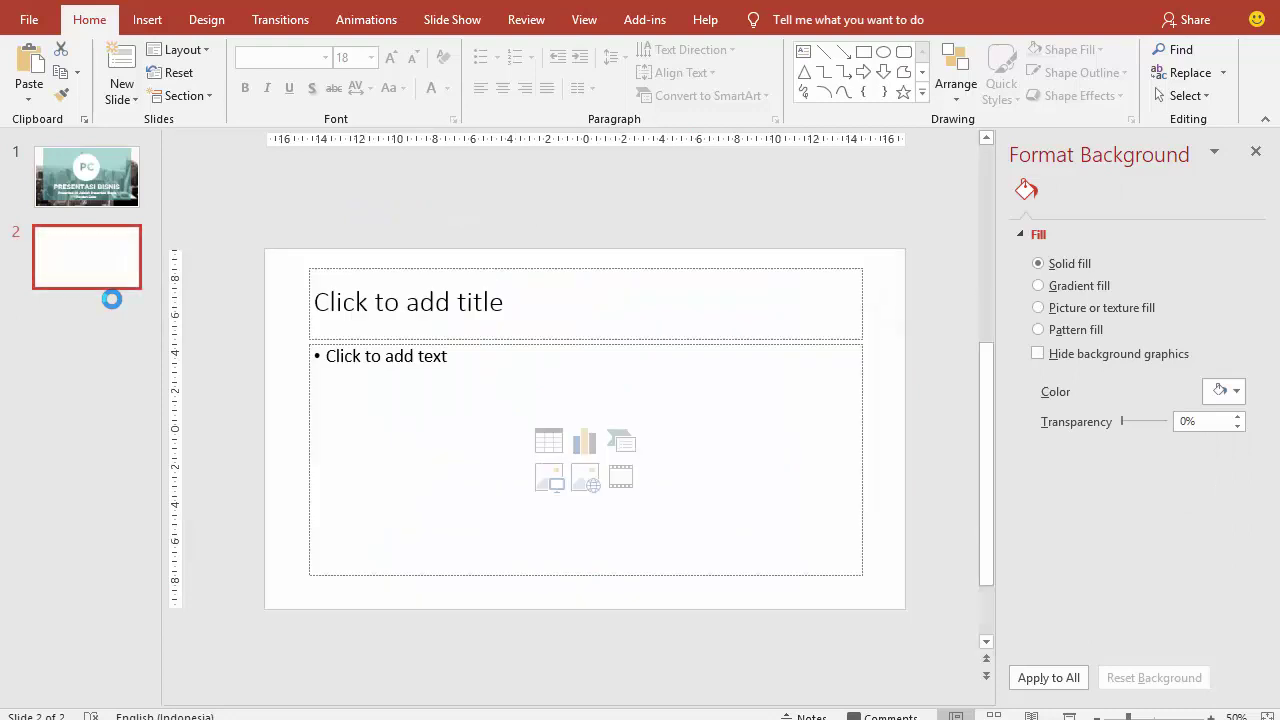
{"action": "left_click", "coordinate": [440, 262]}
{"action": "key", "text": "Delete"}
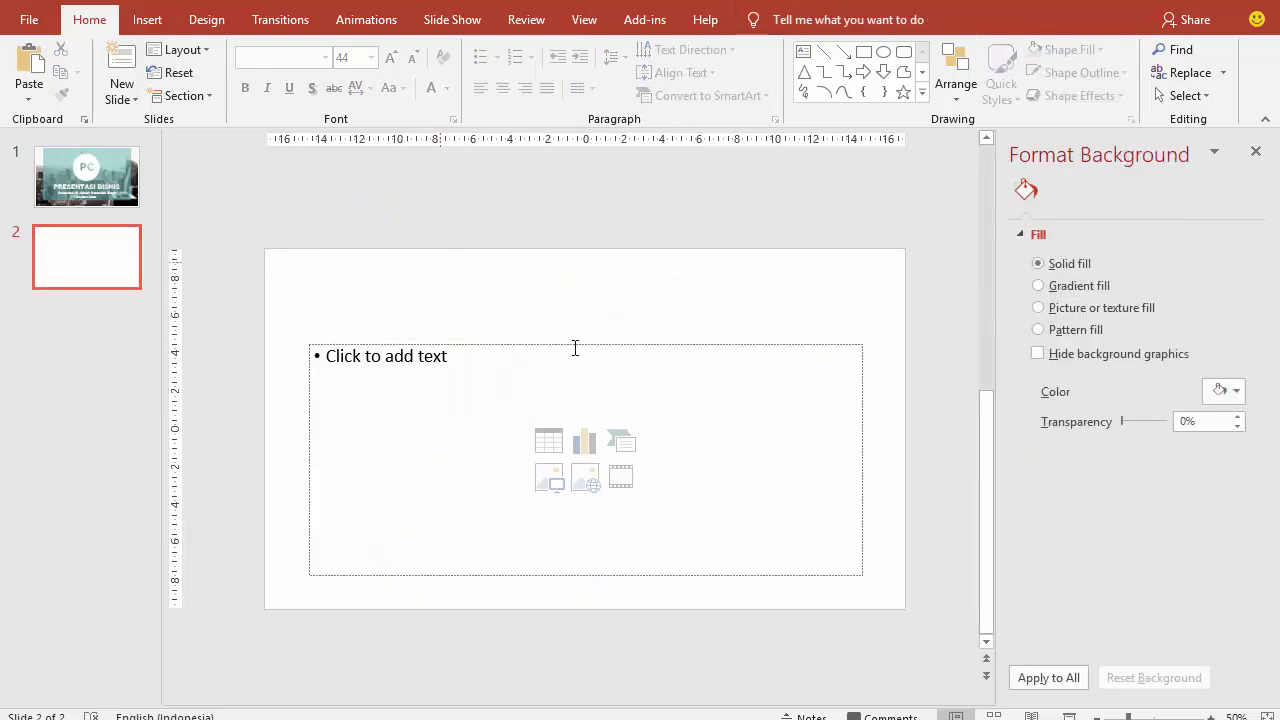
{"action": "left_click", "coordinate": [577, 338]}
{"action": "key", "text": "Delete"}
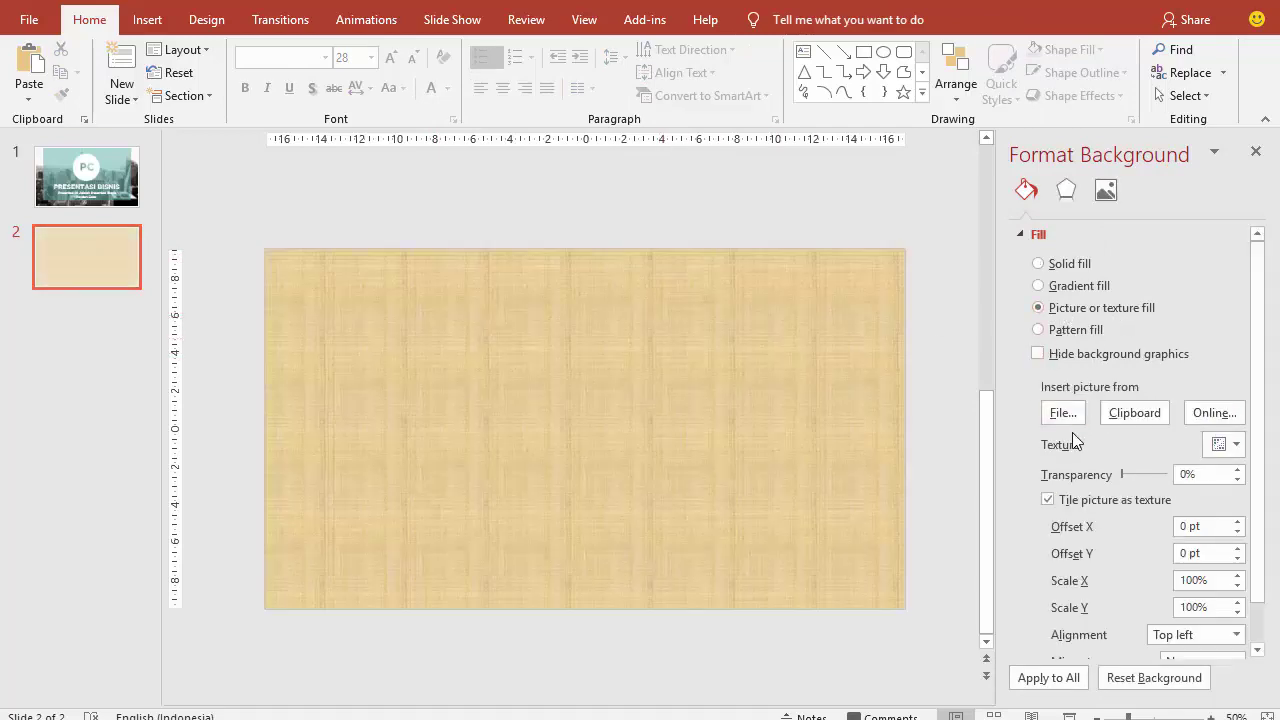
Fill slide 2's background with the Berchtesgaden mountain village photo from IMAGE > NATURE.
{"action": "left_click", "coordinate": [1042, 412]}
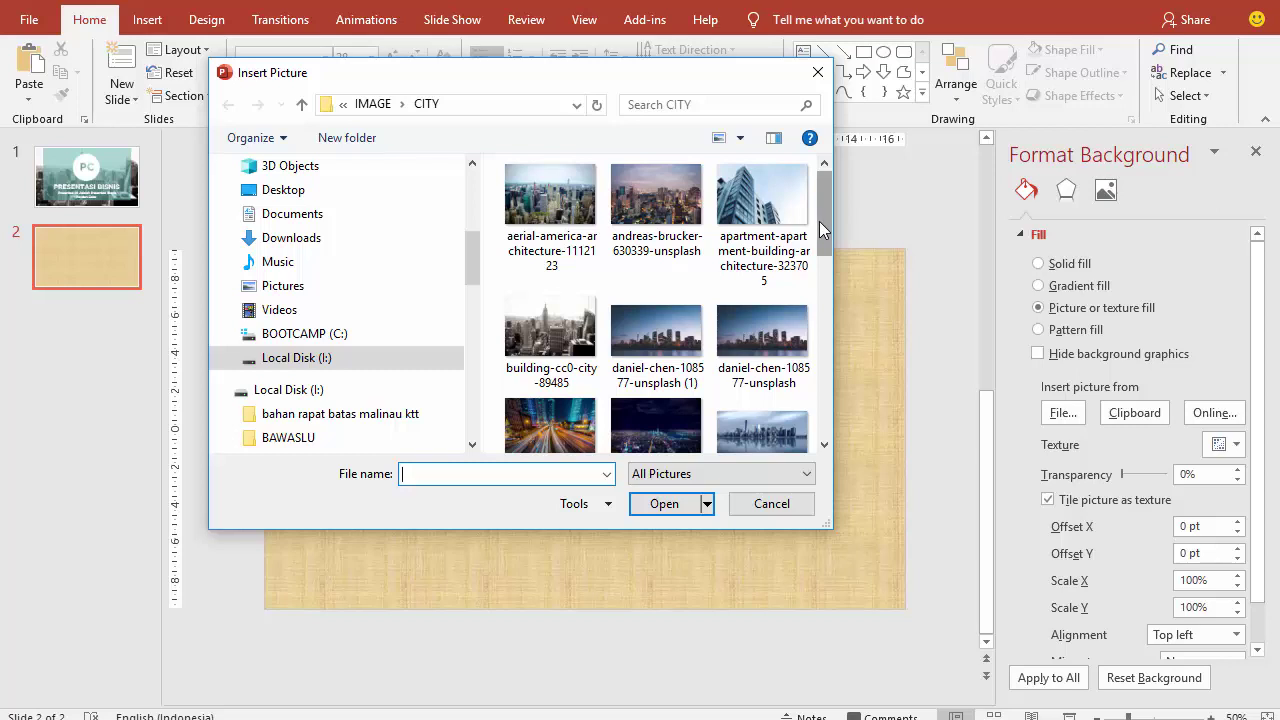
{"action": "left_click_drag", "start_coordinate": [821, 222], "coordinate": [827, 253]}
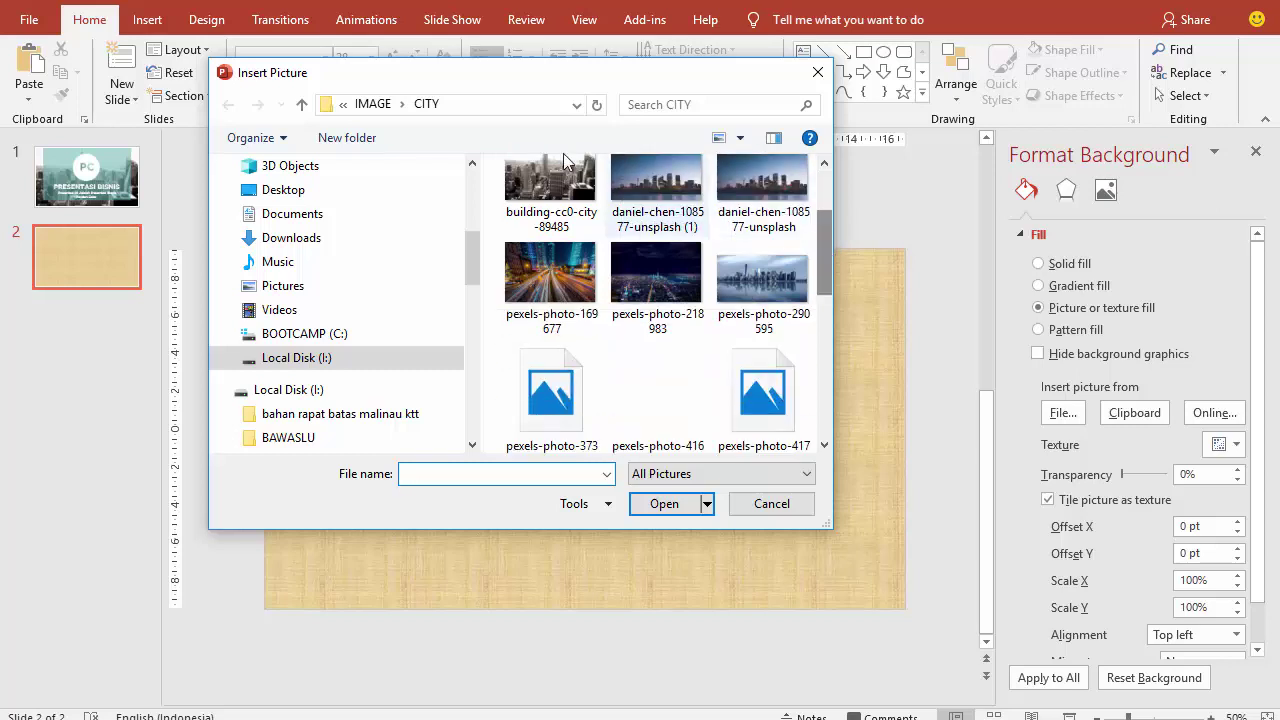
{"action": "left_click", "coordinate": [372, 104]}
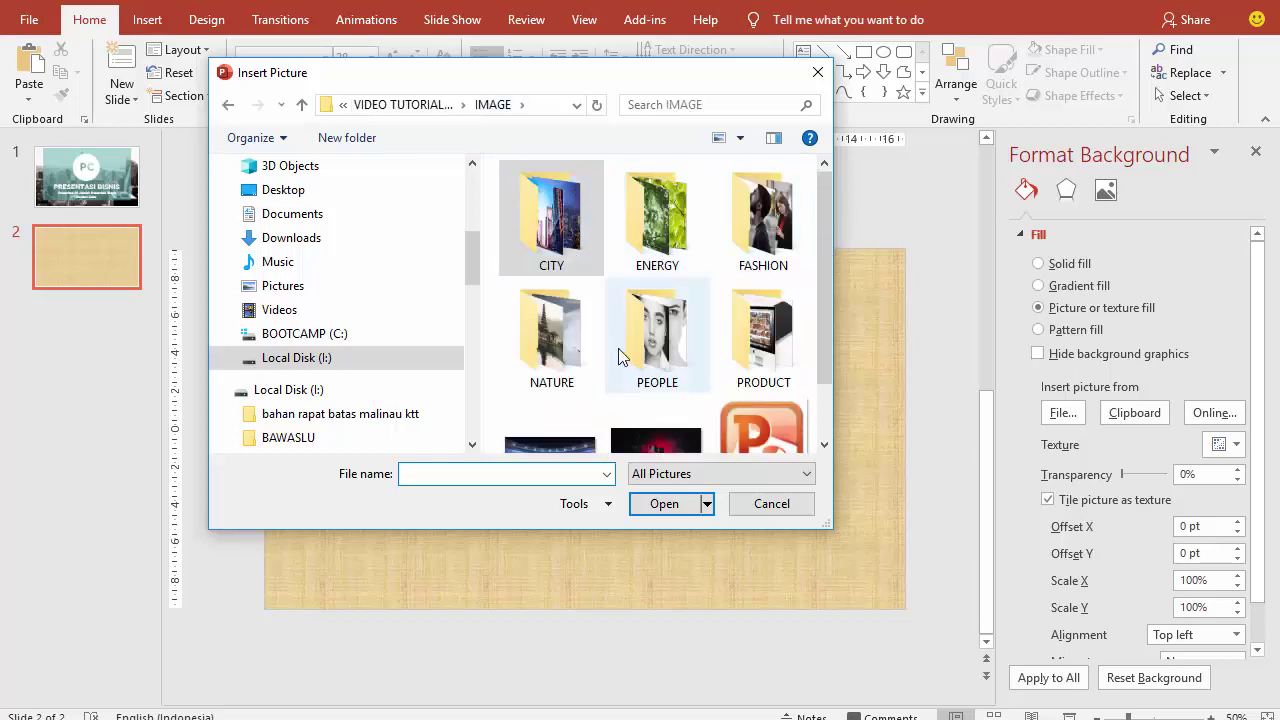
{"action": "double_click", "coordinate": [551, 335]}
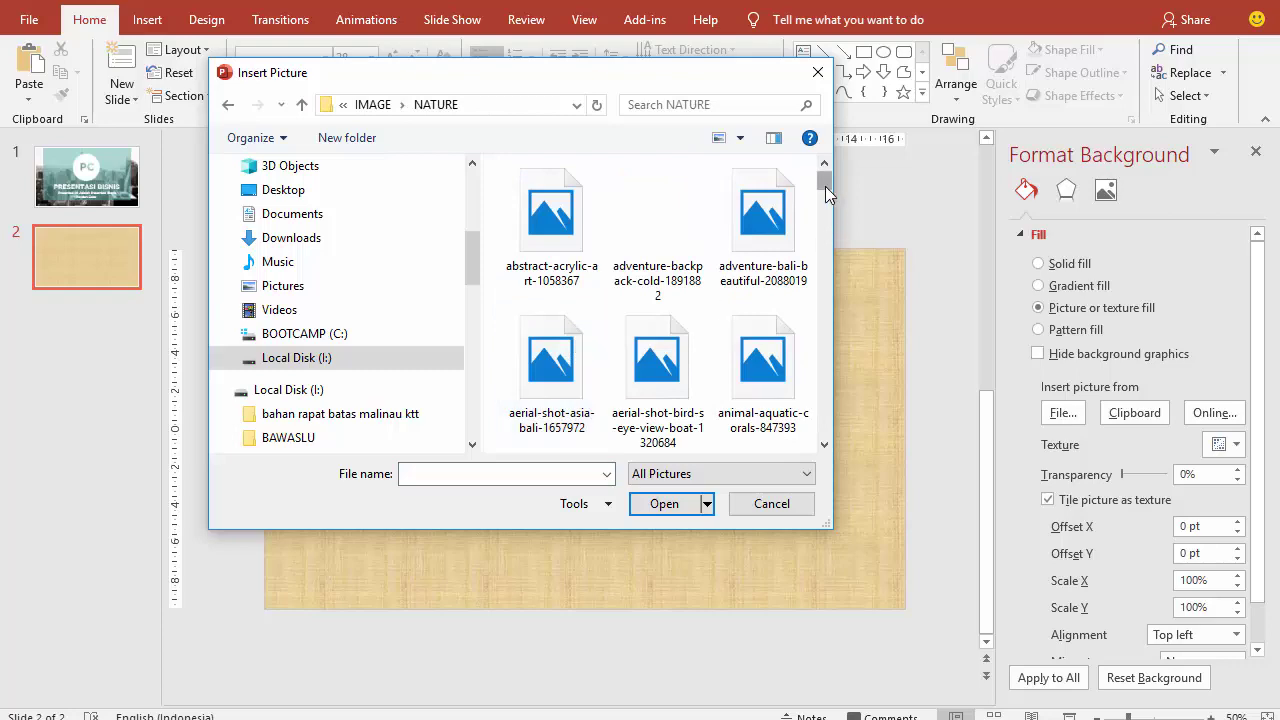
{"action": "mouse_move", "coordinate": [825, 186]}
{"action": "left_mouse_down"}
{"action": "mouse_move", "coordinate": [840, 194]}
{"action": "mouse_move", "coordinate": [840, 232]}
{"action": "left_mouse_up"}
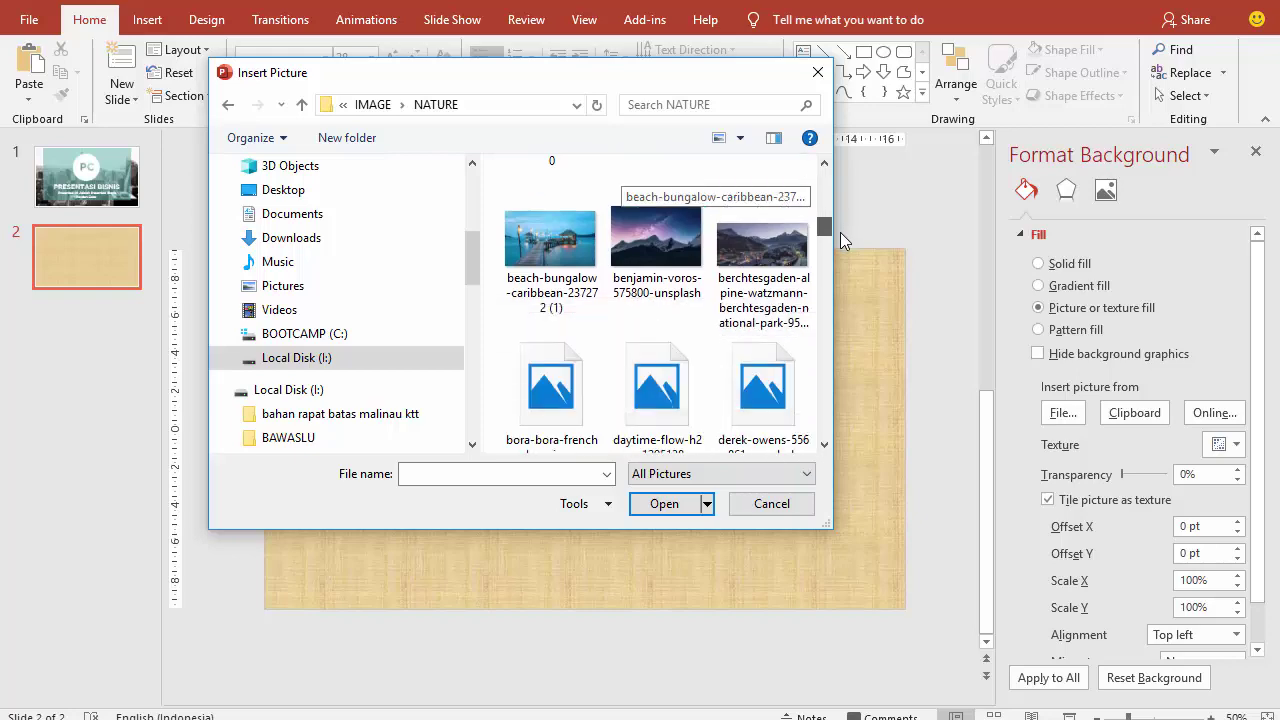
{"action": "left_click", "coordinate": [779, 263]}
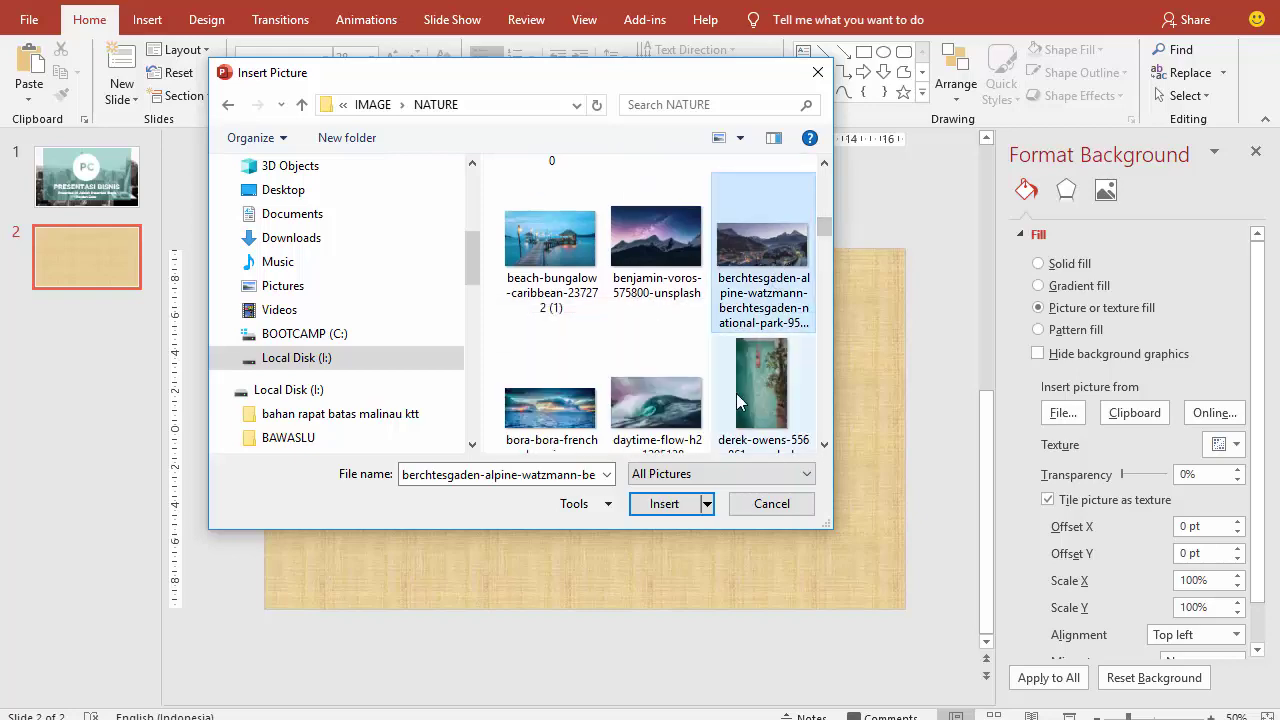
{"action": "left_click", "coordinate": [666, 505]}
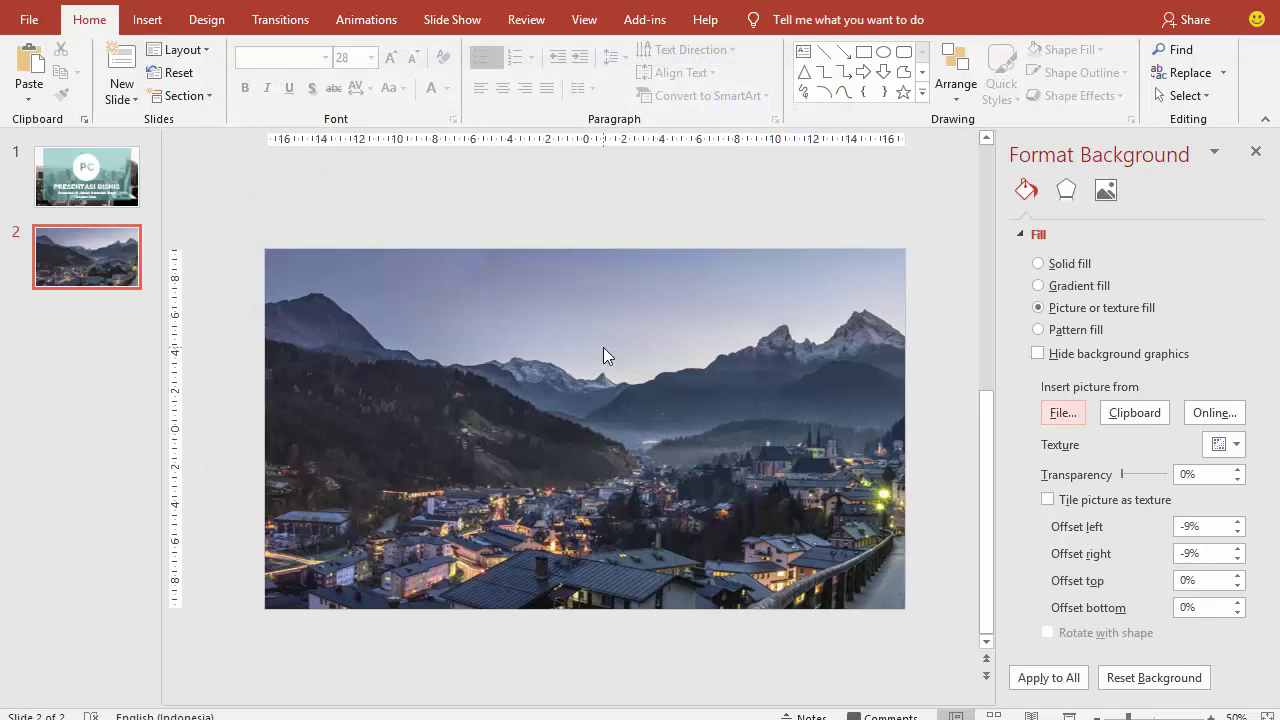
Draw a full-slide rectangle on slide 2, filled with the recent teal at 40% transparency.
{"action": "left_click", "coordinate": [147, 19]}
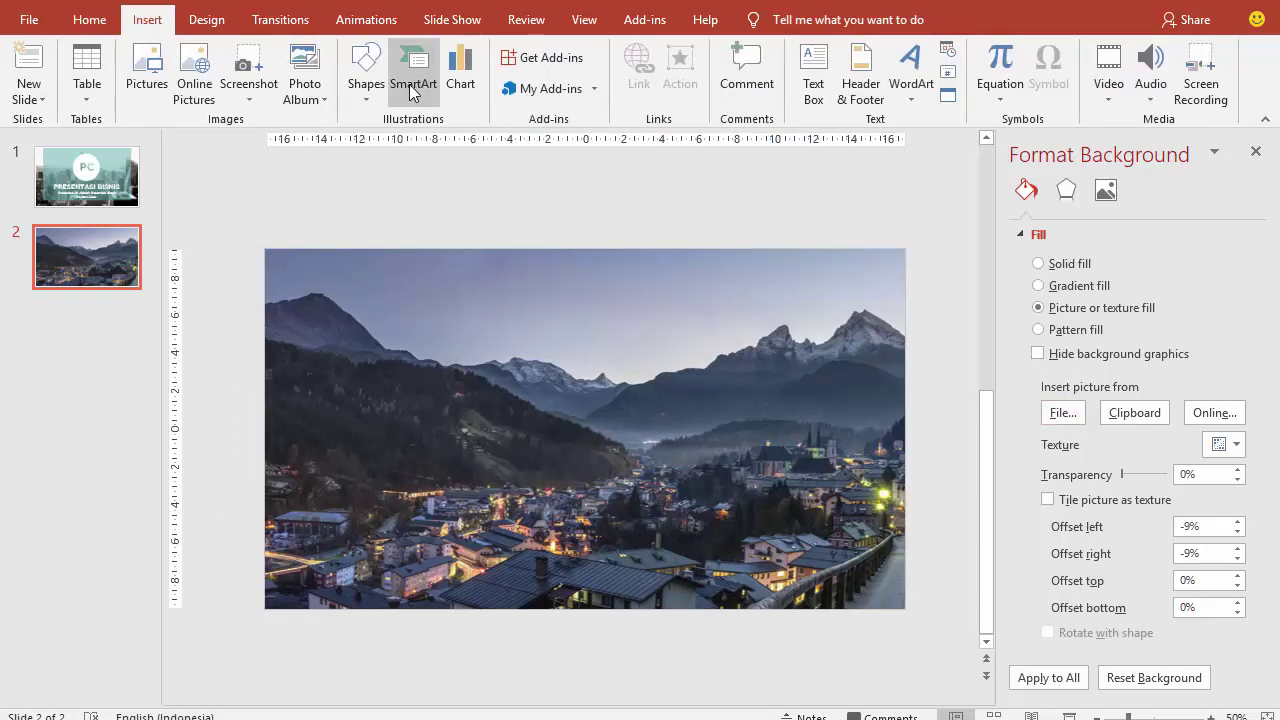
{"action": "left_click", "coordinate": [366, 90]}
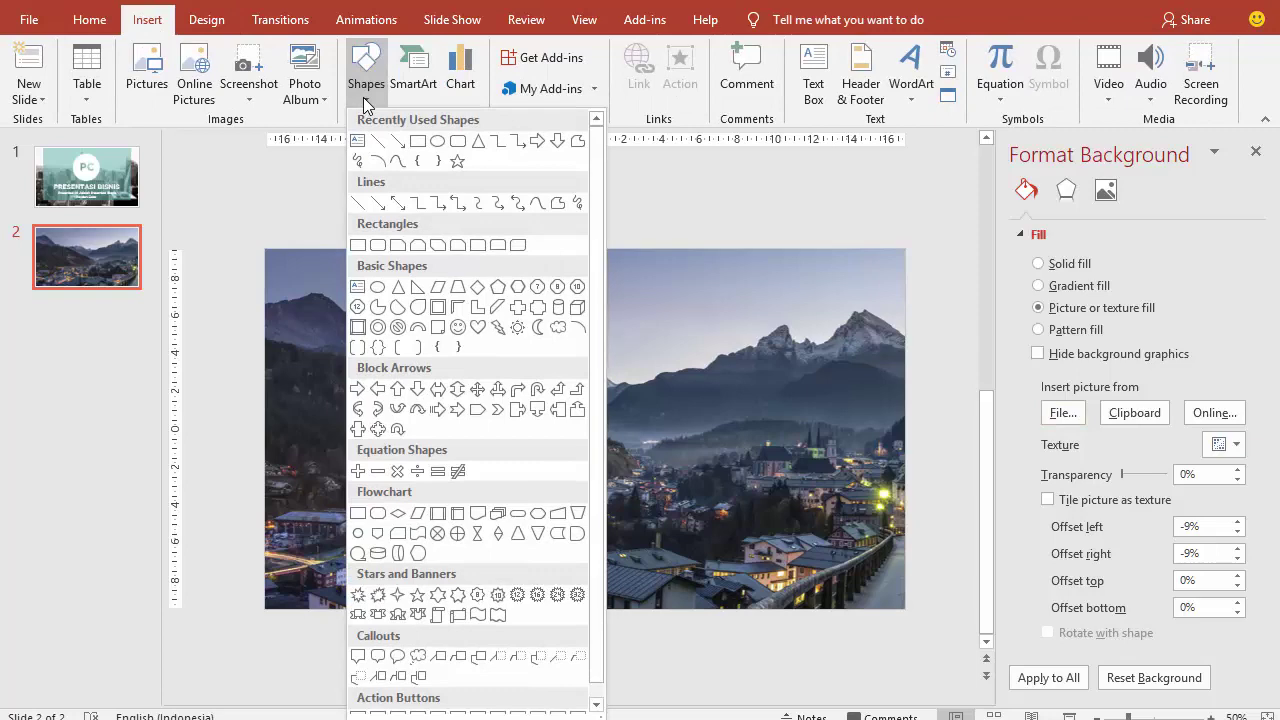
{"action": "left_click", "coordinate": [418, 141]}
{"action": "left_click_drag", "start_coordinate": [265, 245], "coordinate": [906, 608]}
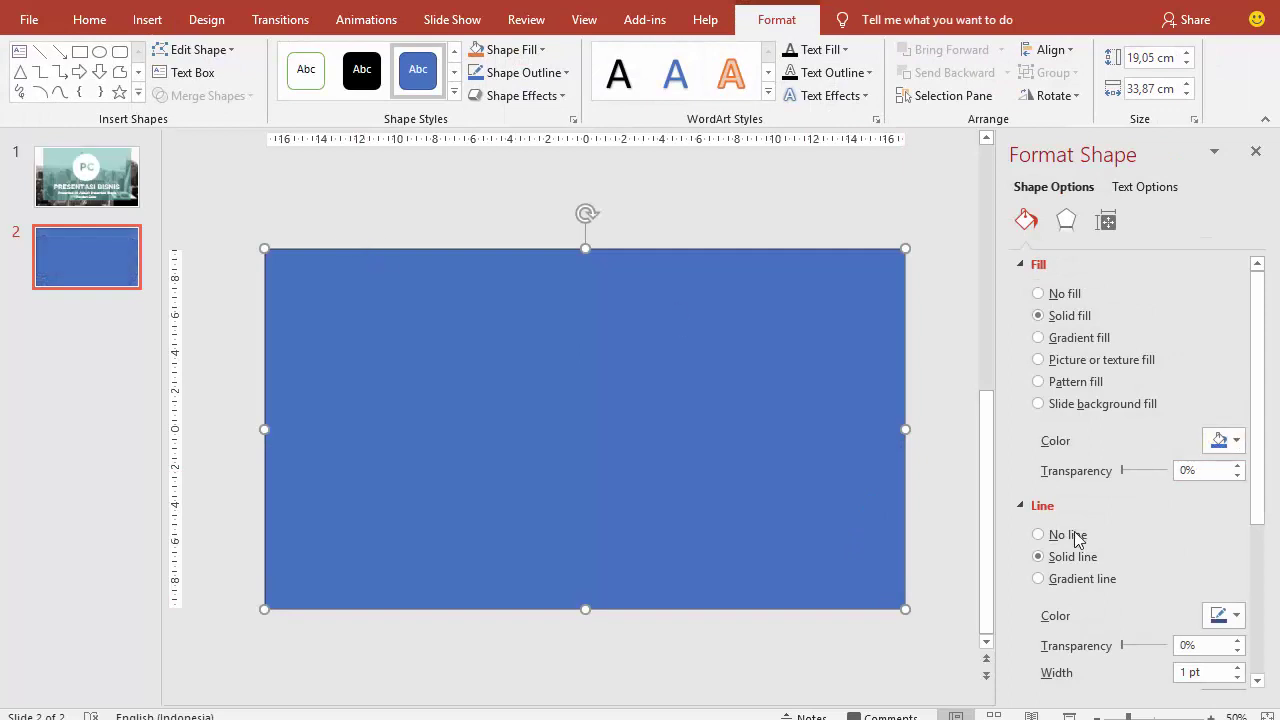
{"action": "left_click", "coordinate": [1222, 441]}
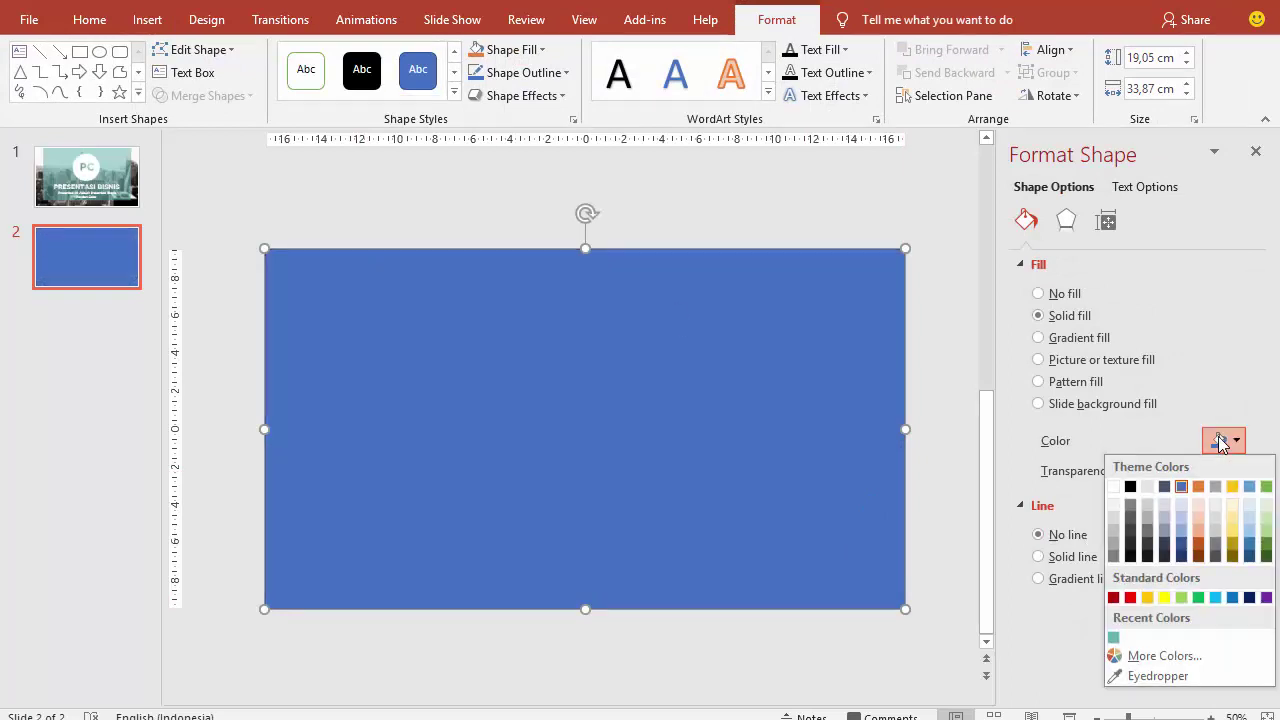
{"action": "left_click", "coordinate": [1114, 639]}
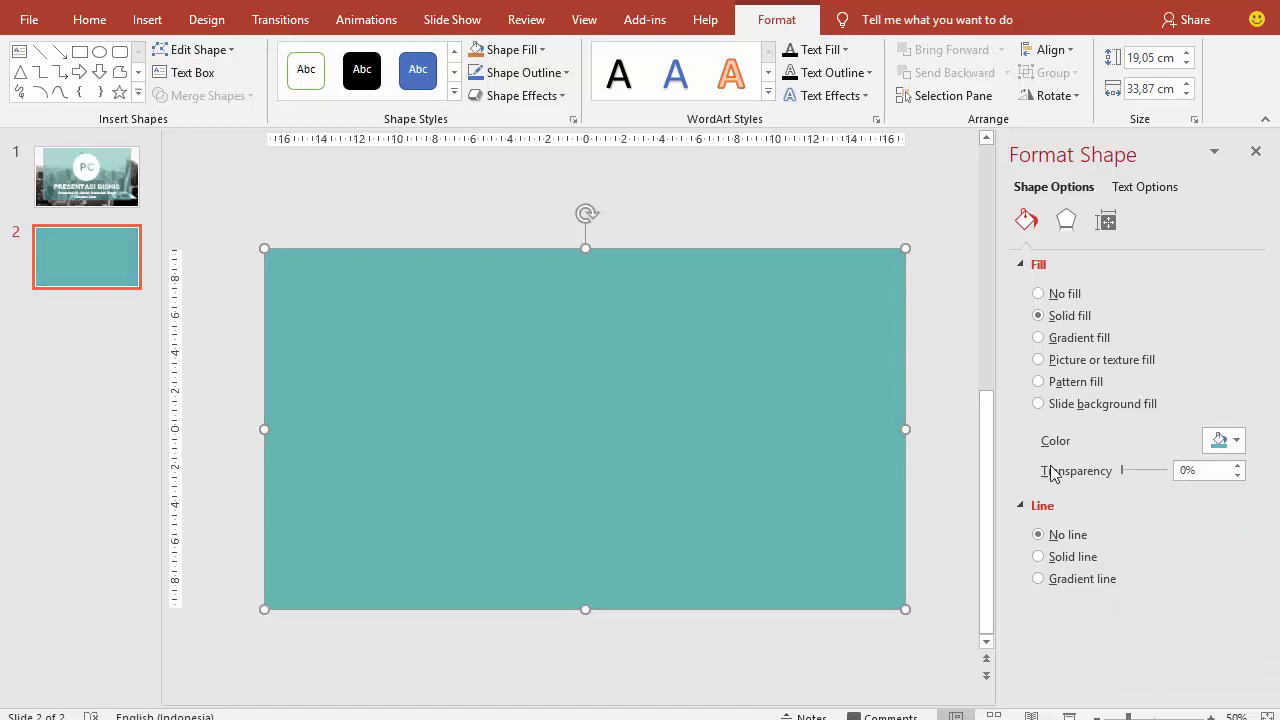
{"action": "left_click_drag", "start_coordinate": [1127, 470], "coordinate": [1138, 470]}
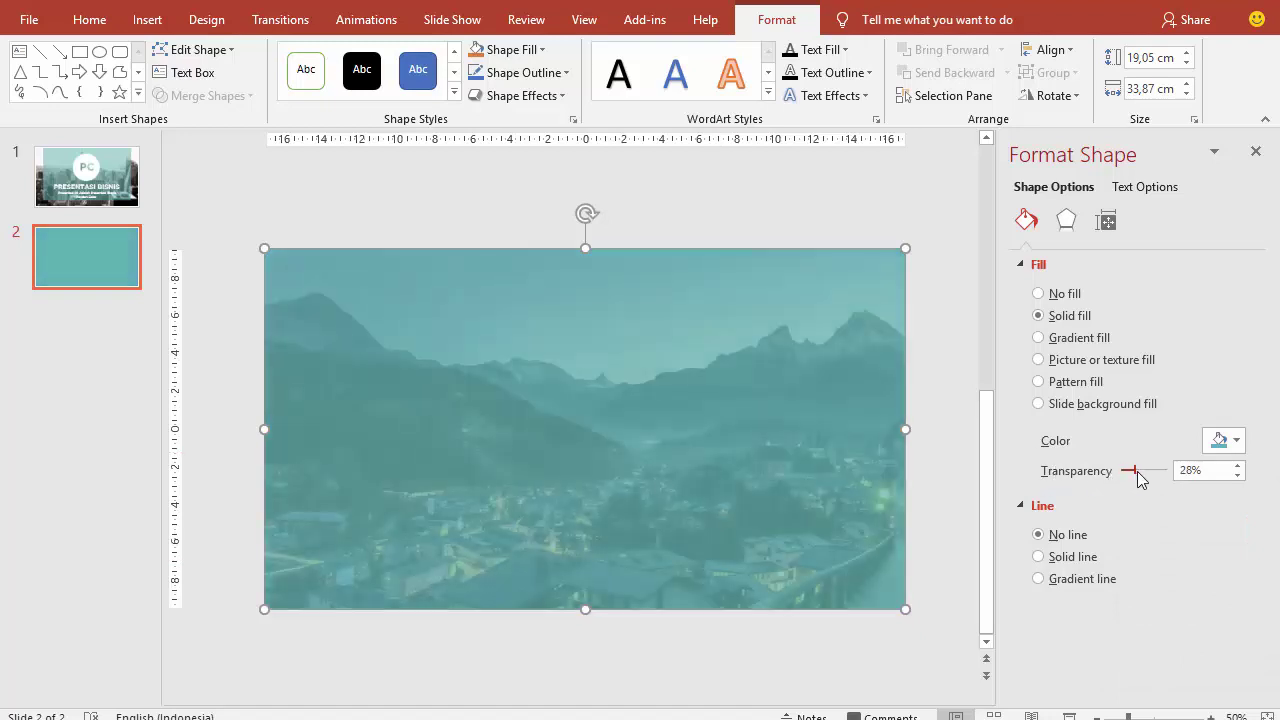
{"action": "left_click", "coordinate": [1239, 466]}
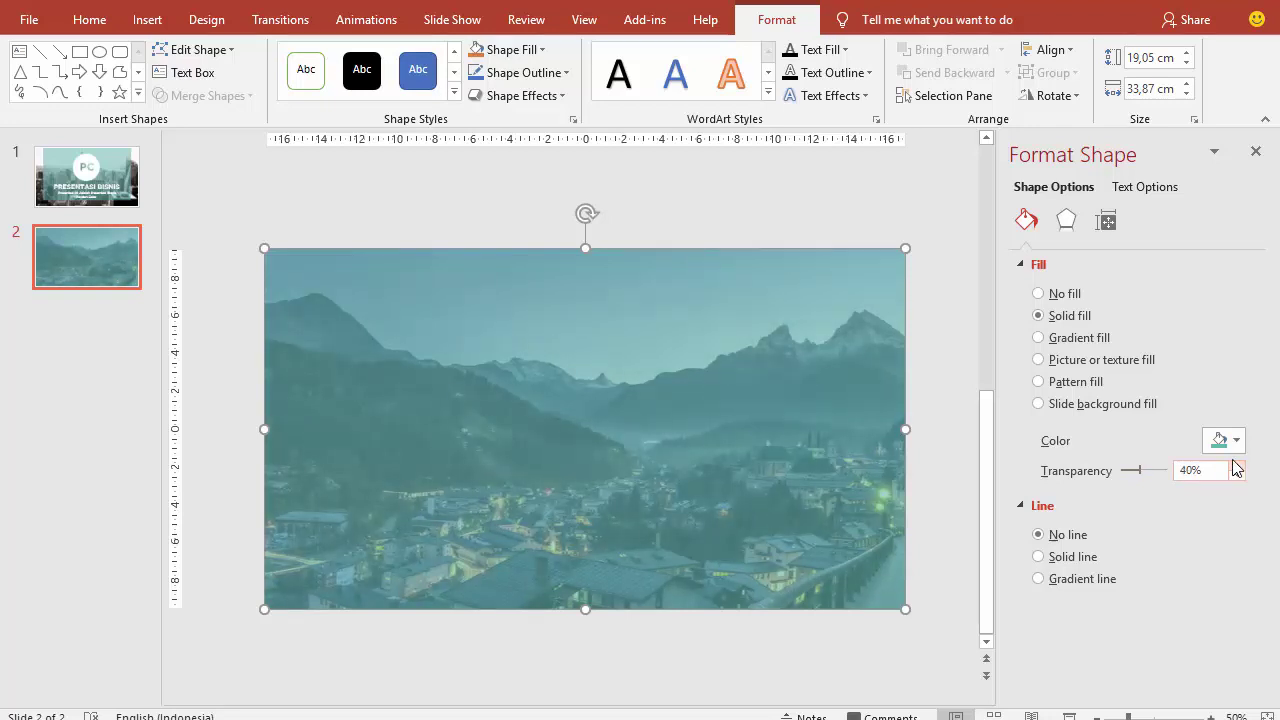
{"action": "left_click", "coordinate": [895, 216]}
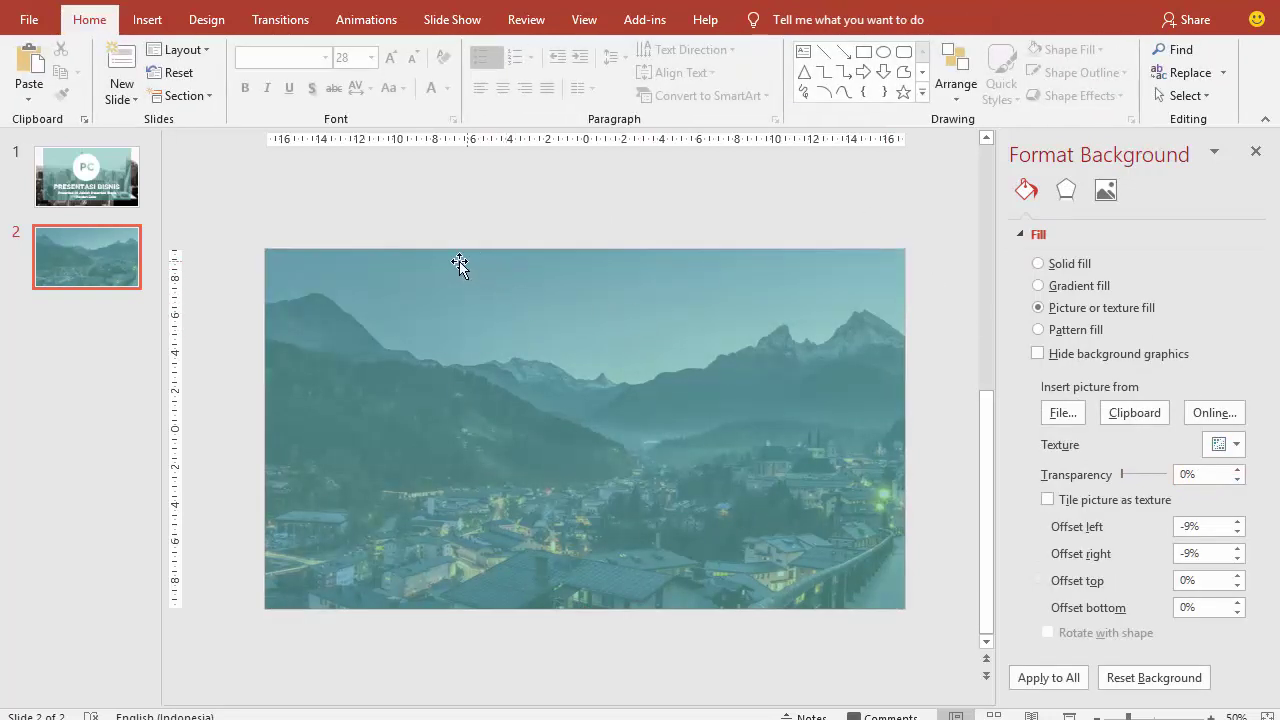
Paste the PRESENTASI BISNIS title onto slide 2, break BISNIS onto a second line, and place it upper left.
{"action": "left_click", "coordinate": [100, 180]}
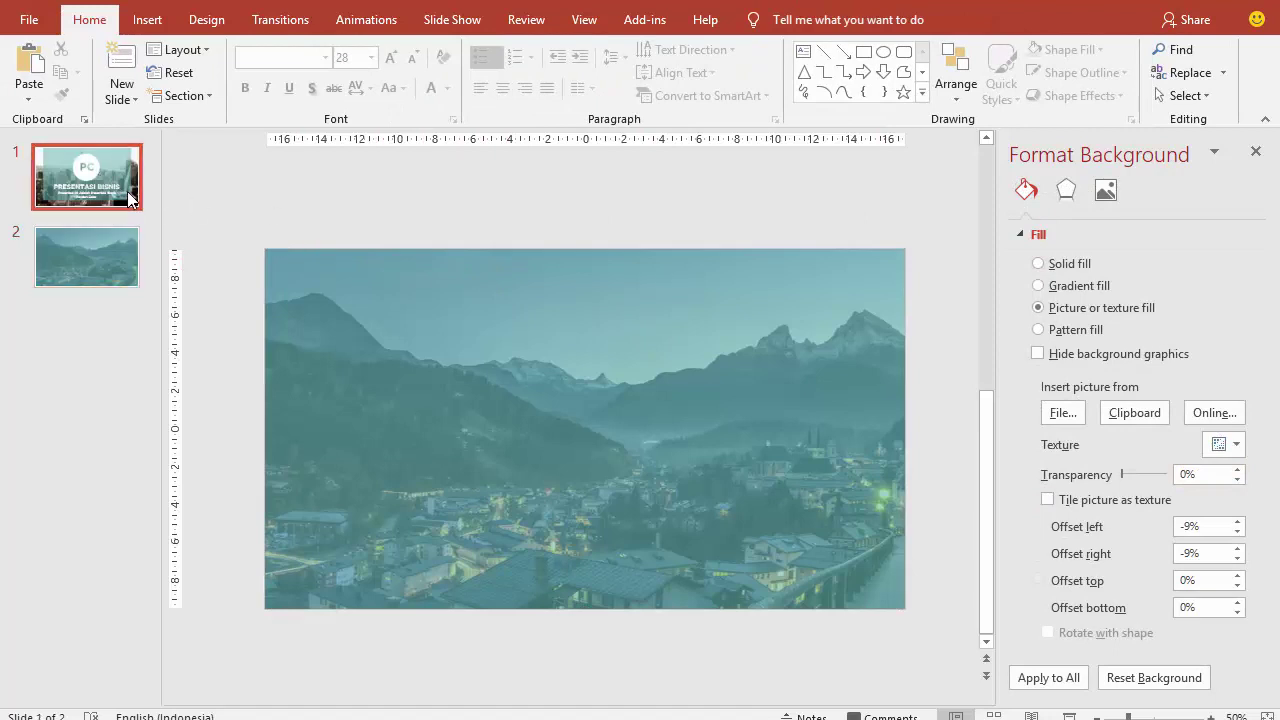
{"action": "left_click", "coordinate": [497, 461]}
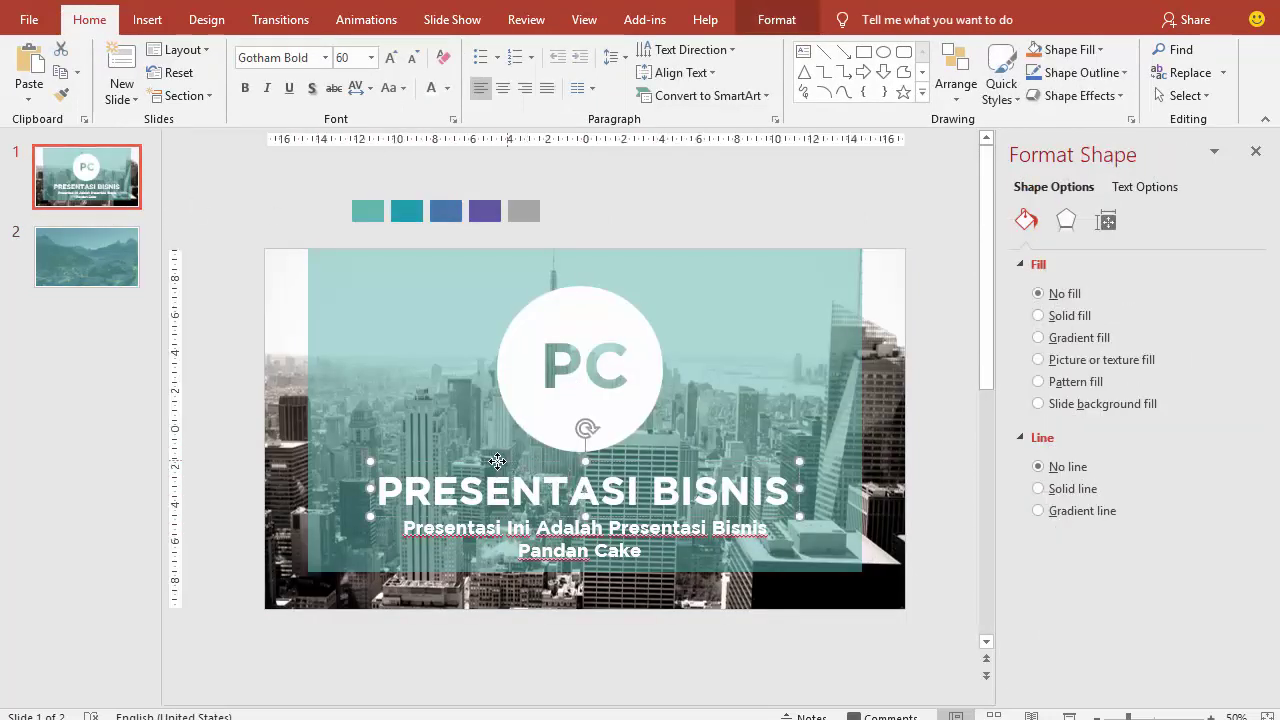
{"action": "left_click", "coordinate": [94, 270]}
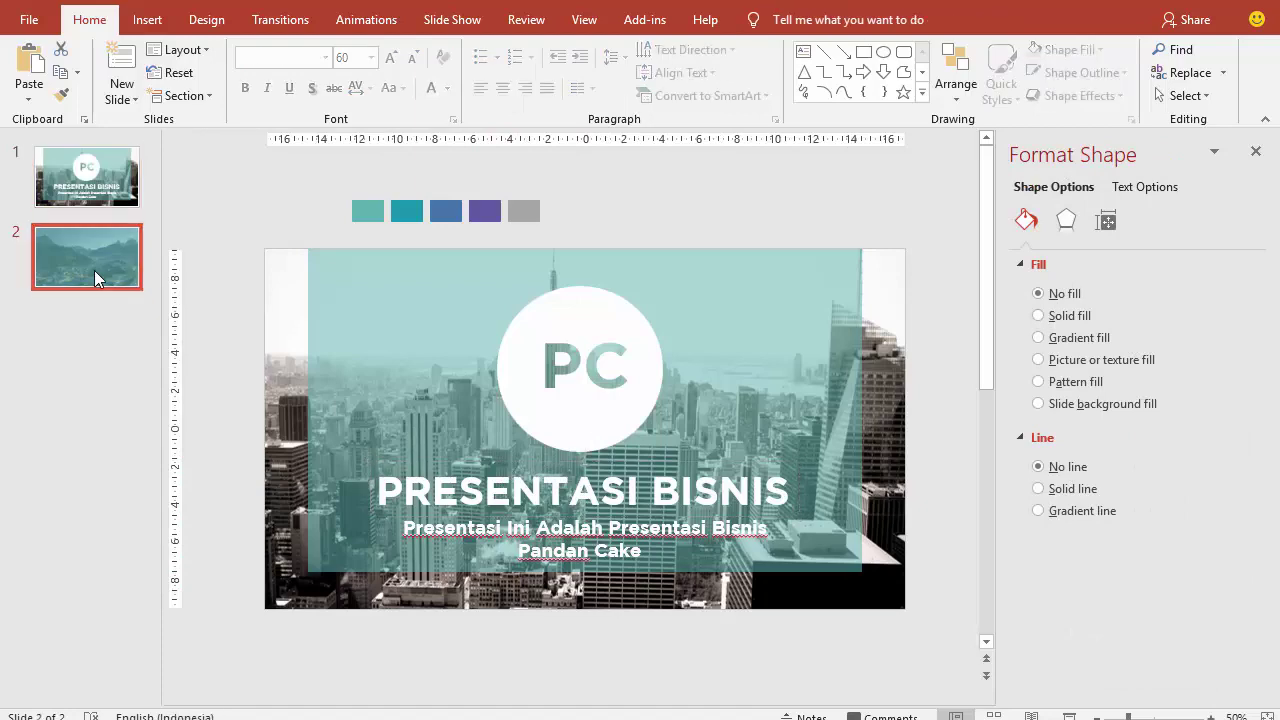
{"action": "key", "text": "ctrl+v"}
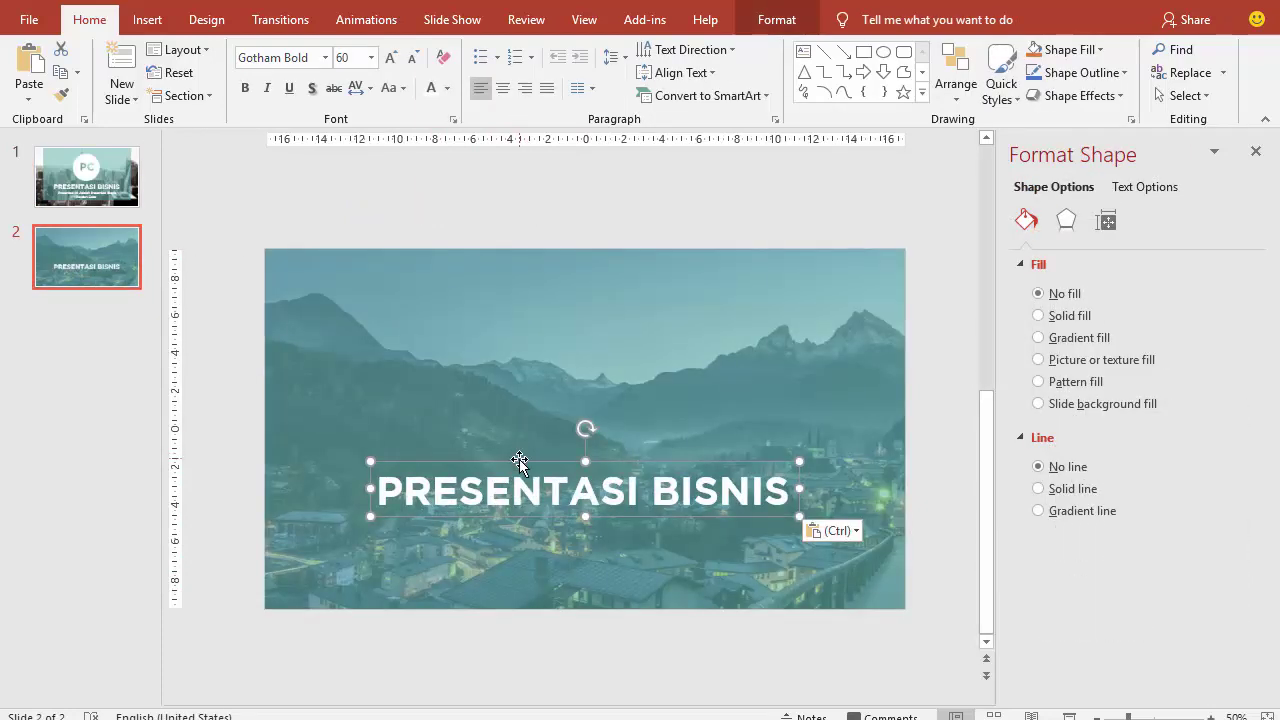
{"action": "left_click_drag", "start_coordinate": [517, 456], "coordinate": [451, 262]}
{"action": "left_click", "coordinate": [620, 320]}
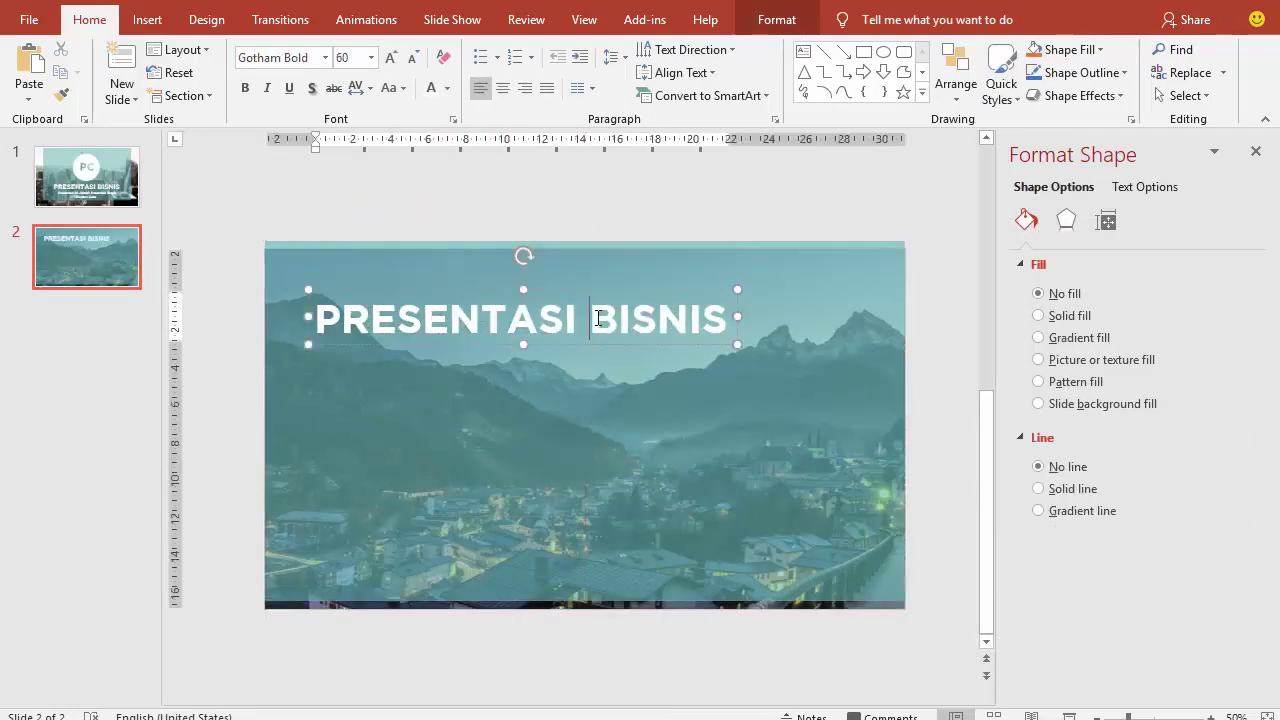
{"action": "left_click_drag", "start_coordinate": [843, 420], "coordinate": [843, 428]}
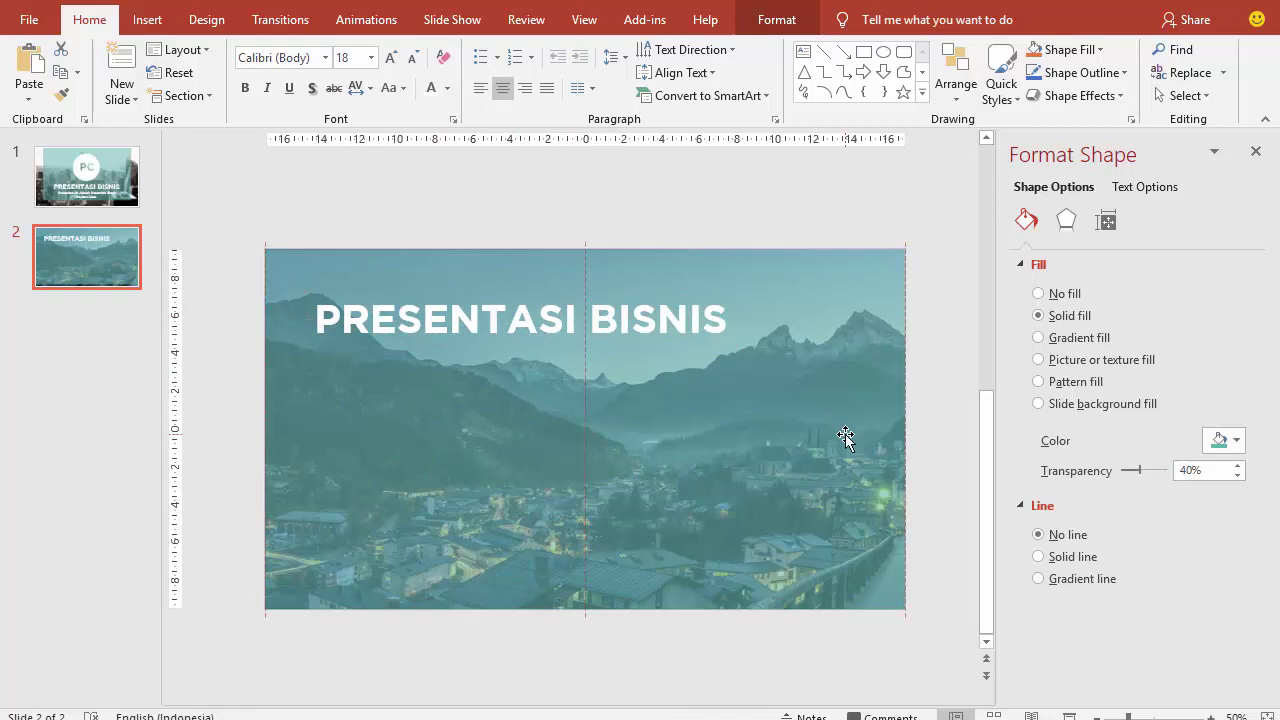
{"action": "left_click", "coordinate": [594, 317]}
{"action": "key", "text": "Return"}
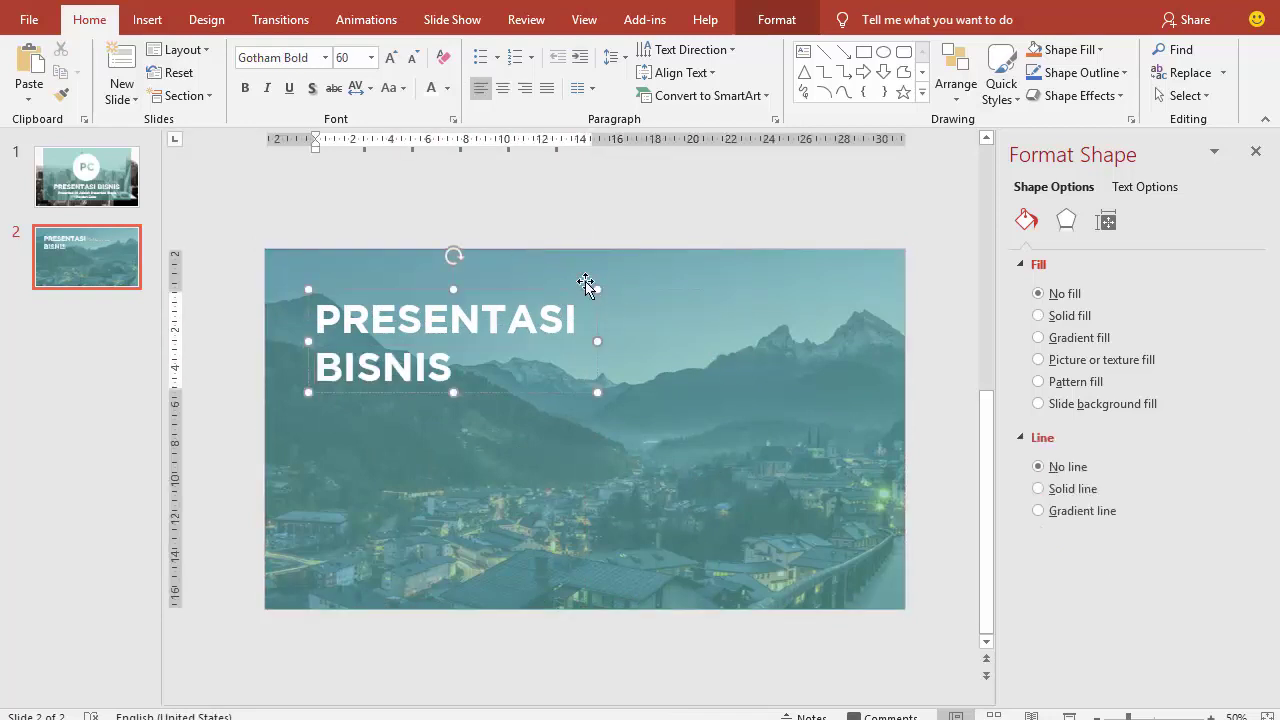
{"action": "left_click_drag", "start_coordinate": [566, 289], "coordinate": [560, 278]}
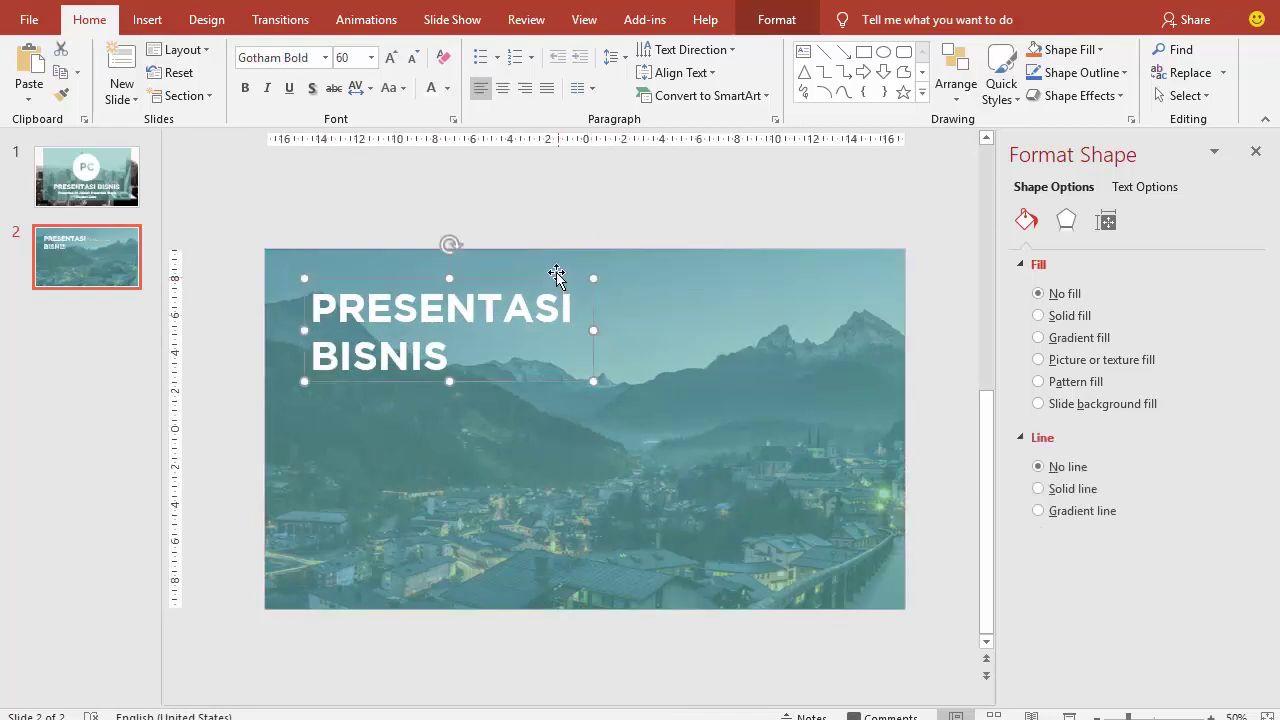
Paste the subtitle onto slide 2, left-align it, and line it up beneath the title.
{"action": "left_click", "coordinate": [87, 176]}
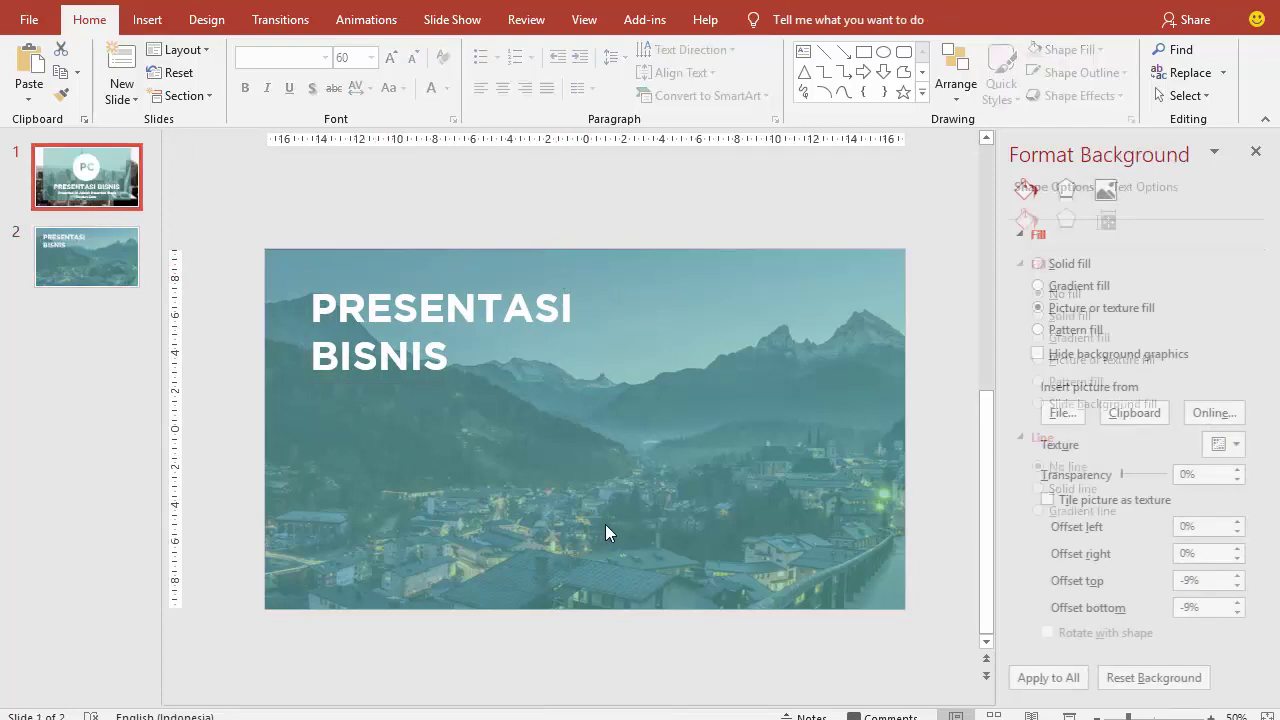
{"action": "left_click", "coordinate": [577, 517]}
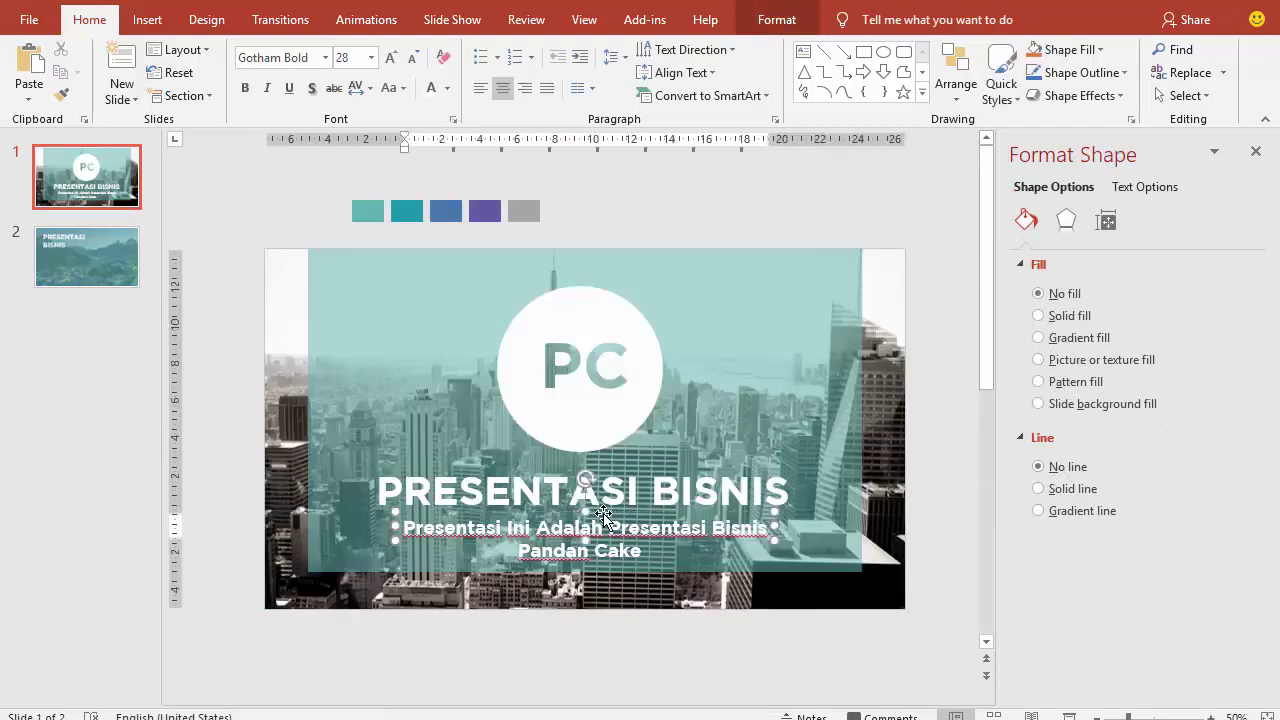
{"action": "left_click", "coordinate": [113, 264]}
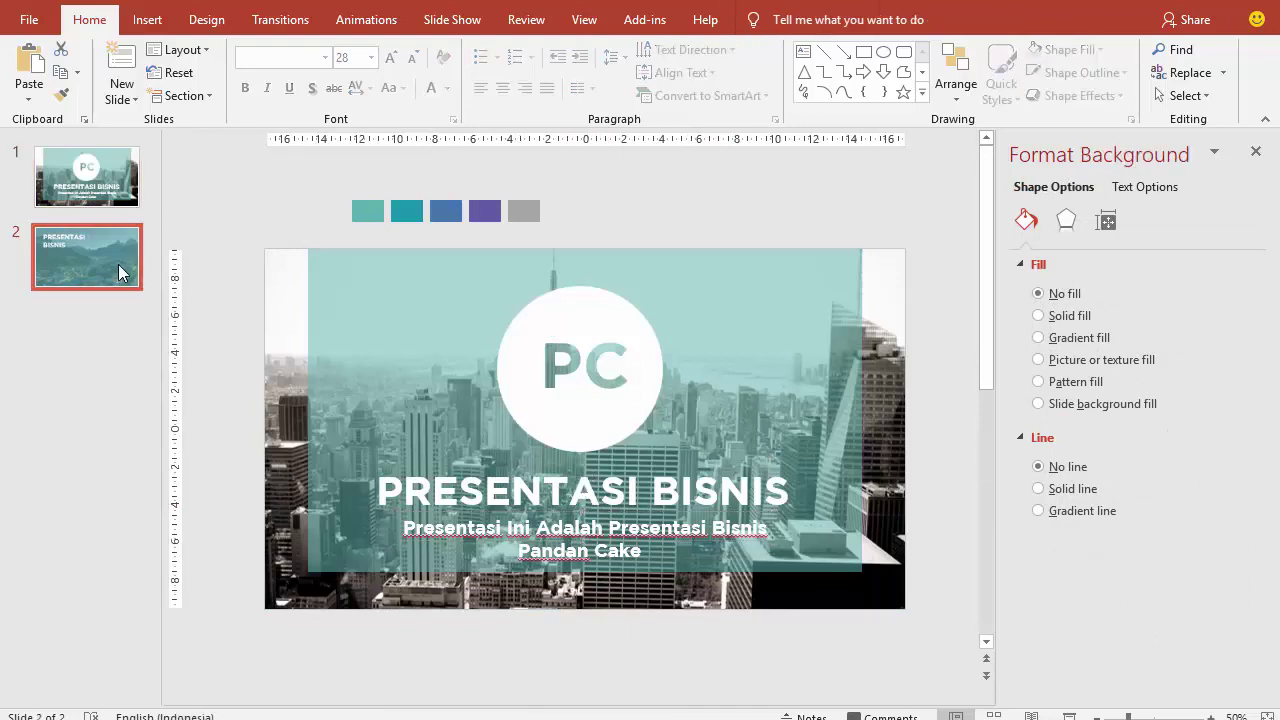
{"action": "key", "text": "ctrl+v"}
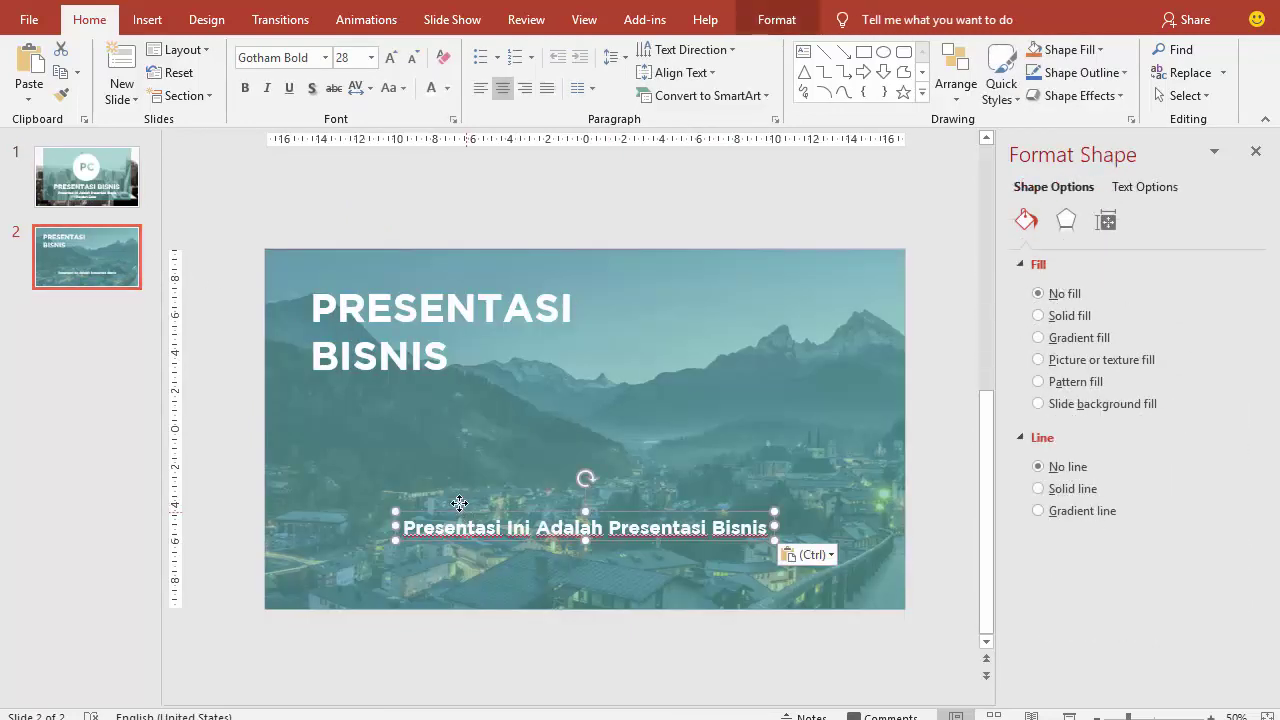
{"action": "left_click_drag", "start_coordinate": [468, 505], "coordinate": [374, 380]}
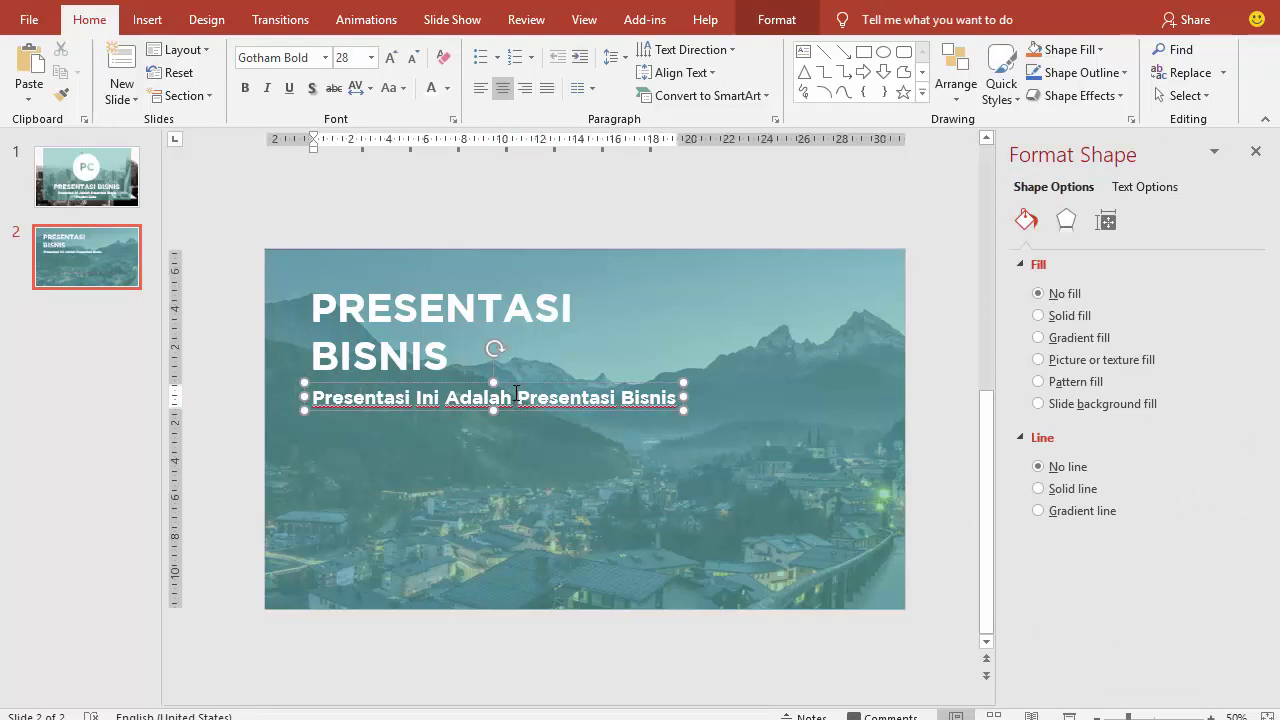
{"action": "left_click", "coordinate": [512, 395]}
{"action": "left_click", "coordinate": [481, 92]}
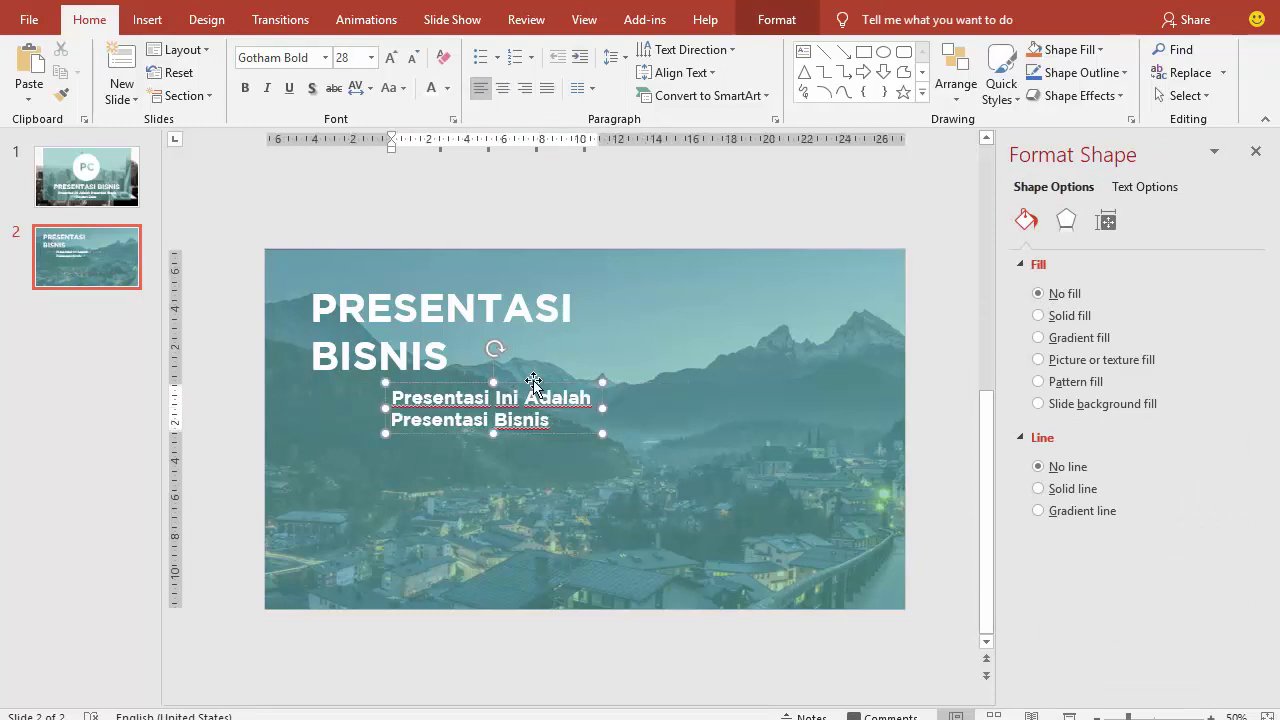
{"action": "left_click_drag", "start_coordinate": [533, 383], "coordinate": [458, 372]}
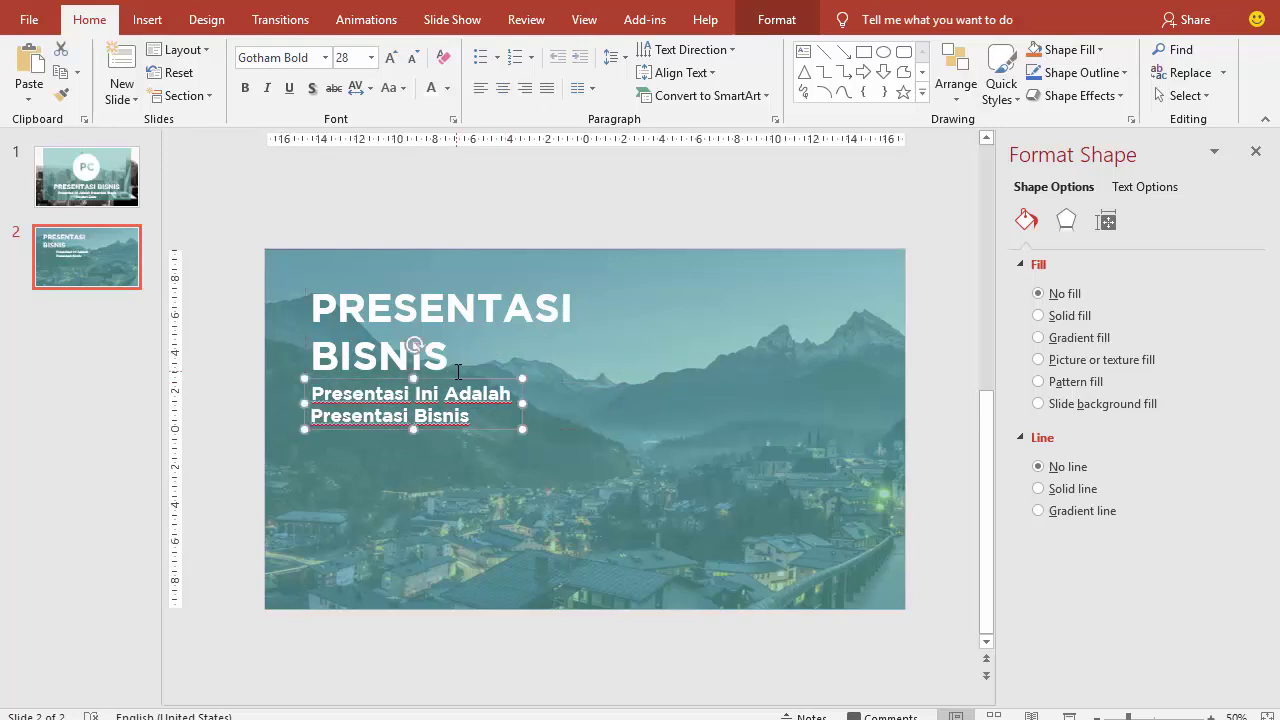
{"action": "left_click", "coordinate": [533, 196]}
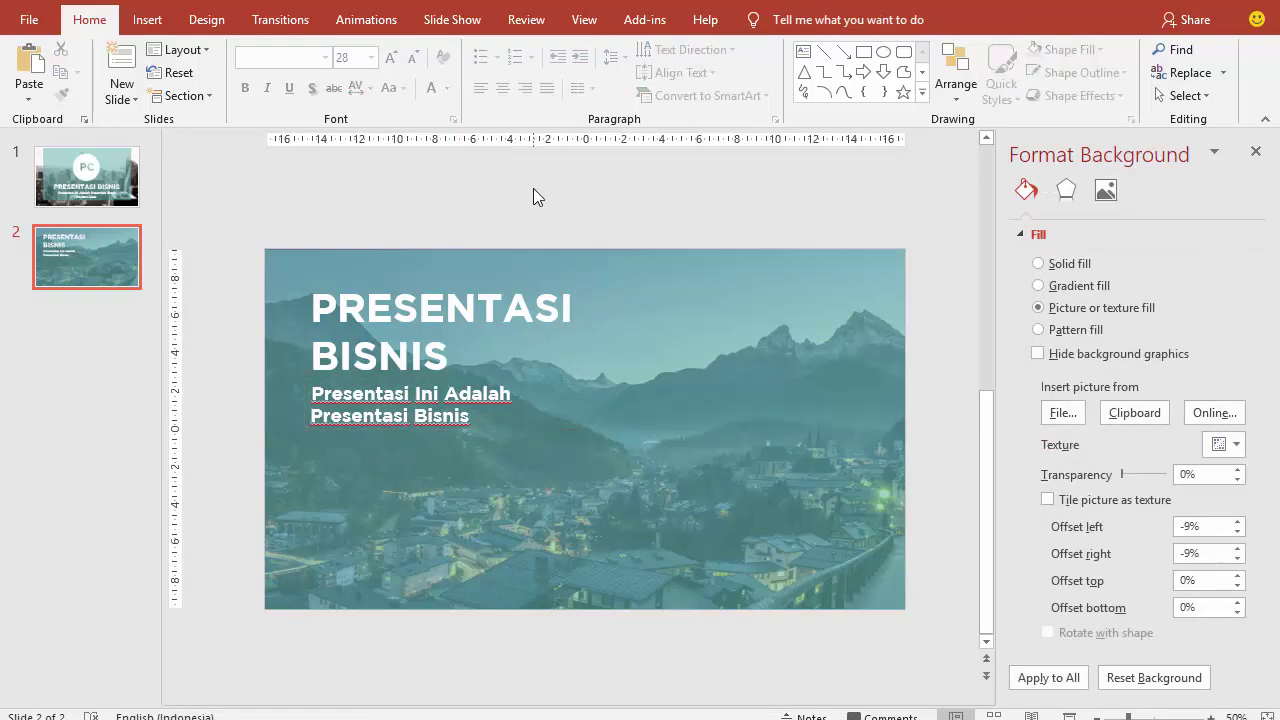
{"action": "left_click", "coordinate": [147, 20]}
{"action": "left_click", "coordinate": [370, 75]}
{"action": "left_click", "coordinate": [477, 142]}
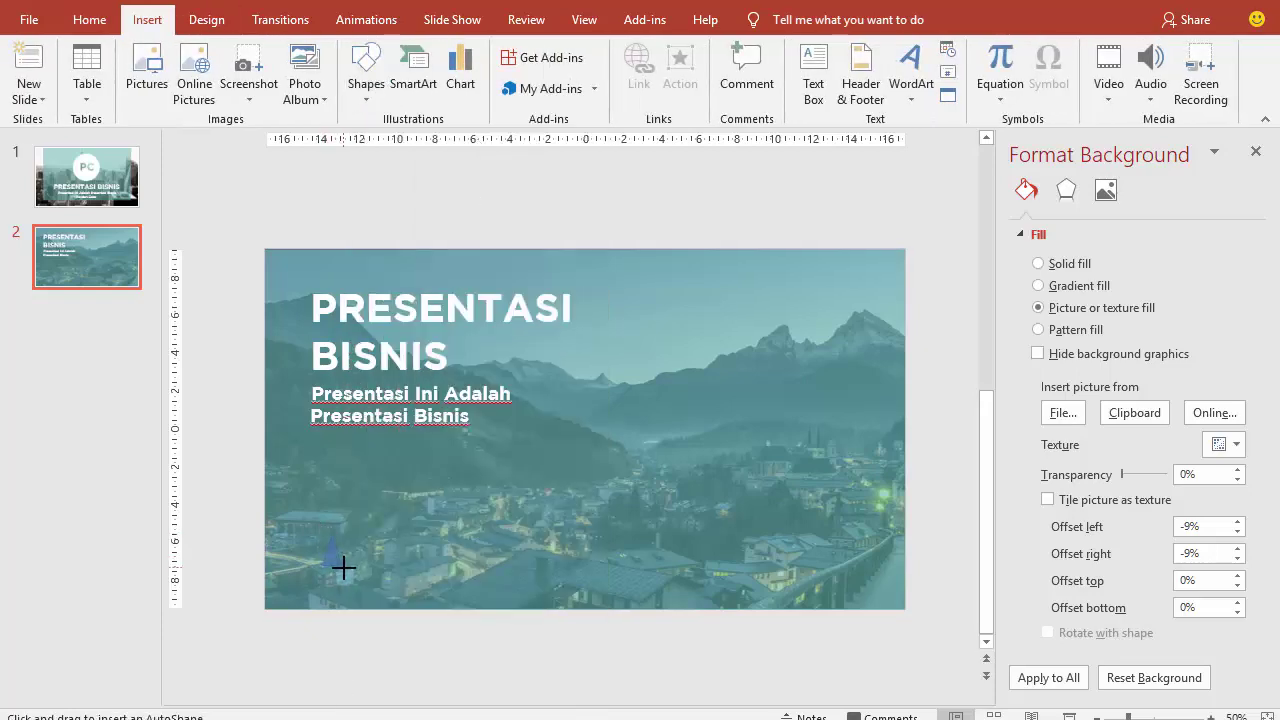
{"action": "left_click_drag", "start_coordinate": [343, 568], "coordinate": [400, 575]}
{"action": "mouse_move", "coordinate": [363, 491]}
{"action": "left_mouse_down"}
{"action": "mouse_move", "coordinate": [291, 555]}
{"action": "mouse_move", "coordinate": [337, 580]}
{"action": "left_mouse_up"}
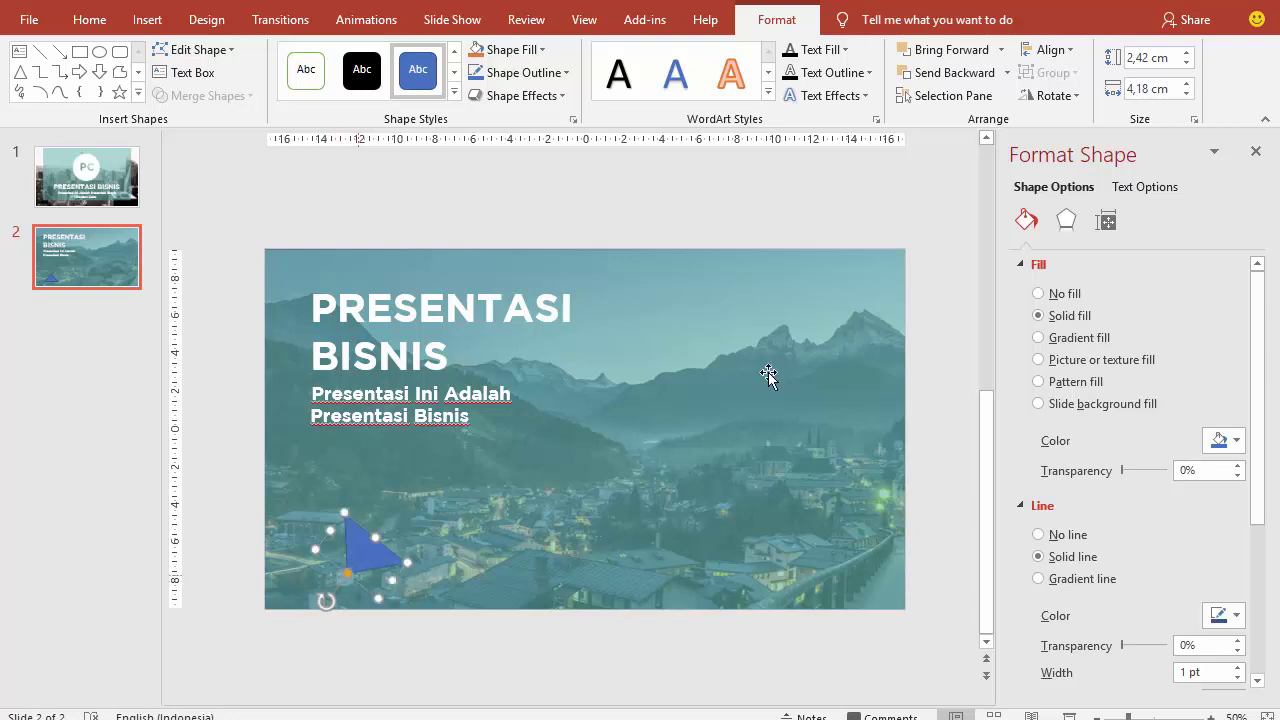
{"action": "left_click", "coordinate": [1064, 534]}
{"action": "left_click", "coordinate": [1224, 440]}
{"action": "left_click", "coordinate": [1112, 487]}
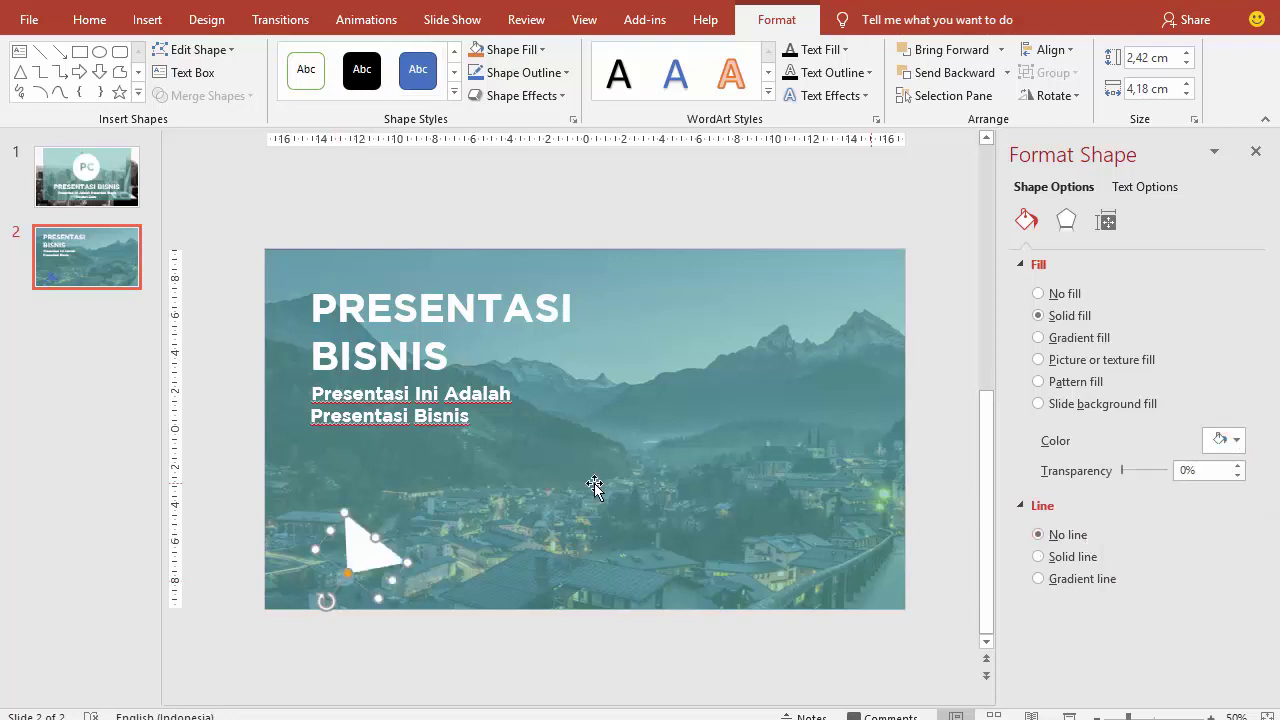
{"action": "left_click_drag", "start_coordinate": [365, 559], "coordinate": [302, 576]}
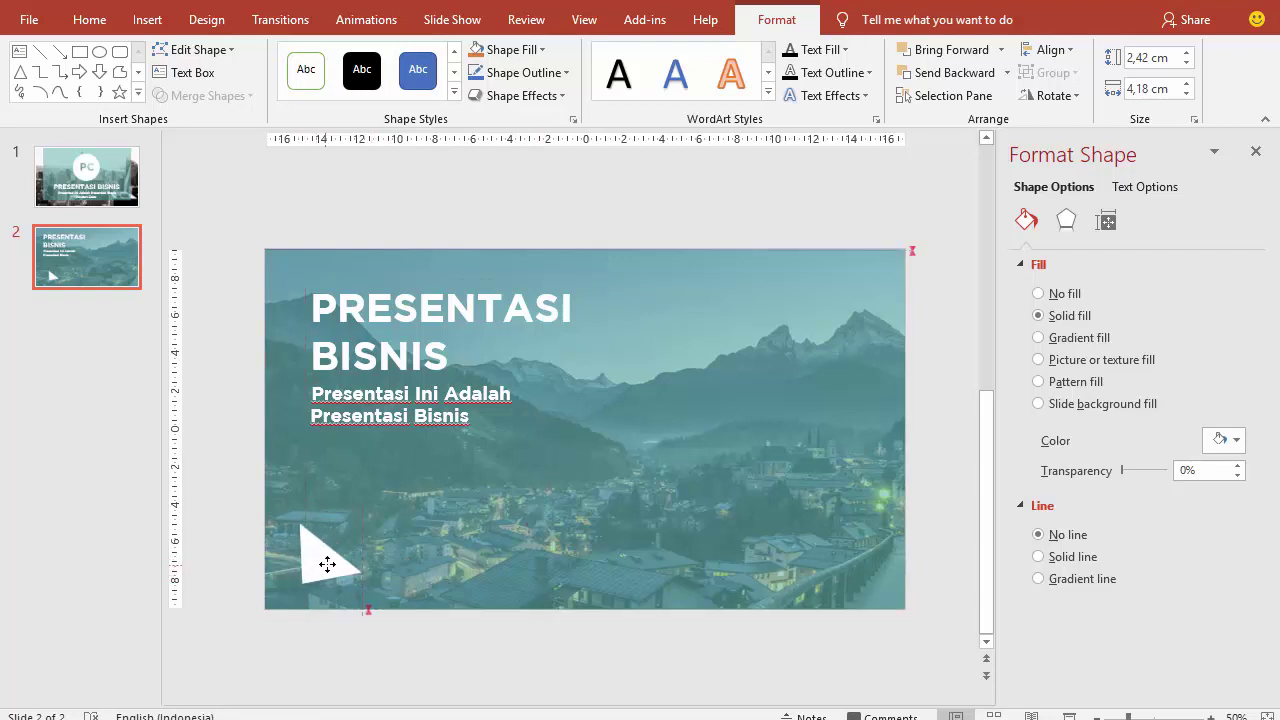
{"action": "left_click_drag", "start_coordinate": [302, 576], "coordinate": [334, 560]}
{"action": "key", "text": "Delete"}
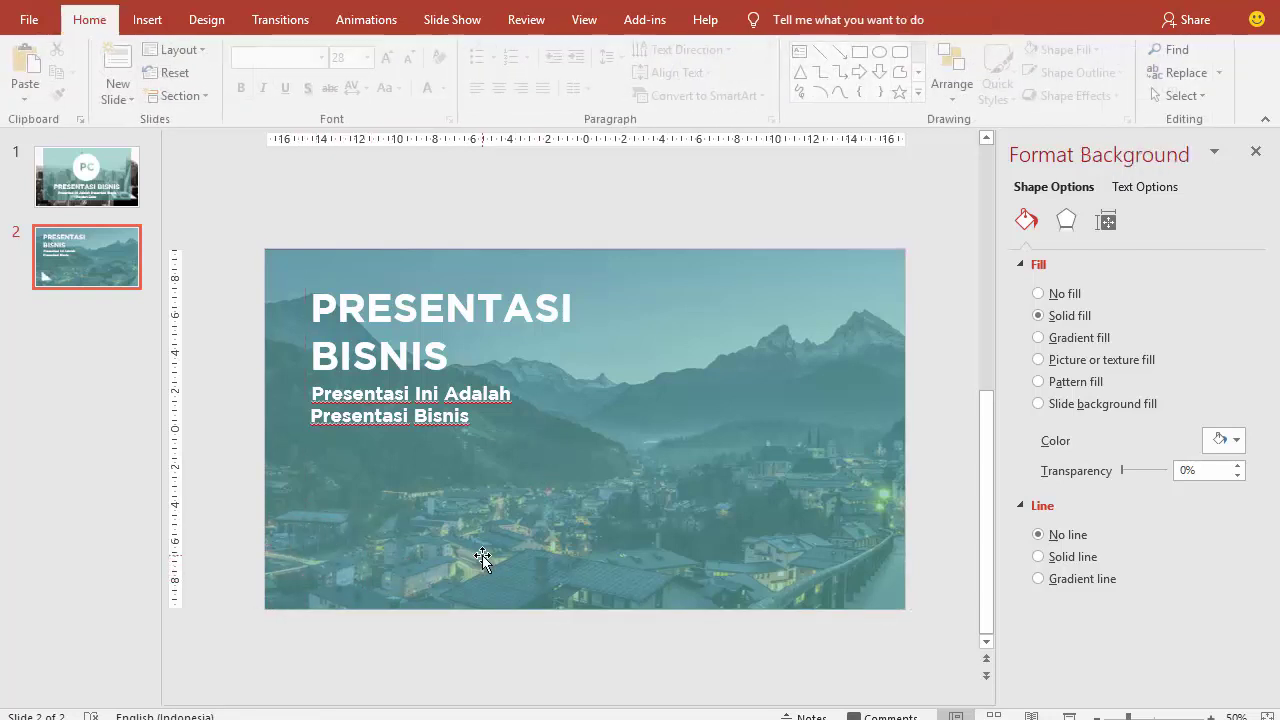
Draw a small rectangle of about 3.86 by 4.29 cm in slide 2's lower left.
{"action": "left_click", "coordinate": [147, 19]}
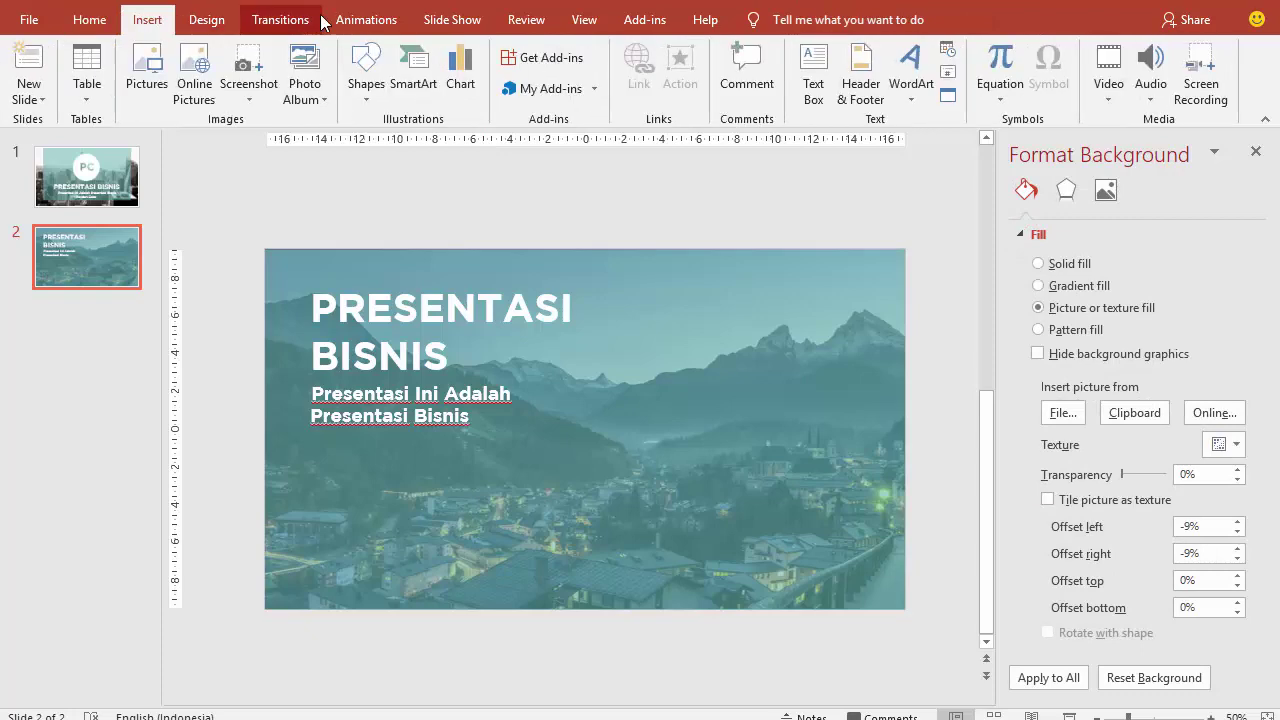
{"action": "left_click", "coordinate": [366, 70]}
{"action": "left_click", "coordinate": [430, 145]}
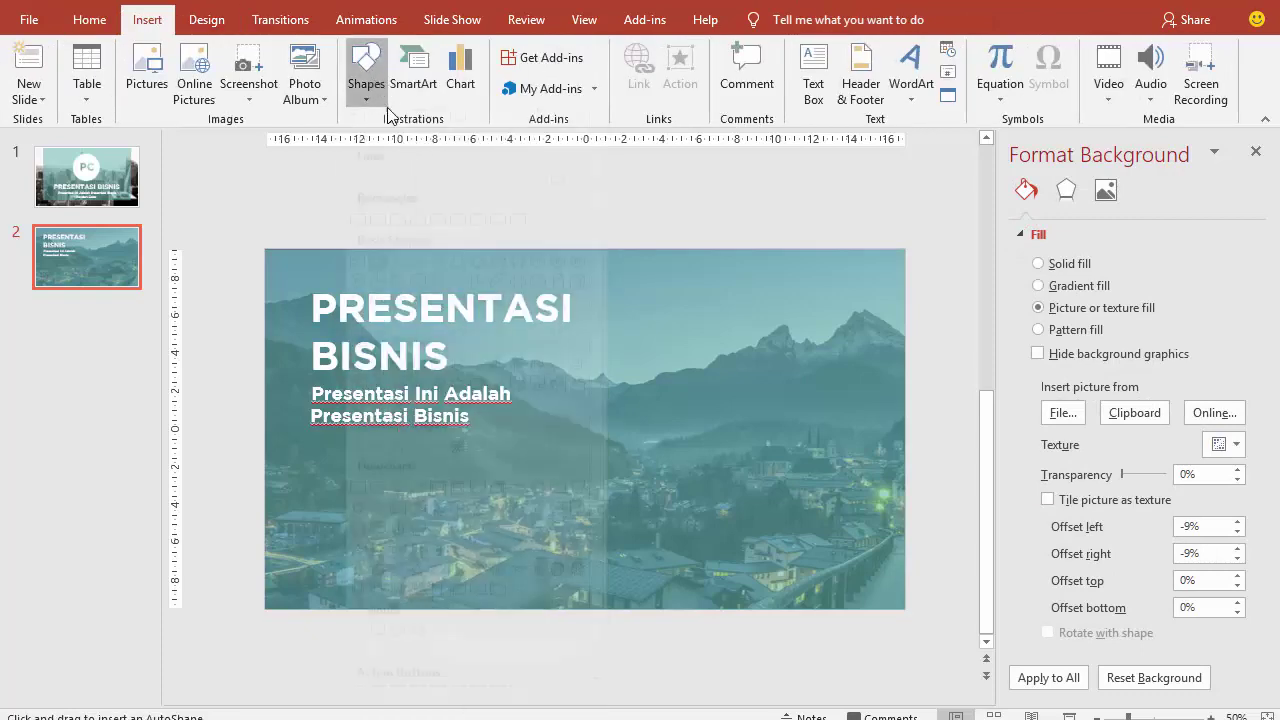
{"action": "left_click", "coordinate": [378, 88]}
{"action": "left_click", "coordinate": [412, 148]}
{"action": "left_click_drag", "start_coordinate": [326, 478], "coordinate": [430, 563]}
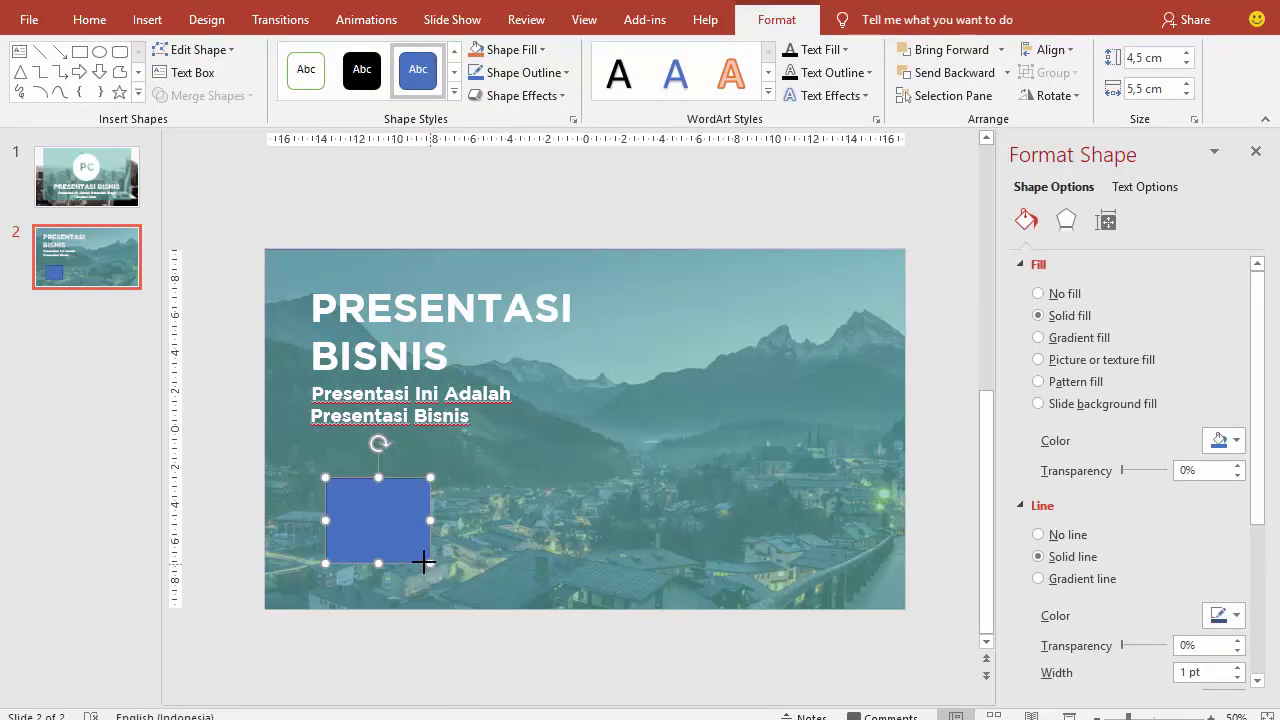
{"action": "left_click_drag", "start_coordinate": [426, 478], "coordinate": [407, 490]}
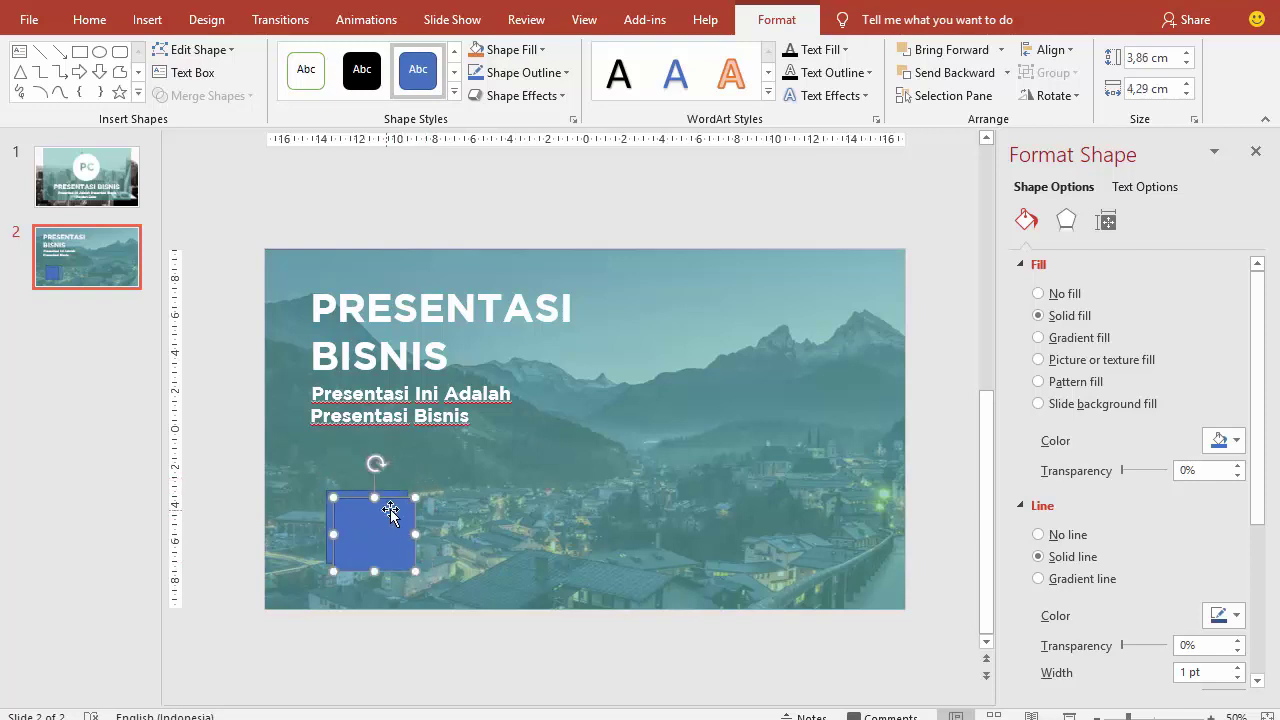
Duplicate and lengthen the rectangle, rotate it 45° over the square, and subtract it from the square.
{"action": "left_click_drag", "start_coordinate": [388, 518], "coordinate": [574, 500], "text": "ctrl"}
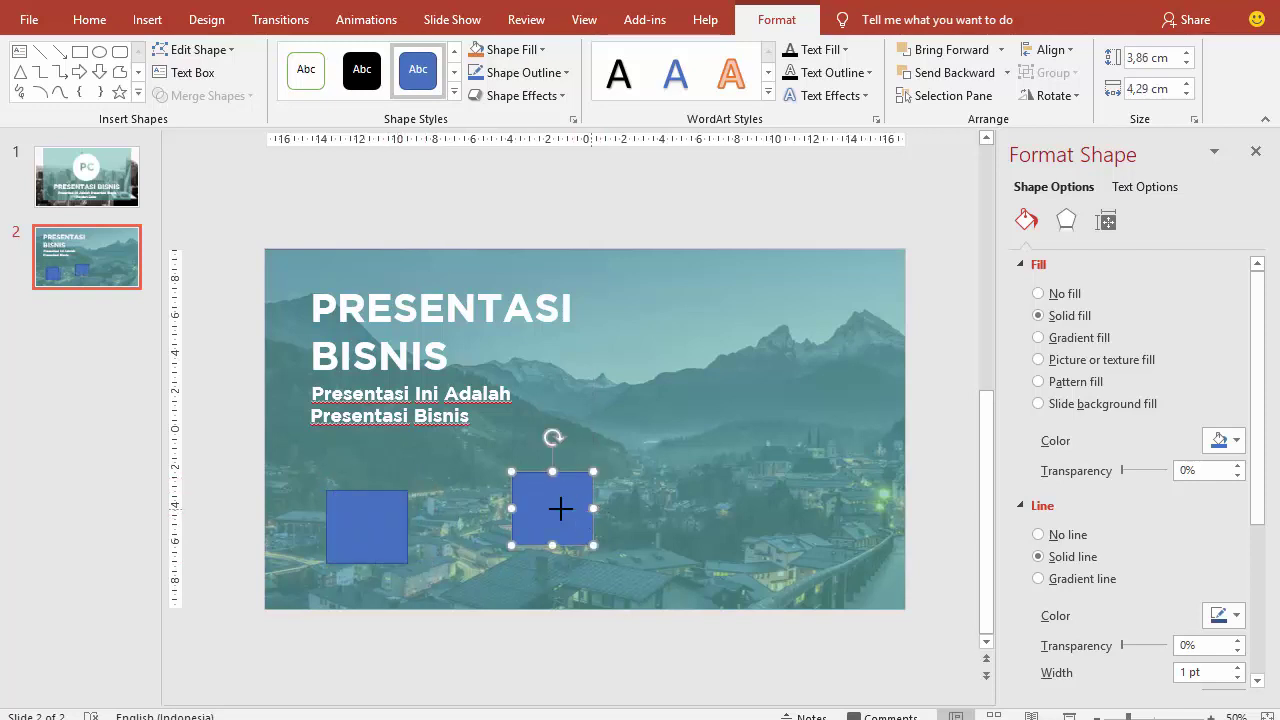
{"action": "left_click_drag", "start_coordinate": [552, 545], "coordinate": [552, 669]}
{"action": "left_click_drag", "start_coordinate": [551, 432], "coordinate": [445, 486]}
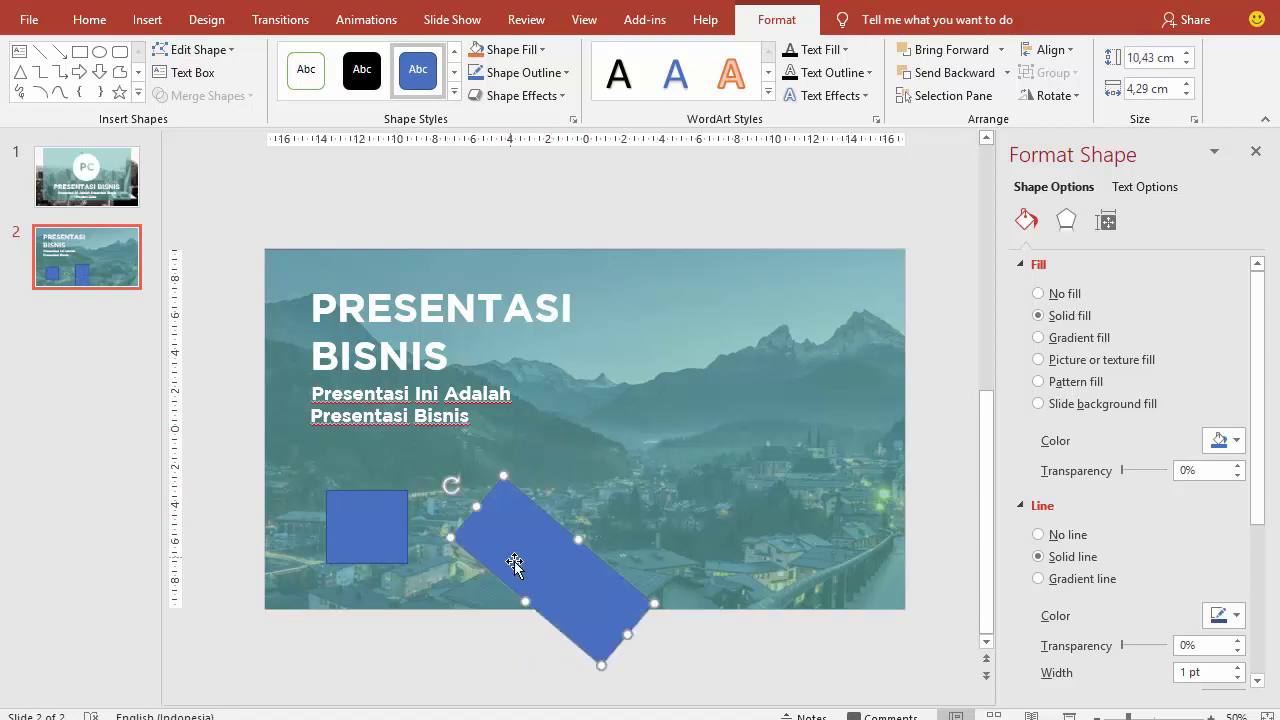
{"action": "left_click_drag", "start_coordinate": [514, 560], "coordinate": [375, 507]}
{"action": "left_click", "coordinate": [334, 540]}
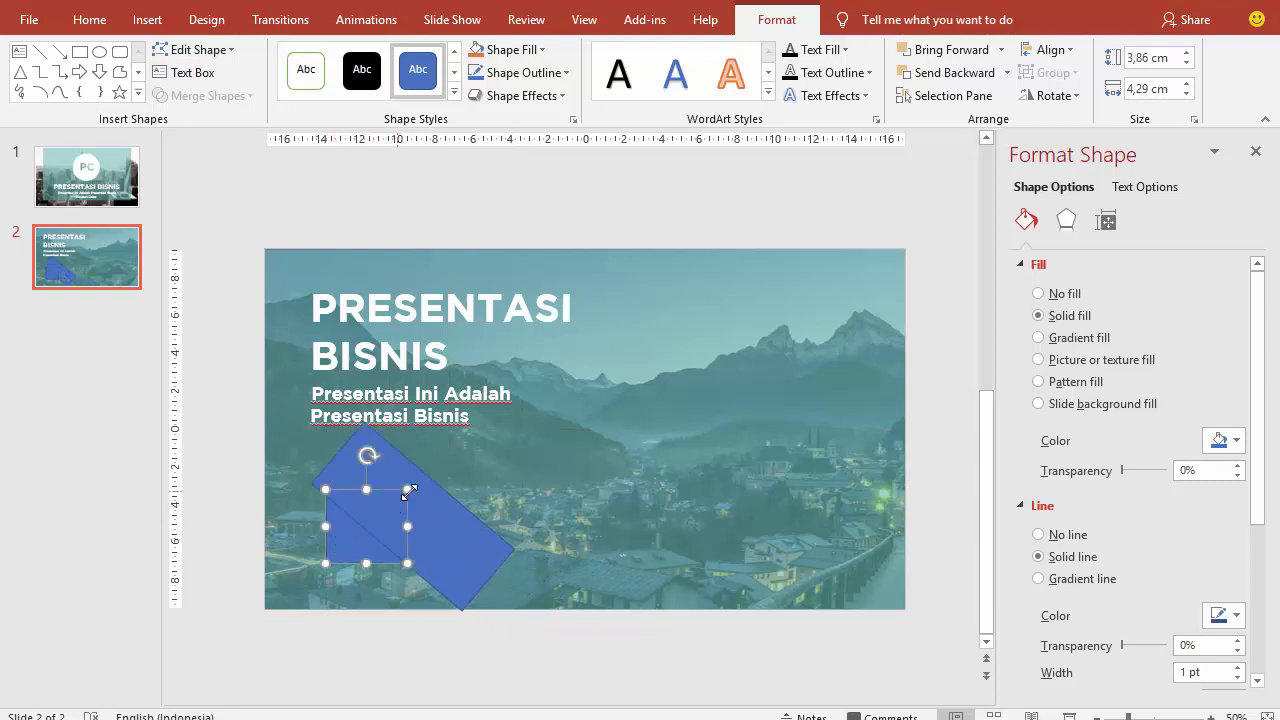
{"action": "left_click", "coordinate": [441, 515], "text": "shift"}
{"action": "left_click", "coordinate": [239, 93]}
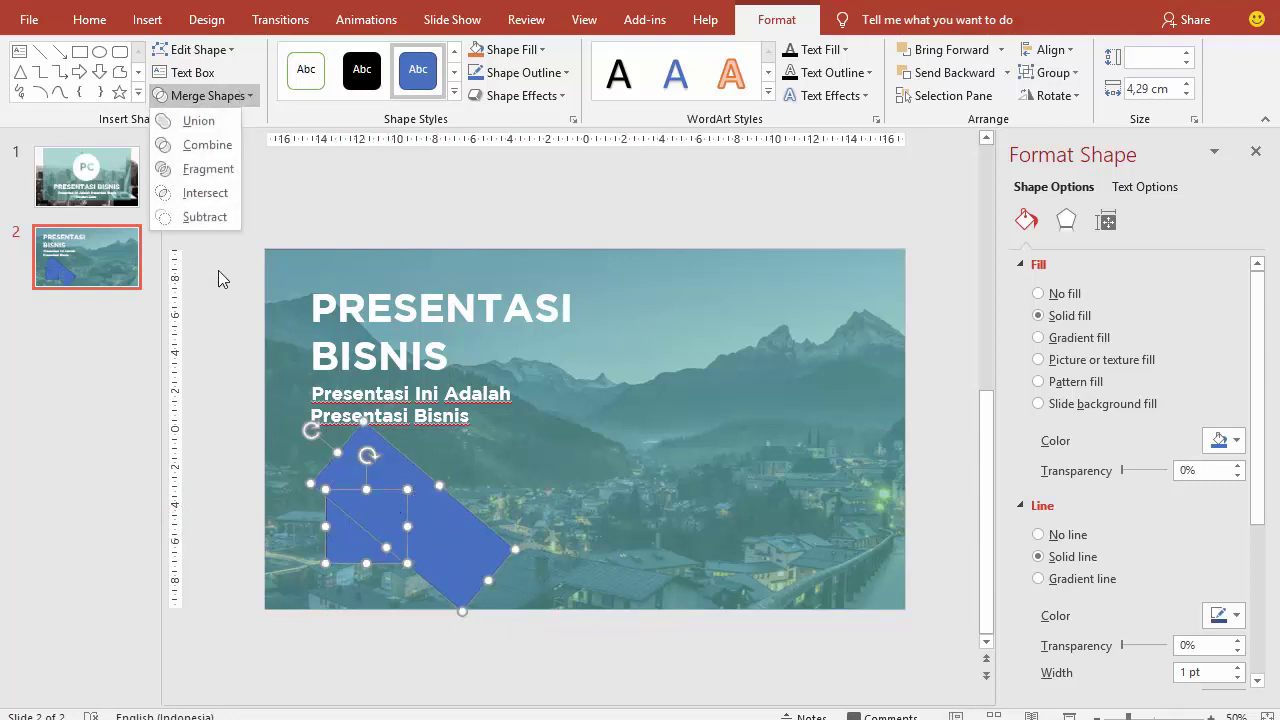
{"action": "left_click", "coordinate": [193, 214]}
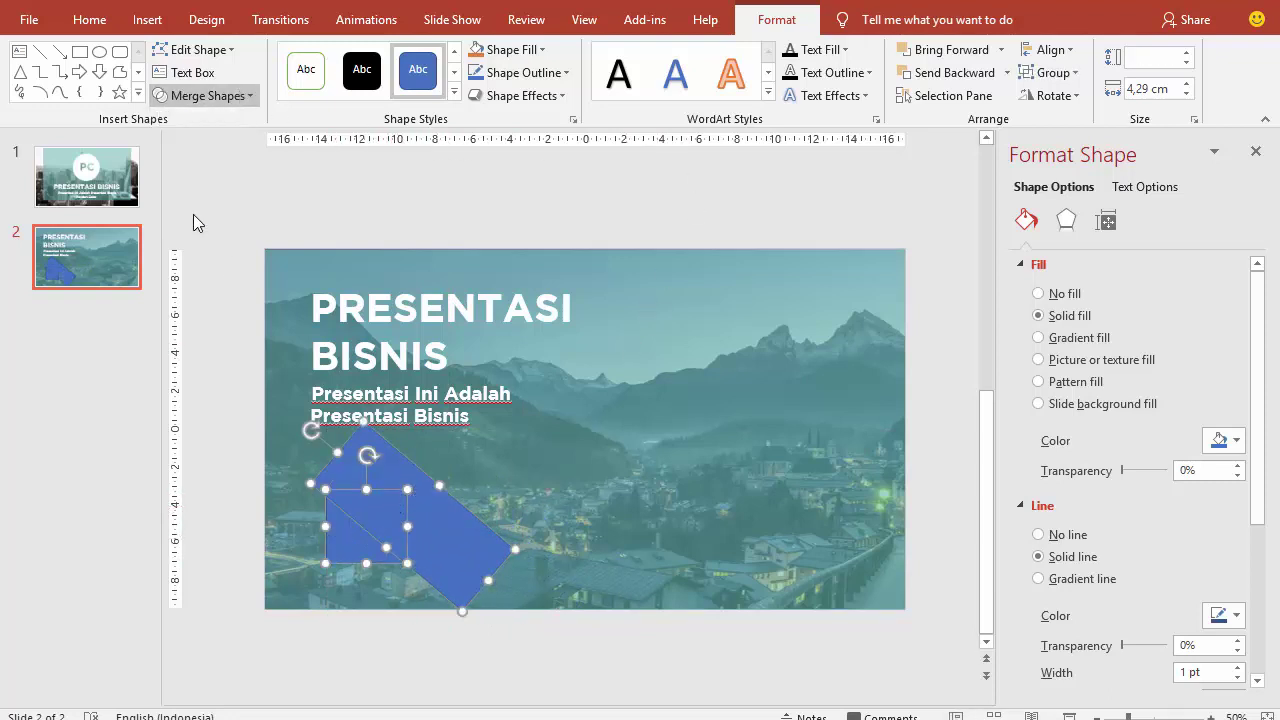
Make the resulting triangle white with no outline and move it to the bottom-left corner.
{"action": "left_click", "coordinate": [1038, 535]}
{"action": "left_click", "coordinate": [1224, 440]}
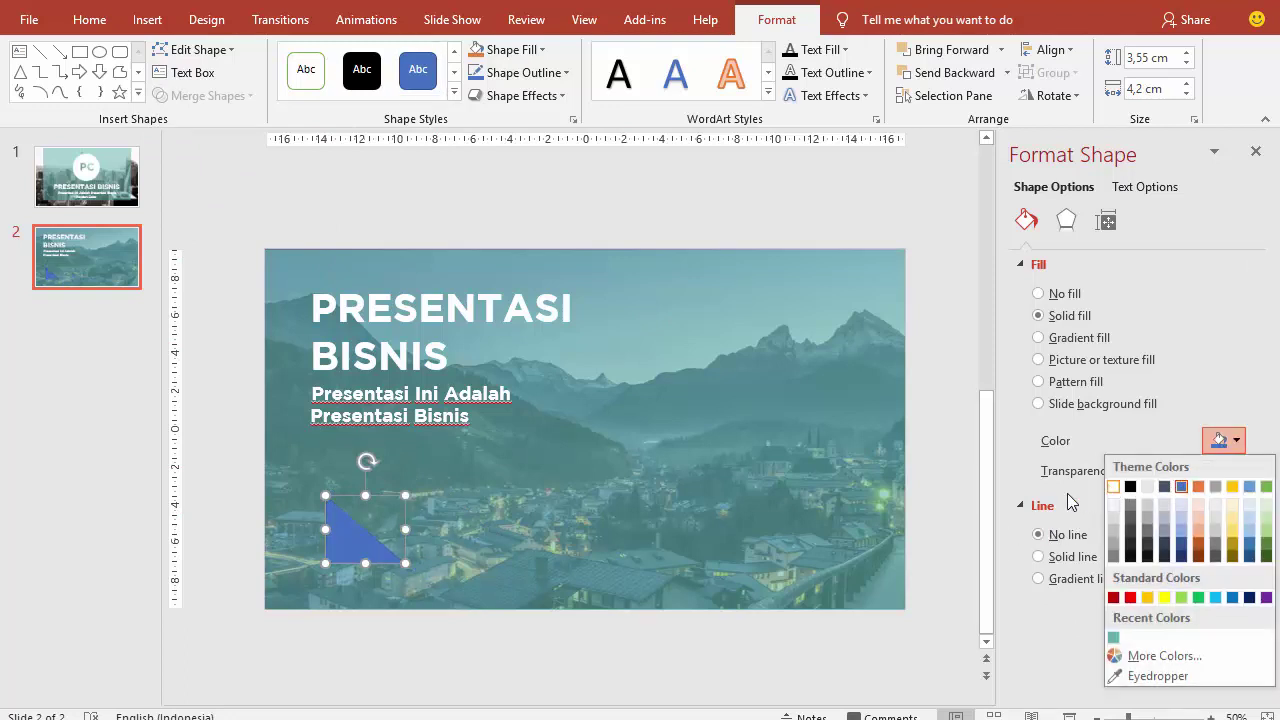
{"action": "left_click", "coordinate": [1113, 486]}
{"action": "left_click_drag", "start_coordinate": [346, 537], "coordinate": [308, 570]}
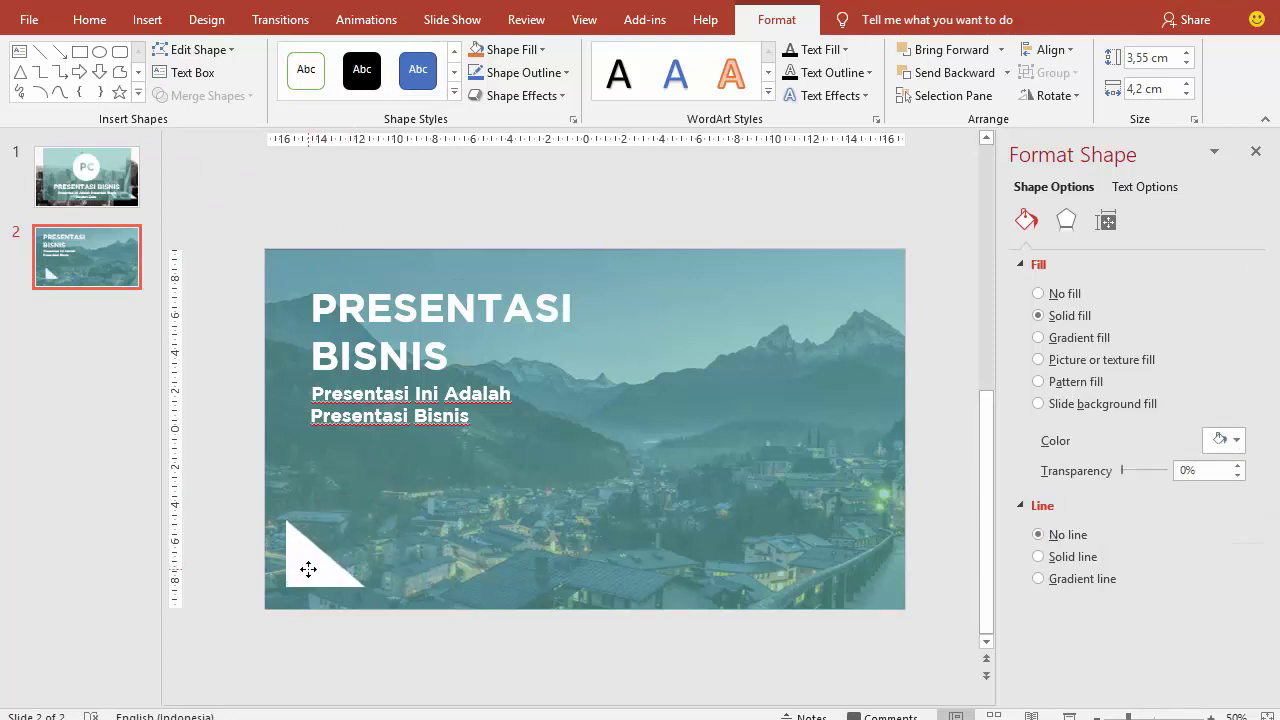
{"action": "left_click", "coordinate": [415, 213]}
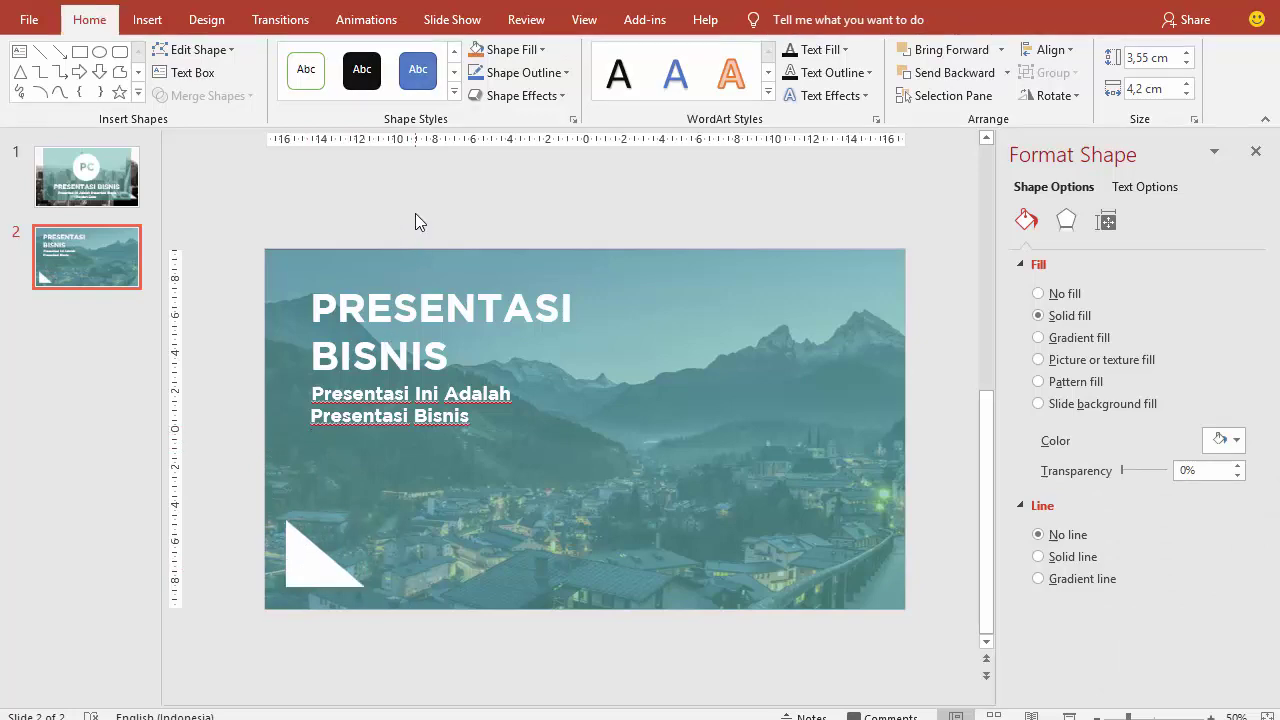
Raise the full-slide overlay's transparency to 54% and preview slide 2 as a show.
{"action": "left_click", "coordinate": [782, 412]}
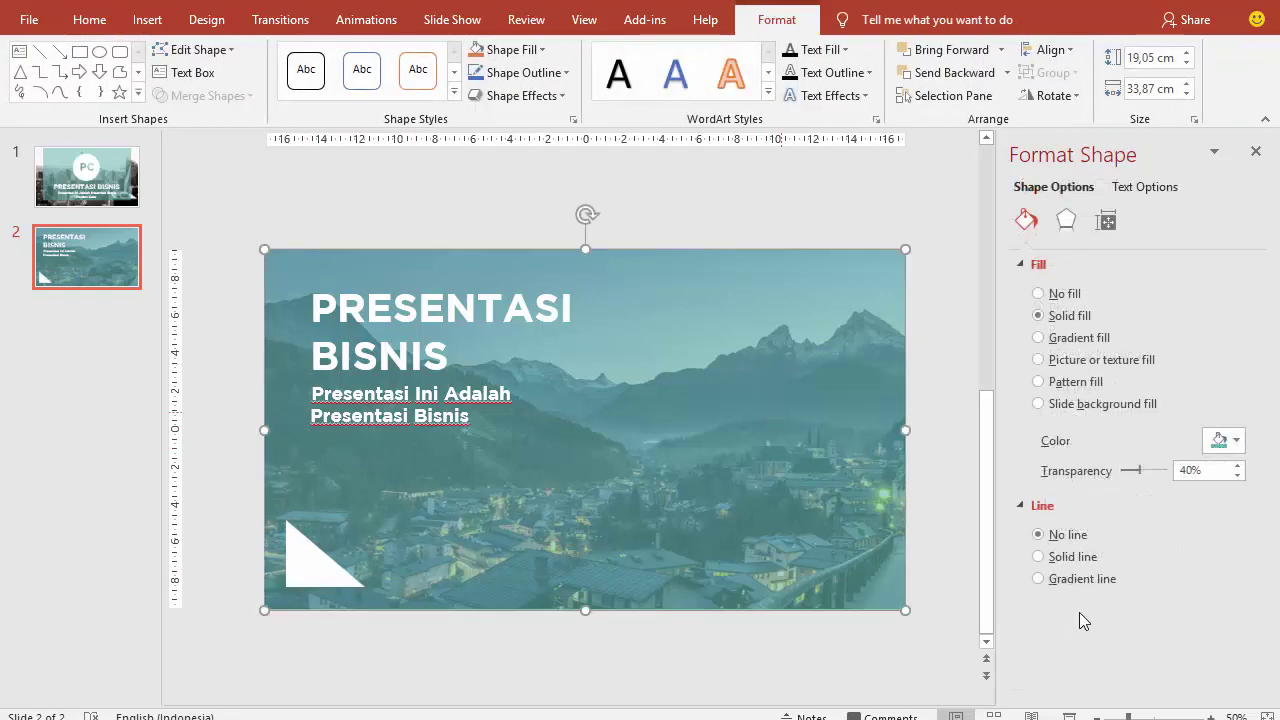
{"action": "left_click_drag", "start_coordinate": [1141, 479], "coordinate": [1149, 480]}
{"action": "left_click", "coordinate": [952, 378]}
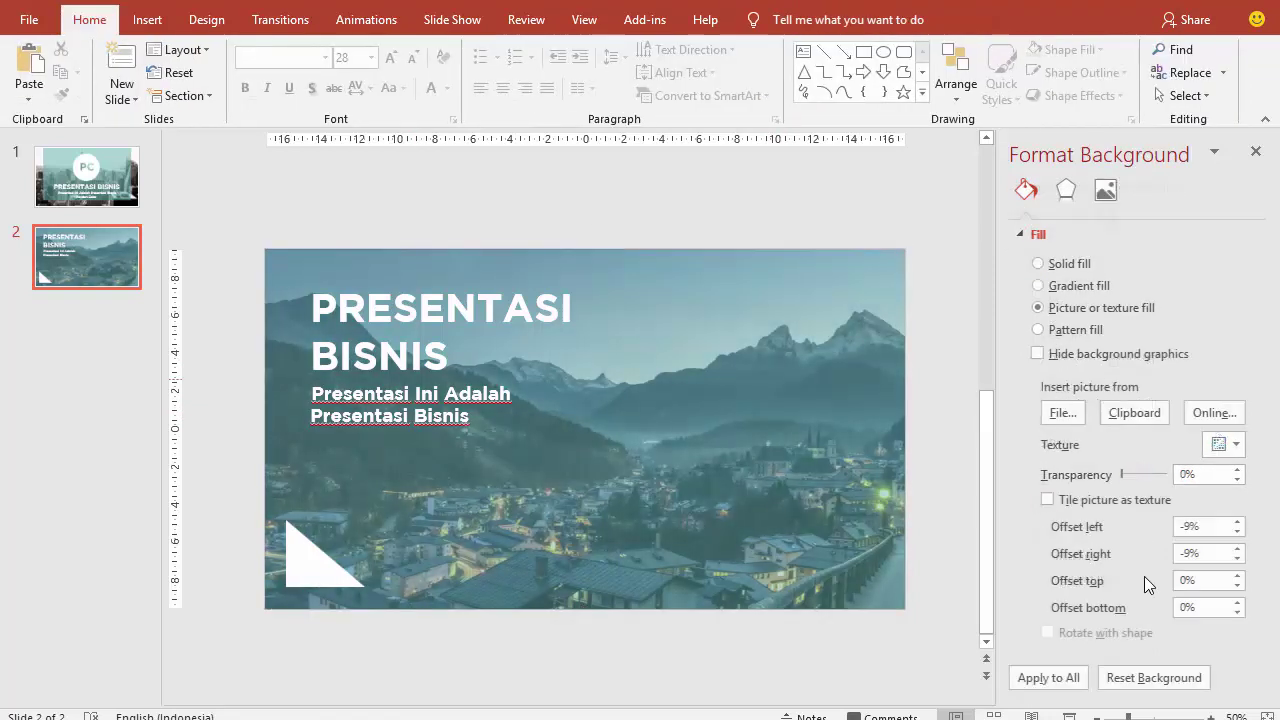
{"action": "key", "text": "shift+F5"}
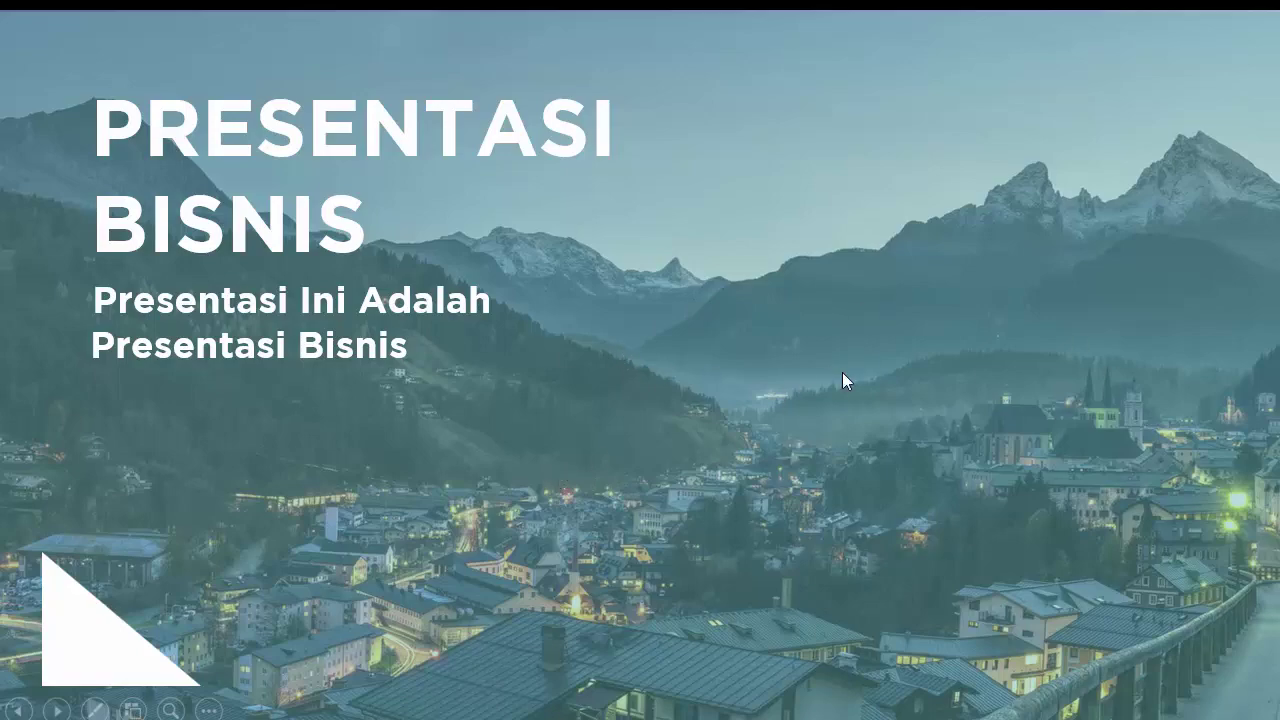
{"action": "key", "text": "Escape"}
{"action": "left_click", "coordinate": [97, 345]}
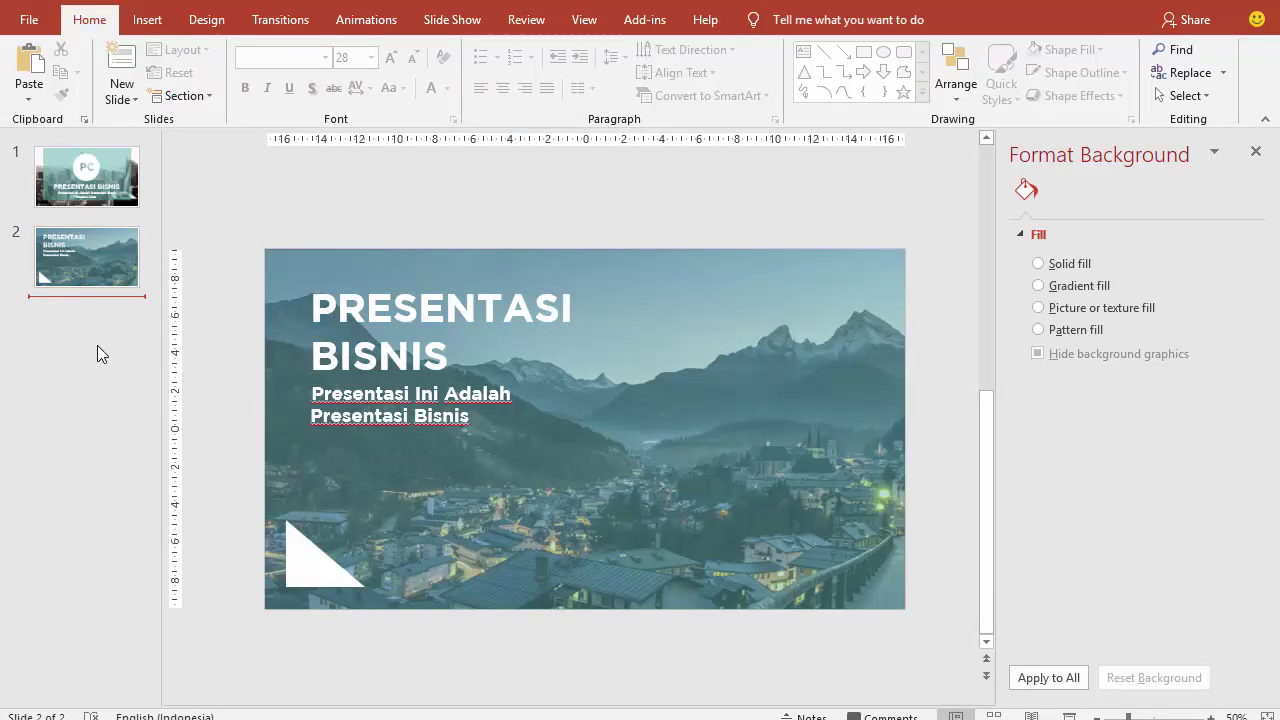
Insert a new slide after slide 2 and delete both its placeholders.
{"action": "right_click", "coordinate": [87, 312]}
{"action": "left_click", "coordinate": [105, 374]}
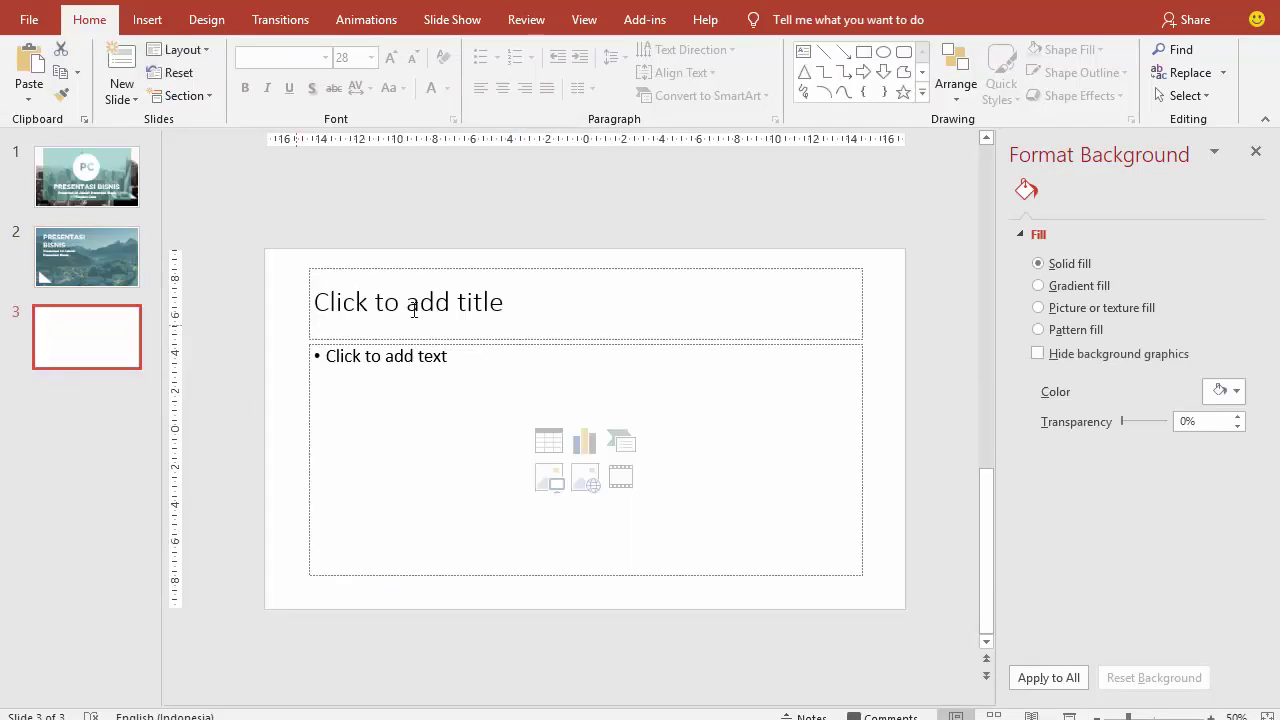
{"action": "left_click", "coordinate": [479, 266]}
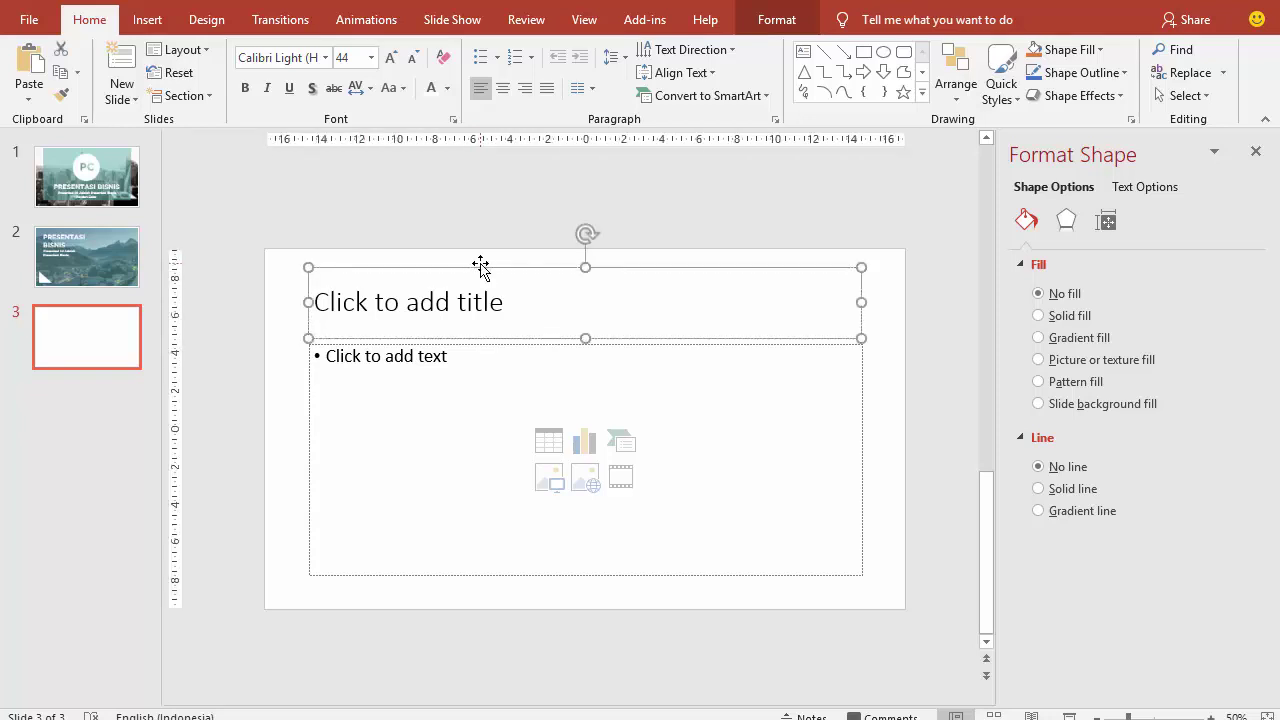
{"action": "key", "text": "Delete"}
{"action": "left_click", "coordinate": [508, 343]}
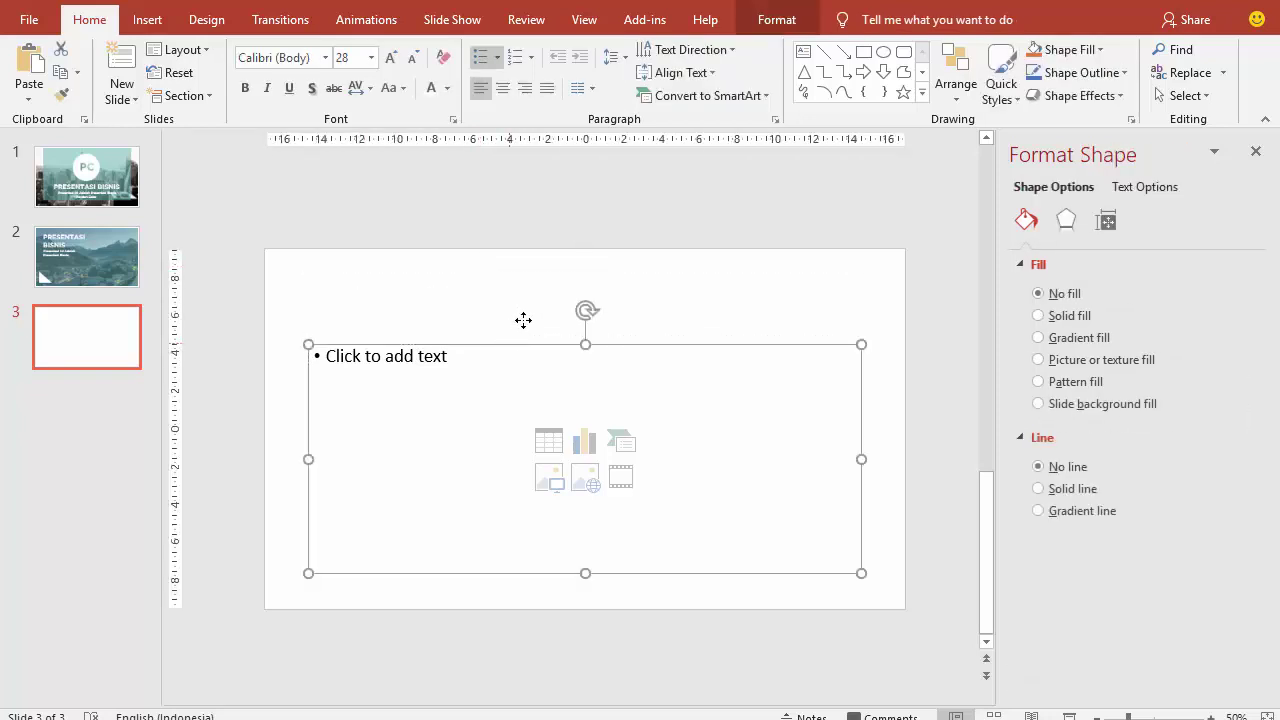
{"action": "key", "text": "Delete"}
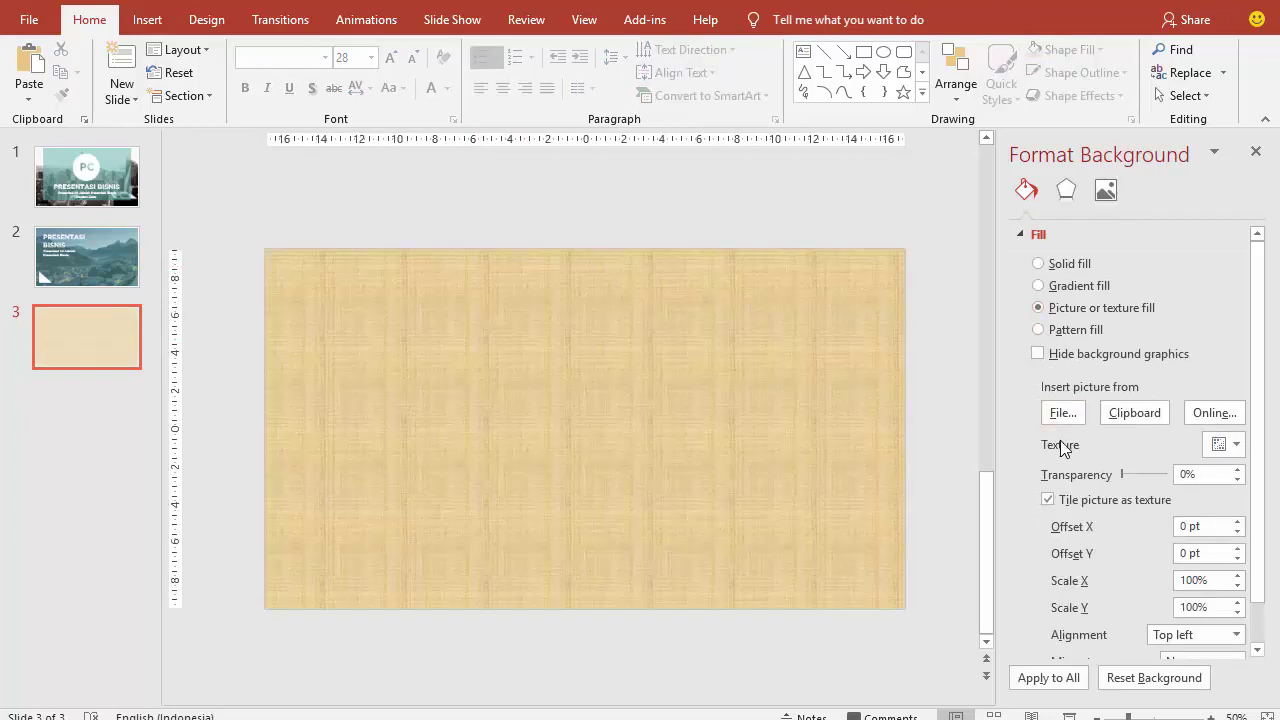
Set the new slide's background to the foggy pine forest photo.
{"action": "left_click", "coordinate": [1062, 412]}
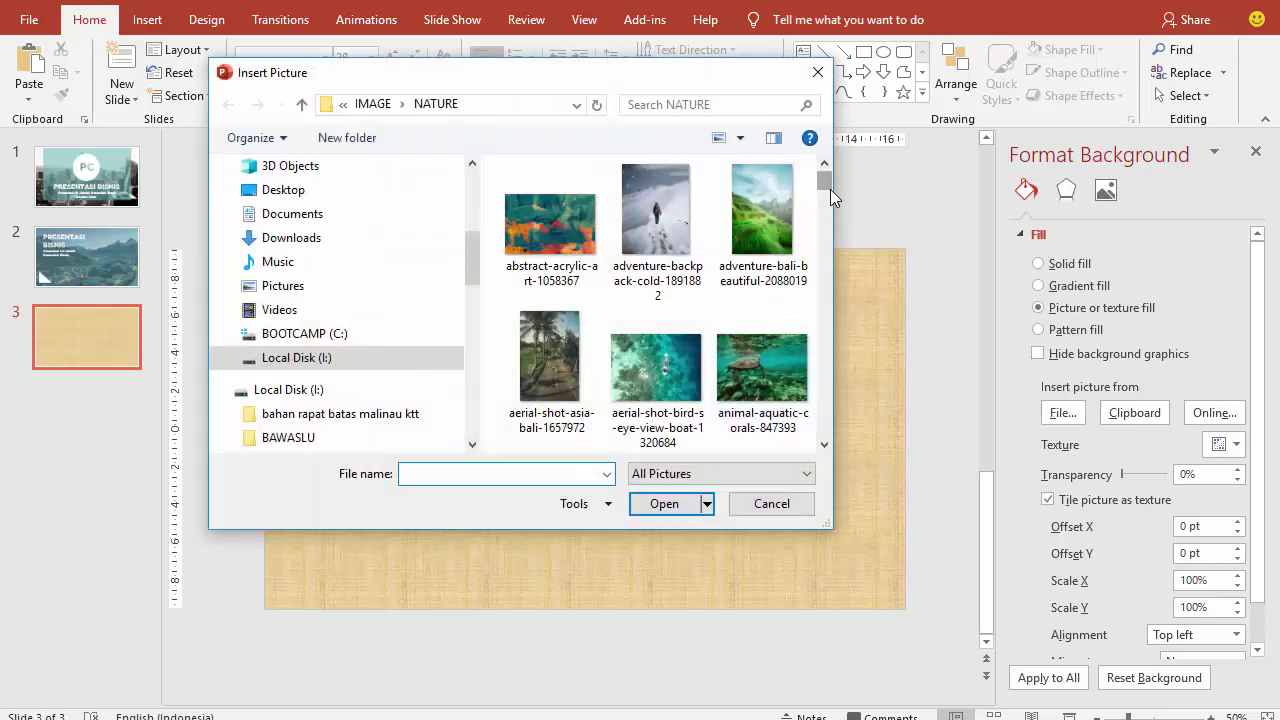
{"action": "left_click_drag", "start_coordinate": [830, 189], "coordinate": [834, 262]}
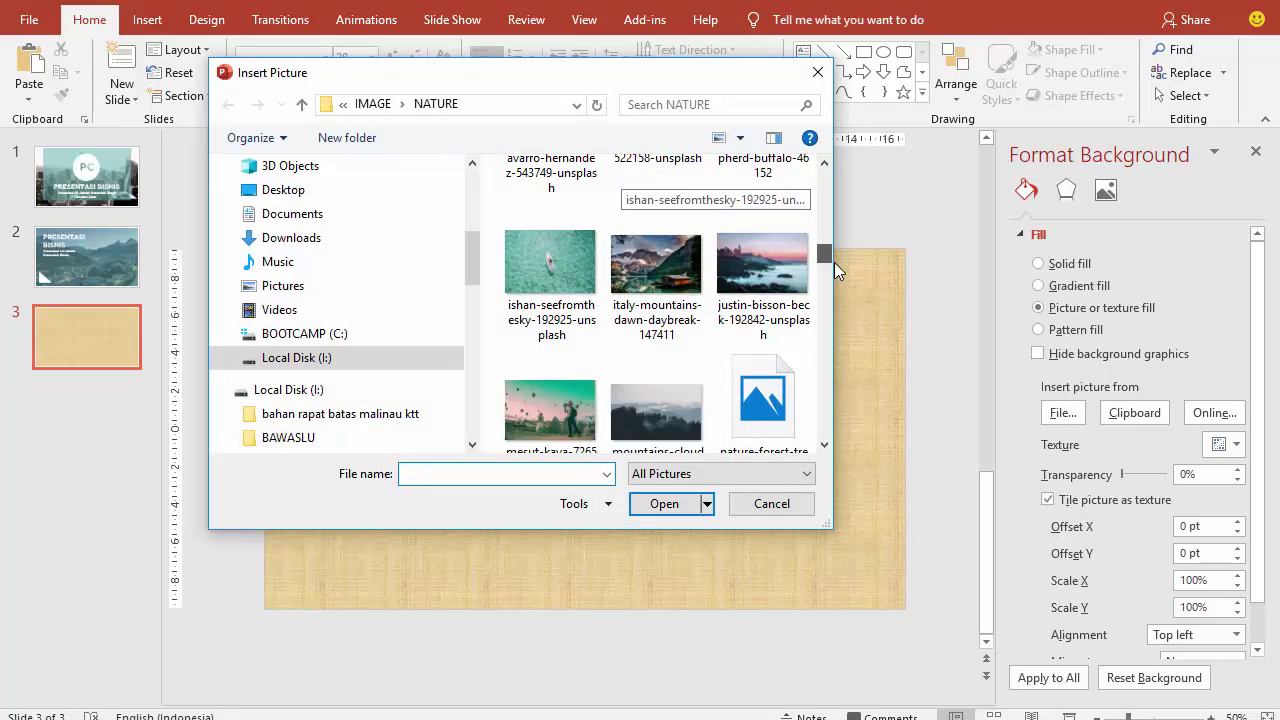
{"action": "left_click", "coordinate": [775, 273]}
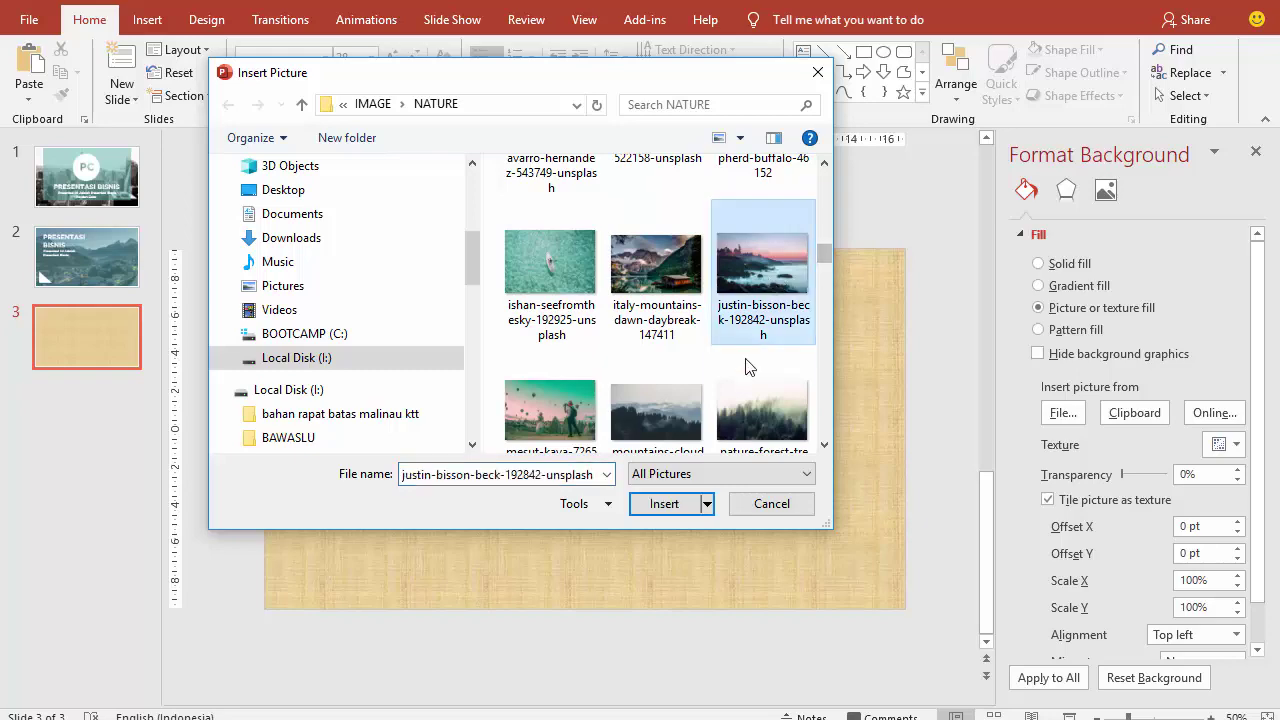
{"action": "left_click", "coordinate": [745, 425]}
{"action": "left_click", "coordinate": [660, 504]}
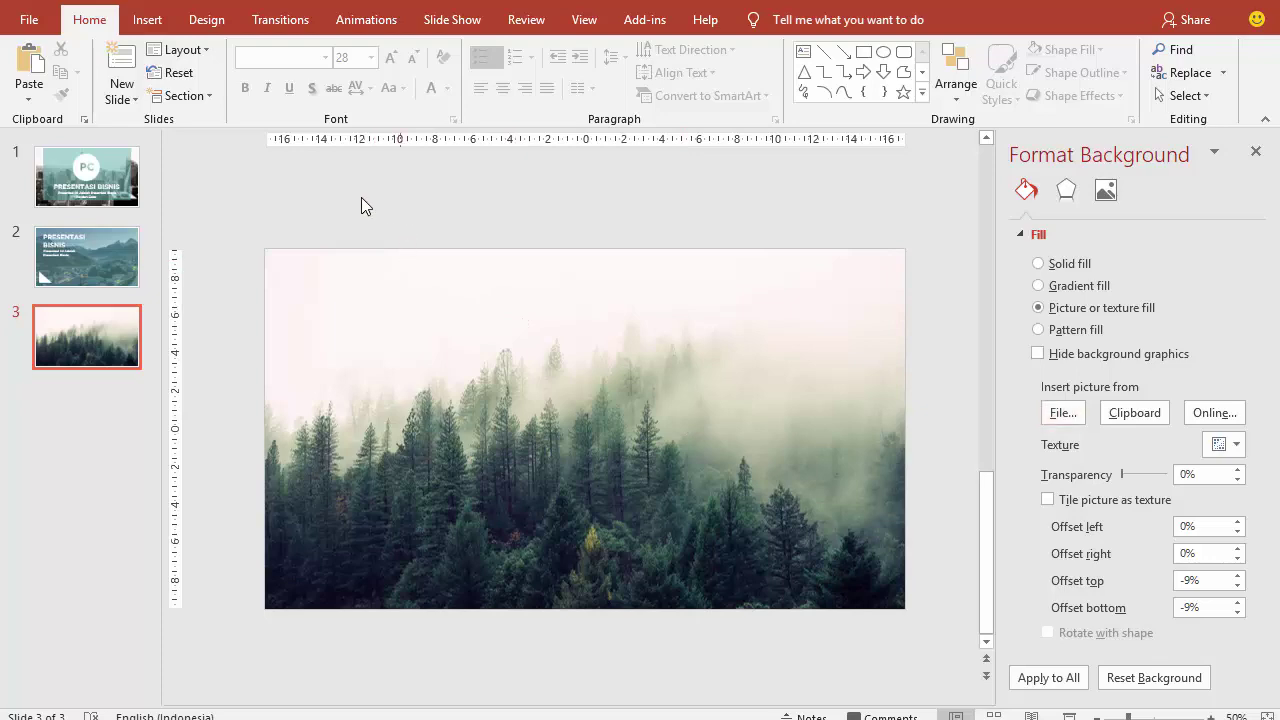
Cover slide 3's right half with a white, outline-free rectangle at 40% transparency.
{"action": "left_click", "coordinate": [147, 19]}
{"action": "left_click", "coordinate": [366, 72]}
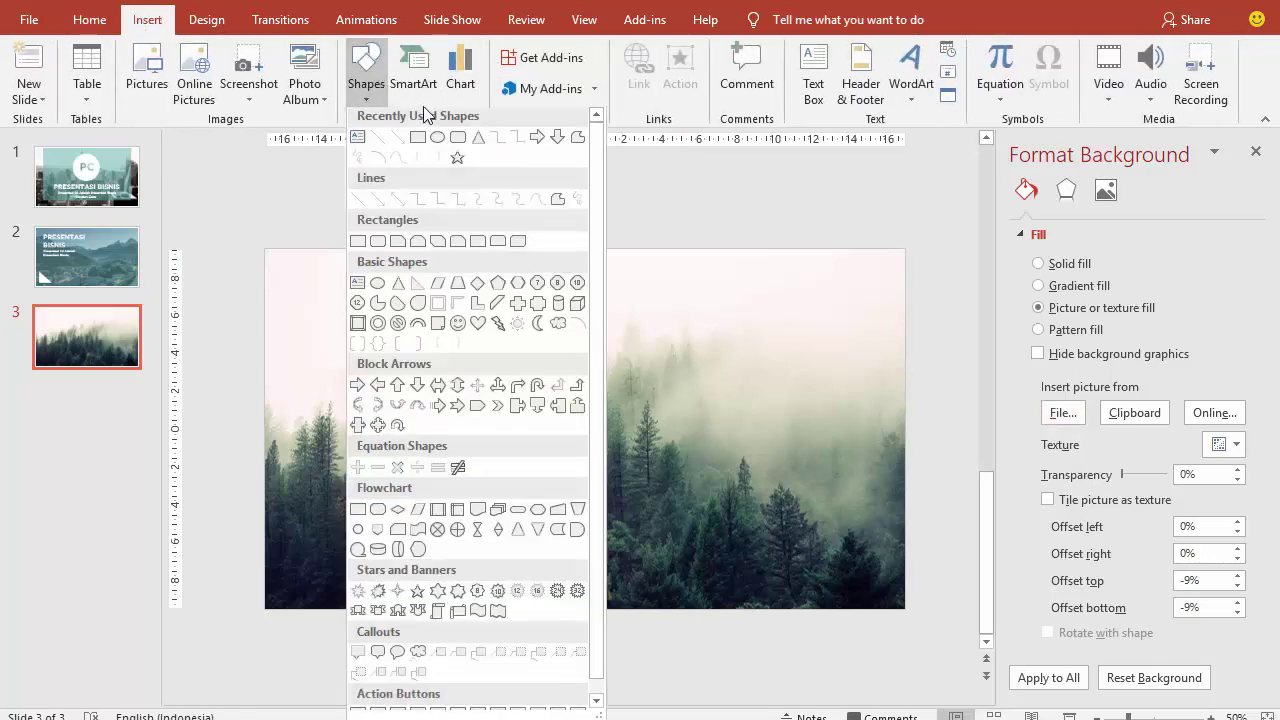
{"action": "left_click", "coordinate": [417, 140]}
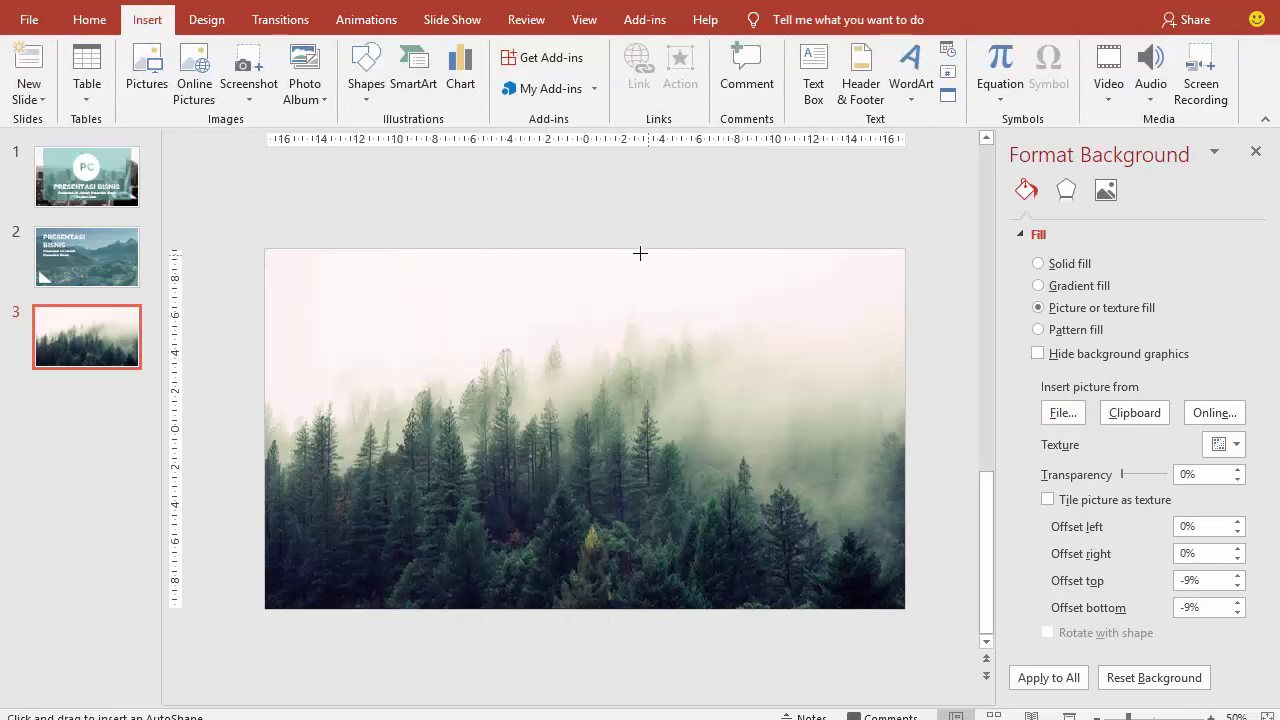
{"action": "left_click_drag", "start_coordinate": [578, 246], "coordinate": [906, 610]}
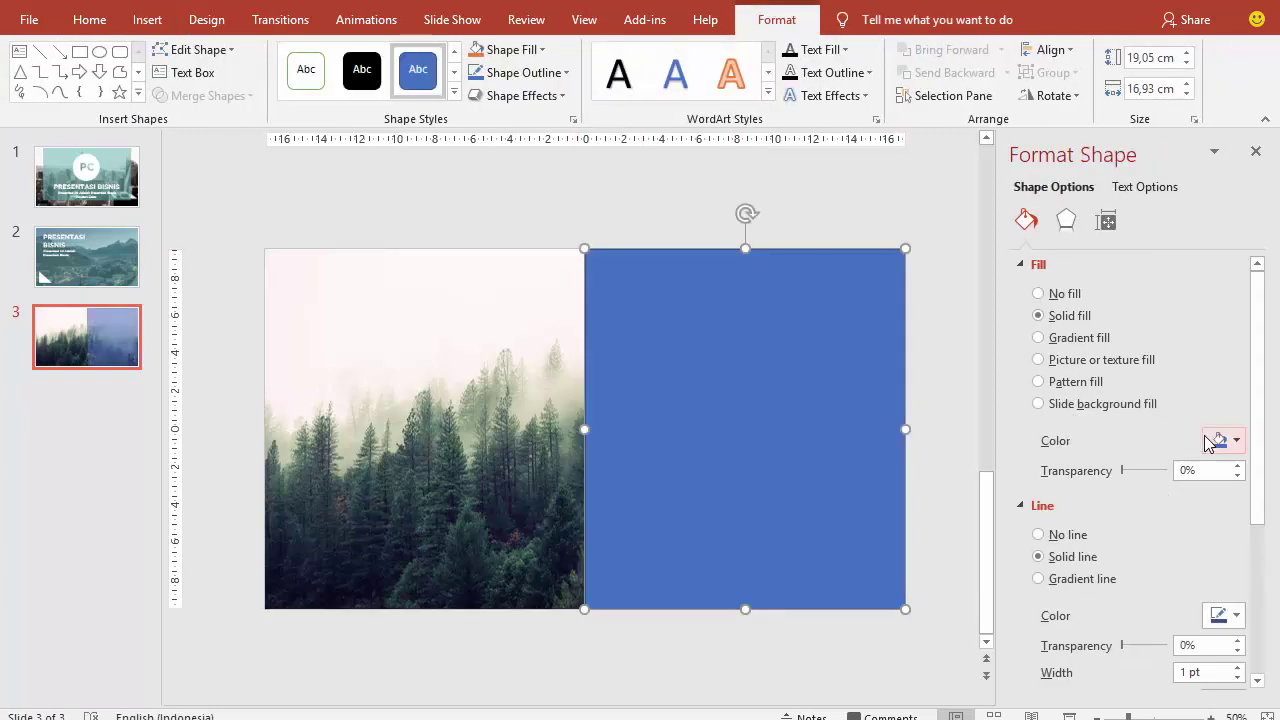
{"action": "left_click", "coordinate": [1220, 441]}
{"action": "left_click", "coordinate": [1114, 487]}
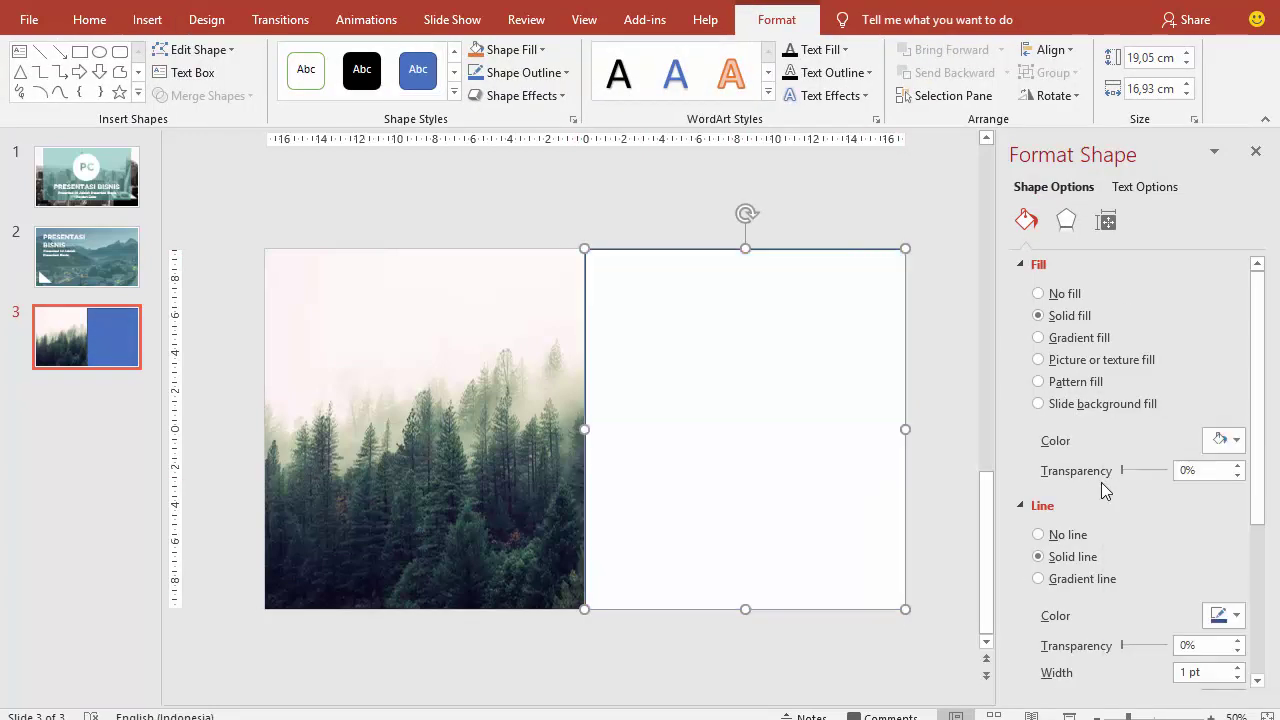
{"action": "left_click", "coordinate": [1074, 540]}
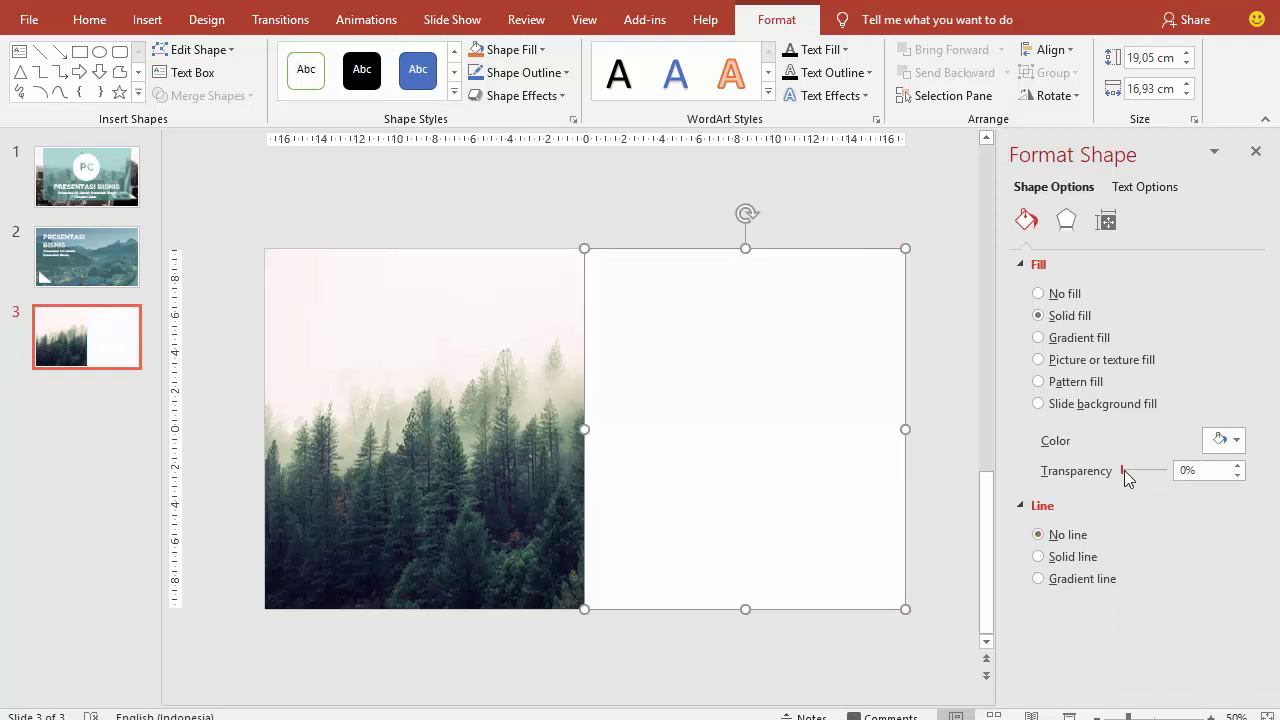
{"action": "left_click_drag", "start_coordinate": [1123, 470], "coordinate": [1140, 470]}
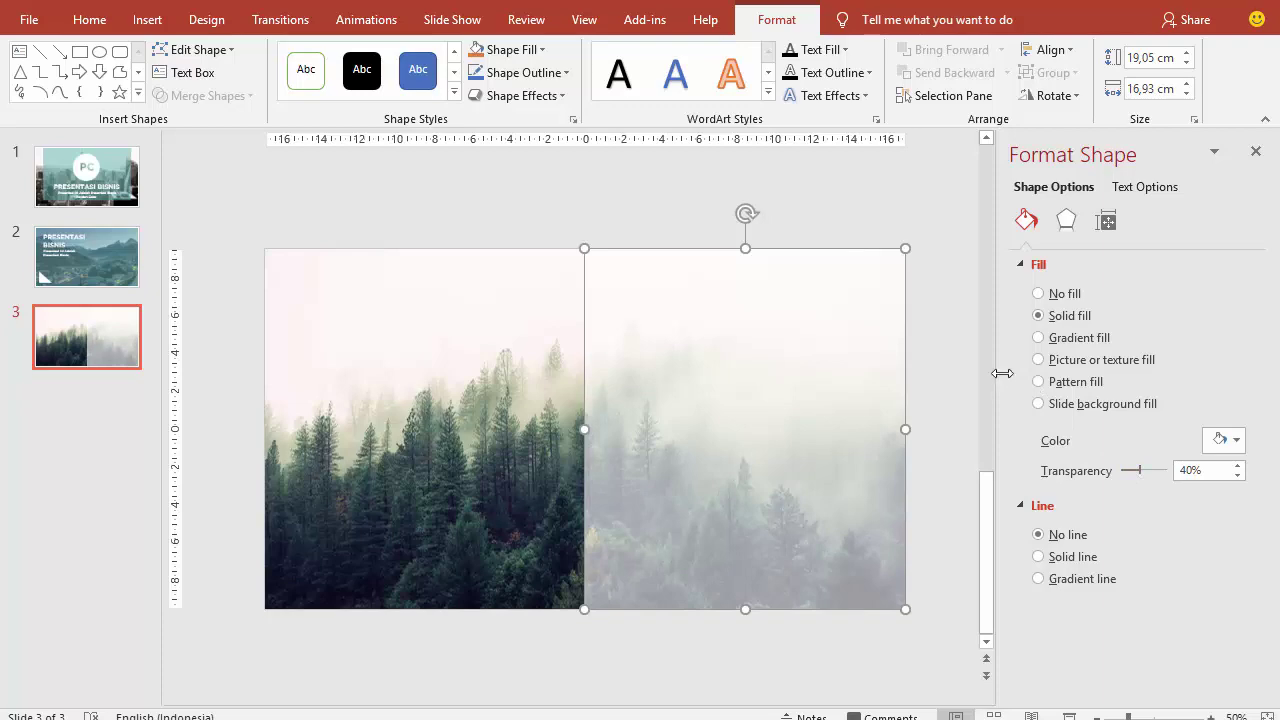
{"action": "left_click", "coordinate": [954, 274]}
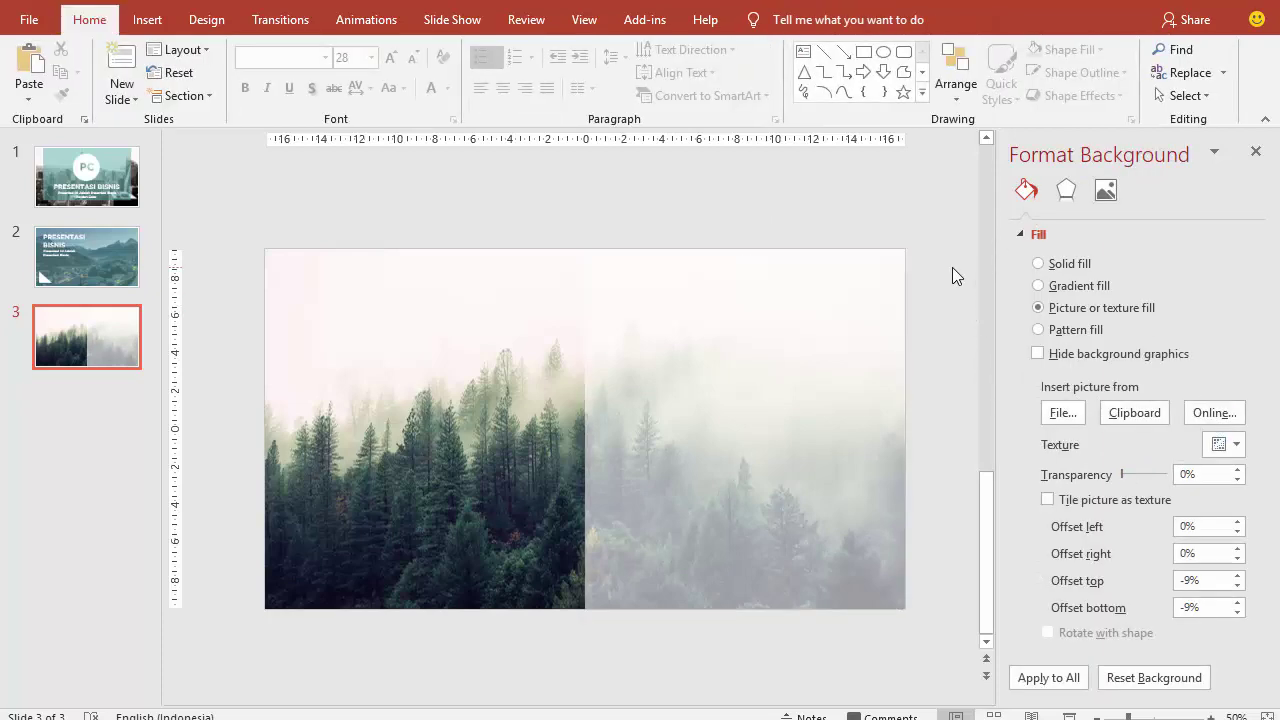
Copy slide 2's title and subtitle to slide 3, right-aligned and placed on the right half.
{"action": "left_click", "coordinate": [105, 257]}
{"action": "left_click", "coordinate": [405, 300]}
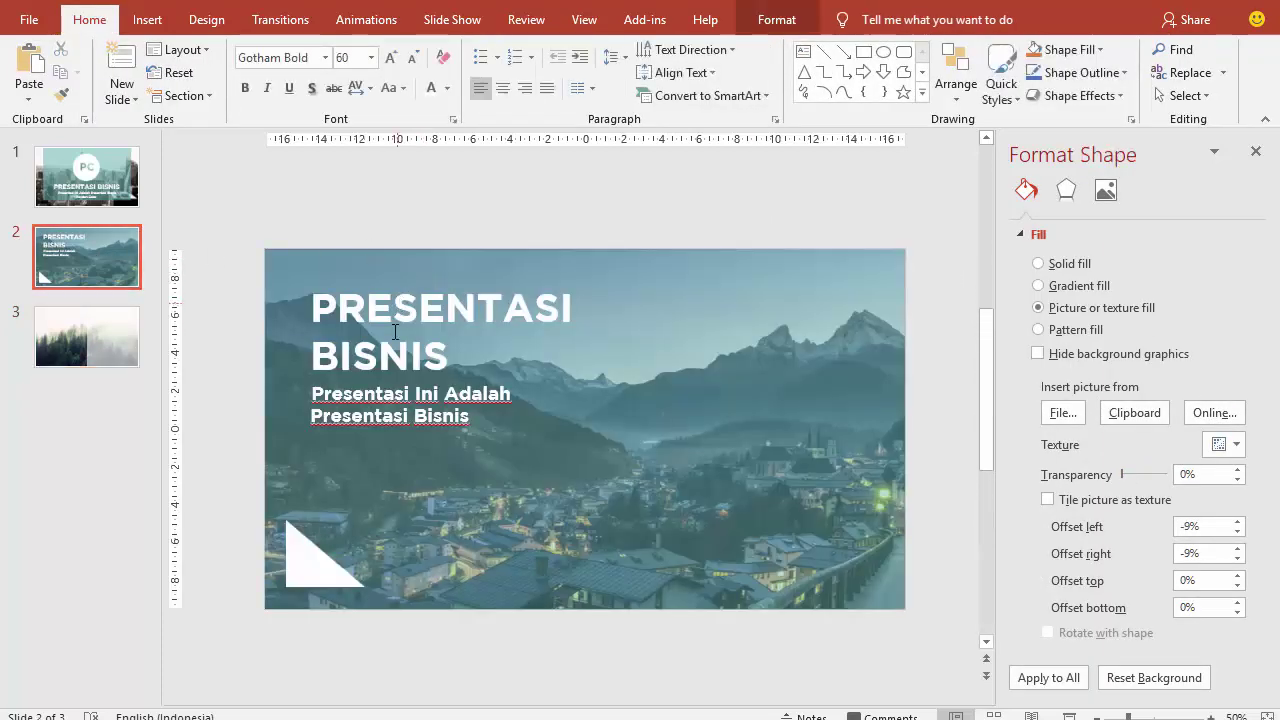
{"action": "left_click", "coordinate": [404, 392], "text": "shift"}
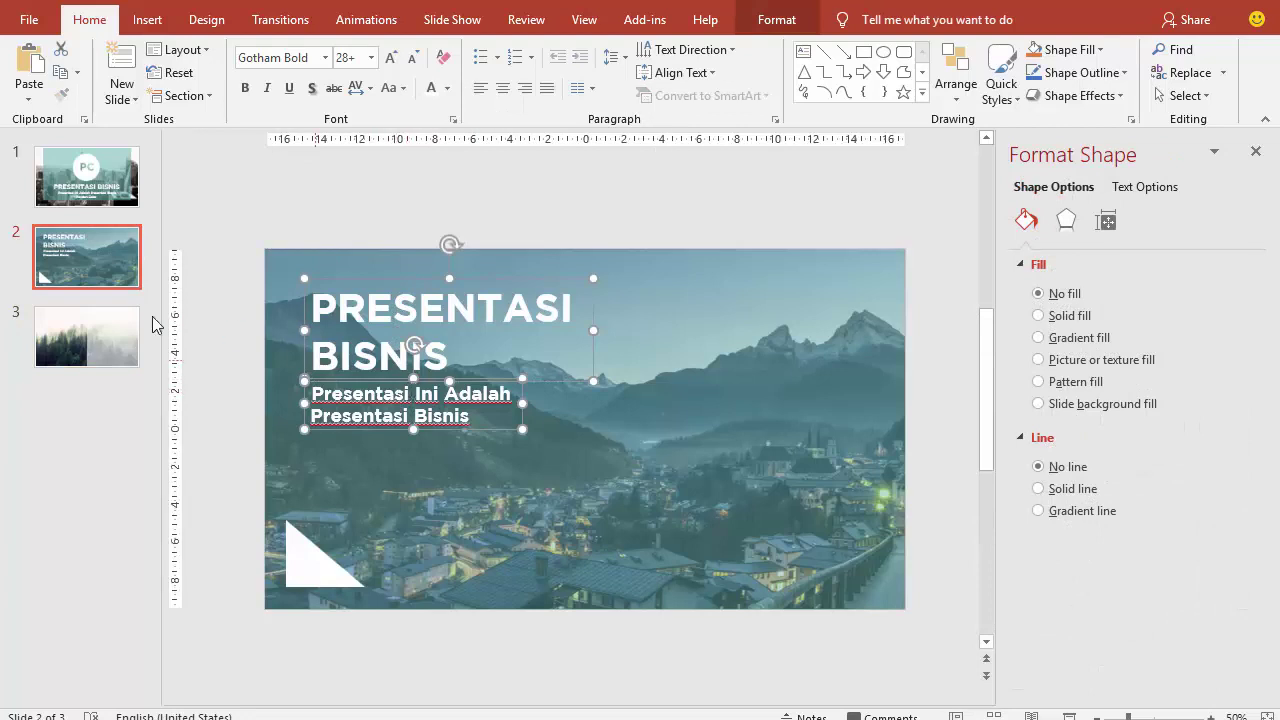
{"action": "left_click", "coordinate": [81, 322]}
{"action": "key", "text": "ctrl+v"}
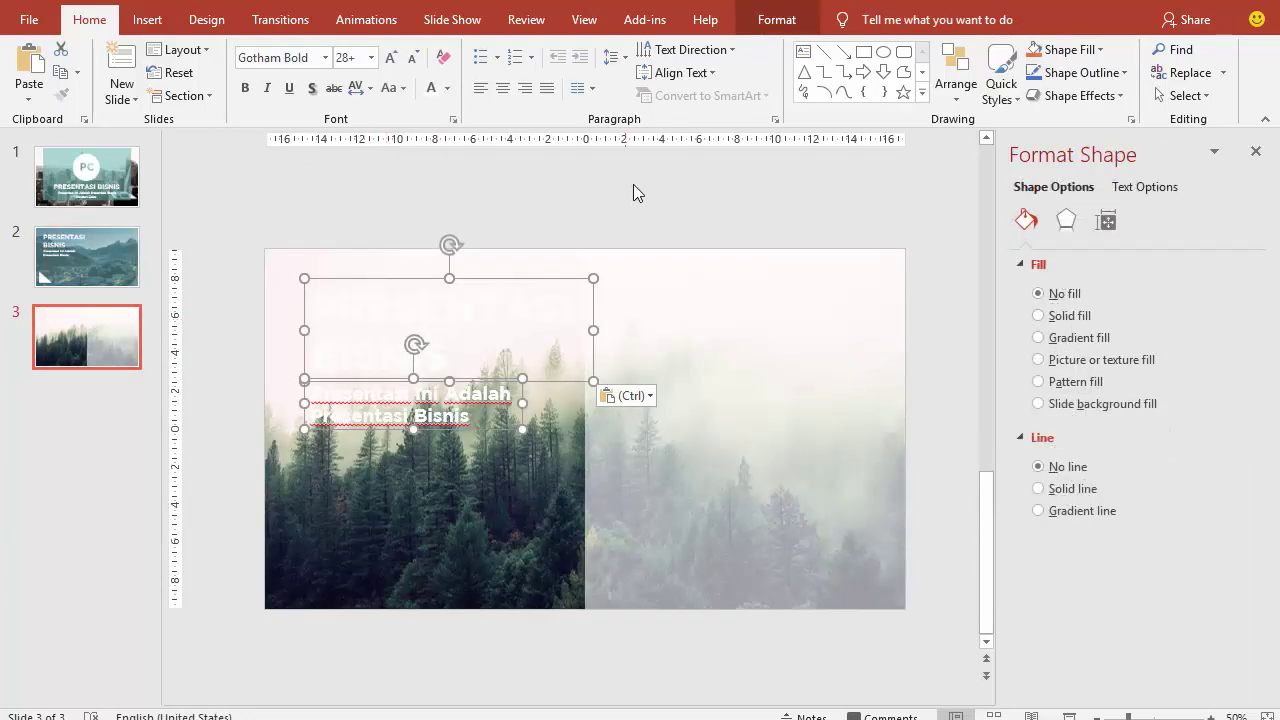
{"action": "left_click", "coordinate": [524, 90]}
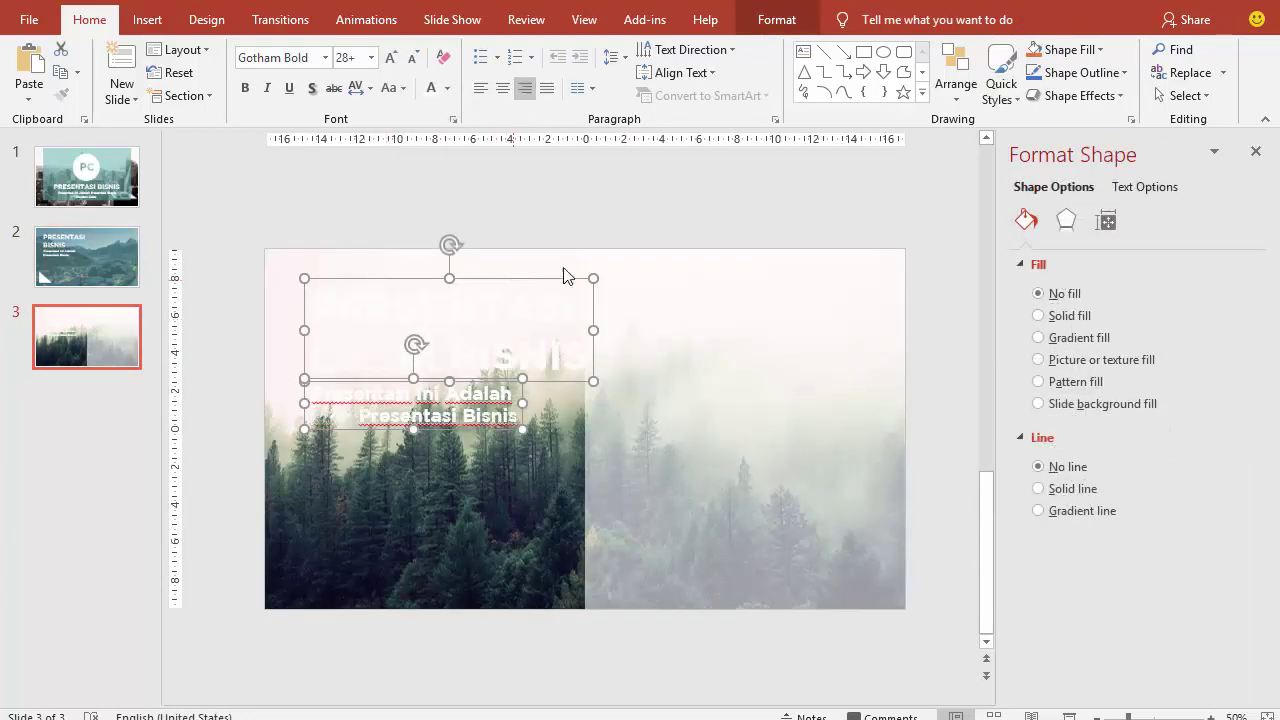
{"action": "left_click", "coordinate": [776, 19]}
{"action": "left_click", "coordinate": [1050, 49]}
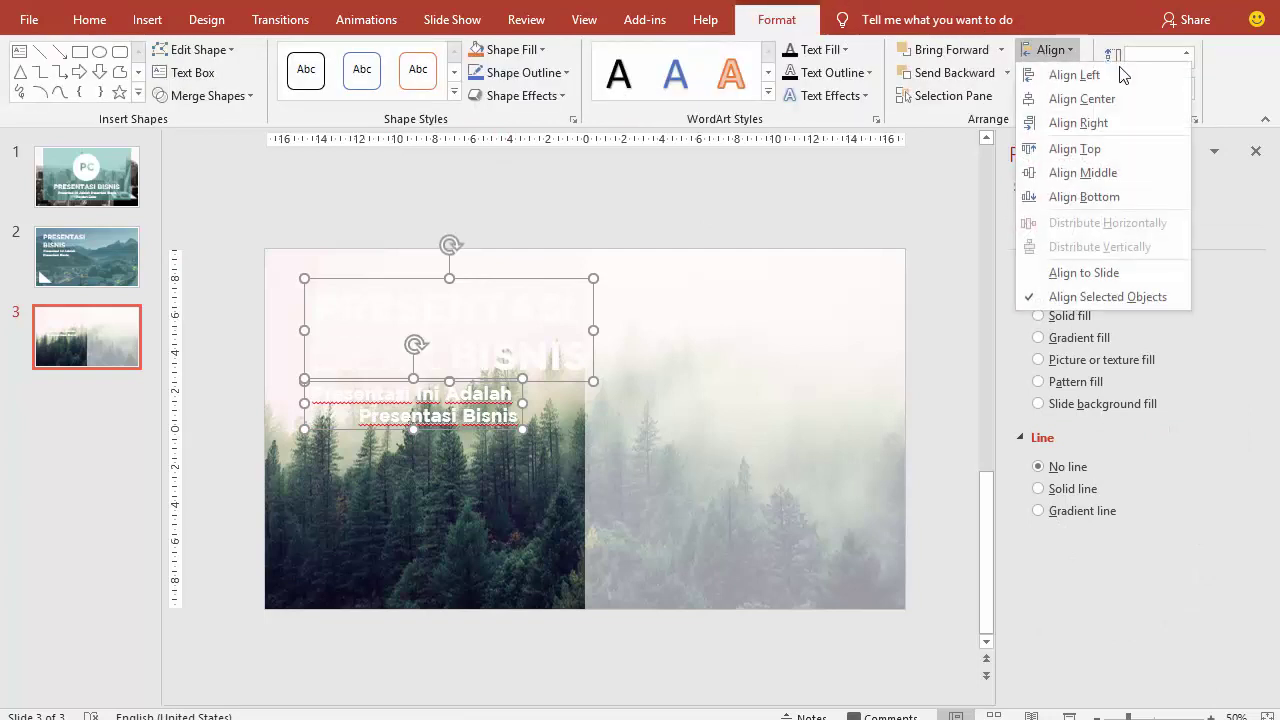
{"action": "left_click", "coordinate": [1078, 122]}
{"action": "left_click_drag", "start_coordinate": [573, 282], "coordinate": [853, 299]}
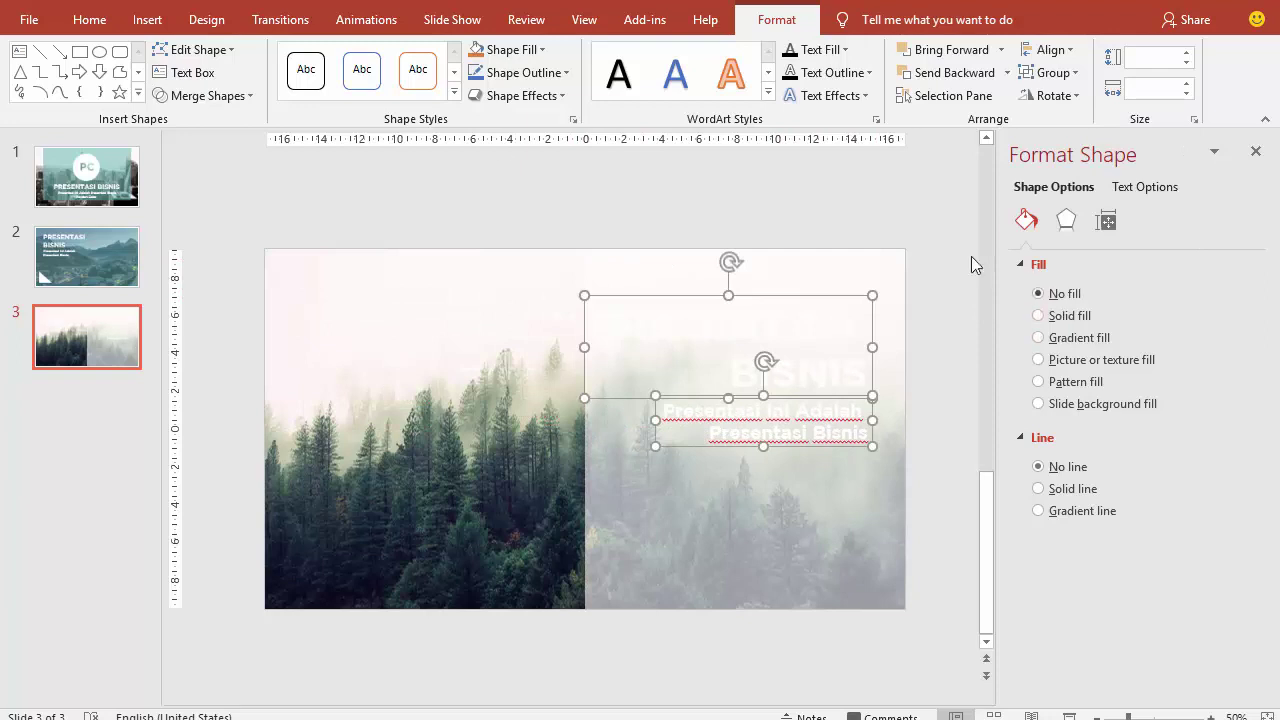
Colour the title and subtitle in the recent teal.
{"action": "left_click", "coordinate": [92, 20]}
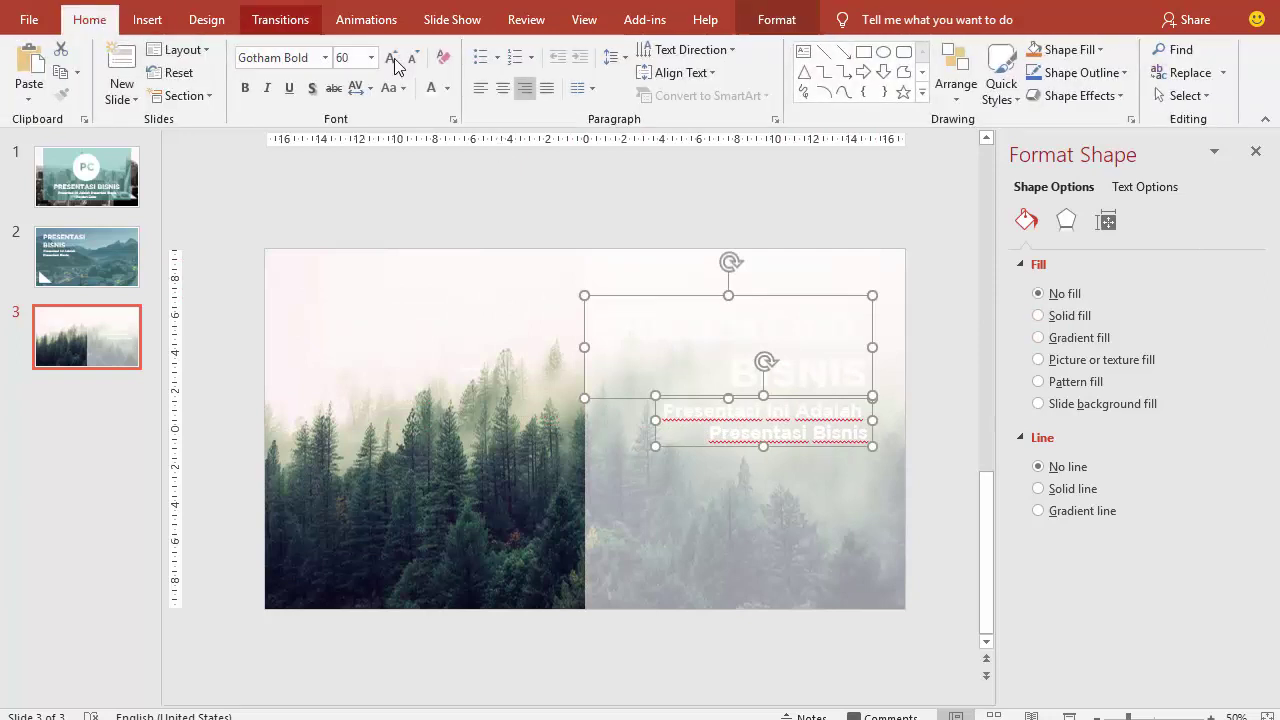
{"action": "left_click", "coordinate": [448, 89]}
{"action": "left_click", "coordinate": [432, 285]}
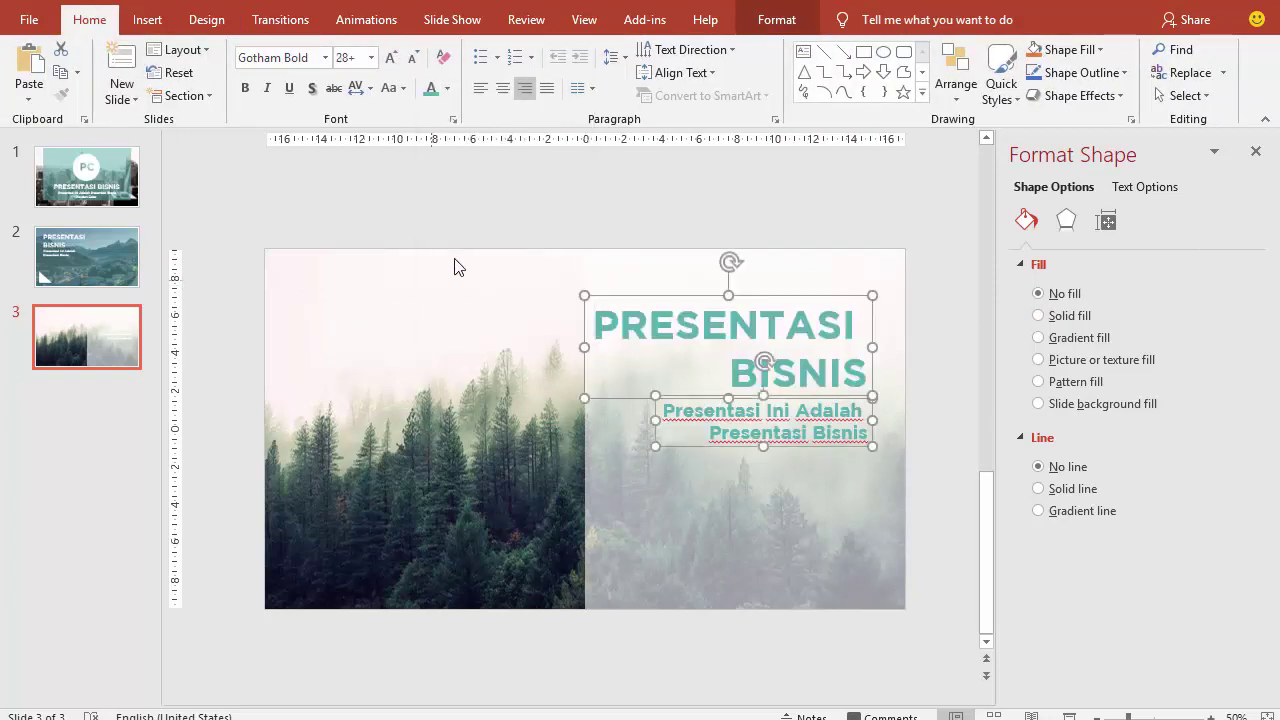
{"action": "left_click", "coordinate": [472, 188]}
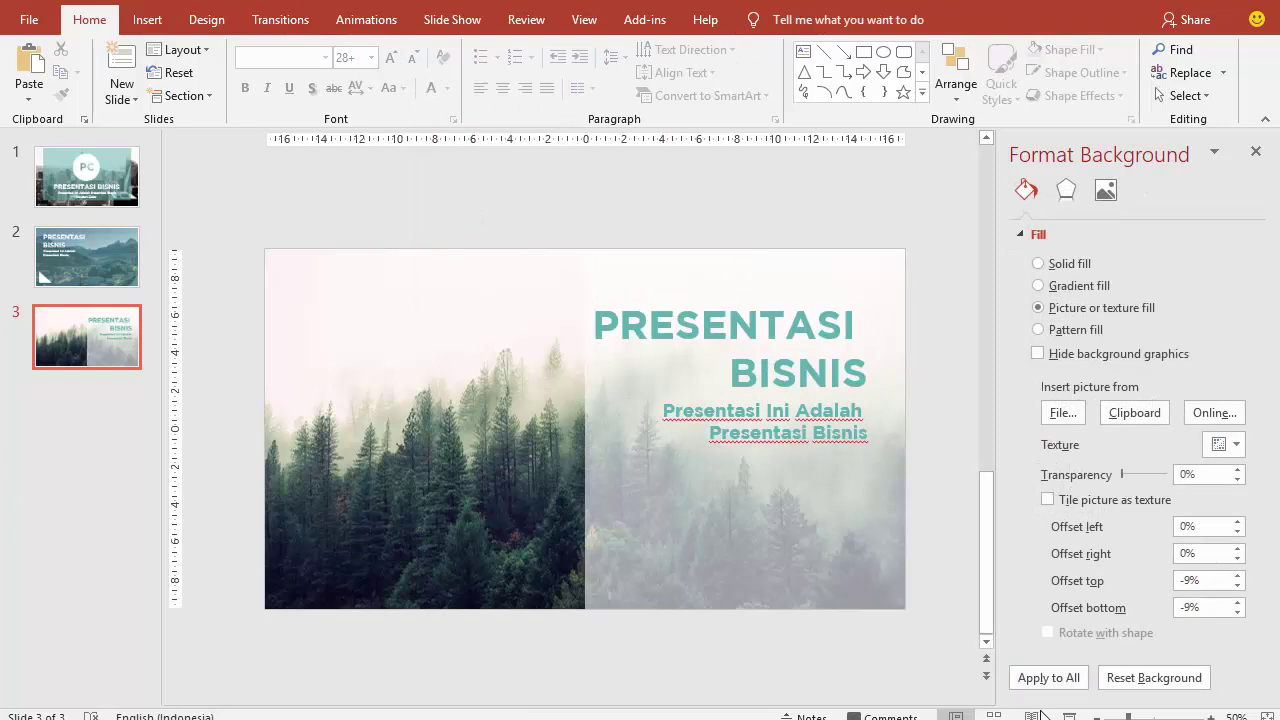
Set the slide 3 subtitle font to Montserrat.
{"action": "left_click", "coordinate": [842, 432]}
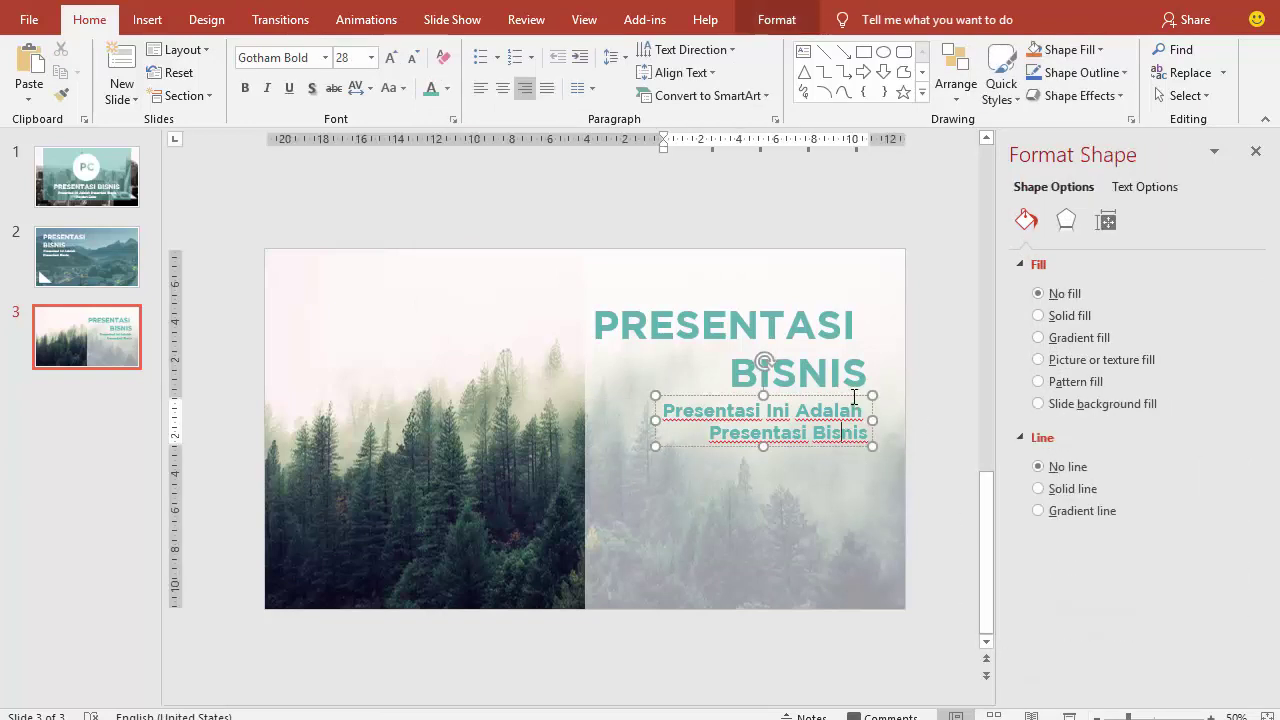
{"action": "left_click", "coordinate": [854, 396]}
{"action": "left_click", "coordinate": [311, 58]}
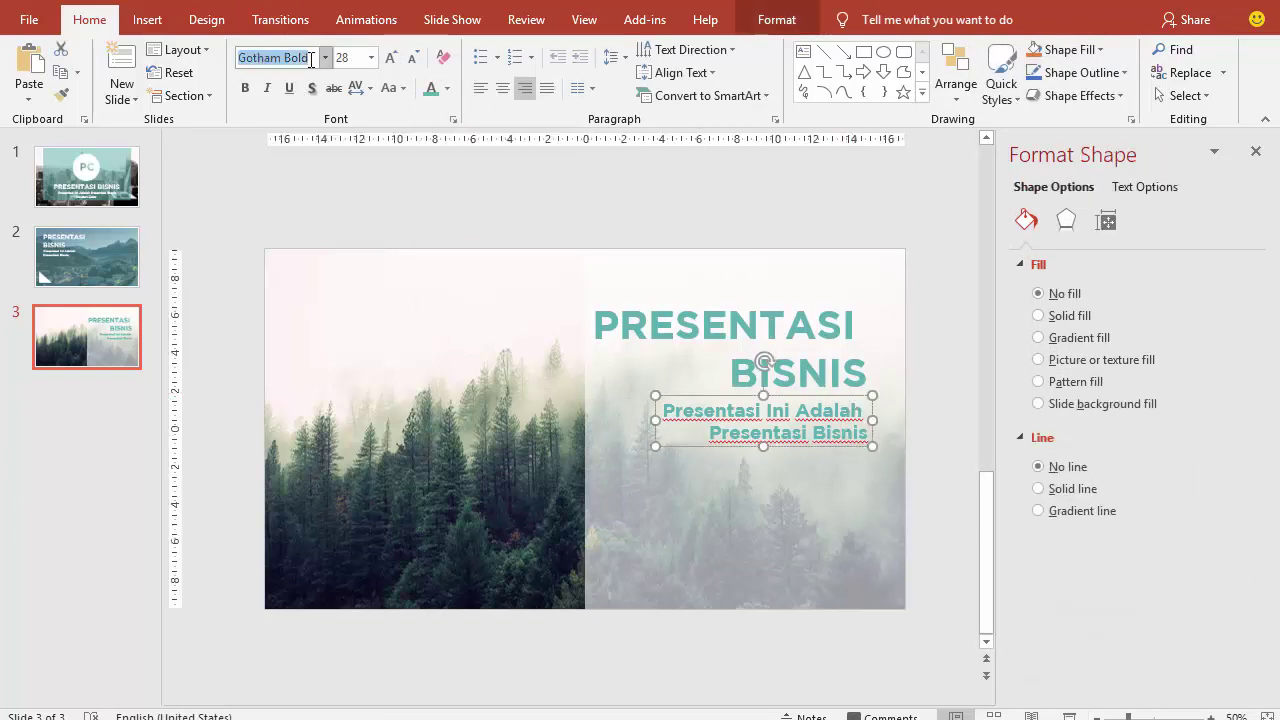
{"action": "type", "text": "Montserrat"}
{"action": "key", "text": "Return"}
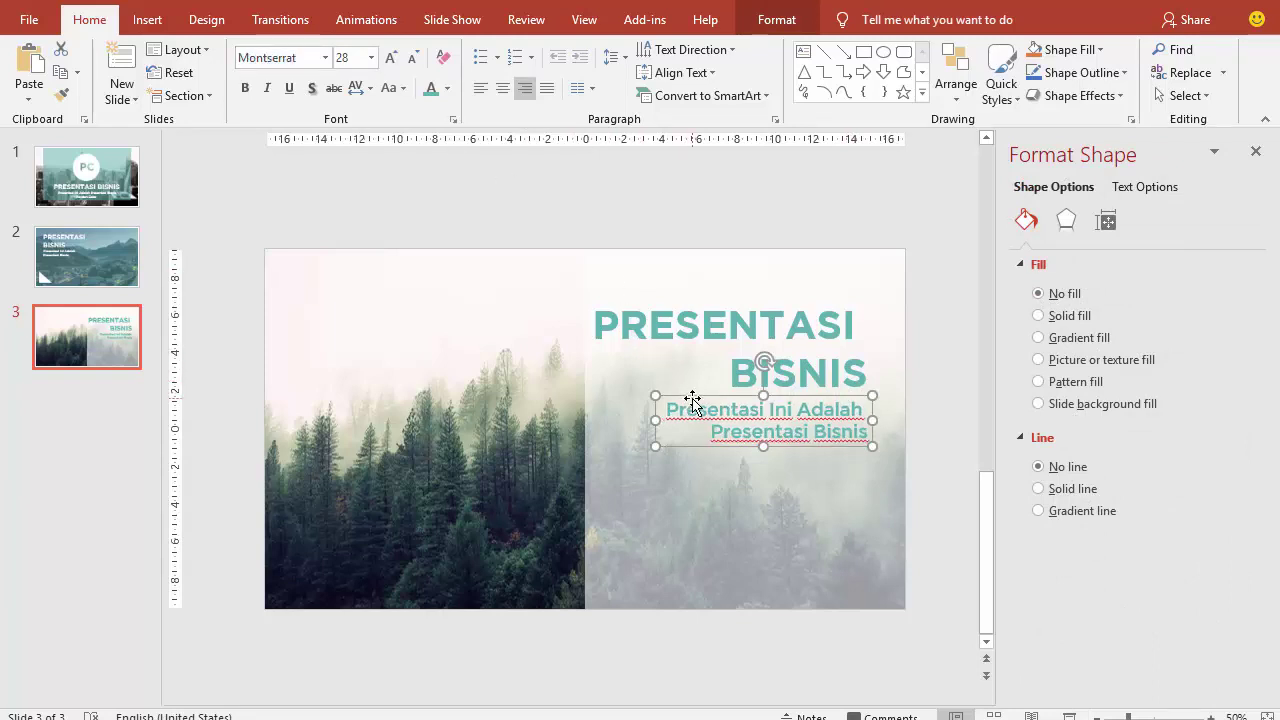
Nudge the subtitle lower, delete the trailing space after 'Adalah', and preview slide 3 full-screen.
{"action": "left_click_drag", "start_coordinate": [692, 401], "coordinate": [692, 415]}
{"action": "left_click", "coordinate": [868, 425]}
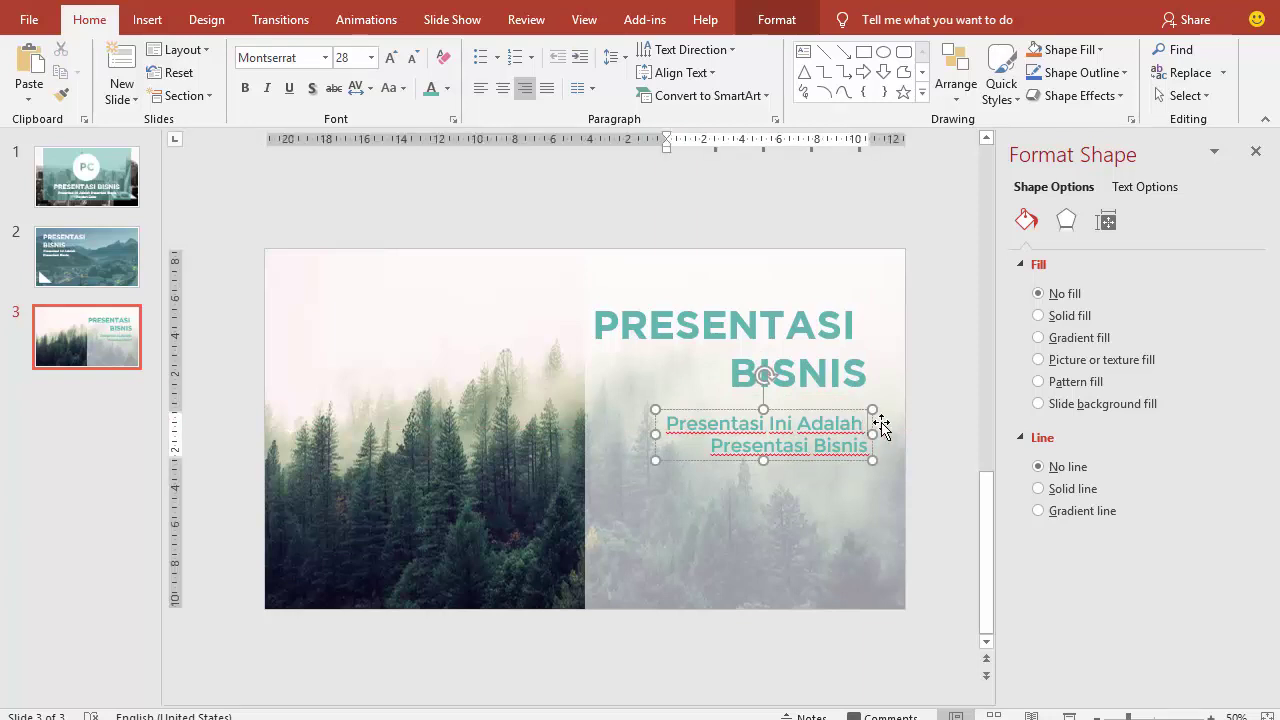
{"action": "key", "text": "BackSpace"}
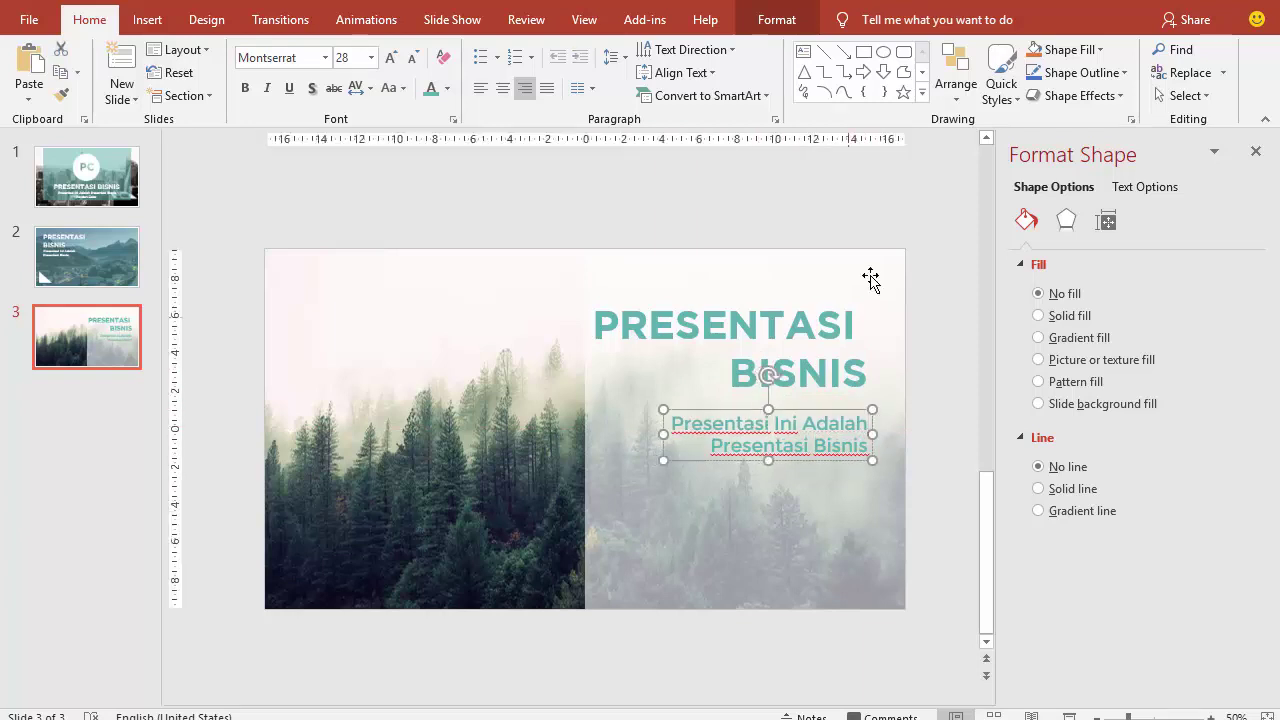
{"action": "left_click", "coordinate": [874, 222]}
{"action": "left_click", "coordinate": [1067, 714]}
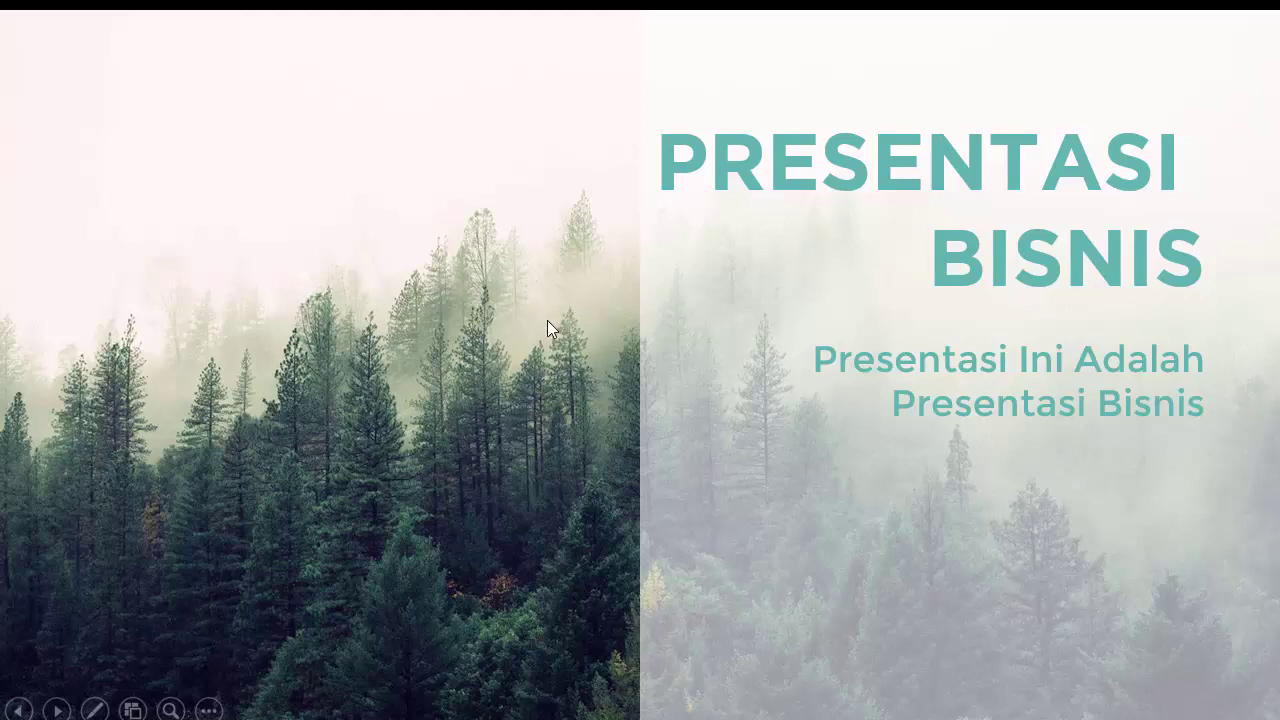
{"action": "key", "text": "Escape"}
Add a new slide 4 and delete its title and content placeholders.
{"action": "right_click", "coordinate": [91, 408]}
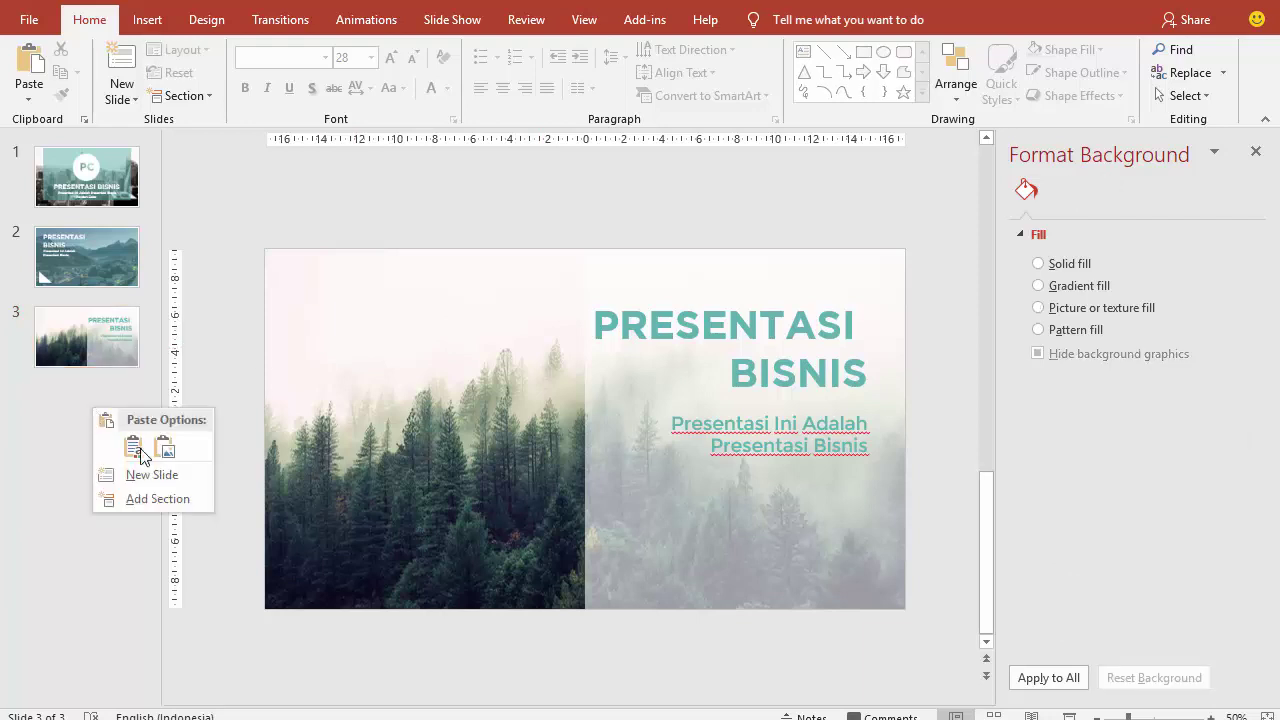
{"action": "left_click", "coordinate": [145, 475]}
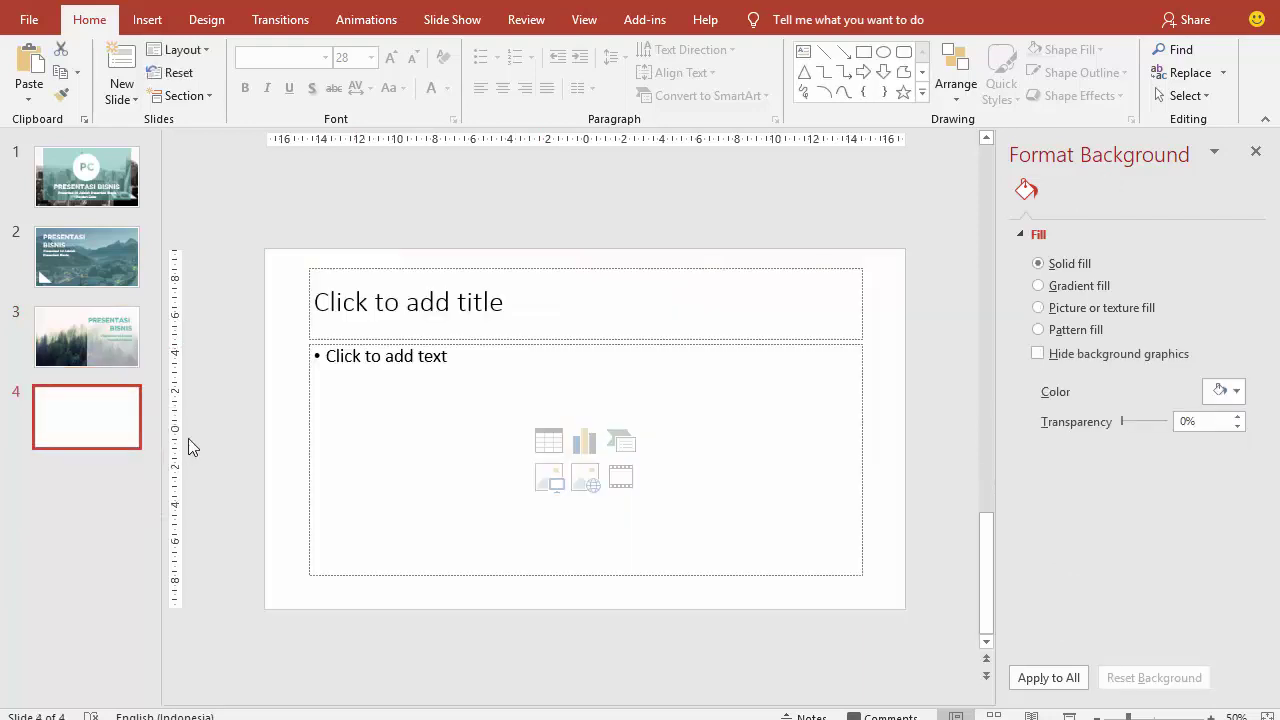
{"action": "left_click", "coordinate": [356, 268]}
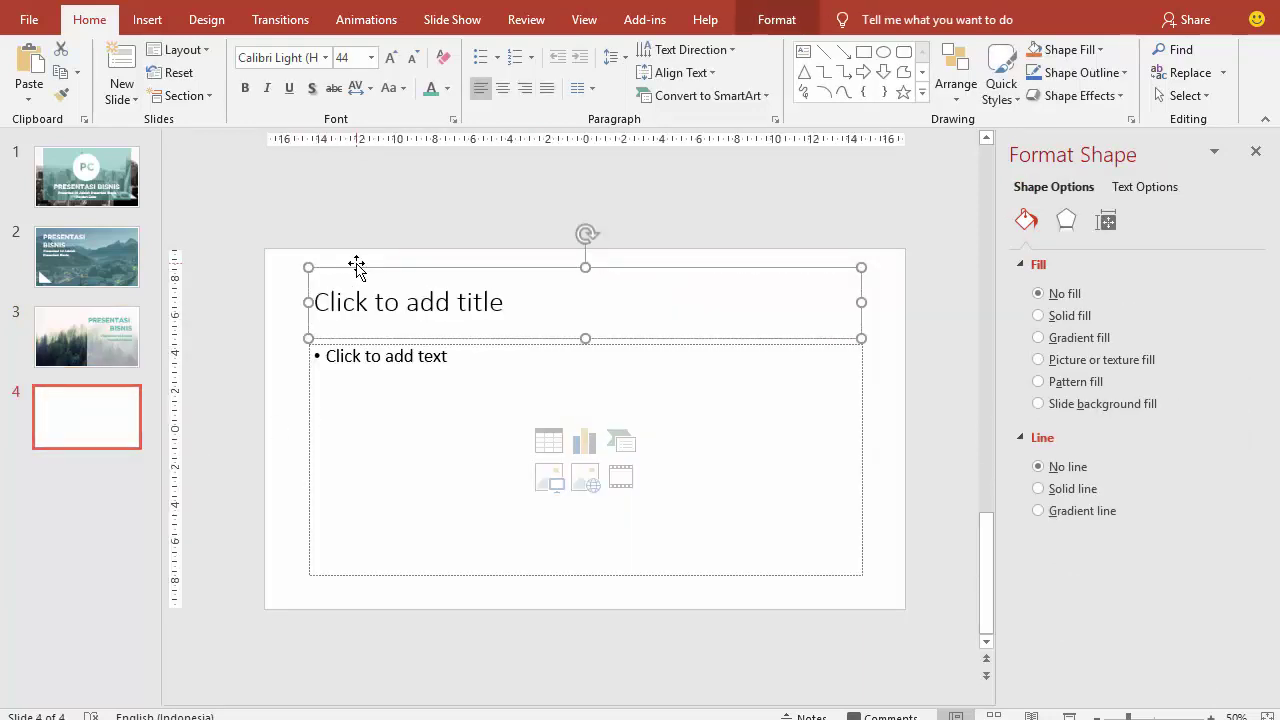
{"action": "key", "text": "Delete"}
{"action": "left_click", "coordinate": [378, 345]}
{"action": "key", "text": "Delete"}
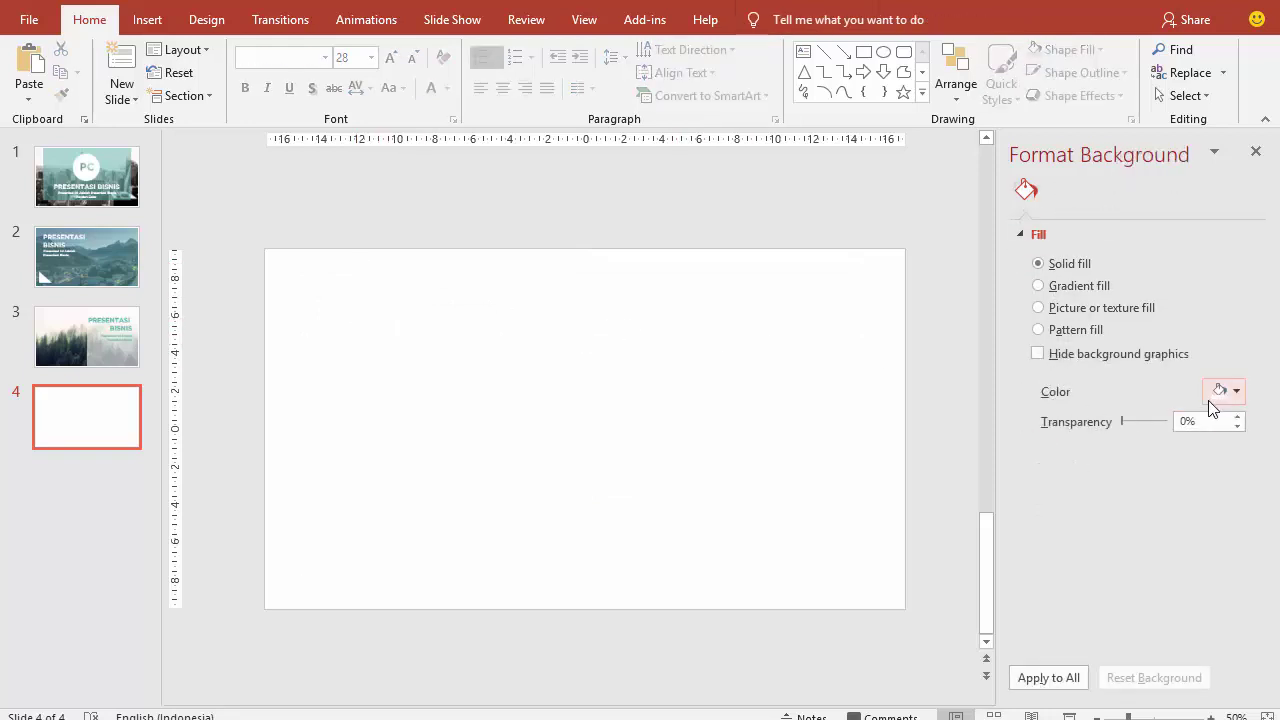
Fill slide 4's background with the pier photo pexels-photo-395196.
{"action": "left_click", "coordinate": [1088, 309]}
{"action": "left_click", "coordinate": [1077, 419]}
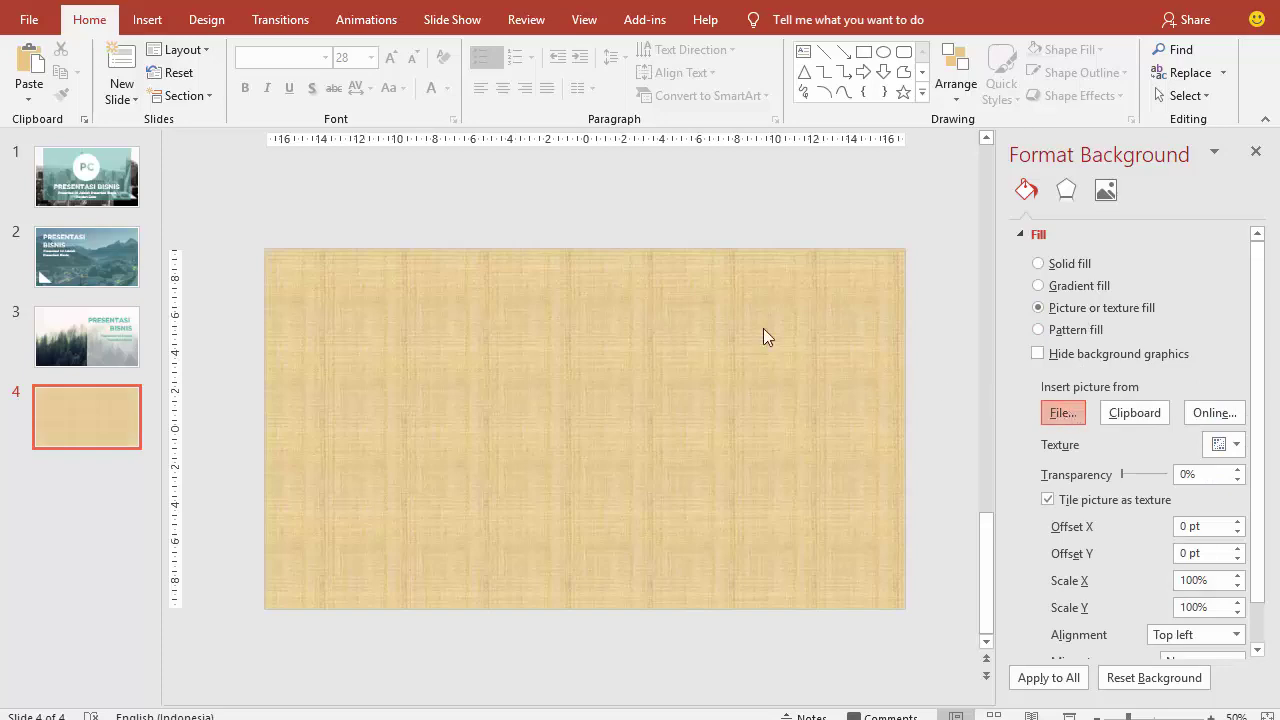
{"action": "left_click_drag", "start_coordinate": [830, 177], "coordinate": [838, 268]}
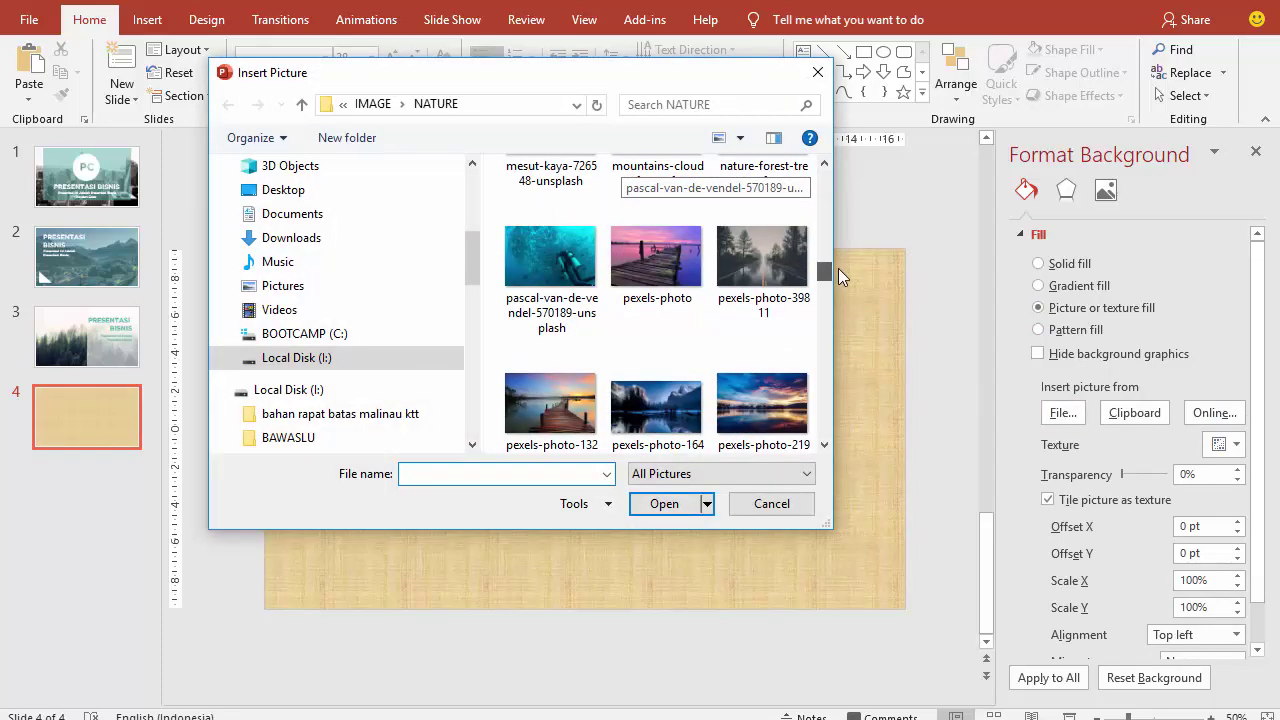
{"action": "left_click_drag", "start_coordinate": [838, 268], "coordinate": [838, 273]}
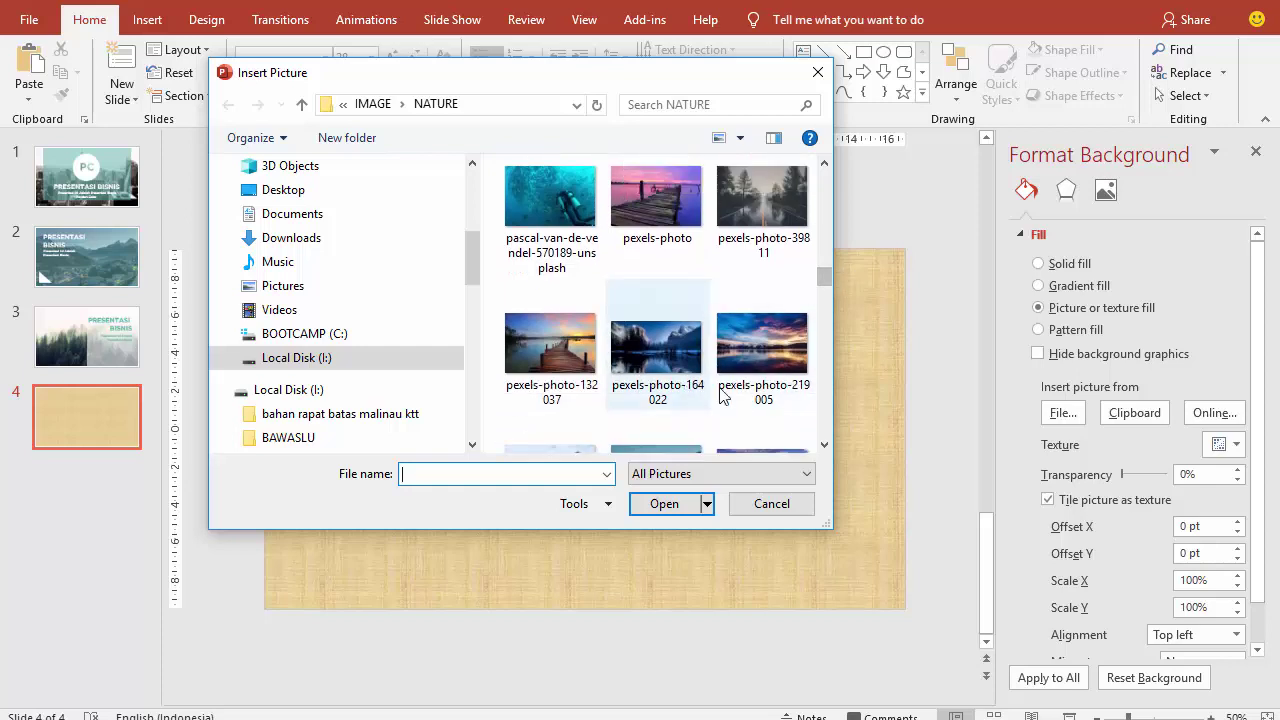
{"action": "scroll", "coordinate": [760, 370], "scroll_direction": "down", "scroll_amount": 2}
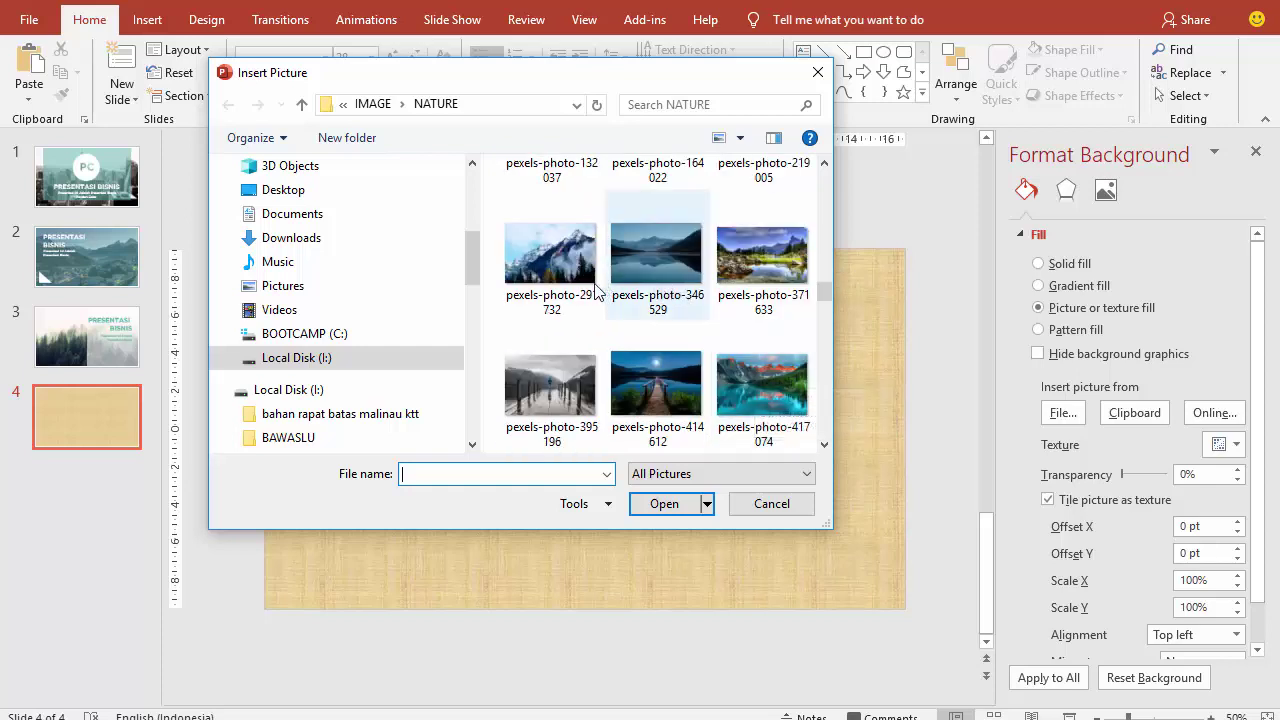
{"action": "scroll", "coordinate": [600, 285], "scroll_direction": "down", "scroll_amount": 1}
{"action": "left_click", "coordinate": [595, 278]}
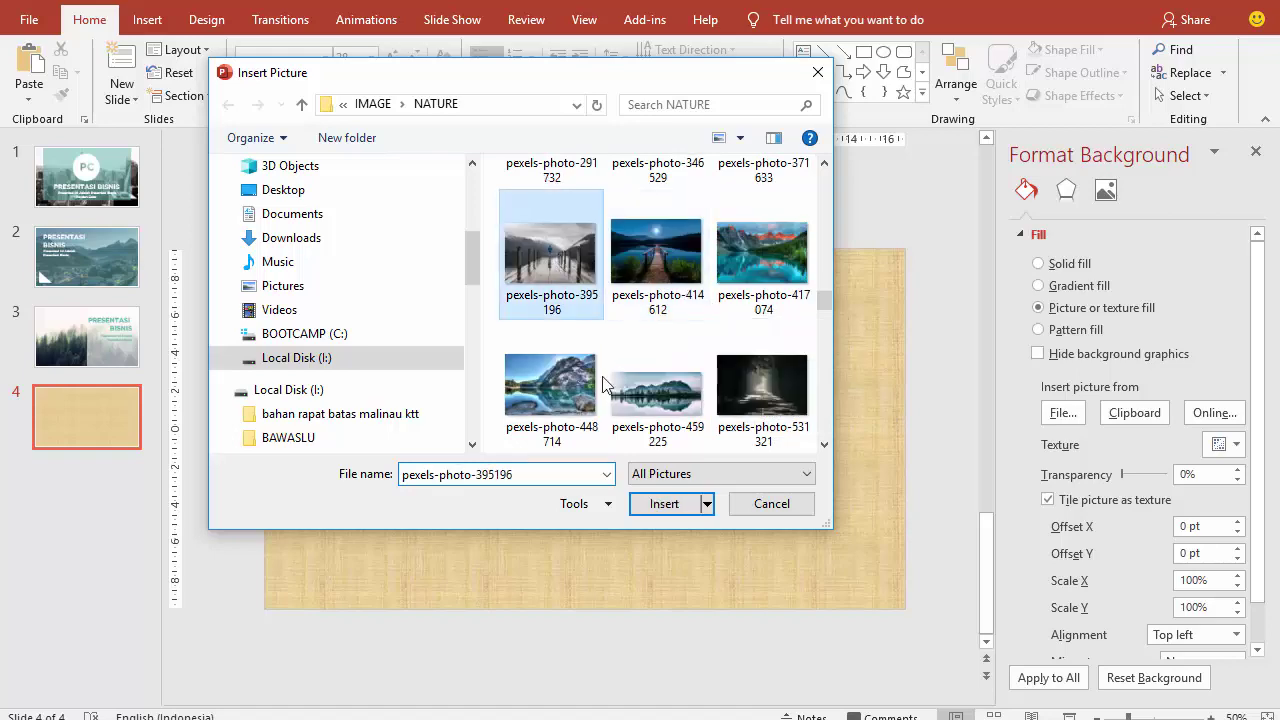
{"action": "left_click", "coordinate": [664, 503]}
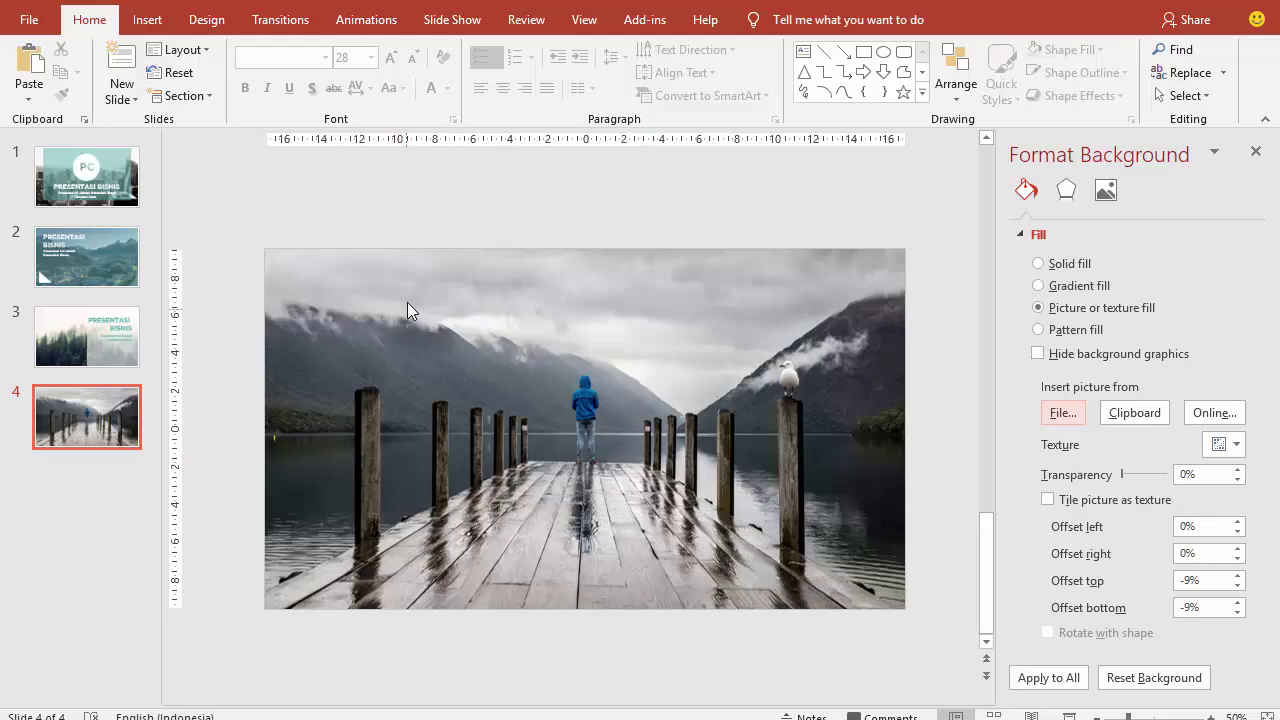
Draw a blue rectangle on slide 4's left side, extending it up toward the top.
{"action": "left_click", "coordinate": [147, 19]}
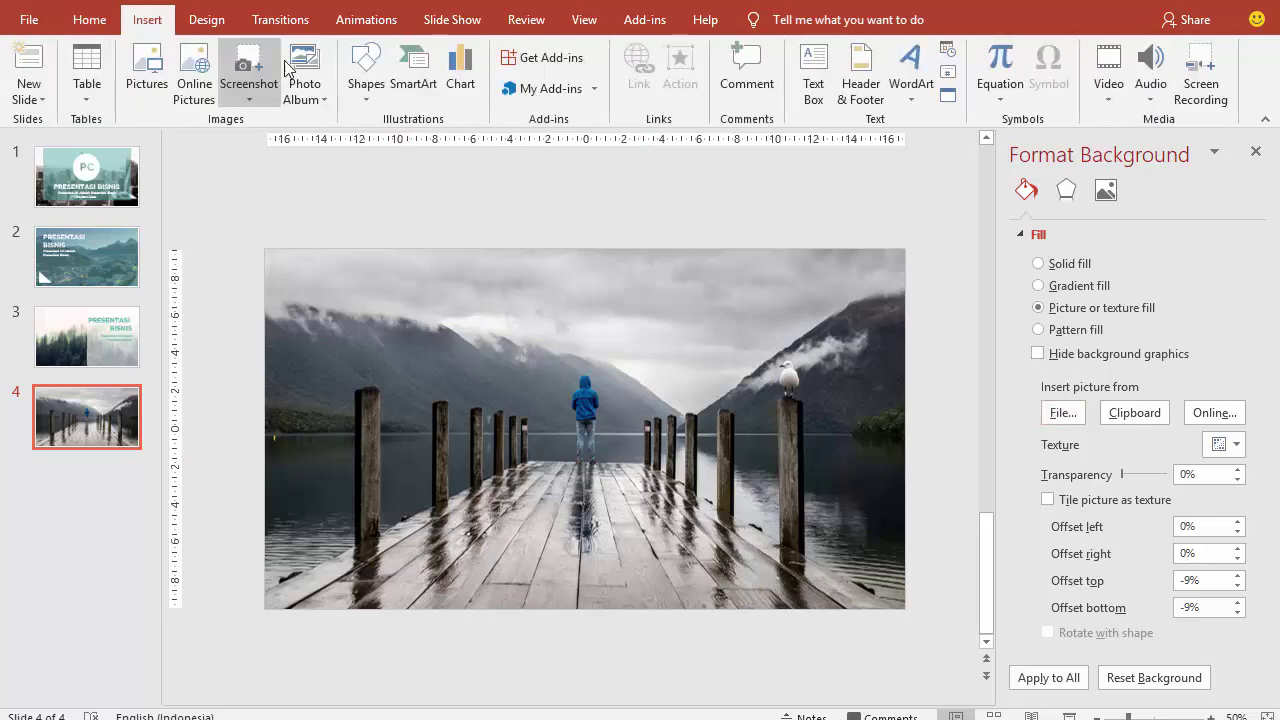
{"action": "left_click", "coordinate": [366, 70]}
{"action": "left_click", "coordinate": [408, 148]}
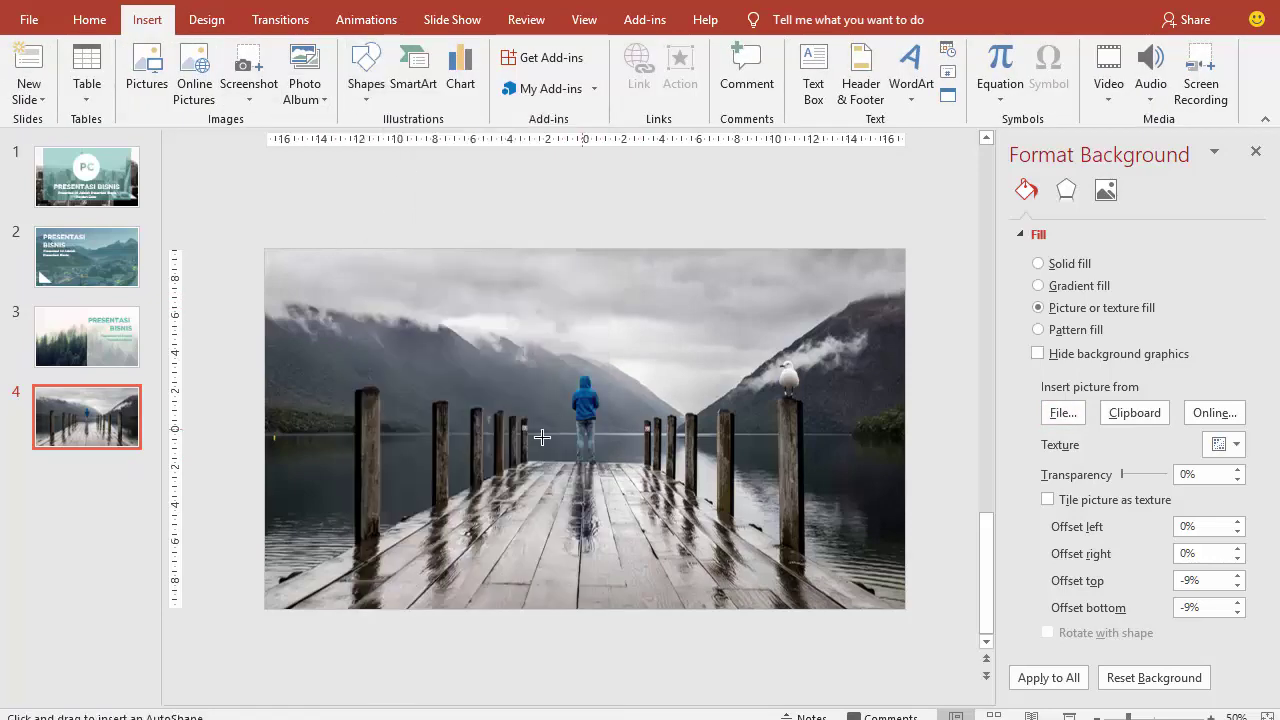
{"action": "left_click_drag", "start_coordinate": [266, 394], "coordinate": [434, 608]}
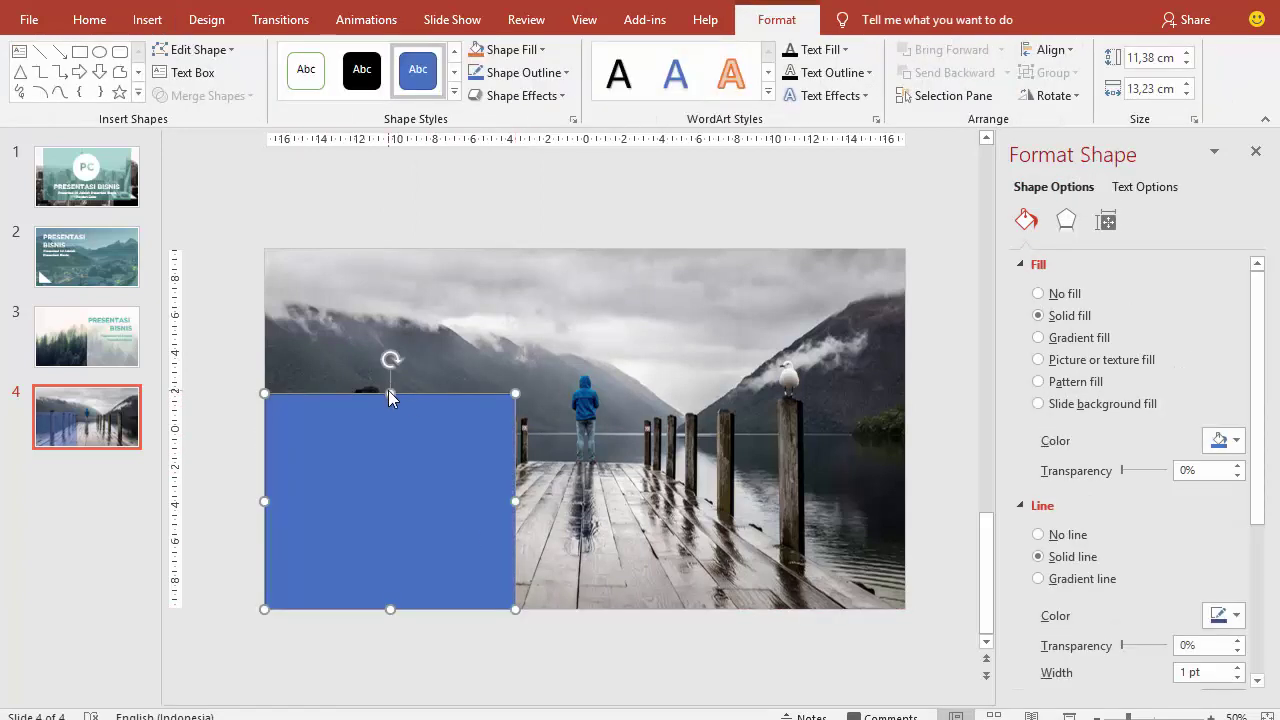
{"action": "mouse_move", "coordinate": [390, 394]}
{"action": "left_mouse_down"}
{"action": "mouse_move", "coordinate": [378, 300]}
{"action": "mouse_move", "coordinate": [390, 278]}
{"action": "left_mouse_up"}
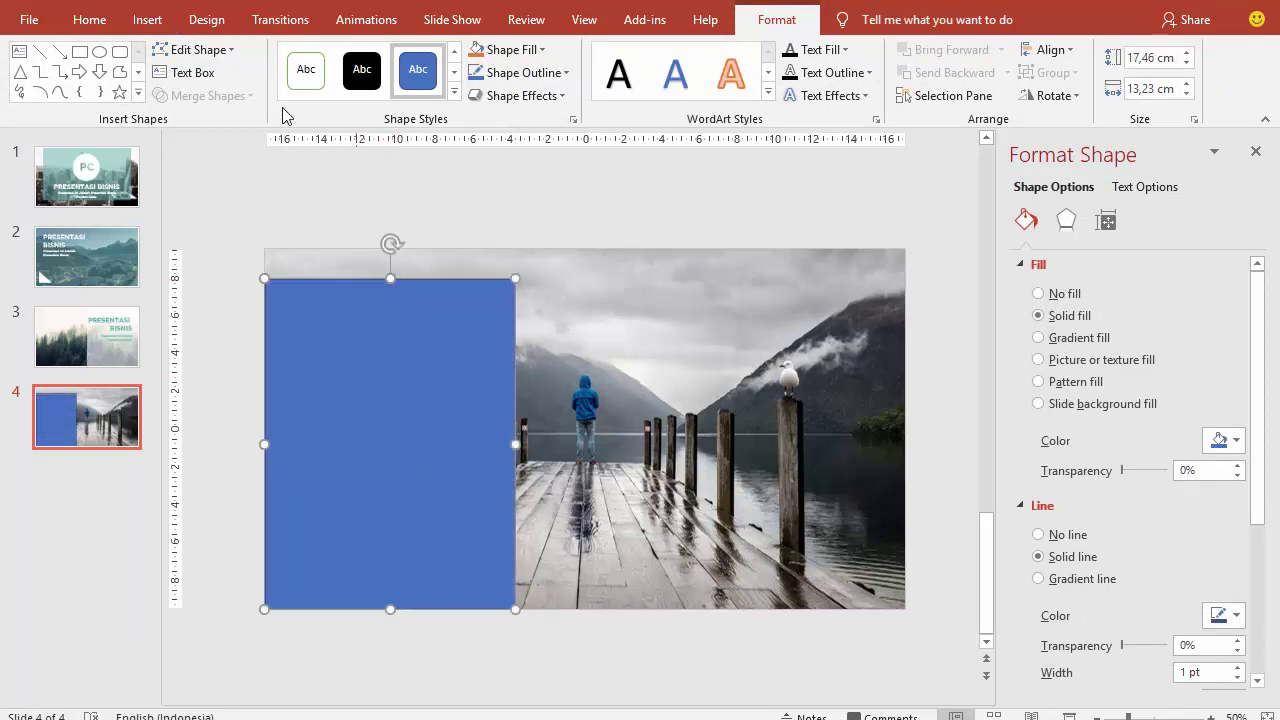
Draw a closed freeform polygon over the rectangle's upper-right area.
{"action": "left_click", "coordinate": [147, 20]}
{"action": "left_click", "coordinate": [381, 100]}
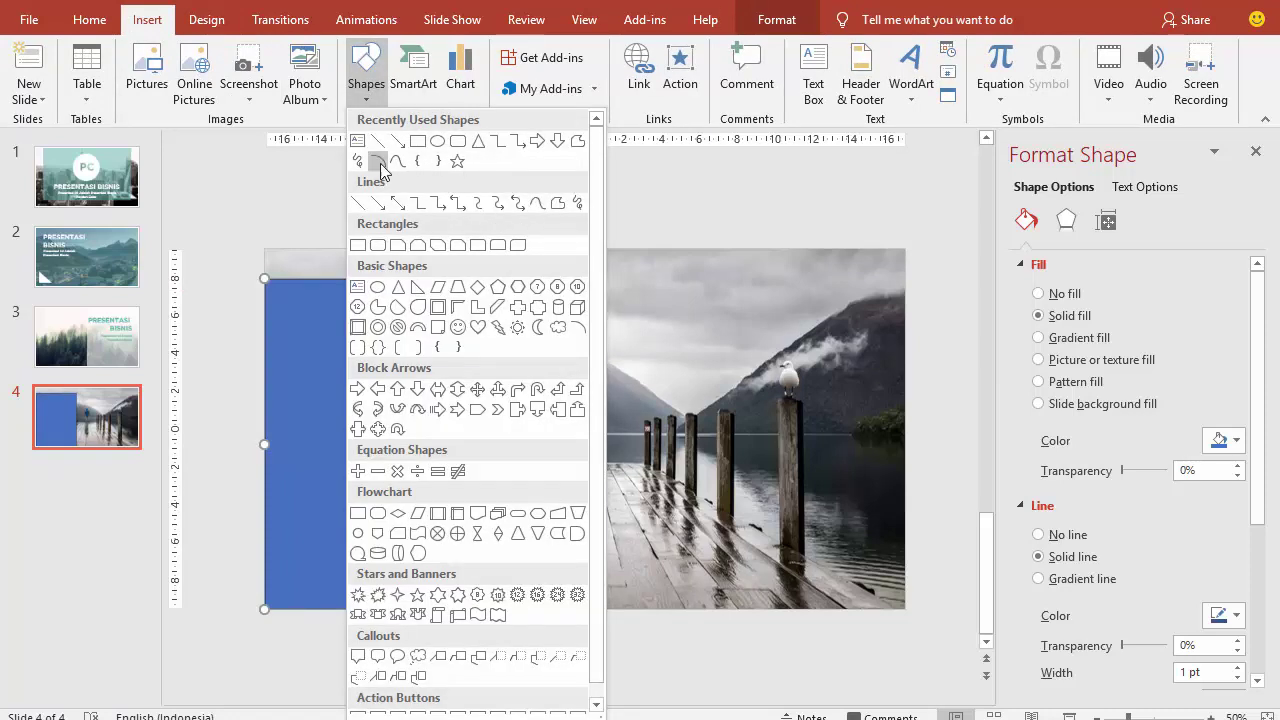
{"action": "left_click", "coordinate": [577, 141]}
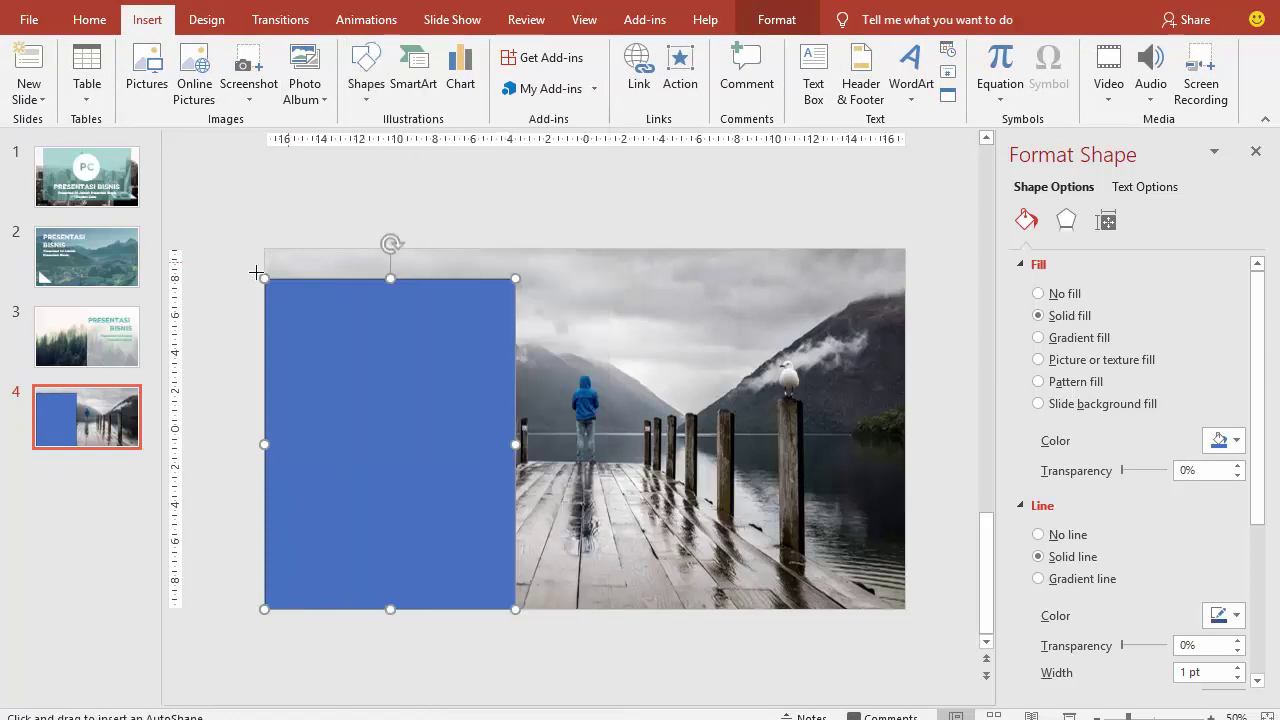
{"action": "left_click_drag", "start_coordinate": [245, 271], "coordinate": [516, 632]}
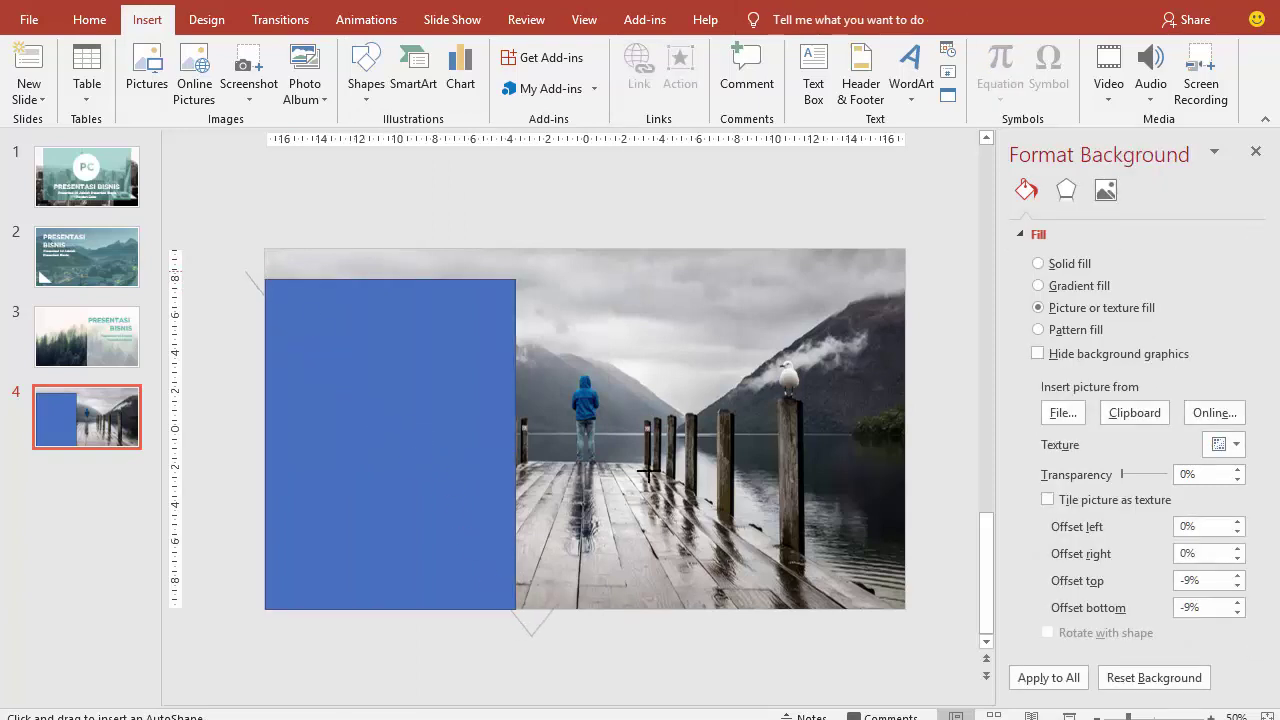
{"action": "left_click", "coordinate": [636, 246]}
{"action": "left_click", "coordinate": [400, 188]}
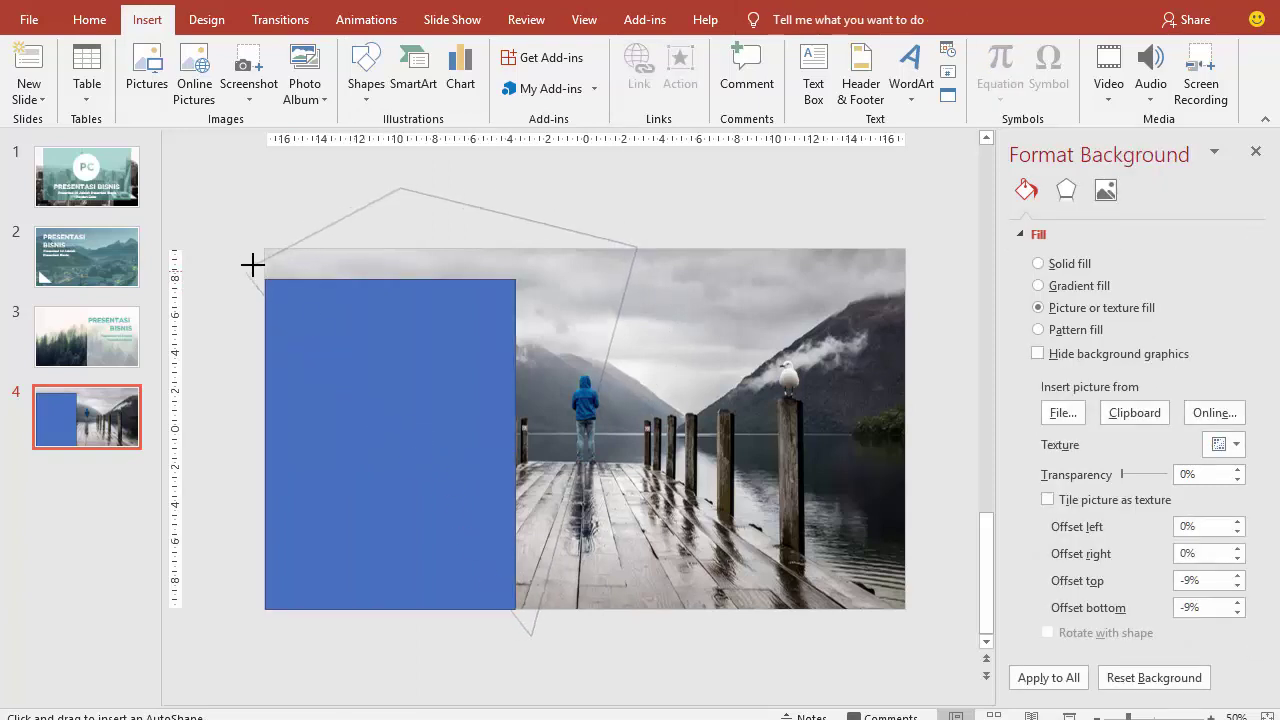
{"action": "left_click", "coordinate": [246, 268]}
Subtract the freeform from the rectangle and remove the resulting wedge's outline.
{"action": "left_click", "coordinate": [292, 457]}
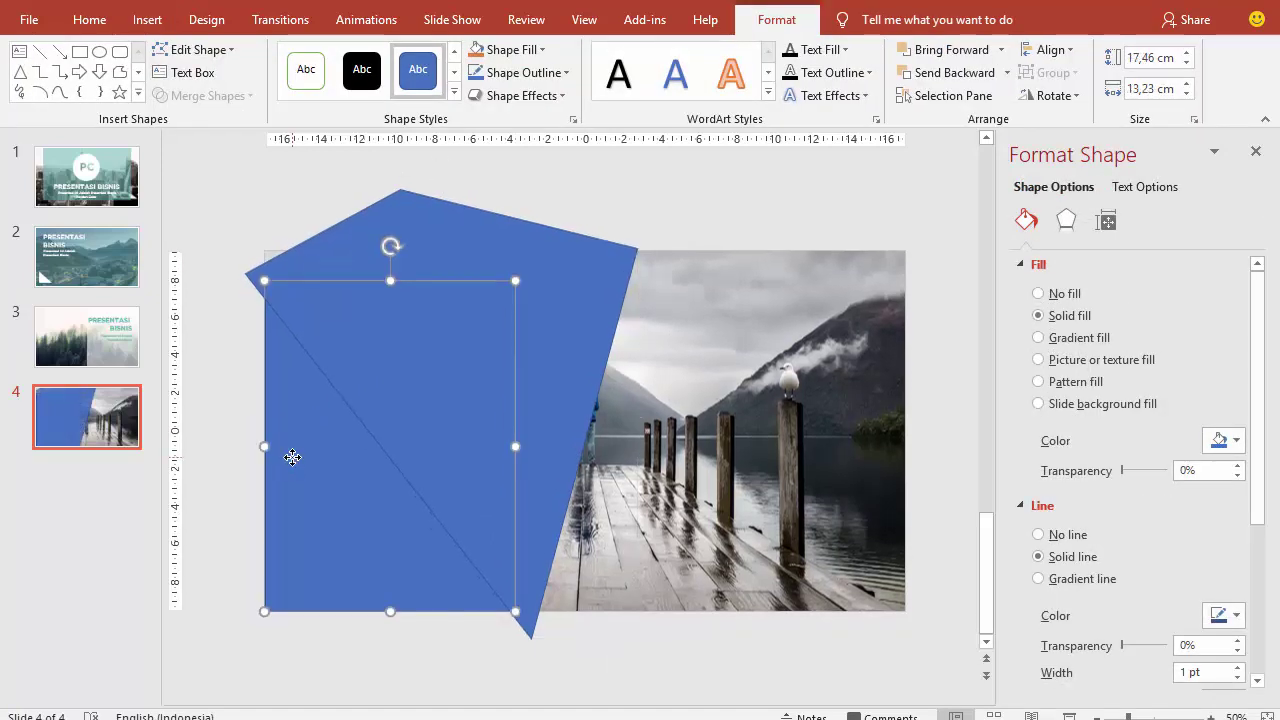
{"action": "left_click", "coordinate": [472, 231], "text": "shift"}
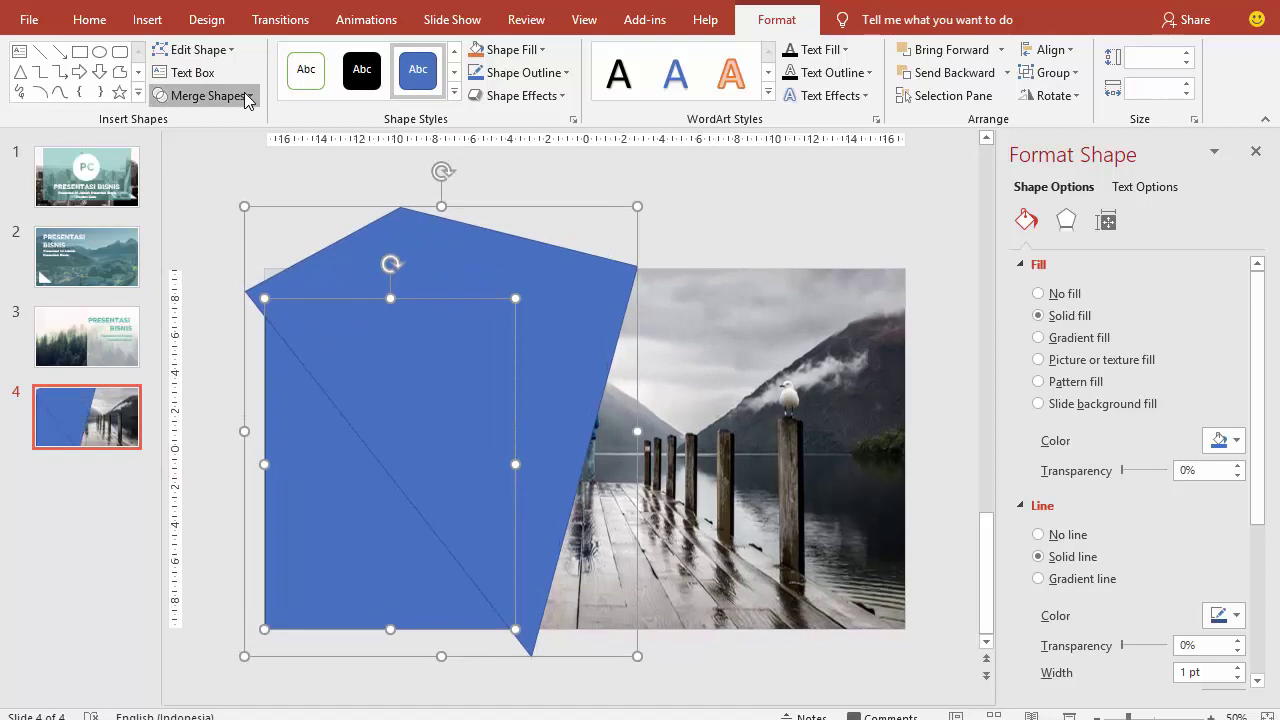
{"action": "left_click", "coordinate": [203, 95]}
{"action": "left_click", "coordinate": [217, 215]}
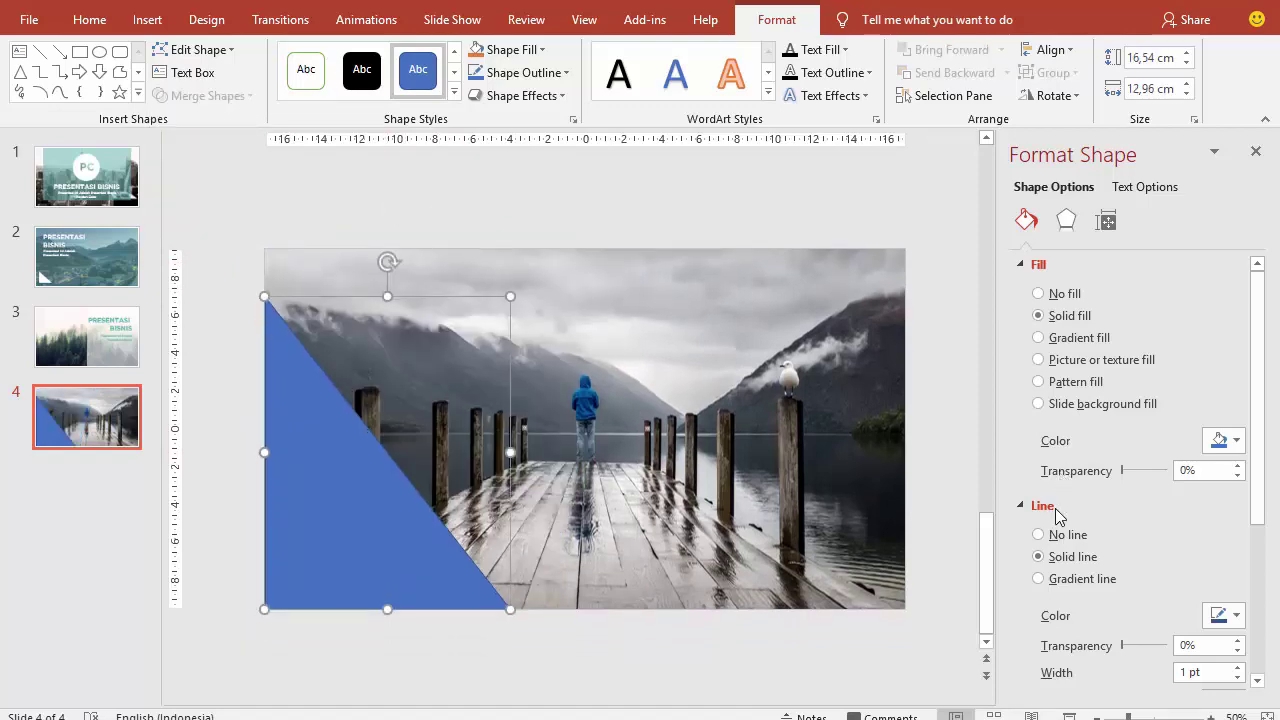
{"action": "left_click", "coordinate": [1054, 541]}
Copy the colour swatches from slide 1 and paste them onto slide 4.
{"action": "key", "text": "ctrl+Home"}
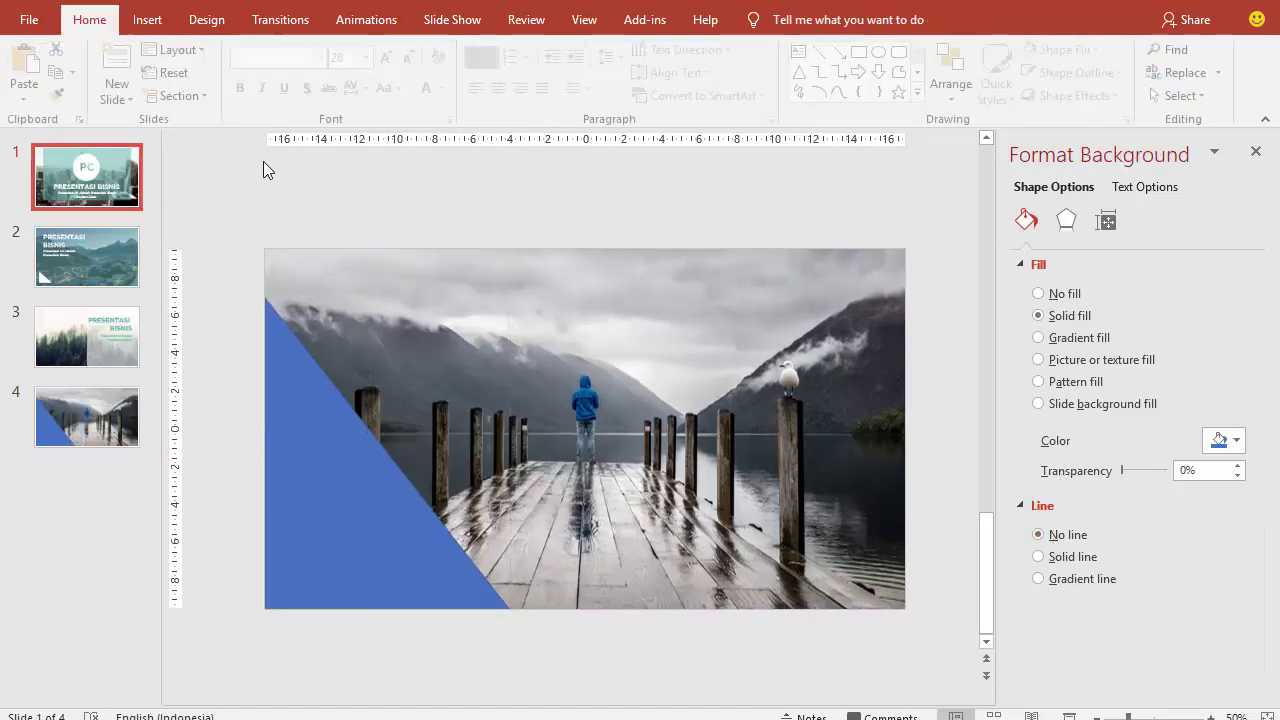
{"action": "left_click", "coordinate": [372, 214]}
{"action": "left_click", "coordinate": [401, 217], "text": "shift"}
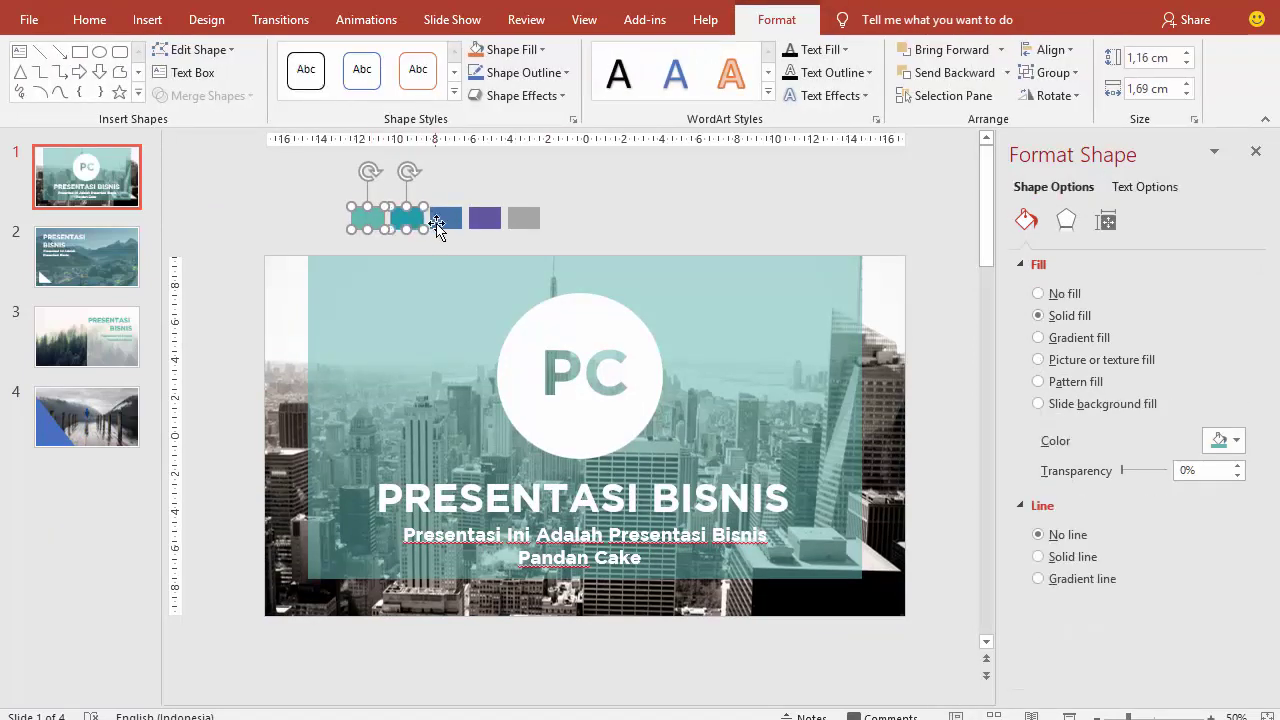
{"action": "left_click", "coordinate": [445, 218], "text": "shift"}
{"action": "left_click", "coordinate": [484, 218], "text": "shift"}
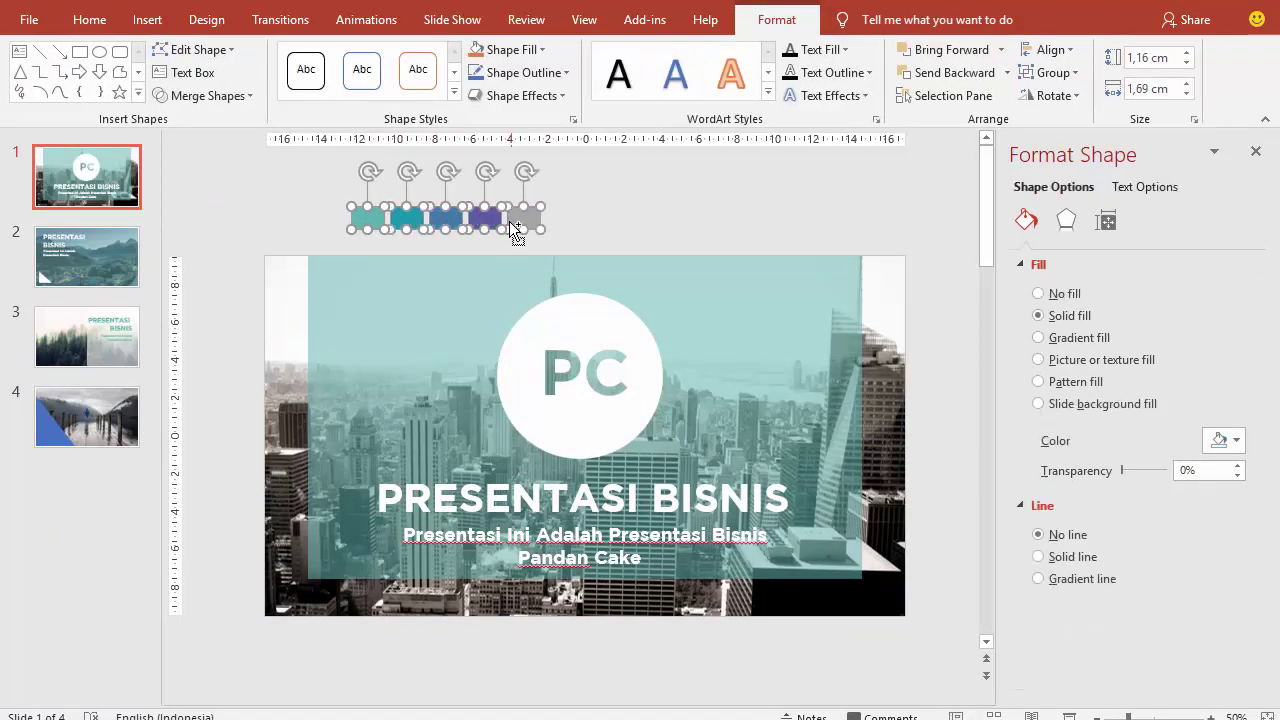
{"action": "left_click", "coordinate": [87, 416]}
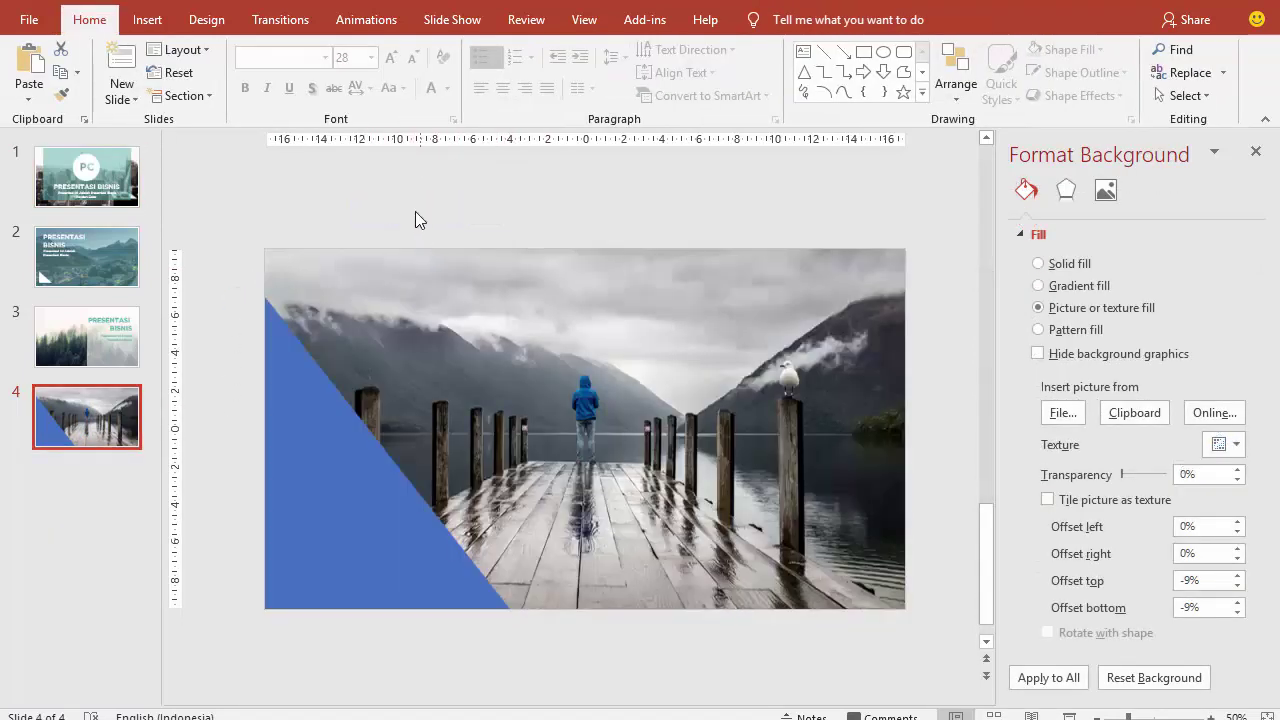
{"action": "key", "text": "ctrl+v"}
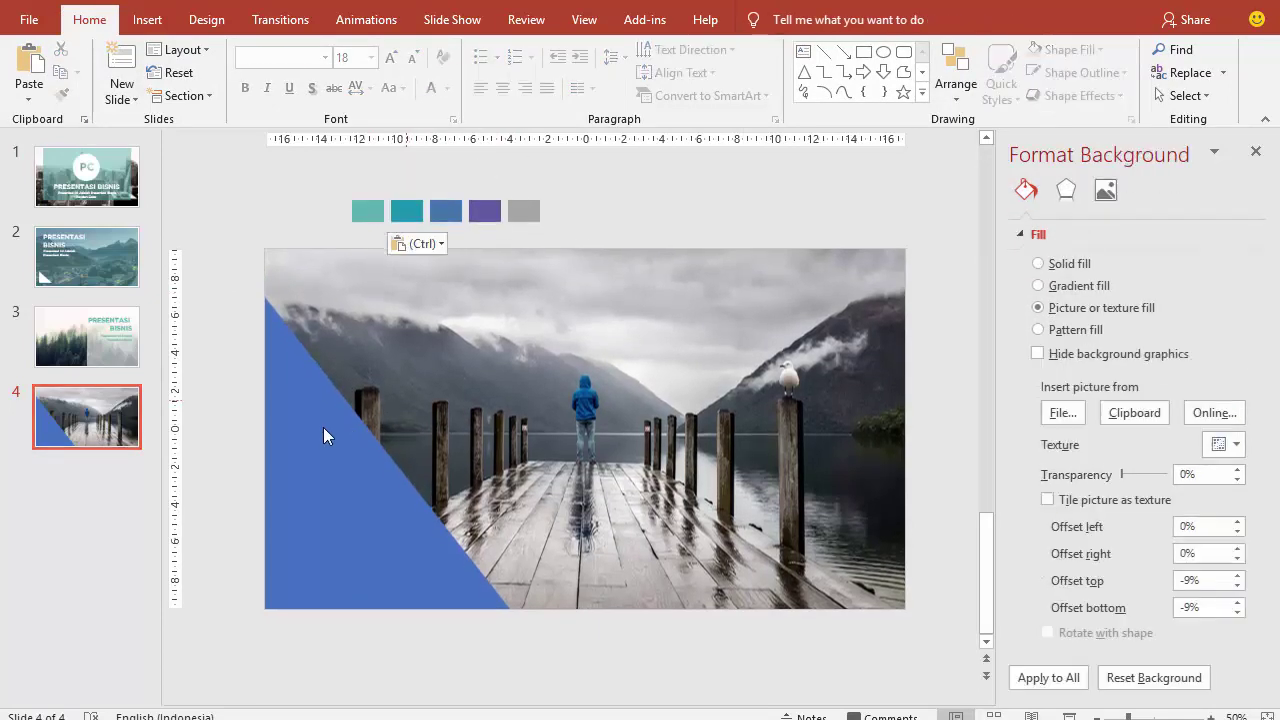
Recolour the triangle with the teal swatch using the eyedropper fill.
{"action": "left_click", "coordinate": [323, 430]}
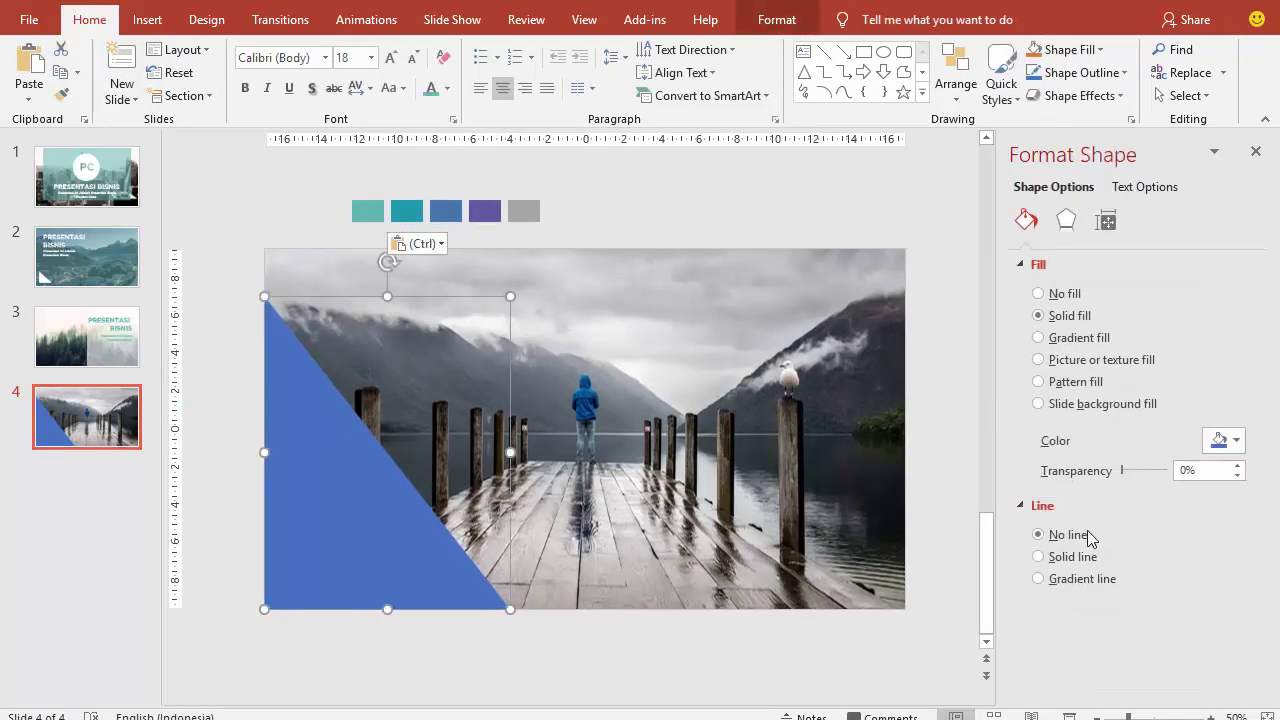
{"action": "left_click", "coordinate": [1222, 440]}
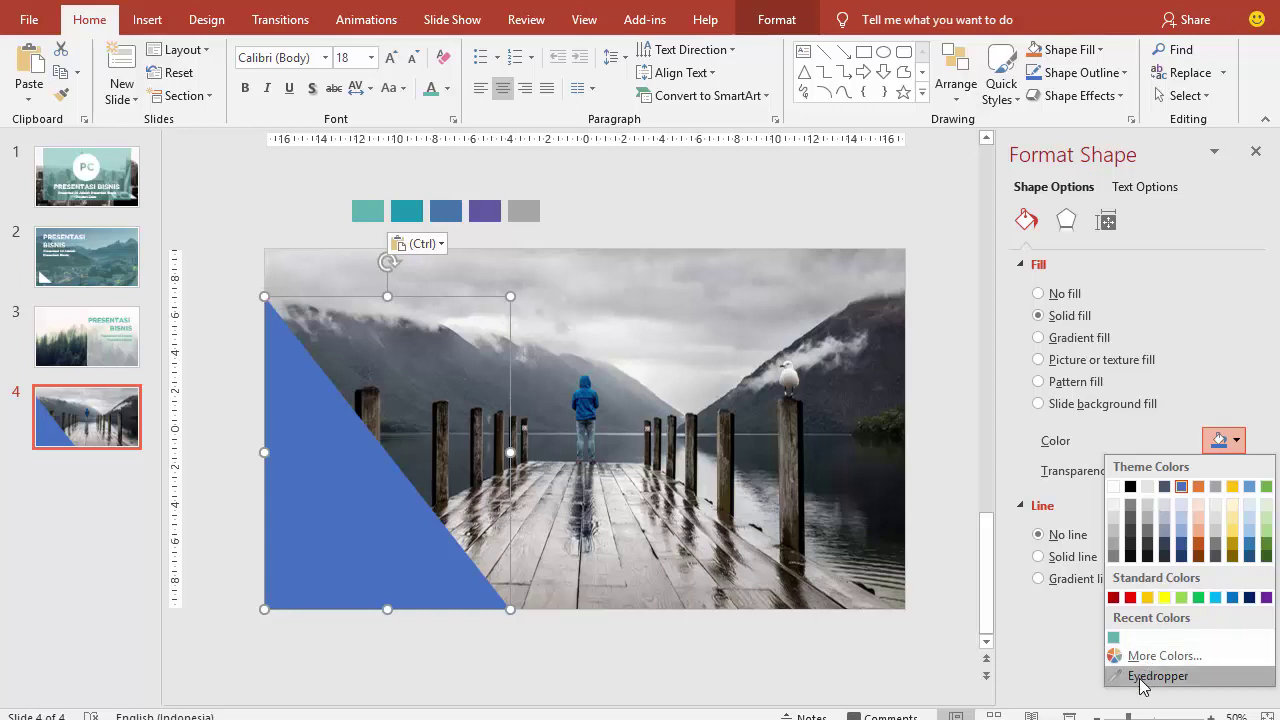
{"action": "left_click", "coordinate": [1141, 678]}
{"action": "left_click", "coordinate": [406, 211]}
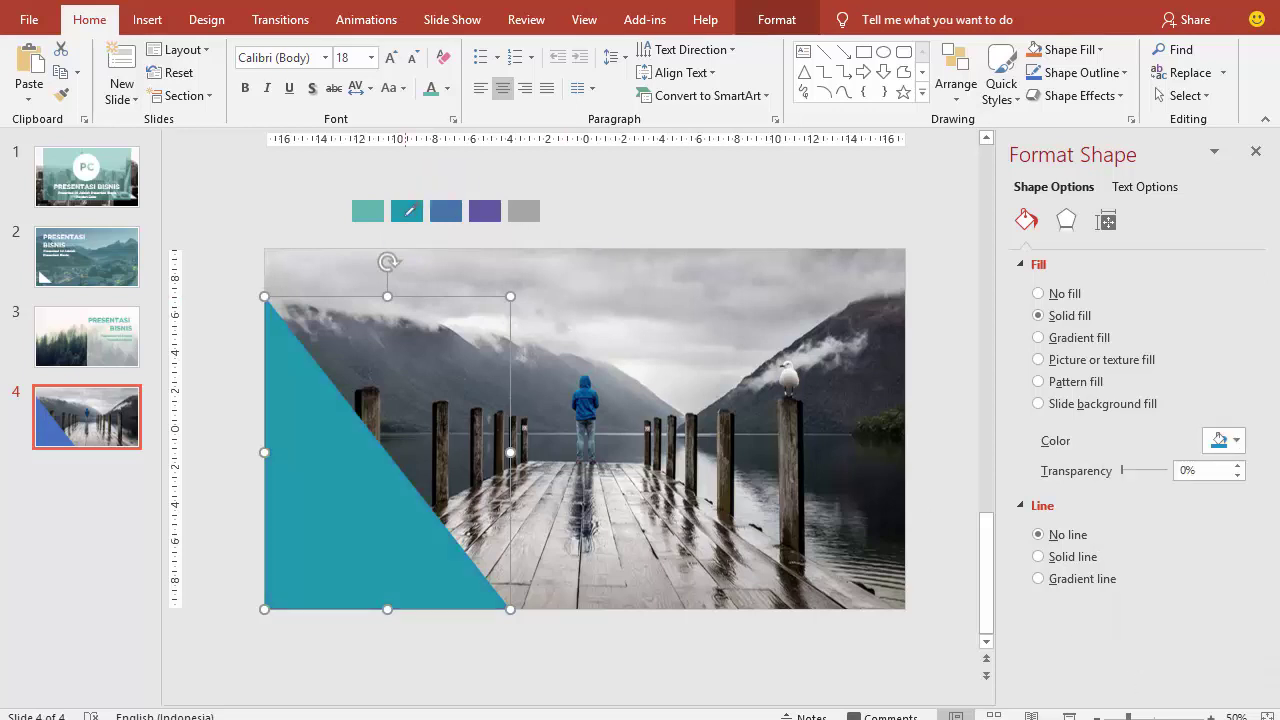
{"action": "left_click", "coordinate": [592, 174]}
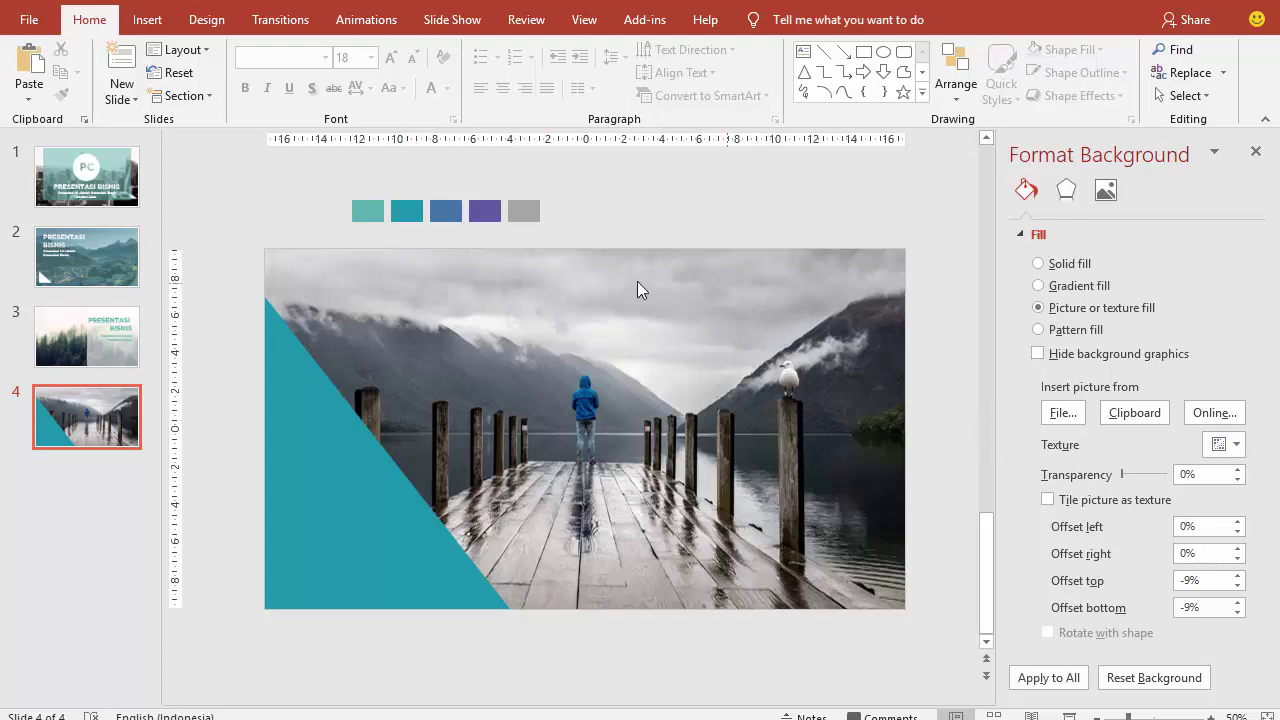
Paste the PC circle from slide 1 onto slide 4 and shrink it to a small badge.
{"action": "left_click", "coordinate": [100, 180]}
{"action": "left_click", "coordinate": [636, 350]}
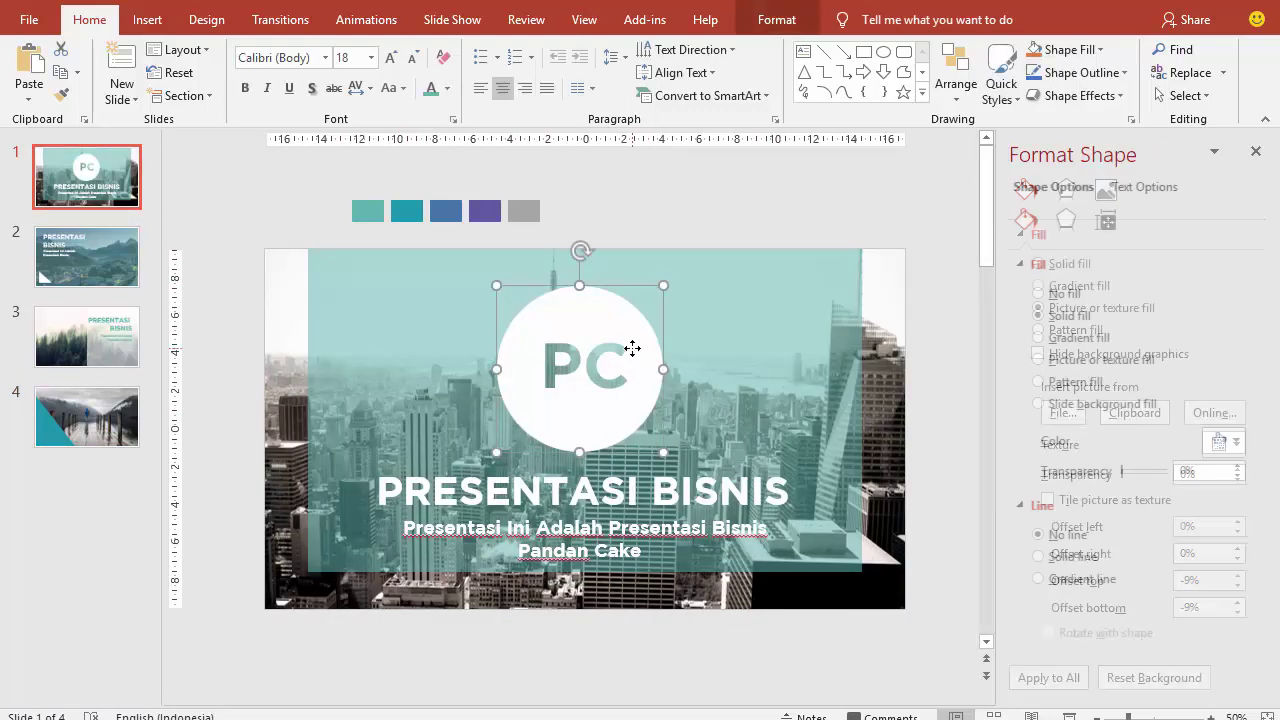
{"action": "left_click", "coordinate": [87, 416]}
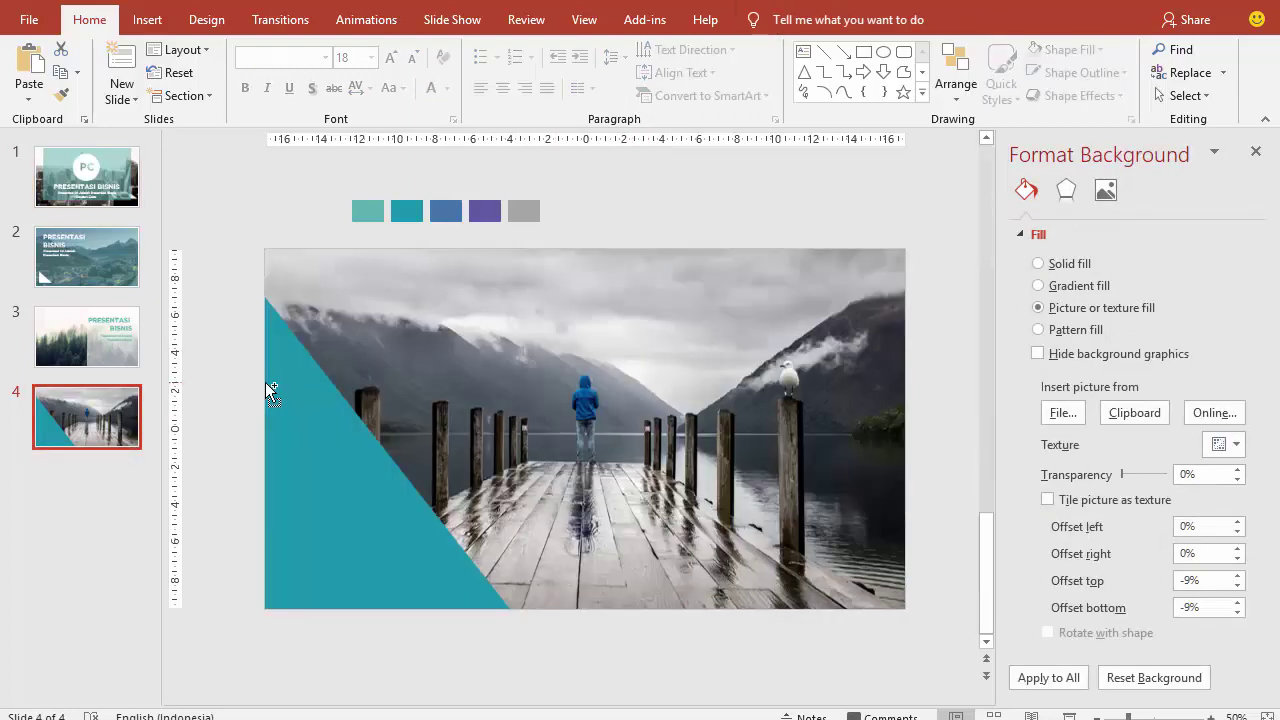
{"action": "key", "text": "ctrl+v"}
{"action": "mouse_move", "coordinate": [663, 289]}
{"action": "left_mouse_down"}
{"action": "mouse_move", "coordinate": [585, 363]}
{"action": "mouse_move", "coordinate": [372, 457]}
{"action": "left_mouse_up"}
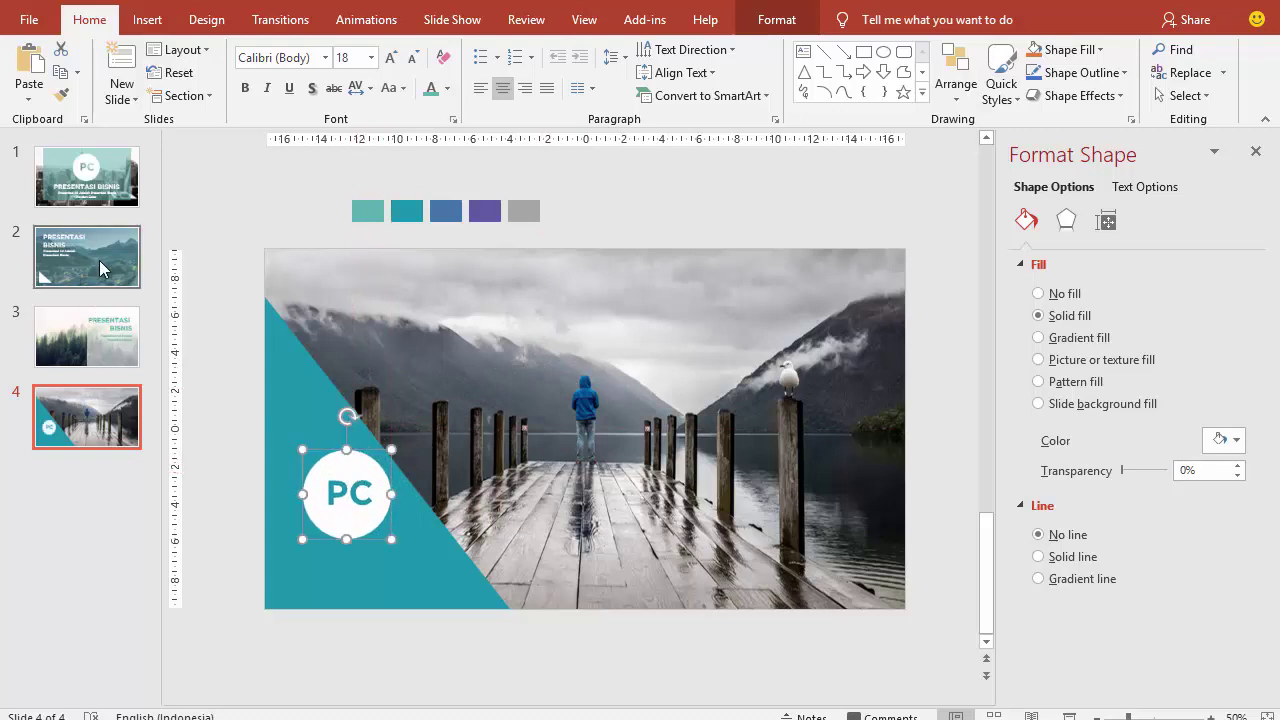
On slide 3, delete the trailing space after PRESENTASI so the title aligns flush right, then select the title box.
{"action": "left_click", "coordinate": [87, 330]}
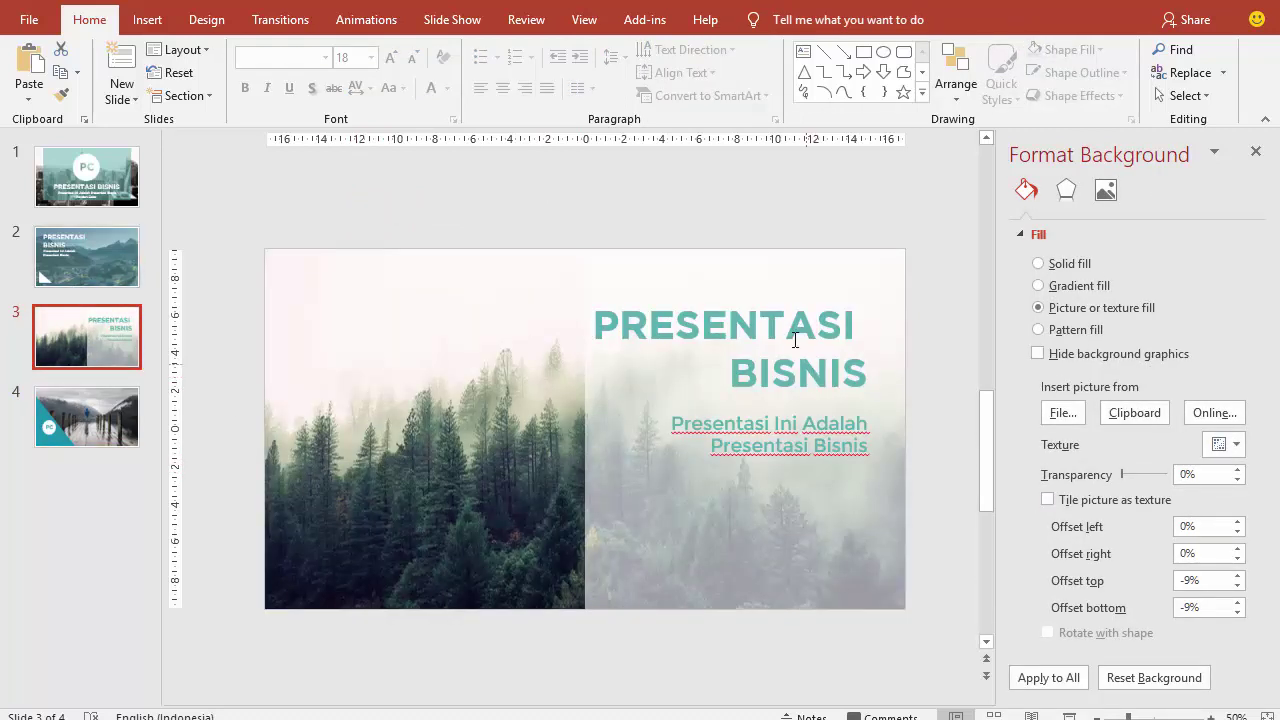
{"action": "left_click", "coordinate": [786, 330]}
{"action": "double_click", "coordinate": [856, 330]}
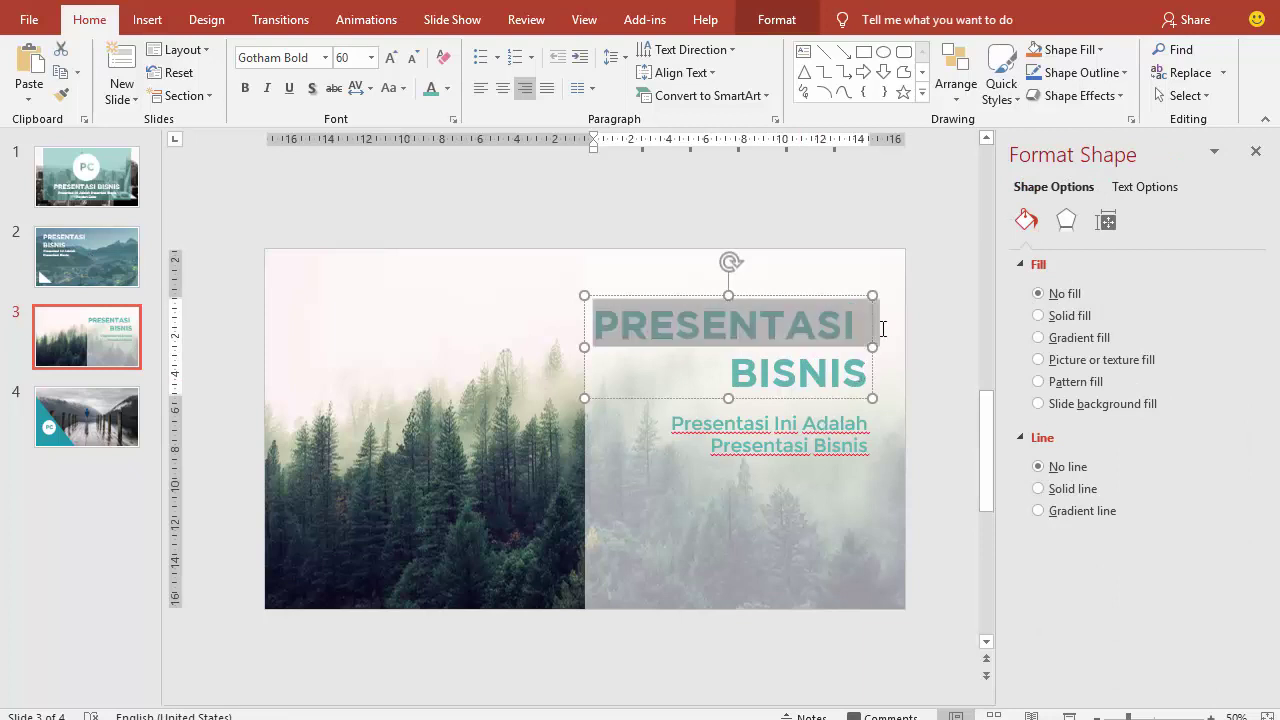
{"action": "left_click_drag", "start_coordinate": [872, 330], "coordinate": [890, 326]}
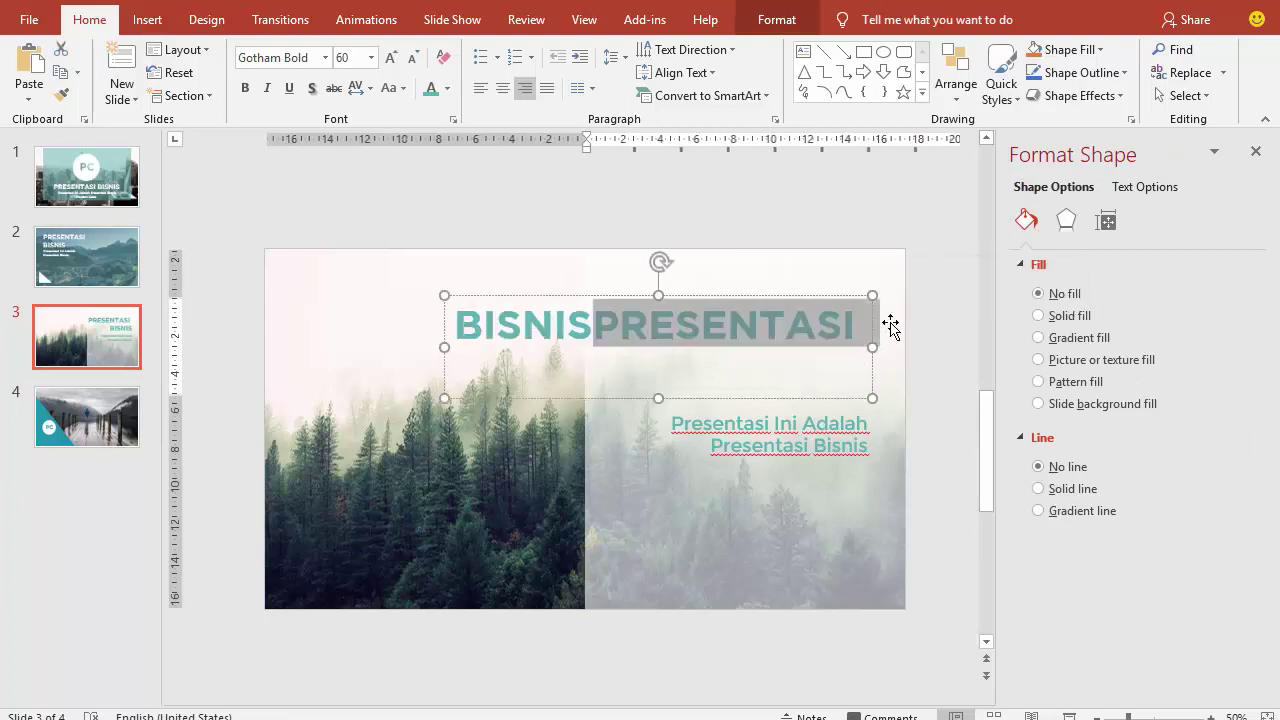
{"action": "left_click", "coordinate": [818, 331]}
{"action": "key", "text": "ctrl+z"}
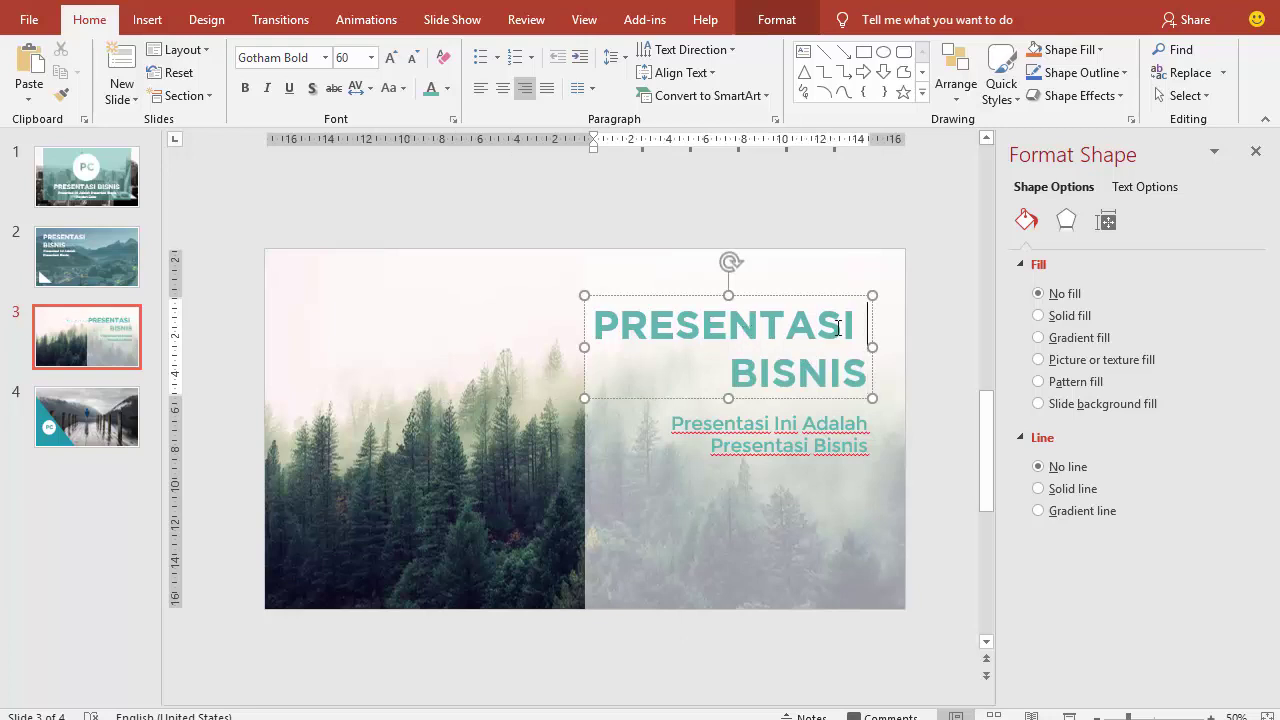
{"action": "key", "text": "BackSpace"}
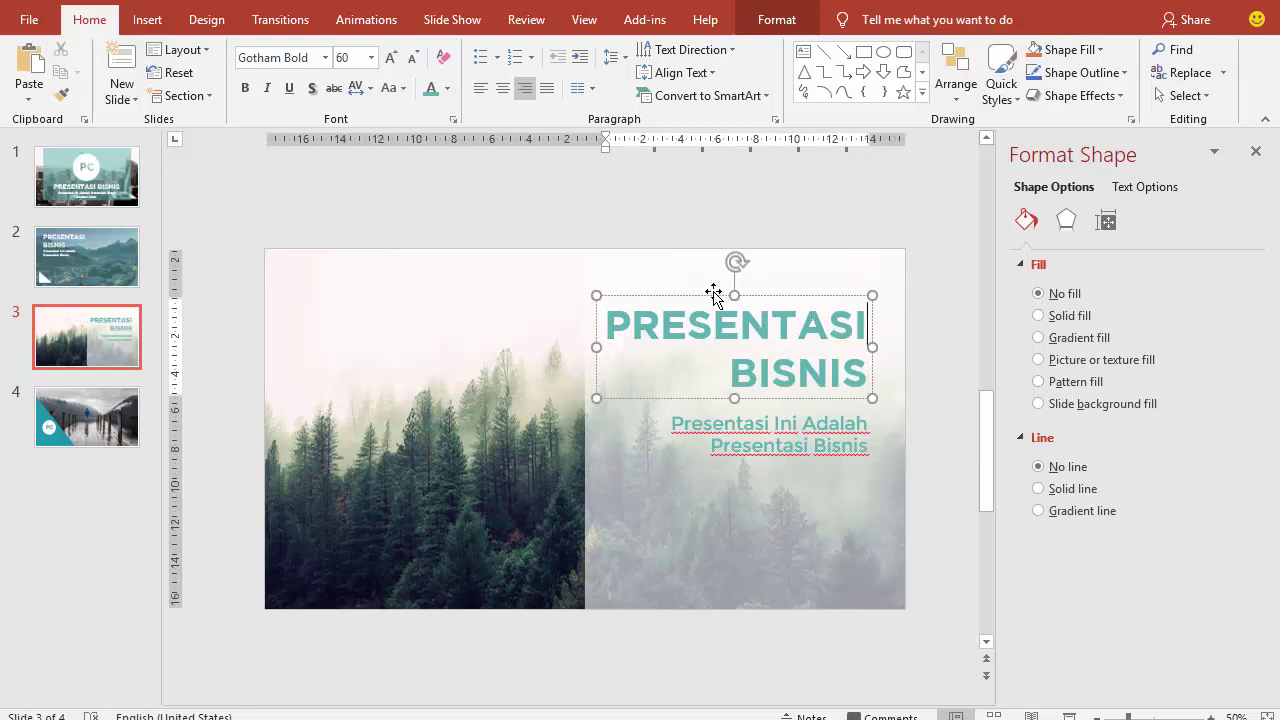
{"action": "left_click", "coordinate": [713, 291]}
{"action": "left_click", "coordinate": [695, 297]}
{"action": "left_click", "coordinate": [87, 416]}
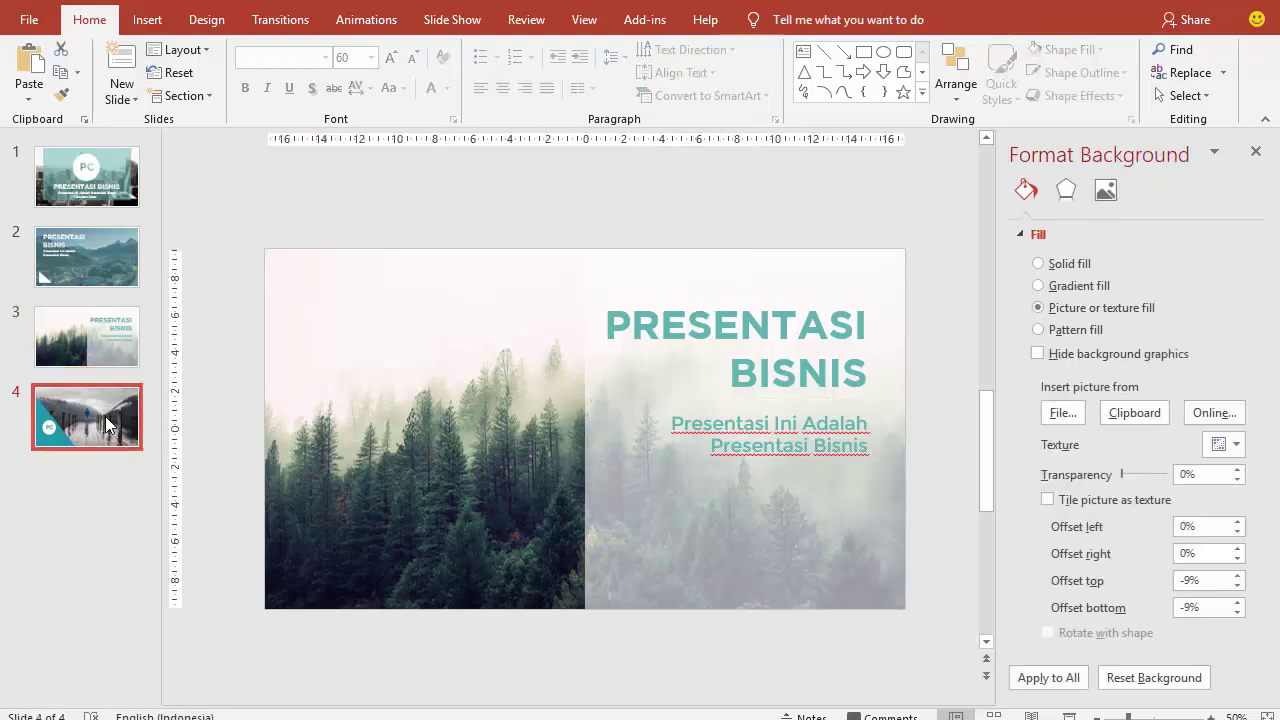
Paste the title onto slide 4, make it white and left-aligned, and place it beside the PC circle.
{"action": "key", "text": "ctrl+v"}
{"action": "left_click", "coordinate": [447, 88]}
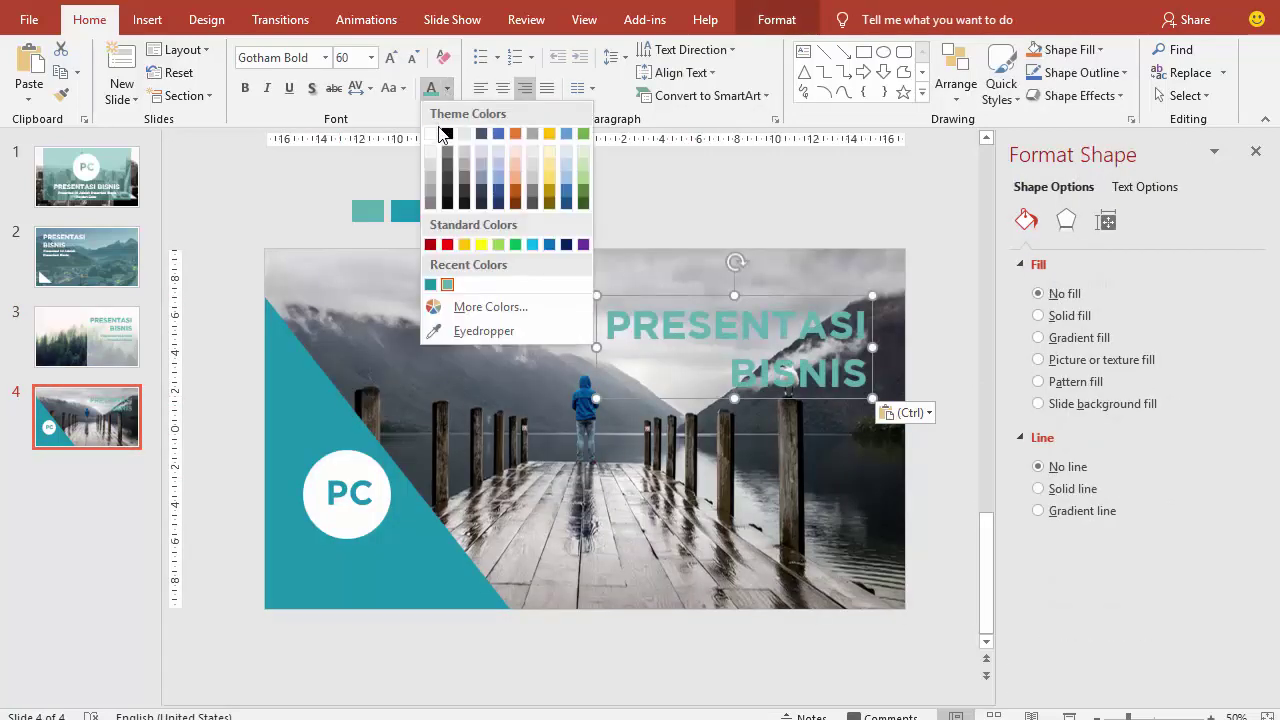
{"action": "left_click", "coordinate": [436, 134]}
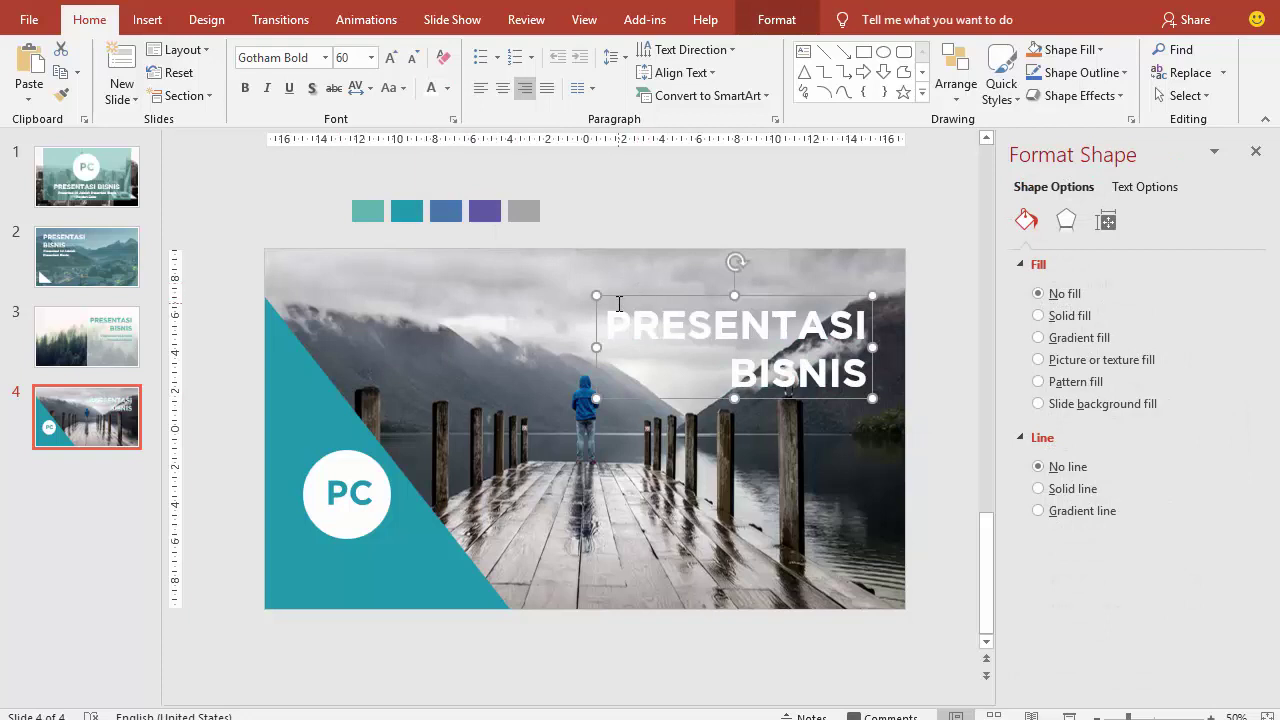
{"action": "left_click_drag", "start_coordinate": [594, 337], "coordinate": [420, 459]}
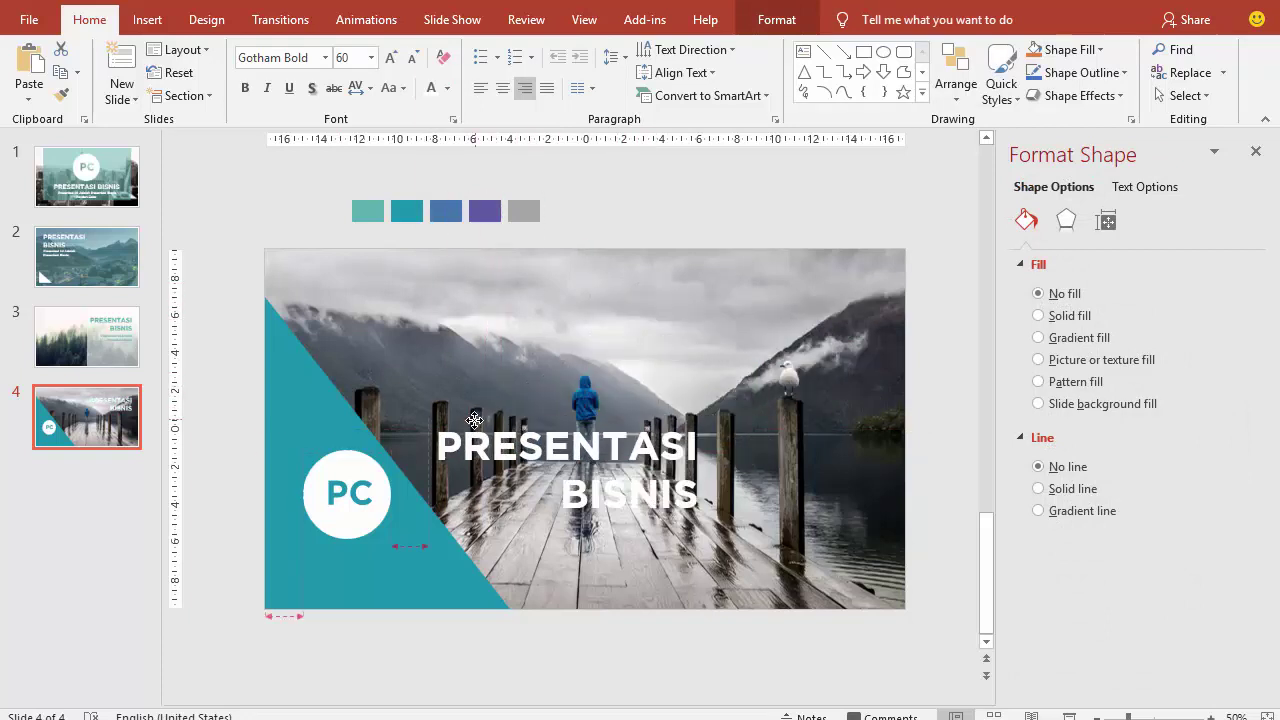
{"action": "left_click", "coordinate": [478, 90]}
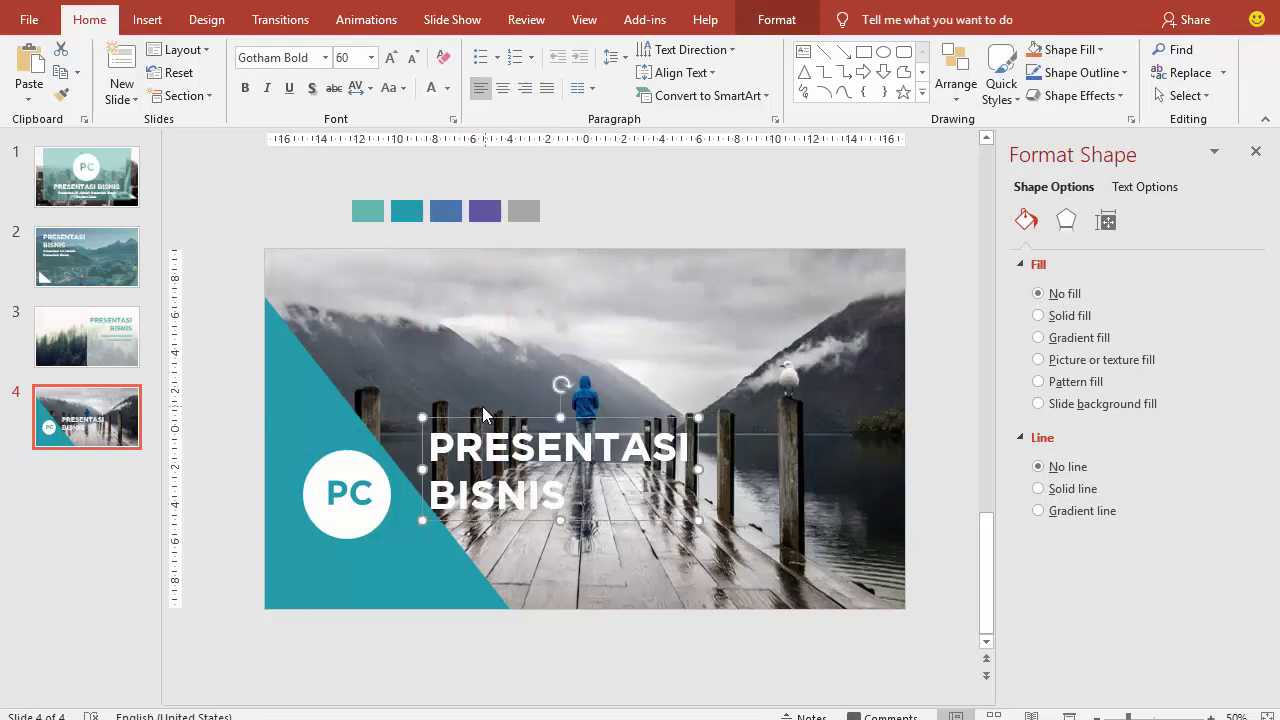
{"action": "left_click_drag", "start_coordinate": [478, 422], "coordinate": [460, 438]}
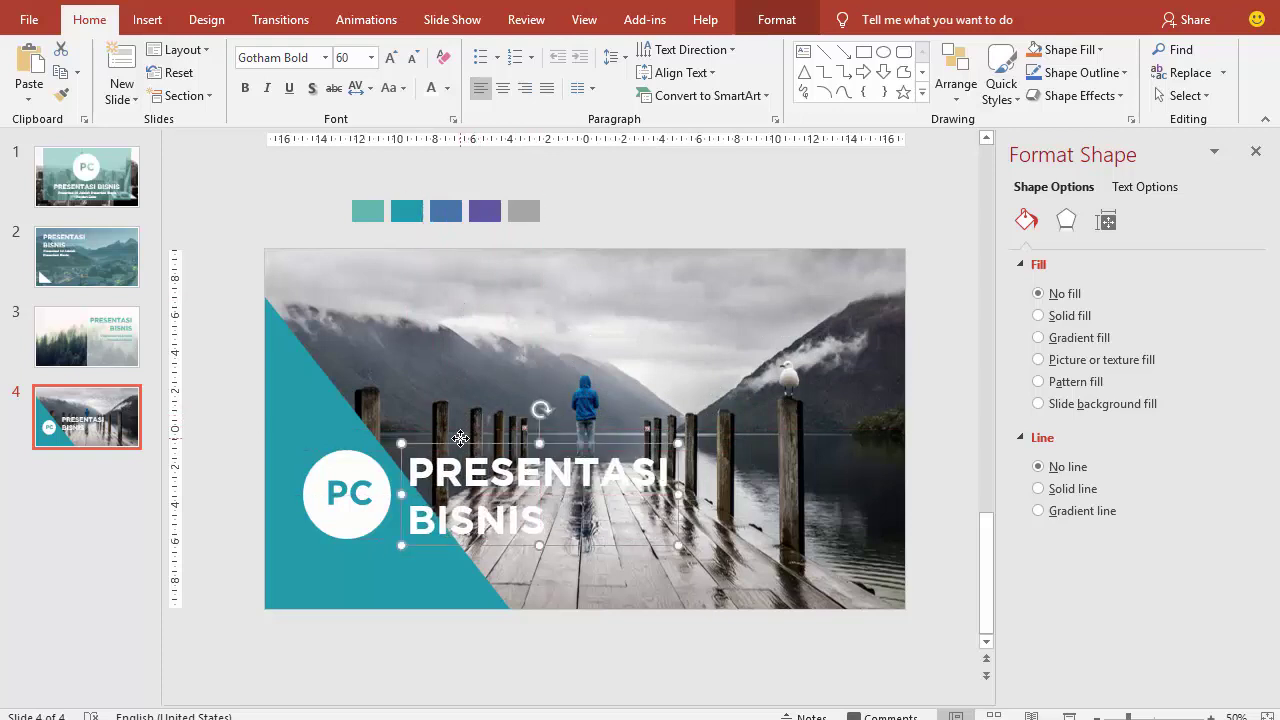
{"action": "left_click_drag", "start_coordinate": [382, 474], "coordinate": [358, 477]}
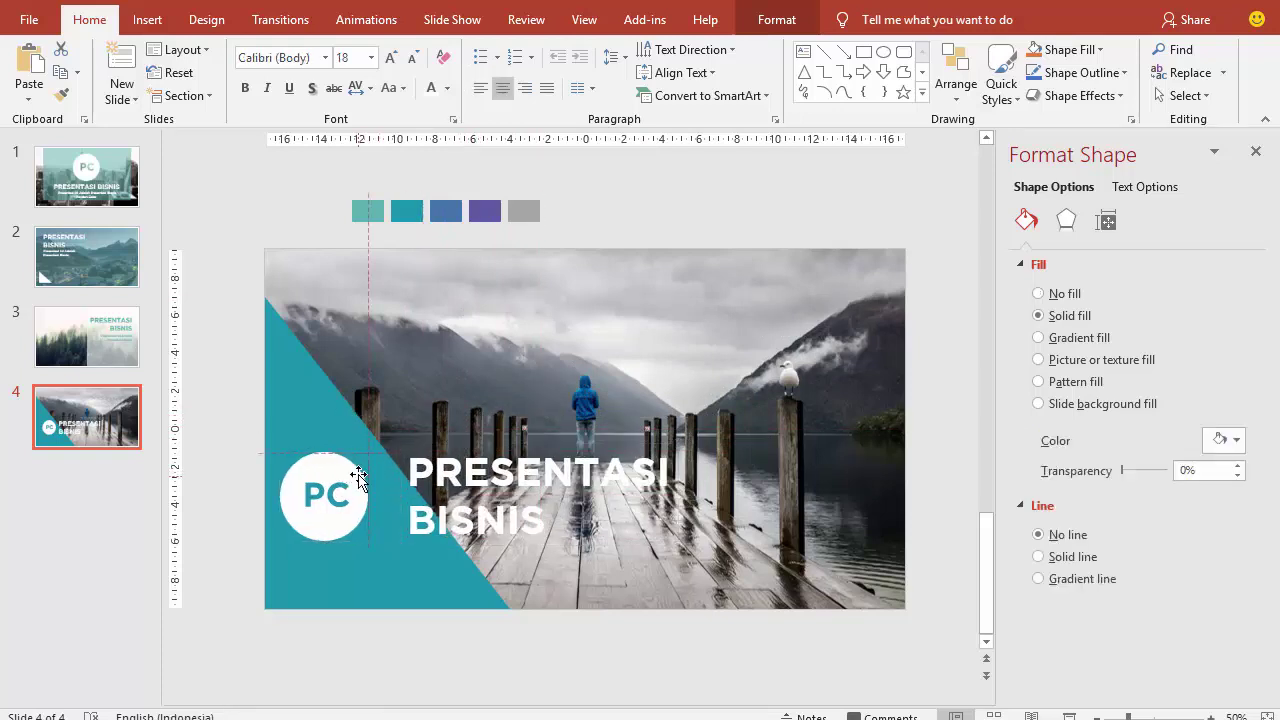
{"action": "left_click_drag", "start_coordinate": [475, 443], "coordinate": [454, 445]}
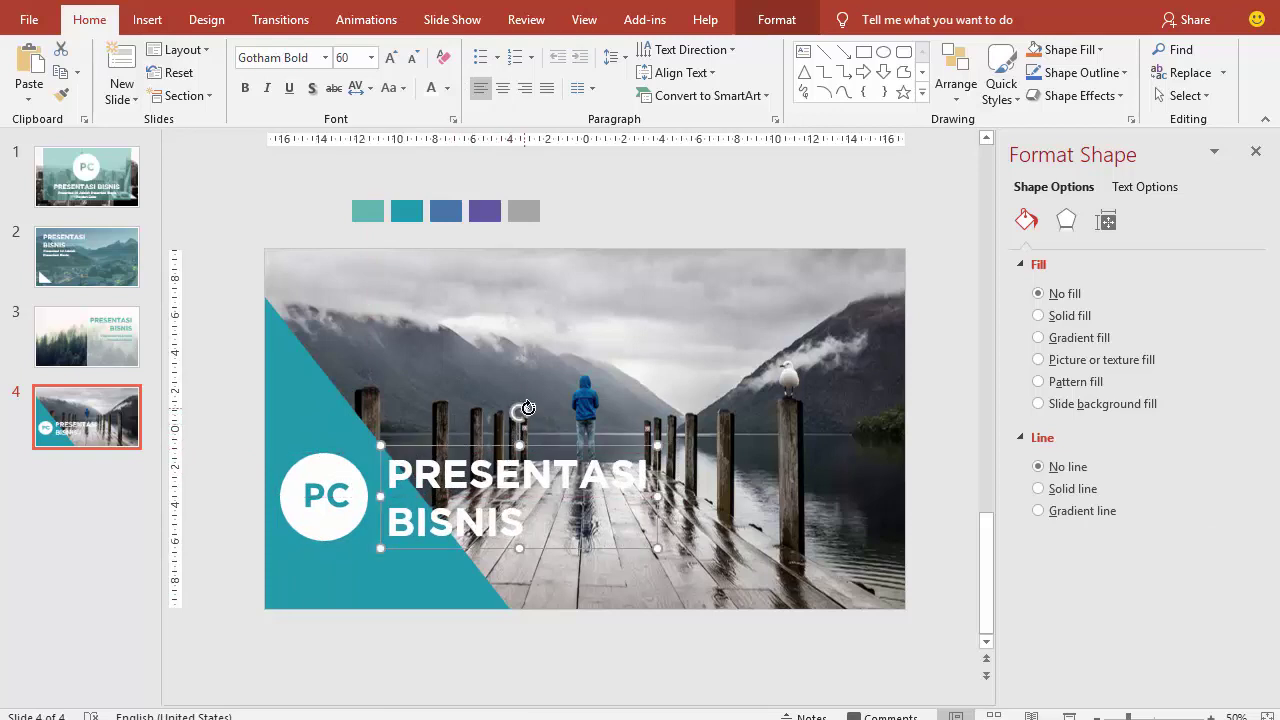
Copy the subtitle box from slide 3 and paste it onto slide 4.
{"action": "left_click", "coordinate": [55, 360]}
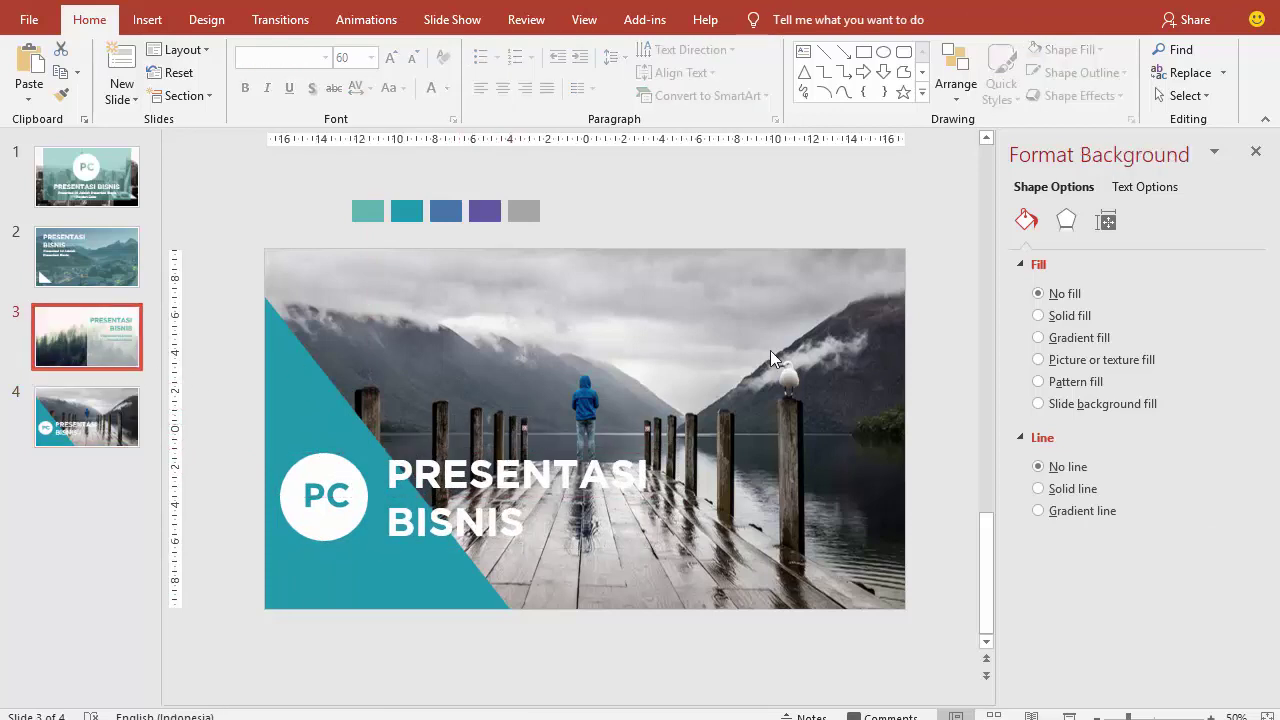
{"action": "left_click", "coordinate": [755, 410]}
{"action": "left_click", "coordinate": [755, 415]}
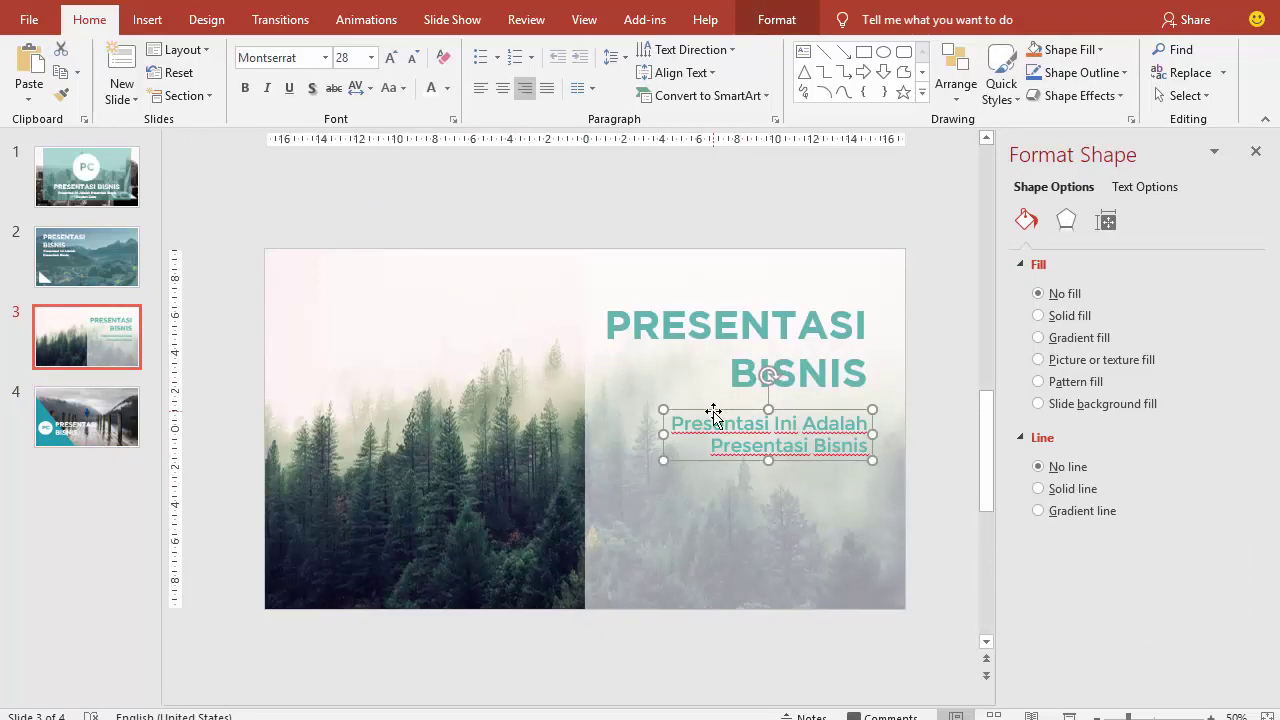
{"action": "key", "text": "ctrl+c"}
{"action": "left_click", "coordinate": [122, 438]}
{"action": "key", "text": "ctrl+v"}
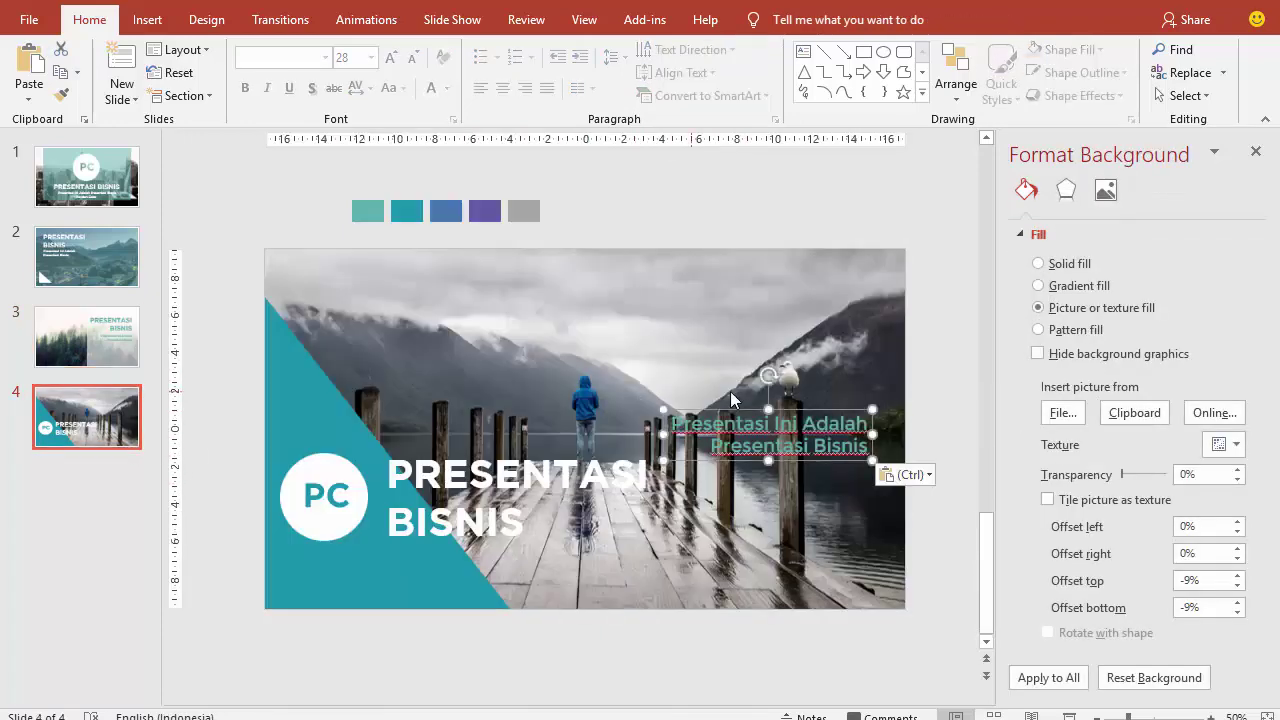
Make the subtitle white, left-aligned, one line below the title, at 24 pt.
{"action": "left_click", "coordinate": [432, 89]}
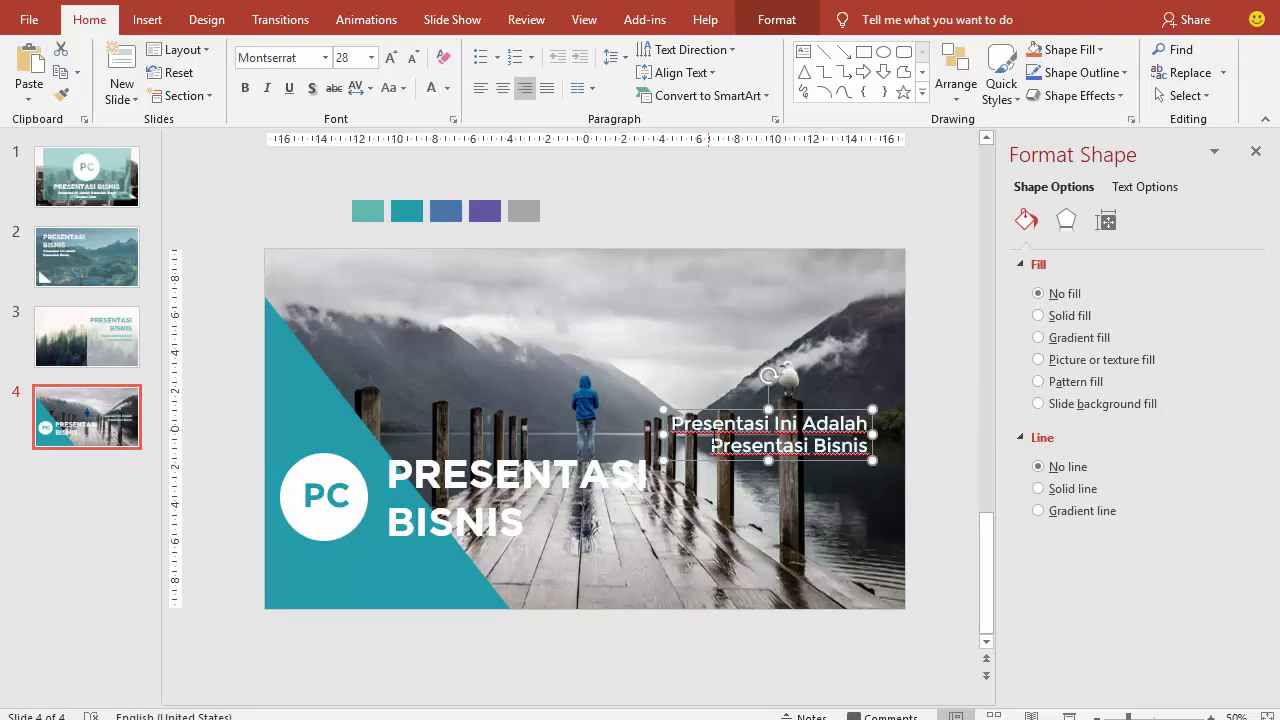
{"action": "left_click", "coordinate": [481, 88]}
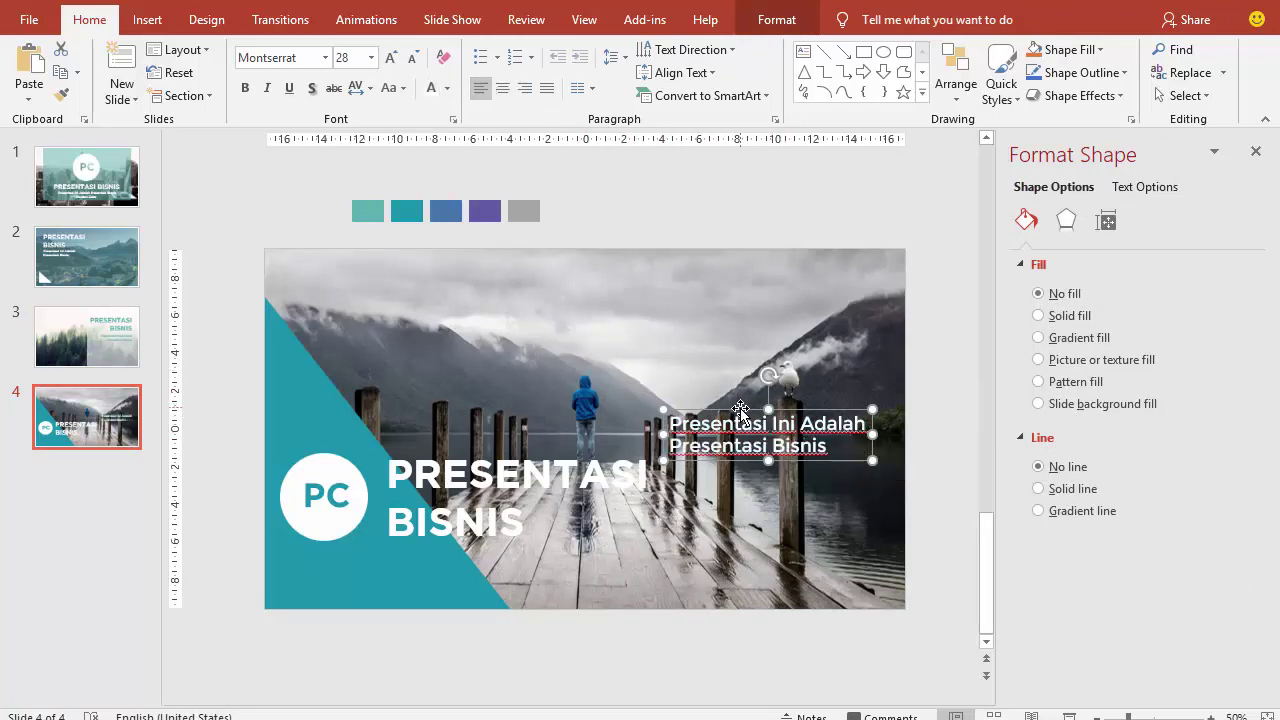
{"action": "triple_click", "coordinate": [705, 421]}
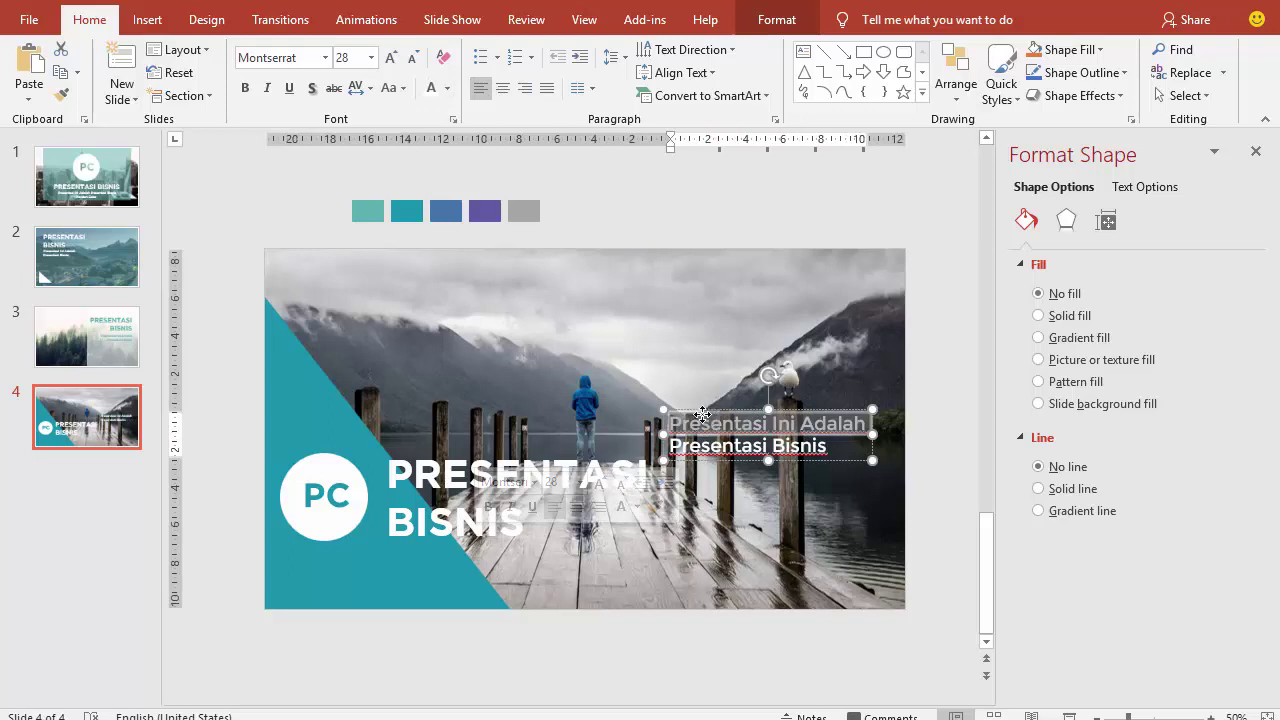
{"action": "left_click_drag", "start_coordinate": [703, 413], "coordinate": [421, 539]}
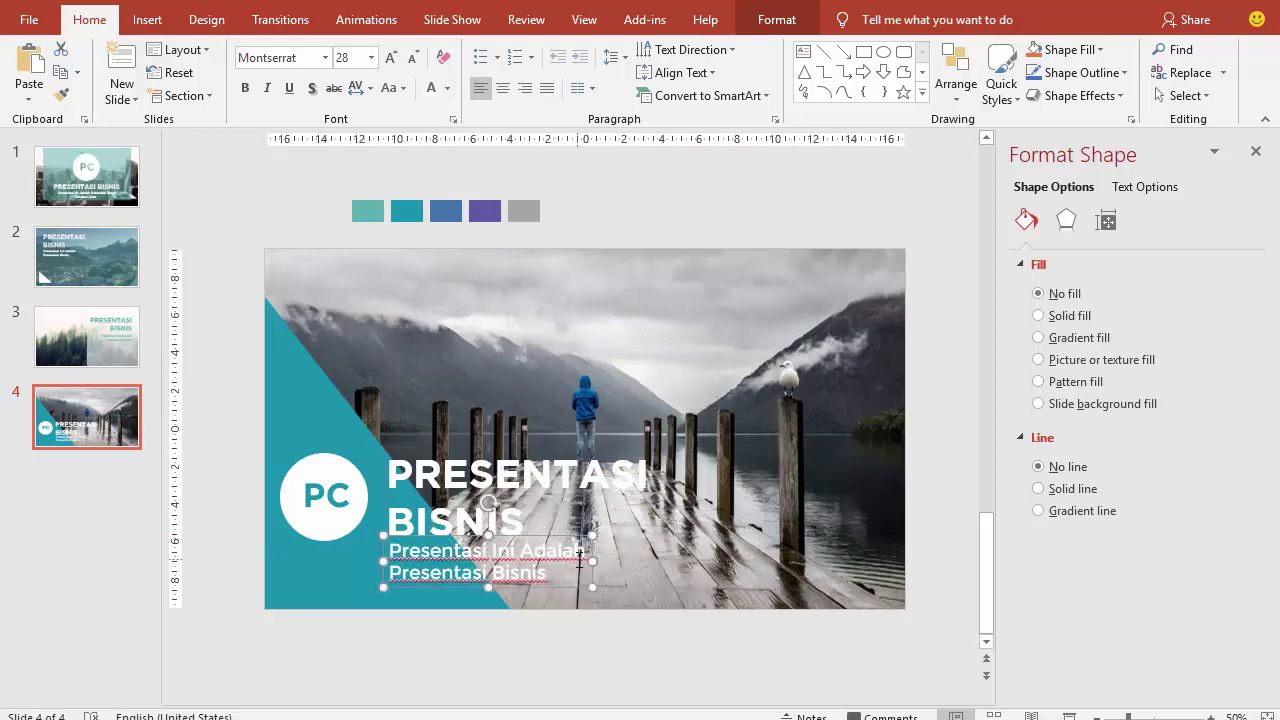
{"action": "left_click_drag", "start_coordinate": [650, 562], "coordinate": [818, 562]}
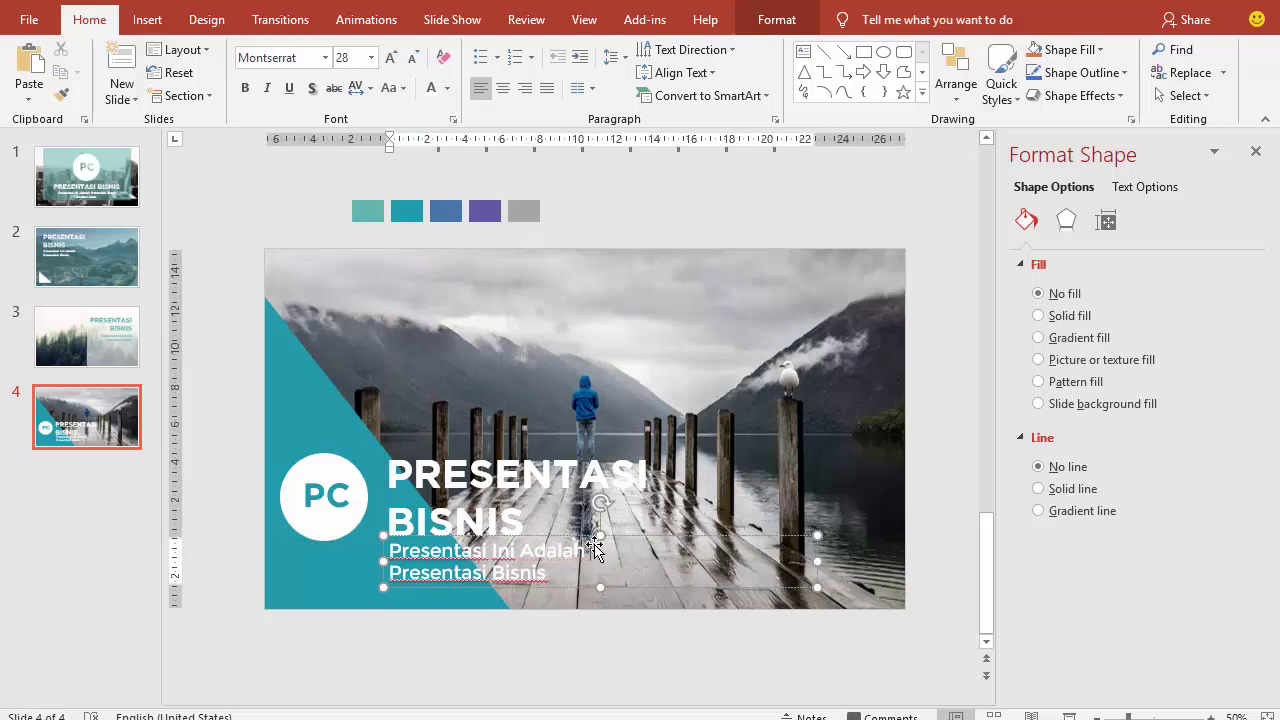
{"action": "key", "text": "Delete"}
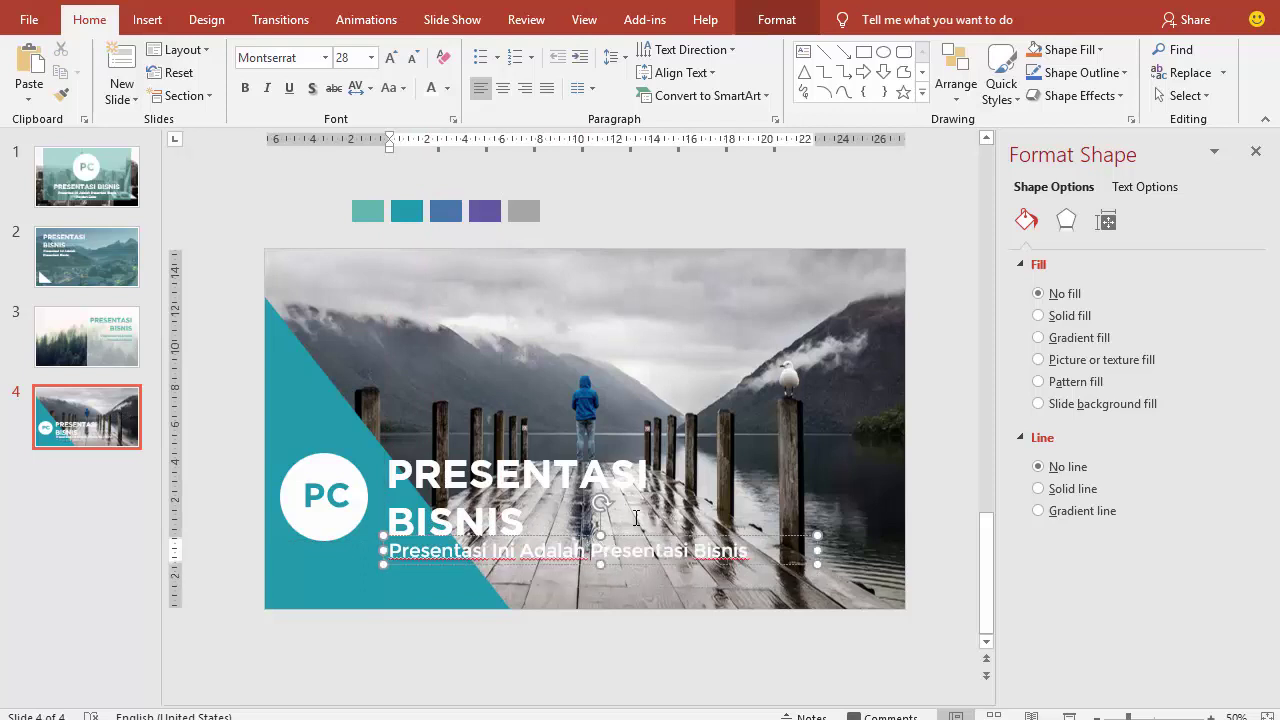
{"action": "left_click", "coordinate": [643, 538]}
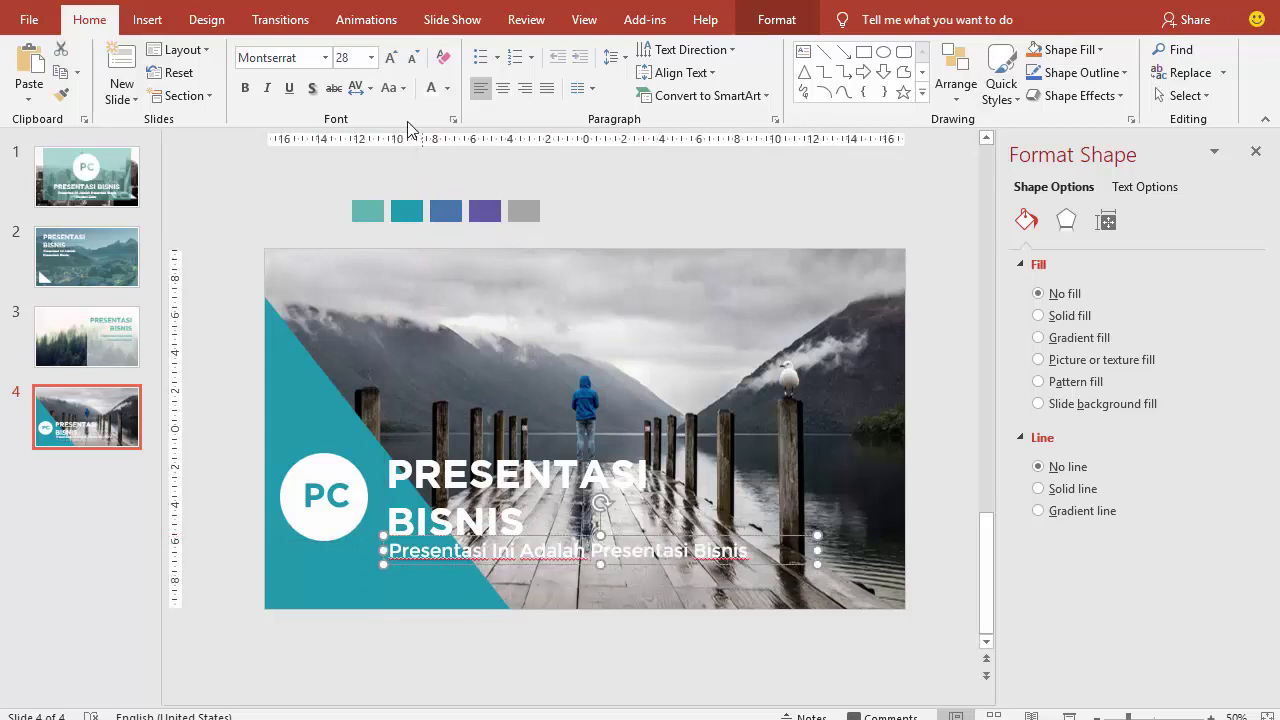
{"action": "left_click", "coordinate": [371, 57]}
{"action": "left_click", "coordinate": [347, 271]}
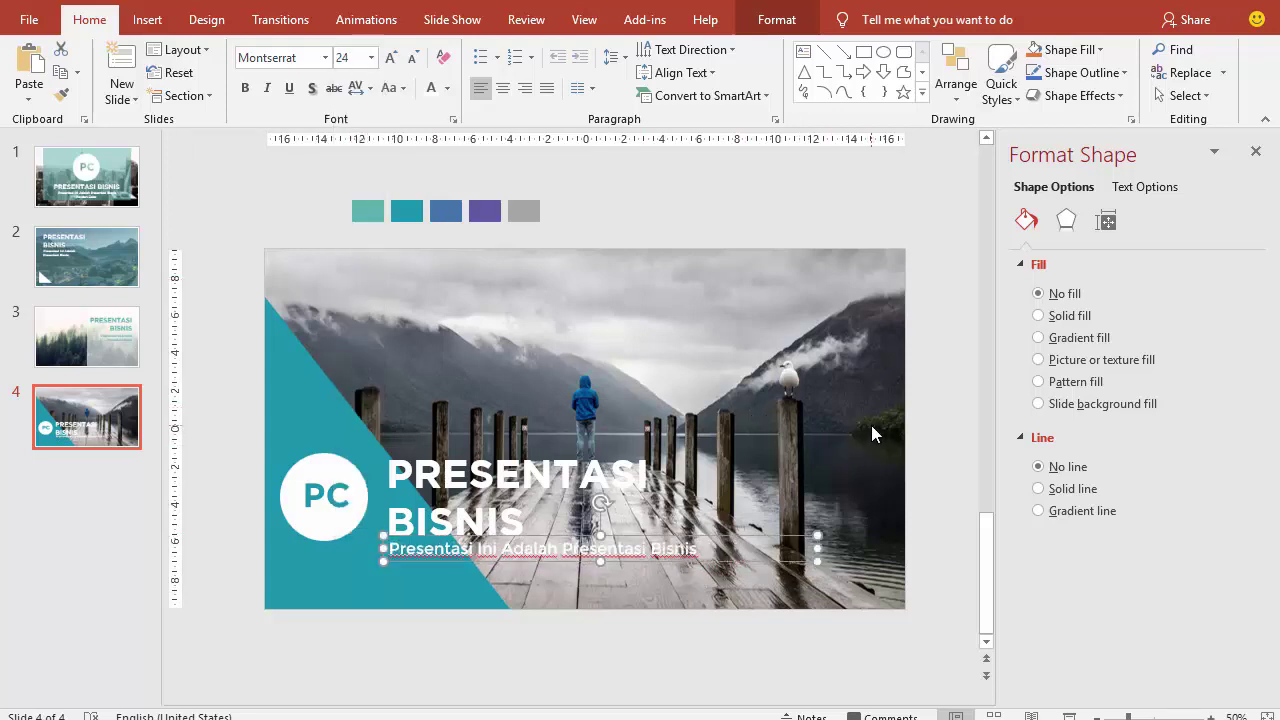
Draw an outline-free teal bar from the subtitle's end to slide 4's right edge.
{"action": "left_click", "coordinate": [147, 19]}
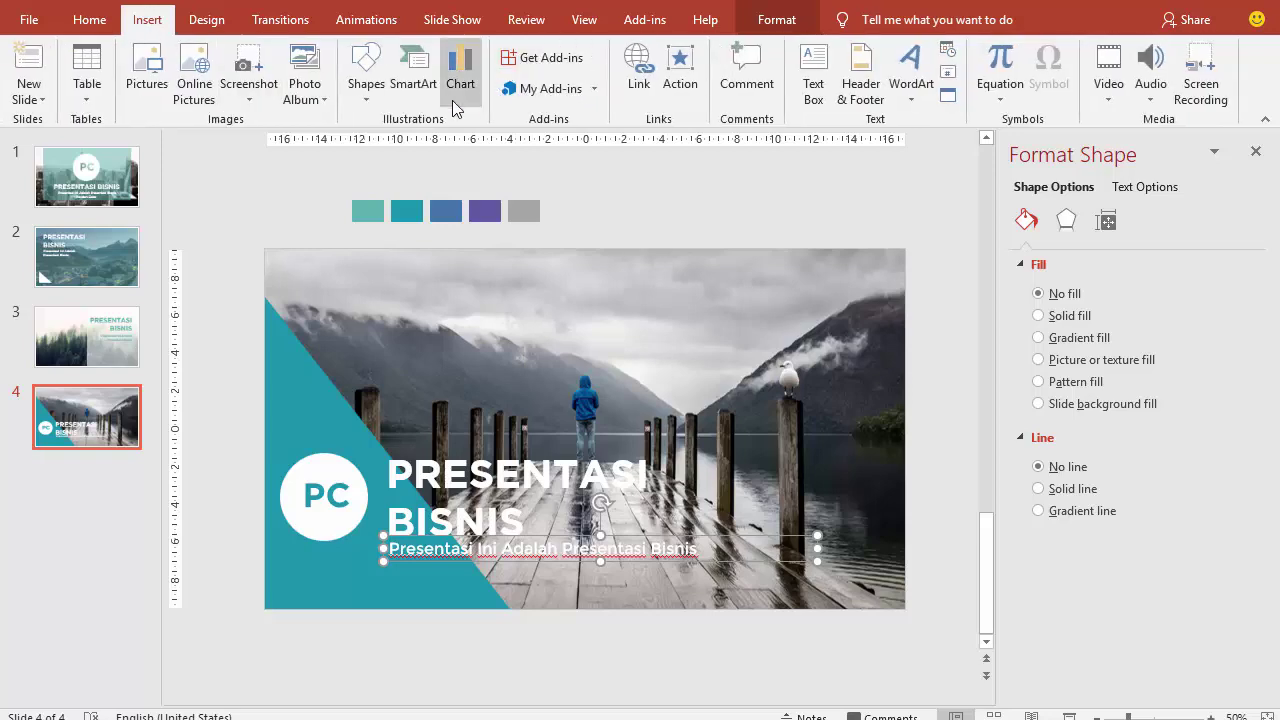
{"action": "left_click", "coordinate": [366, 75]}
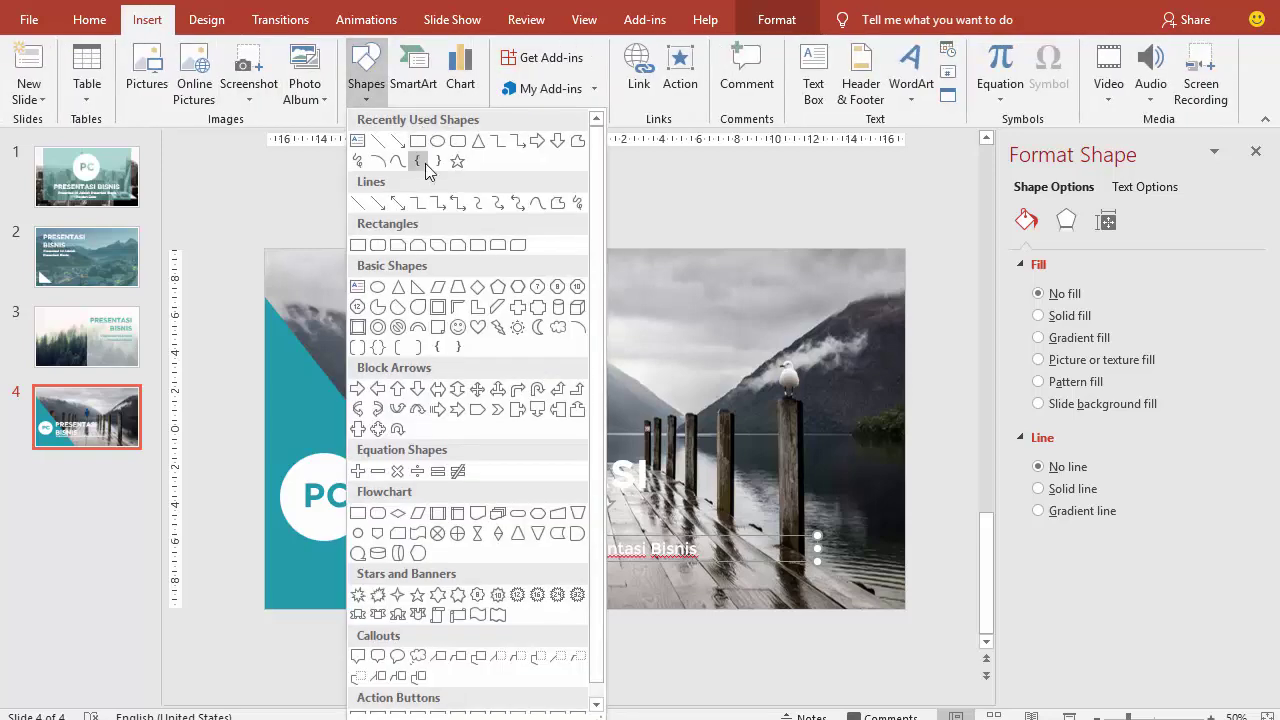
{"action": "left_click", "coordinate": [421, 136]}
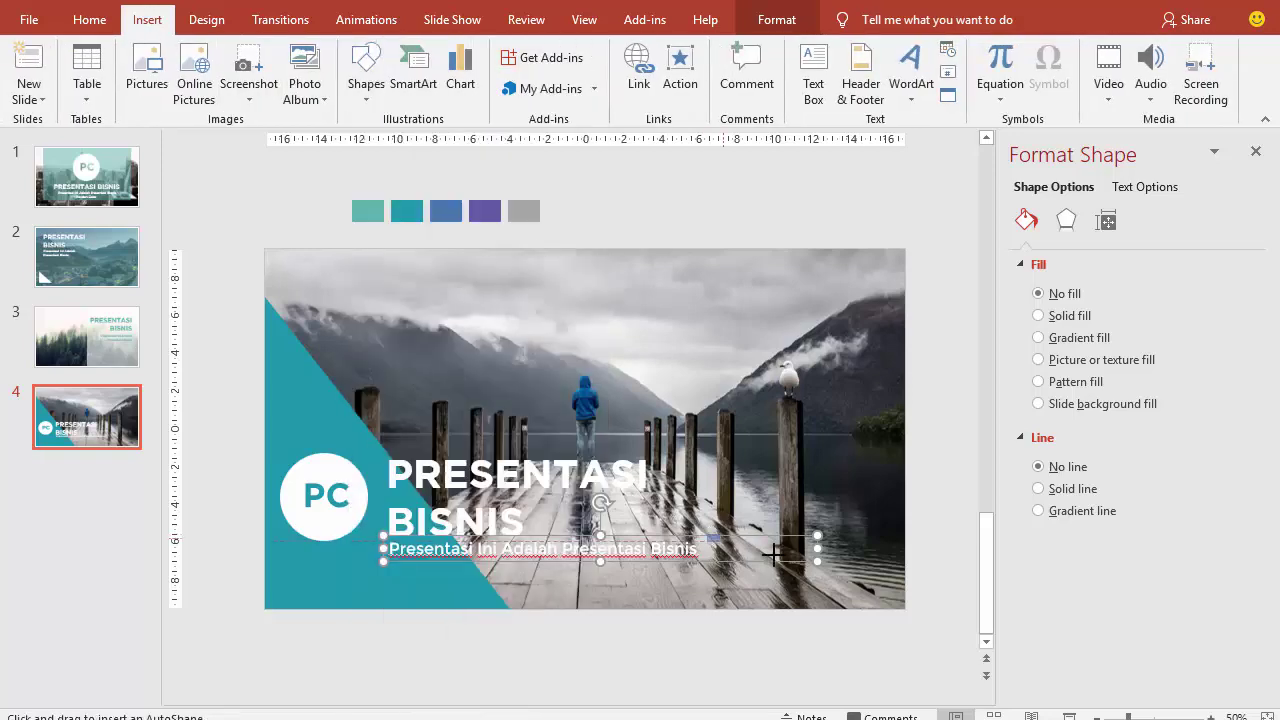
{"action": "left_click_drag", "start_coordinate": [773, 553], "coordinate": [909, 564]}
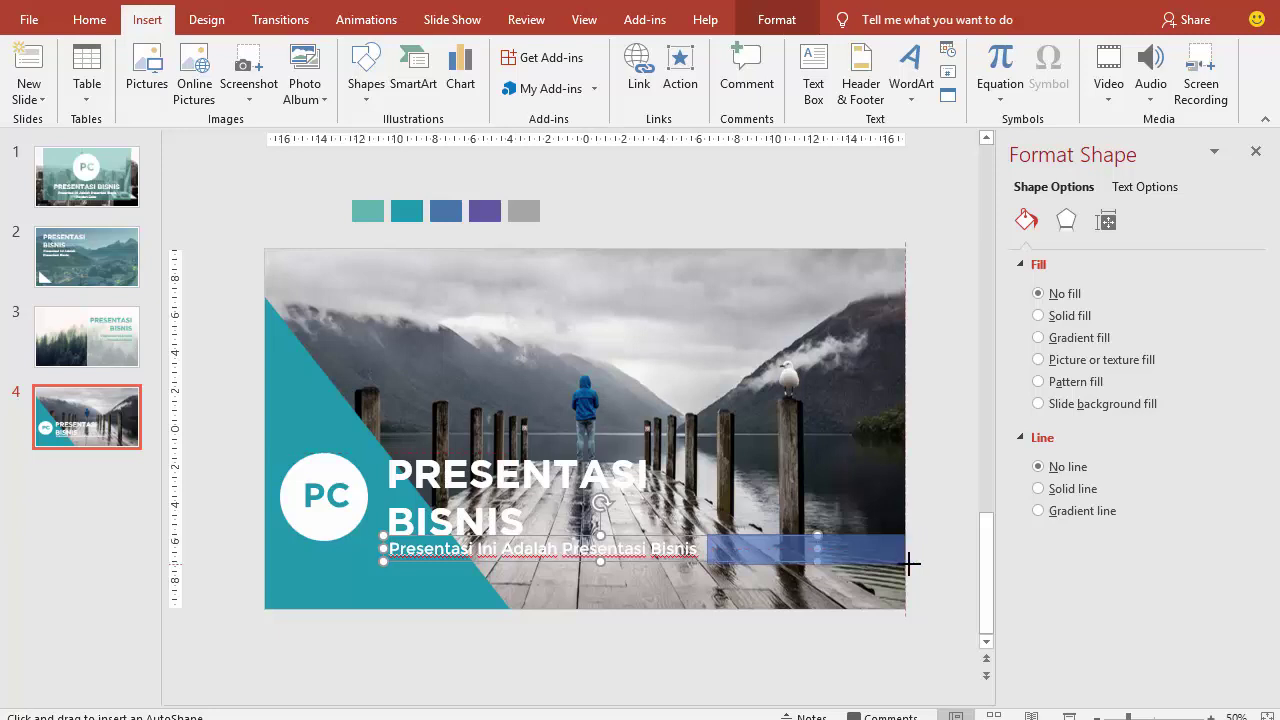
{"action": "left_click", "coordinate": [1039, 534]}
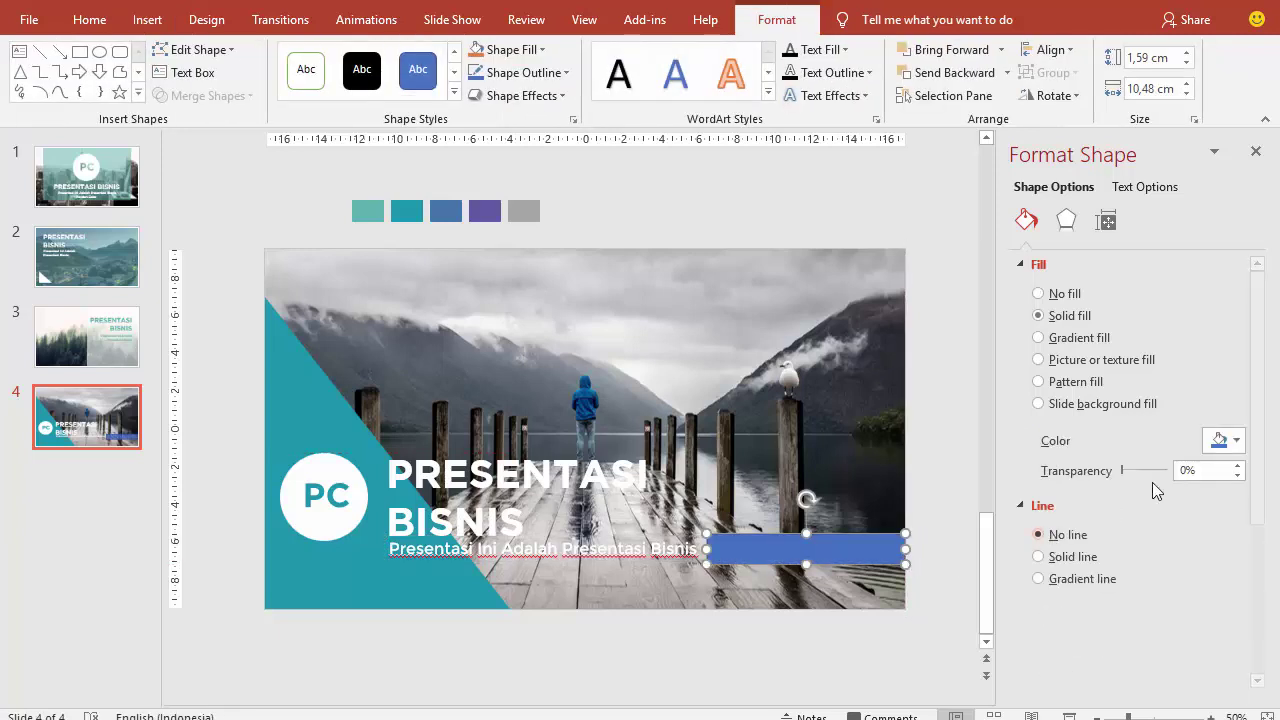
{"action": "left_click", "coordinate": [1218, 442]}
{"action": "left_click", "coordinate": [1128, 638]}
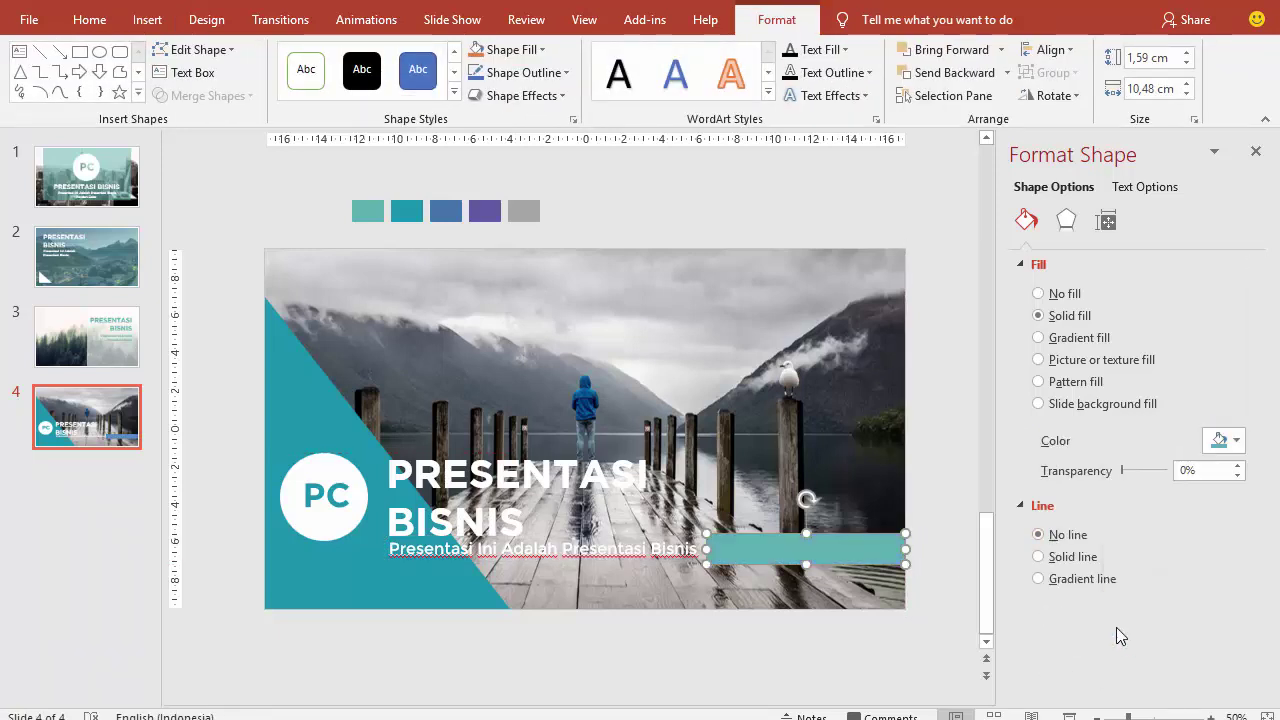
{"action": "left_click", "coordinate": [945, 483]}
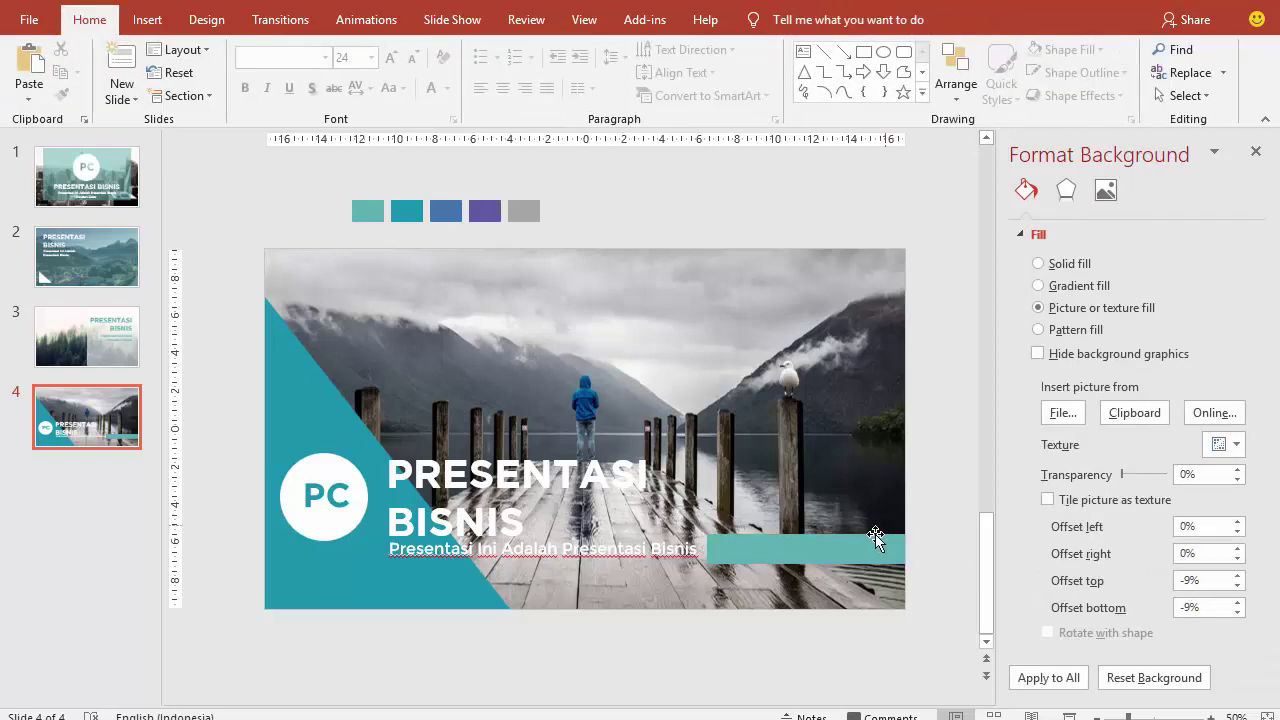
{"action": "left_click", "coordinate": [1068, 716]}
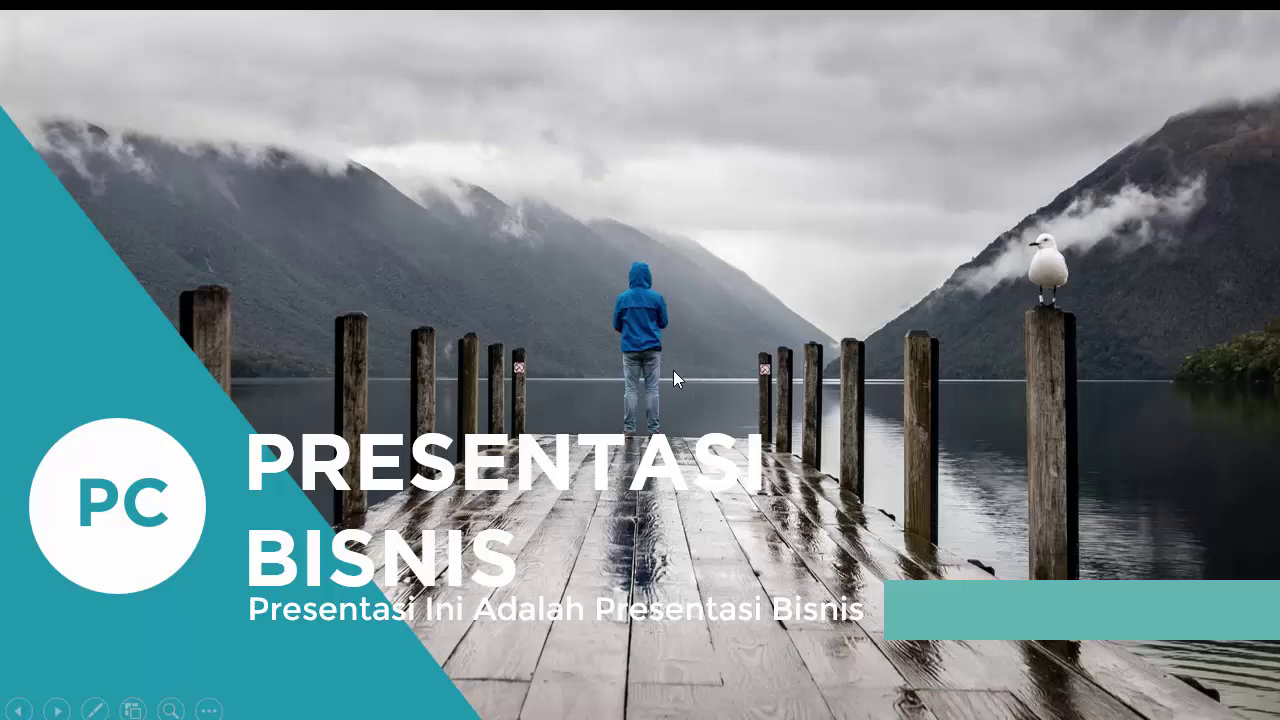
{"action": "key", "text": "Escape"}
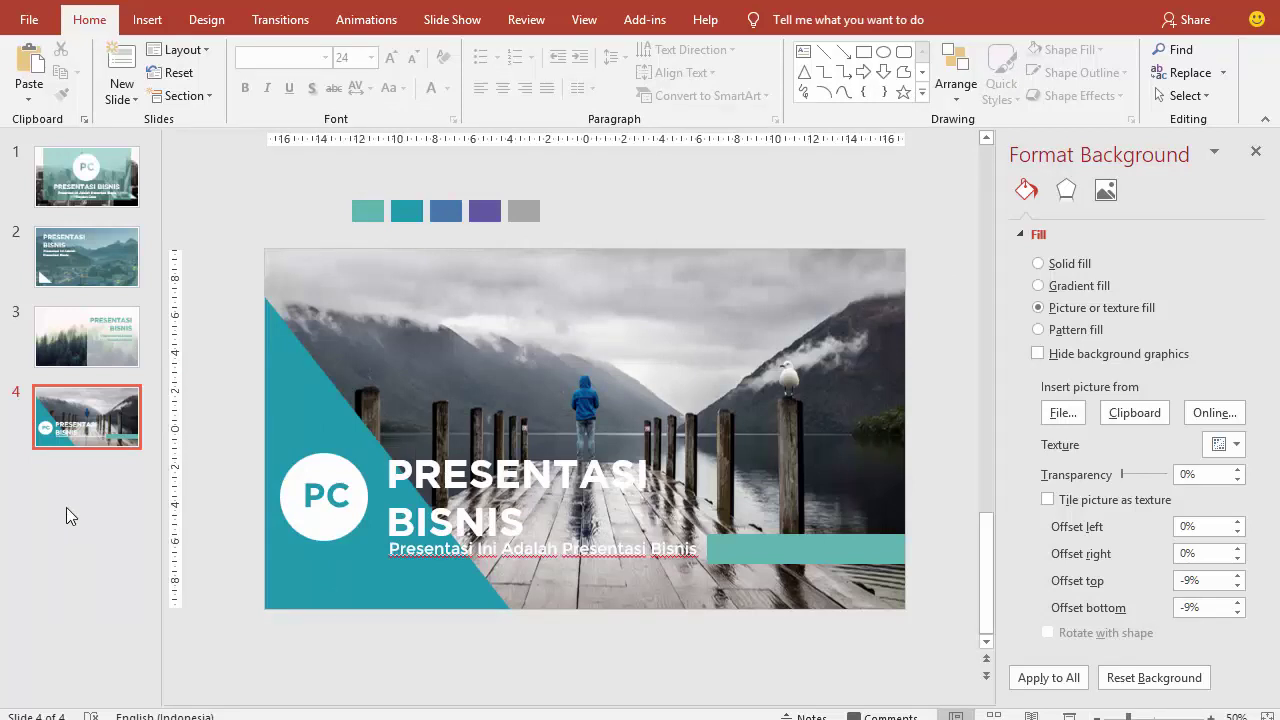
Add a new slide 5 and delete its content and title placeholders.
{"action": "right_click", "coordinate": [67, 502]}
{"action": "left_click", "coordinate": [114, 568]}
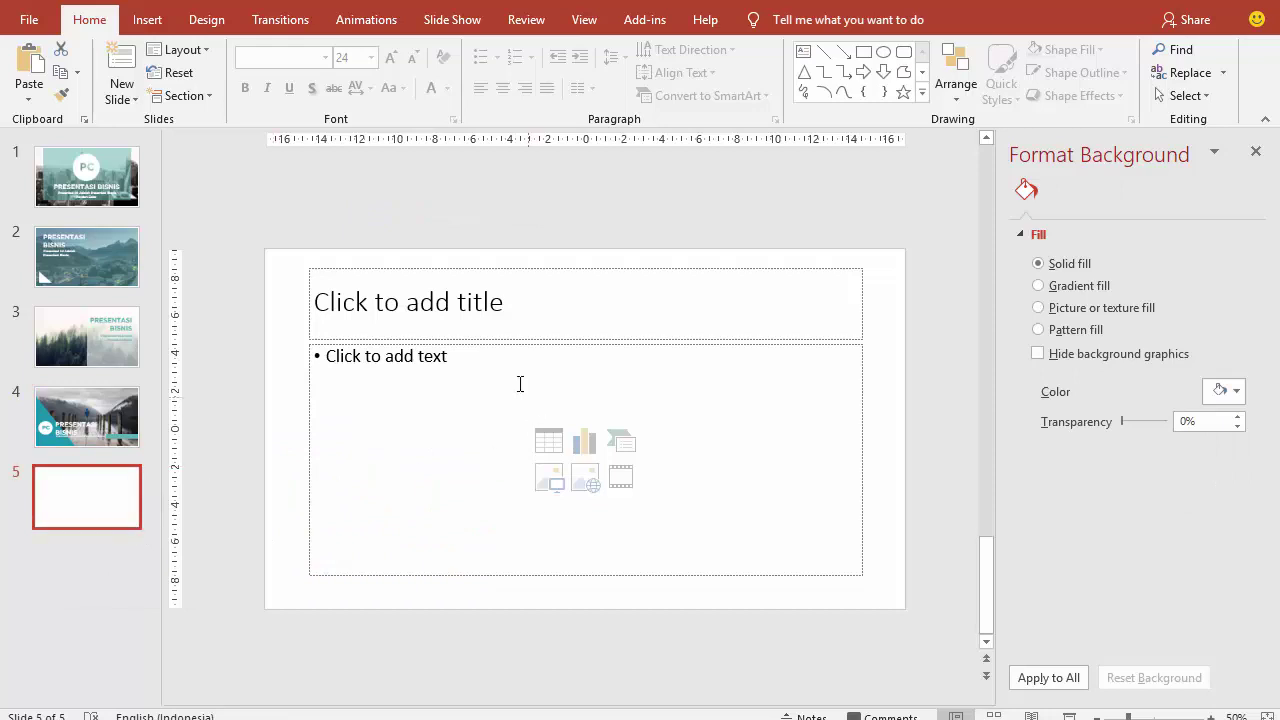
{"action": "left_click", "coordinate": [528, 343]}
{"action": "key", "text": "Delete"}
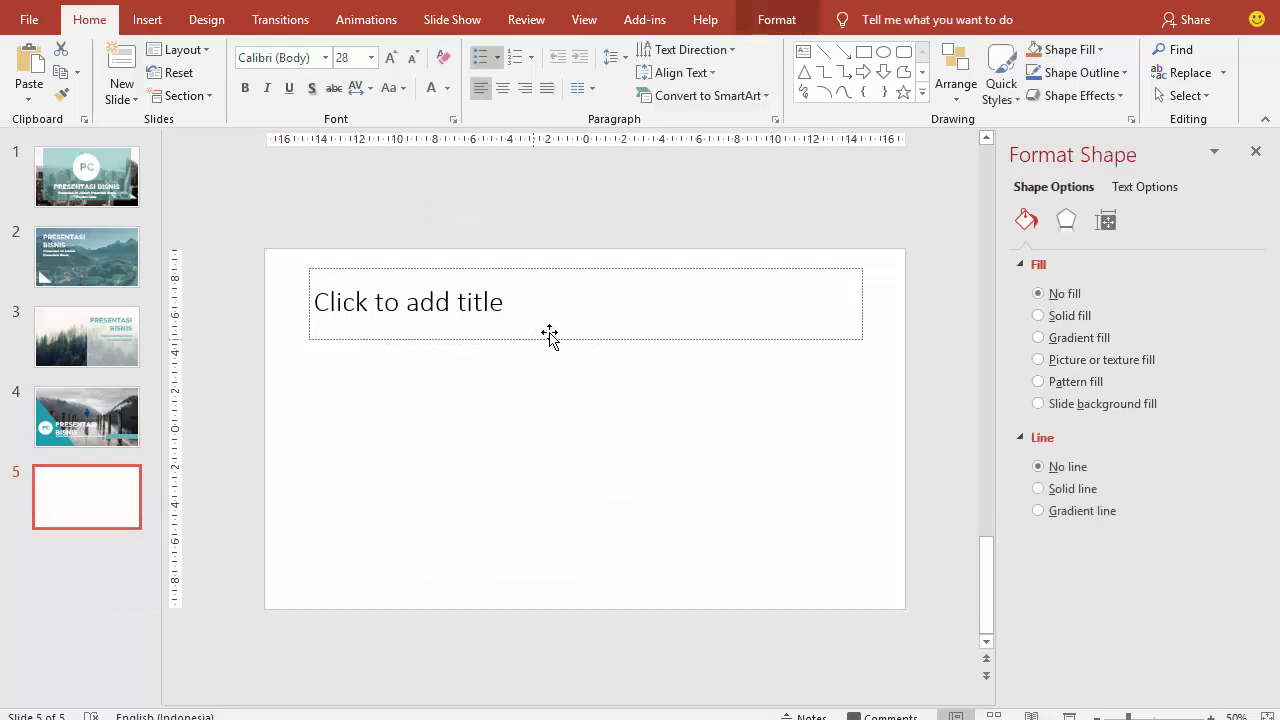
{"action": "left_click", "coordinate": [550, 341]}
{"action": "left_click", "coordinate": [551, 340]}
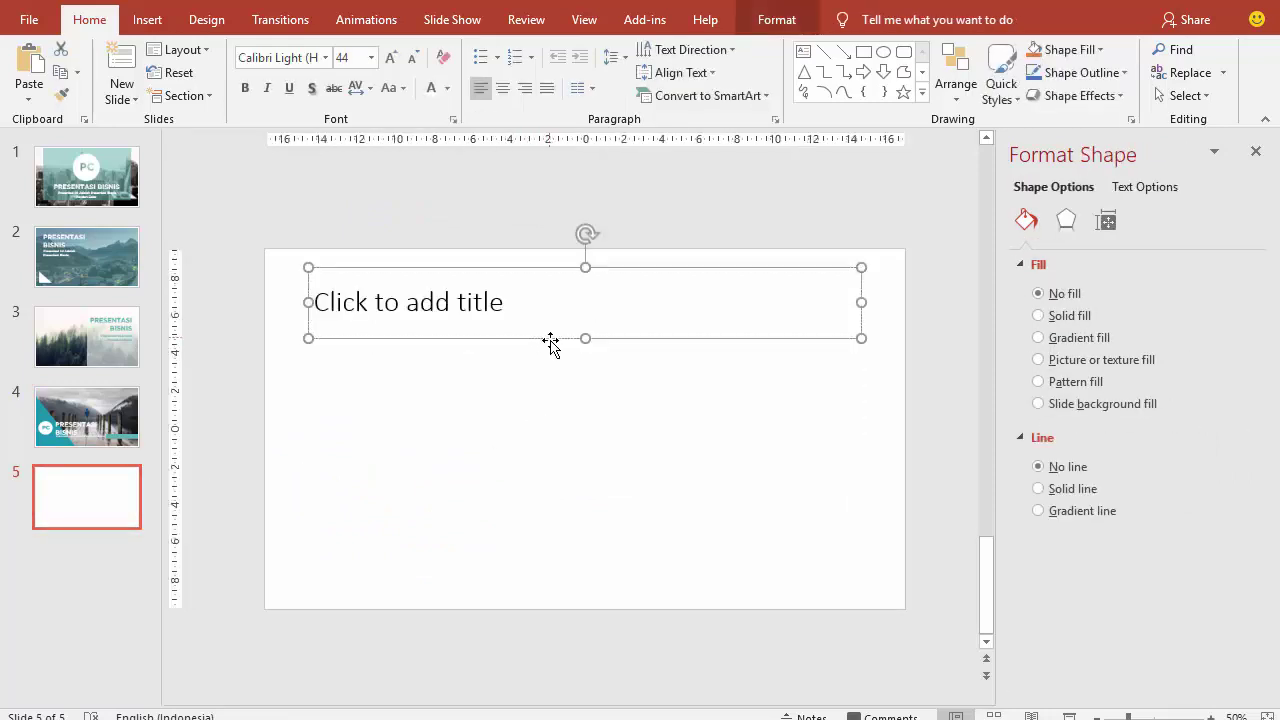
{"action": "key", "text": "Delete"}
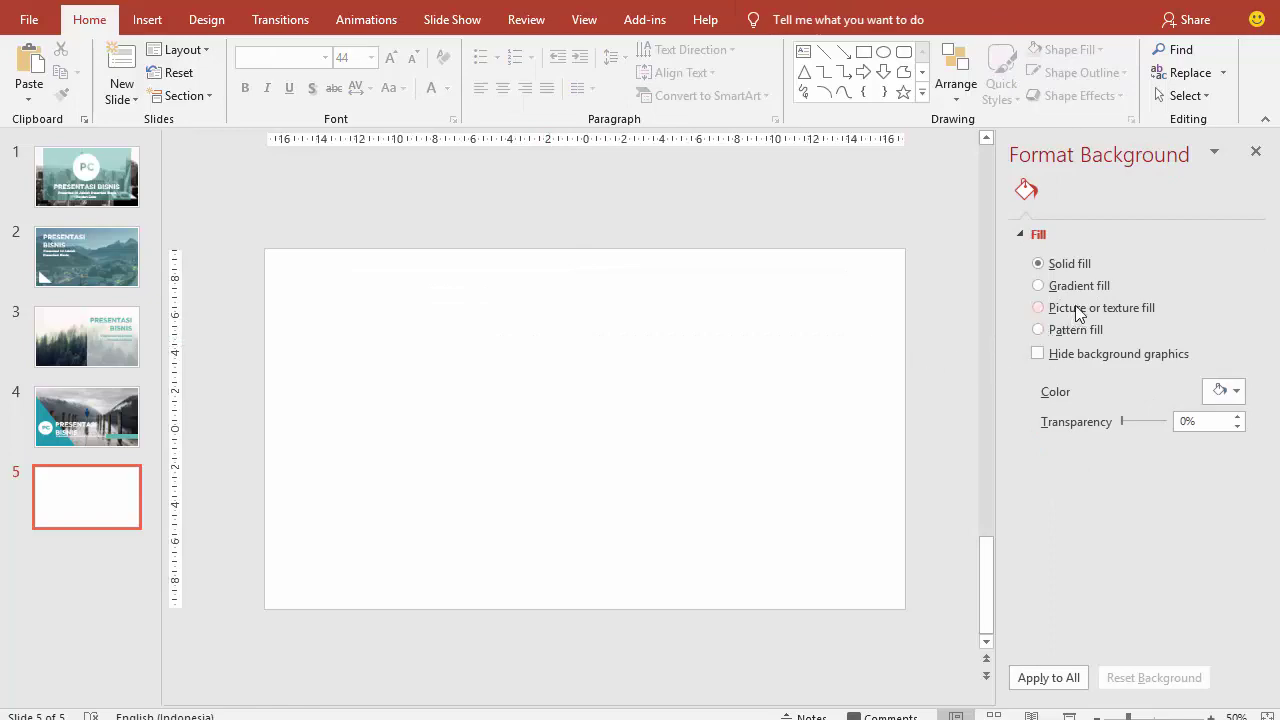
Fill slide 5's background with the river photo pexels-photo-1480807.
{"action": "left_click", "coordinate": [1080, 310]}
{"action": "left_click", "coordinate": [1062, 412]}
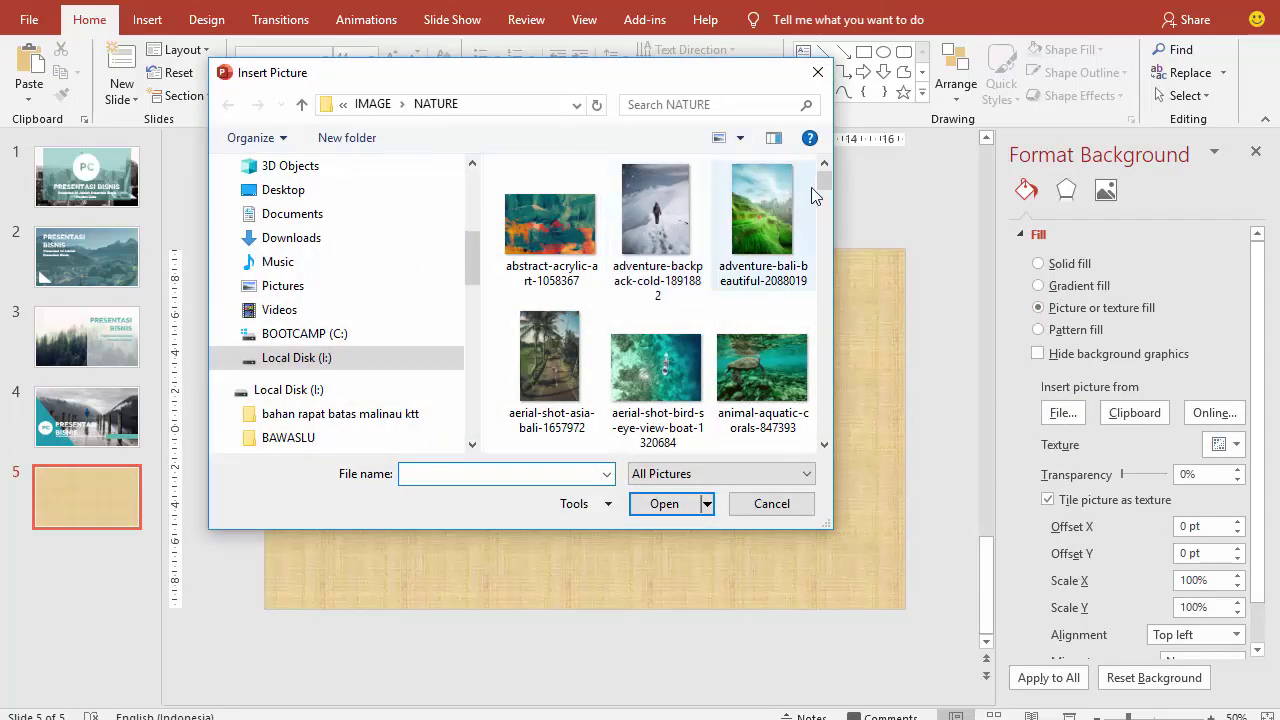
{"action": "mouse_move", "coordinate": [822, 181]}
{"action": "left_mouse_down"}
{"action": "mouse_move", "coordinate": [825, 426]}
{"action": "mouse_move", "coordinate": [828, 347]}
{"action": "left_mouse_up"}
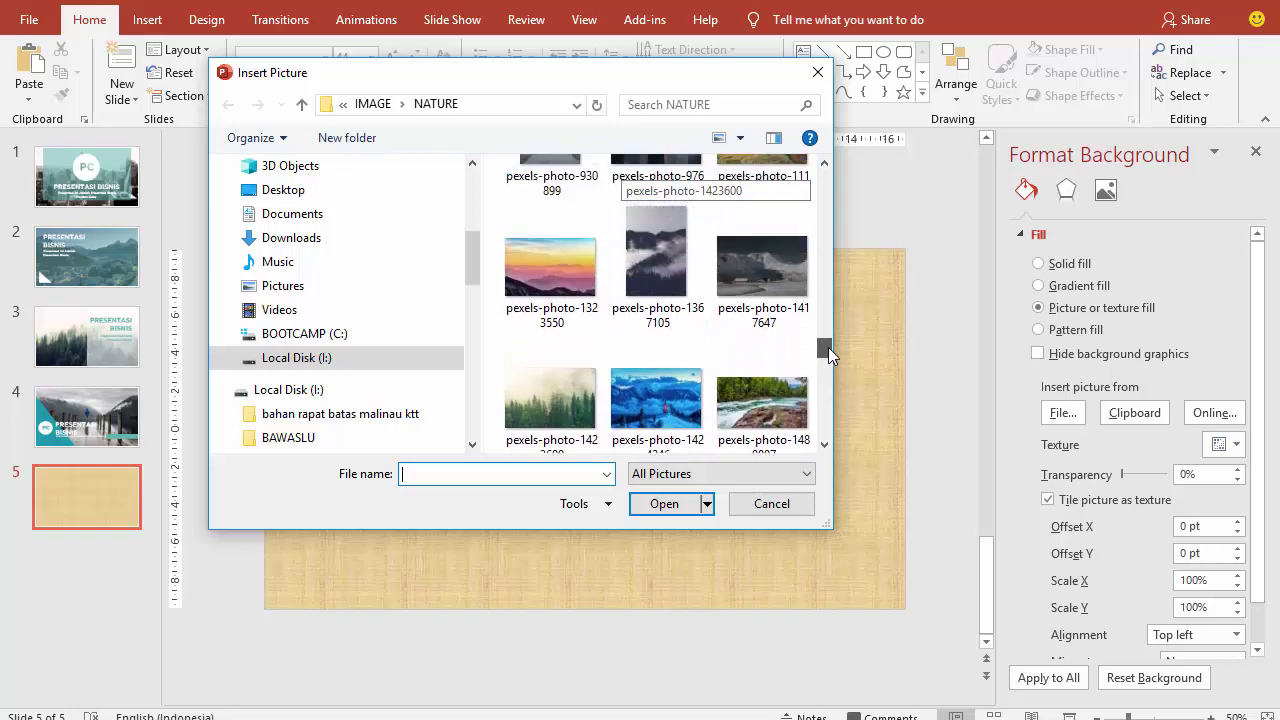
{"action": "left_click", "coordinate": [777, 402]}
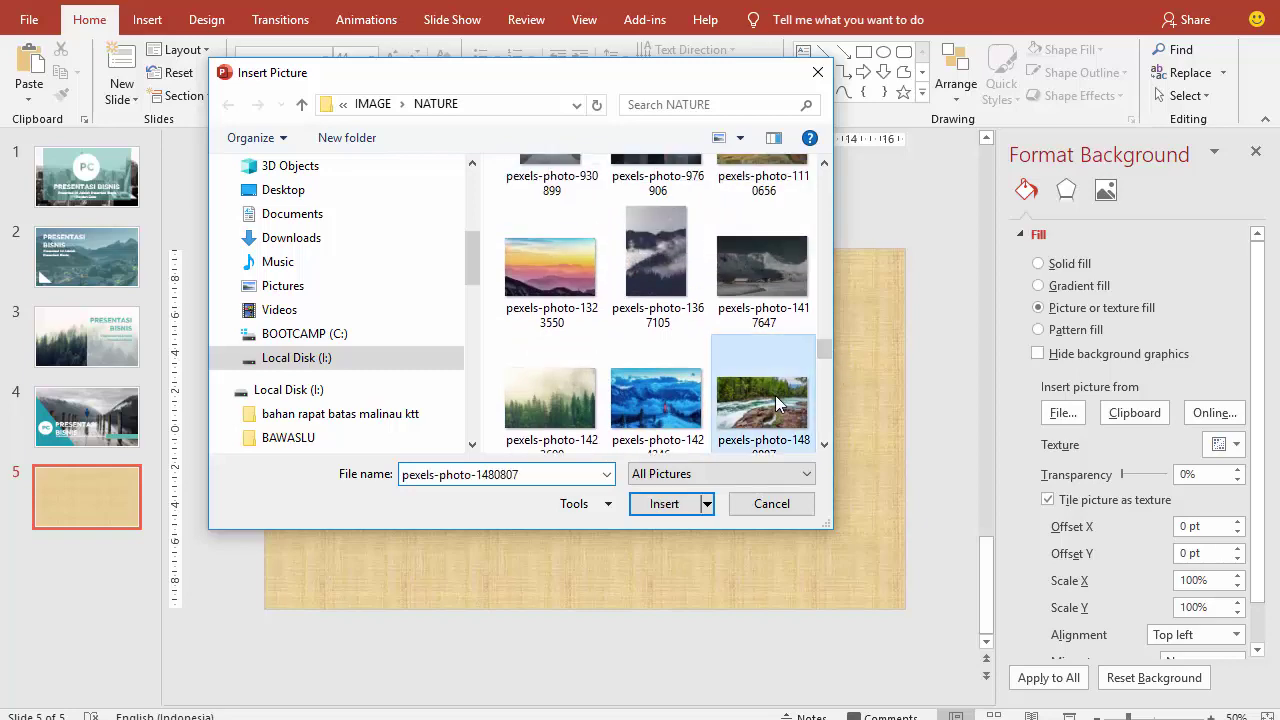
{"action": "left_click", "coordinate": [664, 503]}
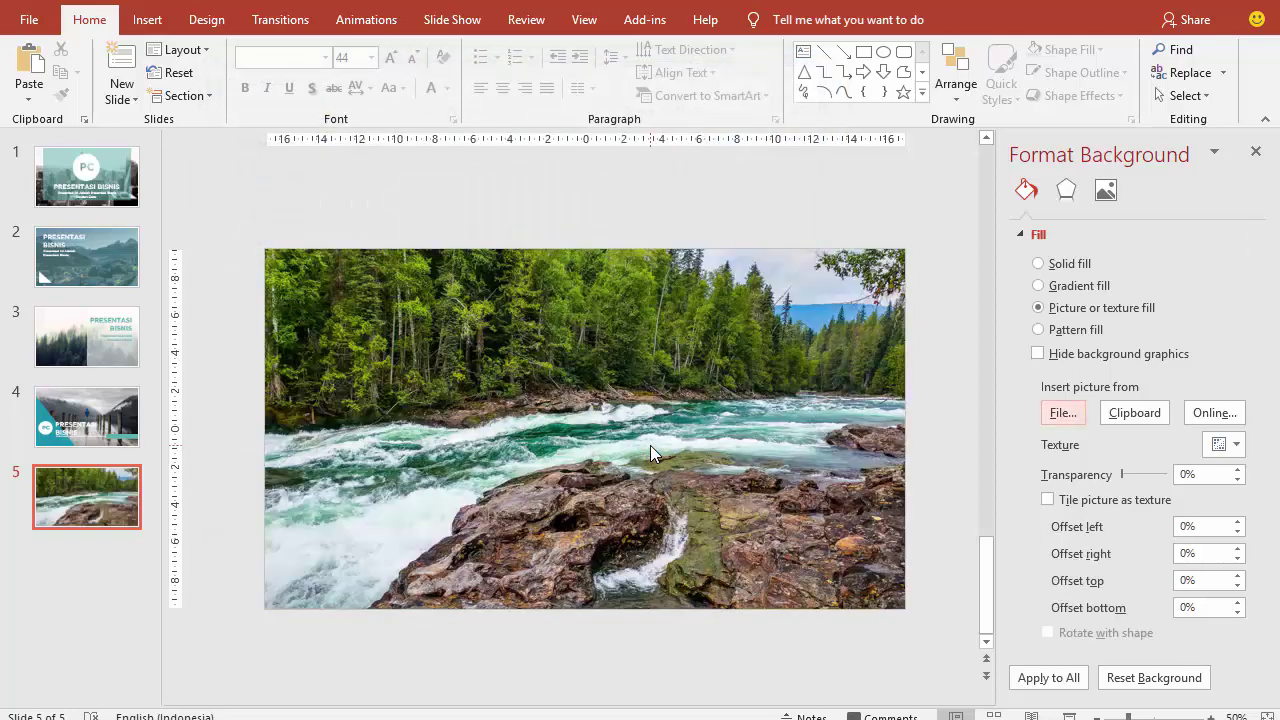
Draw a large square over the left side of slide 5.
{"action": "left_click", "coordinate": [147, 19]}
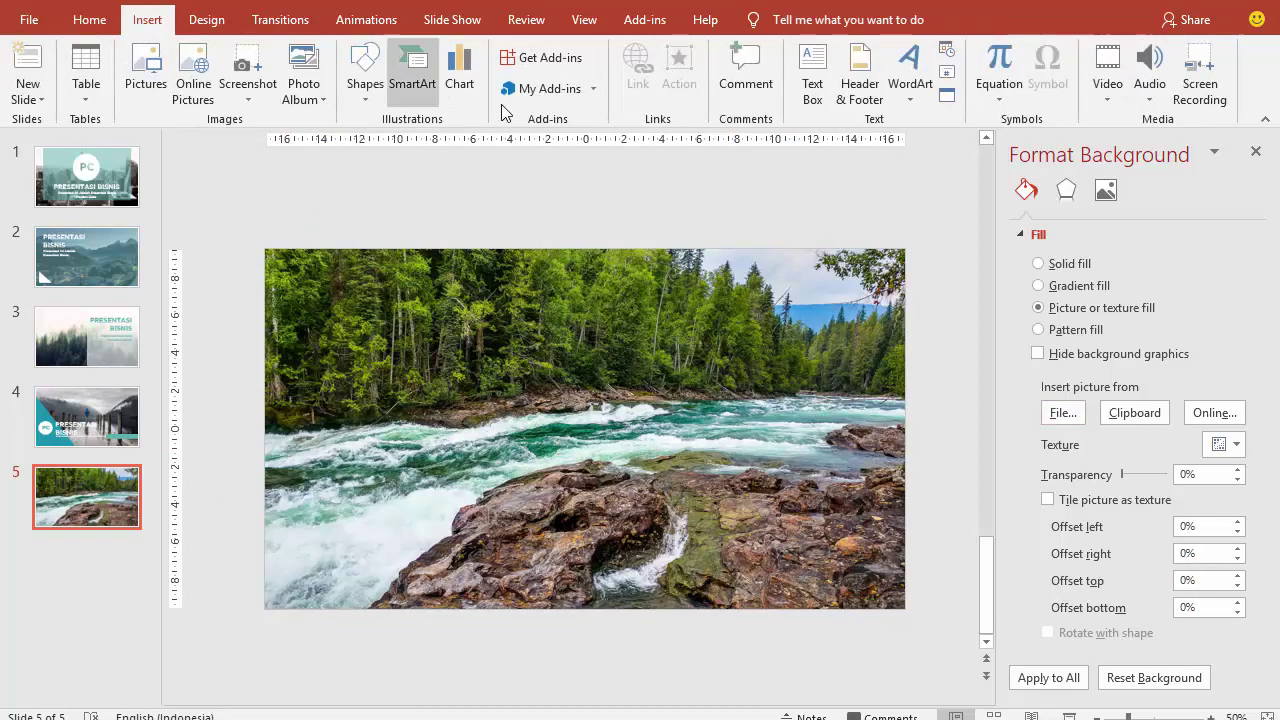
{"action": "left_click", "coordinate": [366, 70]}
{"action": "left_click", "coordinate": [425, 148]}
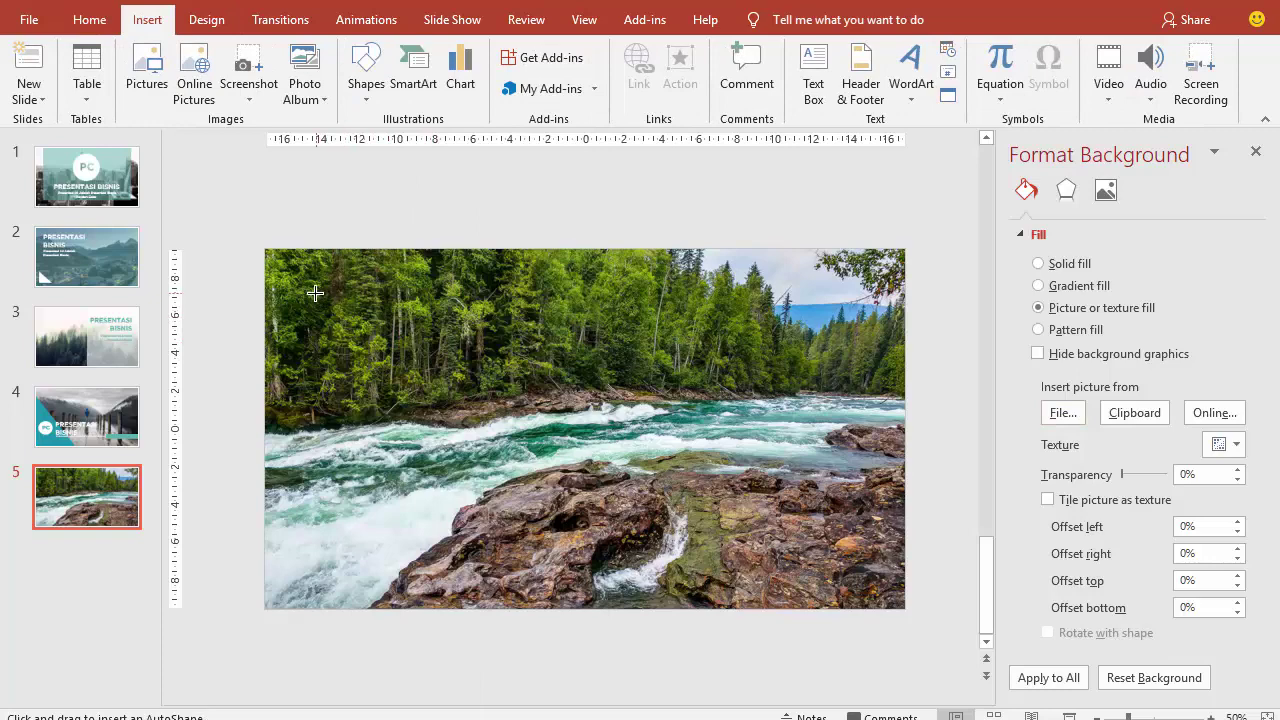
{"action": "left_click_drag", "start_coordinate": [315, 293], "coordinate": [563, 563]}
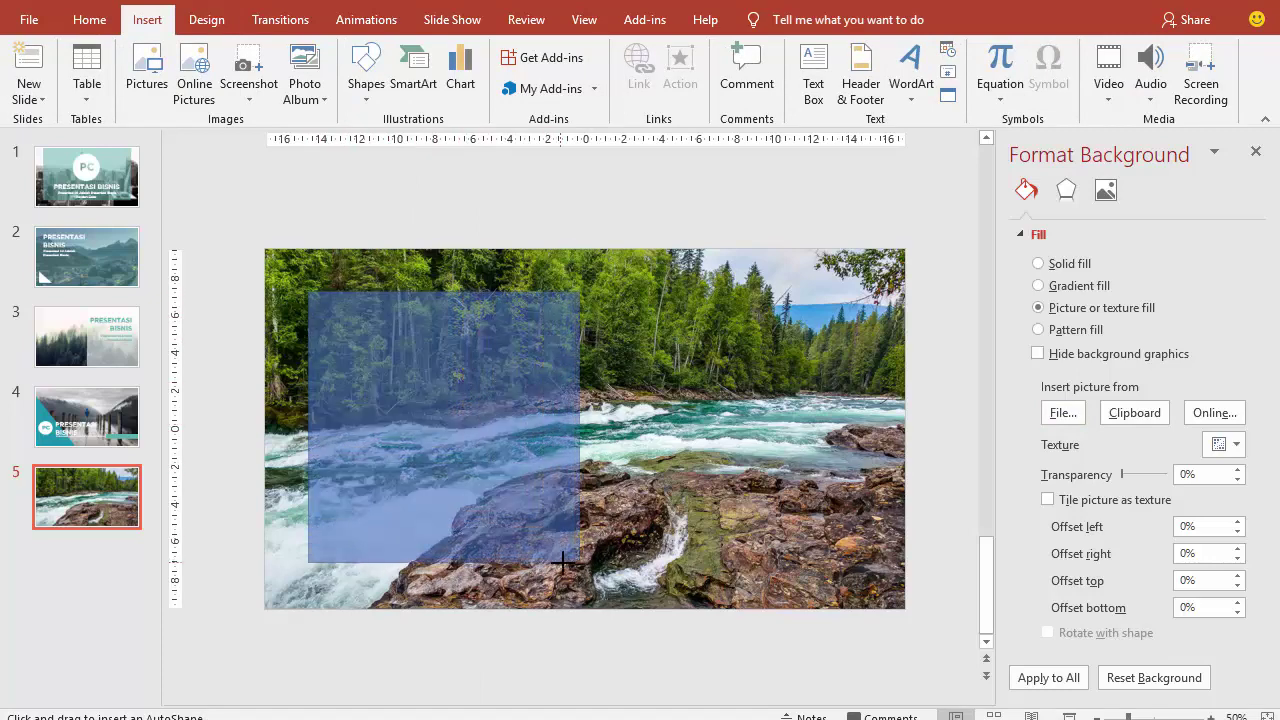
{"action": "left_click_drag", "start_coordinate": [563, 563], "coordinate": [591, 571]}
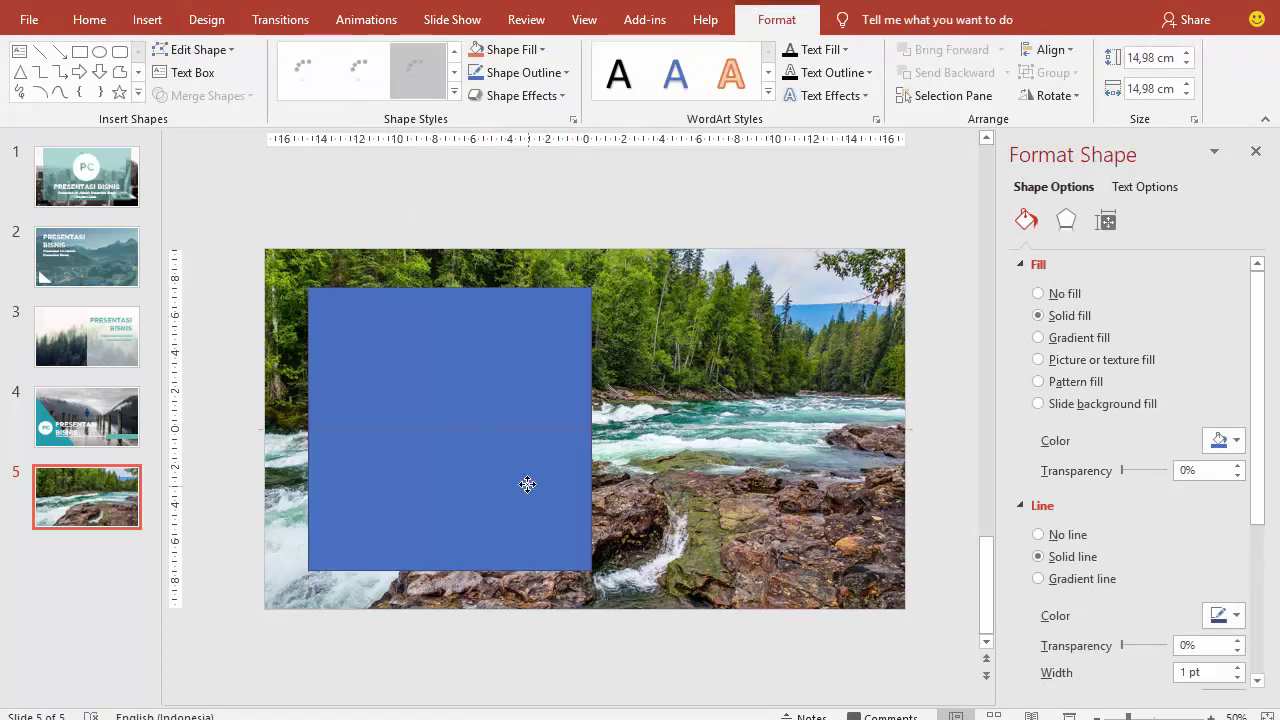
Give the square no outline, 16% transparency and a light teal fill.
{"action": "left_click", "coordinate": [1075, 536]}
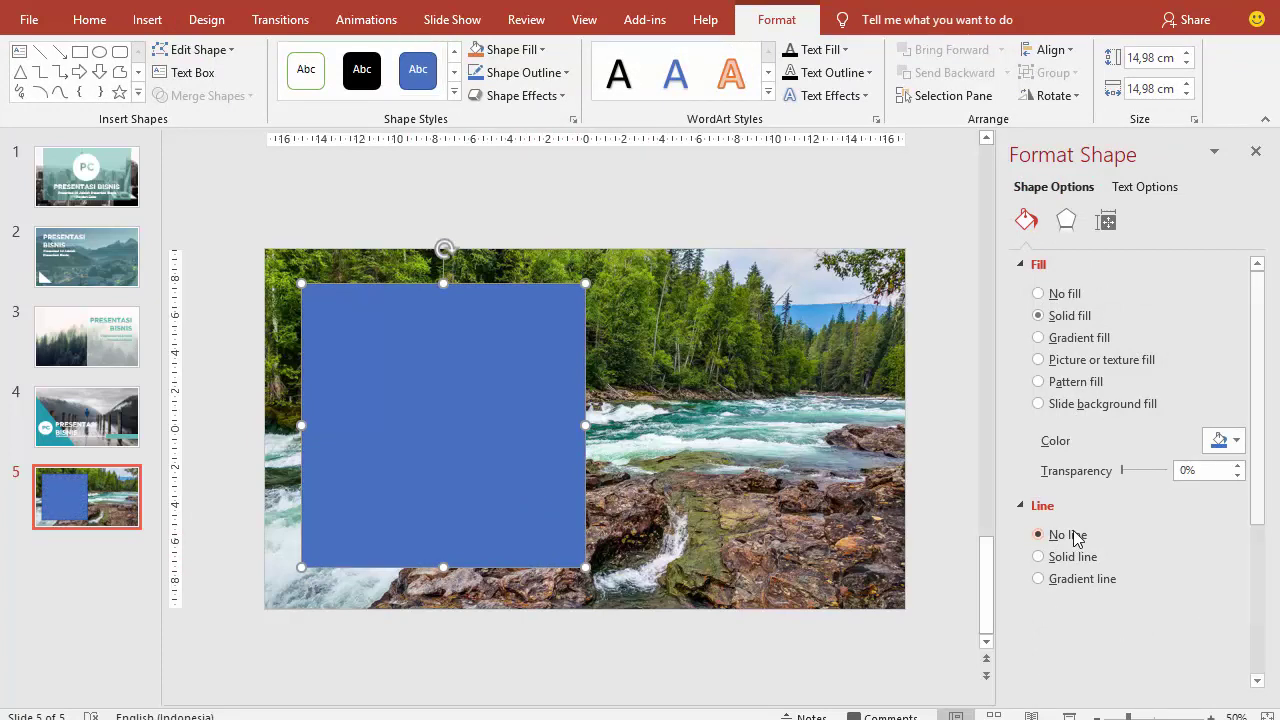
{"action": "left_click_drag", "start_coordinate": [1122, 471], "coordinate": [1130, 470]}
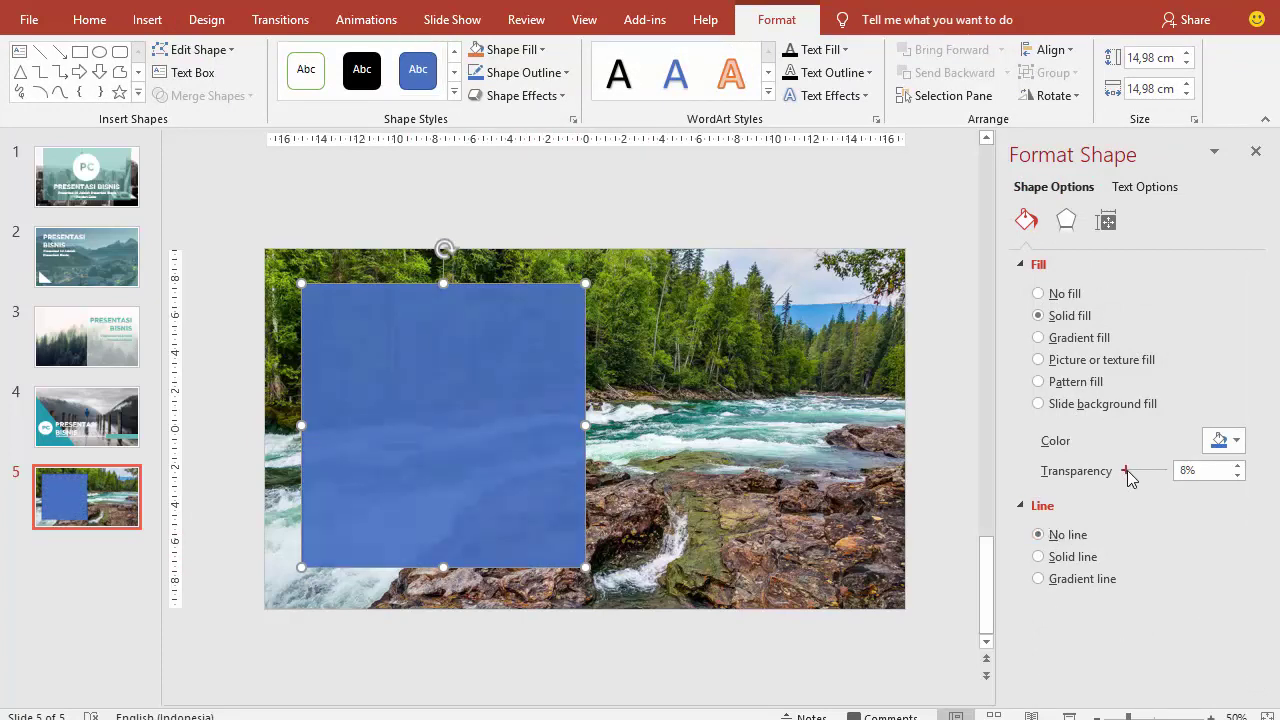
{"action": "left_click", "coordinate": [1212, 449]}
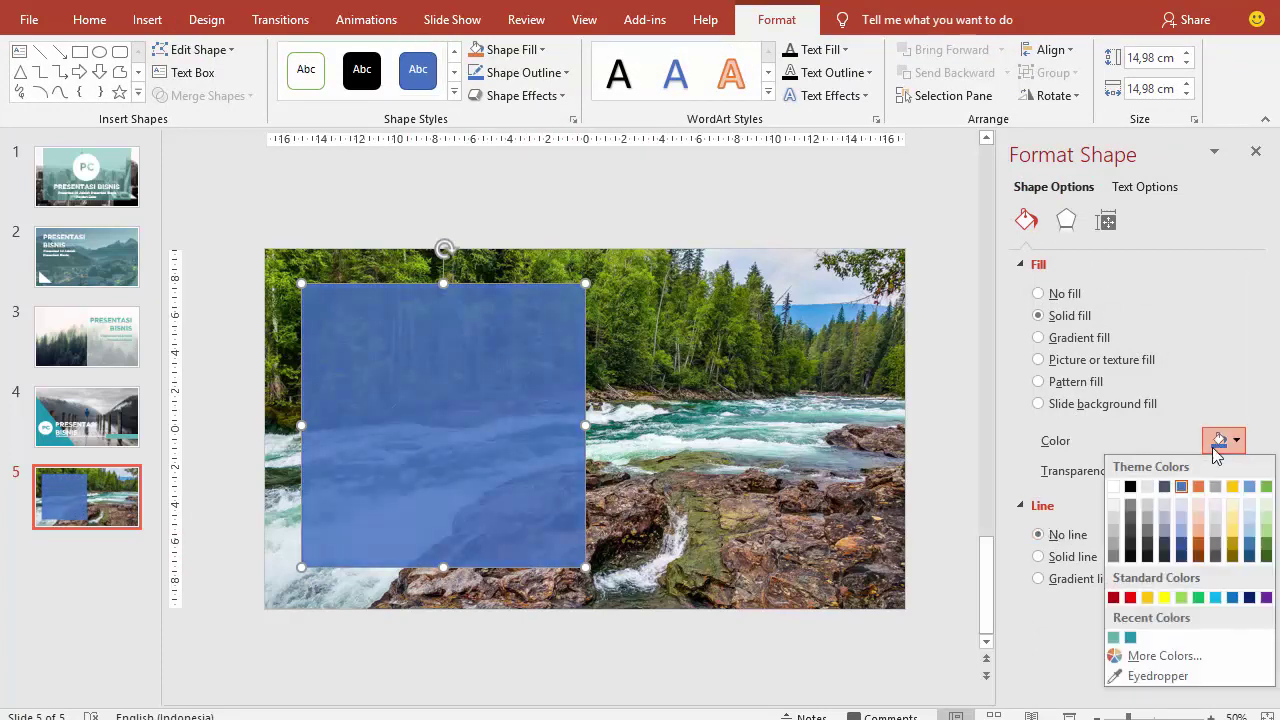
{"action": "left_click", "coordinate": [1110, 620]}
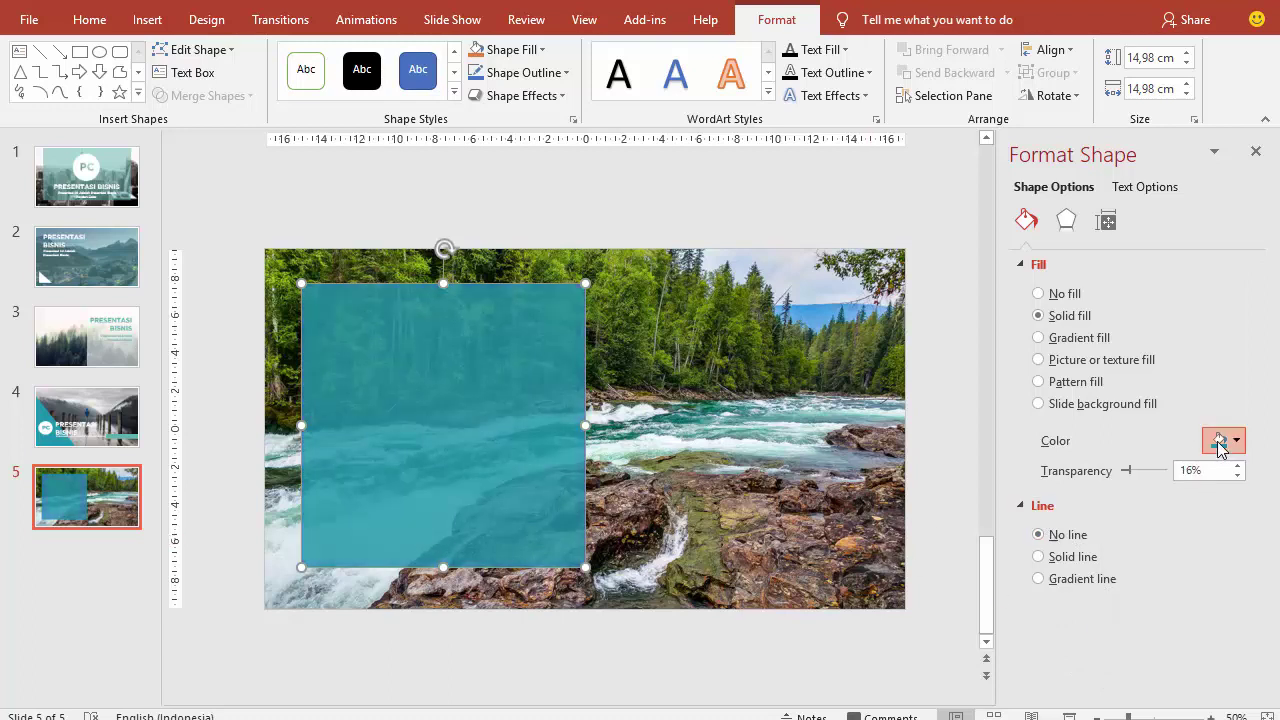
{"action": "left_click", "coordinate": [1222, 440]}
{"action": "left_click", "coordinate": [1131, 638]}
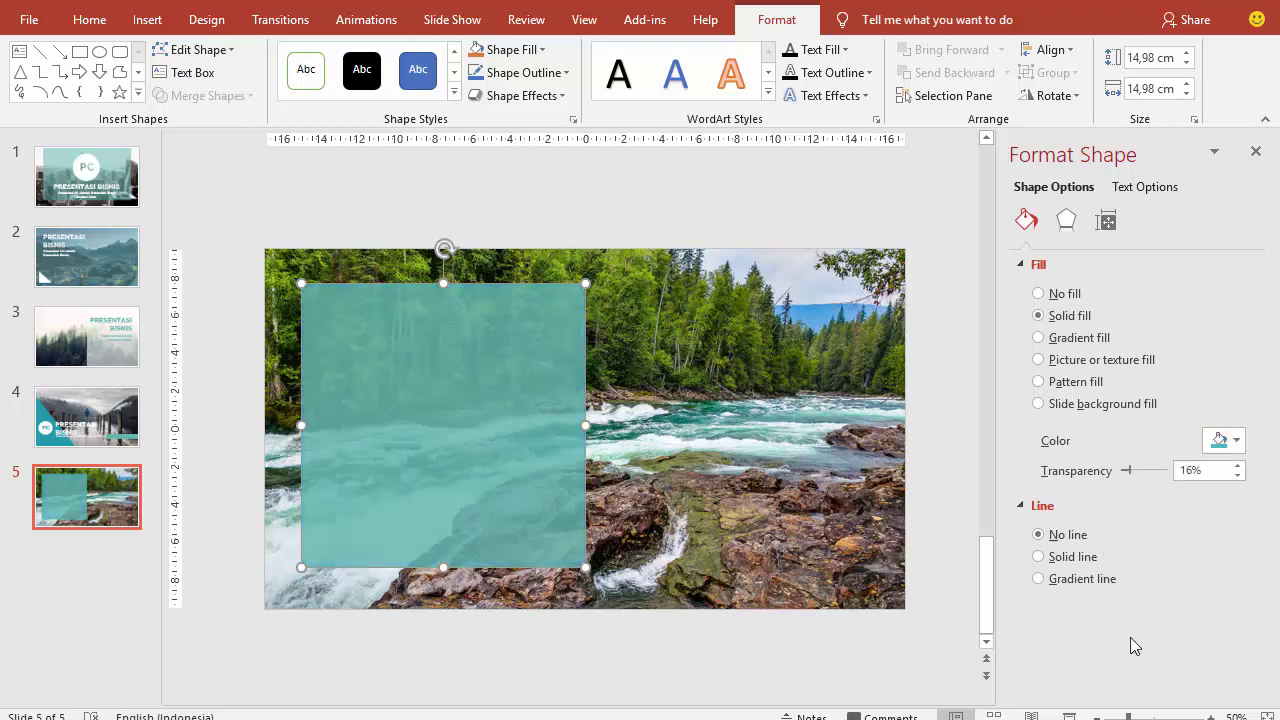
{"action": "left_click", "coordinate": [812, 213]}
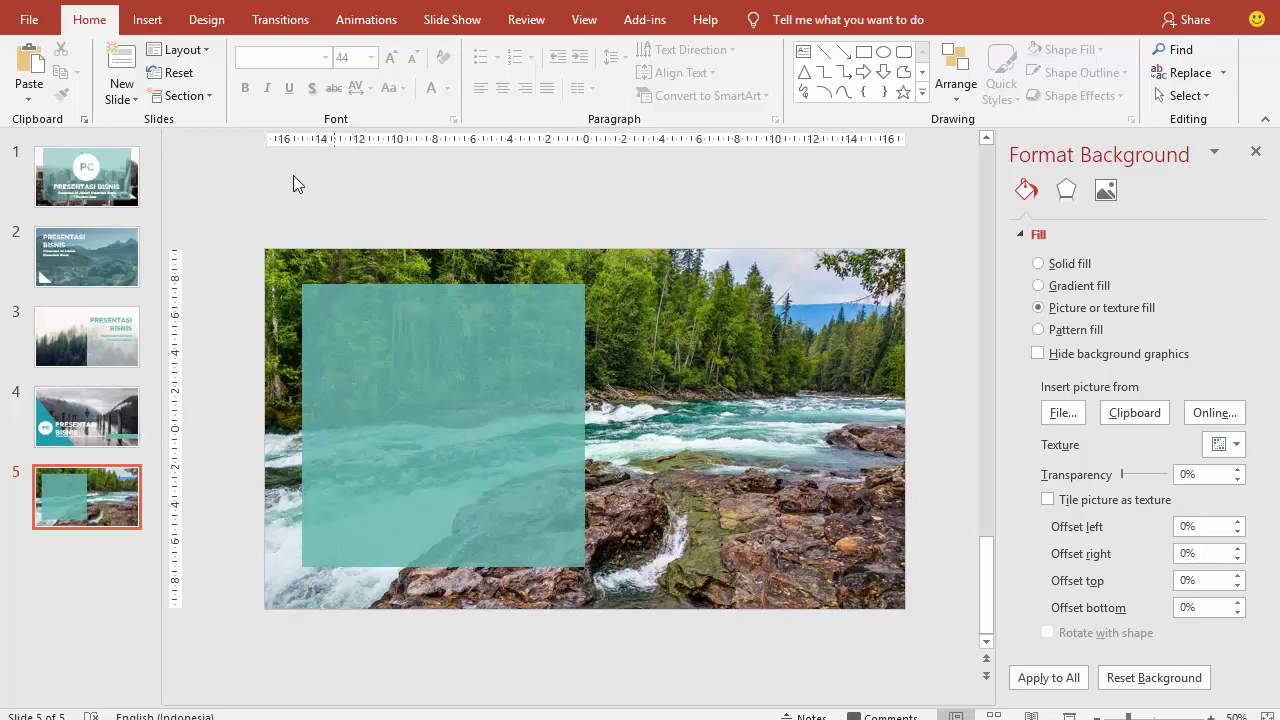
Add a text box above slide 5 with the quote 'Silahkan Isi dengan Quotes / Atau / Visi Bisnis Anda' on three lines.
{"action": "left_click", "coordinate": [147, 19]}
{"action": "left_click", "coordinate": [813, 75]}
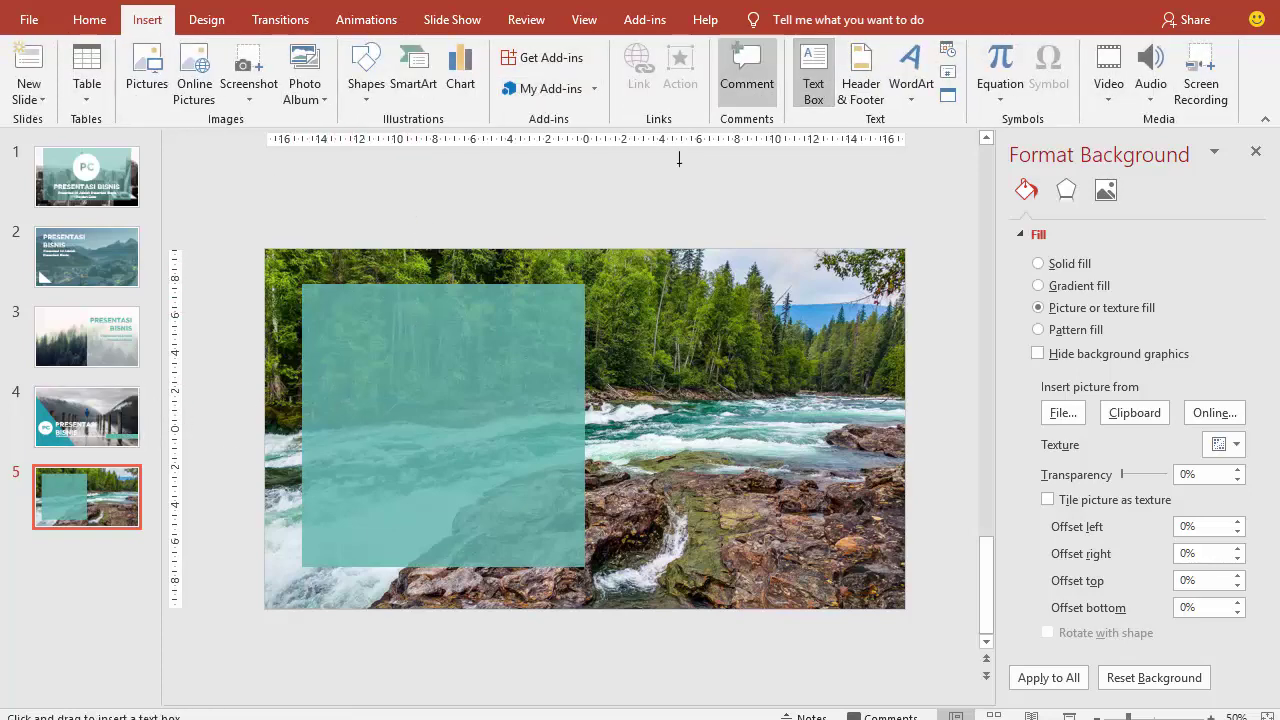
{"action": "left_click", "coordinate": [450, 204]}
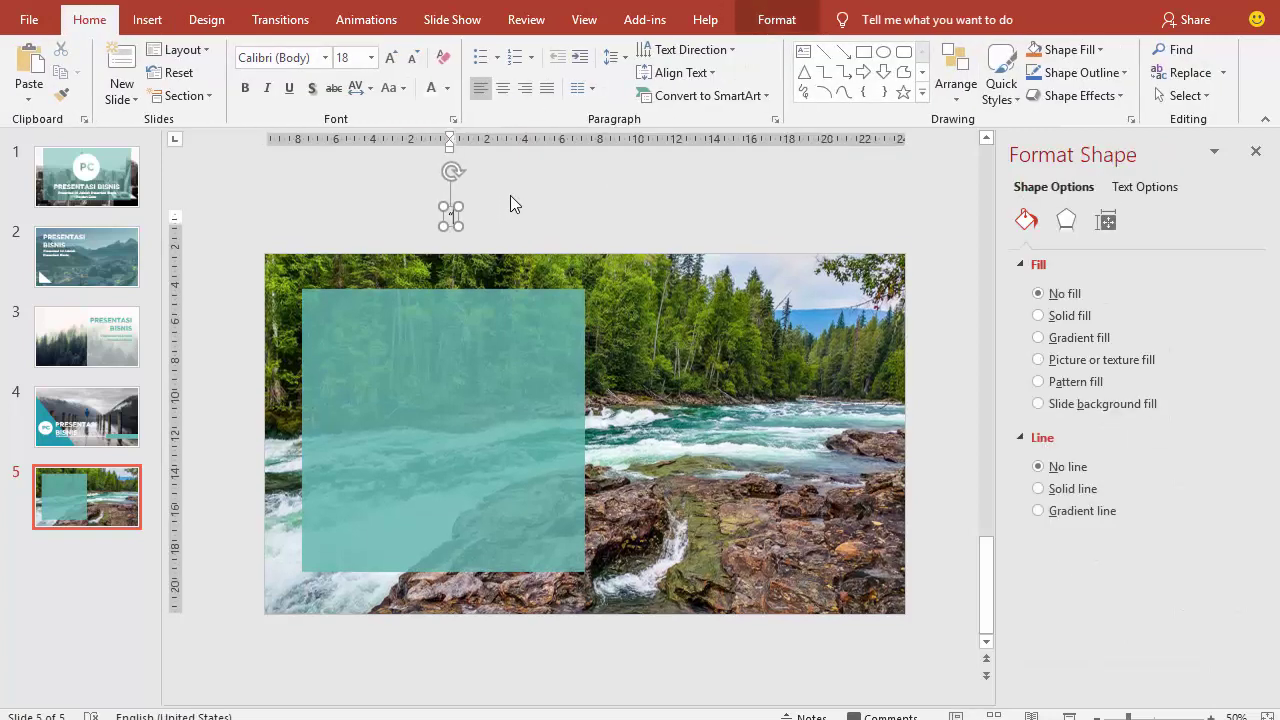
{"action": "type", "text": "\"Silahkan Isi"}
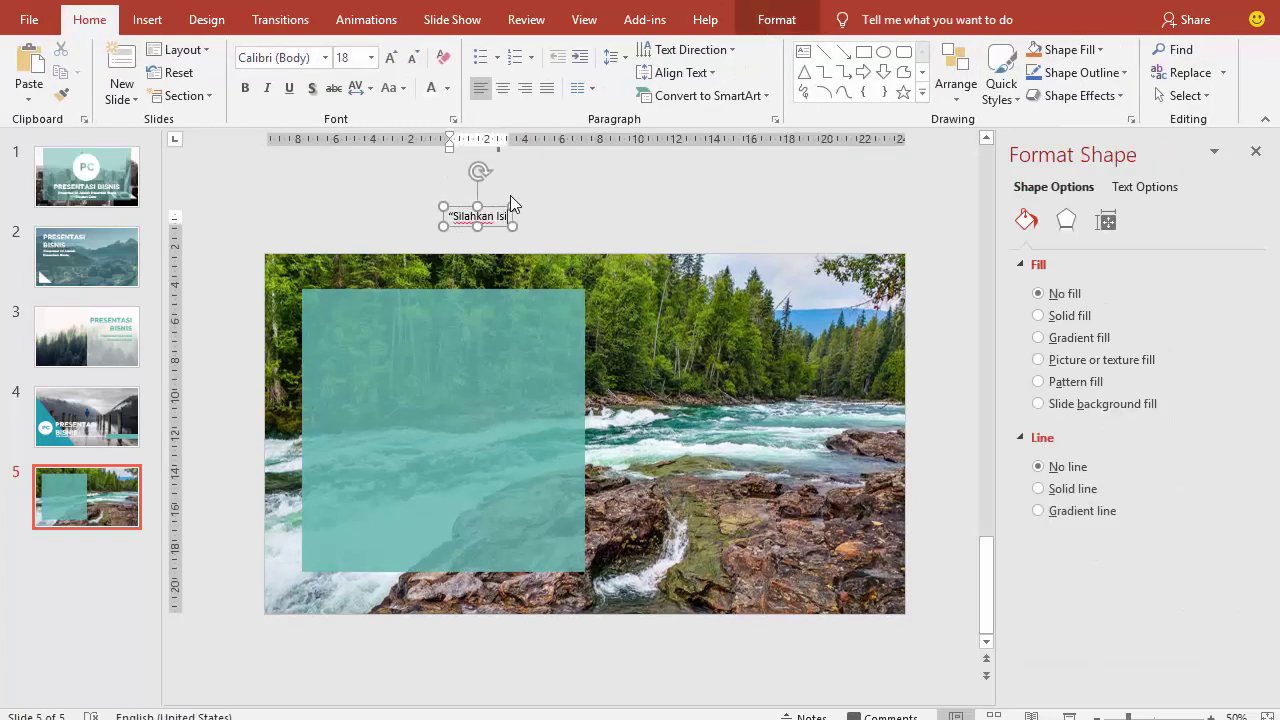
{"action": "type", "text": " dengan "}
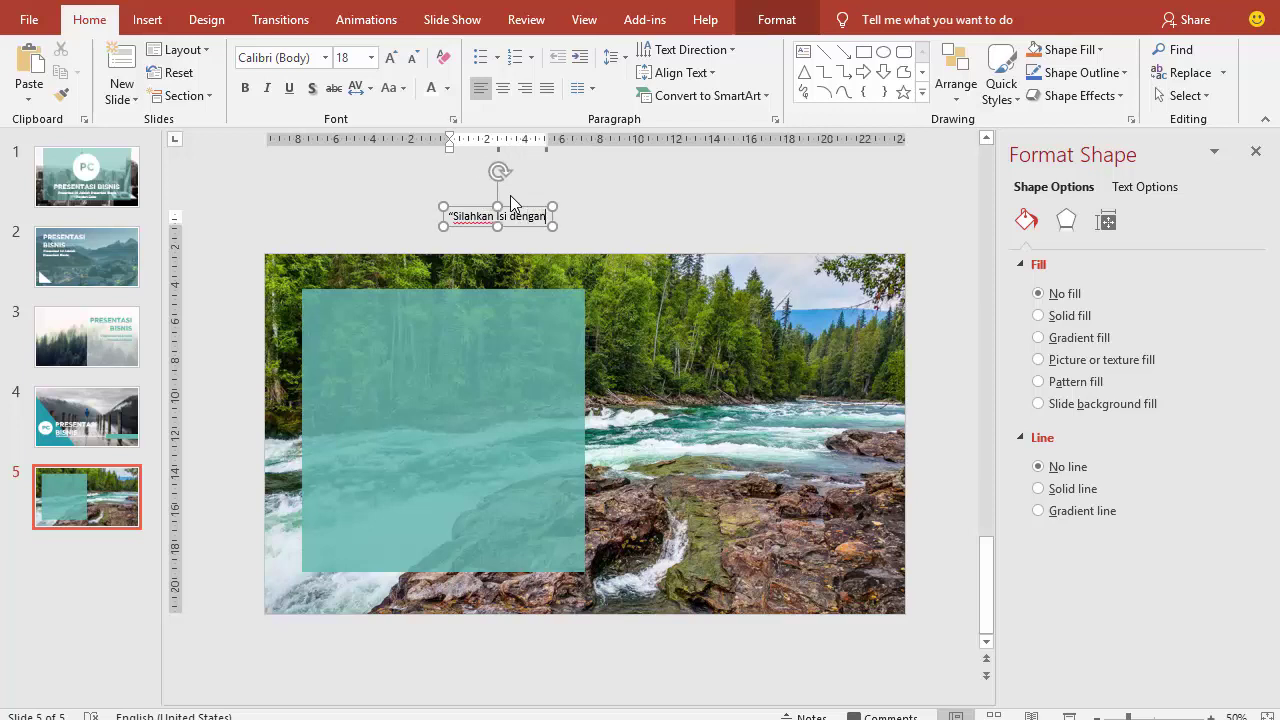
{"action": "type", "text": "Quo"}
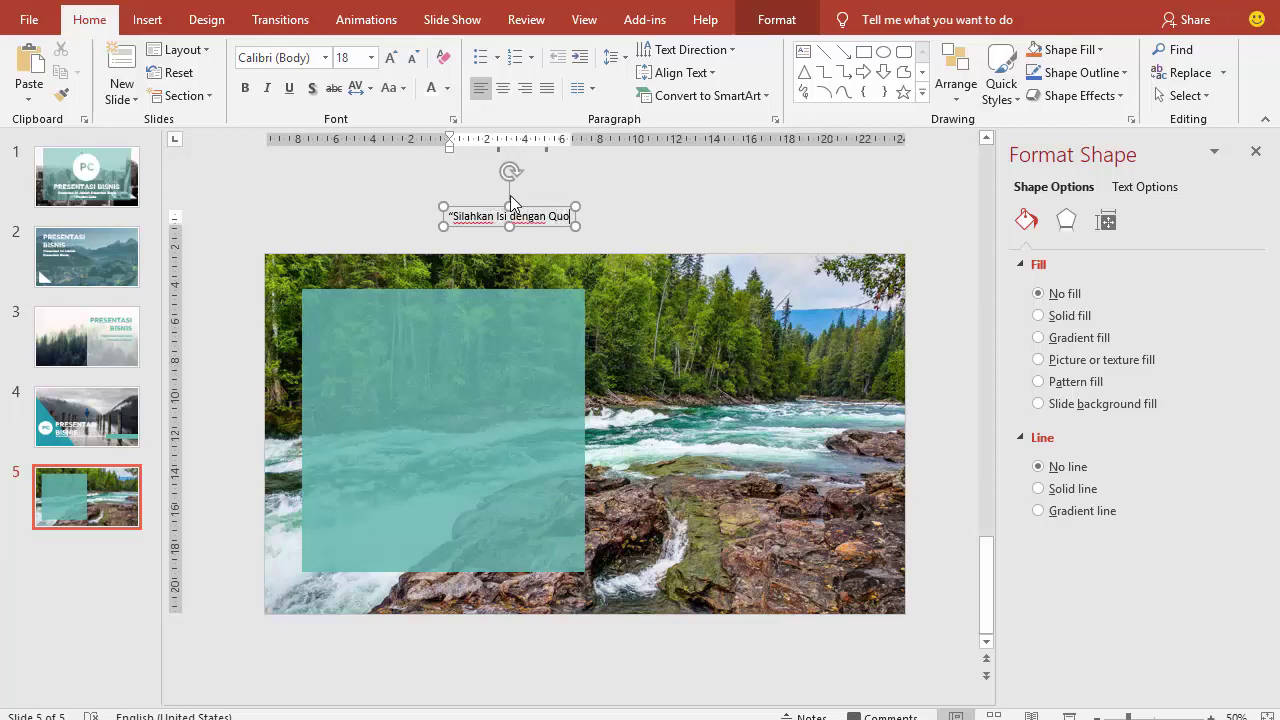
{"action": "type", "text": "tes"}
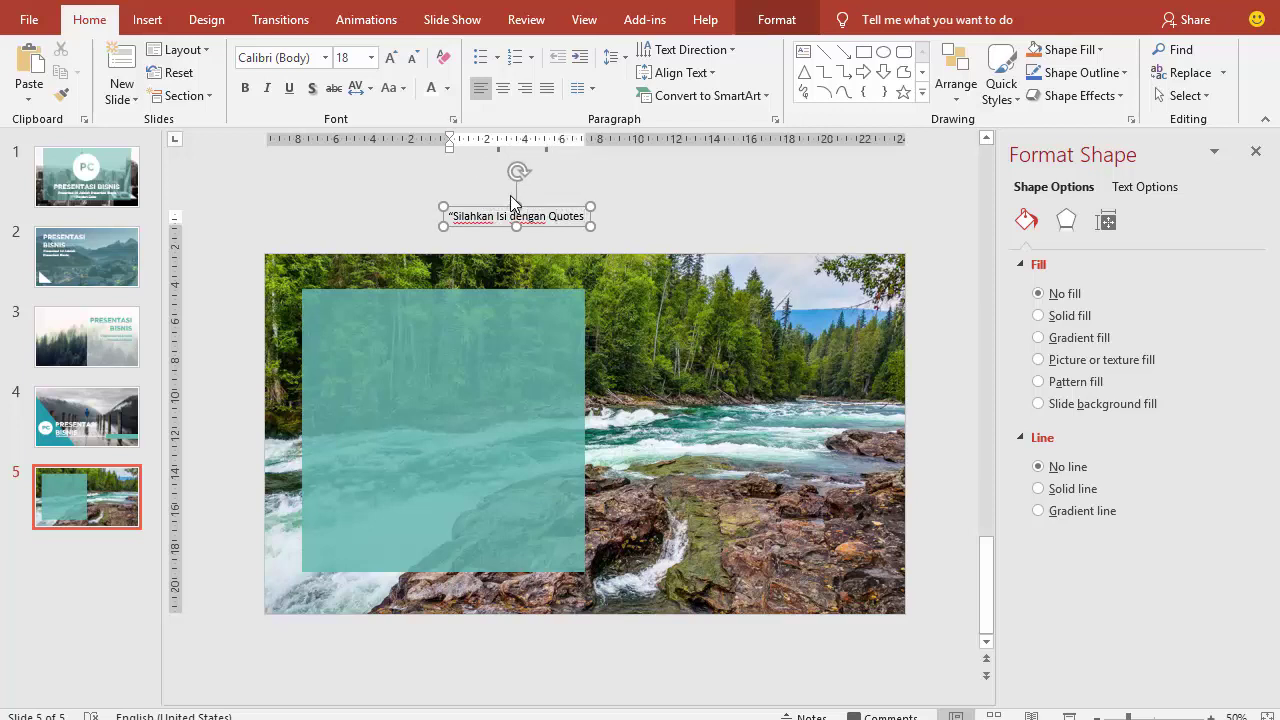
{"action": "key", "text": "Return"}
{"action": "type", "text": "atau"}
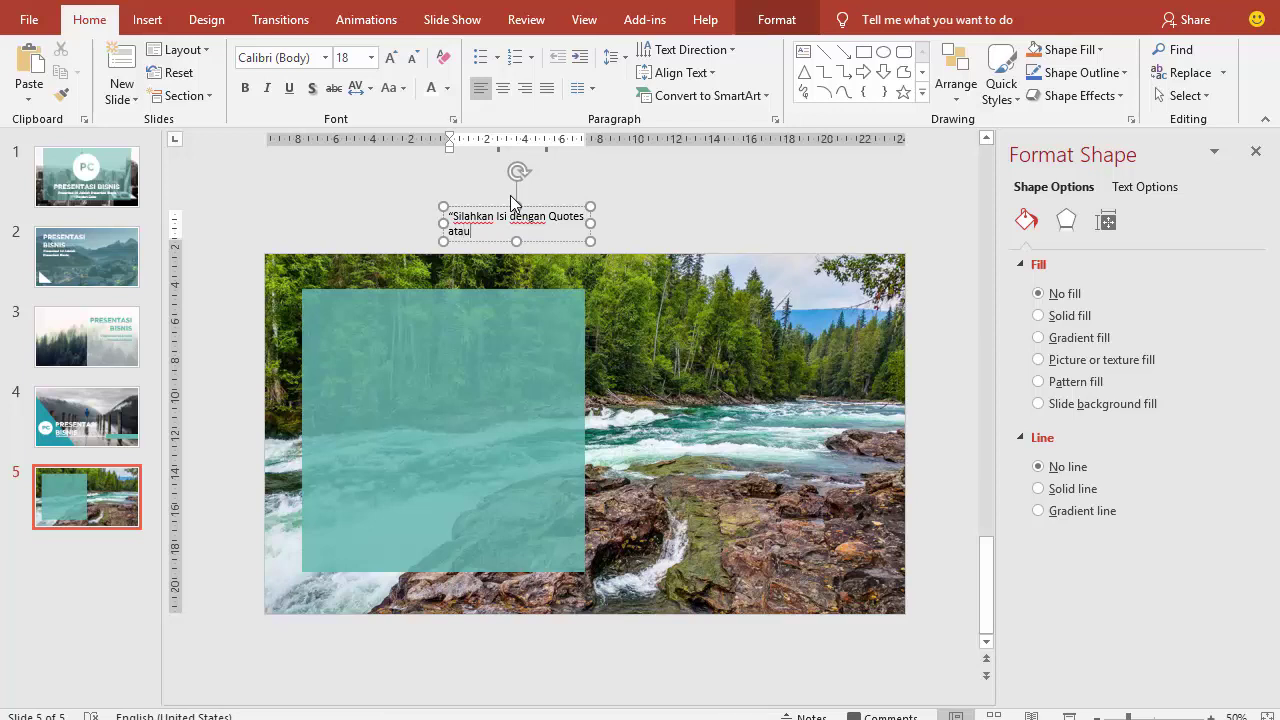
{"action": "key", "text": "Return"}
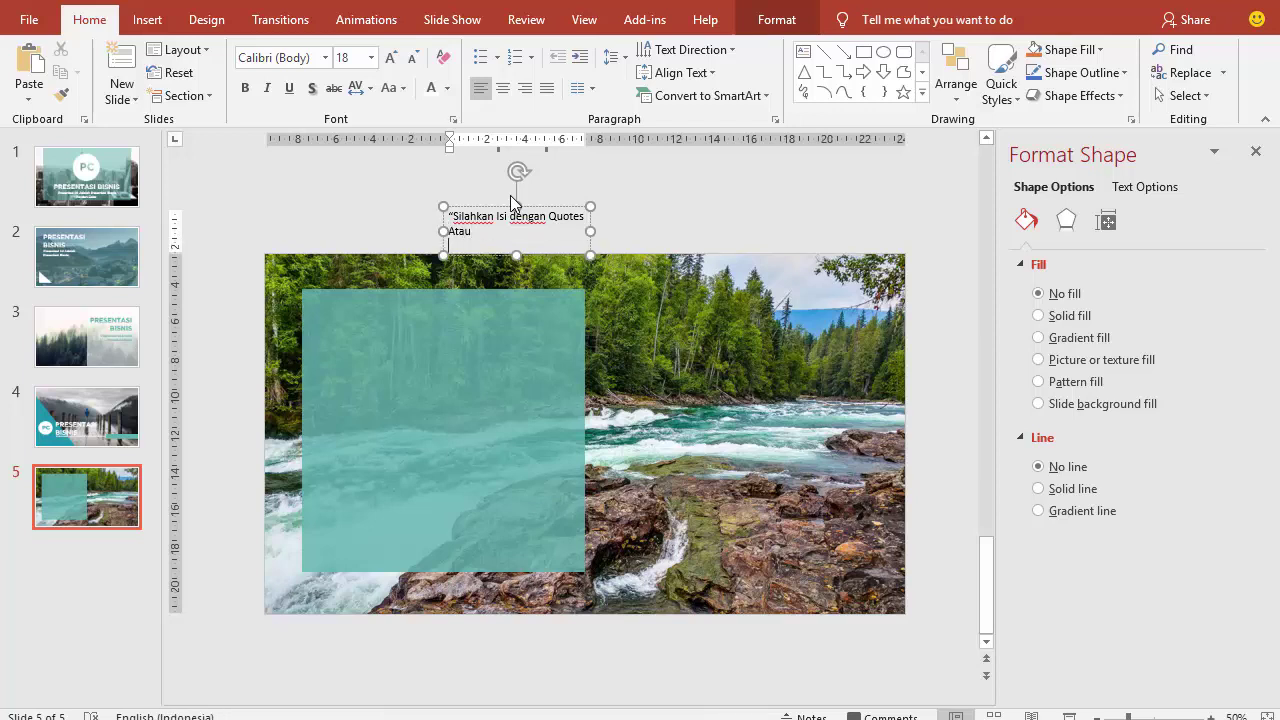
{"action": "type", "text": "Visi"}
{"action": "type", "text": "Bu"}
{"action": "type", "text": "s Anda"}
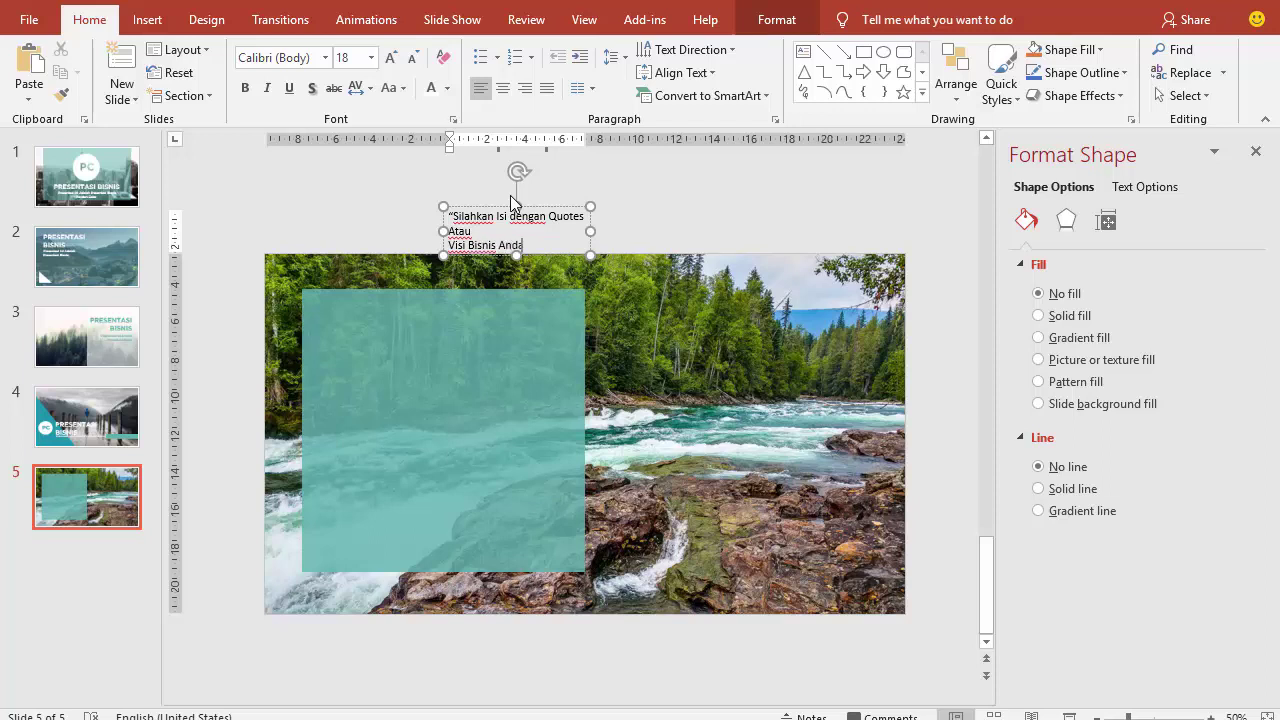
Set the quote to Montserrat size 60 and move it onto the teal square.
{"action": "left_click", "coordinate": [528, 205]}
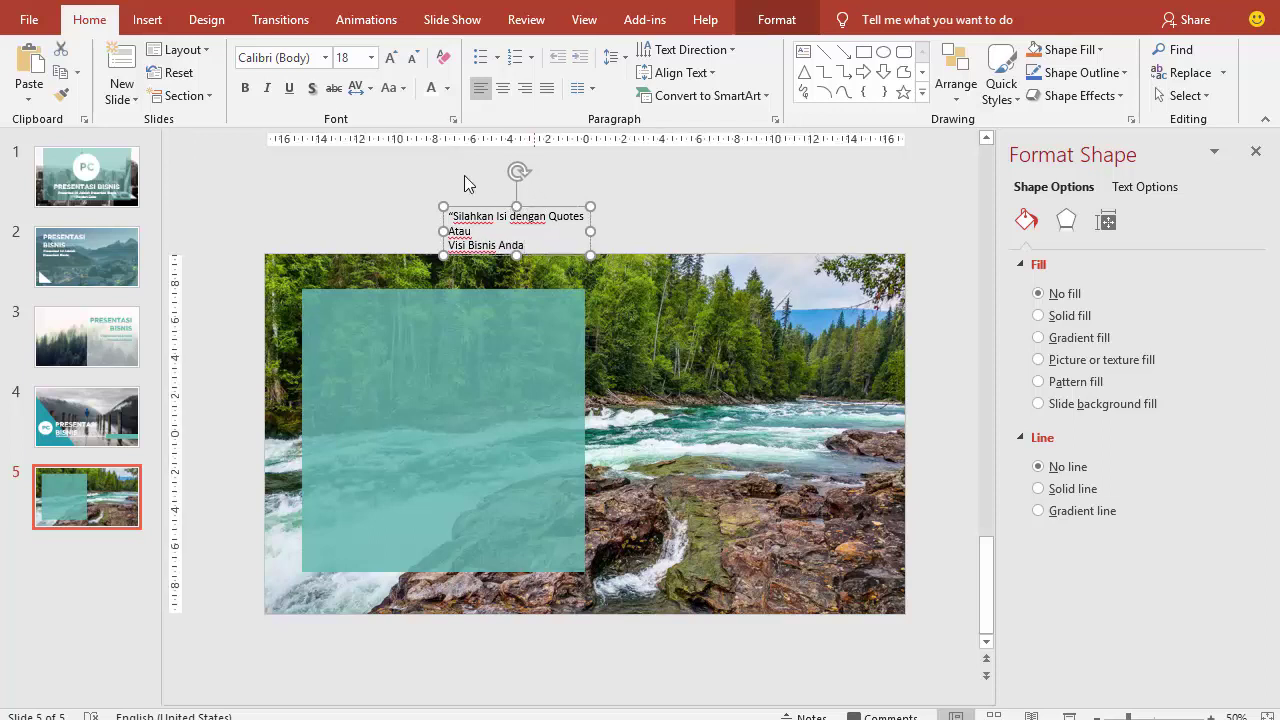
{"action": "left_click", "coordinate": [324, 58]}
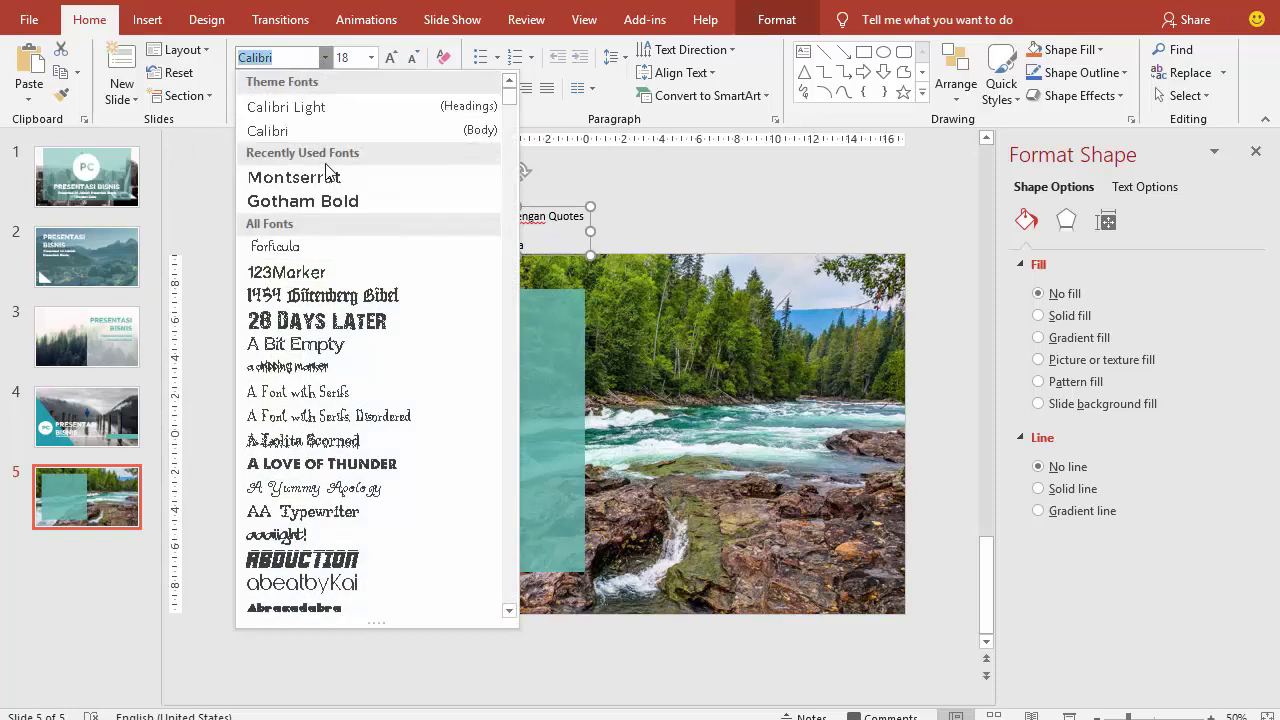
{"action": "left_click", "coordinate": [320, 172]}
{"action": "left_click", "coordinate": [371, 58]}
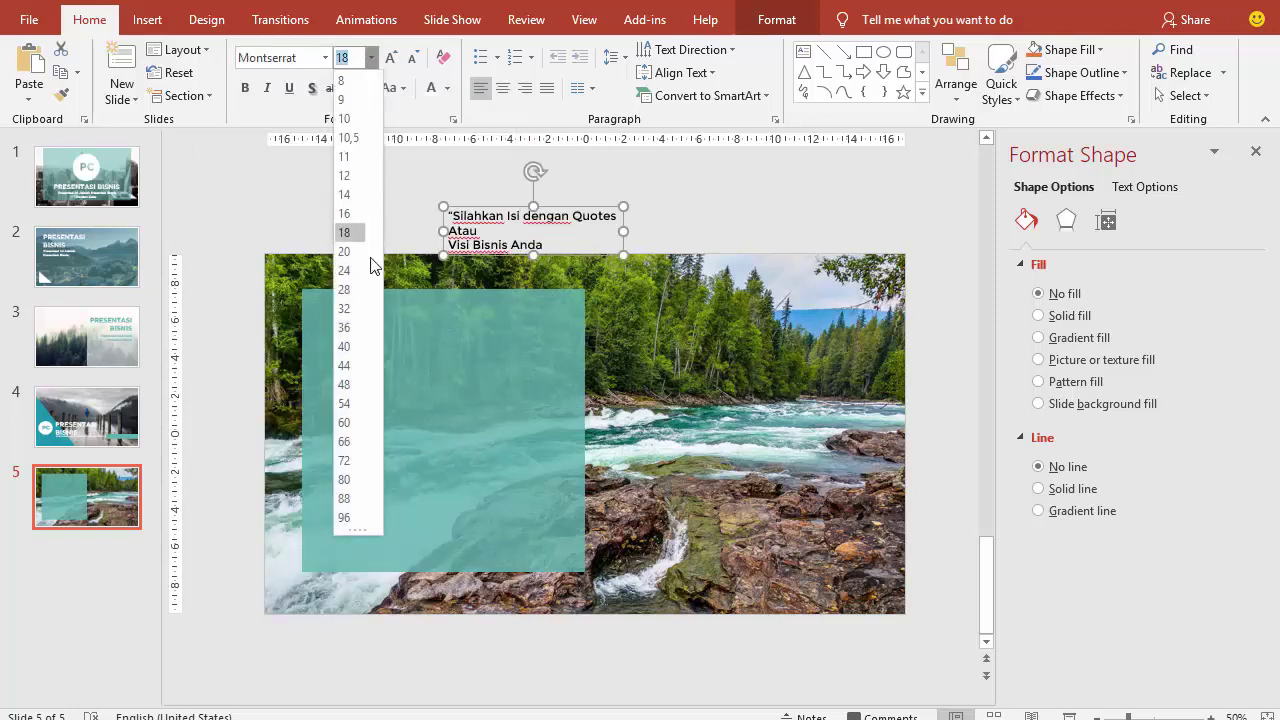
{"action": "left_click", "coordinate": [347, 422]}
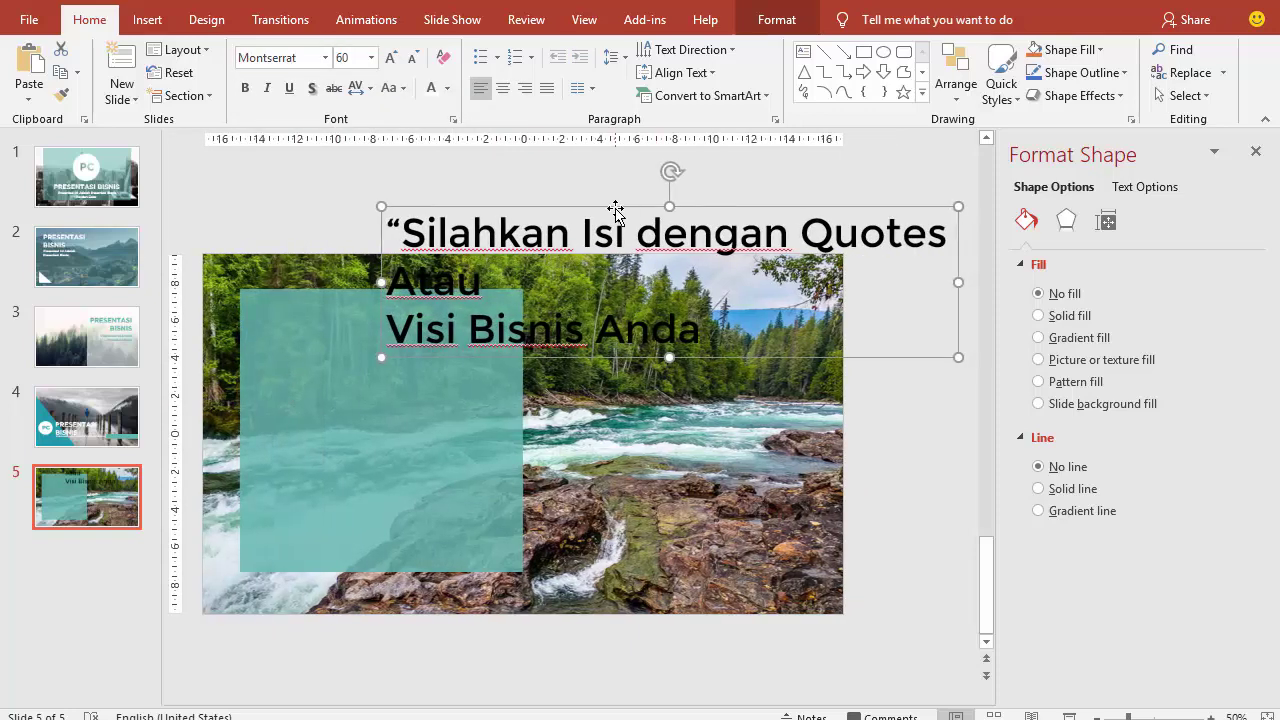
{"action": "left_click_drag", "start_coordinate": [614, 205], "coordinate": [484, 290]}
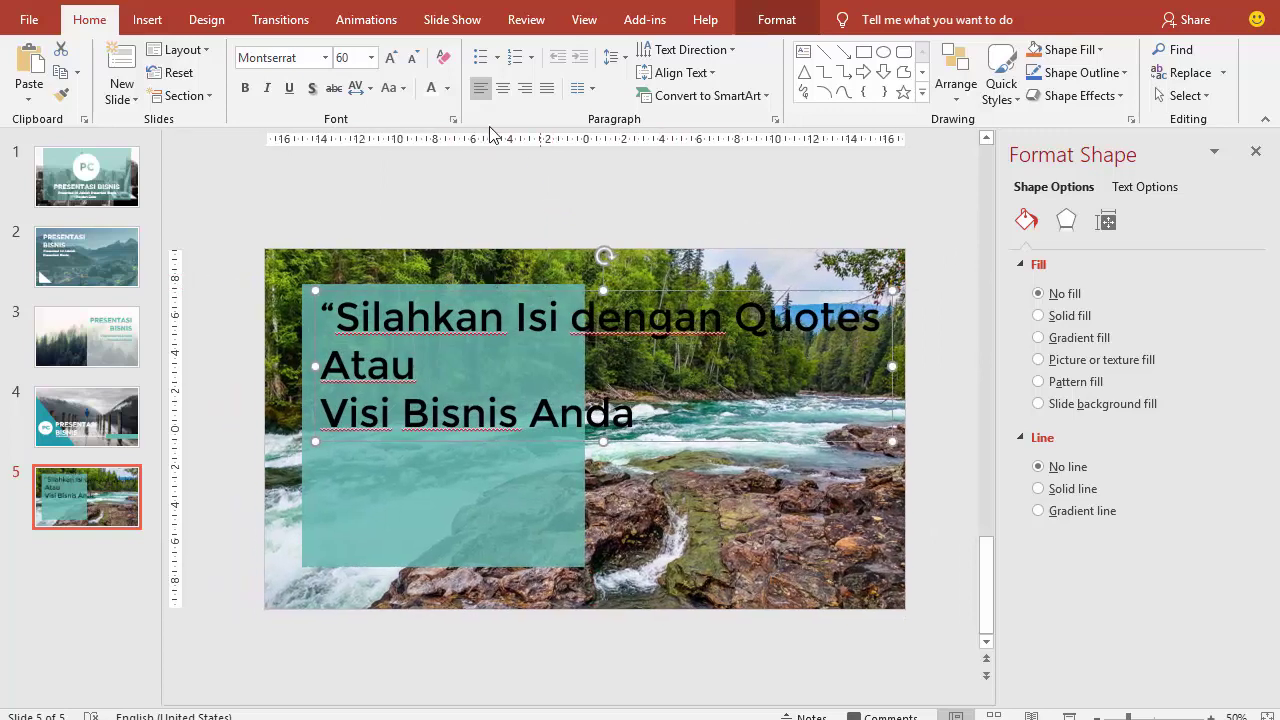
Put 'Isi dengan Quotes' on its own line at size 28, and make 'Atau' size 36.
{"action": "left_click", "coordinate": [519, 313]}
{"action": "key", "text": "Return"}
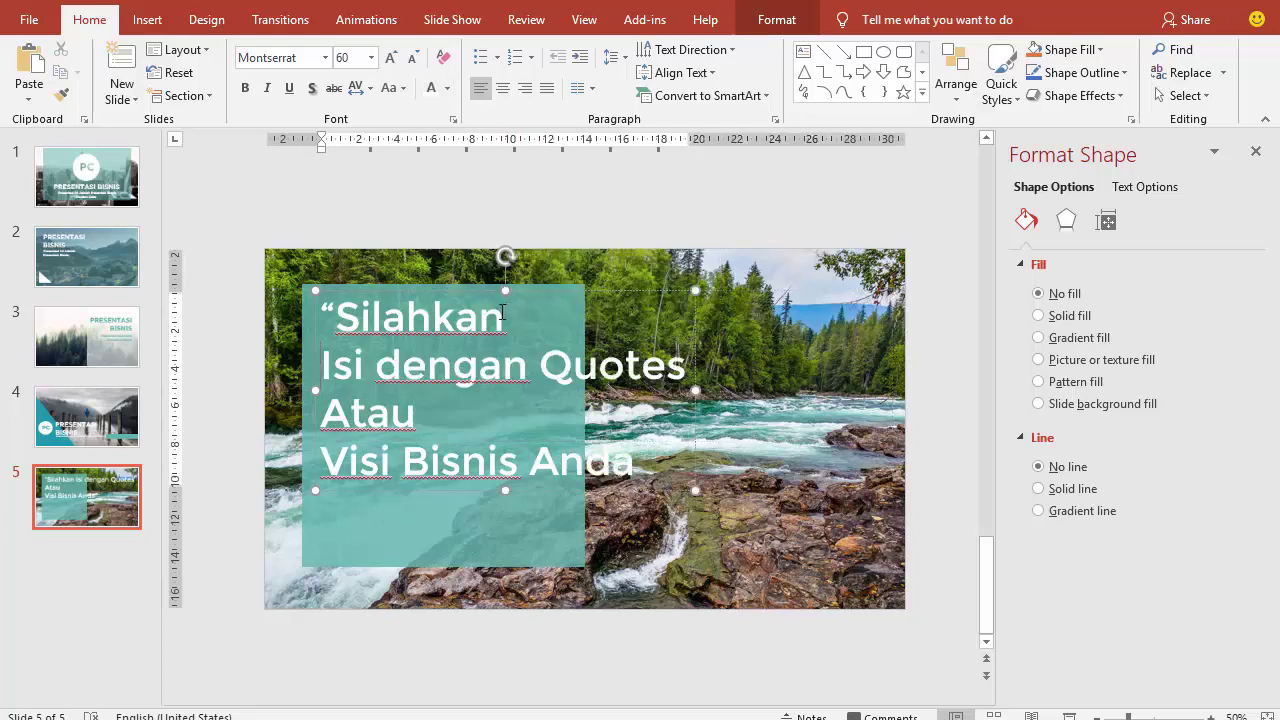
{"action": "left_click_drag", "start_coordinate": [327, 362], "coordinate": [612, 370]}
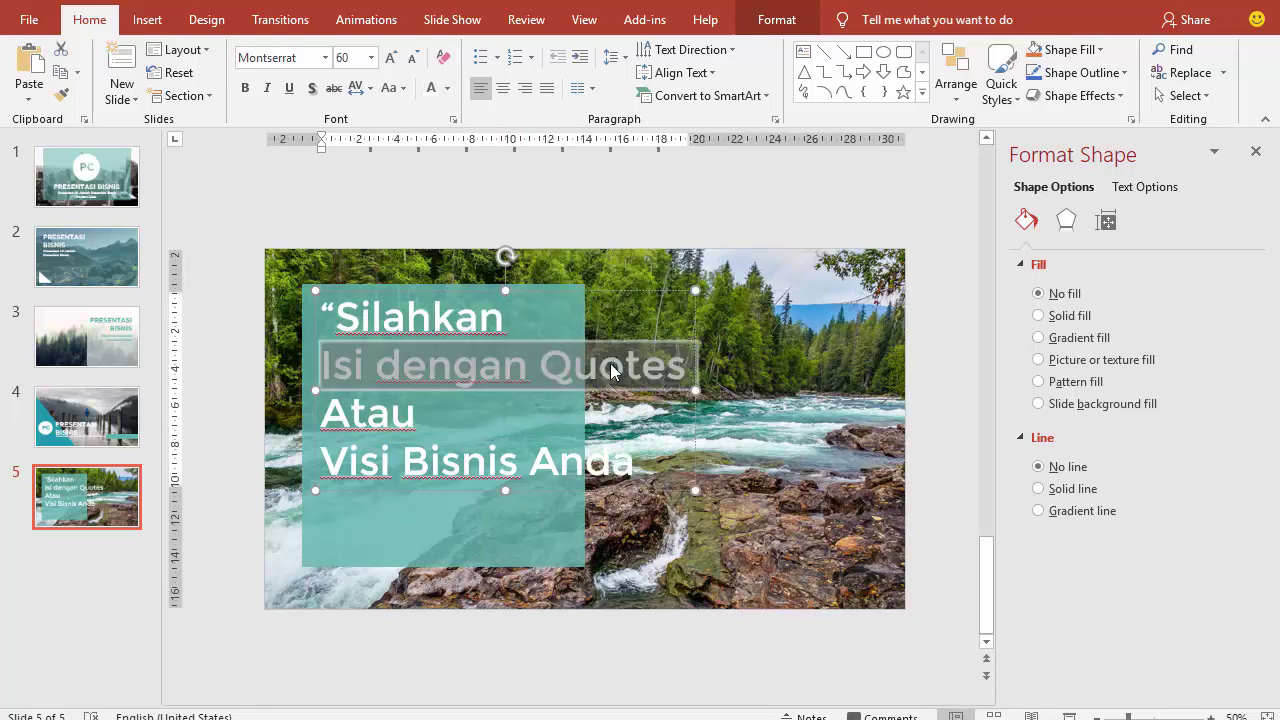
{"action": "left_click", "coordinate": [371, 57]}
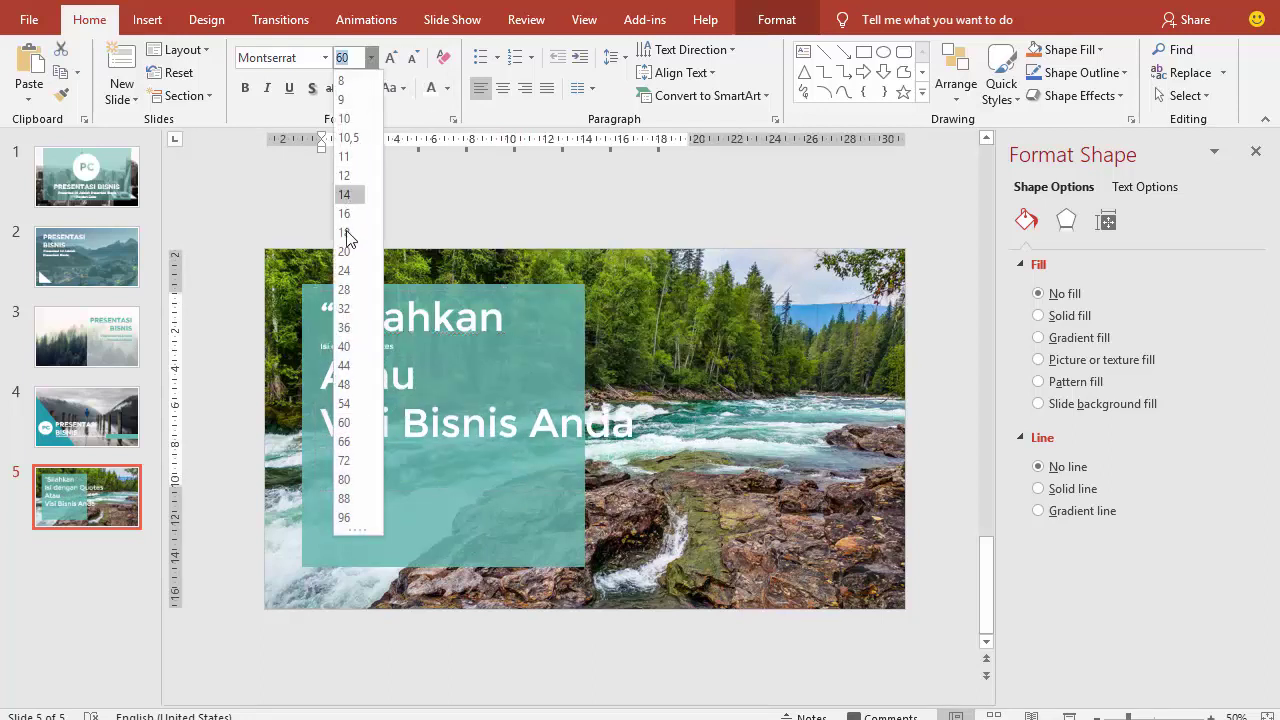
{"action": "left_click", "coordinate": [344, 289]}
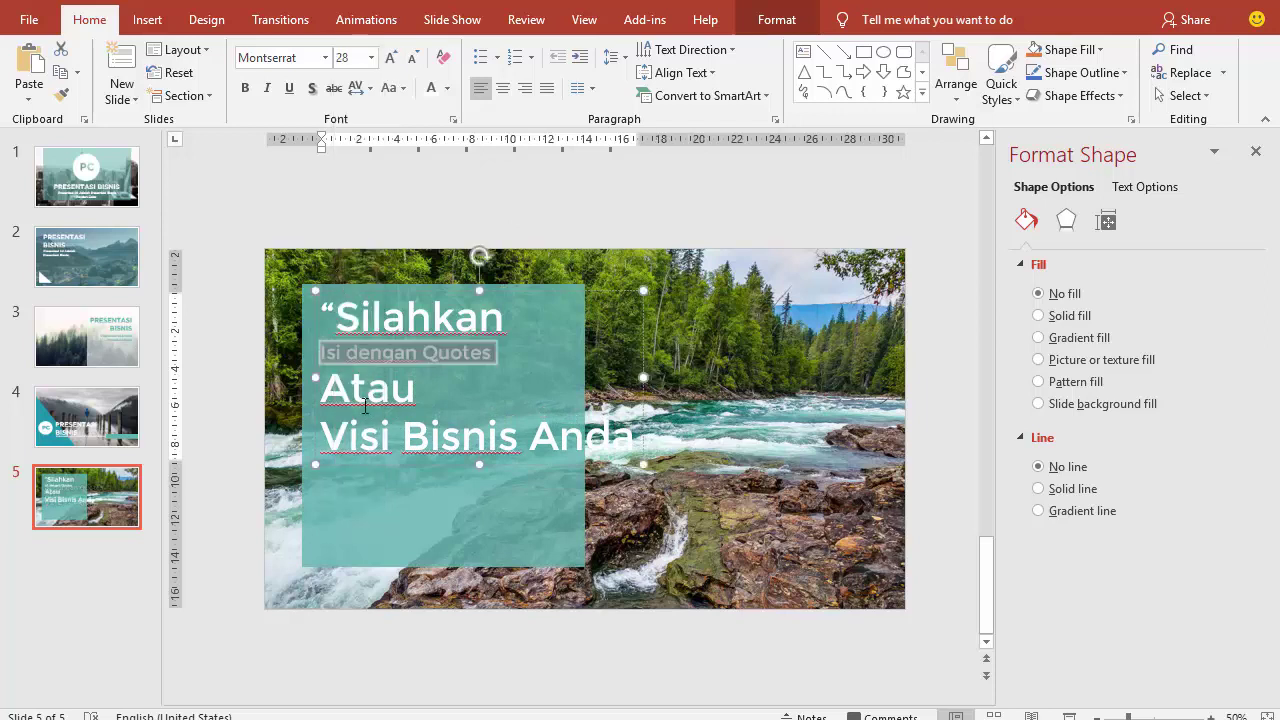
{"action": "left_click_drag", "start_coordinate": [325, 390], "coordinate": [407, 390]}
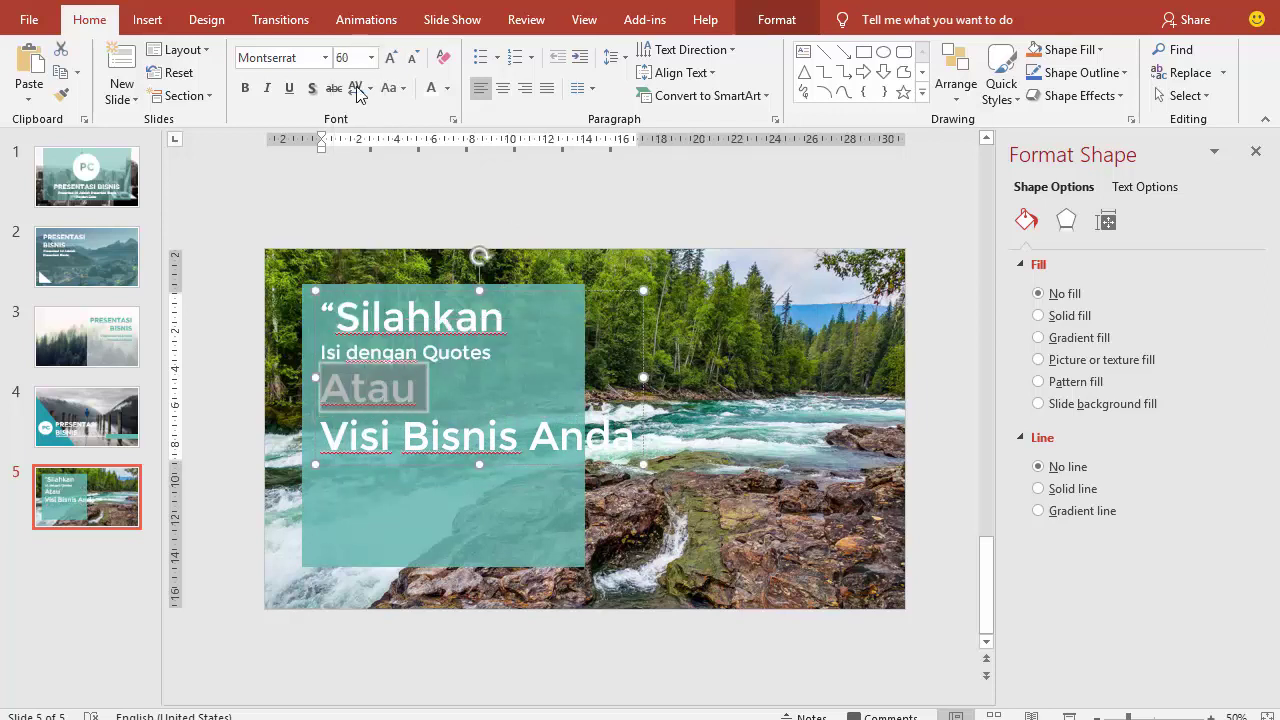
{"action": "left_click", "coordinate": [371, 57]}
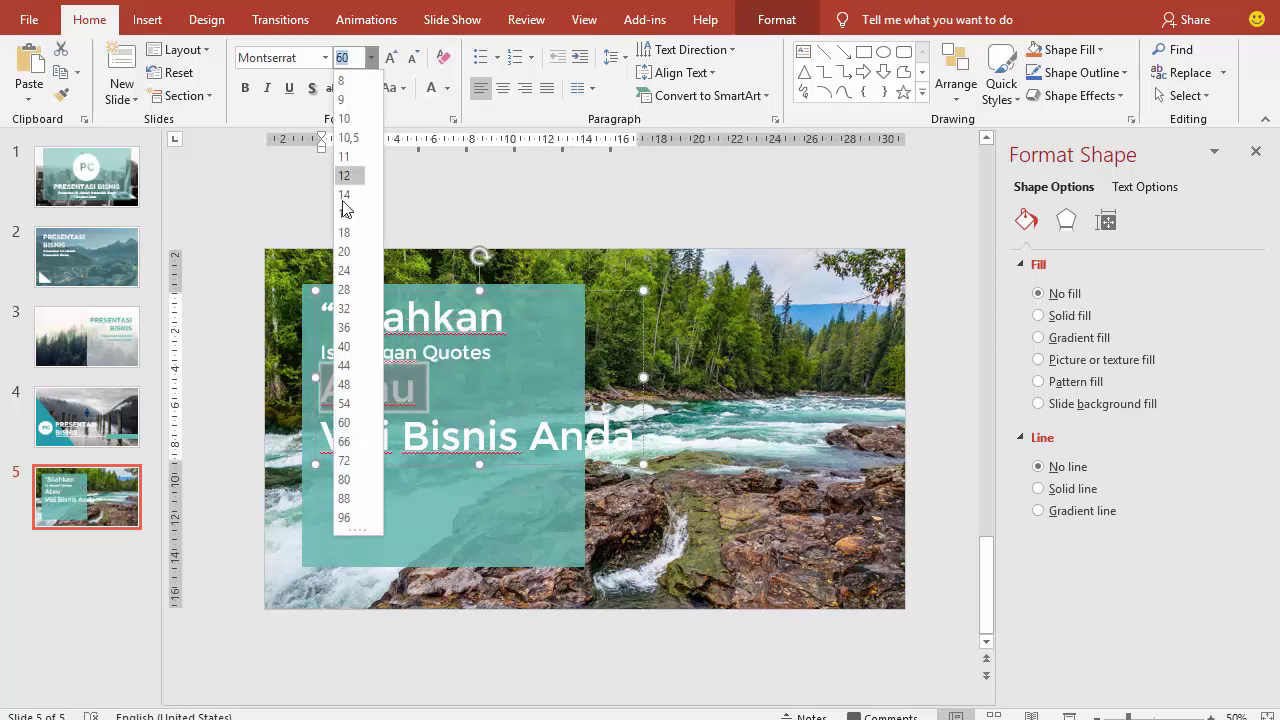
{"action": "left_click", "coordinate": [346, 328]}
Move 'Bisnis Anda' to its own line at size 40 and add a closing ” quotation mark.
{"action": "left_click_drag", "start_coordinate": [320, 415], "coordinate": [505, 413]}
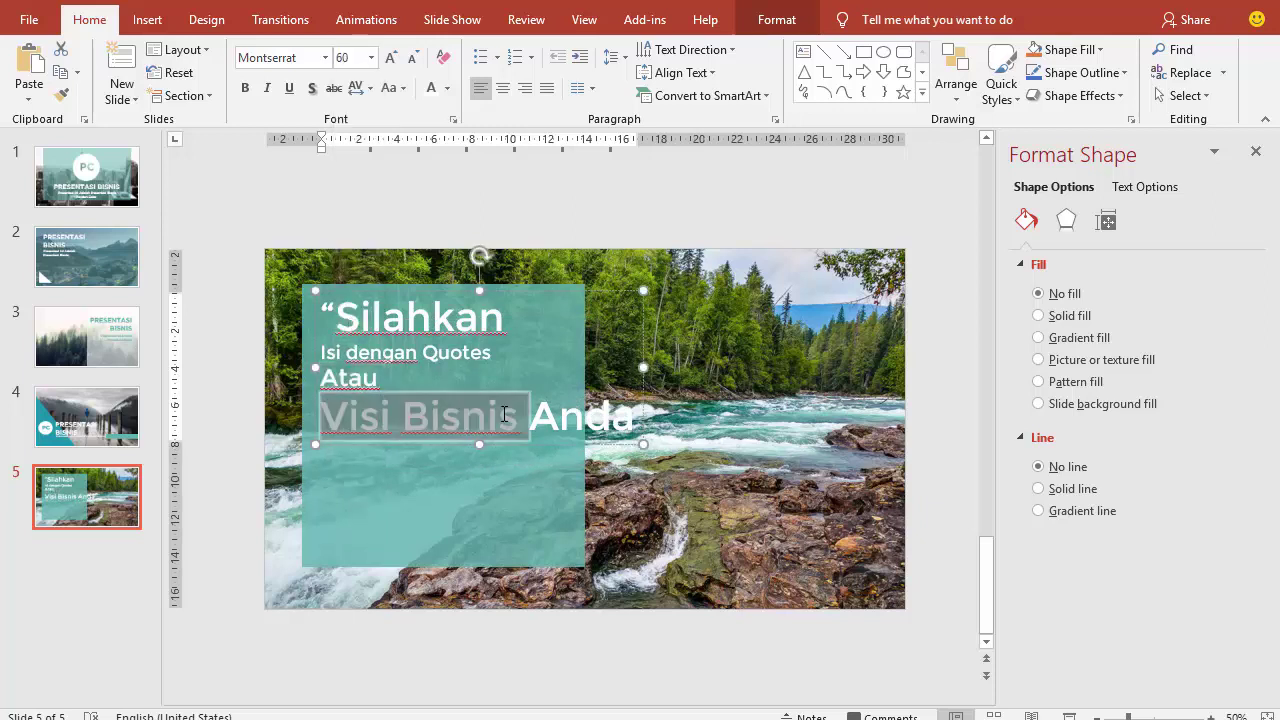
{"action": "left_click", "coordinate": [559, 418]}
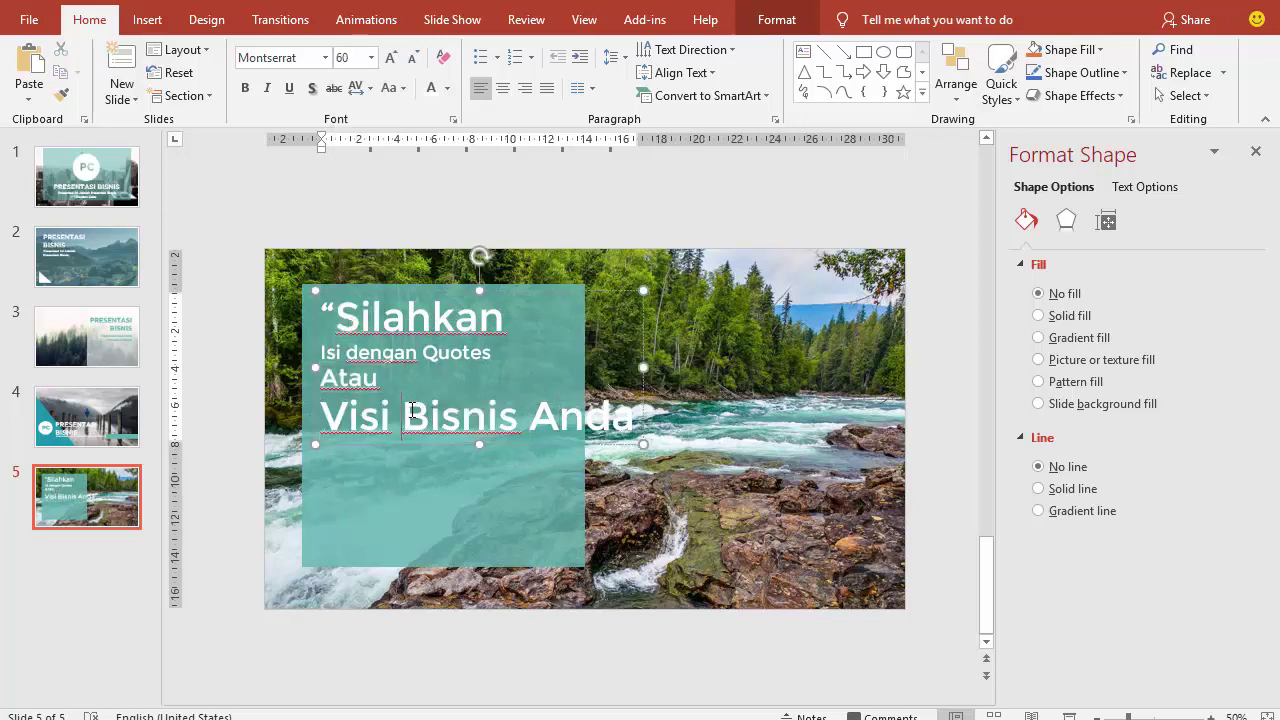
{"action": "key", "text": "Return"}
{"action": "left_click_drag", "start_coordinate": [330, 466], "coordinate": [556, 466]}
{"action": "left_click", "coordinate": [372, 59]}
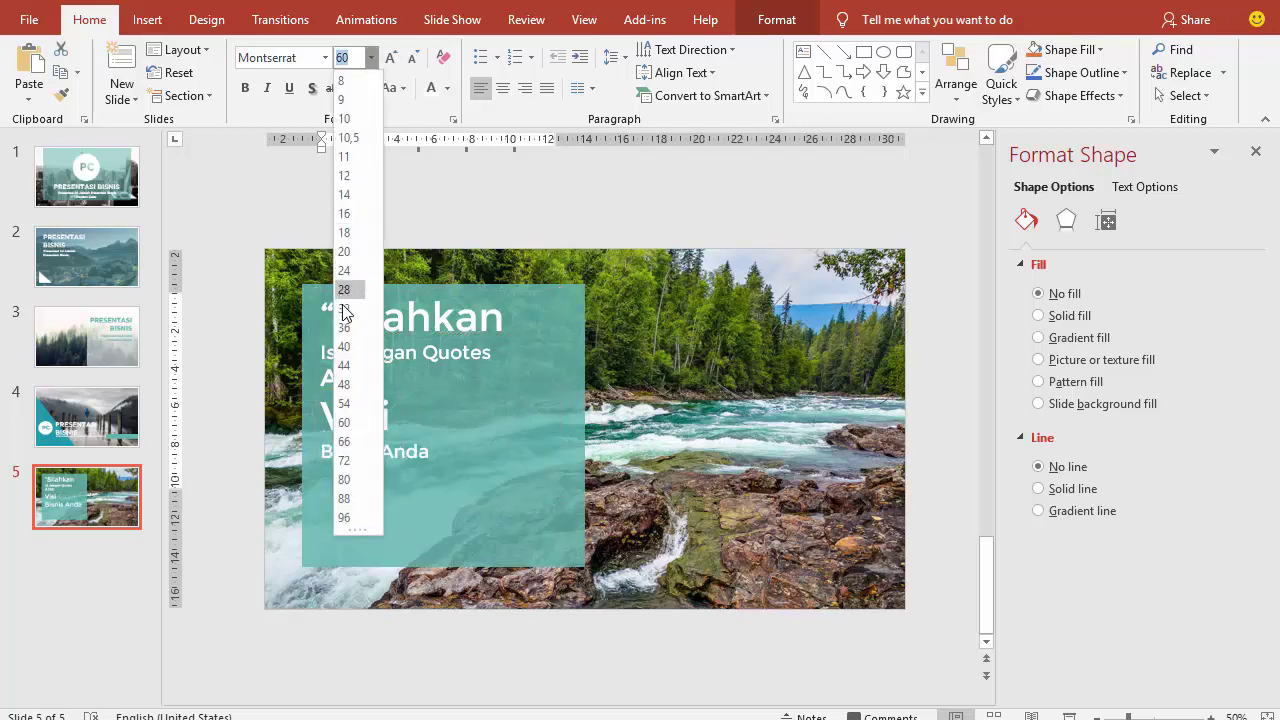
{"action": "left_click", "coordinate": [344, 346]}
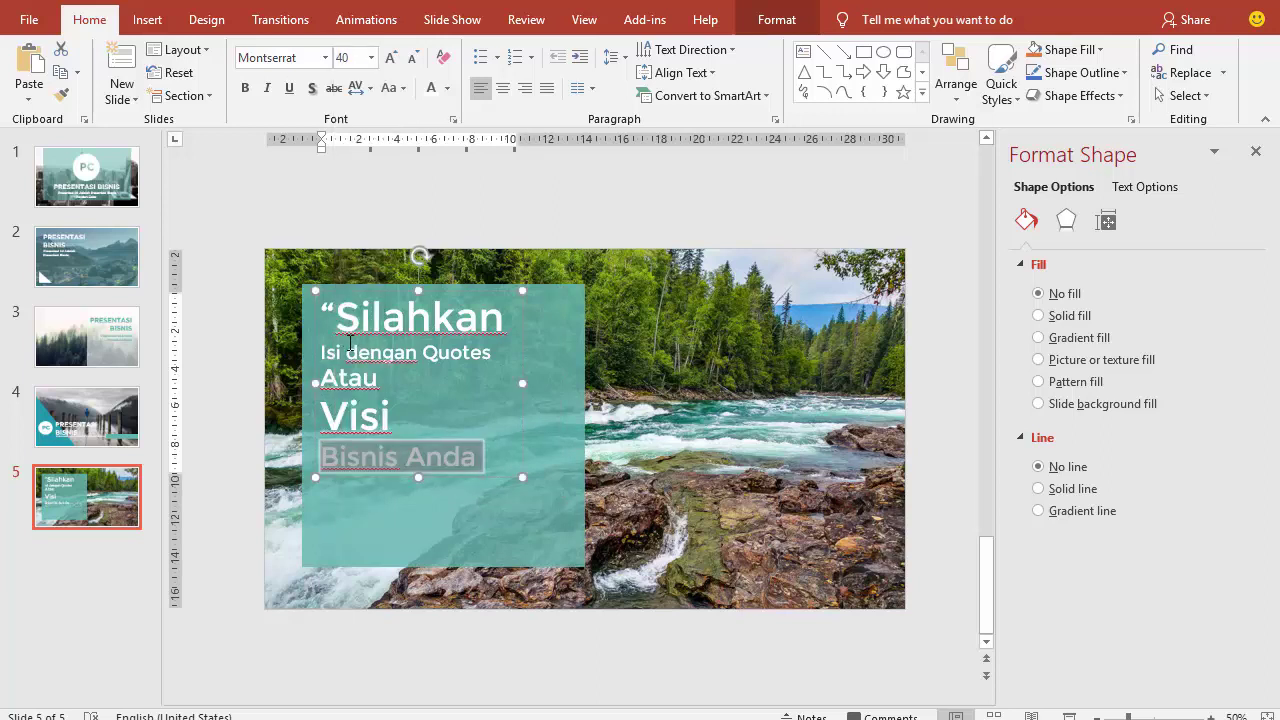
{"action": "left_click", "coordinate": [500, 454]}
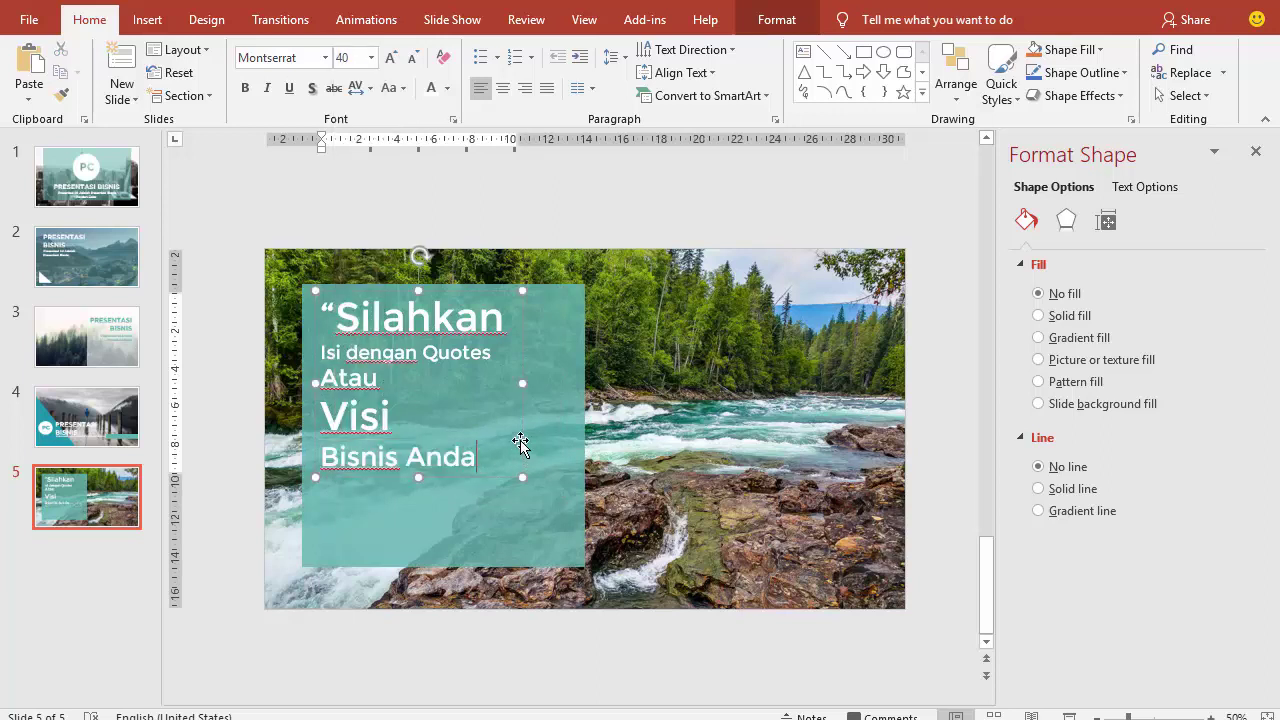
{"action": "type", "text": "”"}
{"action": "left_click", "coordinate": [522, 333]}
Center the quote lines, nudge the box lower on the teal square, and play slide 5 as a slide show.
{"action": "left_click", "coordinate": [503, 88]}
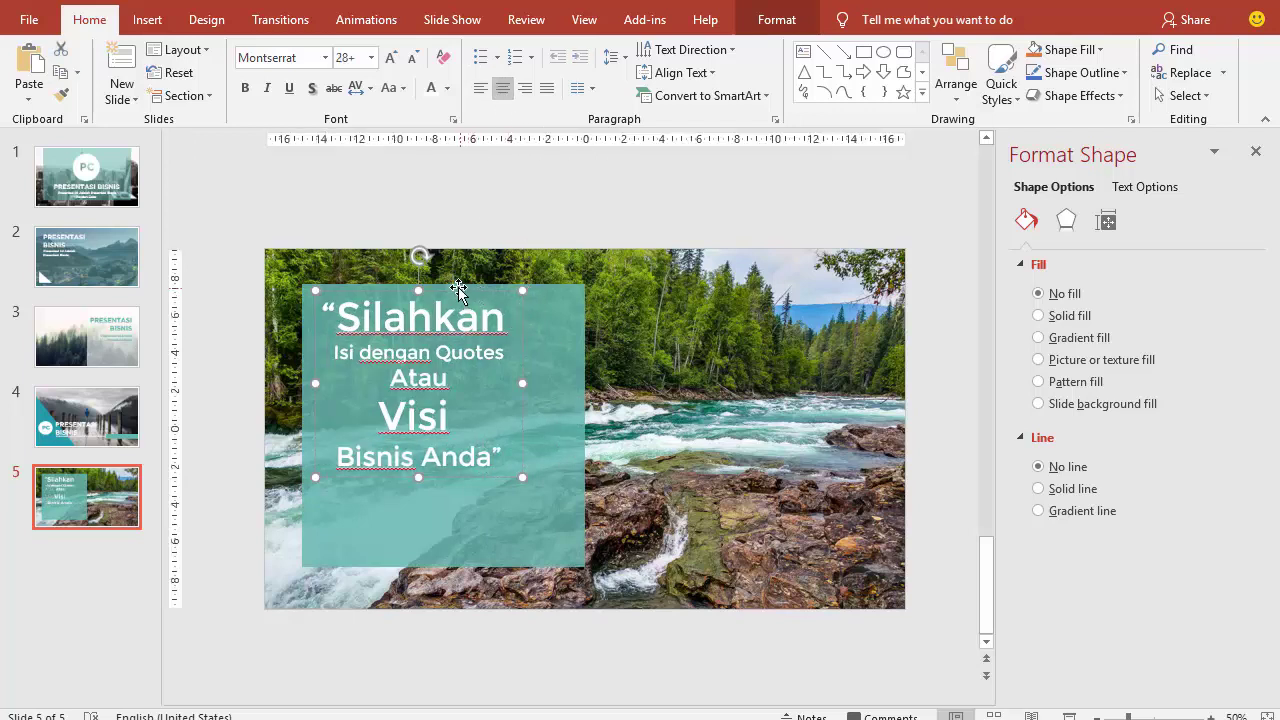
{"action": "left_click_drag", "start_coordinate": [458, 289], "coordinate": [482, 313]}
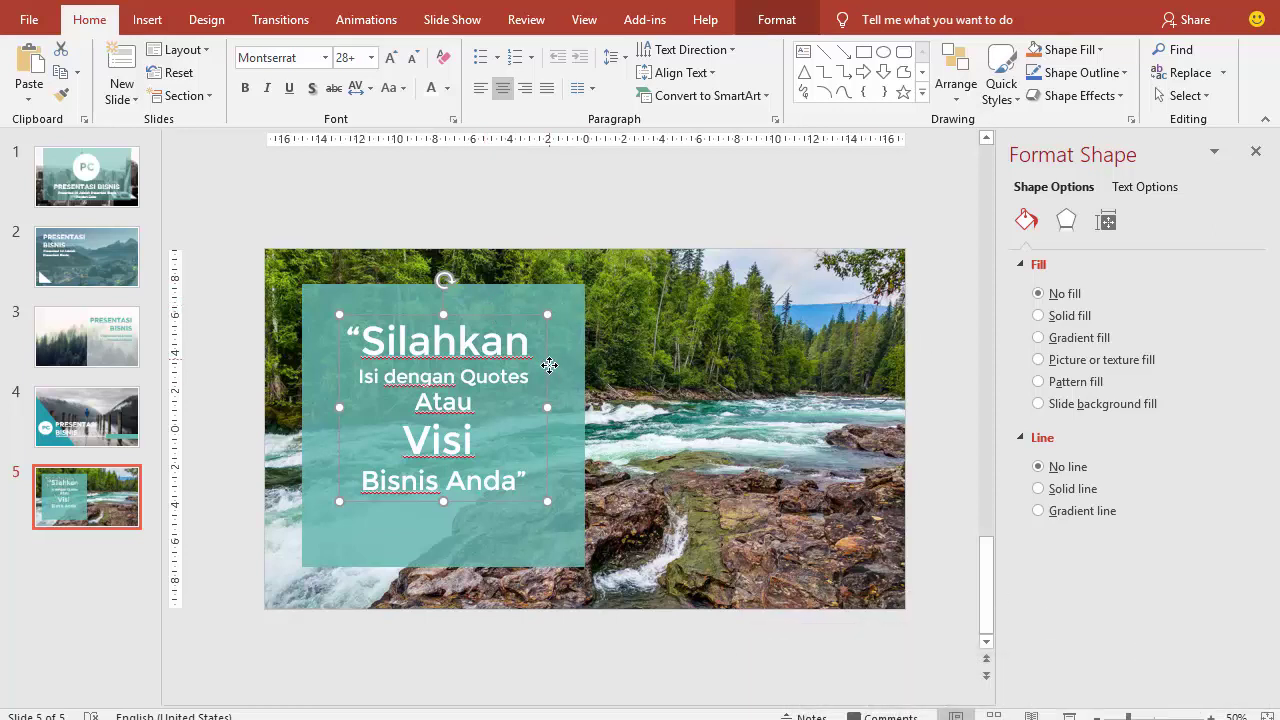
{"action": "left_click_drag", "start_coordinate": [549, 365], "coordinate": [549, 383]}
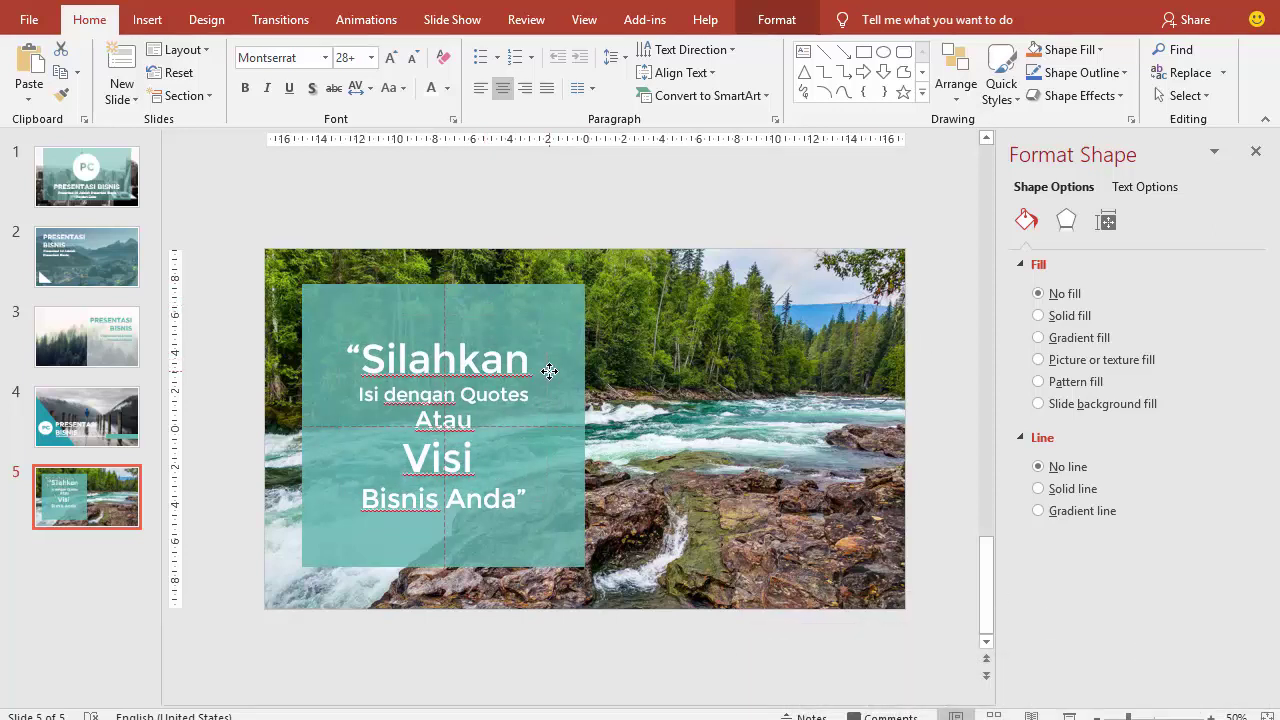
{"action": "left_click", "coordinate": [932, 302]}
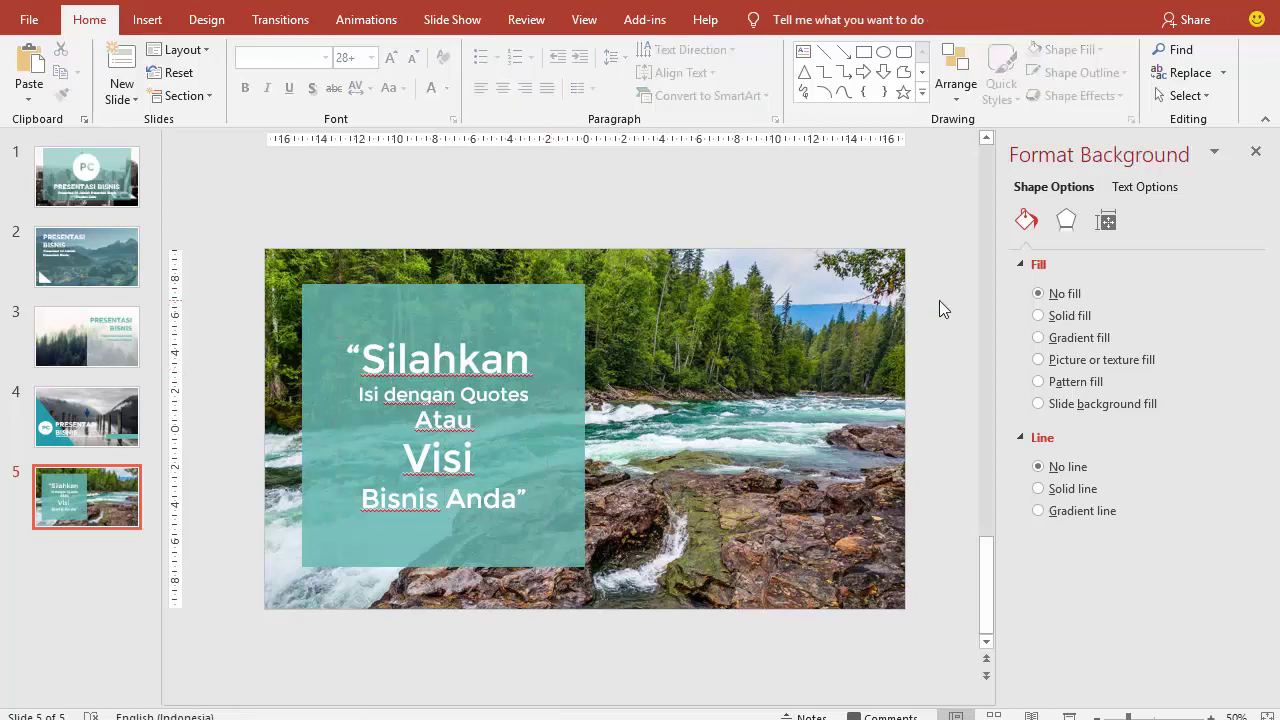
{"action": "left_click", "coordinate": [1068, 710]}
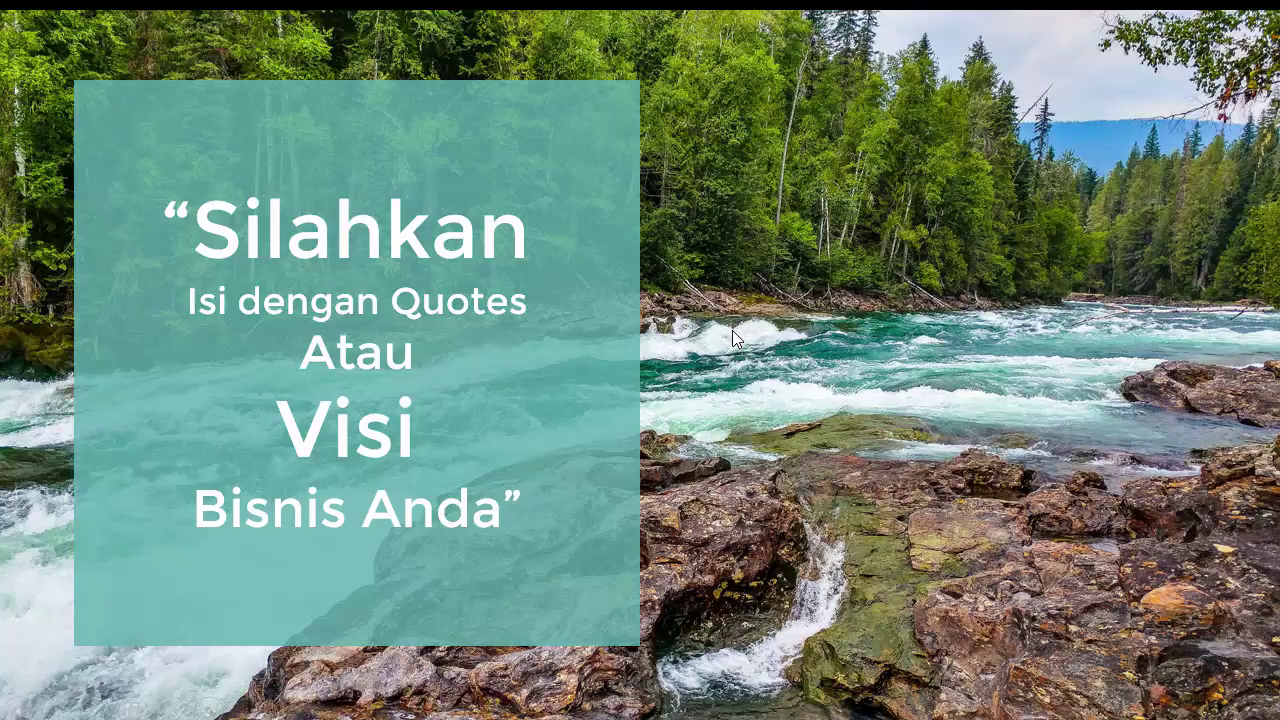
Leave the slide show and add a blank sixth slide with its title and body placeholders deleted.
{"action": "key", "text": "Escape"}
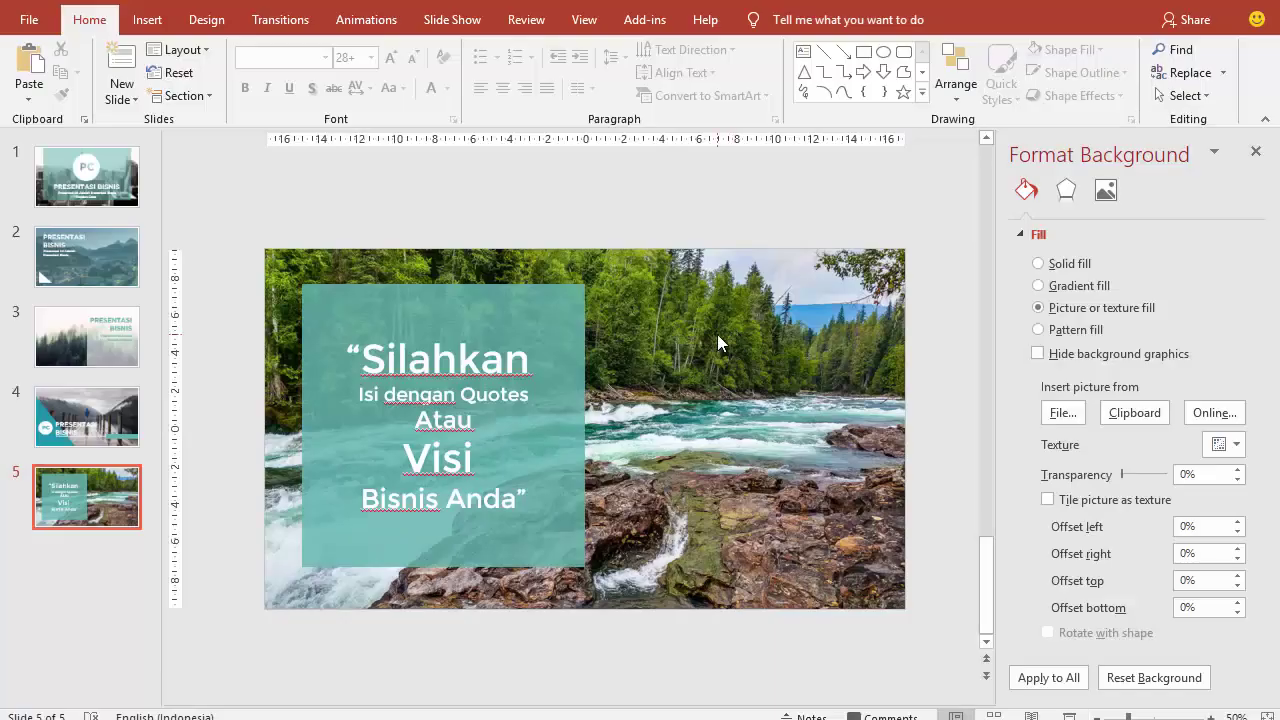
{"action": "right_click", "coordinate": [112, 579]}
{"action": "left_click", "coordinate": [150, 639]}
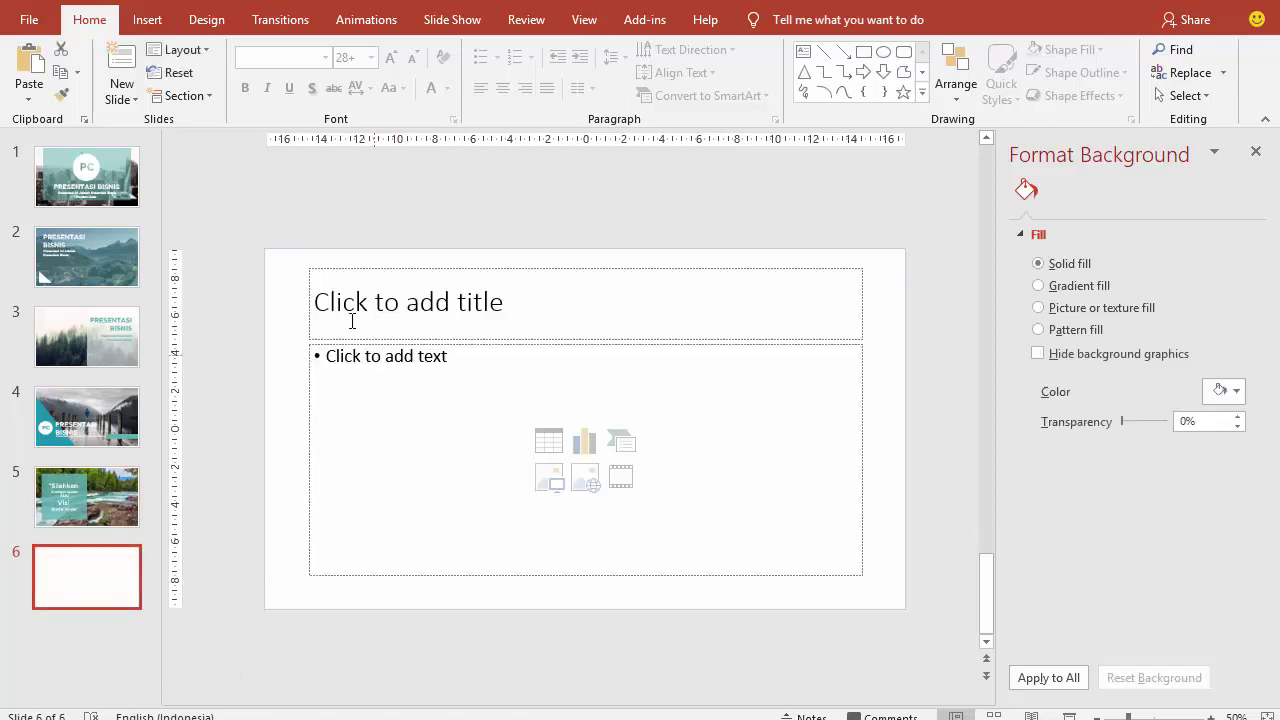
{"action": "left_click", "coordinate": [340, 270]}
{"action": "key", "text": "Delete"}
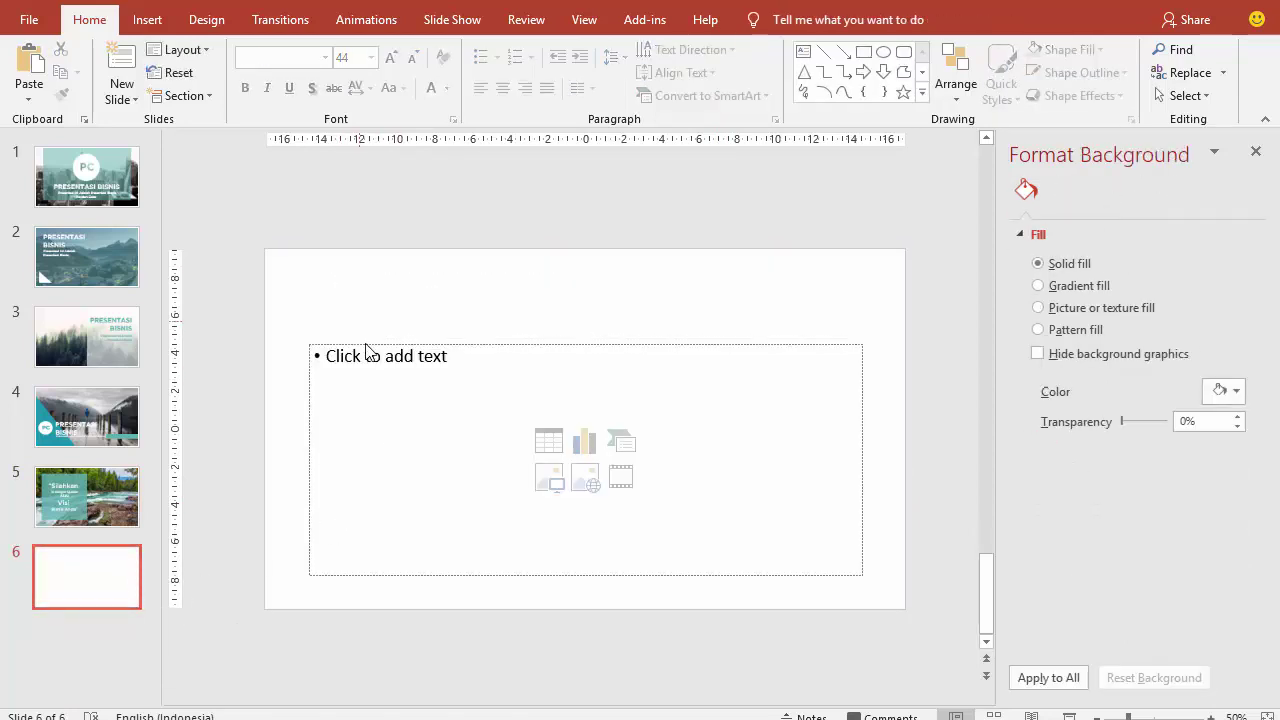
{"action": "left_click", "coordinate": [366, 346]}
{"action": "key", "text": "Delete"}
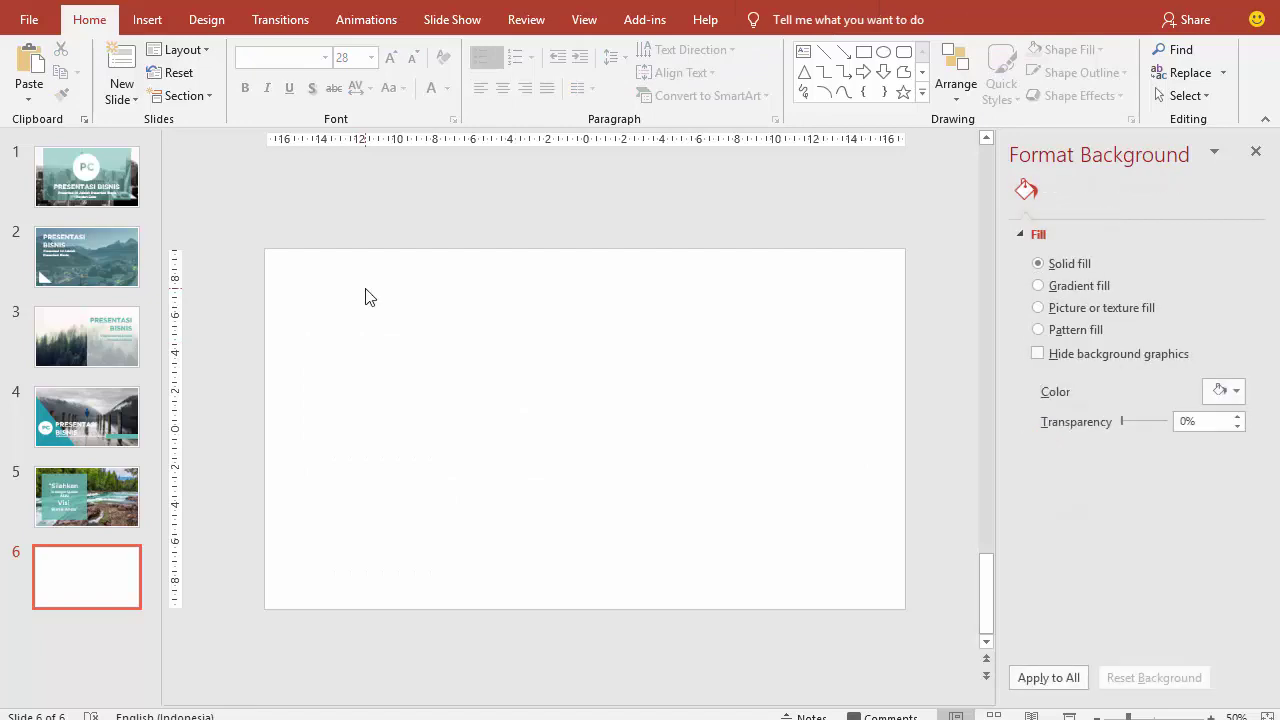
Draw a borderless rectangle spanning the top half of slide 6.
{"action": "left_click", "coordinate": [147, 19]}
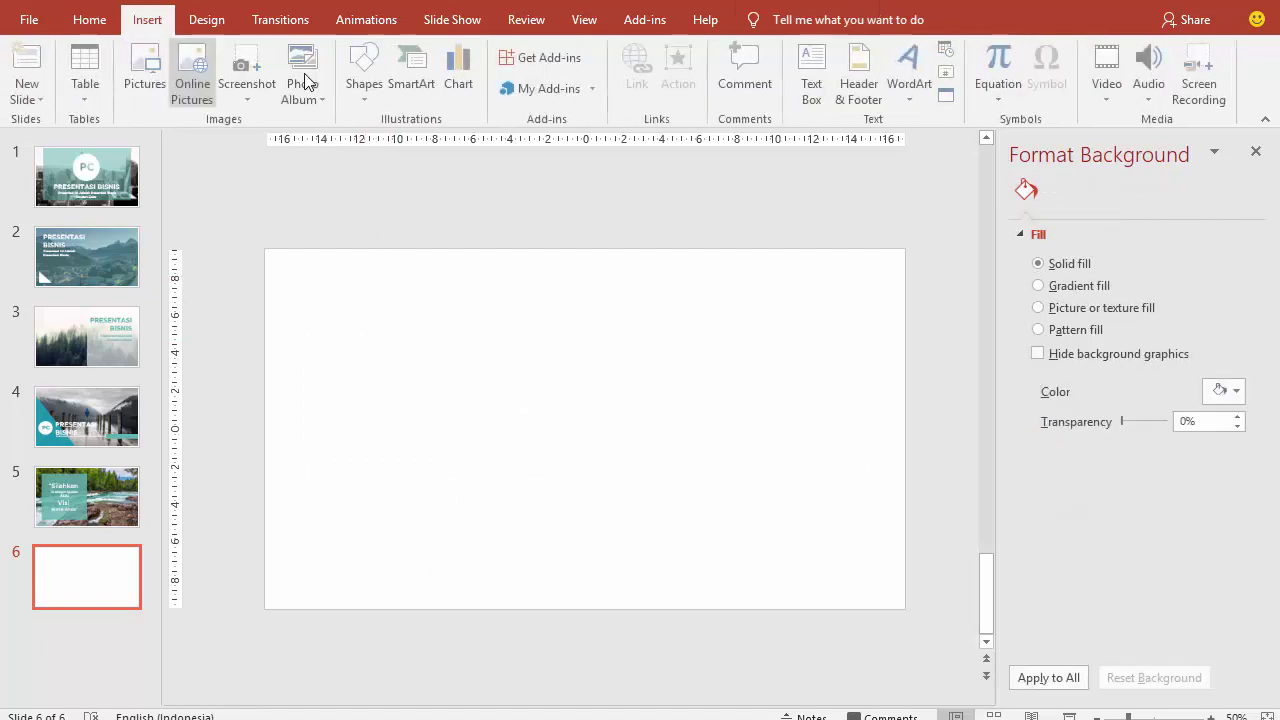
{"action": "left_click", "coordinate": [366, 75]}
{"action": "left_click", "coordinate": [417, 139]}
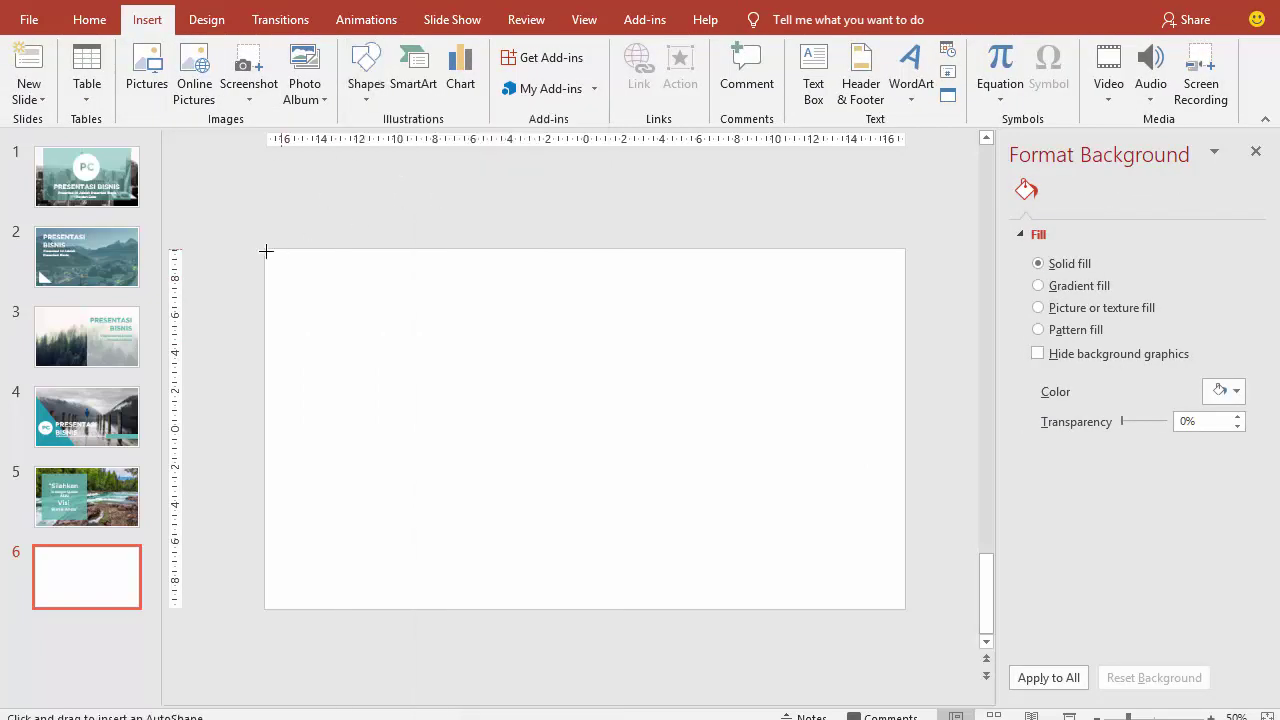
{"action": "mouse_move", "coordinate": [287, 251]}
{"action": "left_mouse_down"}
{"action": "mouse_move", "coordinate": [905, 418]}
{"action": "mouse_move", "coordinate": [905, 429]}
{"action": "left_mouse_up"}
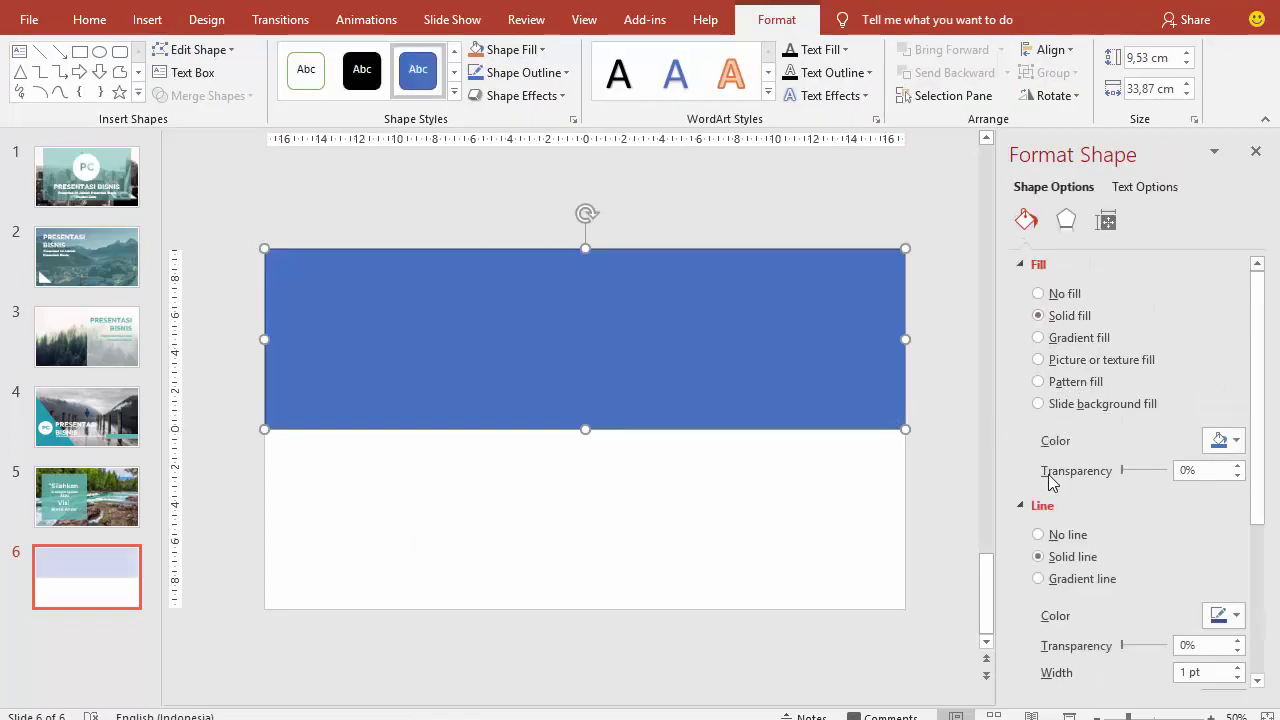
{"action": "left_click", "coordinate": [1046, 534]}
Fill the banner with the sunset pier photo from file, offsetting it top -22% and bottom -63%.
{"action": "left_click", "coordinate": [1060, 361]}
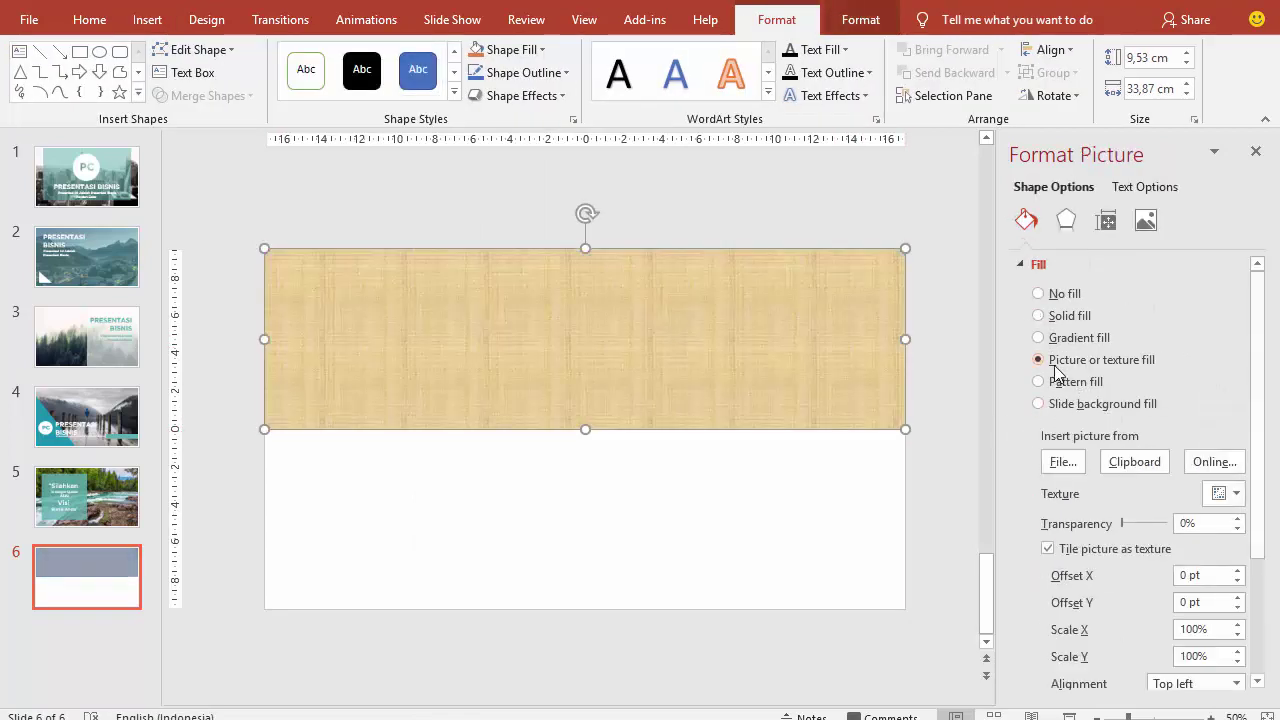
{"action": "left_click", "coordinate": [1056, 469]}
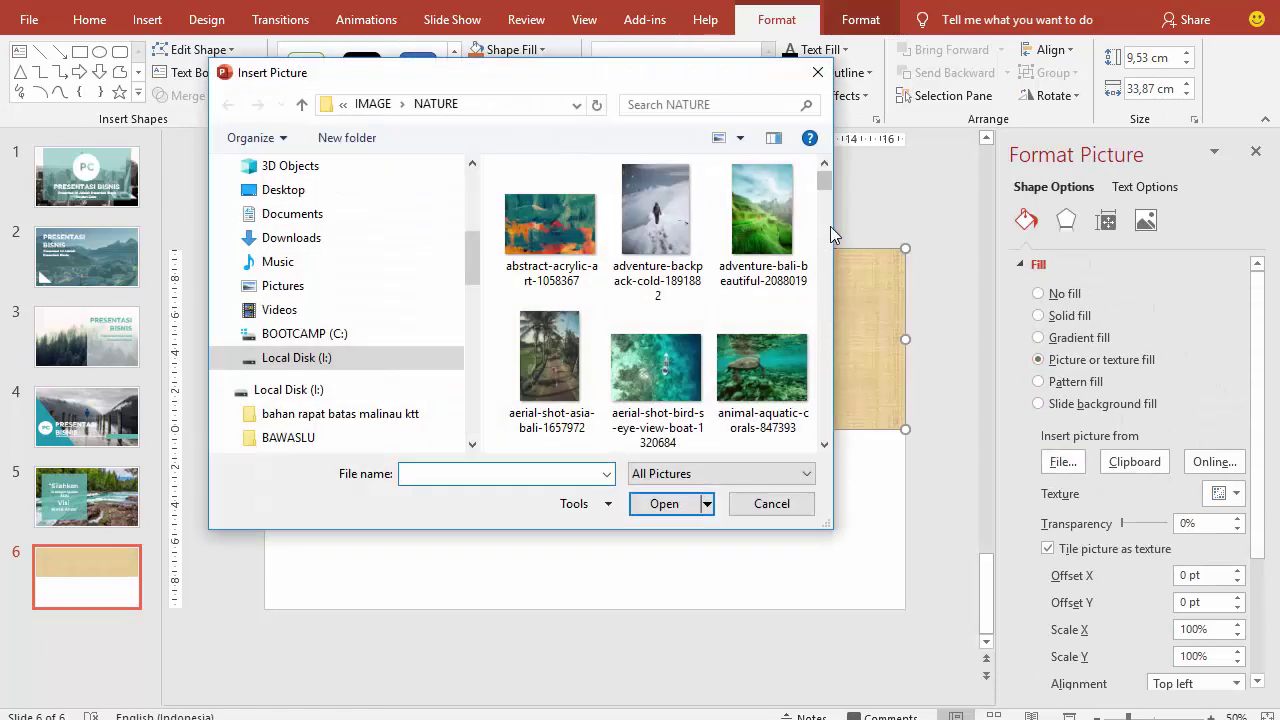
{"action": "left_click_drag", "start_coordinate": [825, 186], "coordinate": [826, 242]}
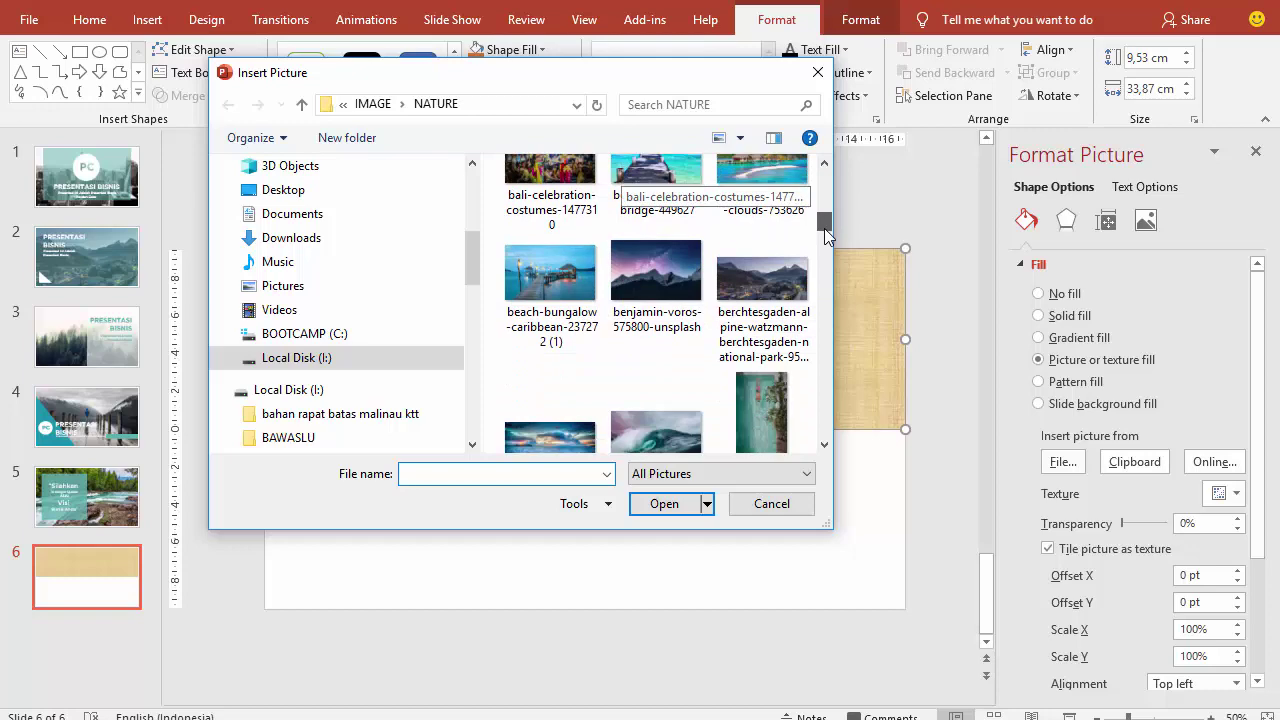
{"action": "left_click_drag", "start_coordinate": [826, 242], "coordinate": [826, 247]}
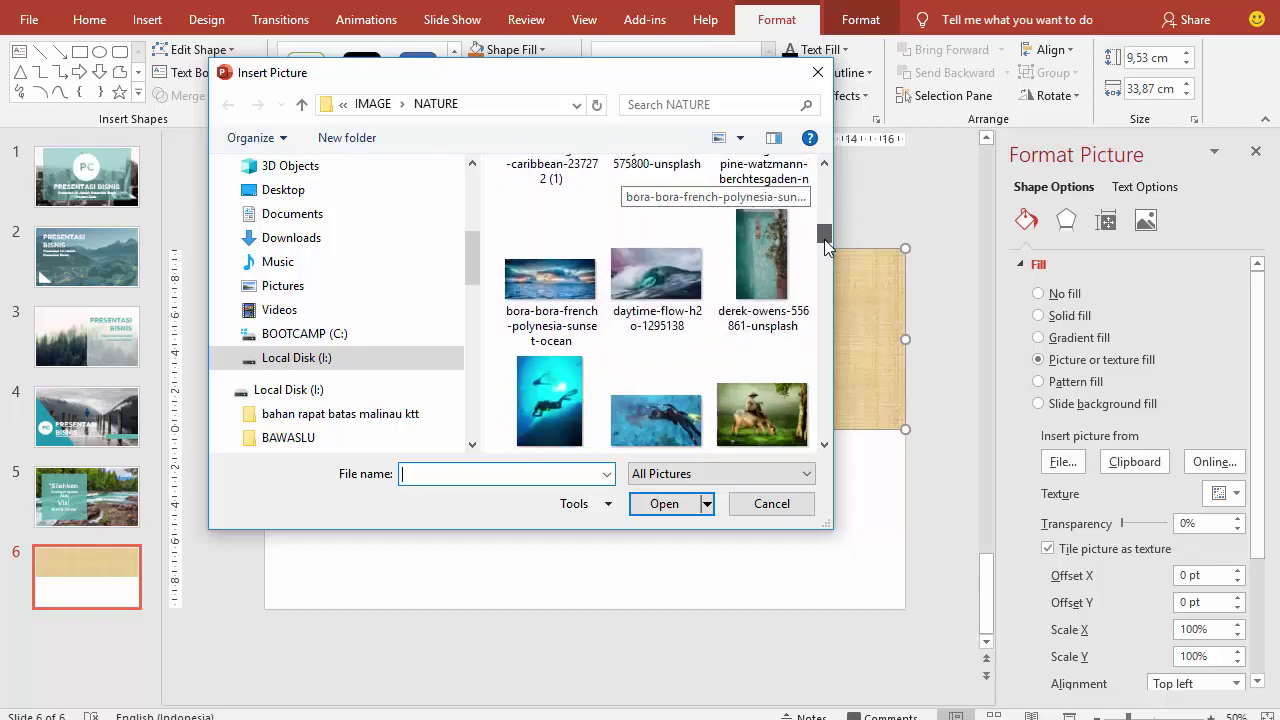
{"action": "scroll", "coordinate": [584, 296], "scroll_direction": "down", "scroll_amount": 2}
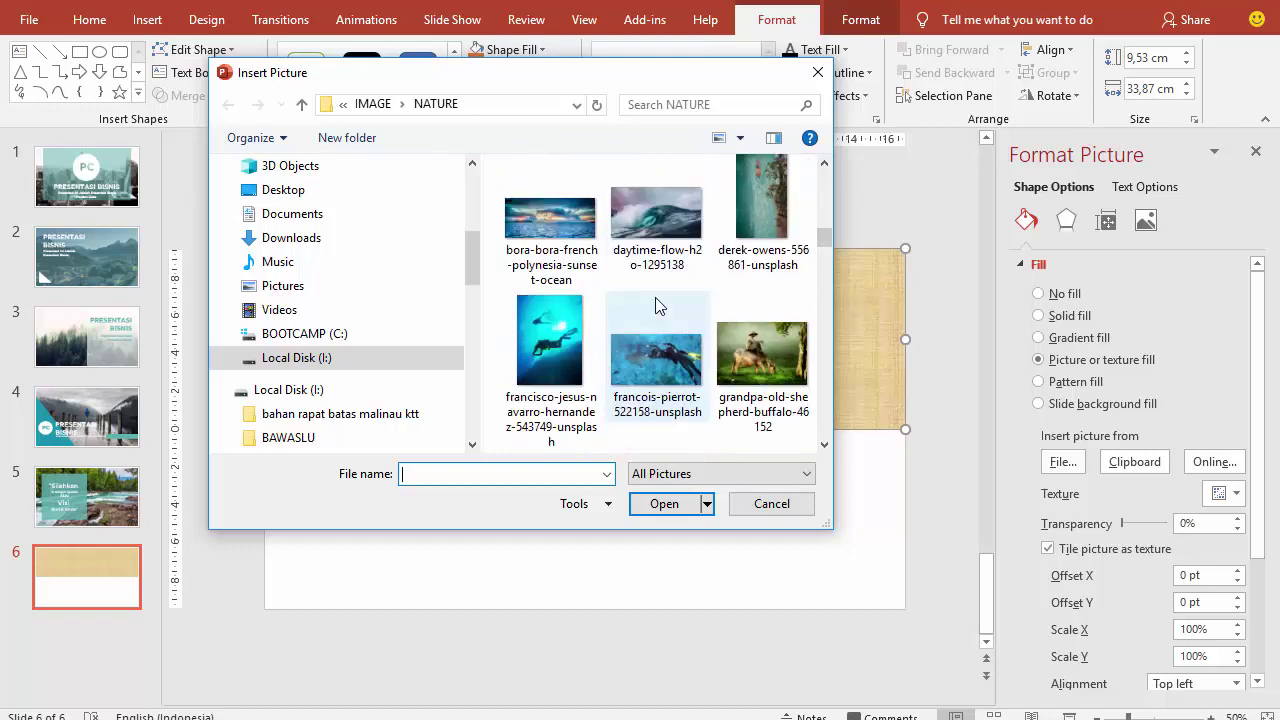
{"action": "scroll", "coordinate": [660, 305], "scroll_direction": "down", "scroll_amount": 2}
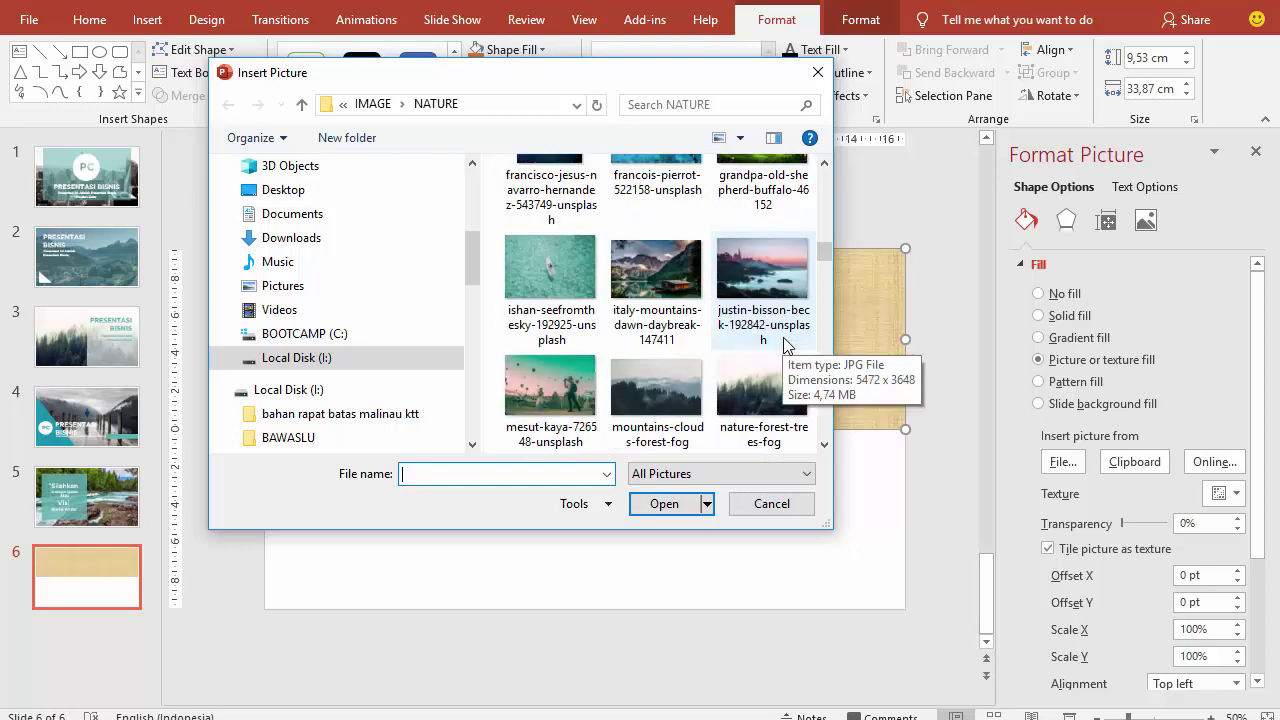
{"action": "scroll", "coordinate": [784, 345], "scroll_direction": "down", "scroll_amount": 2}
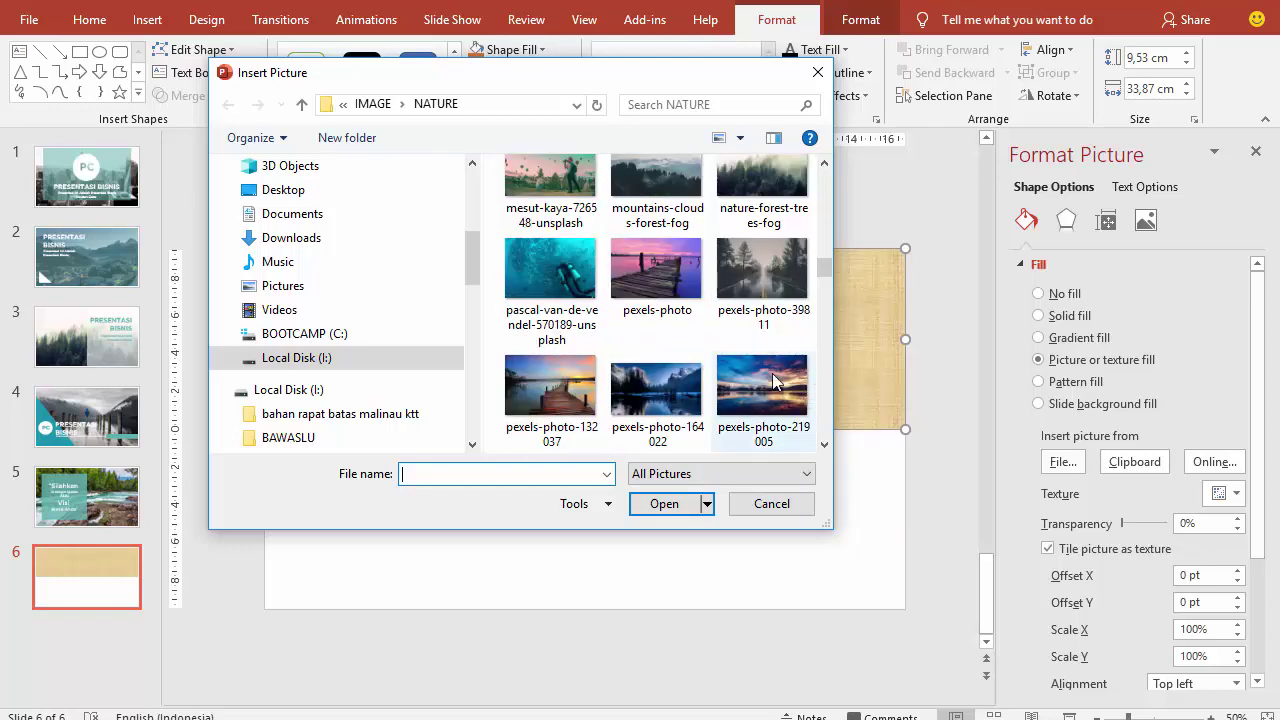
{"action": "scroll", "coordinate": [736, 430], "scroll_direction": "down", "scroll_amount": 1}
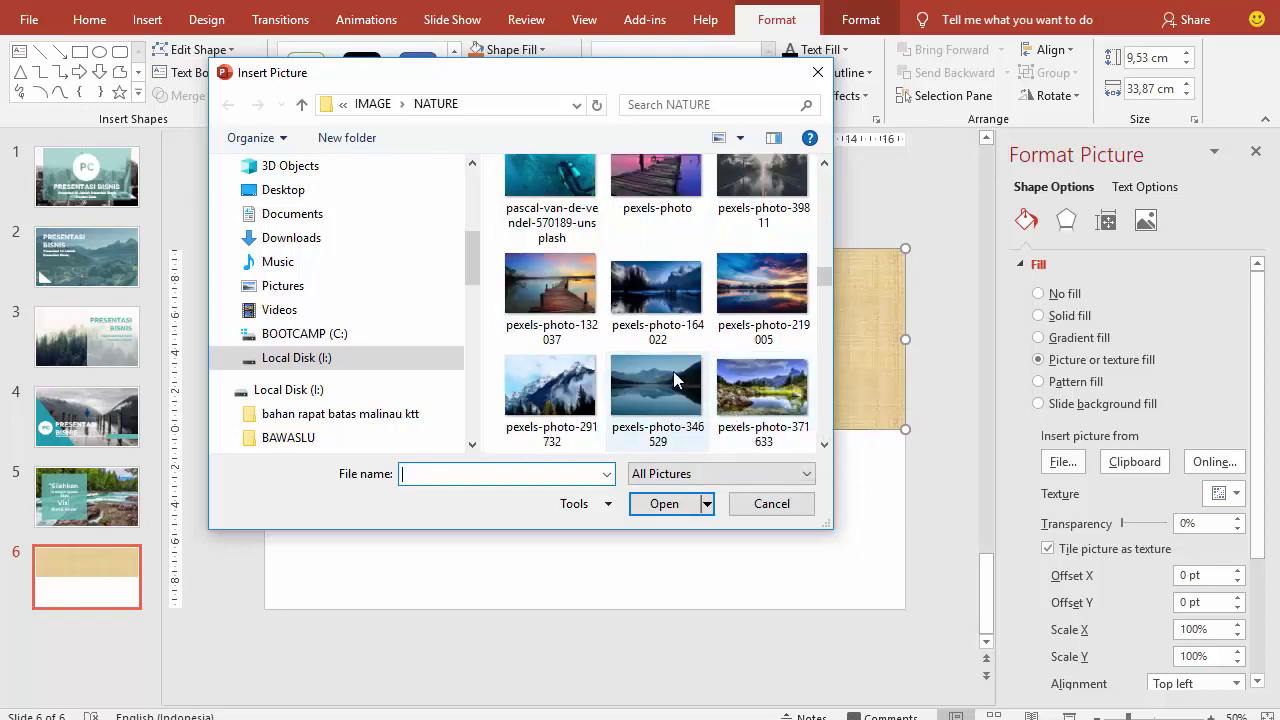
{"action": "left_click", "coordinate": [566, 300]}
{"action": "left_click", "coordinate": [664, 503]}
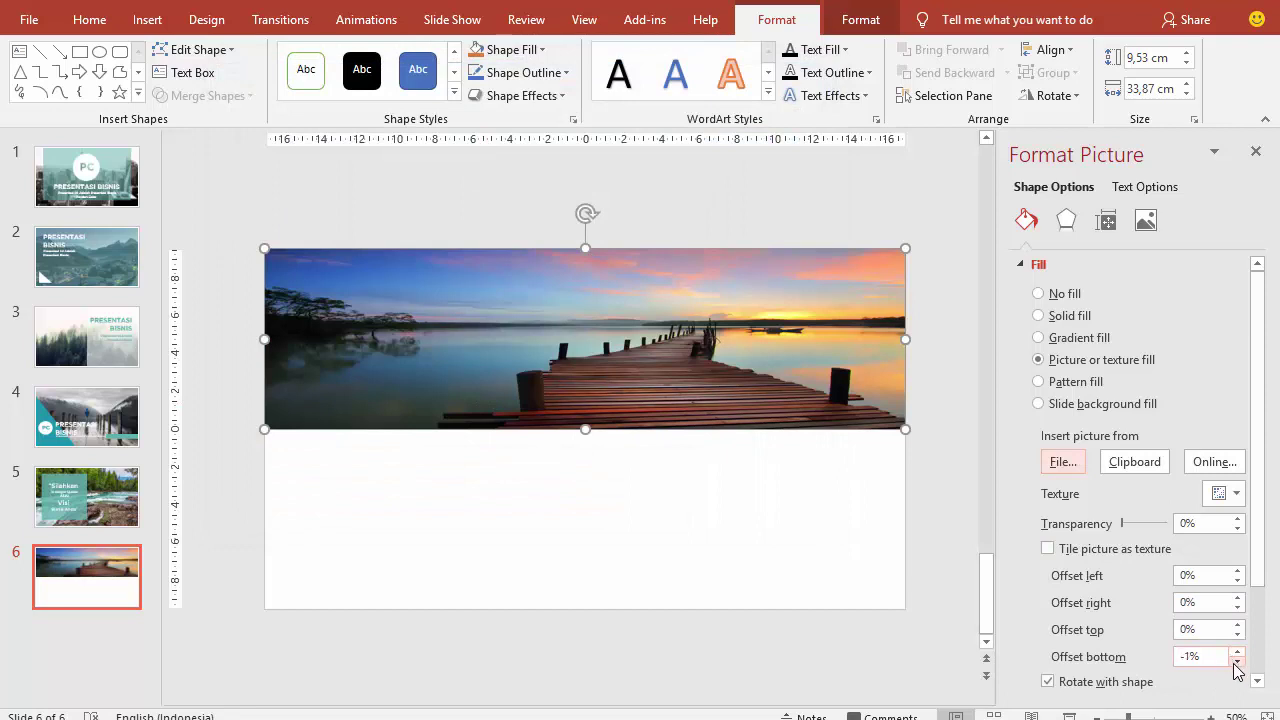
{"action": "mouse_move", "coordinate": [1237, 668]}
{"action": "left_mouse_down"}
{"action": "mouse_move", "coordinate": [1241, 641]}
{"action": "mouse_move", "coordinate": [1238, 668]}
{"action": "left_mouse_up"}
{"action": "left_click", "coordinate": [688, 511]}
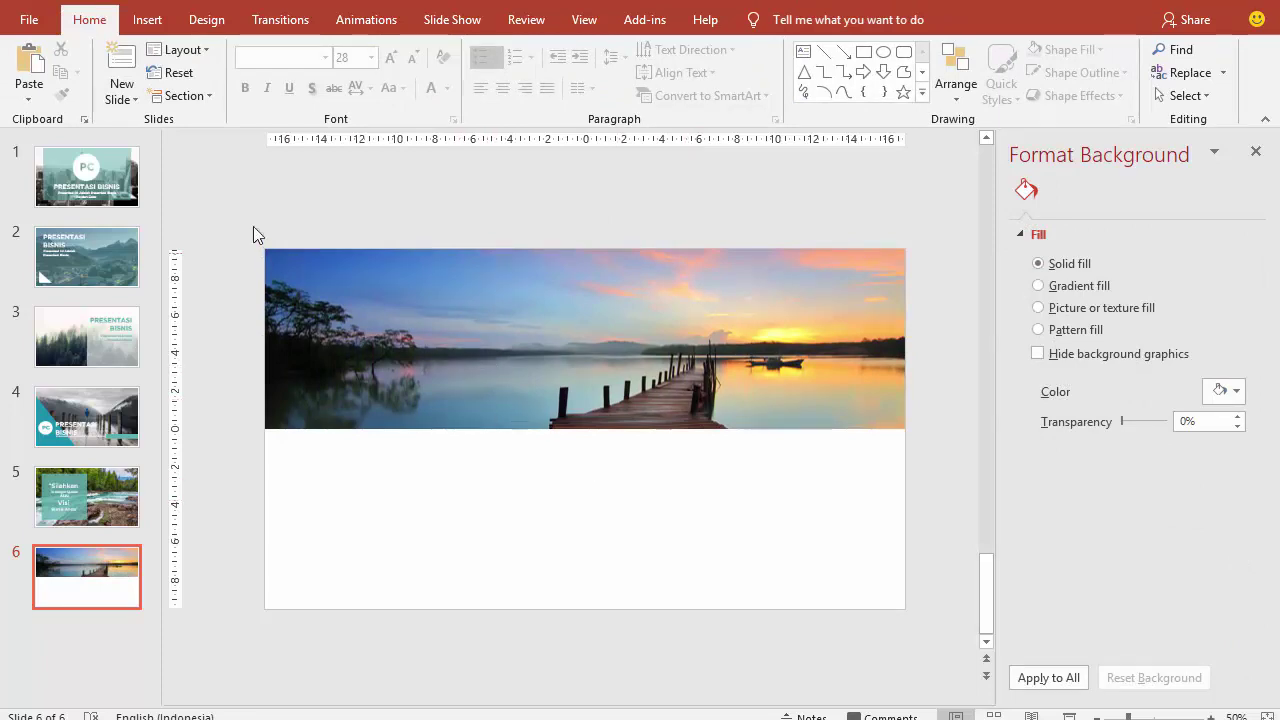
Draw a borderless circle overlapping the photo's lower-left edge.
{"action": "left_click", "coordinate": [147, 19]}
{"action": "left_click", "coordinate": [366, 75]}
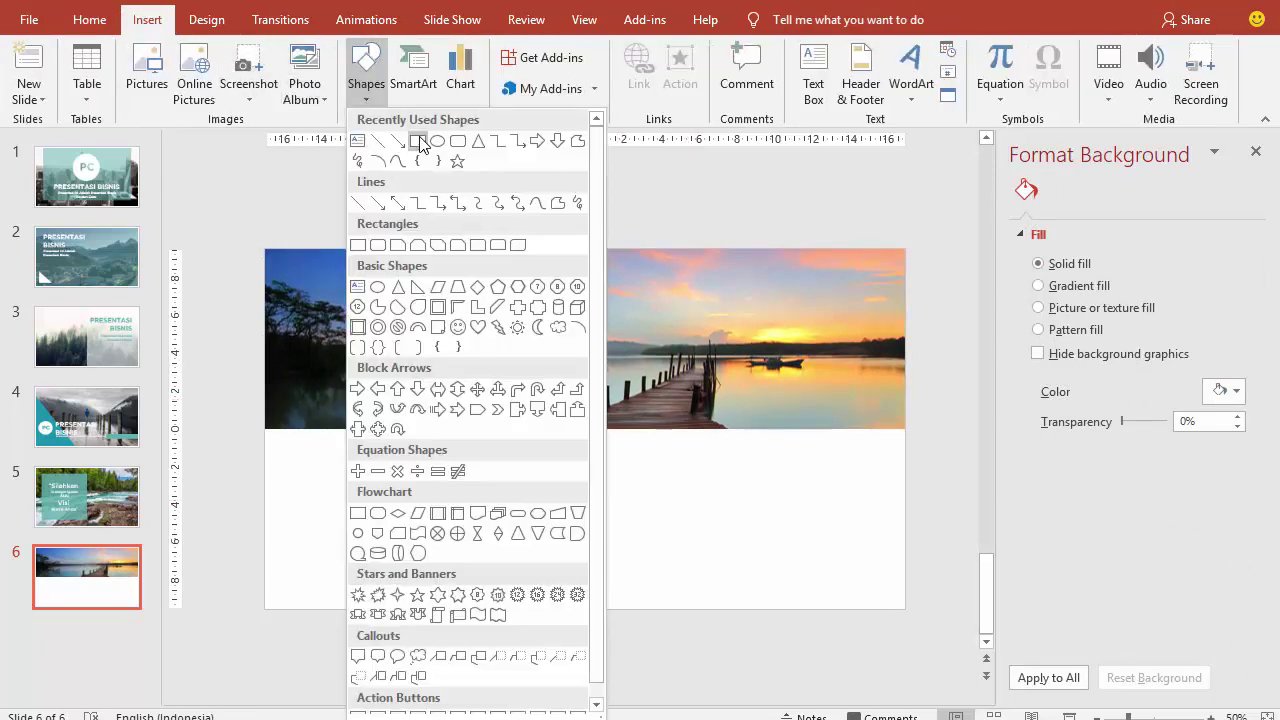
{"action": "left_click", "coordinate": [418, 141]}
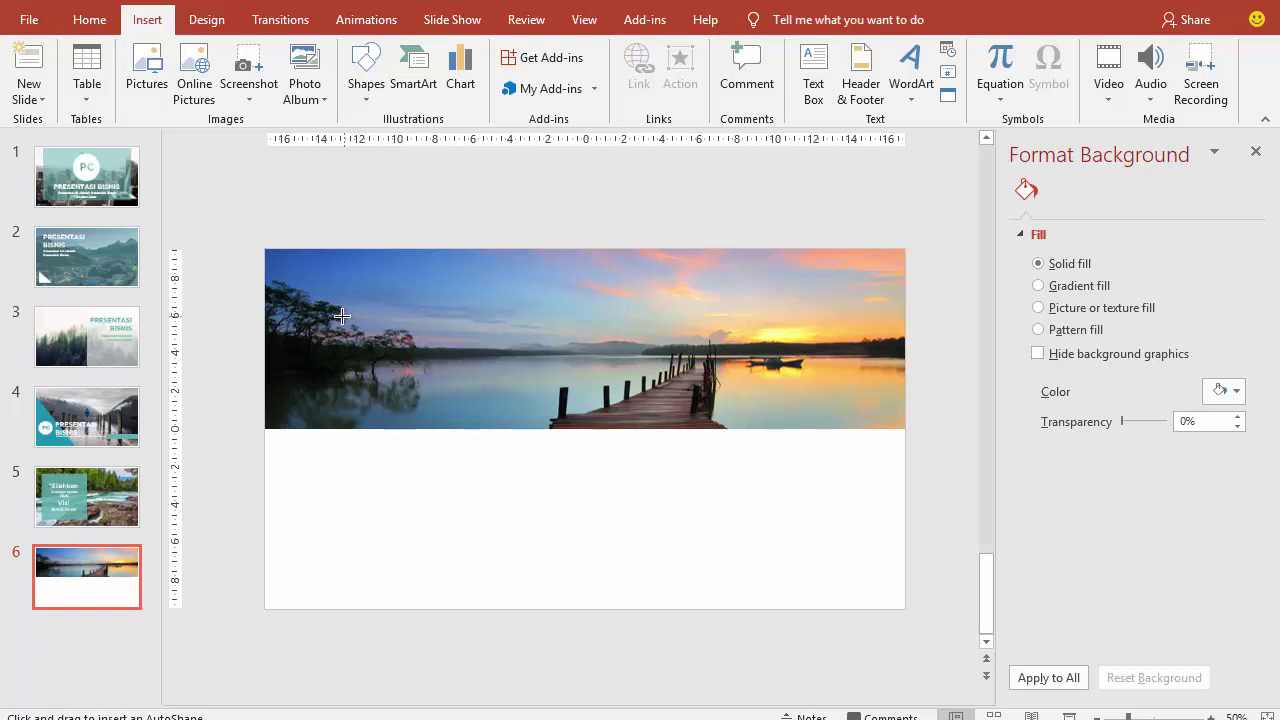
{"action": "left_click_drag", "start_coordinate": [334, 318], "coordinate": [509, 493]}
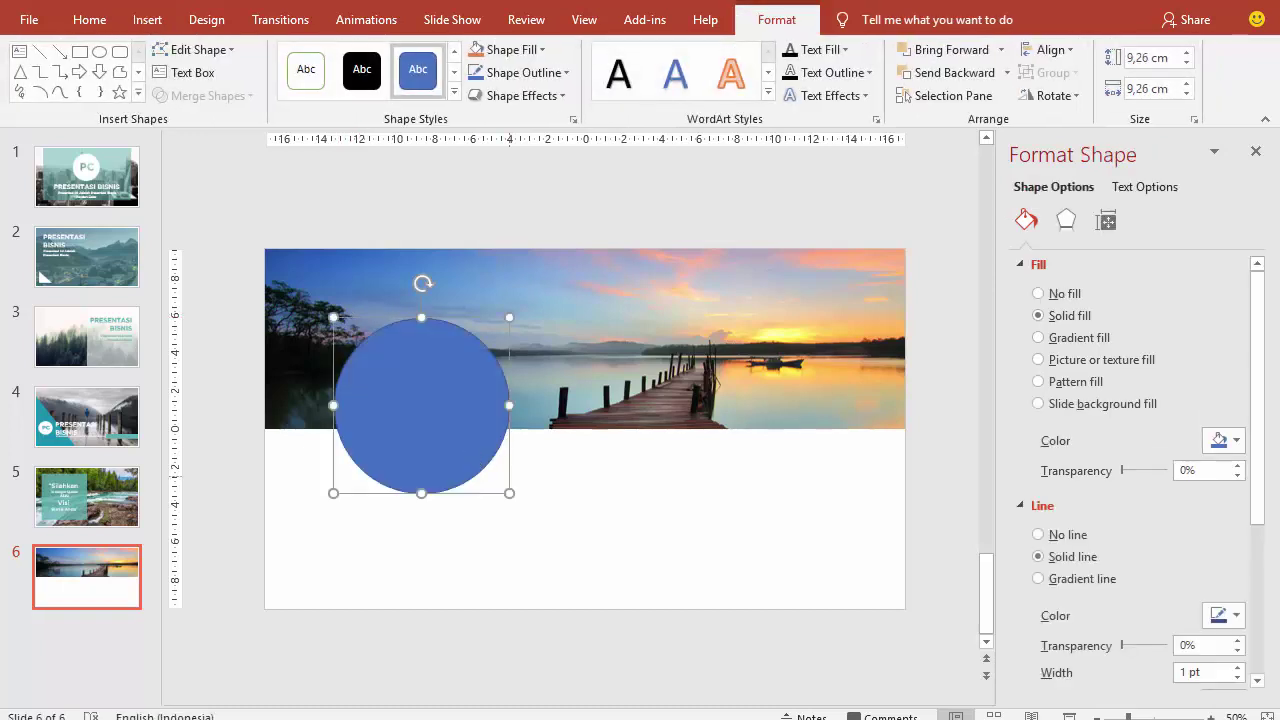
{"action": "left_click", "coordinate": [1070, 535]}
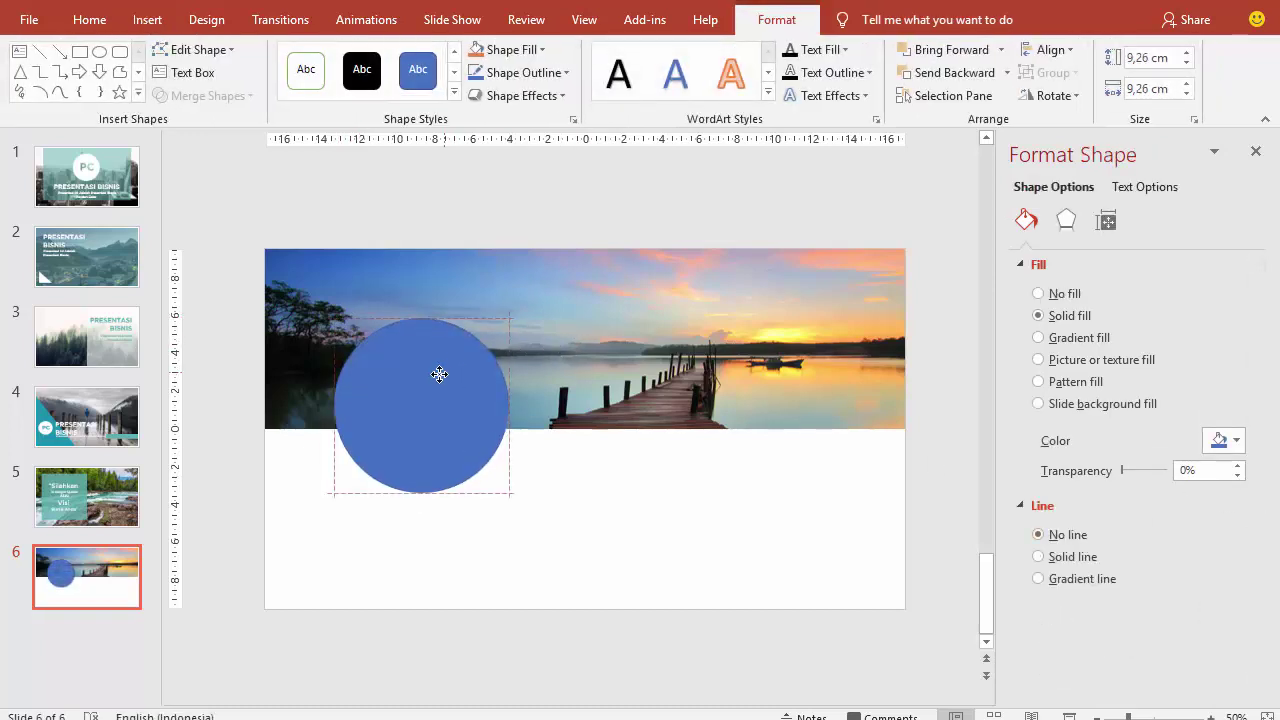
{"action": "left_click_drag", "start_coordinate": [439, 374], "coordinate": [428, 378]}
Fill the circle with custom mint green RGB 105/201/176.
{"action": "left_click", "coordinate": [1224, 440]}
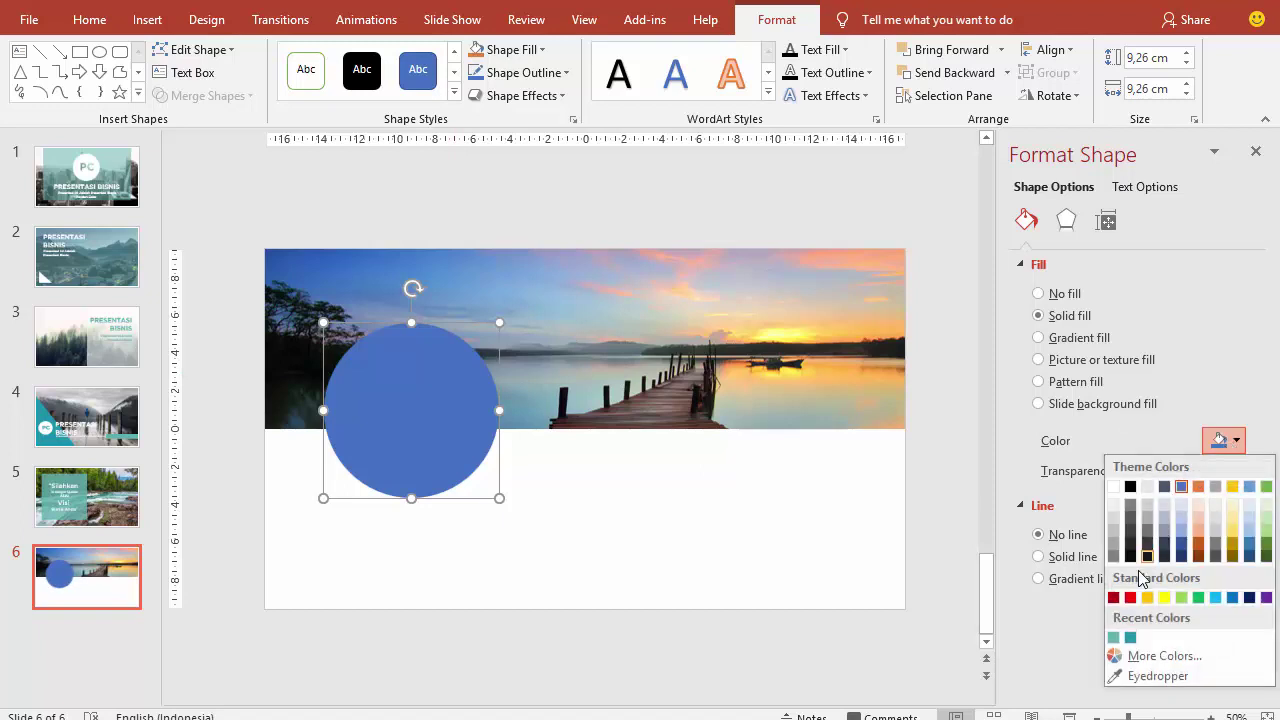
{"action": "left_click", "coordinate": [1113, 637]}
{"action": "left_click", "coordinate": [1222, 440]}
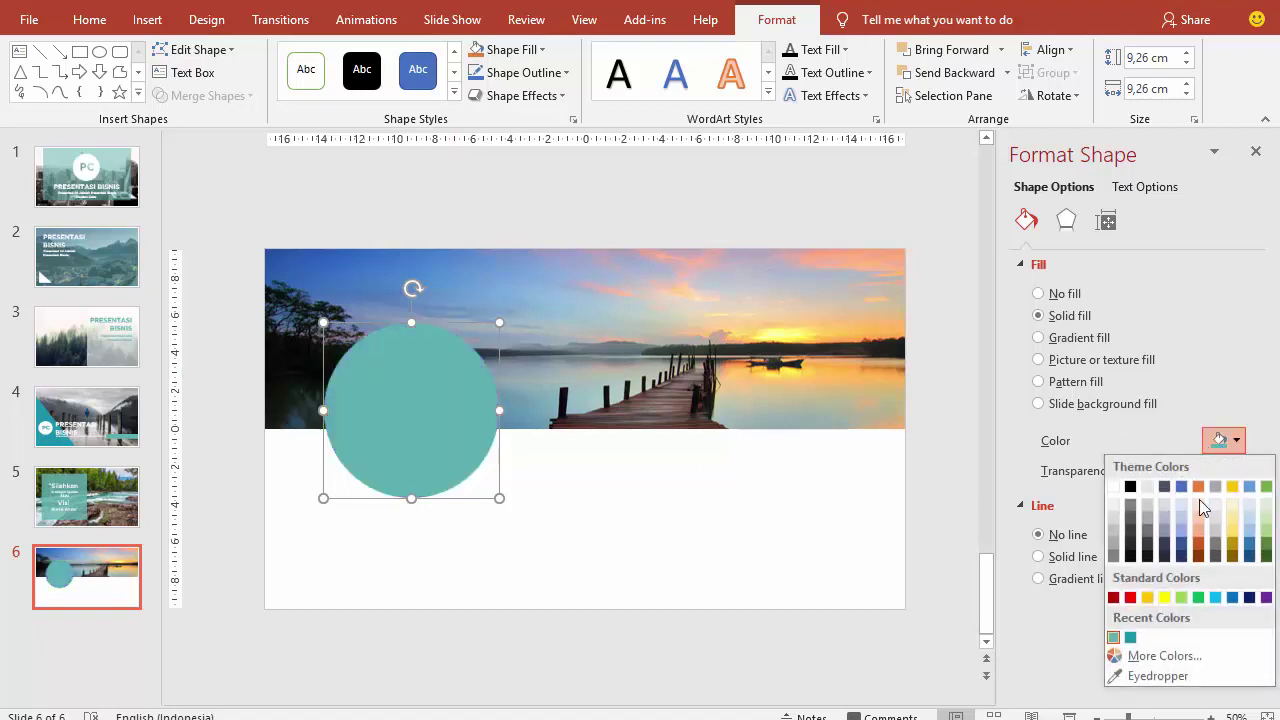
{"action": "left_click", "coordinate": [1165, 656]}
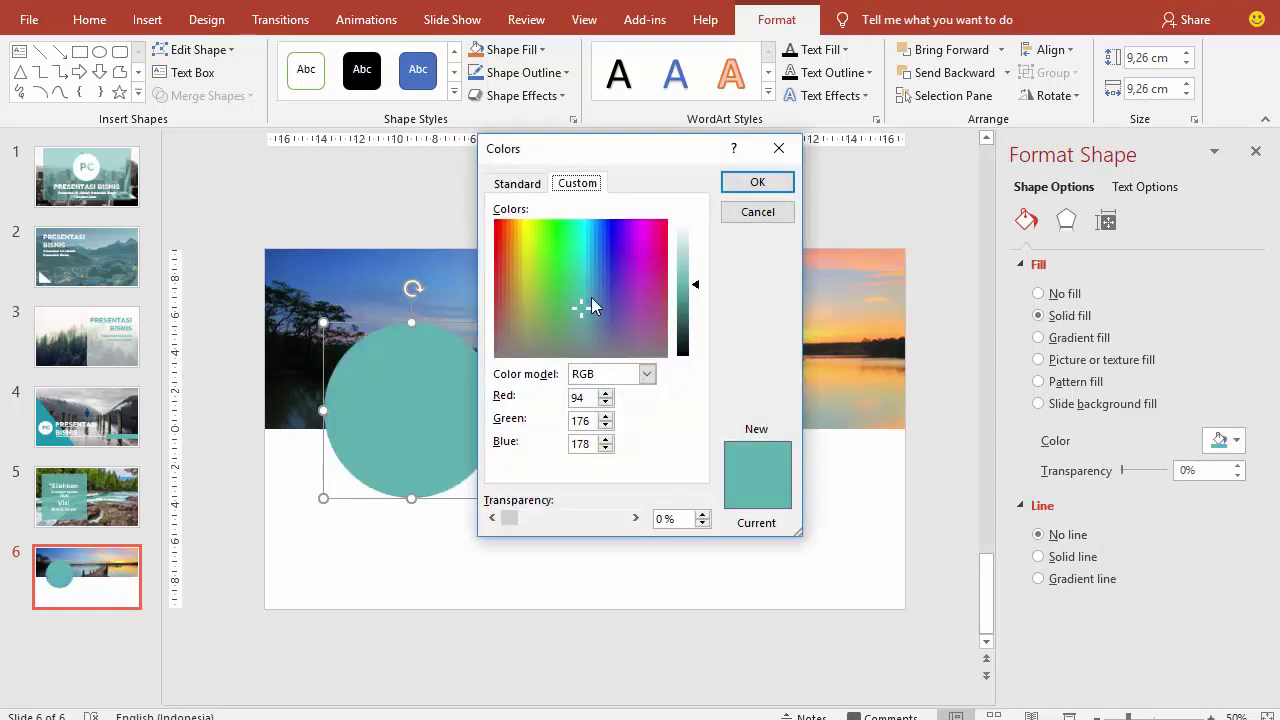
{"action": "left_click", "coordinate": [574, 290]}
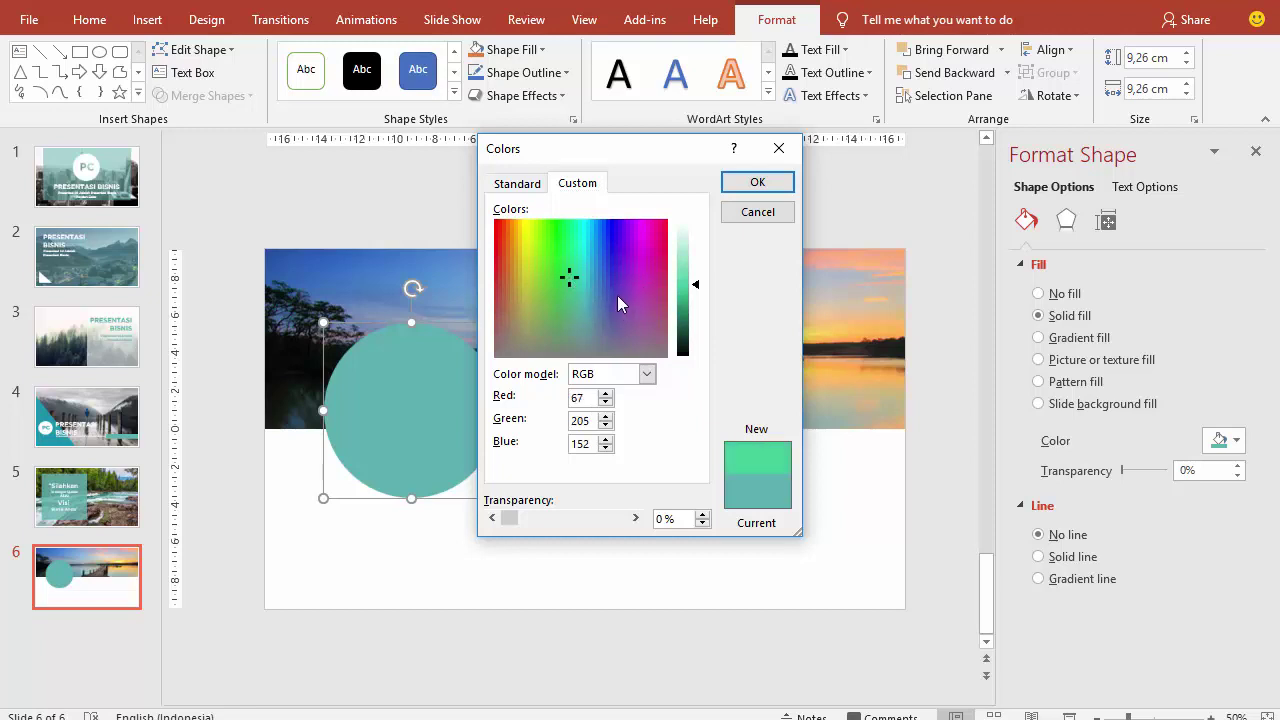
{"action": "left_click", "coordinate": [572, 291]}
{"action": "left_click_drag", "start_coordinate": [702, 289], "coordinate": [703, 283]}
{"action": "left_click", "coordinate": [760, 184]}
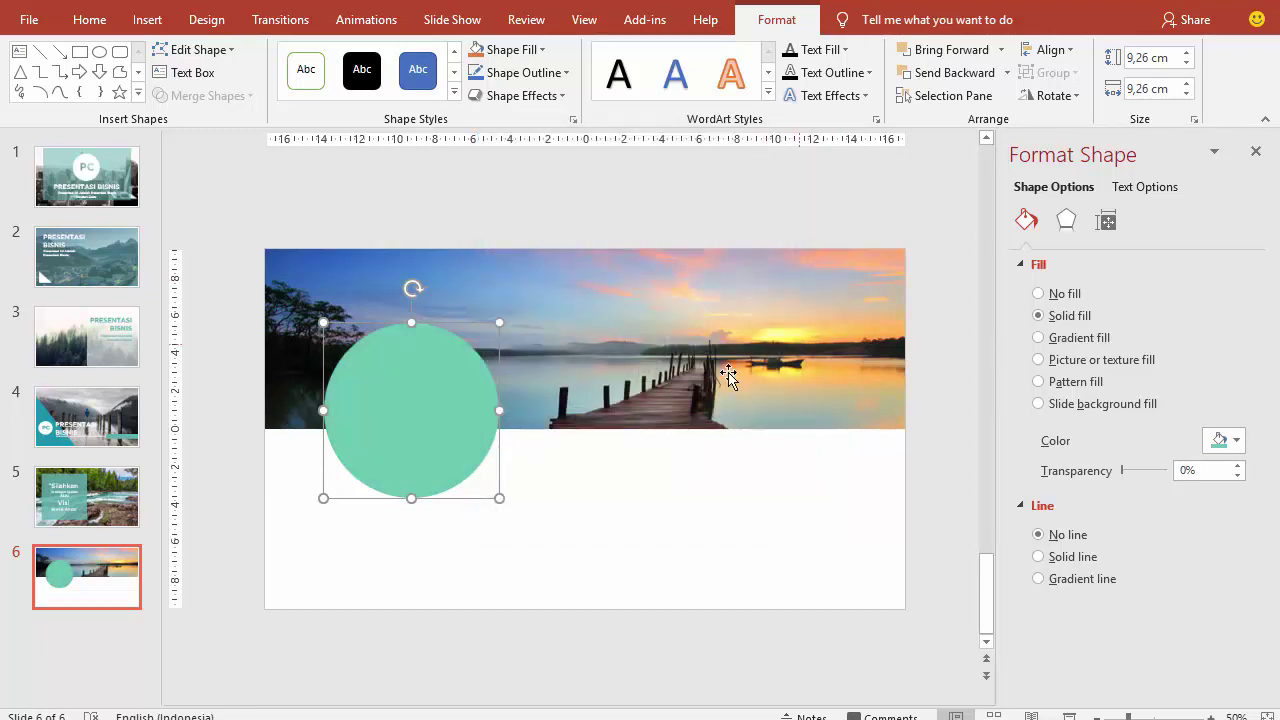
{"action": "left_click", "coordinate": [87, 417]}
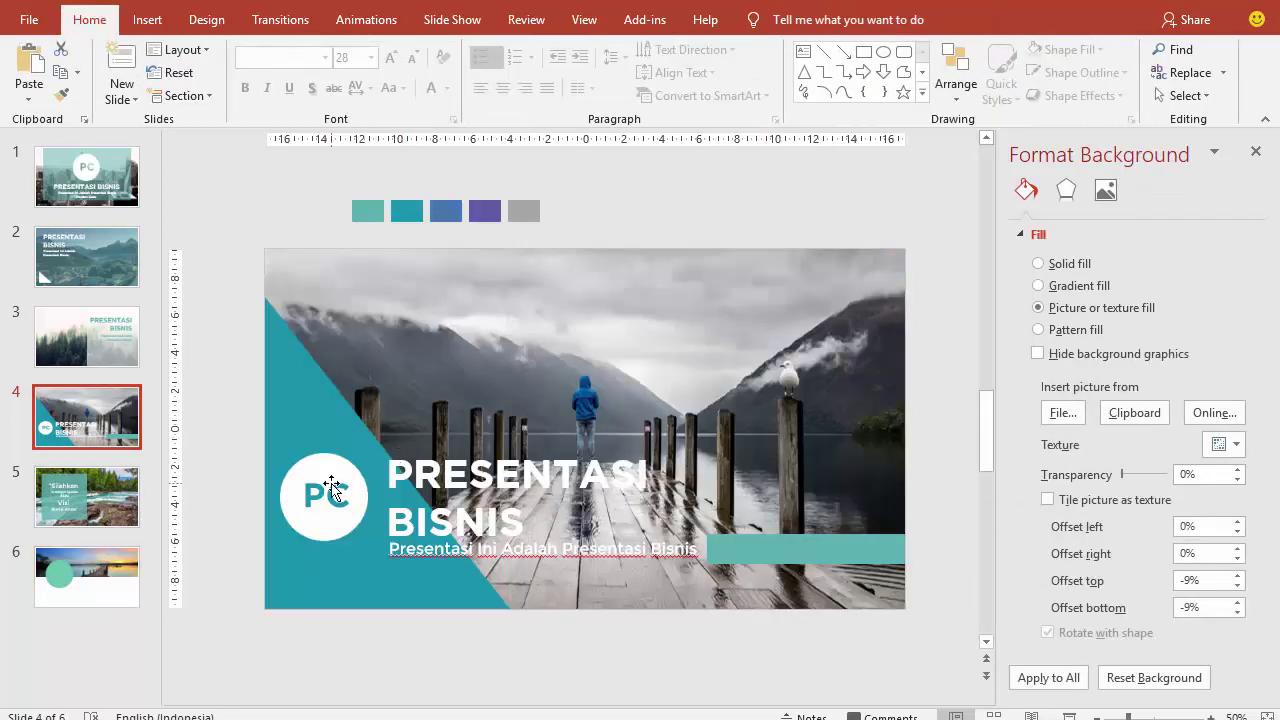
Copy the white PC circle from slide 4 onto slide 6, enlarge it and centre it in the ring.
{"action": "left_click", "coordinate": [333, 490]}
{"action": "left_click", "coordinate": [88, 578]}
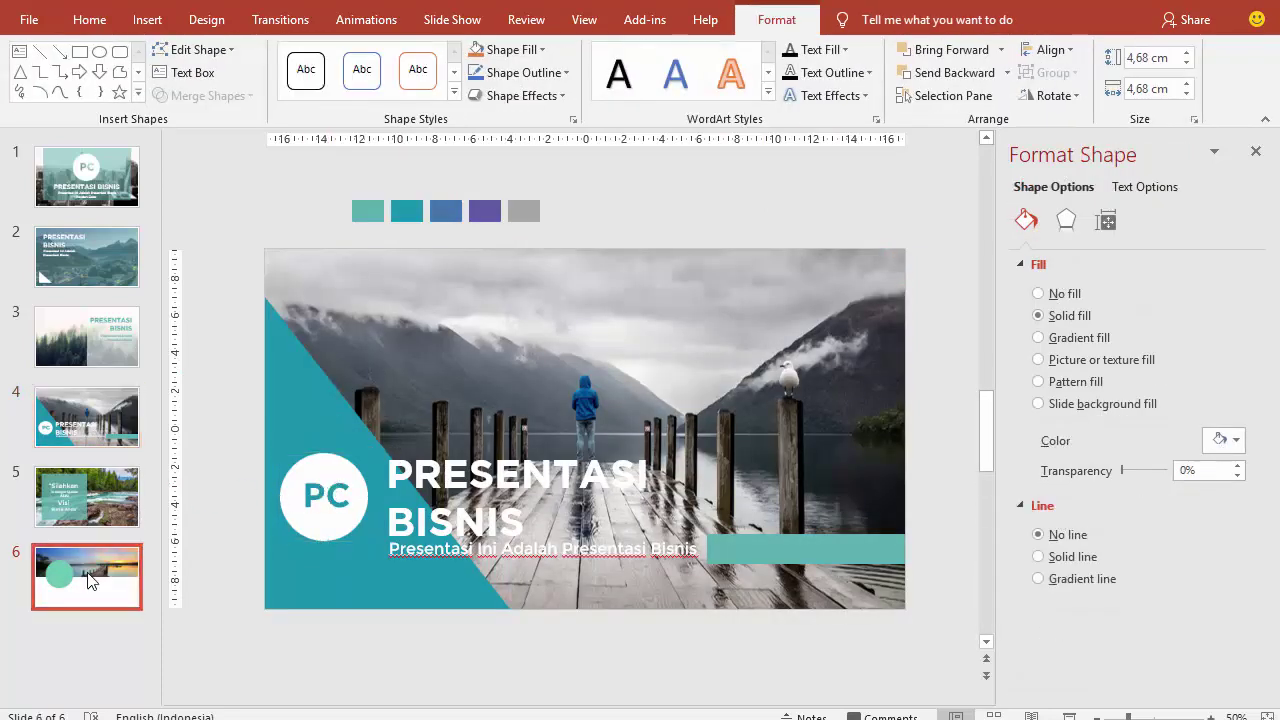
{"action": "key", "text": "ctrl+v"}
{"action": "left_click_drag", "start_coordinate": [337, 486], "coordinate": [410, 376]}
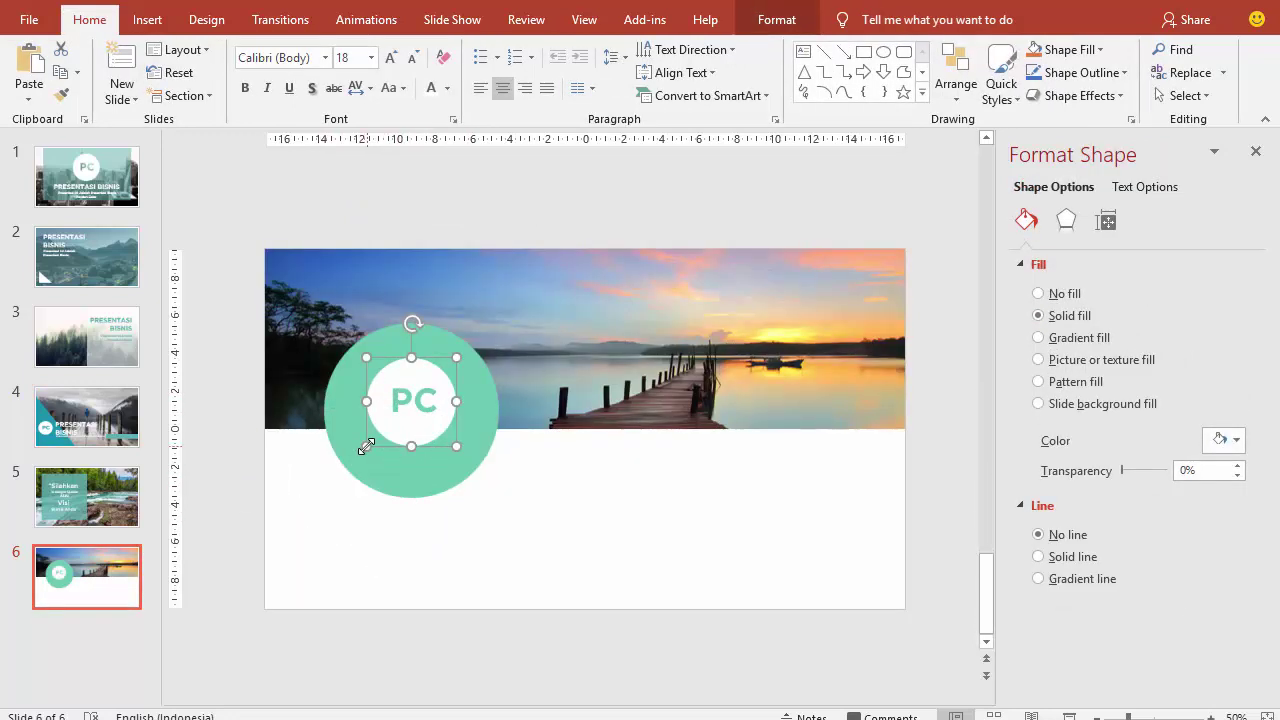
{"action": "left_click_drag", "start_coordinate": [366, 446], "coordinate": [331, 466]}
{"action": "left_click_drag", "start_coordinate": [394, 437], "coordinate": [411, 426]}
Give the mint-green ring a 1 pt solid white outline.
{"action": "left_click", "coordinate": [490, 397]}
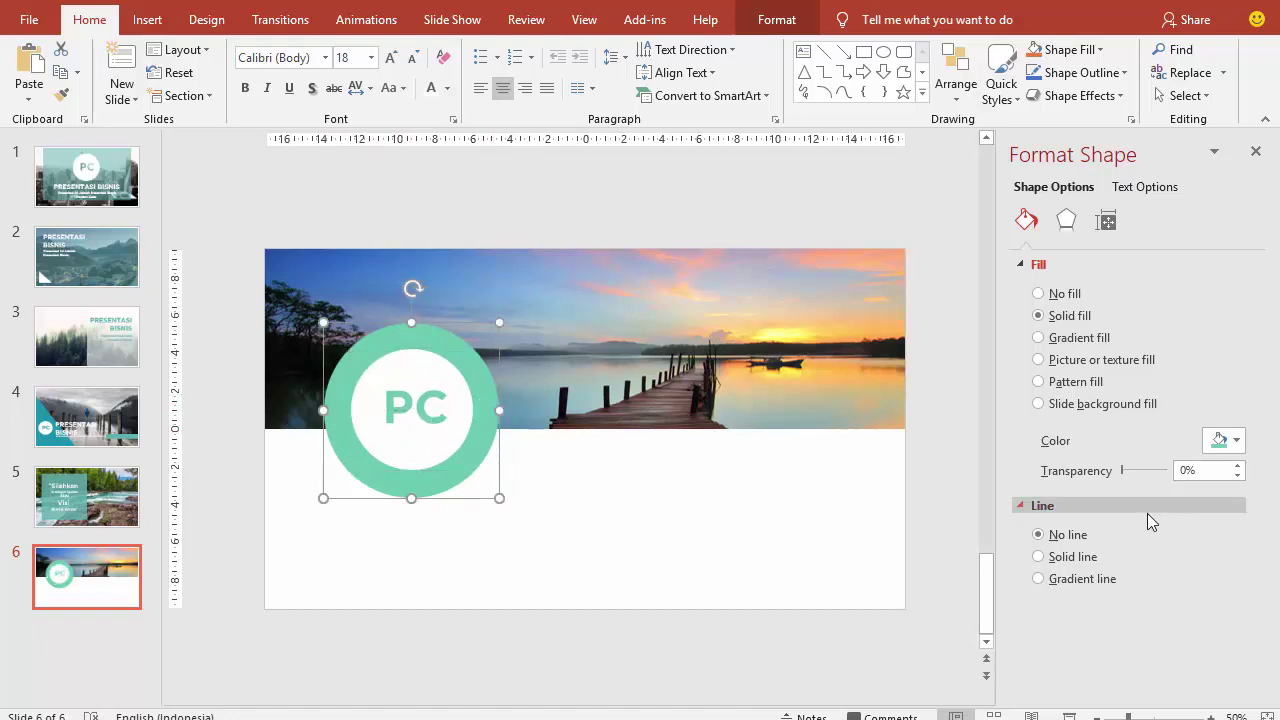
{"action": "left_click", "coordinate": [1078, 557]}
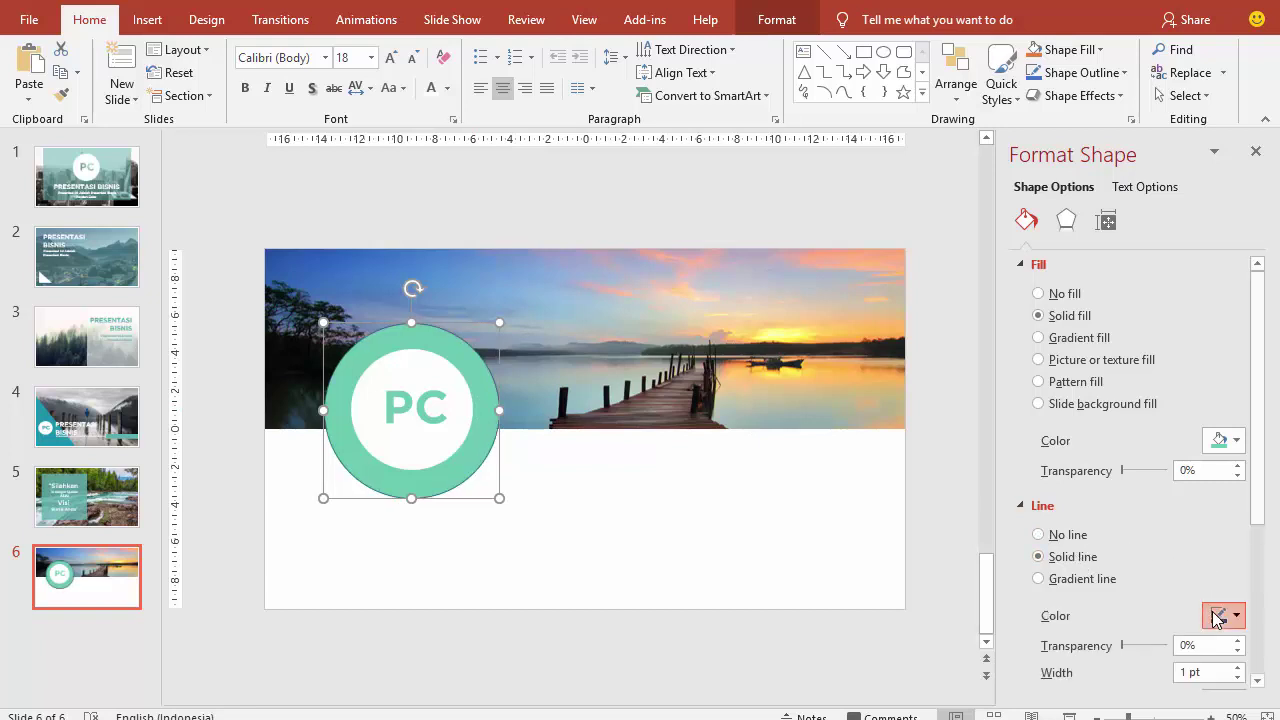
{"action": "left_click", "coordinate": [1222, 614]}
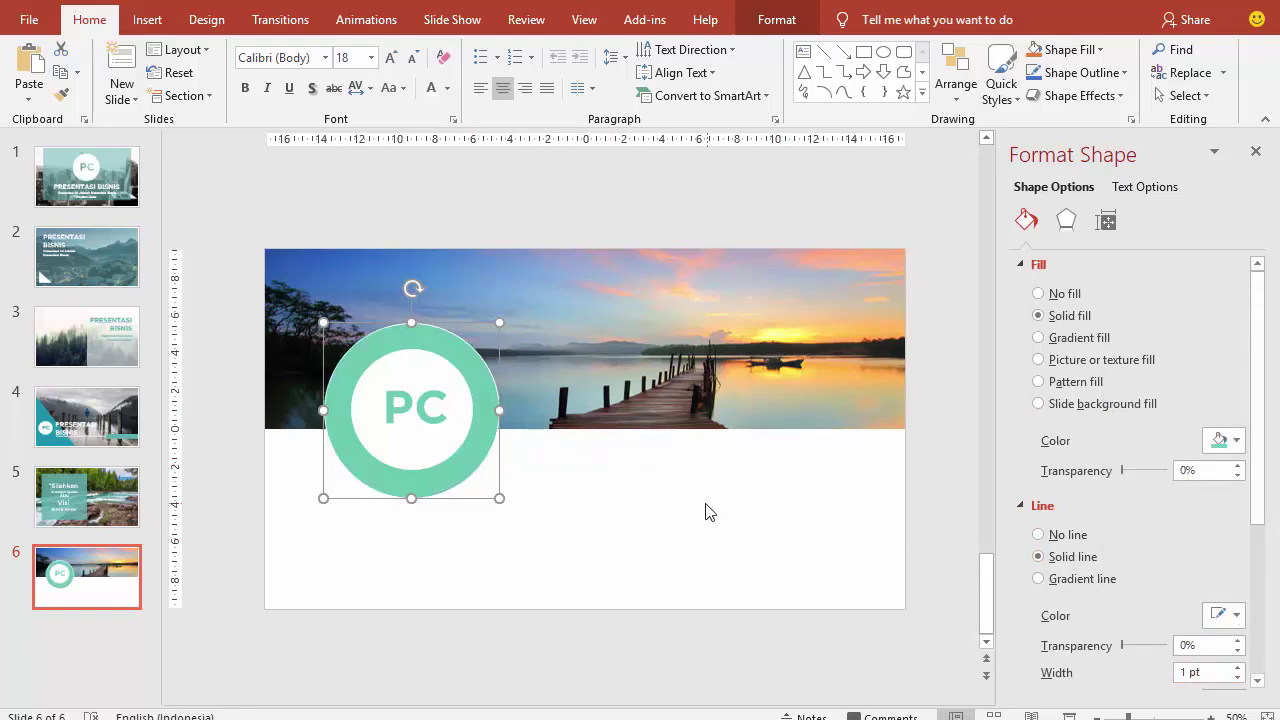
{"action": "left_click", "coordinate": [147, 19]}
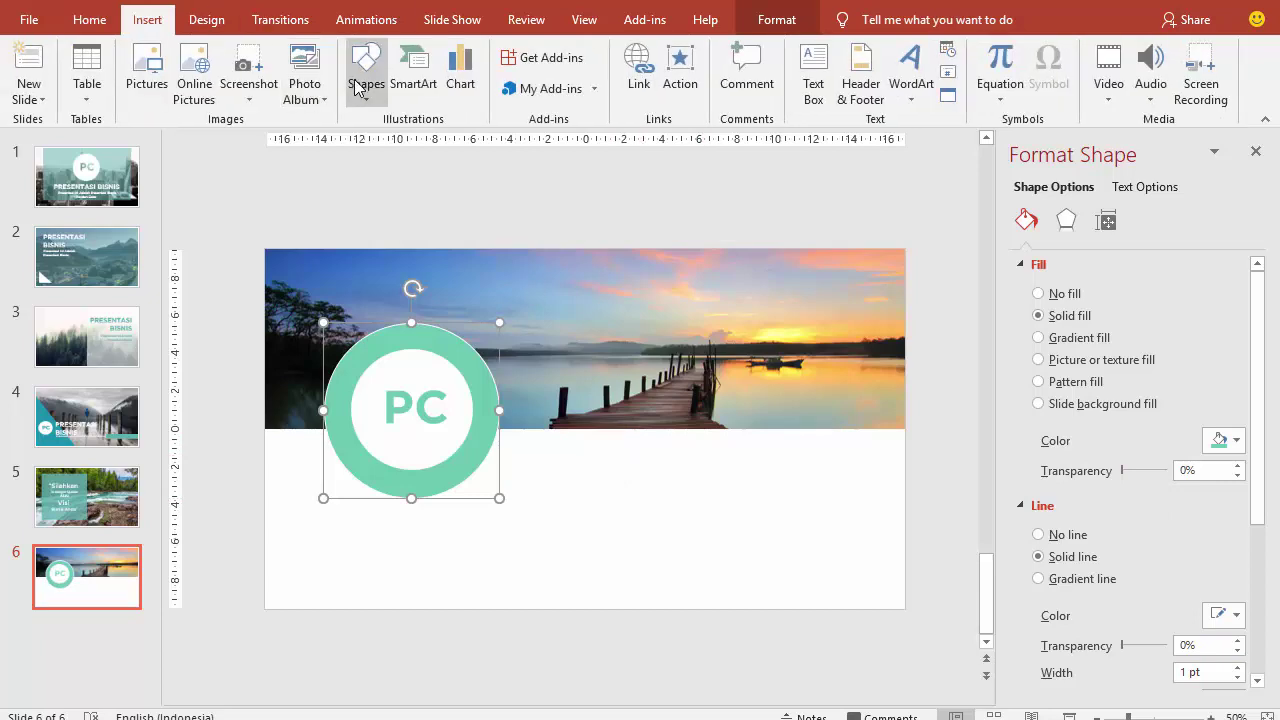
Add a borderless teal circle at 50% transparency over the sky and copy it toward the photo's edge.
{"action": "left_click", "coordinate": [366, 70]}
{"action": "left_click", "coordinate": [437, 140]}
{"action": "mouse_move", "coordinate": [463, 292]}
{"action": "left_mouse_down"}
{"action": "mouse_move", "coordinate": [536, 342]}
{"action": "mouse_move", "coordinate": [547, 375]}
{"action": "left_mouse_up"}
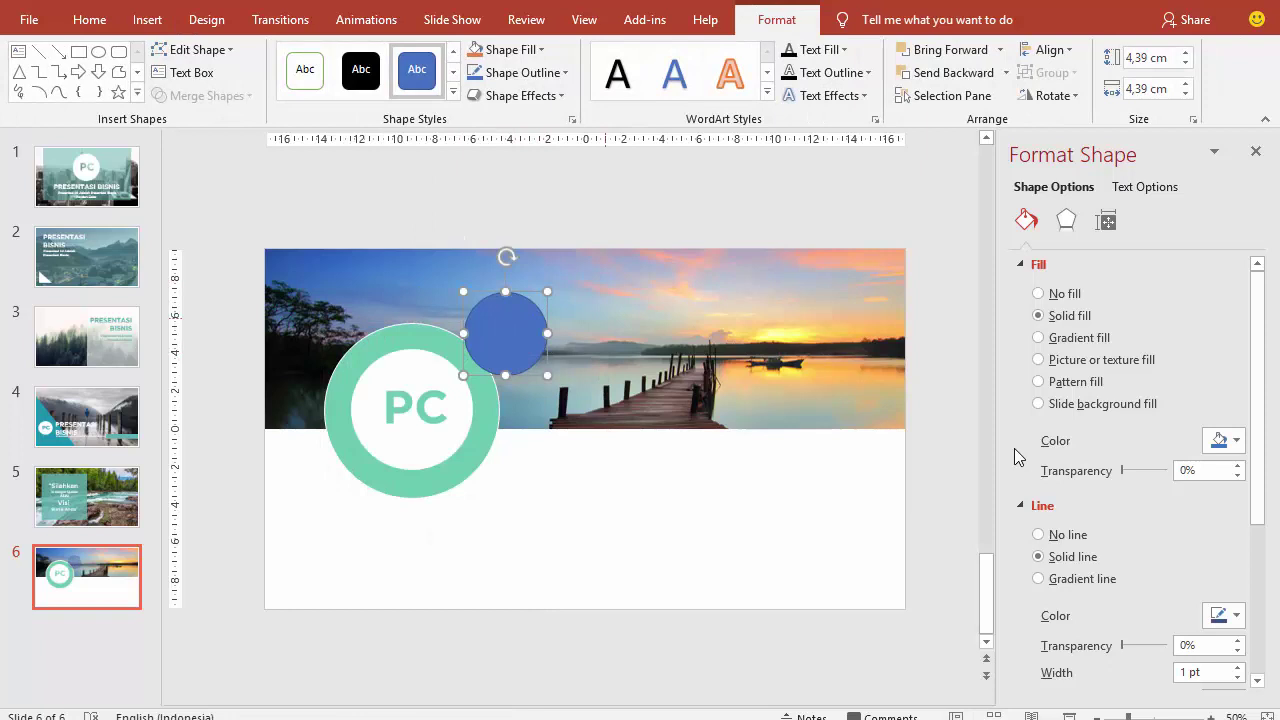
{"action": "left_click", "coordinate": [1066, 536]}
{"action": "left_click", "coordinate": [1222, 441]}
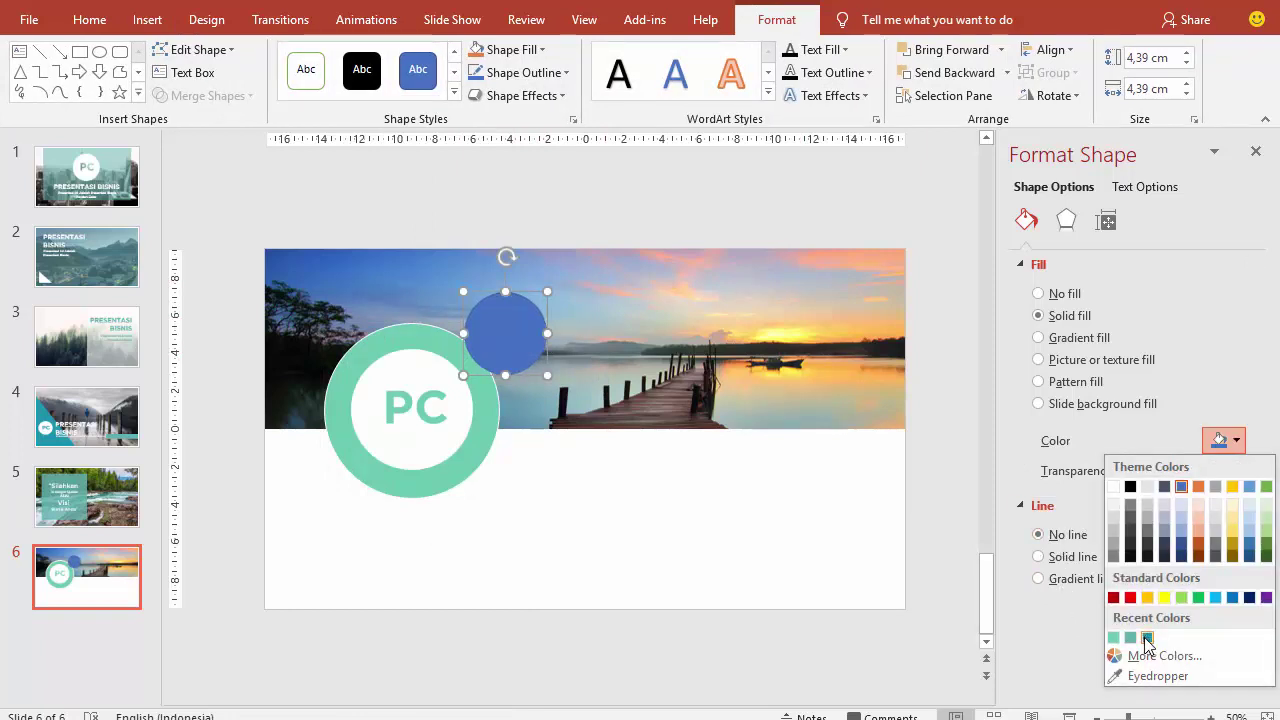
{"action": "left_click", "coordinate": [1148, 636]}
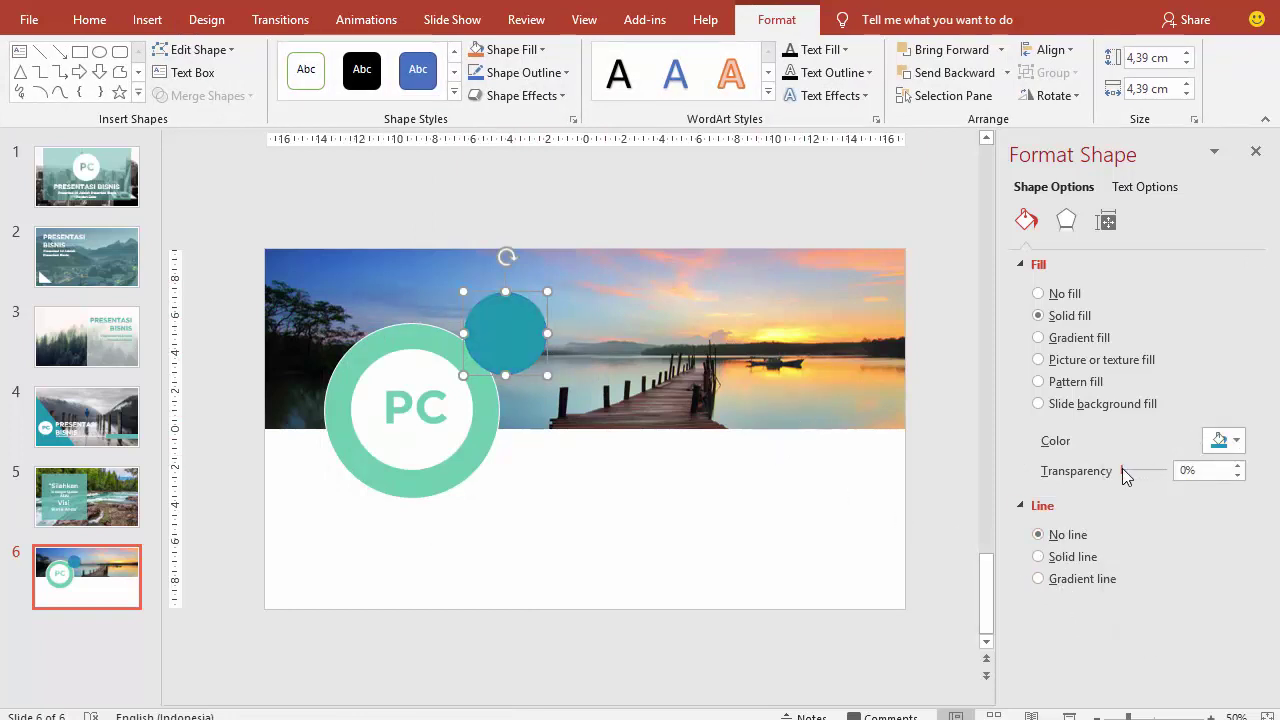
{"action": "left_click_drag", "start_coordinate": [1122, 468], "coordinate": [1145, 471]}
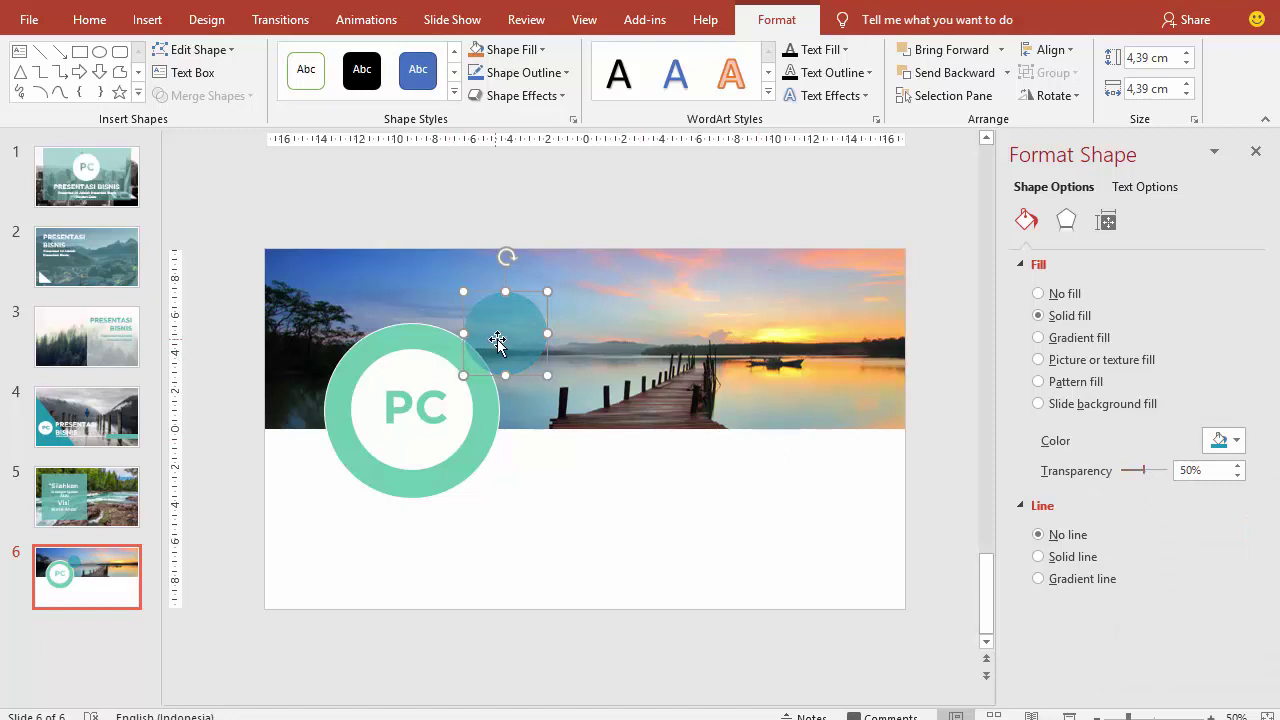
{"action": "mouse_move", "coordinate": [496, 337]}
{"action": "left_mouse_down"}
{"action": "mouse_move", "coordinate": [492, 322]}
{"action": "mouse_move", "coordinate": [561, 398]}
{"action": "left_mouse_up"}
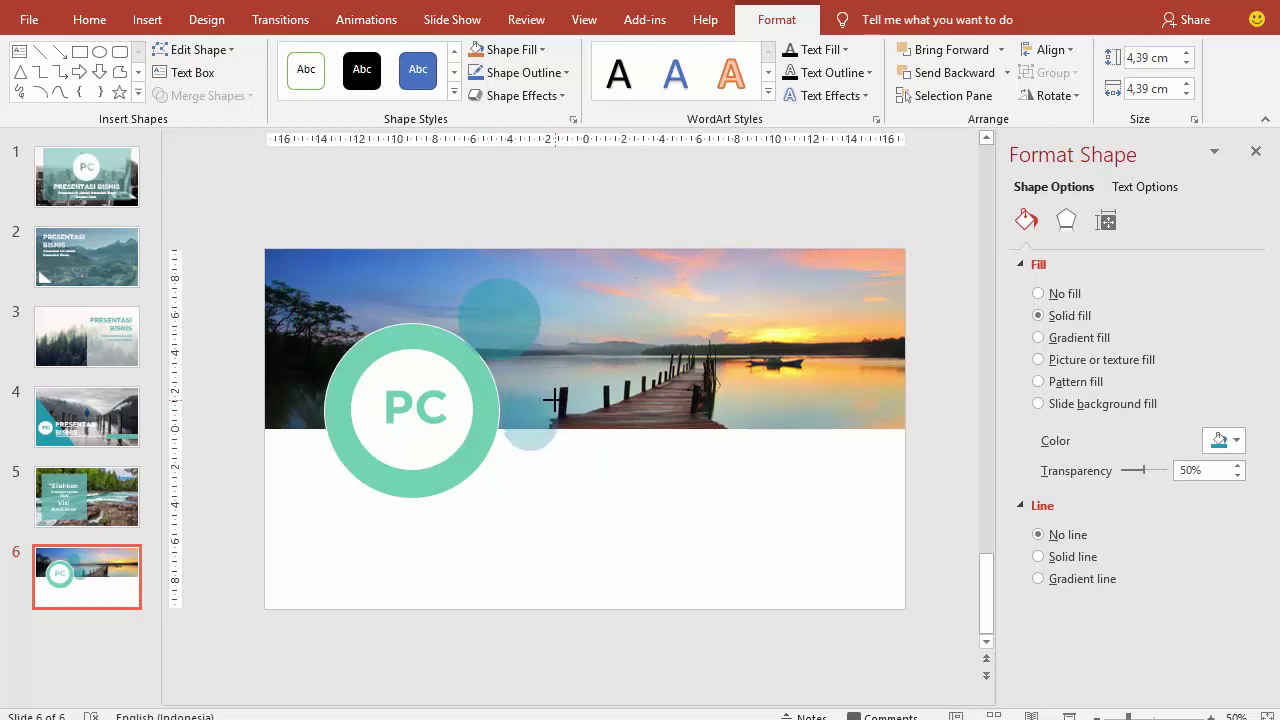
Copy the five colour squares from slide 4 onto slide 6.
{"action": "left_click", "coordinate": [102, 470]}
{"action": "left_click", "coordinate": [106, 440]}
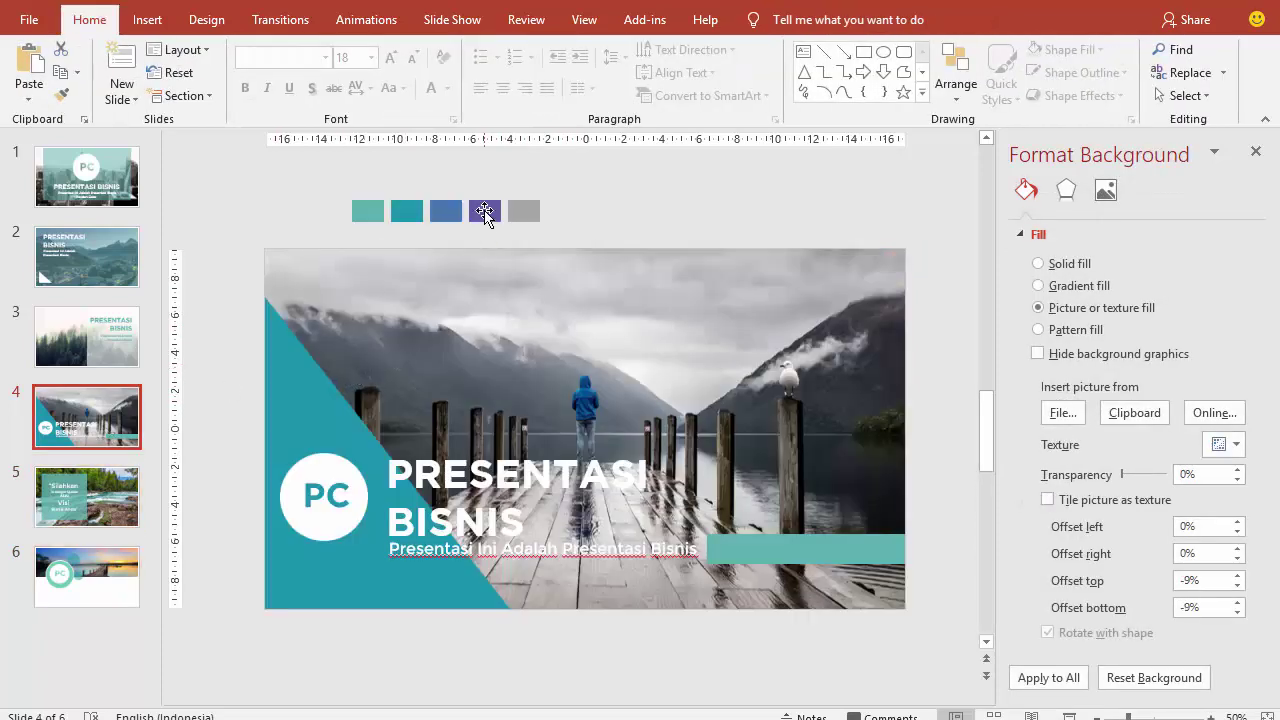
{"action": "left_click", "coordinate": [458, 214]}
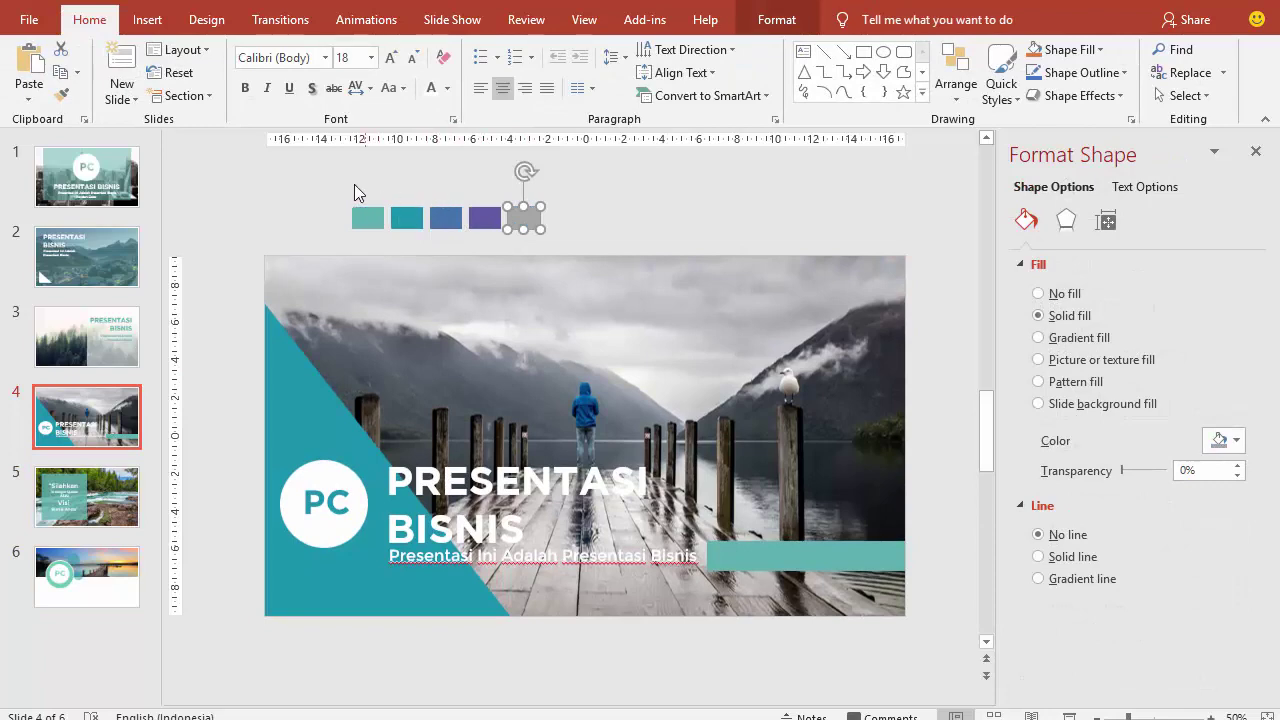
{"action": "left_click", "coordinate": [353, 183]}
{"action": "left_click_drag", "start_coordinate": [324, 185], "coordinate": [557, 238]}
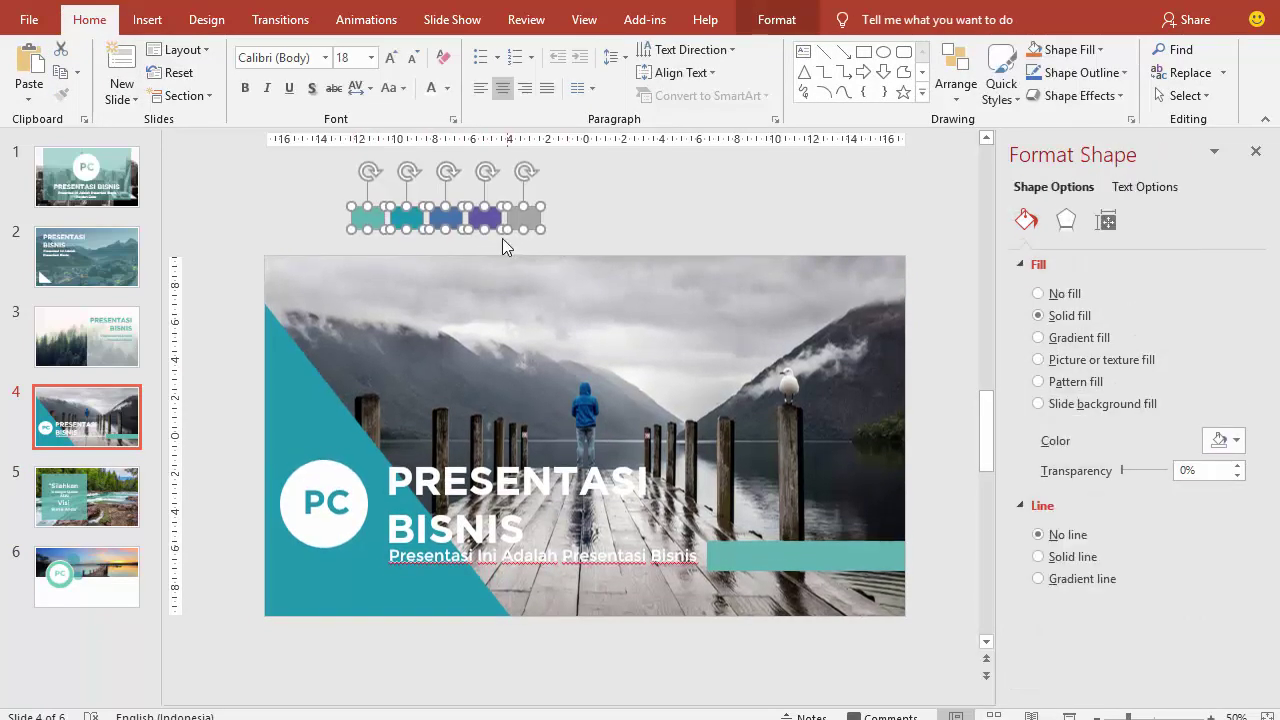
{"action": "left_click", "coordinate": [138, 580]}
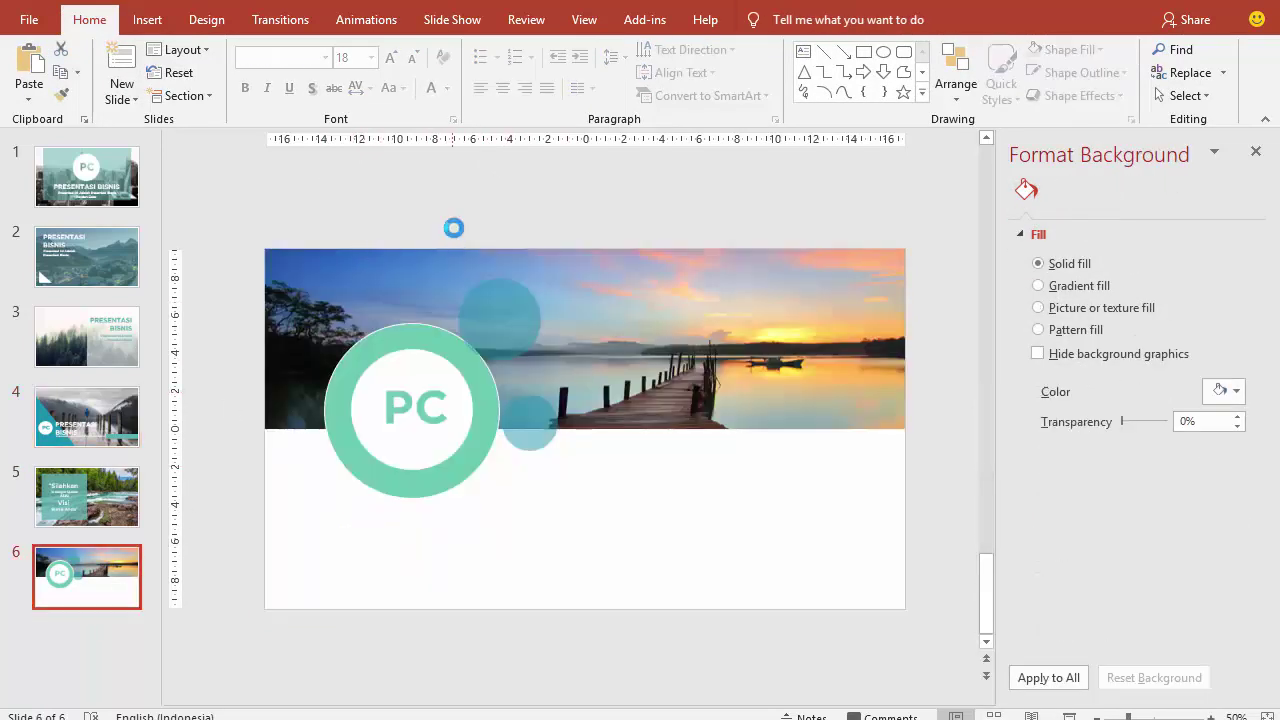
{"action": "key", "text": "ctrl+v"}
Recolour the small circle with the eyedropped purple at 42% transparency, then duplicate and position the copies.
{"action": "left_click", "coordinate": [531, 432]}
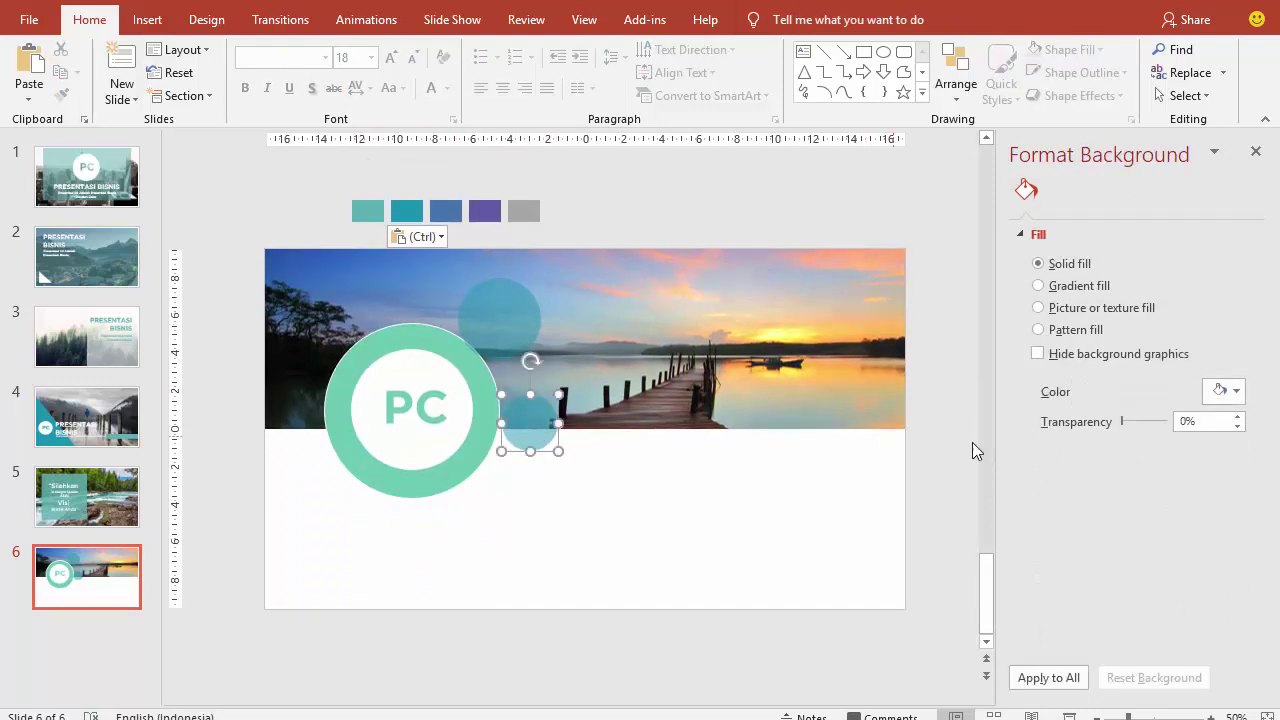
{"action": "left_click", "coordinate": [1219, 451]}
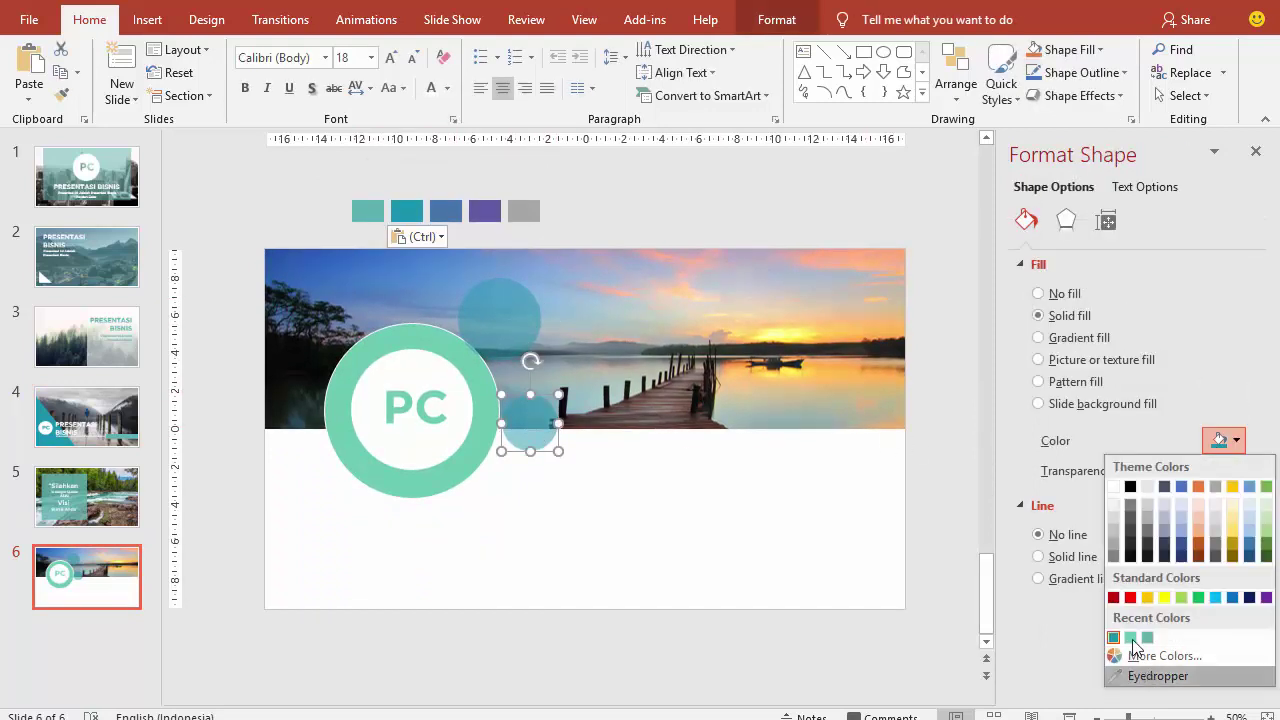
{"action": "left_click", "coordinate": [1140, 677]}
{"action": "left_click", "coordinate": [484, 206]}
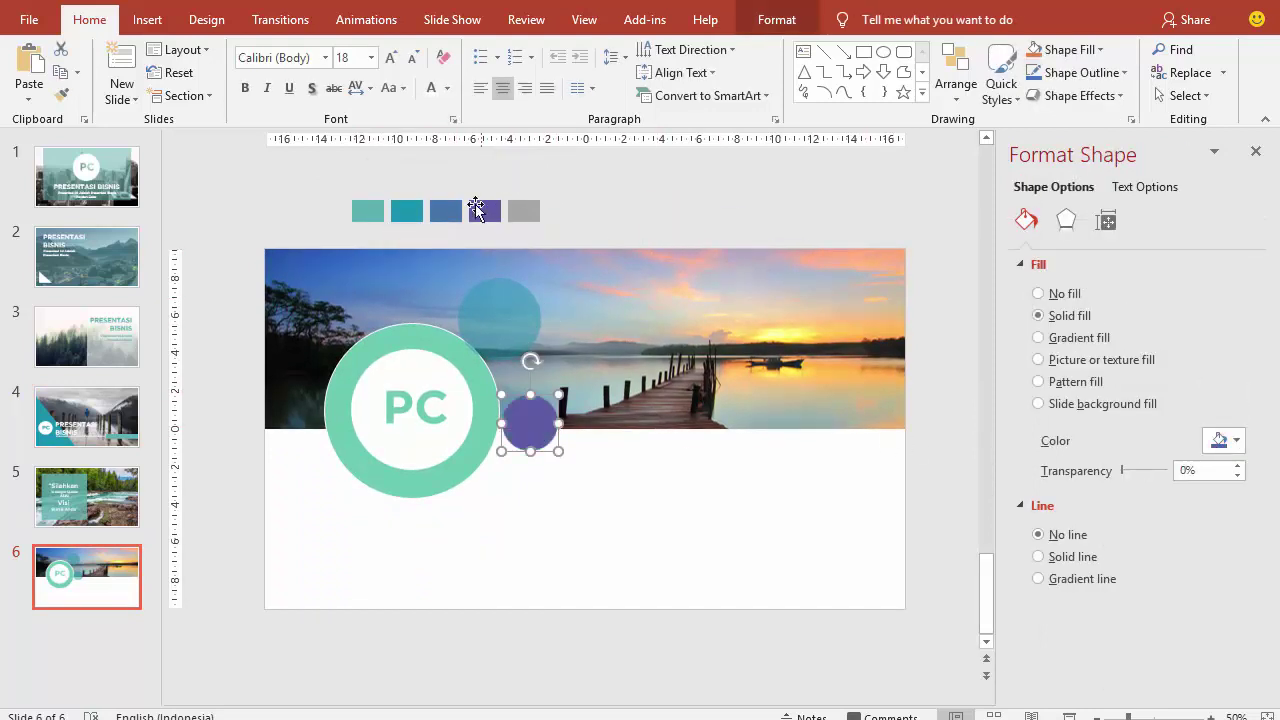
{"action": "left_click_drag", "start_coordinate": [1121, 471], "coordinate": [1140, 471]}
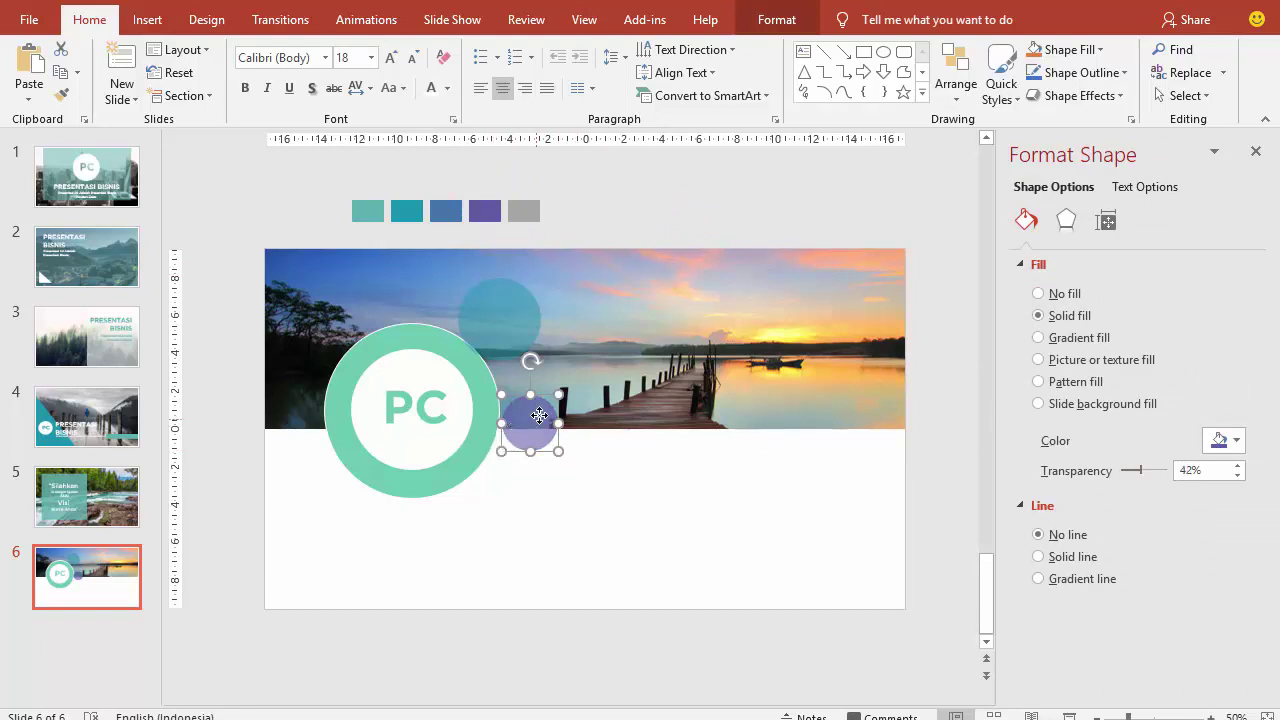
{"action": "mouse_move", "coordinate": [535, 421]}
{"action": "left_mouse_down"}
{"action": "mouse_move", "coordinate": [538, 390]}
{"action": "mouse_move", "coordinate": [580, 330]}
{"action": "mouse_move", "coordinate": [565, 343]}
{"action": "left_mouse_up"}
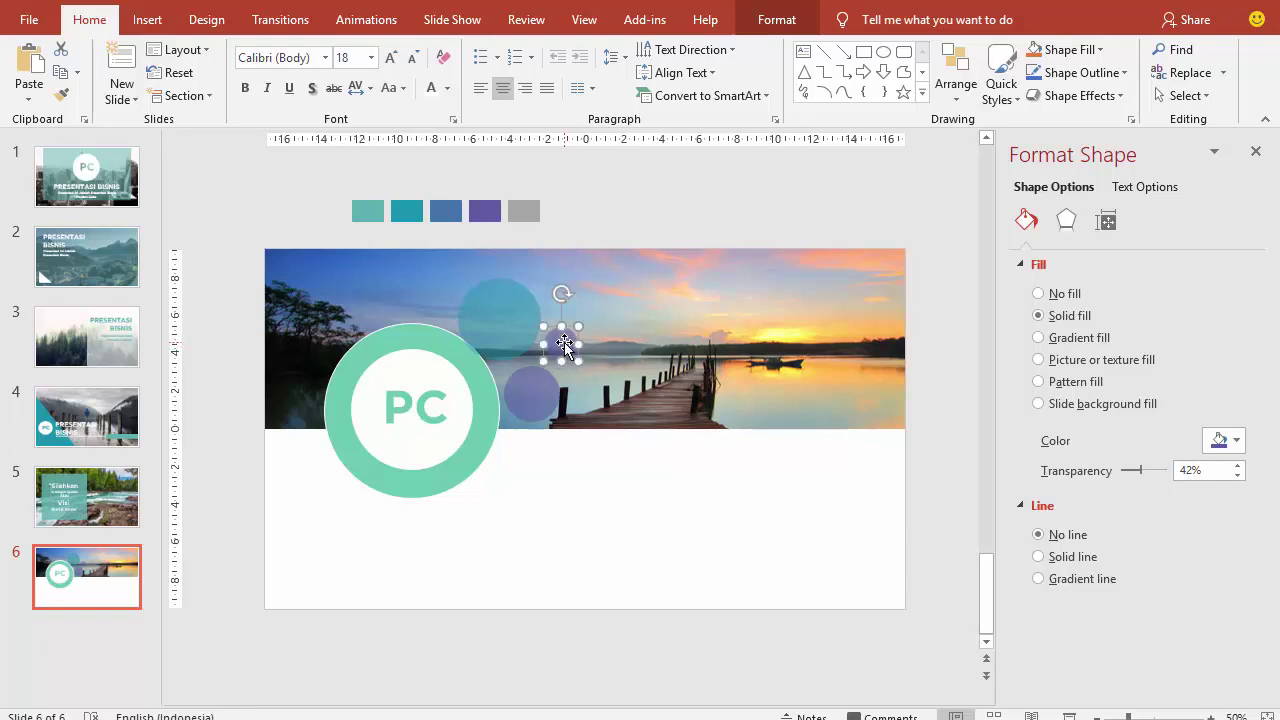
{"action": "key", "text": "ctrl+d"}
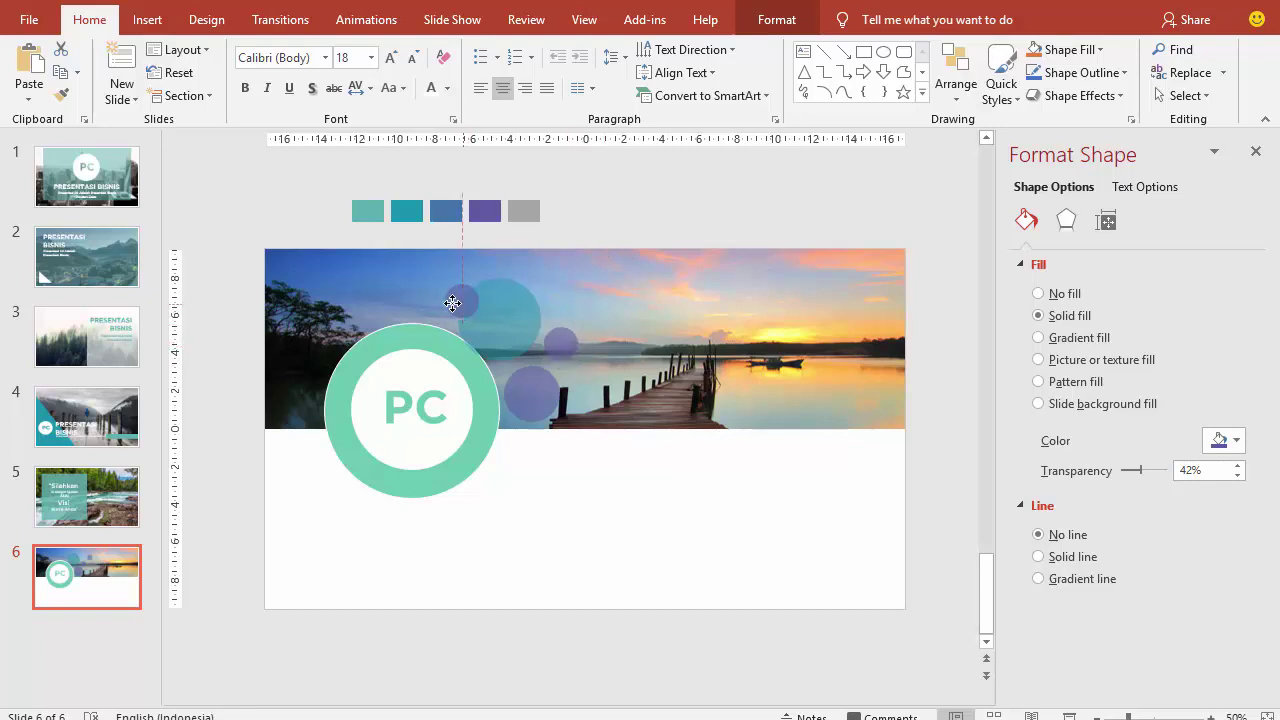
{"action": "left_click_drag", "start_coordinate": [605, 310], "coordinate": [446, 298]}
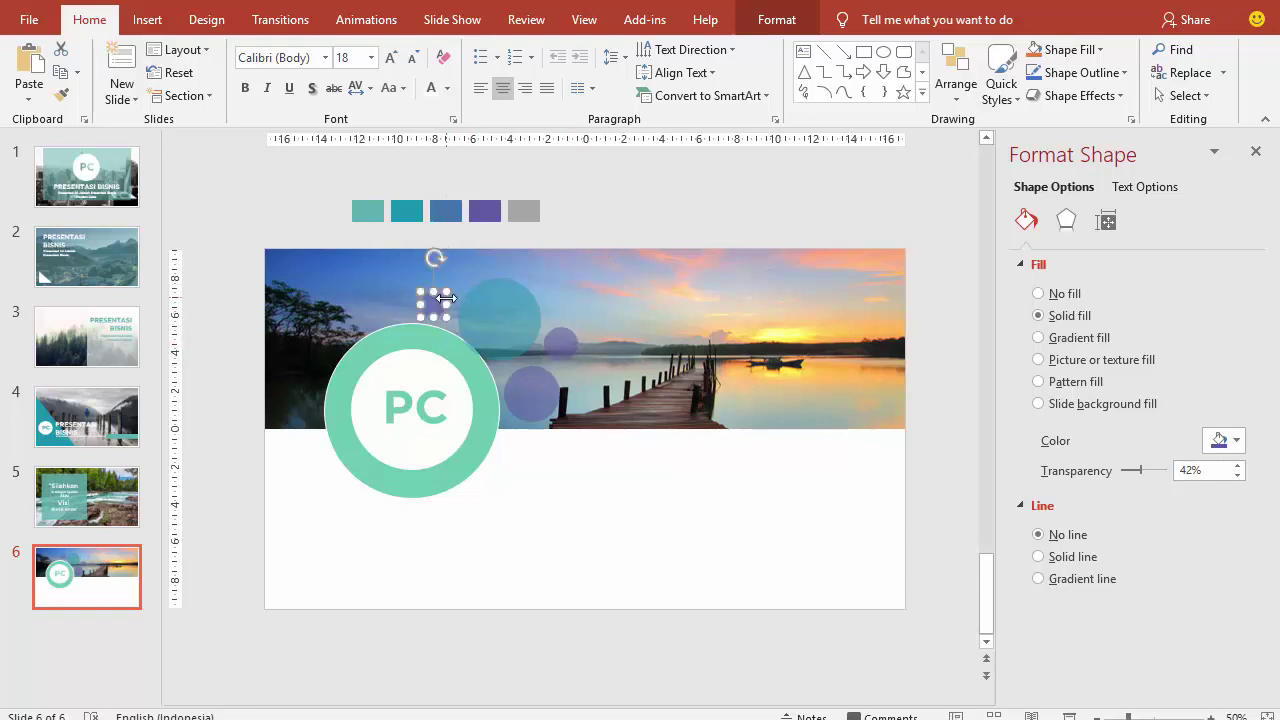
Copy the PRESENTASI BISNIS title and its subtitle from slide 4 onto slide 6.
{"action": "left_click", "coordinate": [930, 312]}
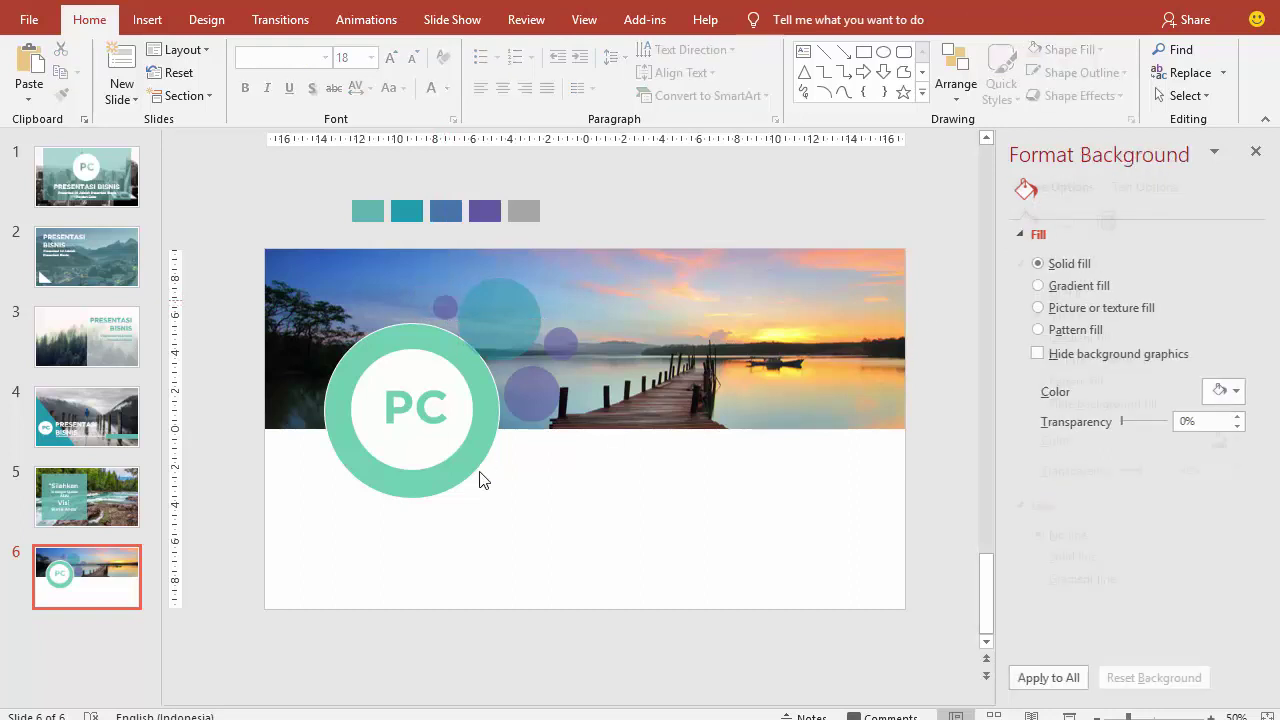
{"action": "left_click", "coordinate": [90, 418]}
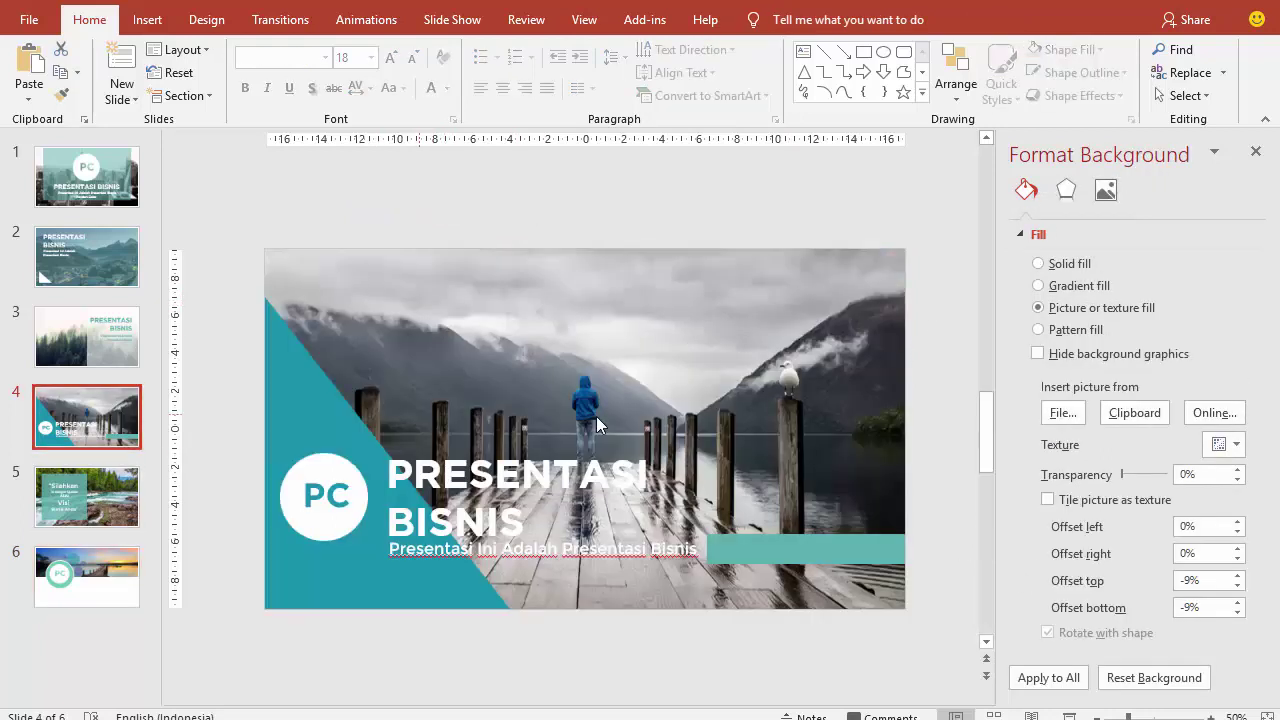
{"action": "left_click", "coordinate": [476, 537]}
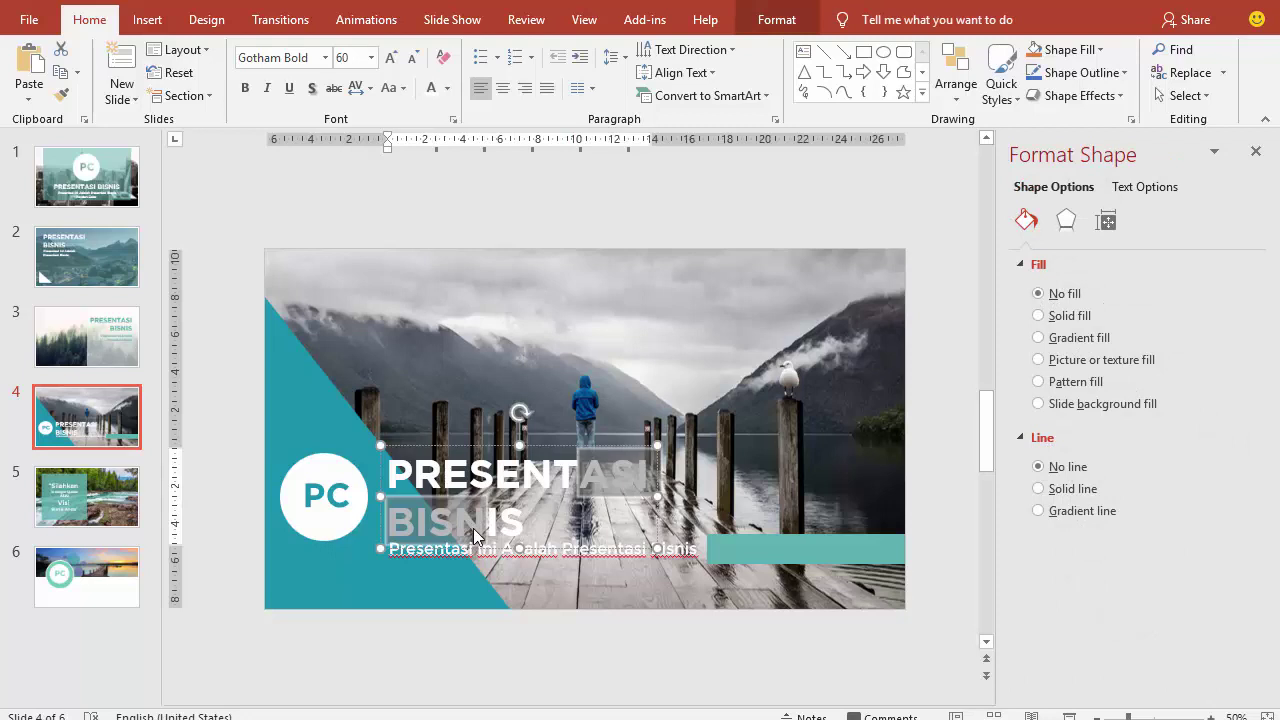
{"action": "left_click", "coordinate": [592, 555]}
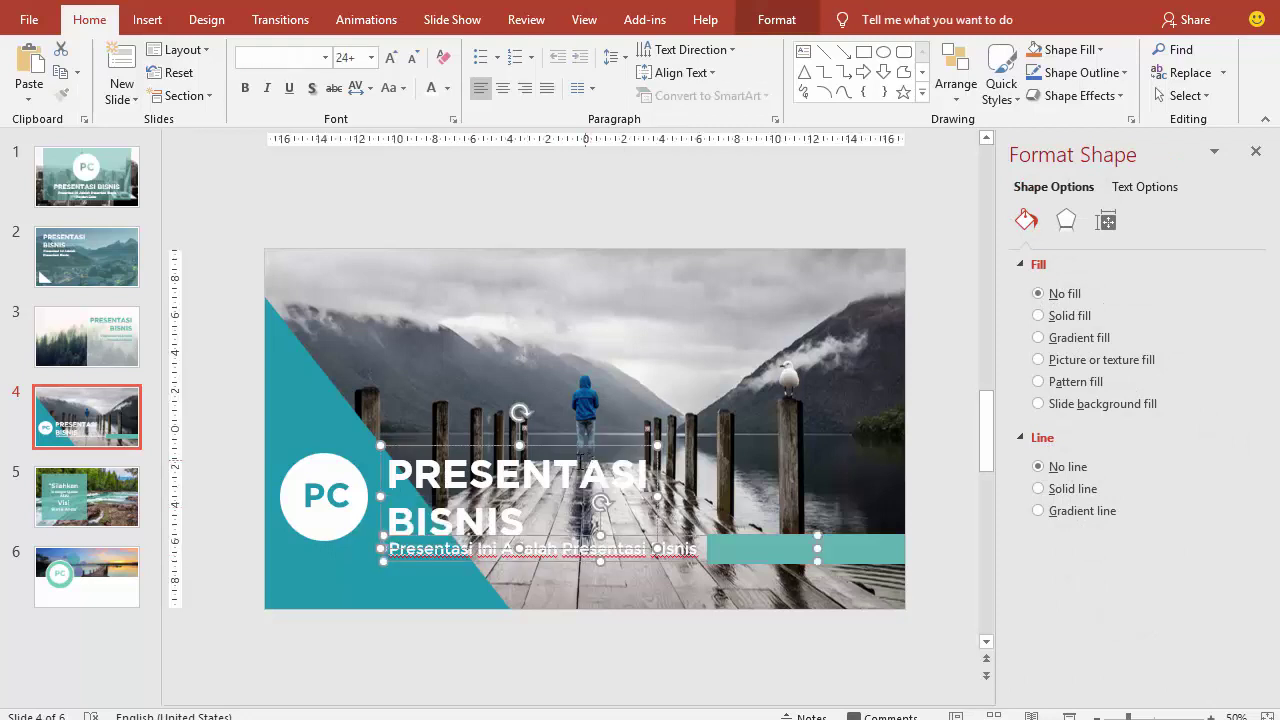
{"action": "left_click", "coordinate": [120, 585]}
{"action": "key", "text": "ctrl+v"}
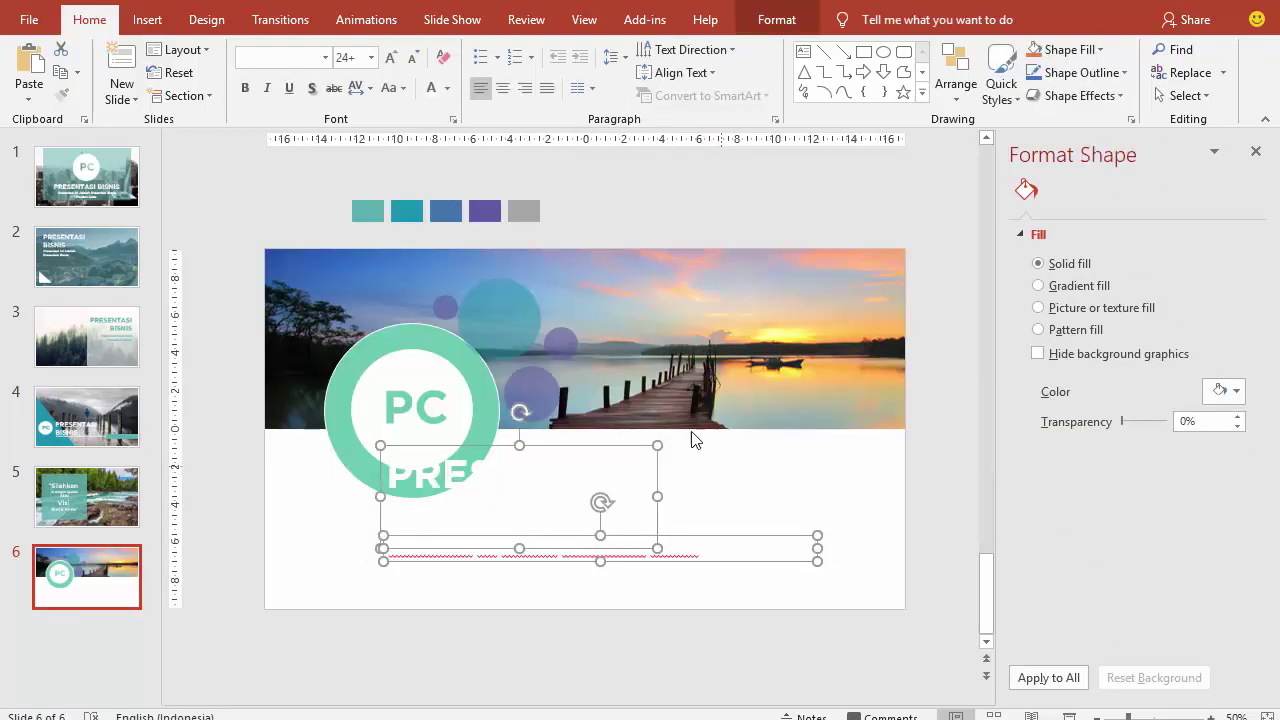
Position the 'Presentasi Ini Adalah Presentasi Bisnis' subtitle, colour it mint green and narrow it to wrap.
{"action": "left_click", "coordinate": [780, 520]}
{"action": "left_click", "coordinate": [743, 540]}
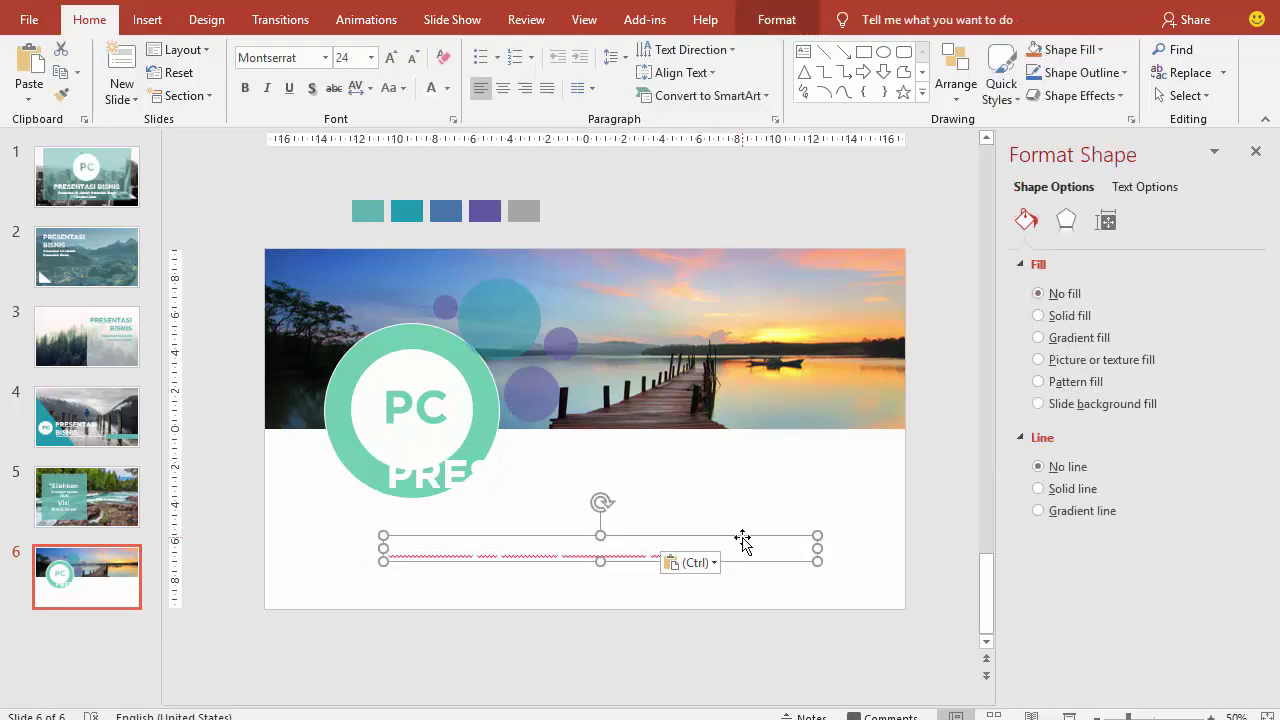
{"action": "left_click_drag", "start_coordinate": [743, 540], "coordinate": [757, 560]}
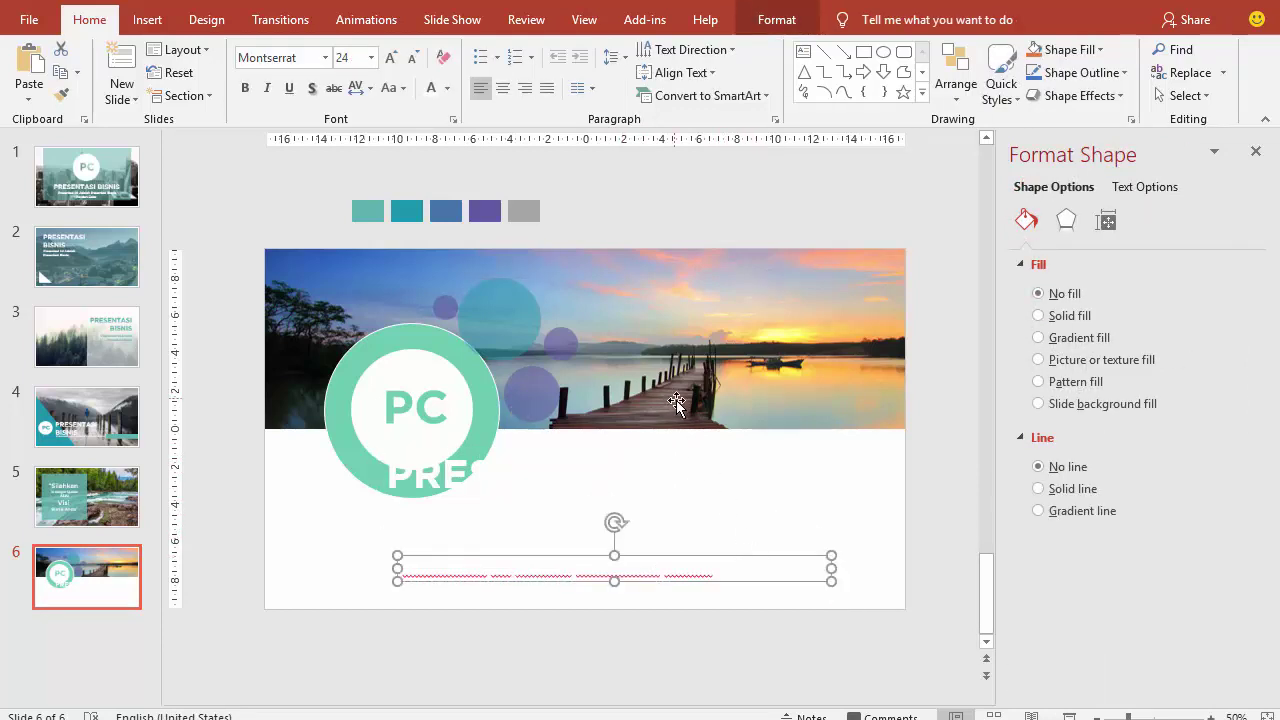
{"action": "left_click", "coordinate": [448, 90]}
{"action": "left_click", "coordinate": [464, 284]}
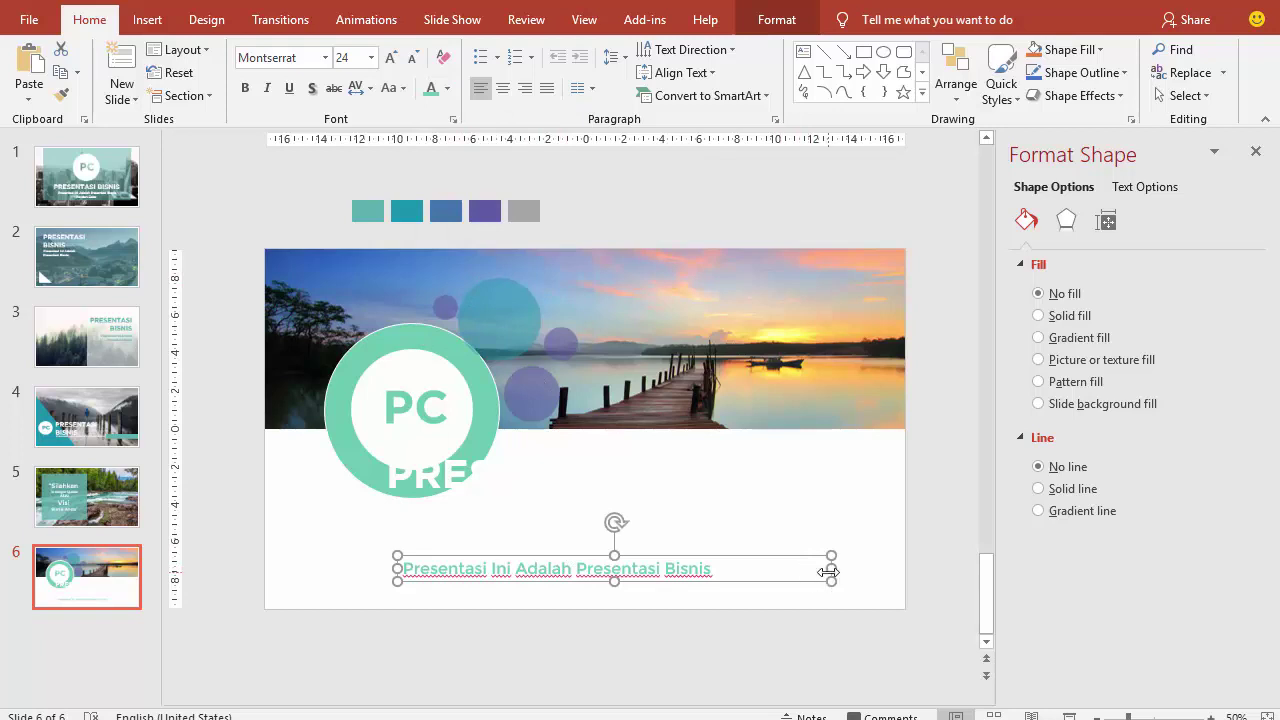
{"action": "mouse_move", "coordinate": [828, 571]}
{"action": "left_mouse_down"}
{"action": "mouse_move", "coordinate": [702, 571]}
{"action": "mouse_move", "coordinate": [741, 572]}
{"action": "left_mouse_up"}
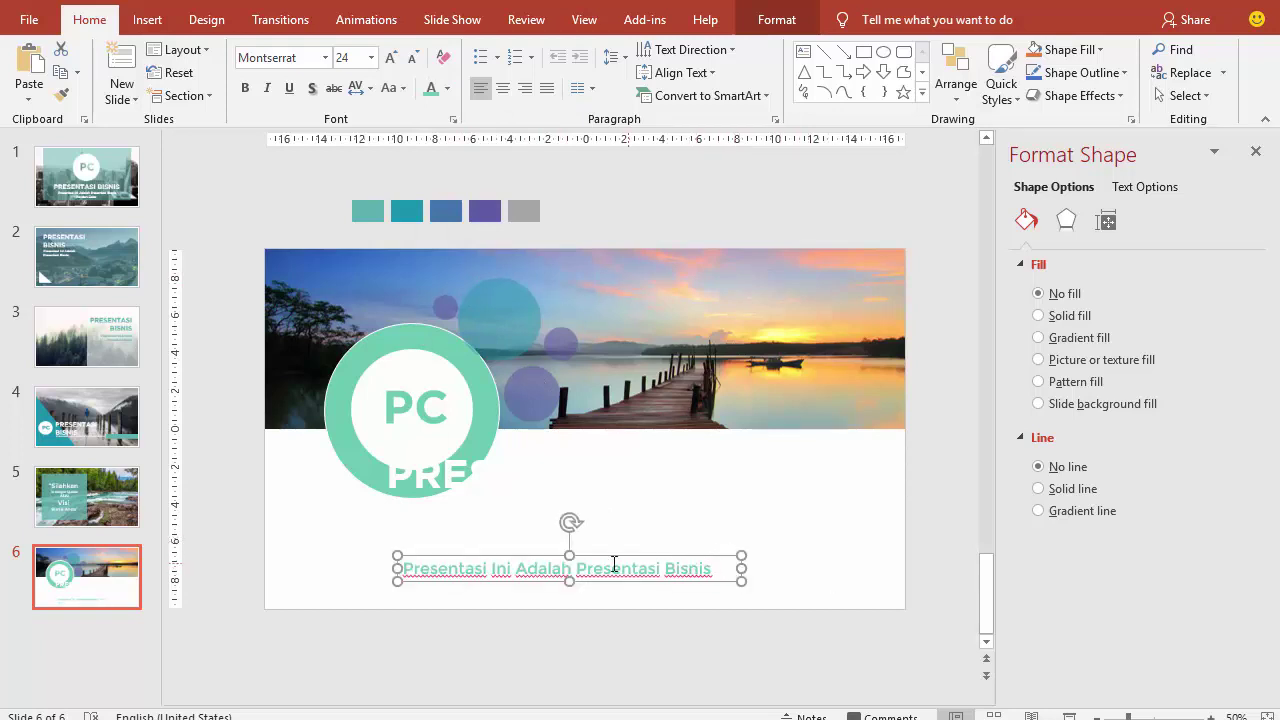
Lowercase 'adalah', split the subtitle into two lines, right-align it and move it up right.
{"action": "left_click", "coordinate": [536, 566]}
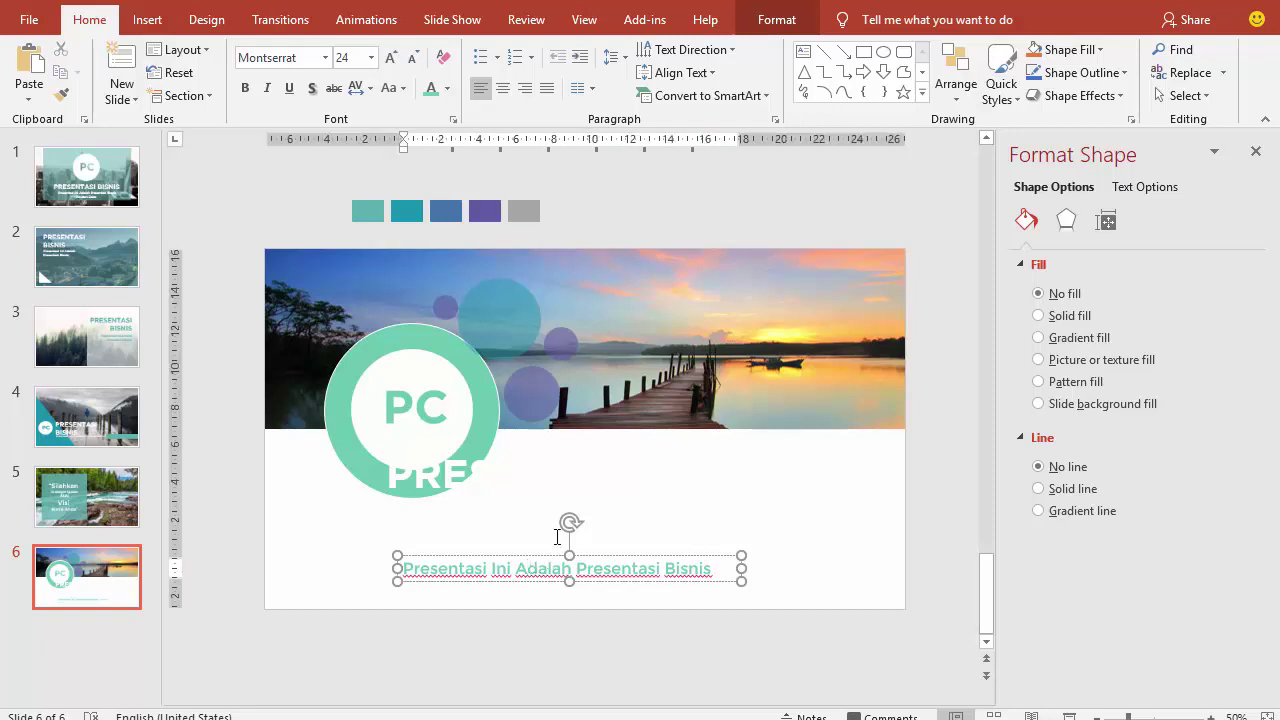
{"action": "key", "text": "BackSpace"}
{"action": "type", "text": "a"}
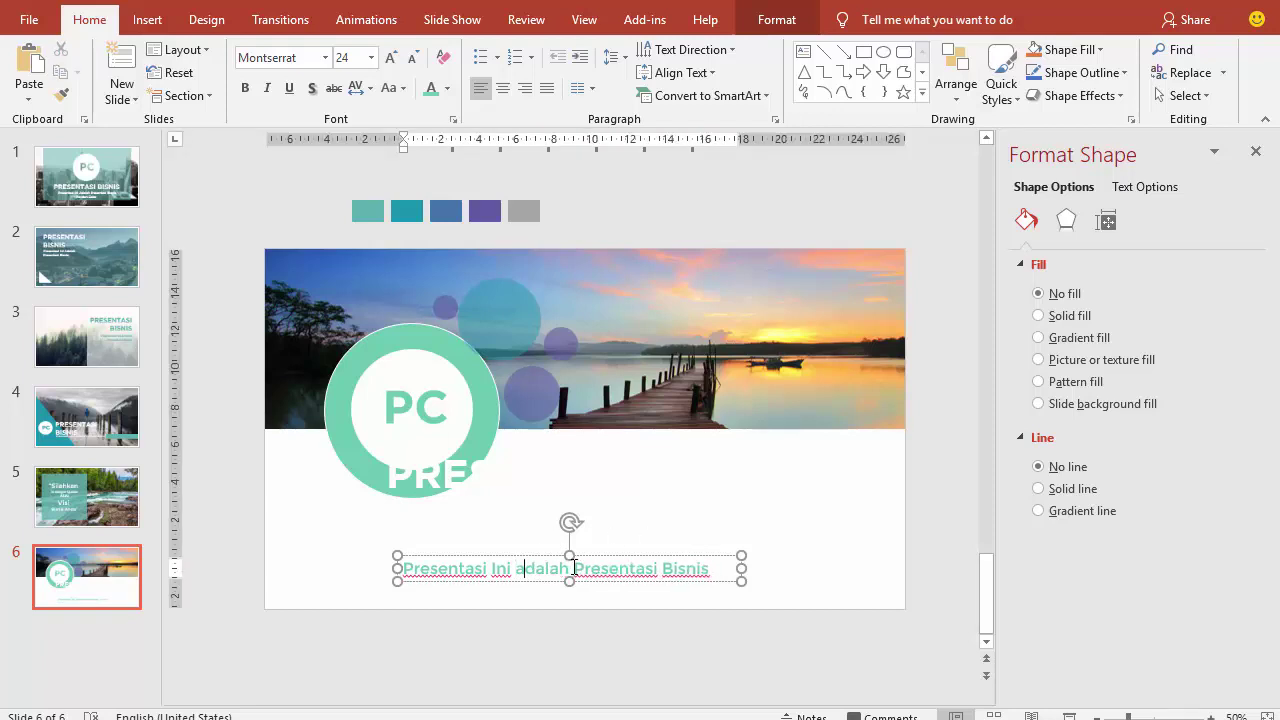
{"action": "left_click", "coordinate": [574, 567]}
{"action": "key", "text": "Return"}
{"action": "left_click_drag", "start_coordinate": [591, 560], "coordinate": [737, 451]}
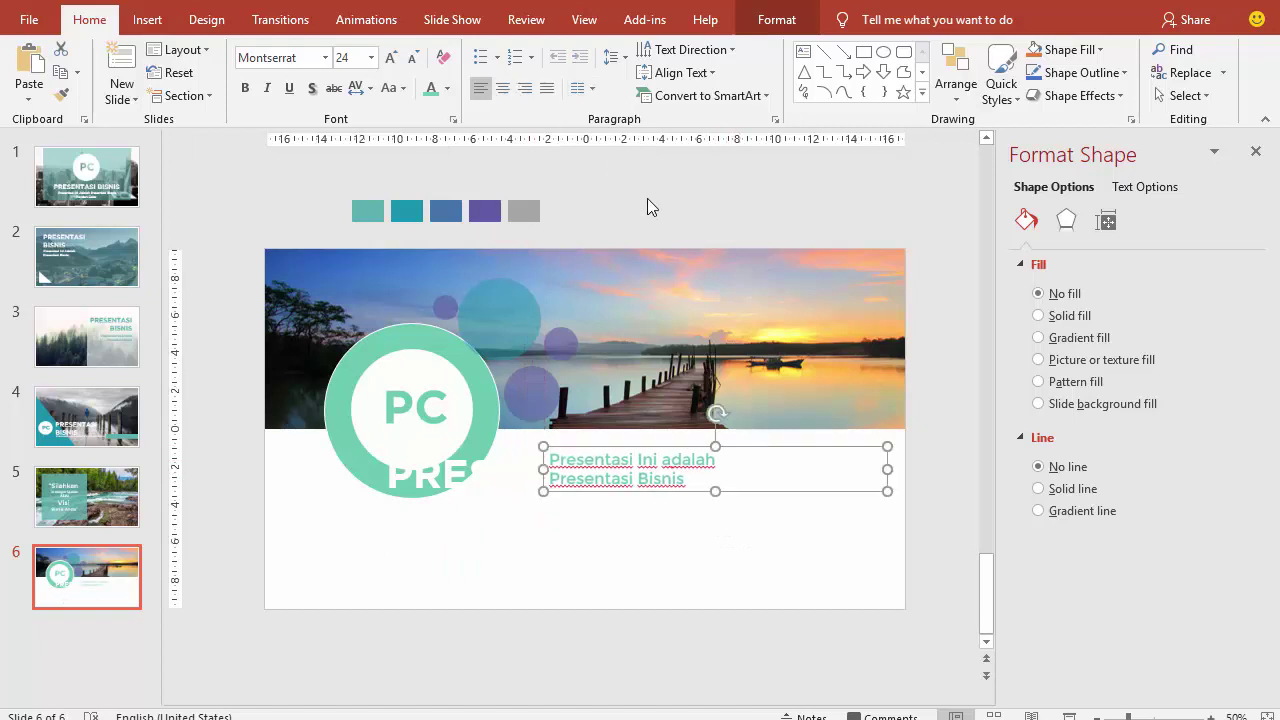
{"action": "left_click", "coordinate": [524, 88]}
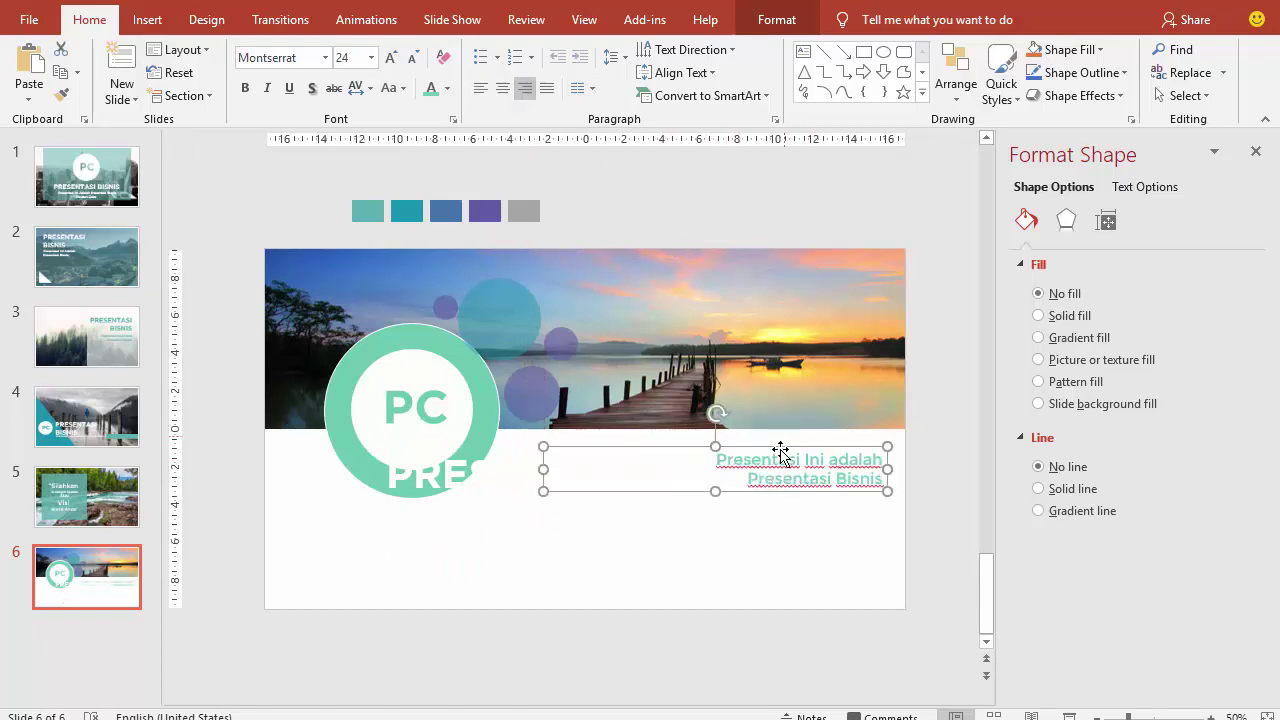
{"action": "left_click_drag", "start_coordinate": [779, 446], "coordinate": [779, 438]}
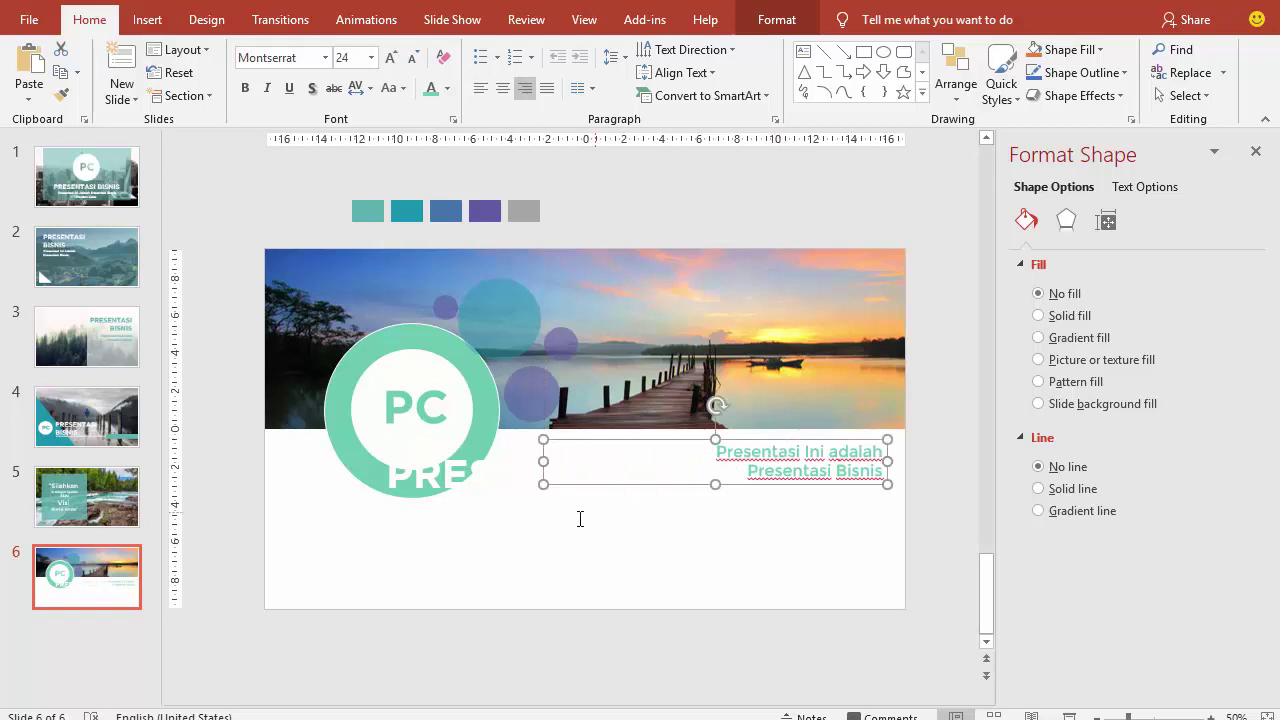
Make the PRESENTASI BISNIS title teal, right-aligned, and place it below the subtitle.
{"action": "left_click", "coordinate": [551, 506]}
{"action": "left_click_drag", "start_coordinate": [543, 443], "coordinate": [586, 494]}
{"action": "left_click", "coordinate": [447, 88]}
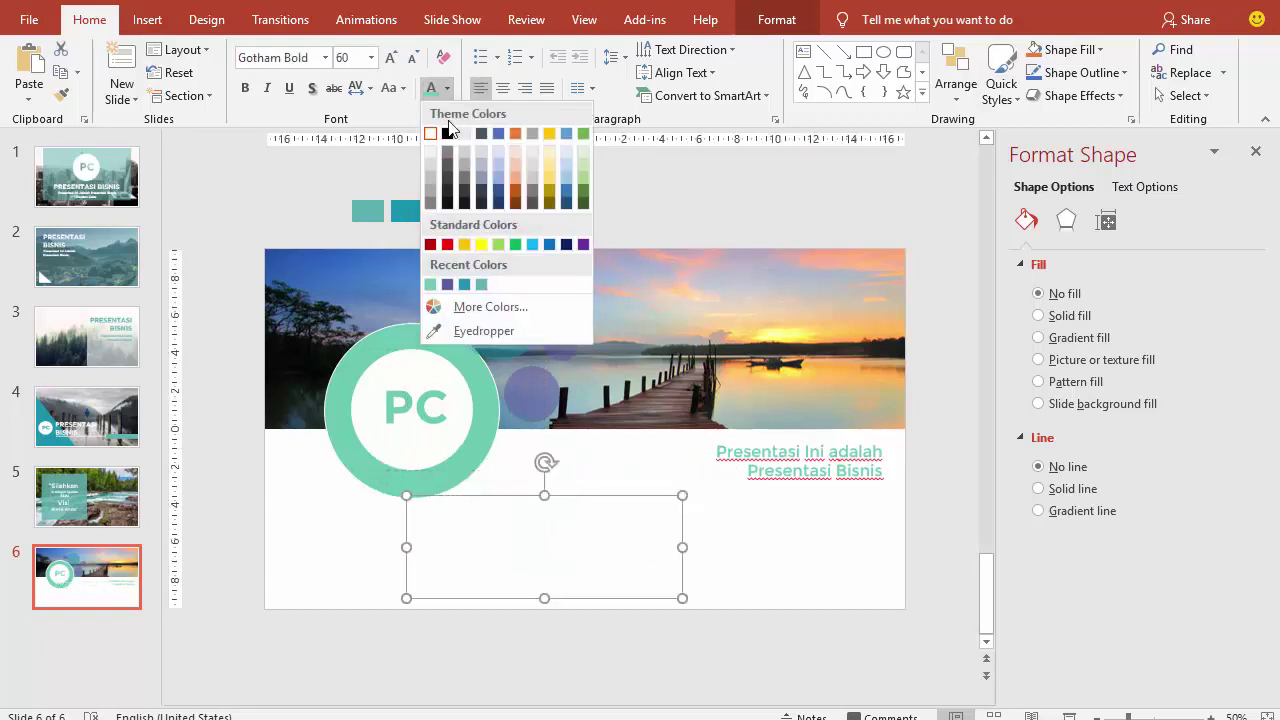
{"action": "left_click", "coordinate": [464, 285]}
{"action": "left_click", "coordinate": [522, 90]}
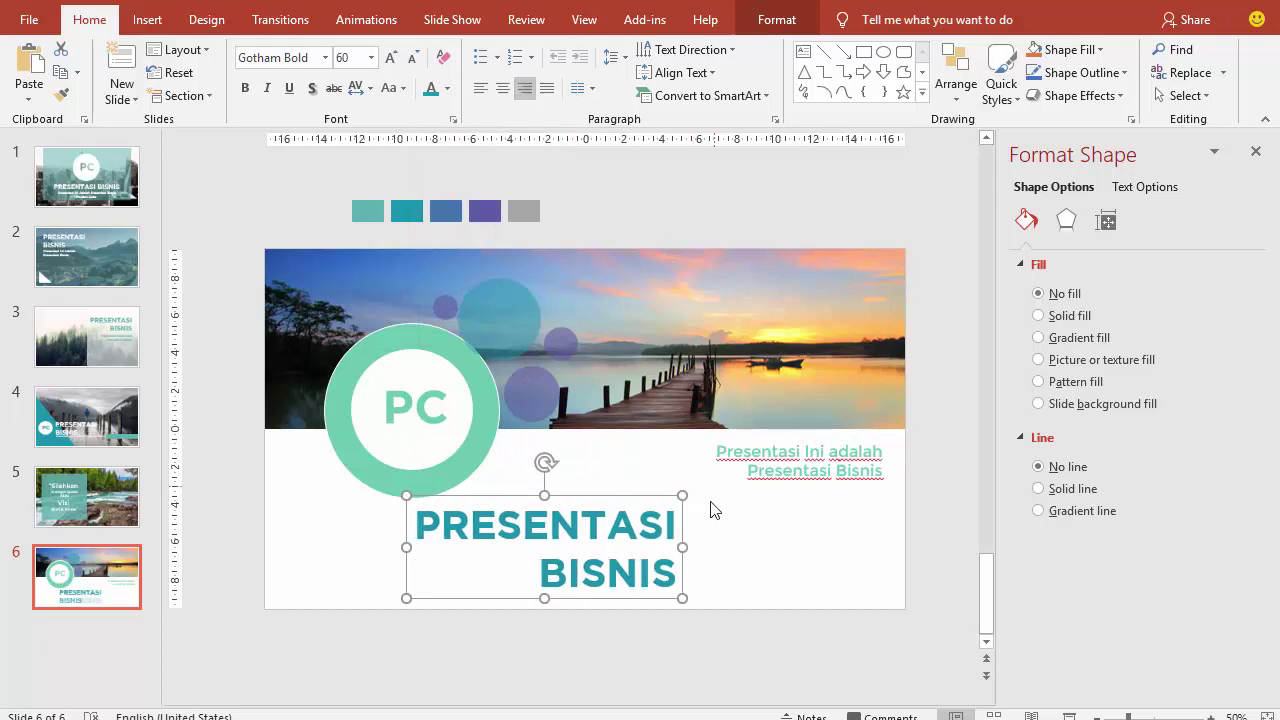
{"action": "left_click_drag", "start_coordinate": [683, 510], "coordinate": [838, 487]}
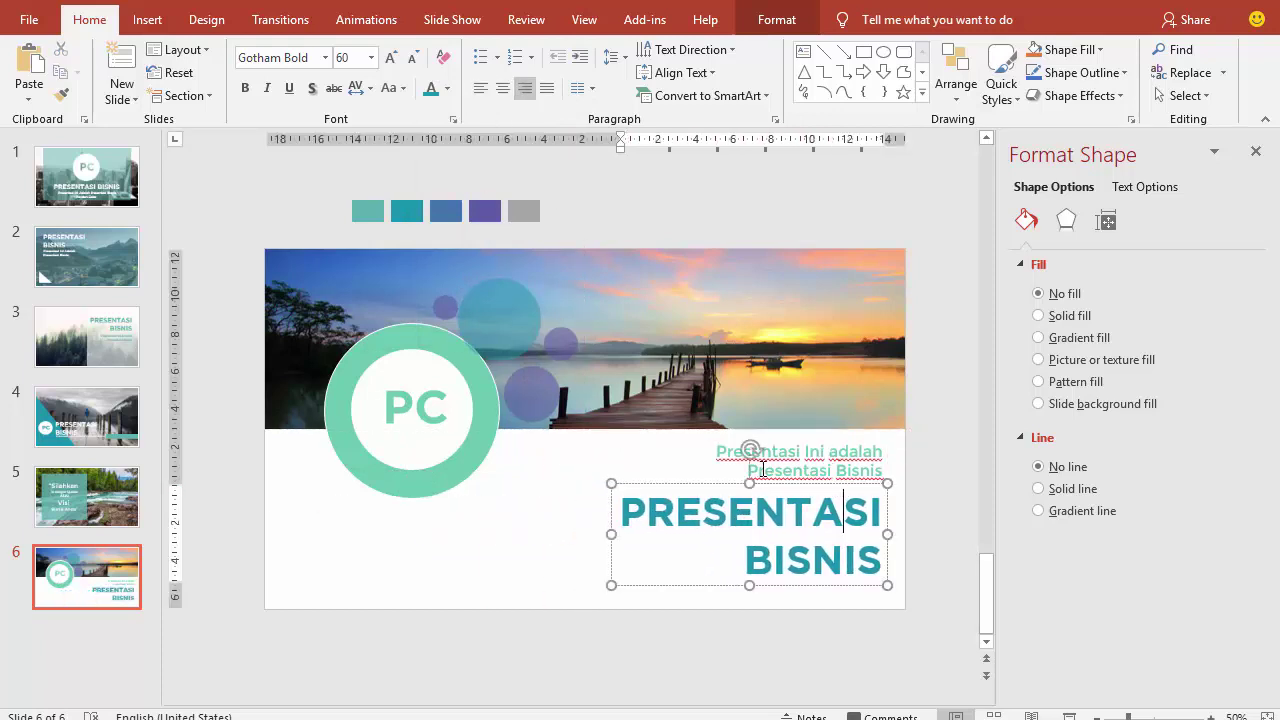
Turn the subtitle's second line 'Presentasi Bisnis' grey.
{"action": "left_click", "coordinate": [757, 470]}
{"action": "left_click_drag", "start_coordinate": [760, 470], "coordinate": [887, 470]}
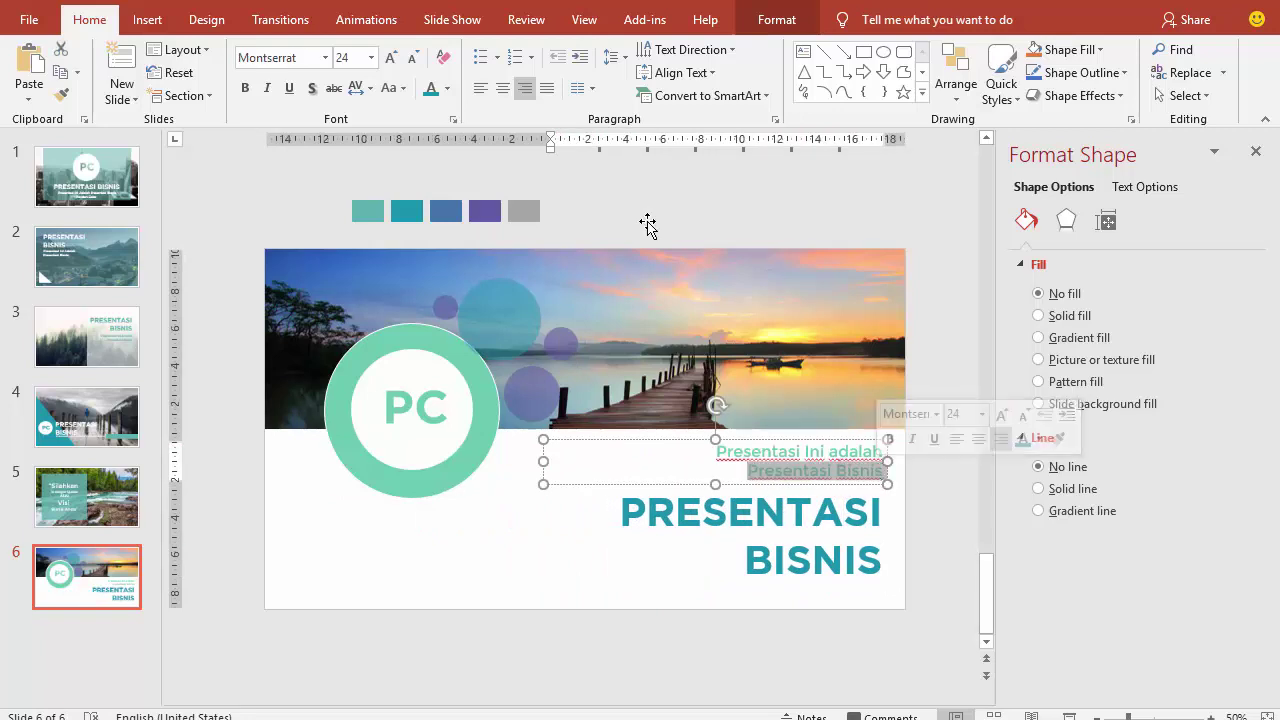
{"action": "left_click", "coordinate": [448, 90]}
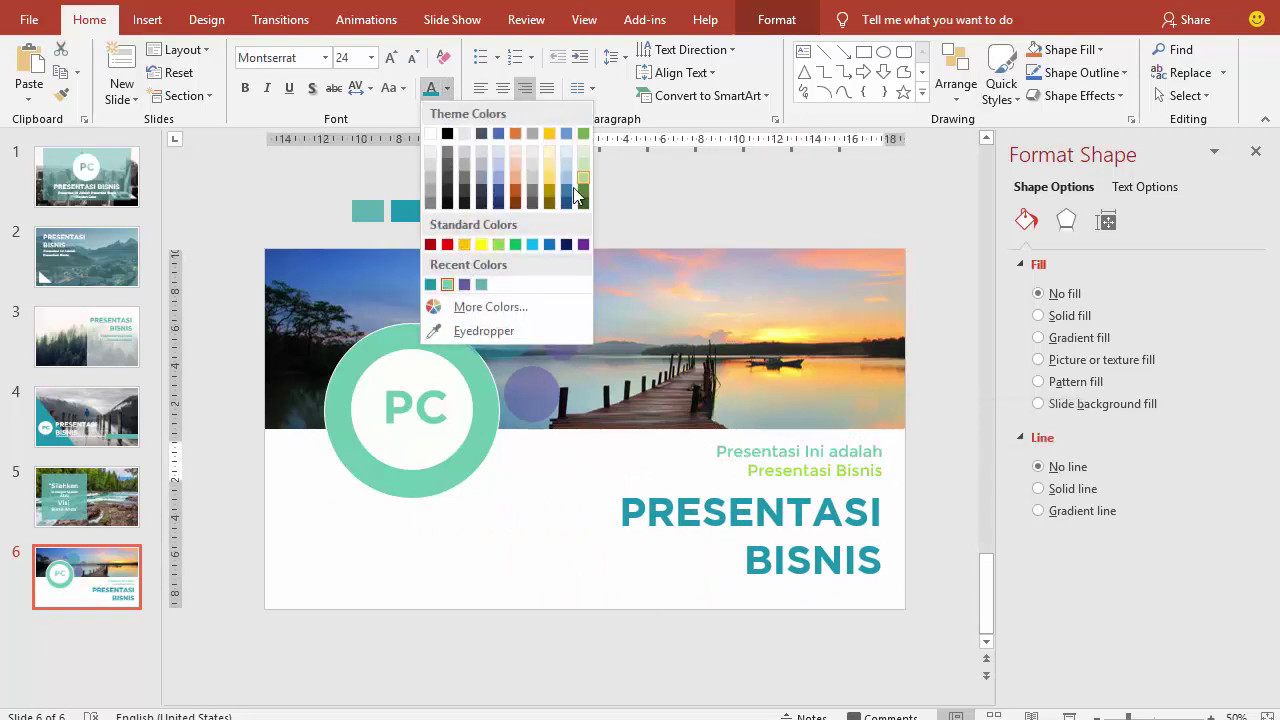
{"action": "left_click", "coordinate": [428, 184]}
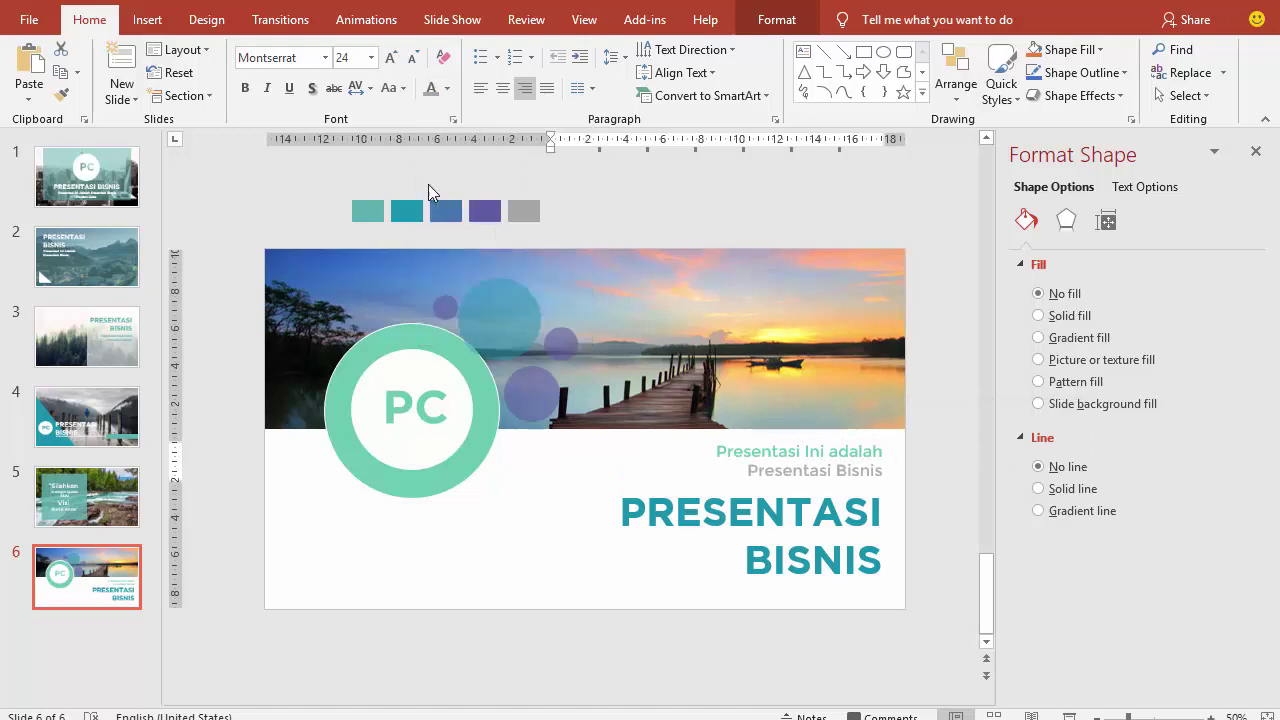
Move the purple circle down over the photo's bottom edge and adjust the teal circle slightly.
{"action": "left_click", "coordinate": [691, 219]}
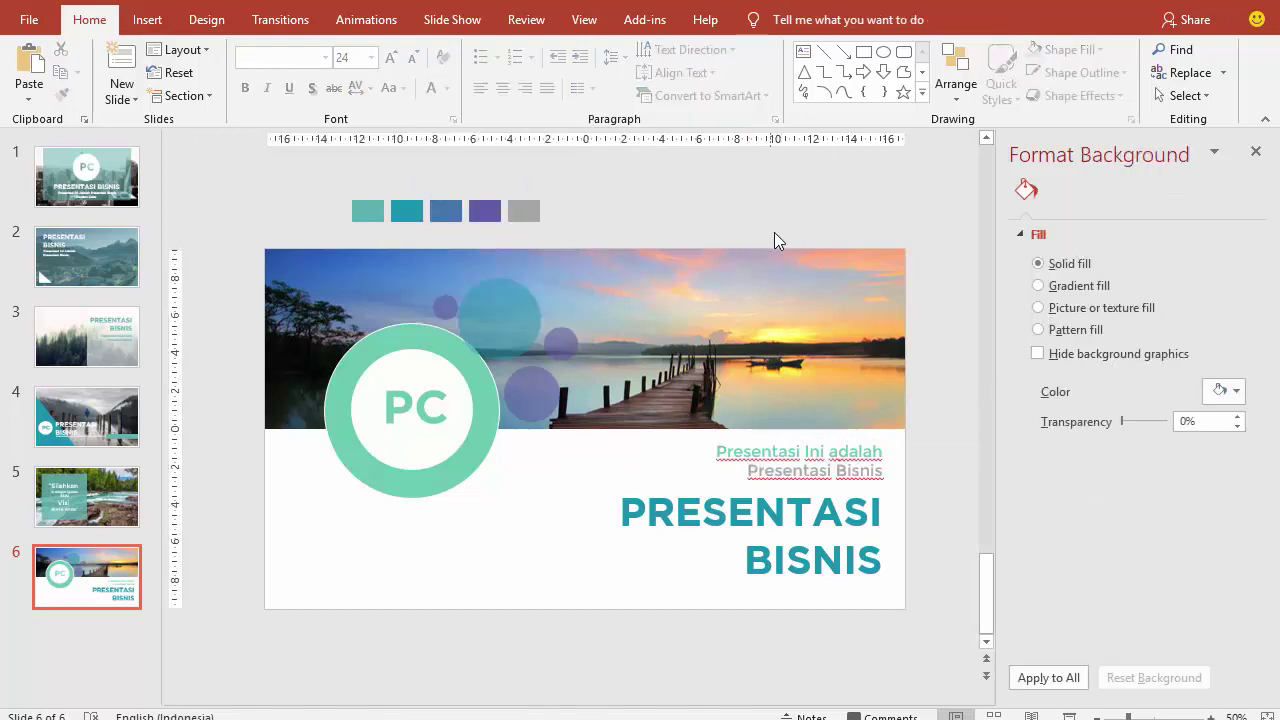
{"action": "left_click", "coordinate": [530, 385]}
{"action": "left_click_drag", "start_coordinate": [530, 382], "coordinate": [532, 423]}
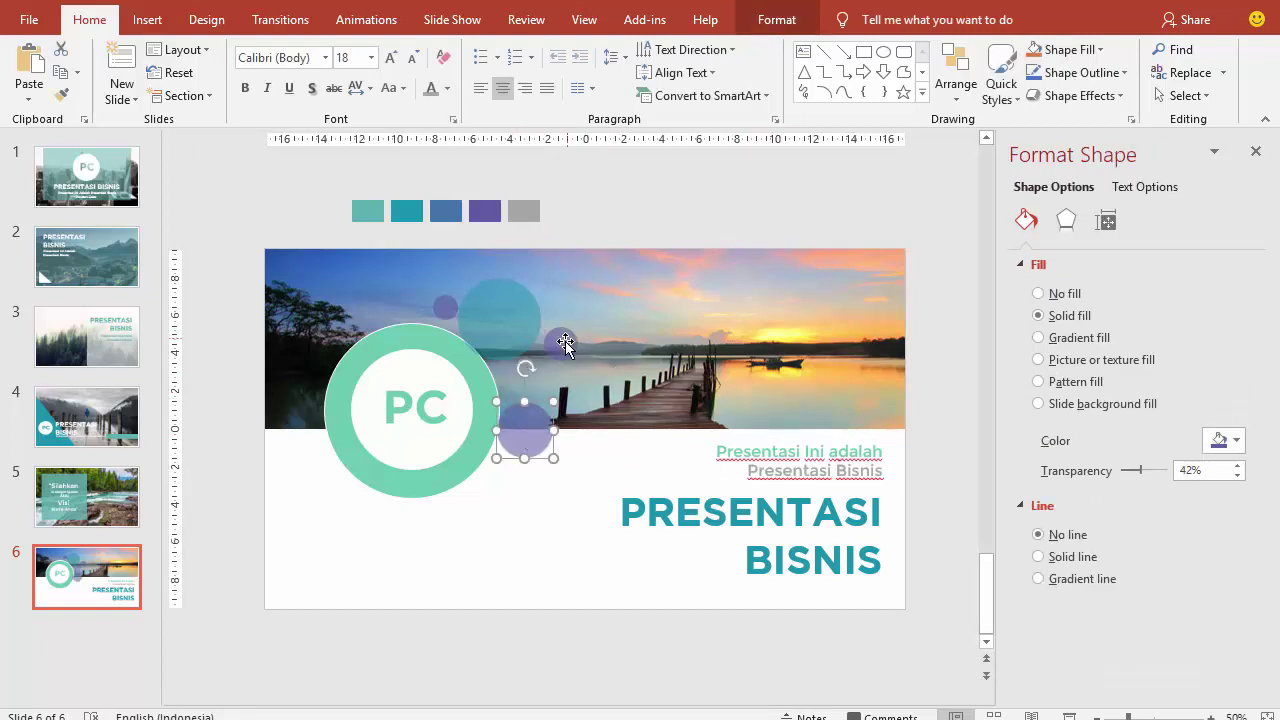
{"action": "left_click", "coordinate": [560, 345]}
{"action": "left_click_drag", "start_coordinate": [514, 323], "coordinate": [519, 328]}
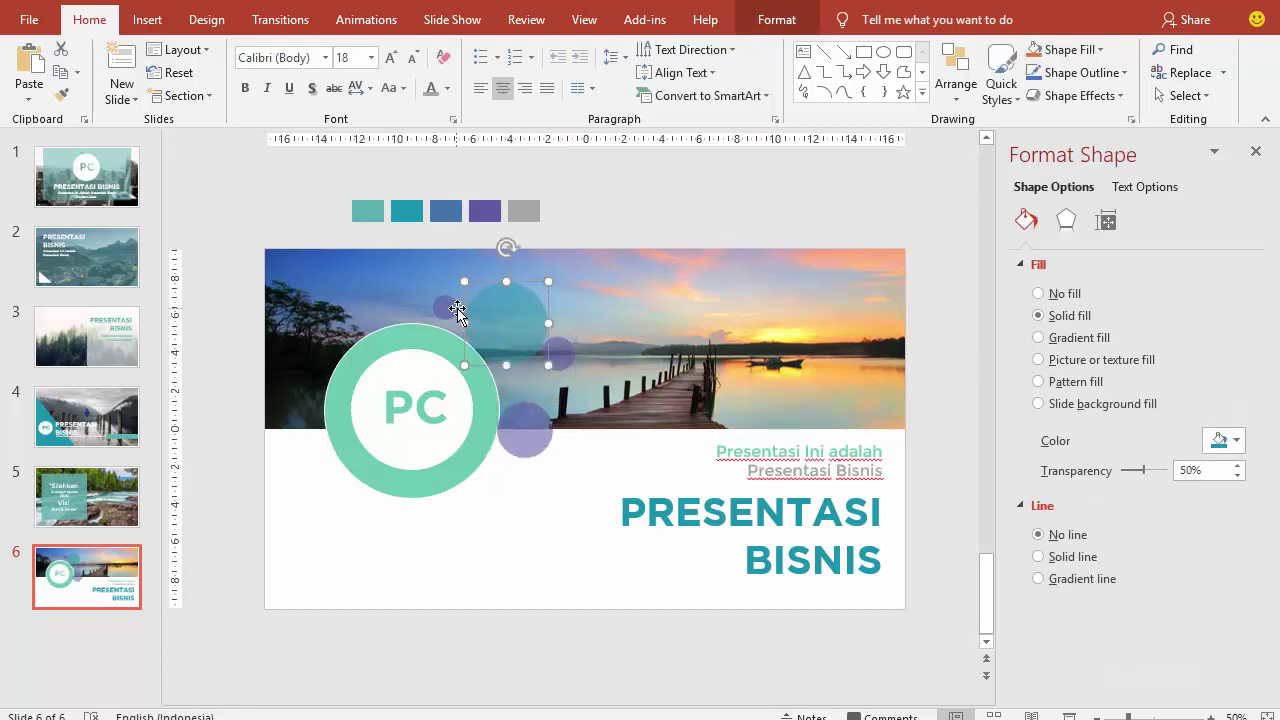
{"action": "left_click", "coordinate": [455, 310]}
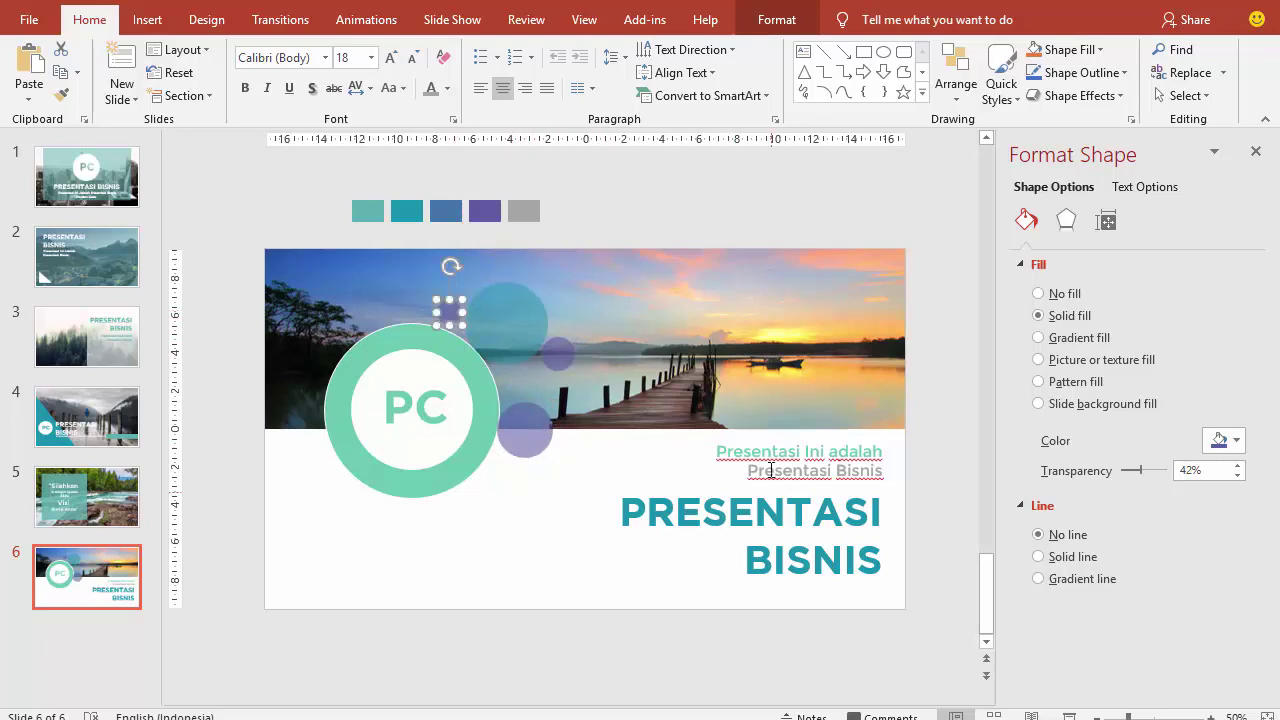
Preview slide 6 full-screen in Slide Show, then return to editing.
{"action": "left_click", "coordinate": [1070, 716]}
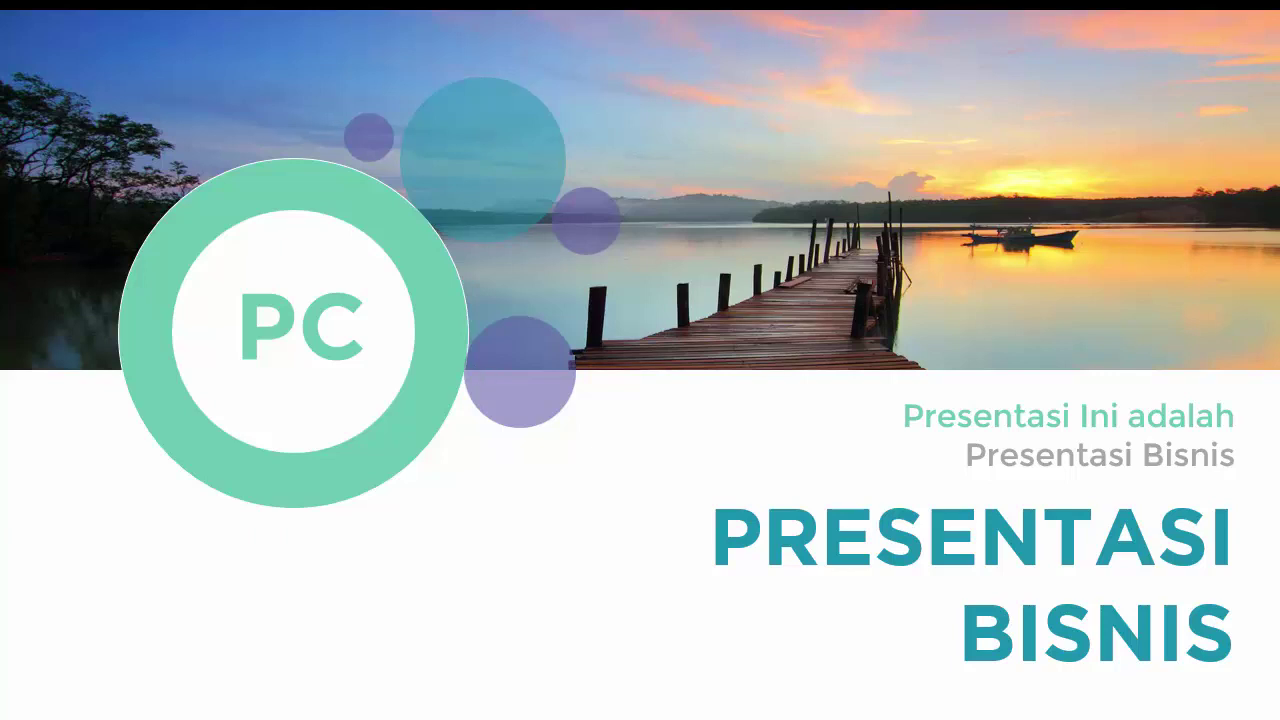
{"action": "key", "text": "Escape"}
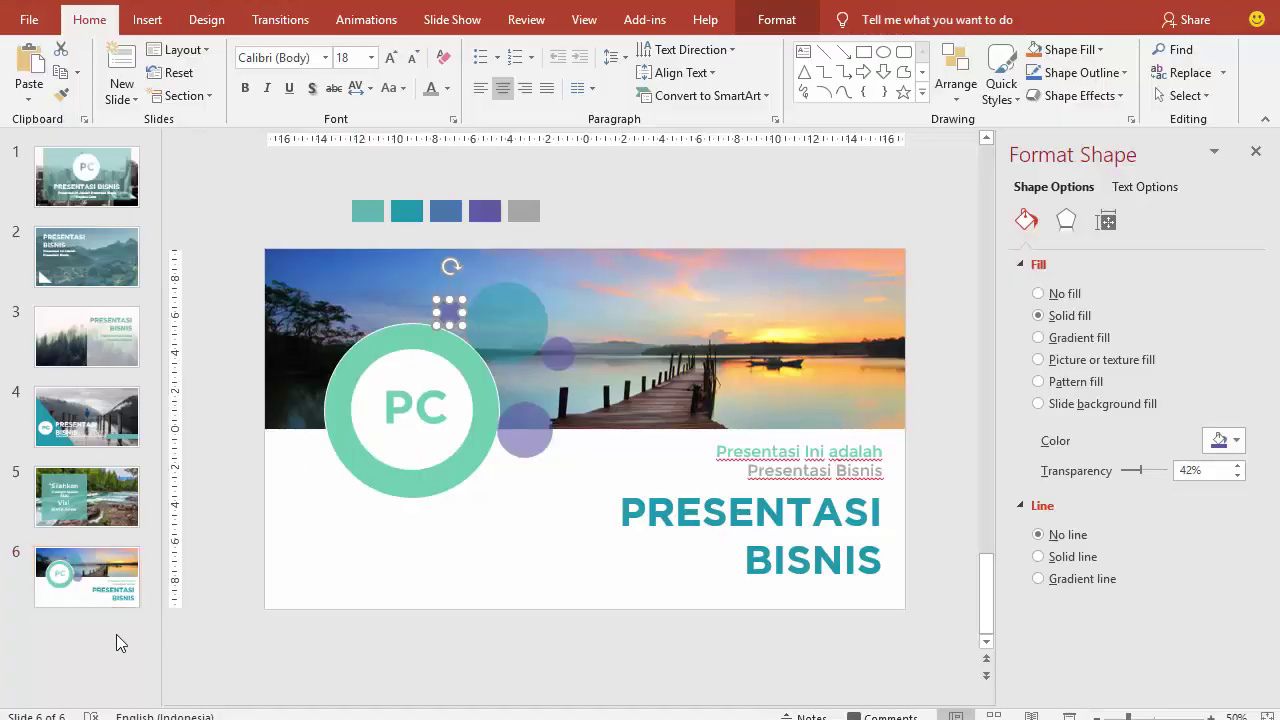
{"action": "right_click", "coordinate": [116, 634]}
Add a new slide 7 and delete its title and body placeholders.
{"action": "left_click", "coordinate": [152, 595]}
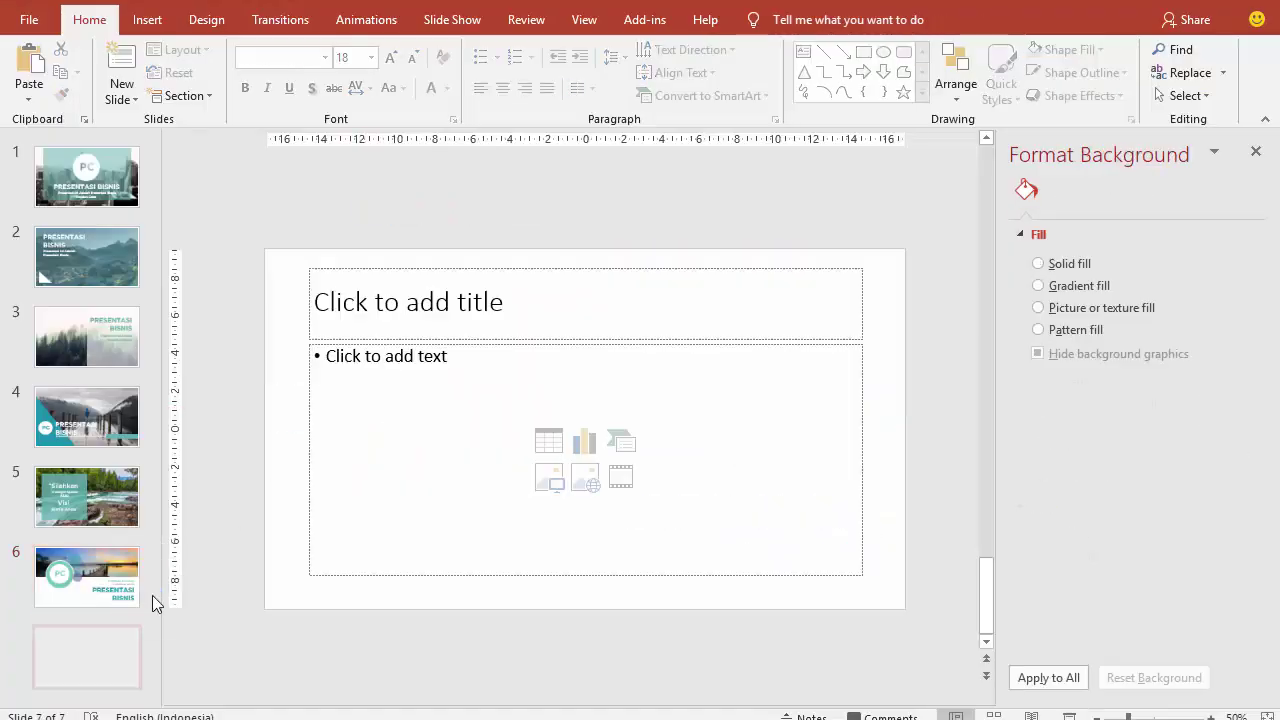
{"action": "left_click", "coordinate": [373, 341]}
{"action": "key", "text": "Delete"}
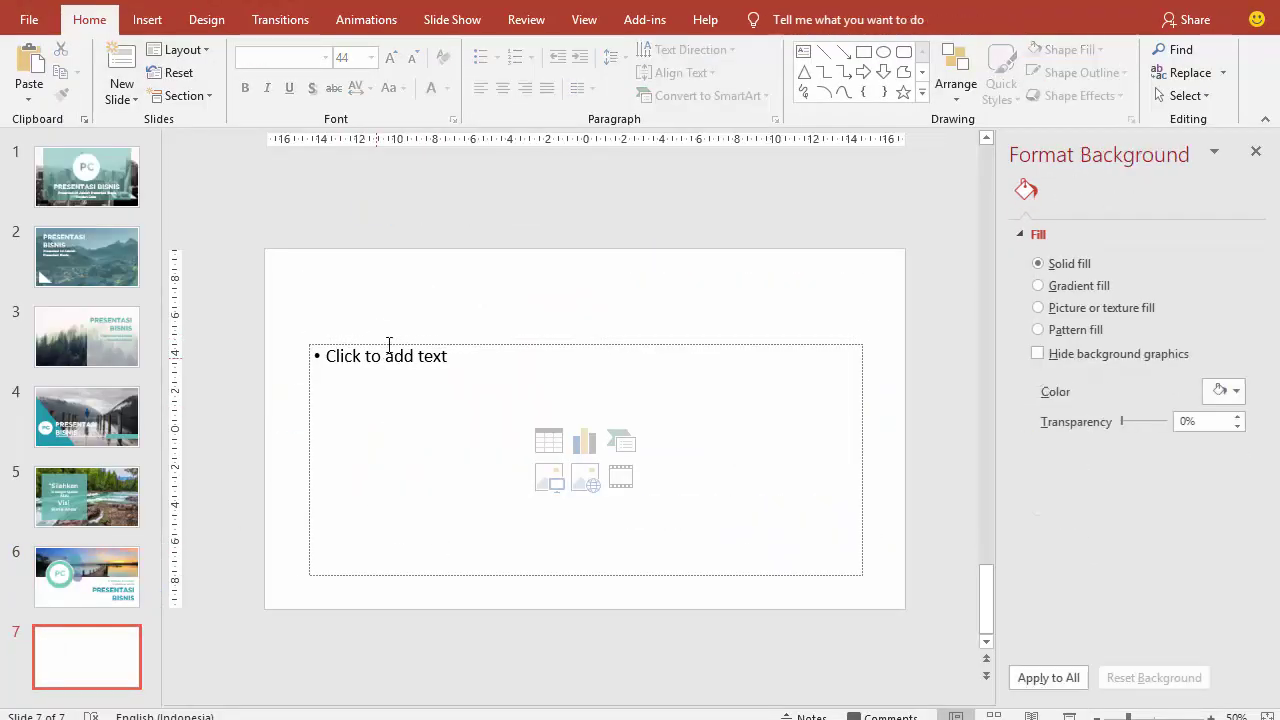
{"action": "left_click", "coordinate": [388, 341]}
{"action": "key", "text": "Delete"}
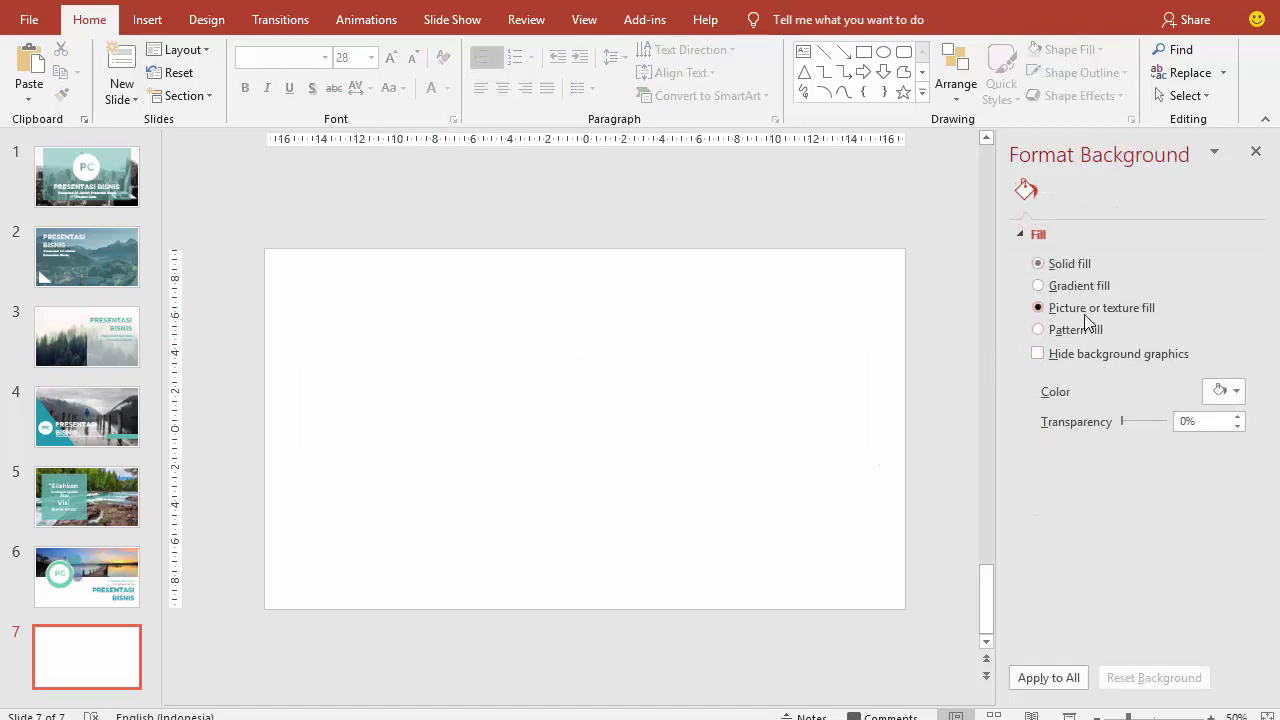
Pick pexels-photo-825996 from IMAGE > PEOPLE as slide 7's background picture fill.
{"action": "left_click", "coordinate": [1061, 414]}
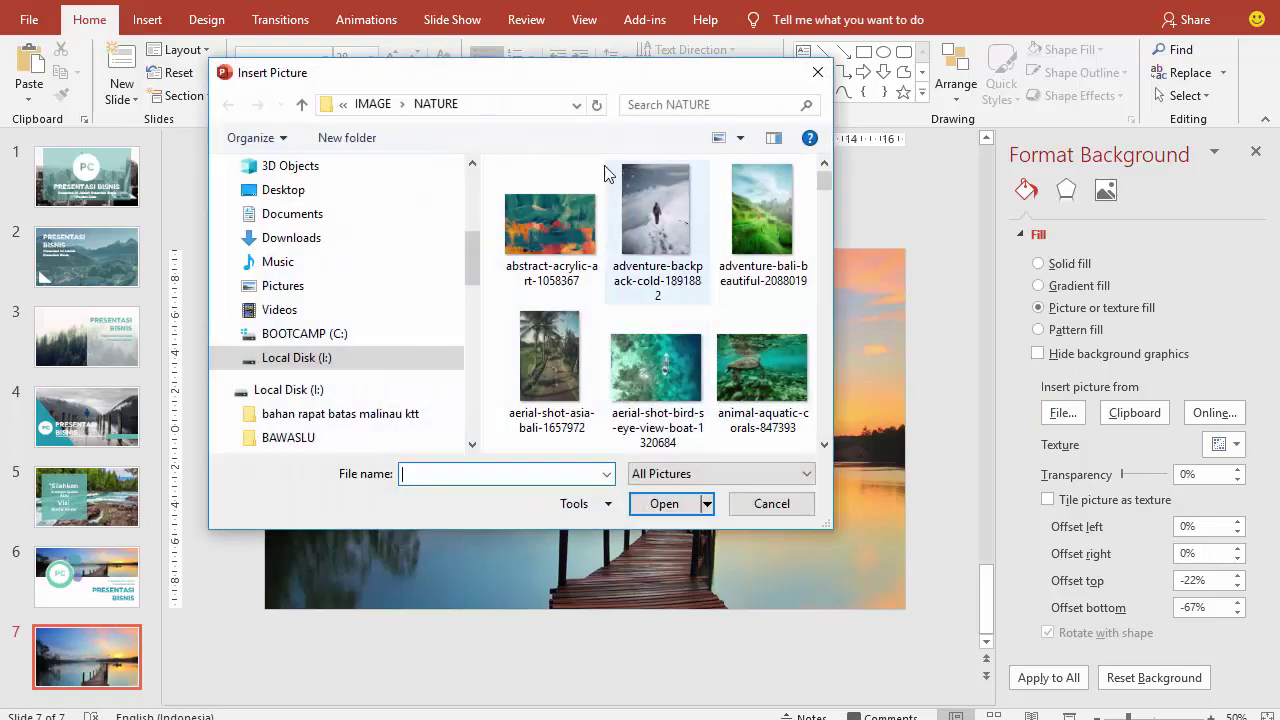
{"action": "left_click", "coordinate": [372, 104]}
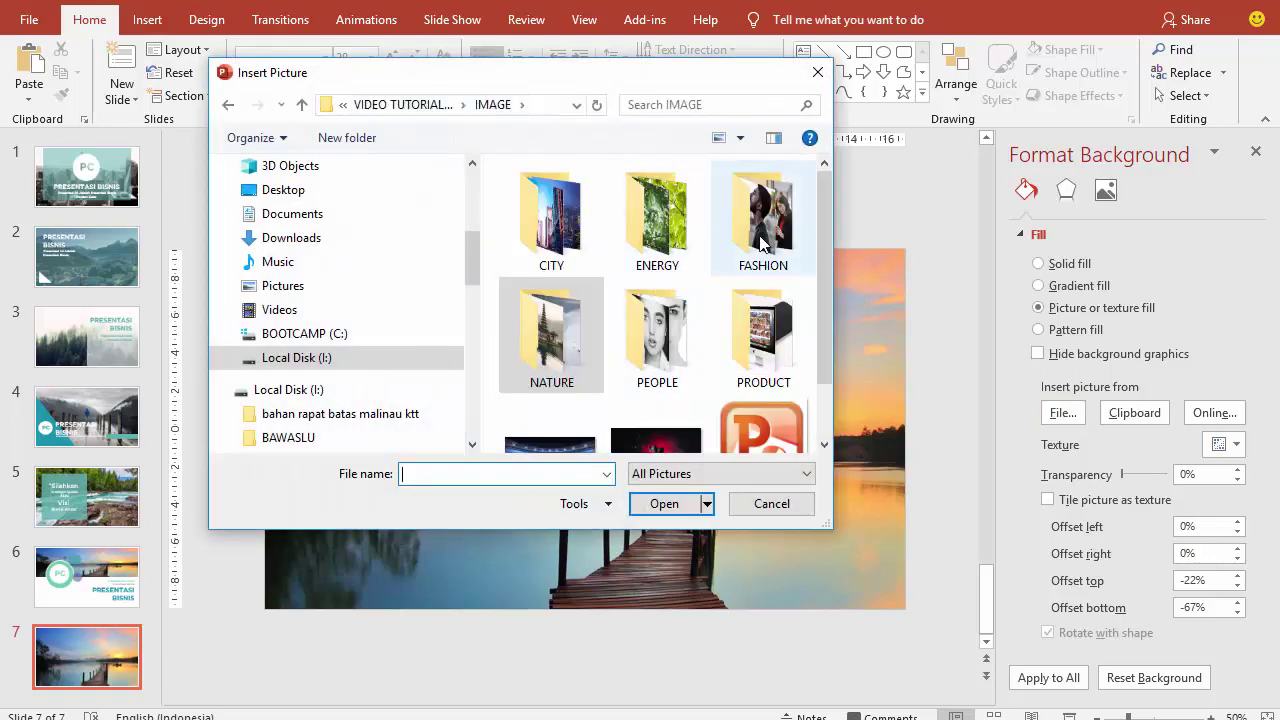
{"action": "double_click", "coordinate": [652, 345]}
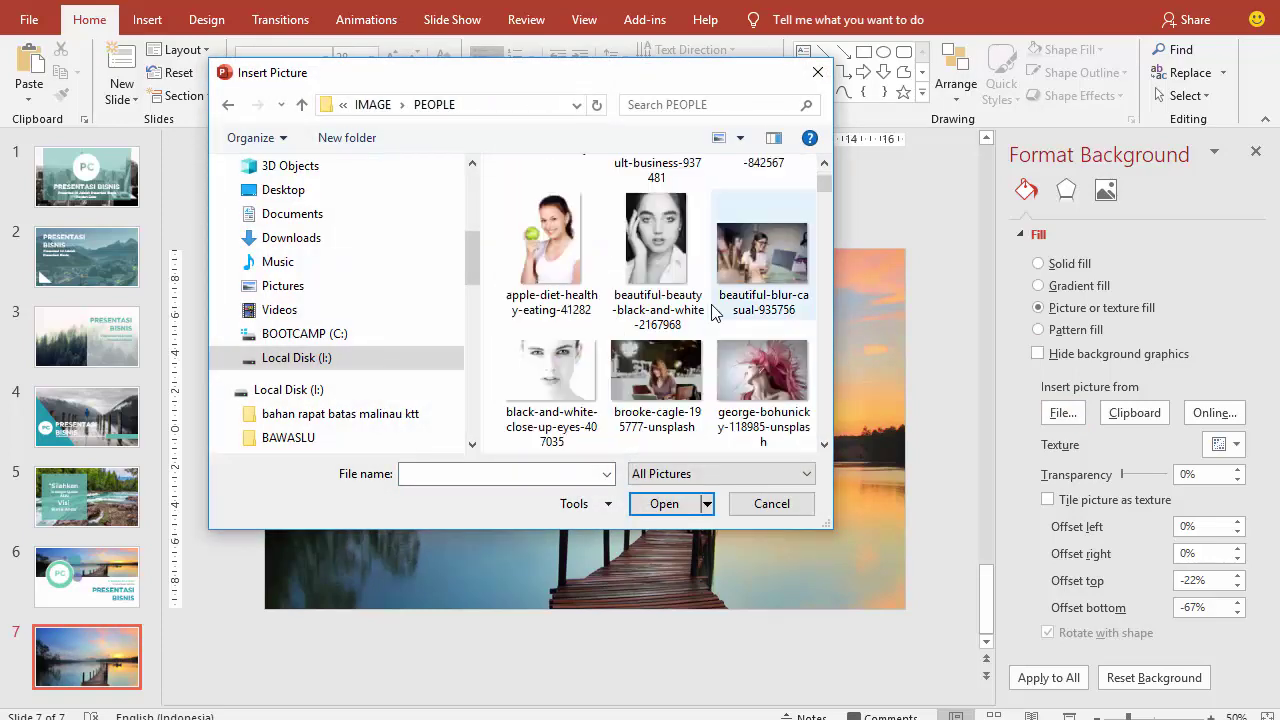
{"action": "scroll", "coordinate": [713, 313], "scroll_direction": "down", "scroll_amount": 1}
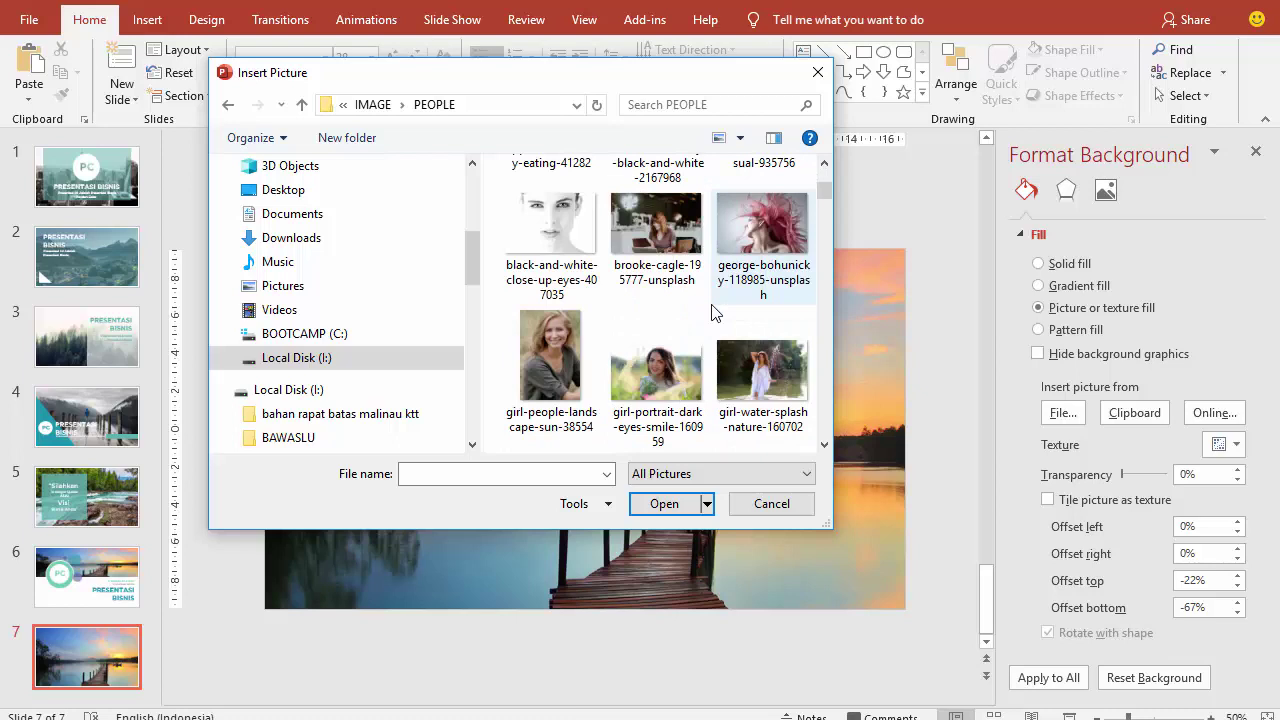
{"action": "scroll", "coordinate": [713, 313], "scroll_direction": "down", "scroll_amount": 3}
{"action": "scroll", "coordinate": [713, 313], "scroll_direction": "down", "scroll_amount": 3}
{"action": "scroll", "coordinate": [713, 313], "scroll_direction": "down", "scroll_amount": 2}
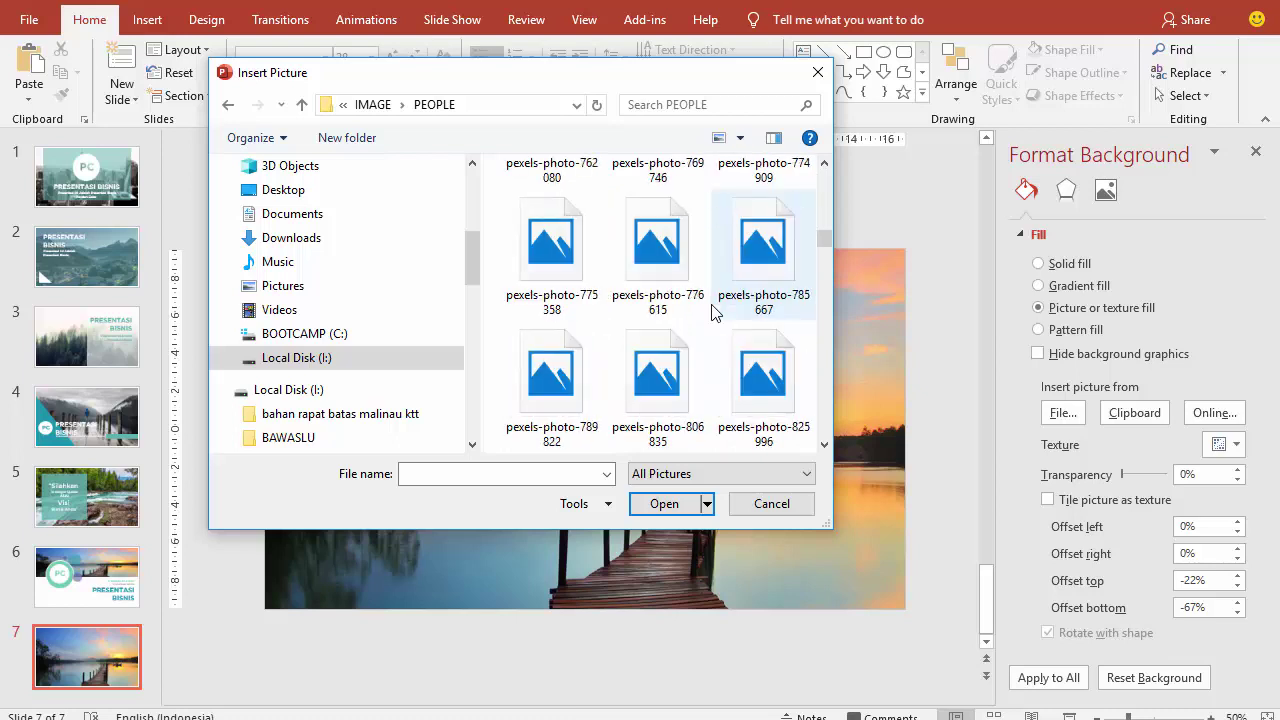
{"action": "scroll", "coordinate": [766, 311], "scroll_direction": "up", "scroll_amount": 4}
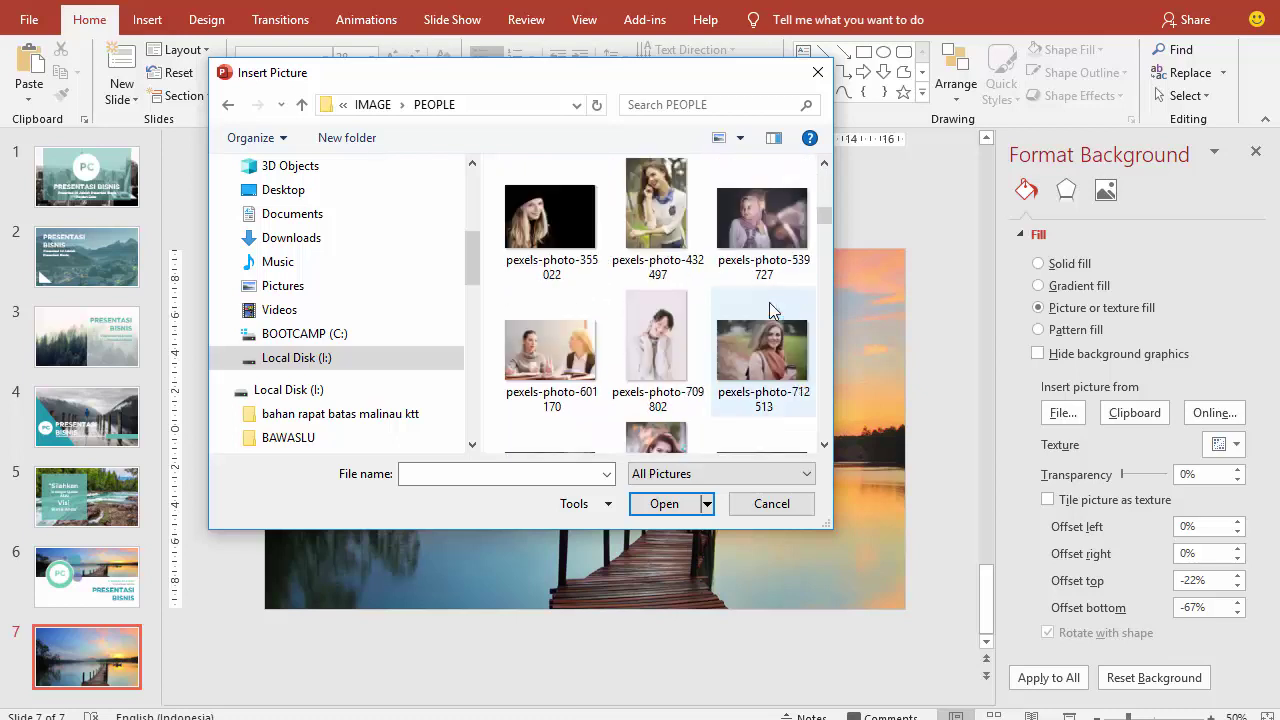
{"action": "scroll", "coordinate": [770, 311], "scroll_direction": "down", "scroll_amount": 1}
{"action": "scroll", "coordinate": [770, 311], "scroll_direction": "down", "scroll_amount": 1}
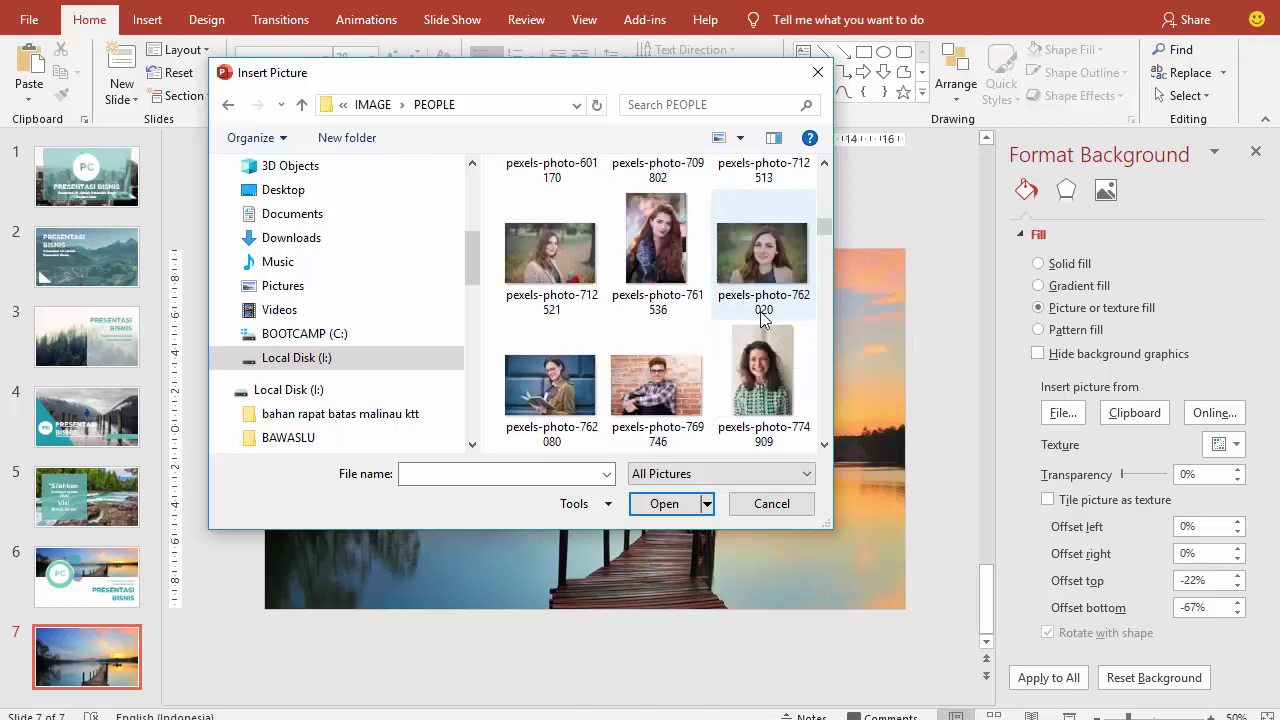
{"action": "scroll", "coordinate": [754, 325], "scroll_direction": "down", "scroll_amount": 1}
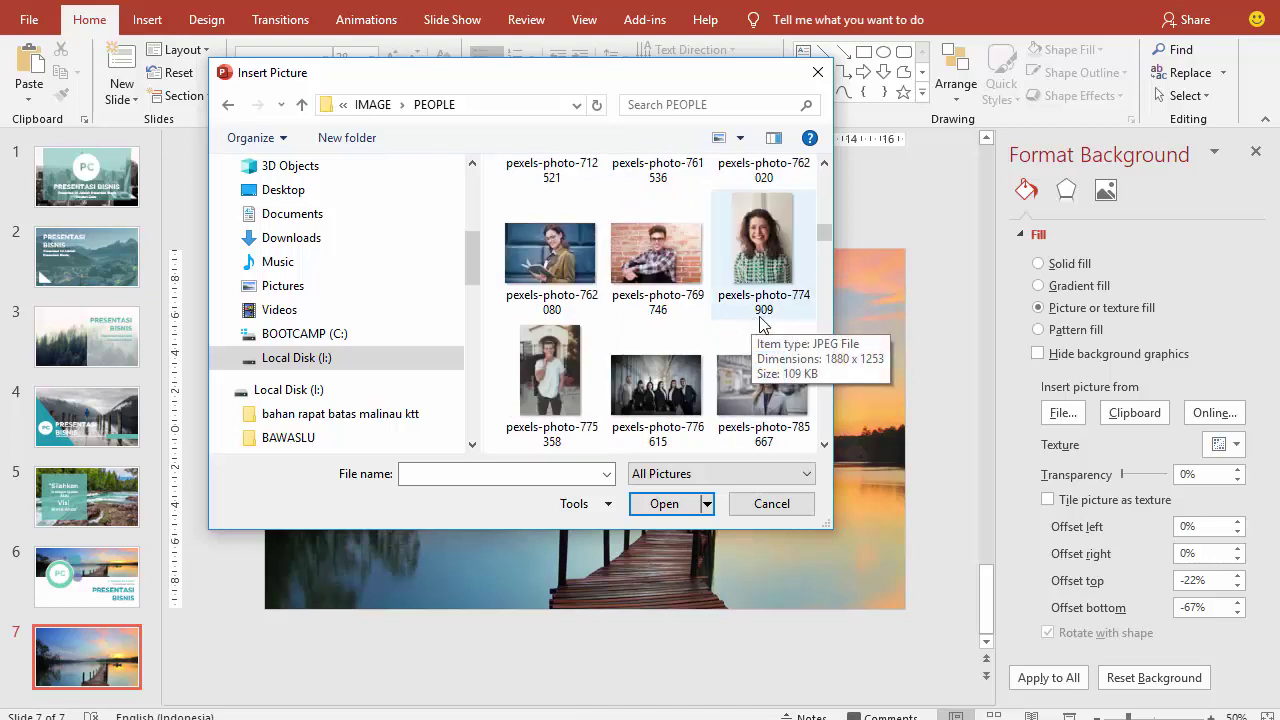
{"action": "scroll", "coordinate": [824, 320], "scroll_direction": "down", "scroll_amount": 1}
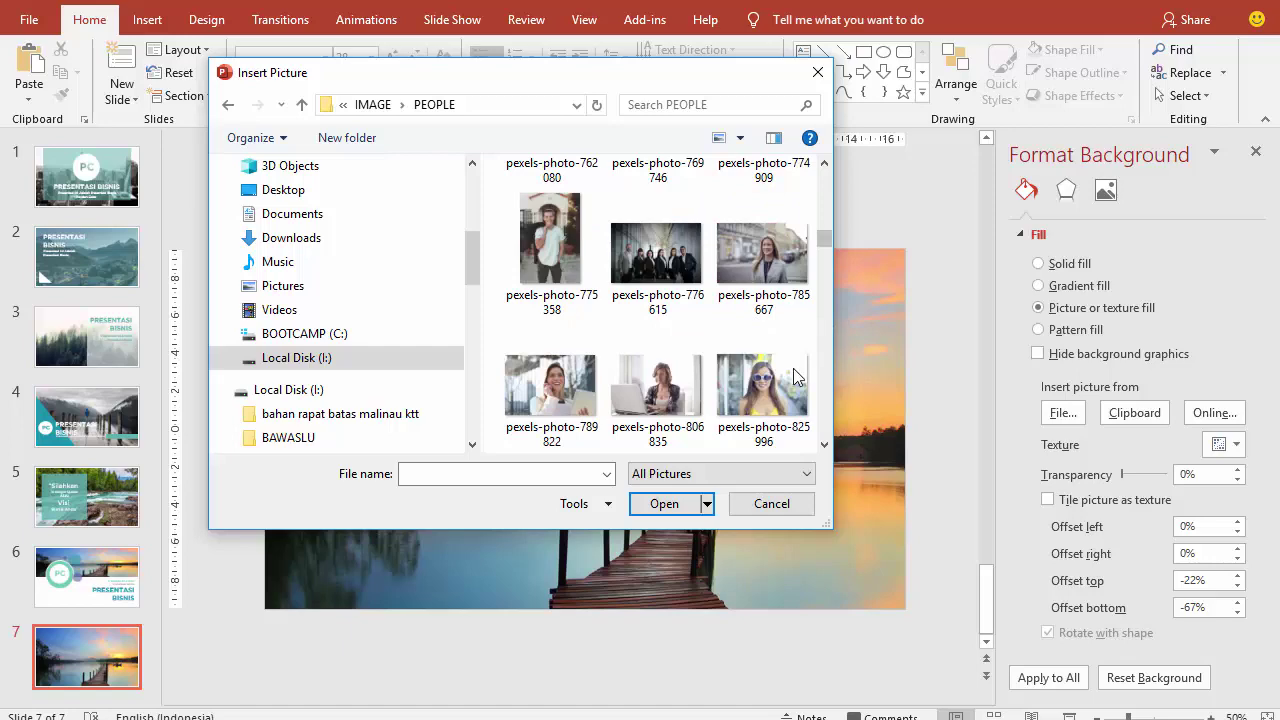
{"action": "left_click", "coordinate": [728, 428]}
Apply the sunglasses photo as the background and set its colour saturation to 0%.
{"action": "left_click", "coordinate": [664, 505]}
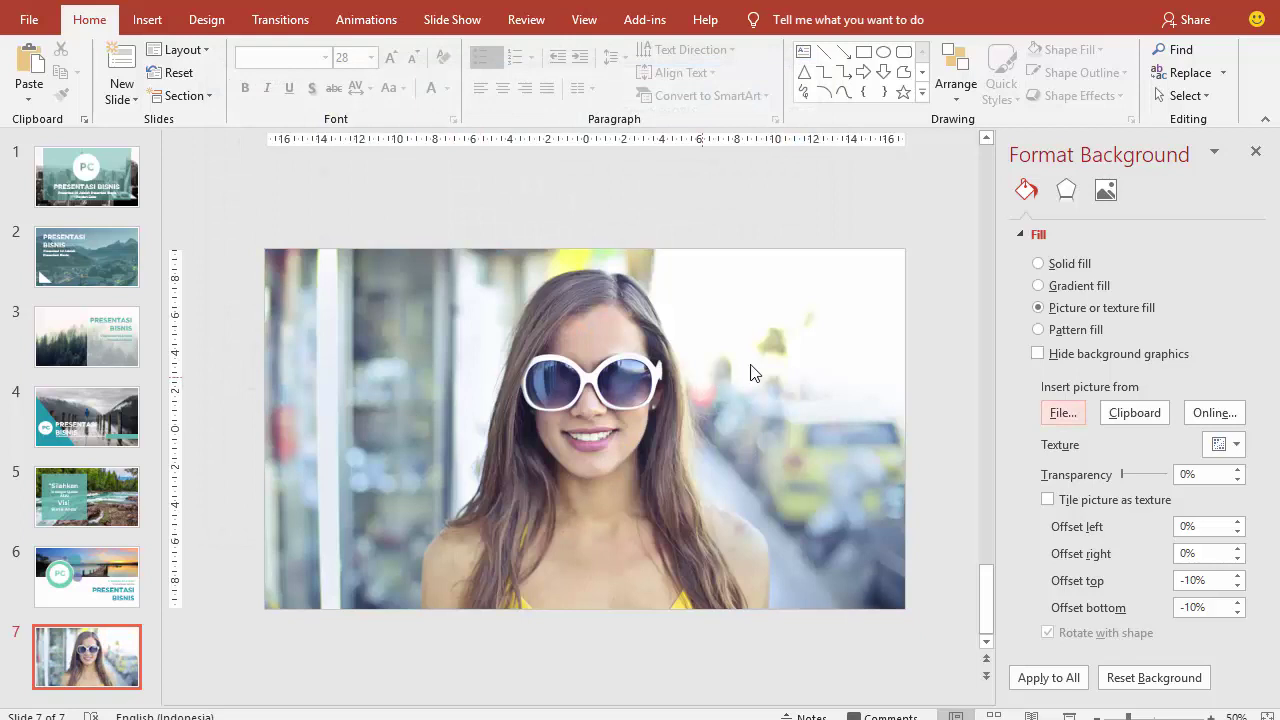
{"action": "left_click", "coordinate": [1105, 190]}
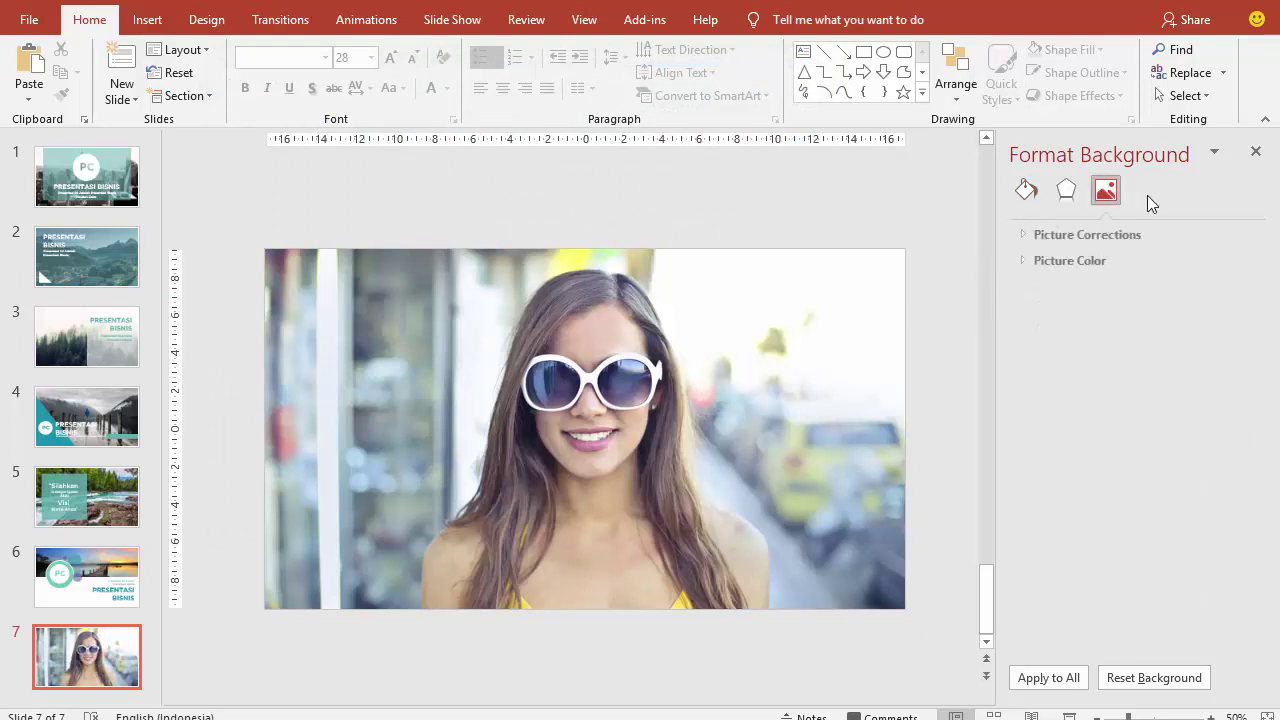
{"action": "left_click", "coordinate": [1019, 261]}
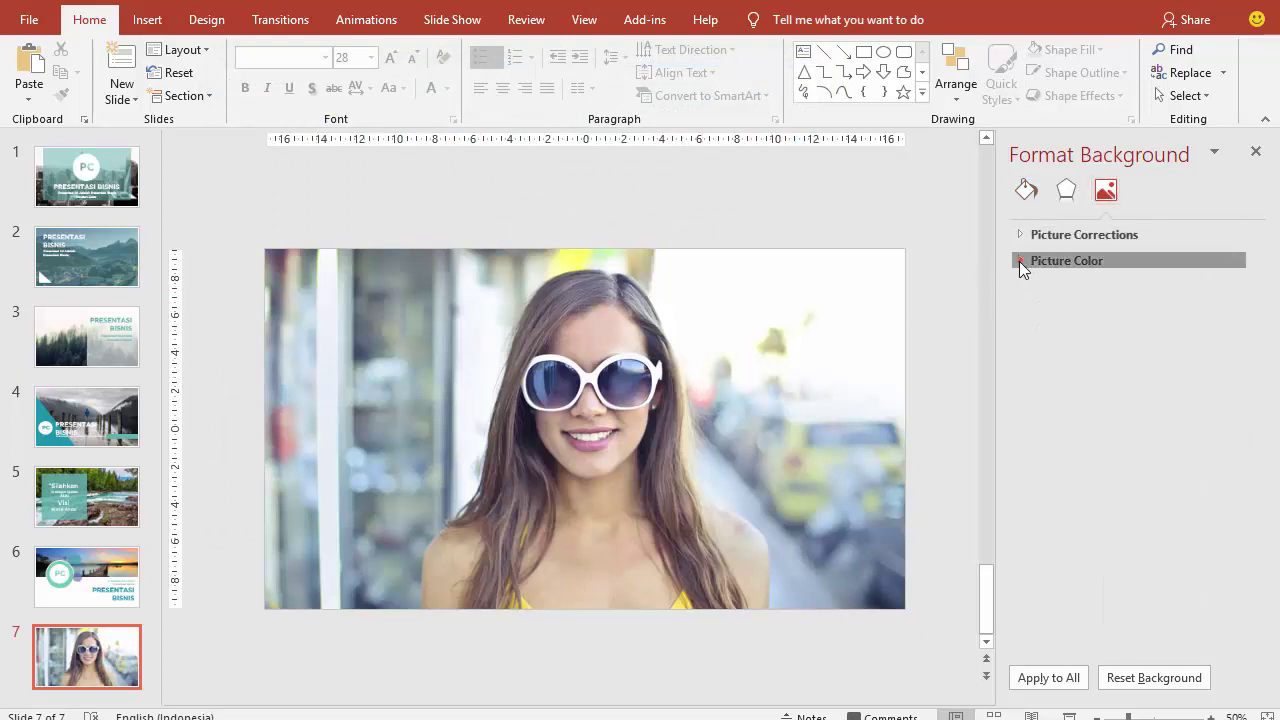
{"action": "left_click", "coordinate": [1215, 312]}
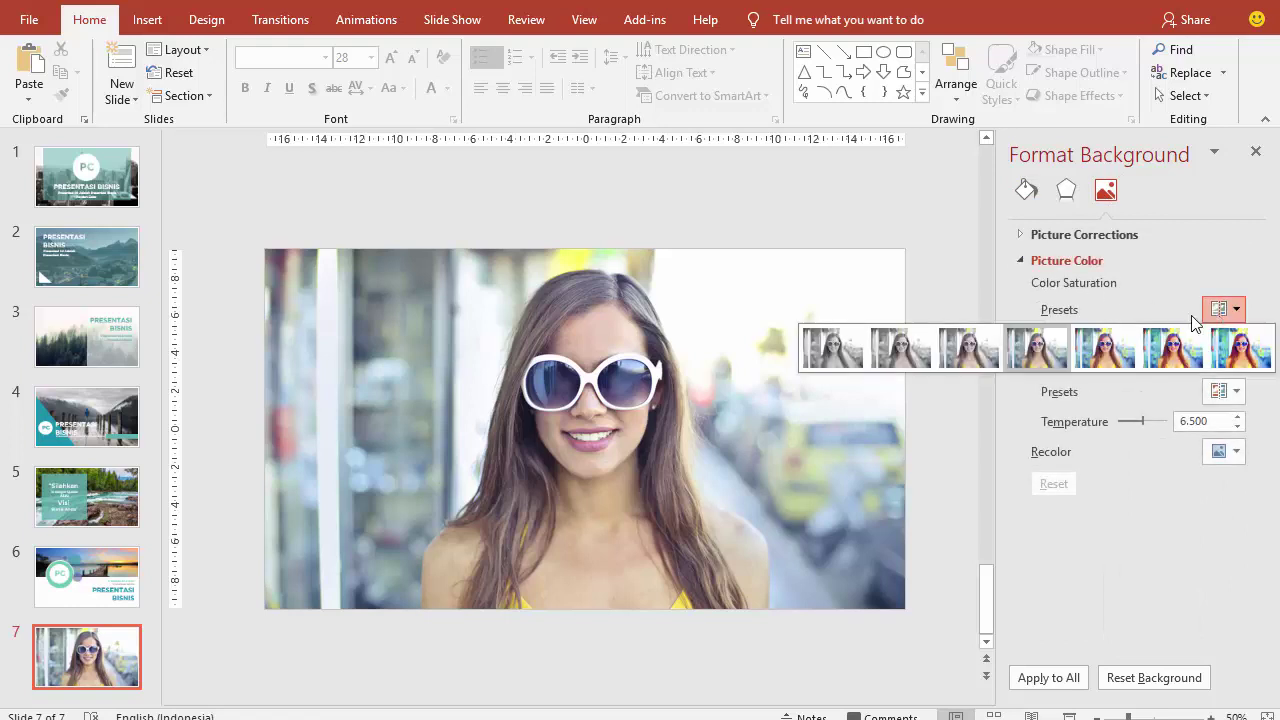
{"action": "key", "text": "Escape"}
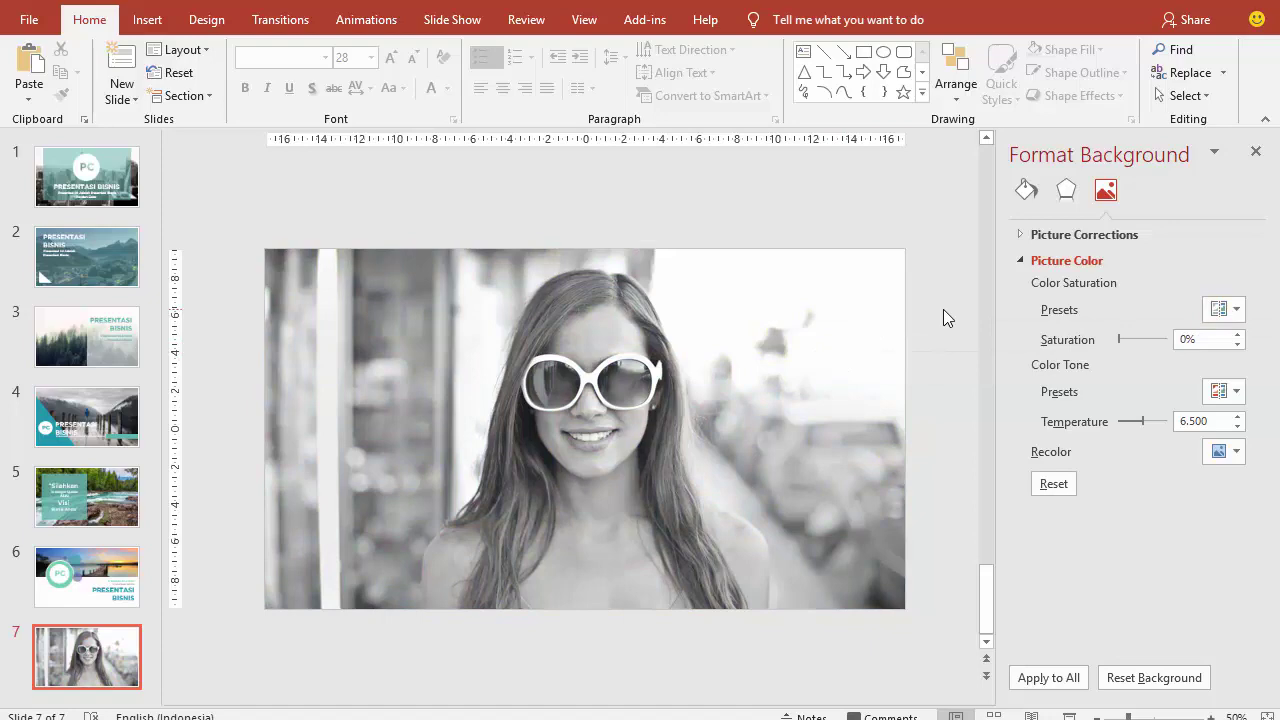
{"action": "left_click", "coordinate": [147, 19]}
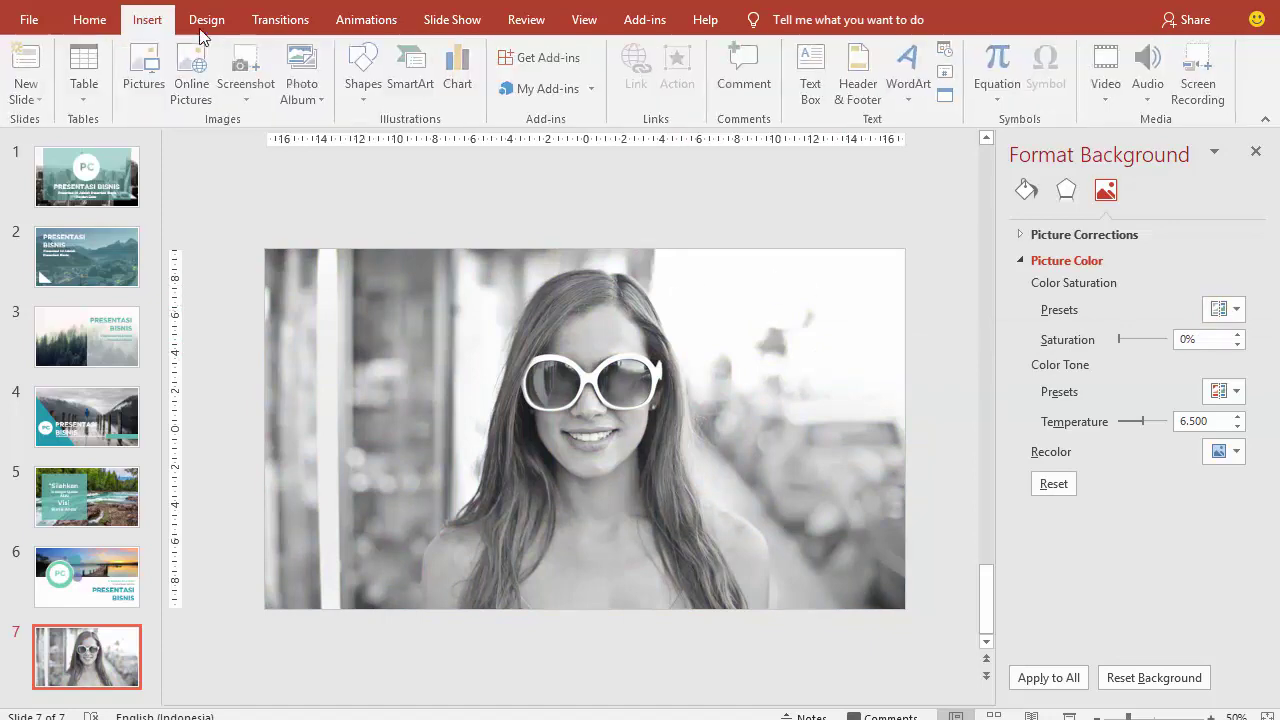
Draw a borderless mint-green rectangle across the bottom centre of slide 7's photo.
{"action": "left_click", "coordinate": [370, 88]}
{"action": "left_click", "coordinate": [420, 161]}
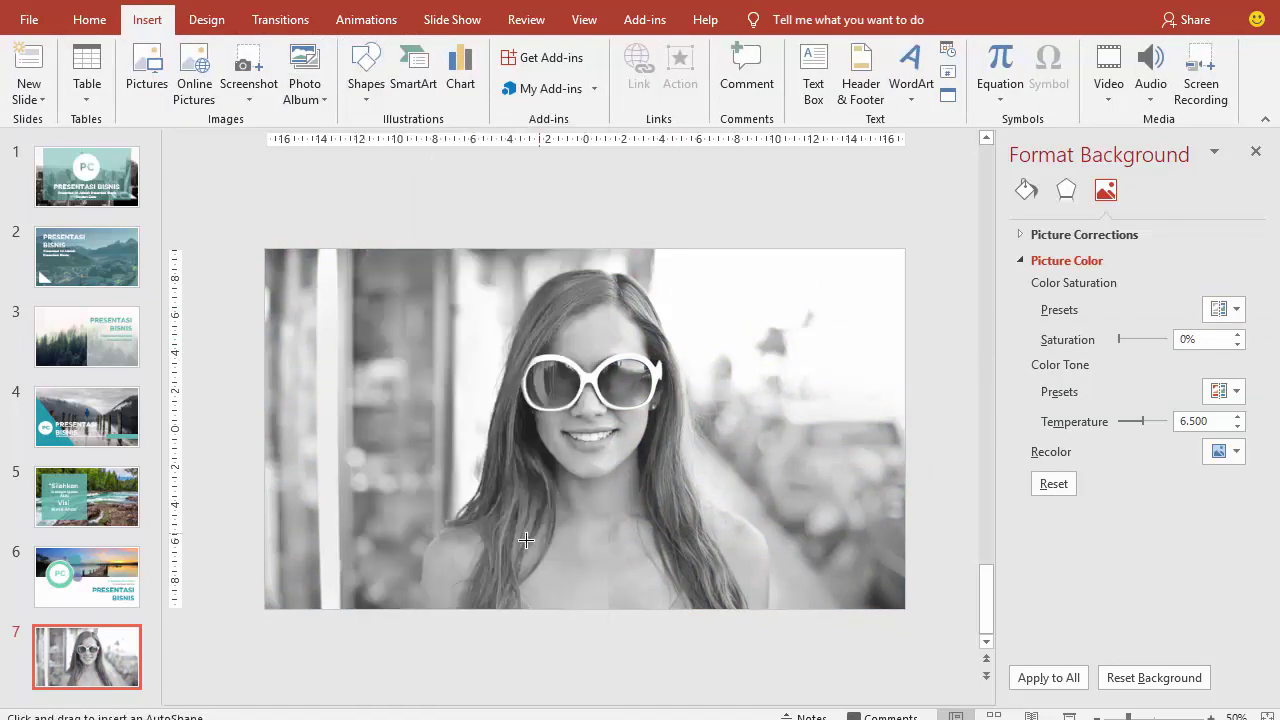
{"action": "left_click_drag", "start_coordinate": [506, 530], "coordinate": [686, 571]}
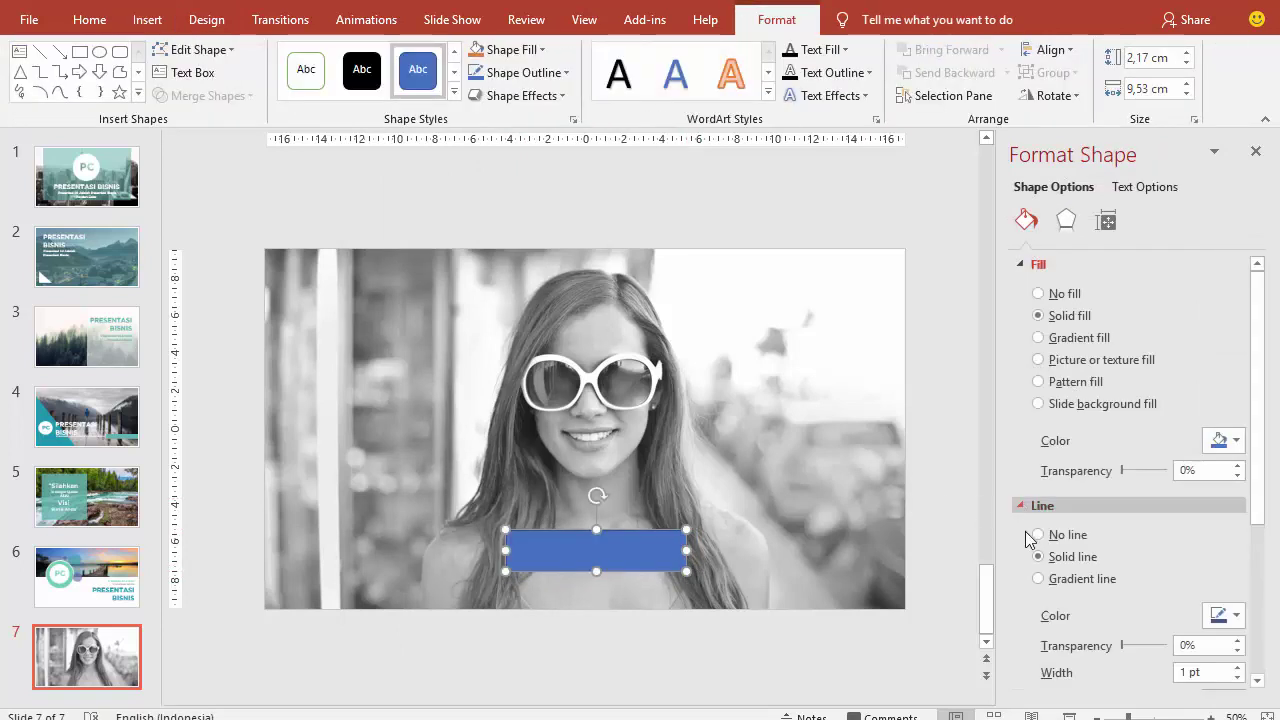
{"action": "left_click", "coordinate": [1045, 538]}
{"action": "left_click", "coordinate": [1220, 440]}
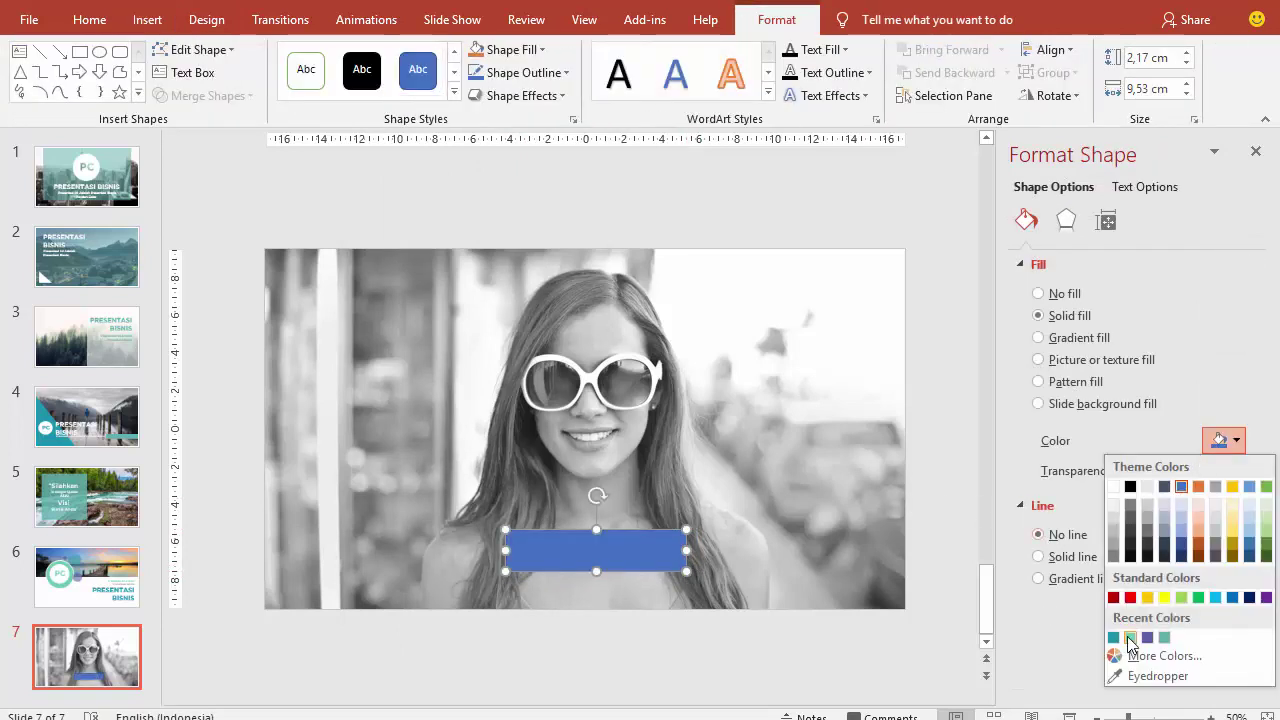
{"action": "left_click", "coordinate": [1130, 638]}
{"action": "left_click", "coordinate": [964, 410]}
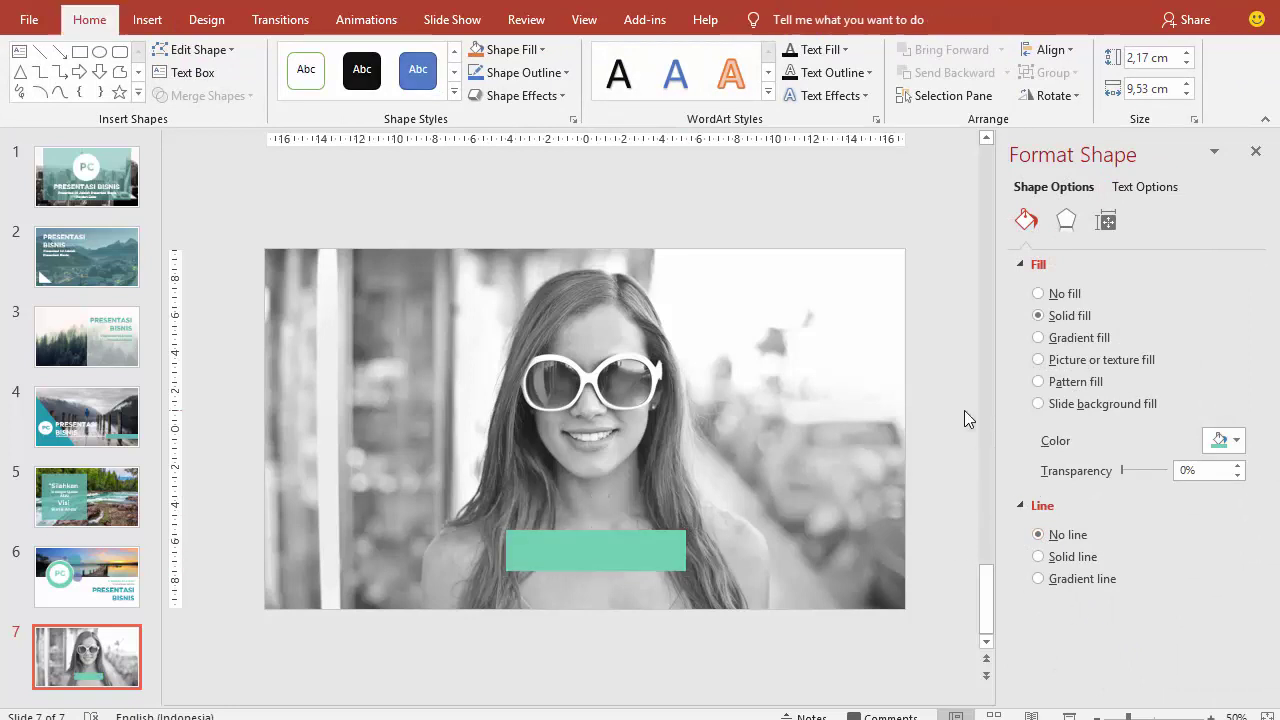
{"action": "left_click", "coordinate": [897, 409]}
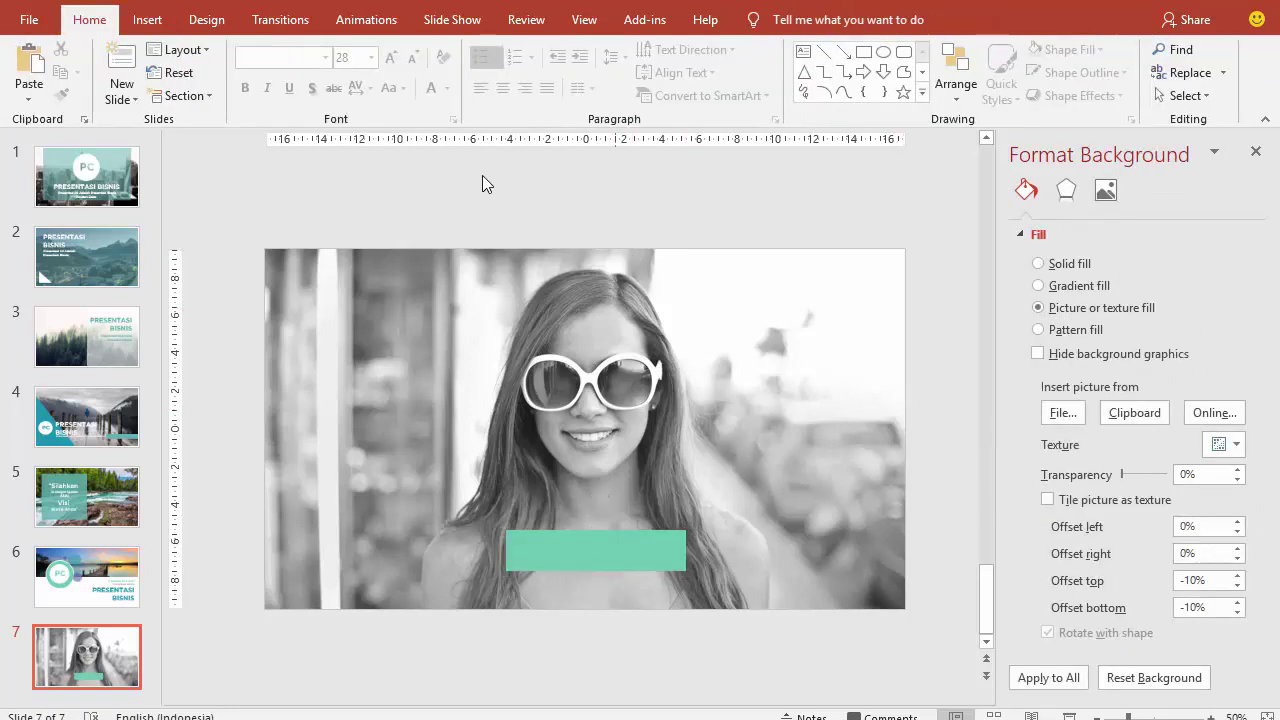
Add a text box reading DIANA above the slide.
{"action": "left_click", "coordinate": [145, 22]}
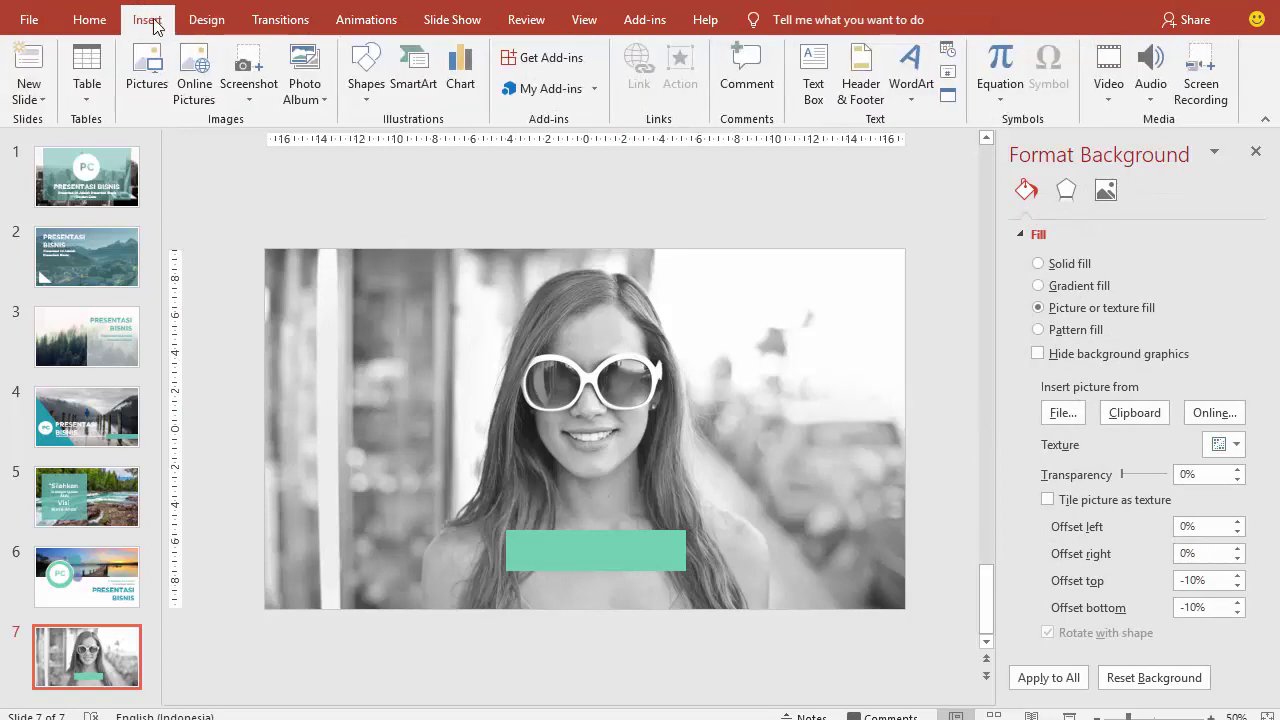
{"action": "left_click", "coordinate": [813, 70]}
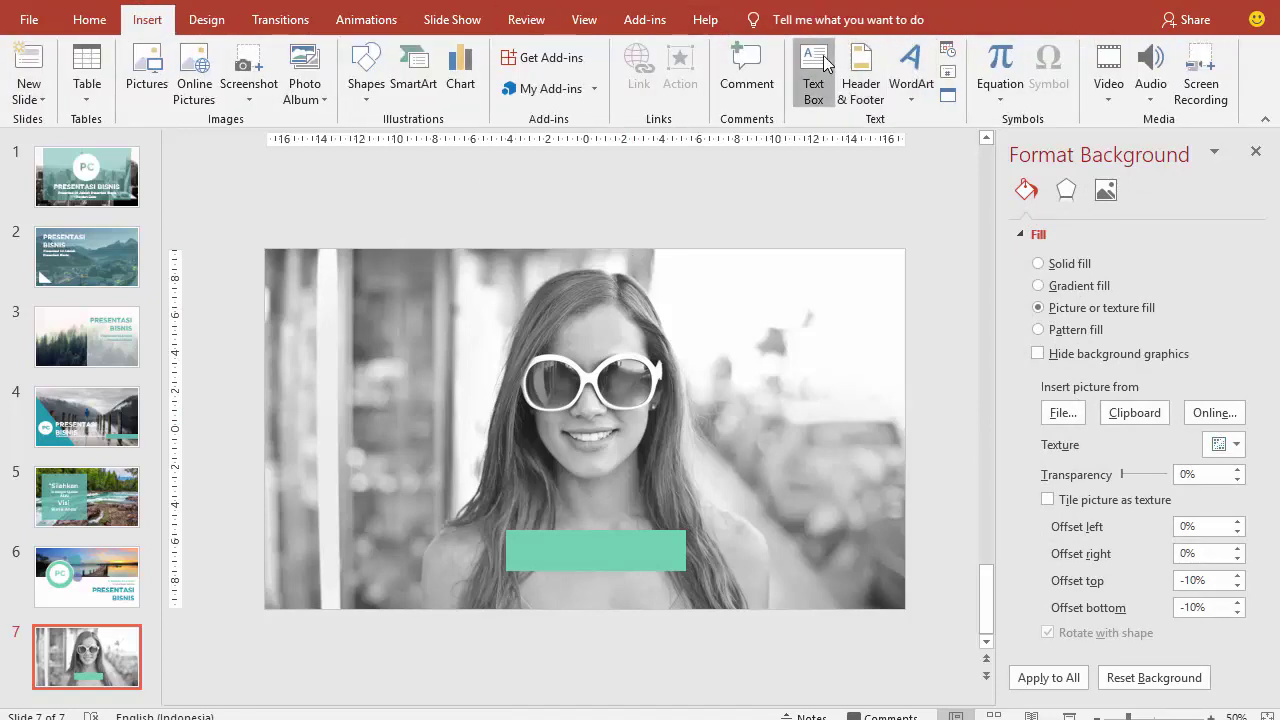
{"action": "left_click", "coordinate": [634, 185]}
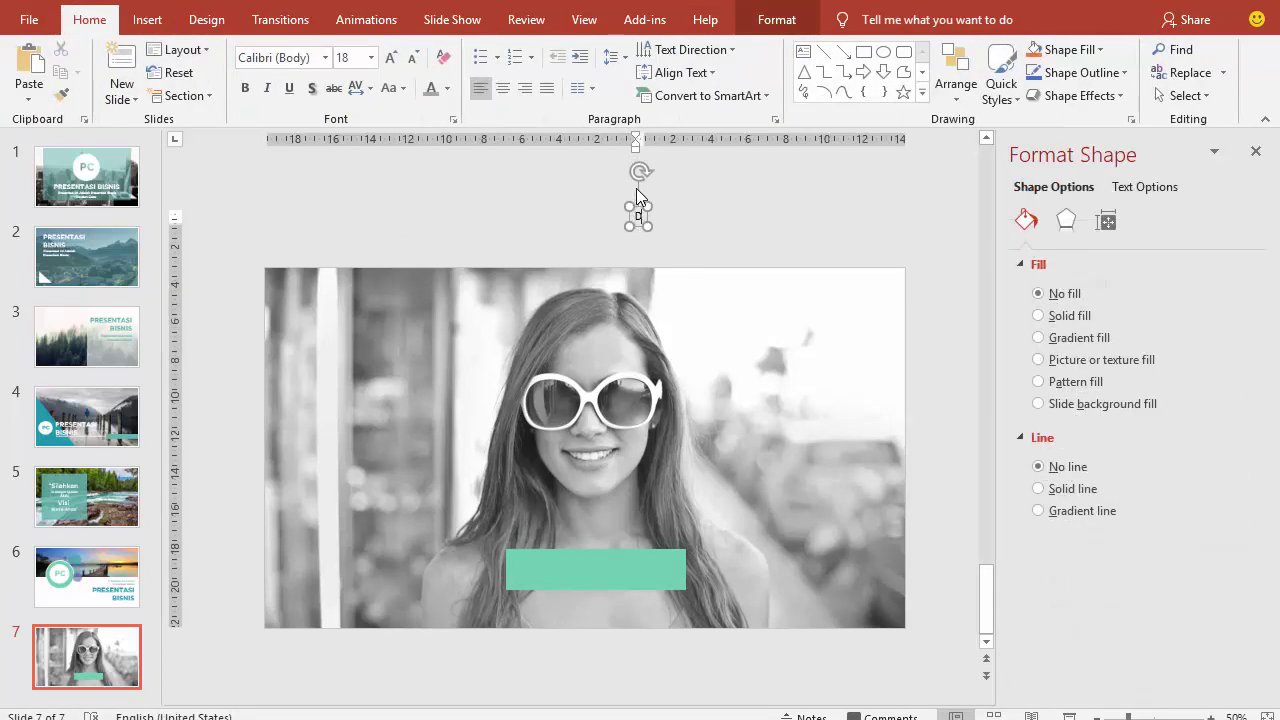
{"action": "type", "text": "IANA"}
{"action": "left_click", "coordinate": [662, 207]}
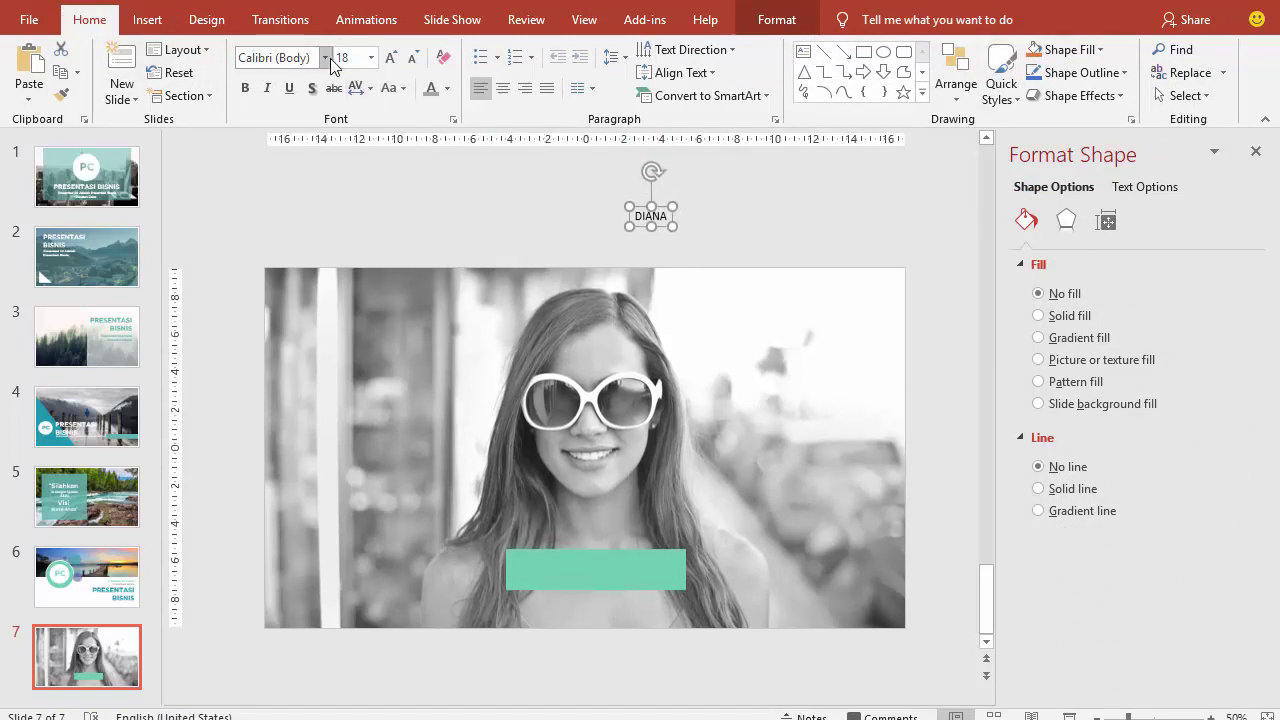
Style DIANA in white Gotham Bold 36 pt and centre it on the mint-green bar.
{"action": "left_click", "coordinate": [326, 58]}
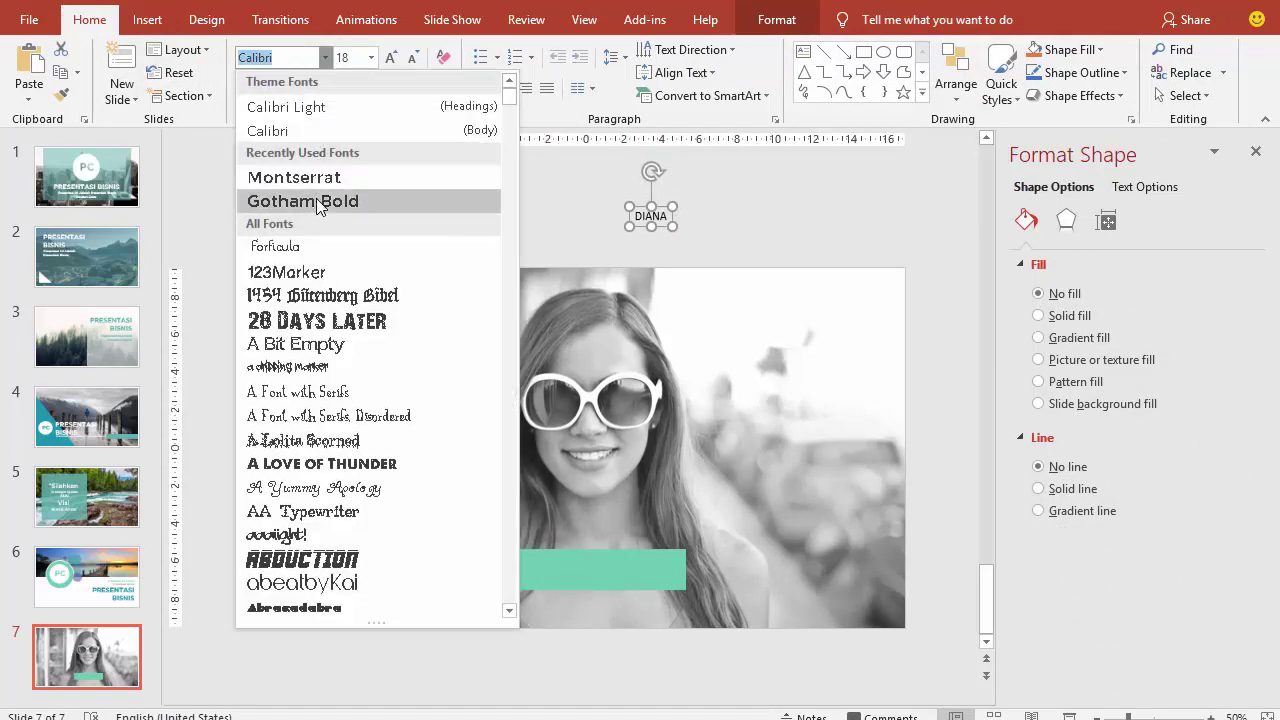
{"action": "left_click", "coordinate": [318, 200]}
{"action": "left_click", "coordinate": [371, 57]}
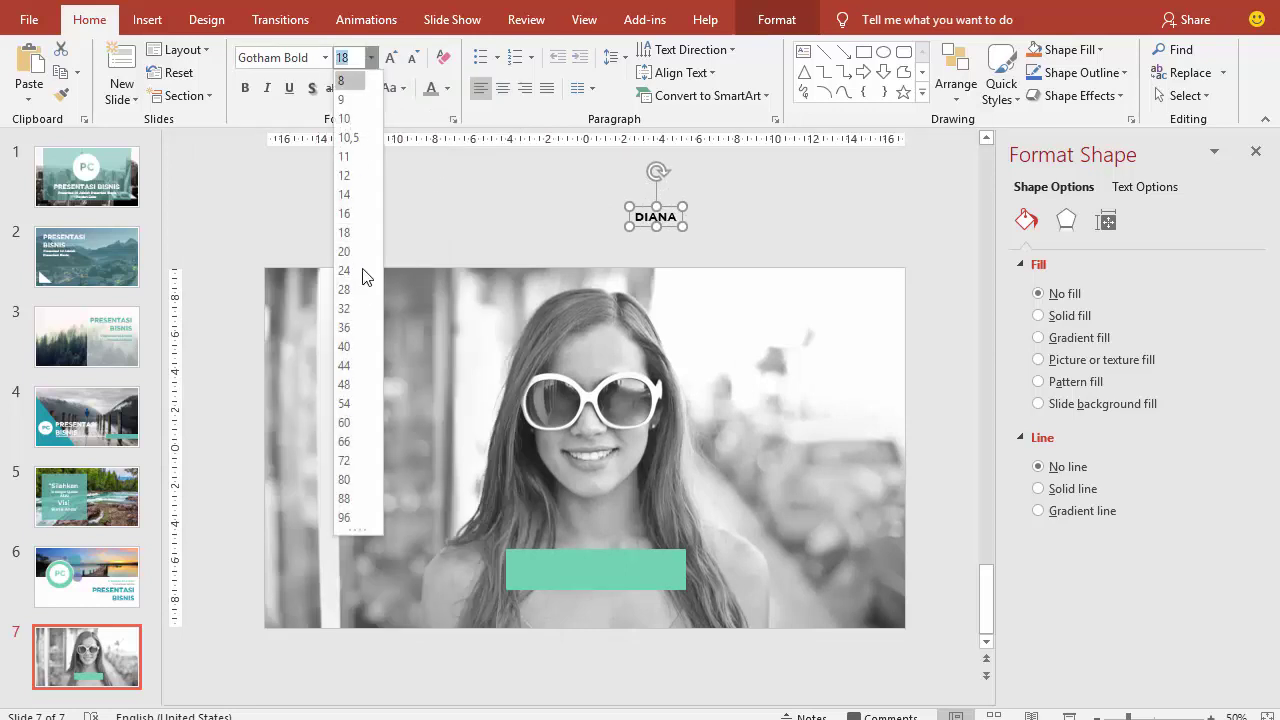
{"action": "left_click", "coordinate": [344, 327]}
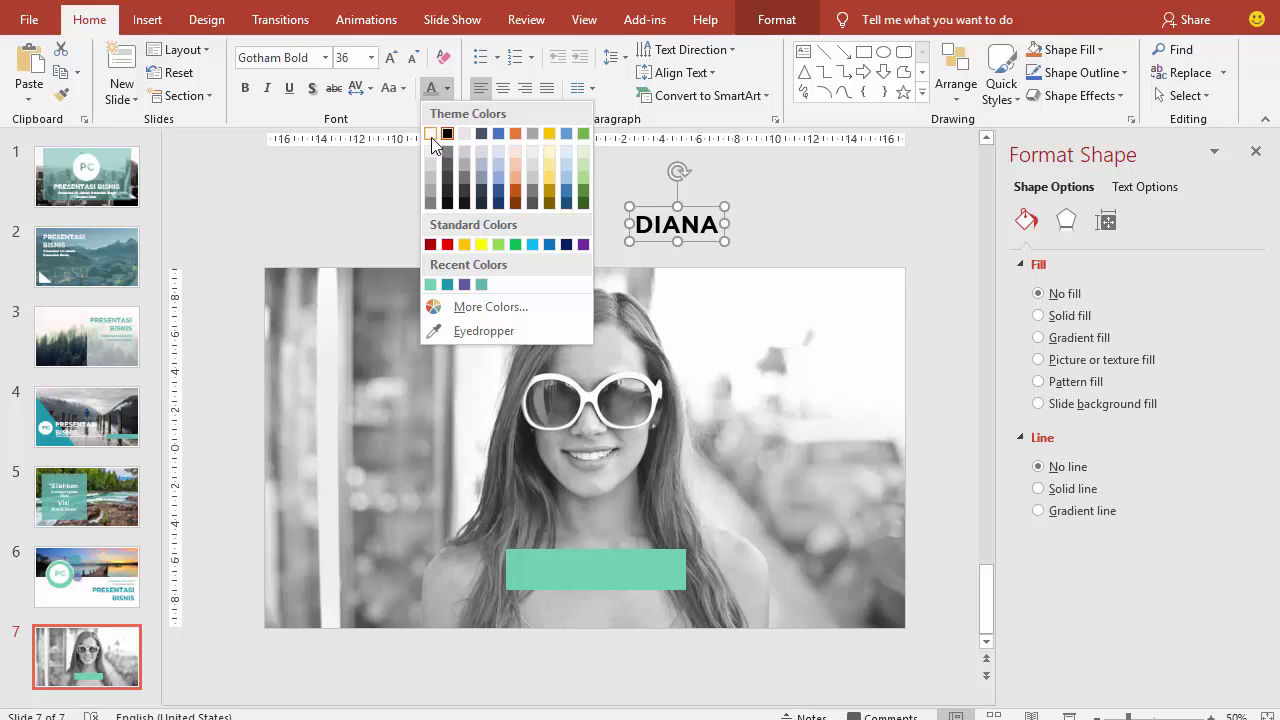
{"action": "left_click", "coordinate": [431, 135]}
{"action": "left_click_drag", "start_coordinate": [694, 209], "coordinate": [614, 531]}
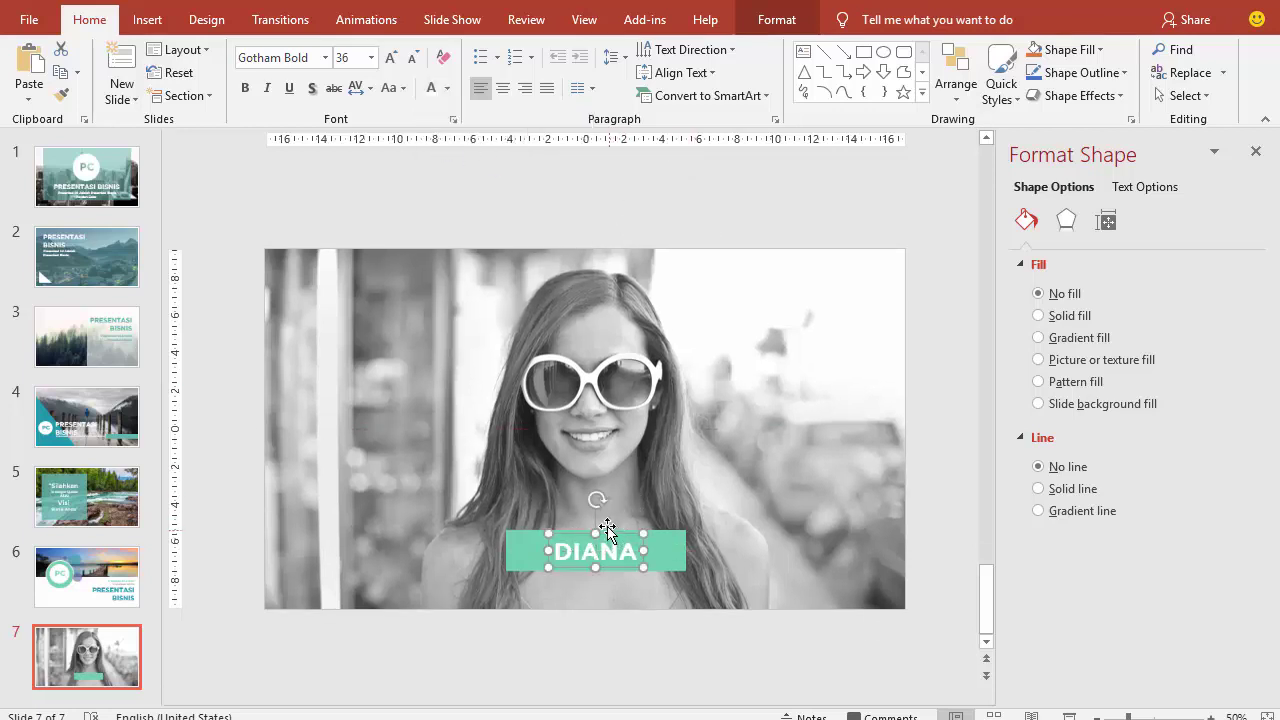
{"action": "left_click", "coordinate": [620, 196]}
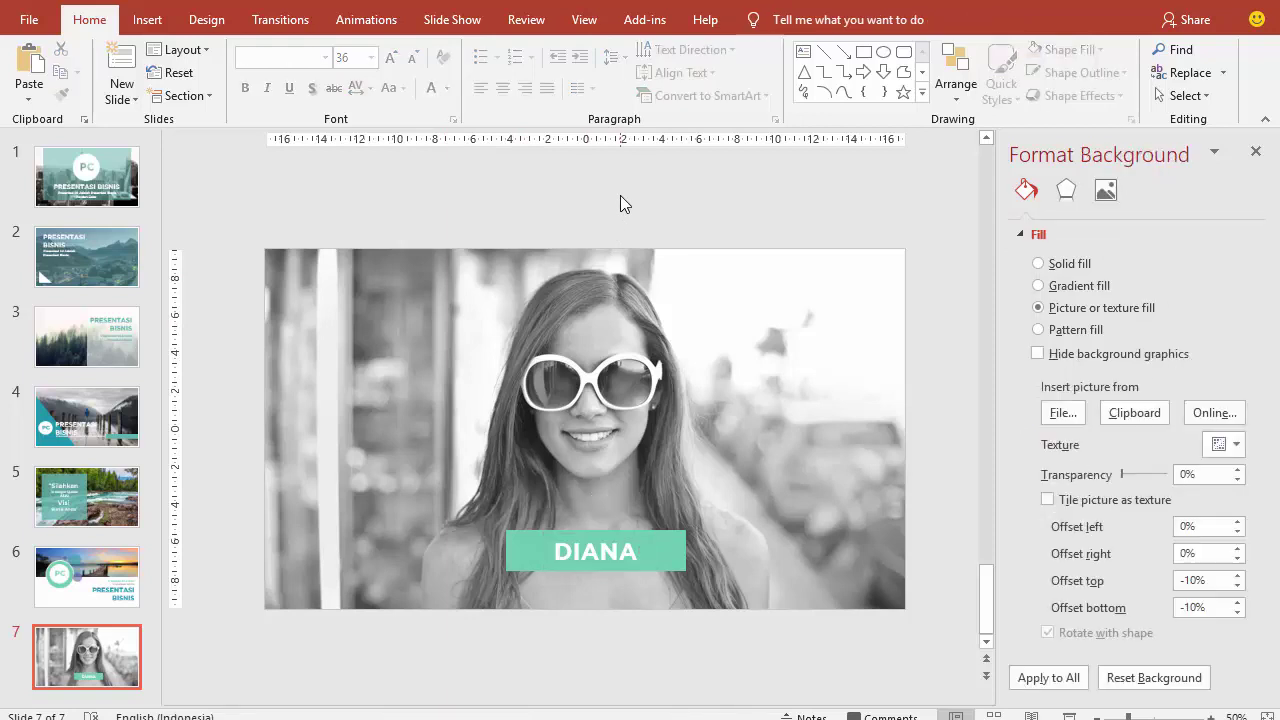
{"action": "left_click", "coordinate": [572, 539]}
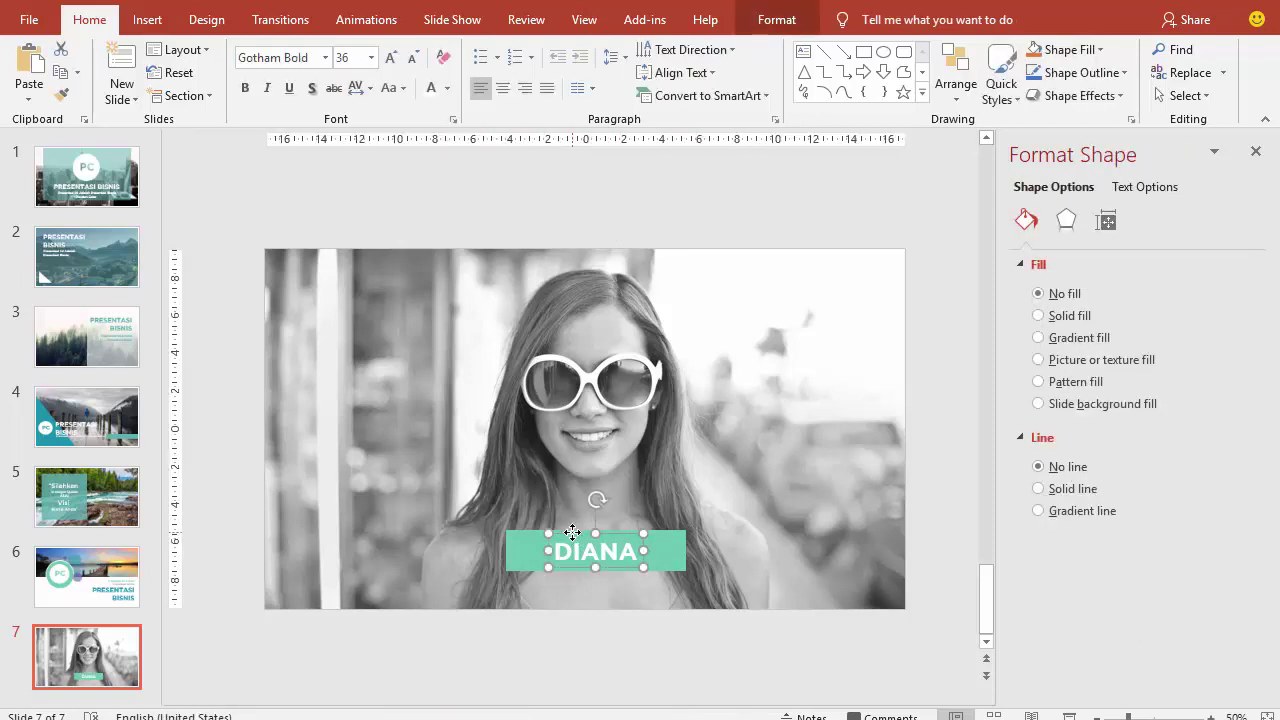
Copy DIANA into a centred 'JUDUL PRESENTASI' title above the bar, then preview the slide.
{"action": "mouse_move", "coordinate": [572, 535]}
{"action": "left_mouse_down"}
{"action": "mouse_move", "coordinate": [621, 547]}
{"action": "mouse_move", "coordinate": [604, 484]}
{"action": "mouse_move", "coordinate": [623, 499]}
{"action": "left_mouse_up"}
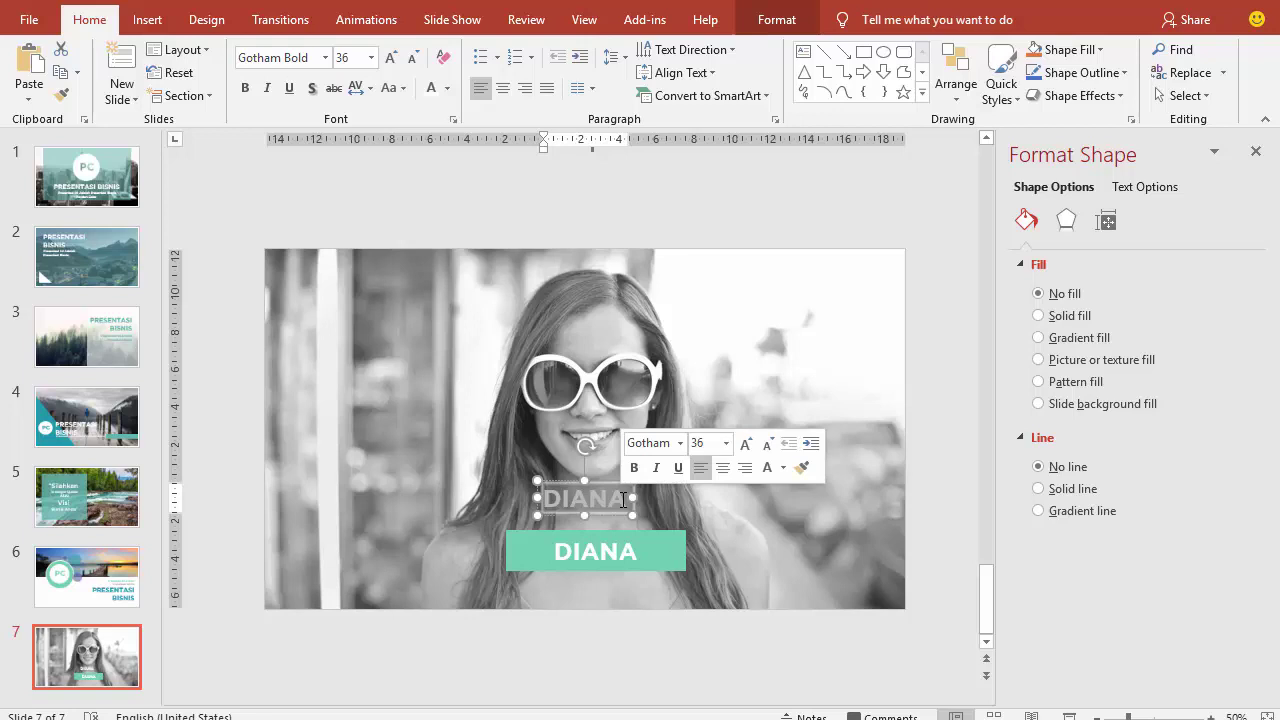
{"action": "type", "text": "PRESENTASI"}
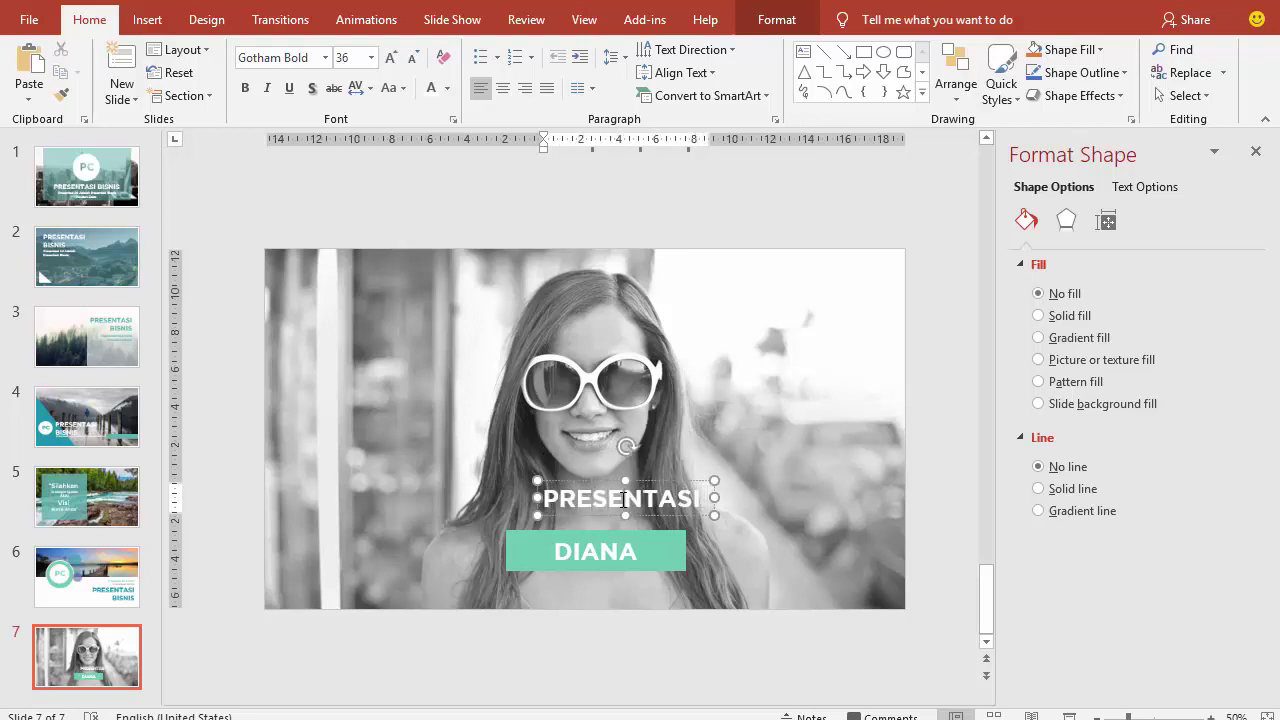
{"action": "key", "text": "Home"}
{"action": "type", "text": "JUDUL"}
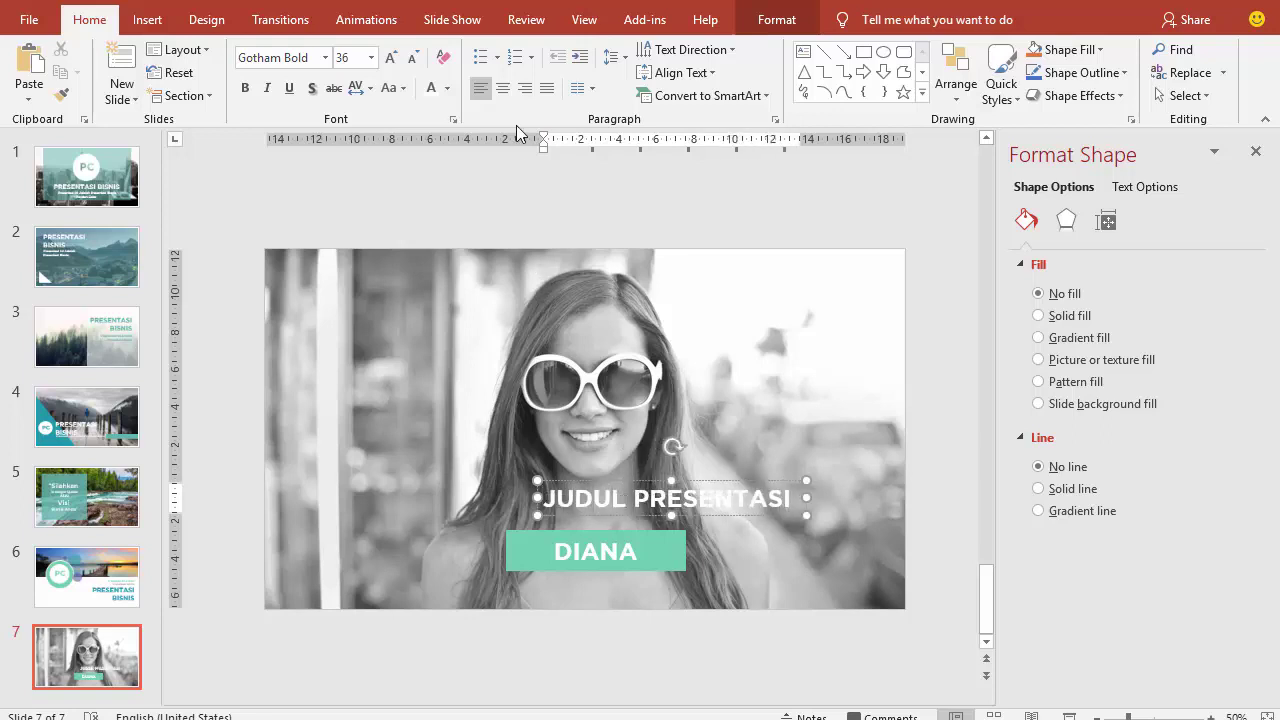
{"action": "left_click", "coordinate": [503, 88]}
{"action": "left_click_drag", "start_coordinate": [692, 485], "coordinate": [625, 490]}
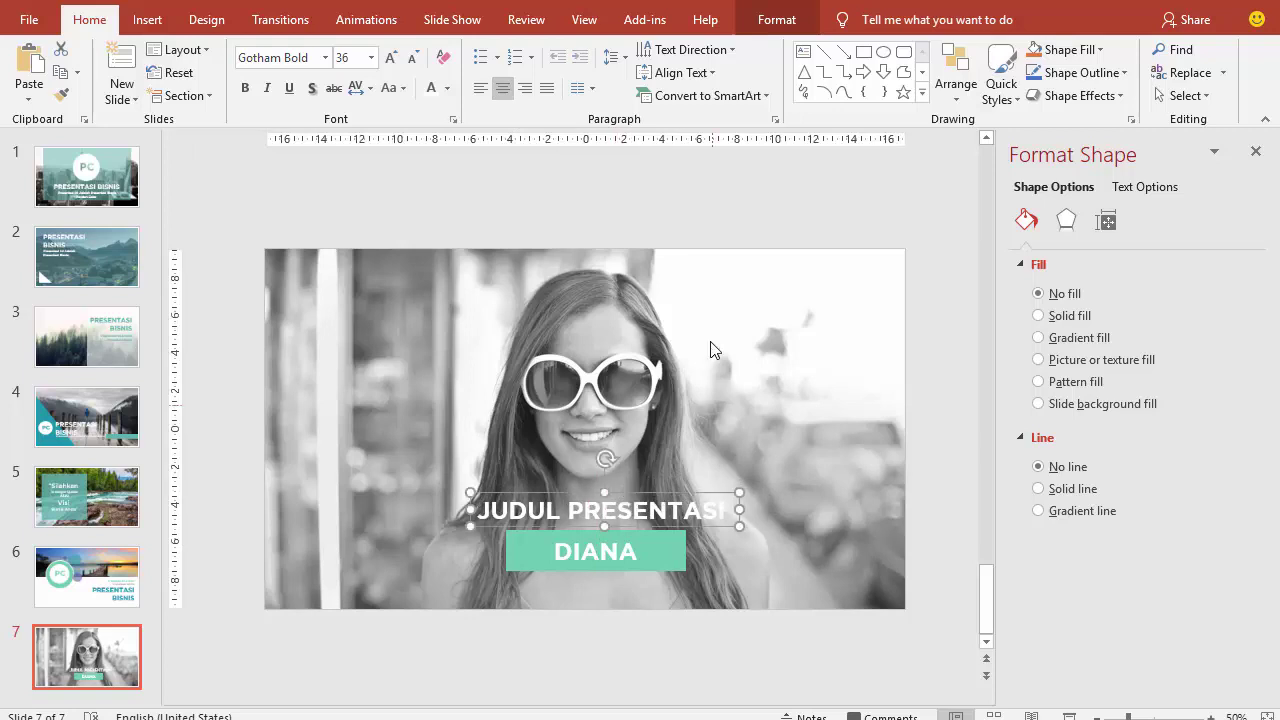
{"action": "left_click", "coordinate": [698, 190]}
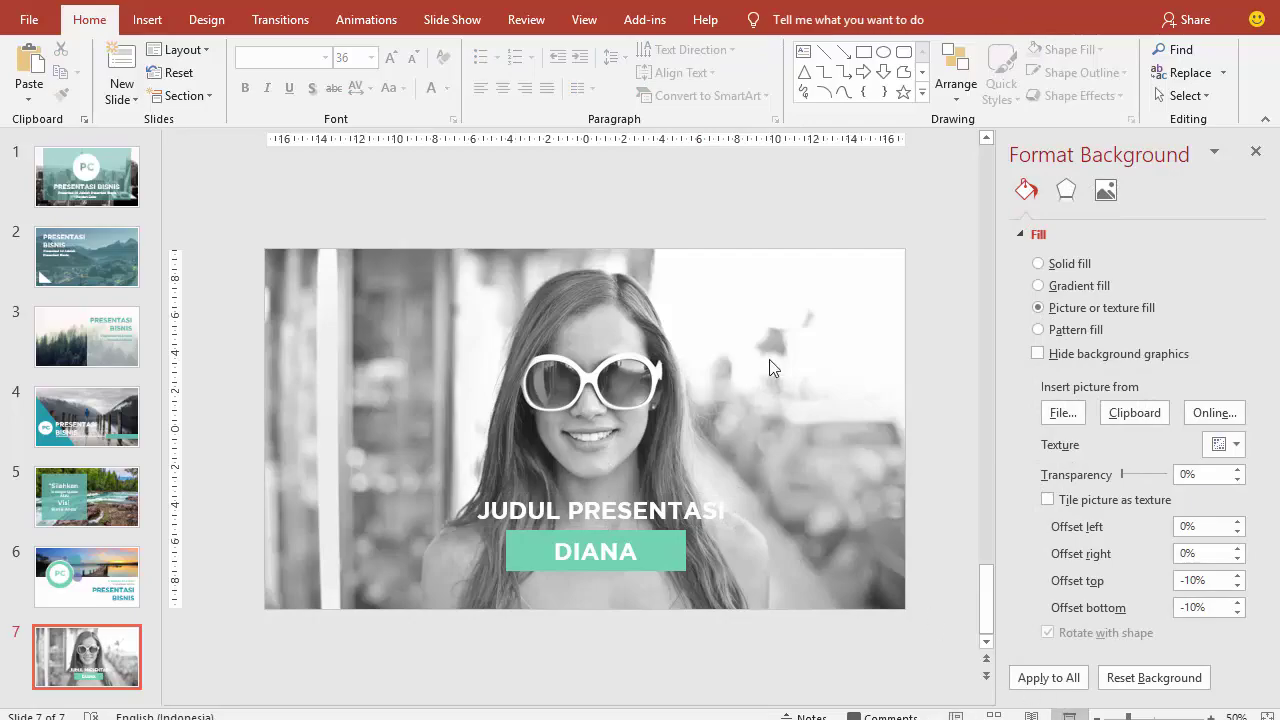
{"action": "key", "text": "shift+F5"}
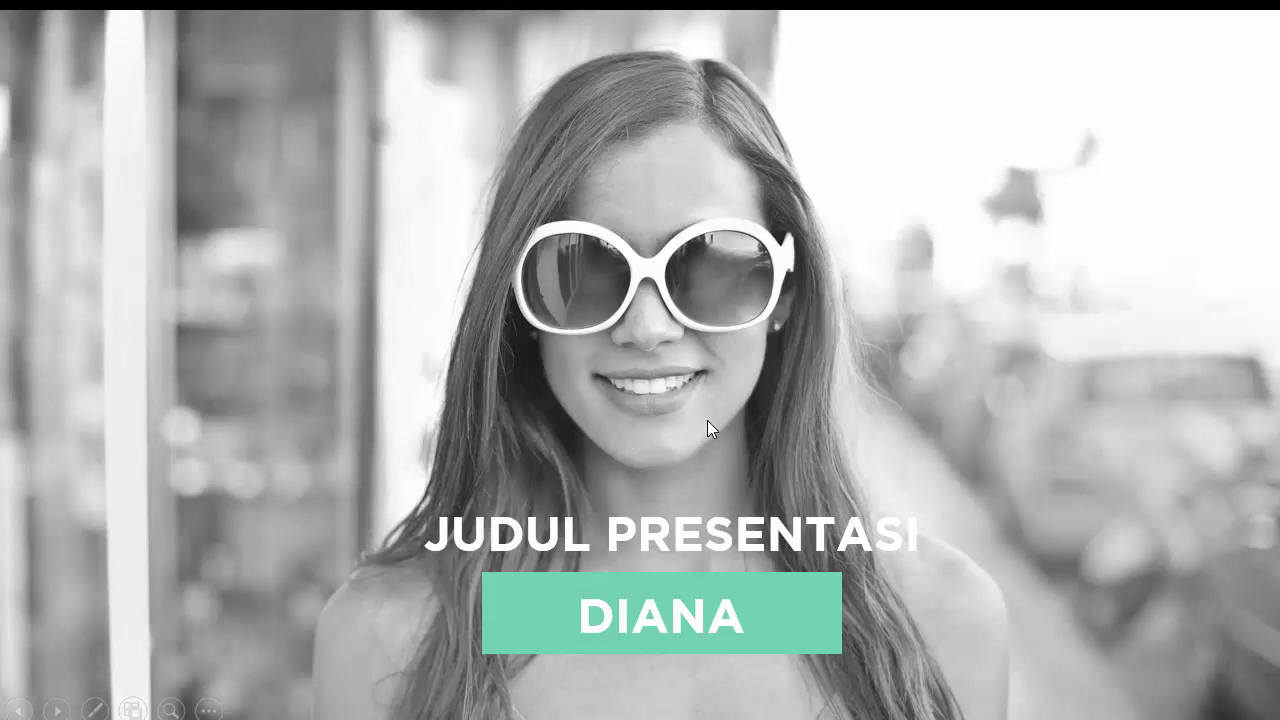
{"action": "key", "text": "Escape"}
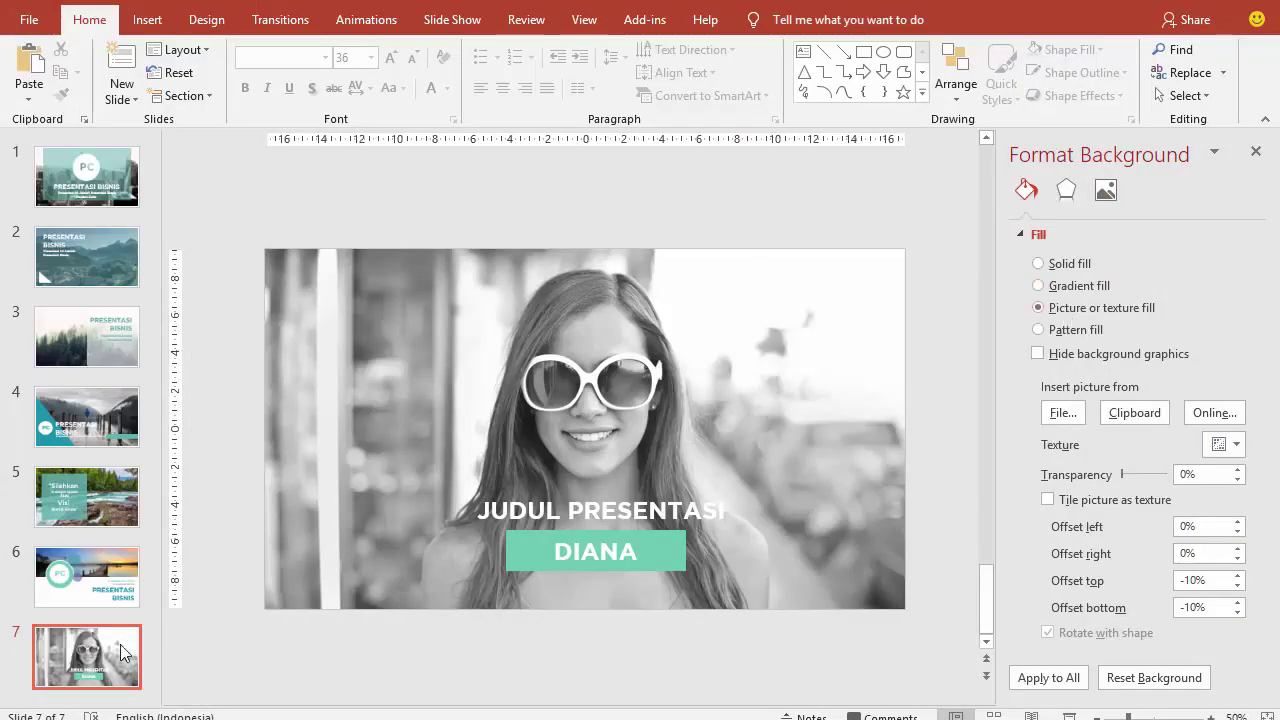
Add a new slide 8 after slide 7 and delete its title and content placeholders.
{"action": "scroll", "coordinate": [123, 652], "scroll_direction": "down", "scroll_amount": 1}
{"action": "right_click", "coordinate": [123, 688]}
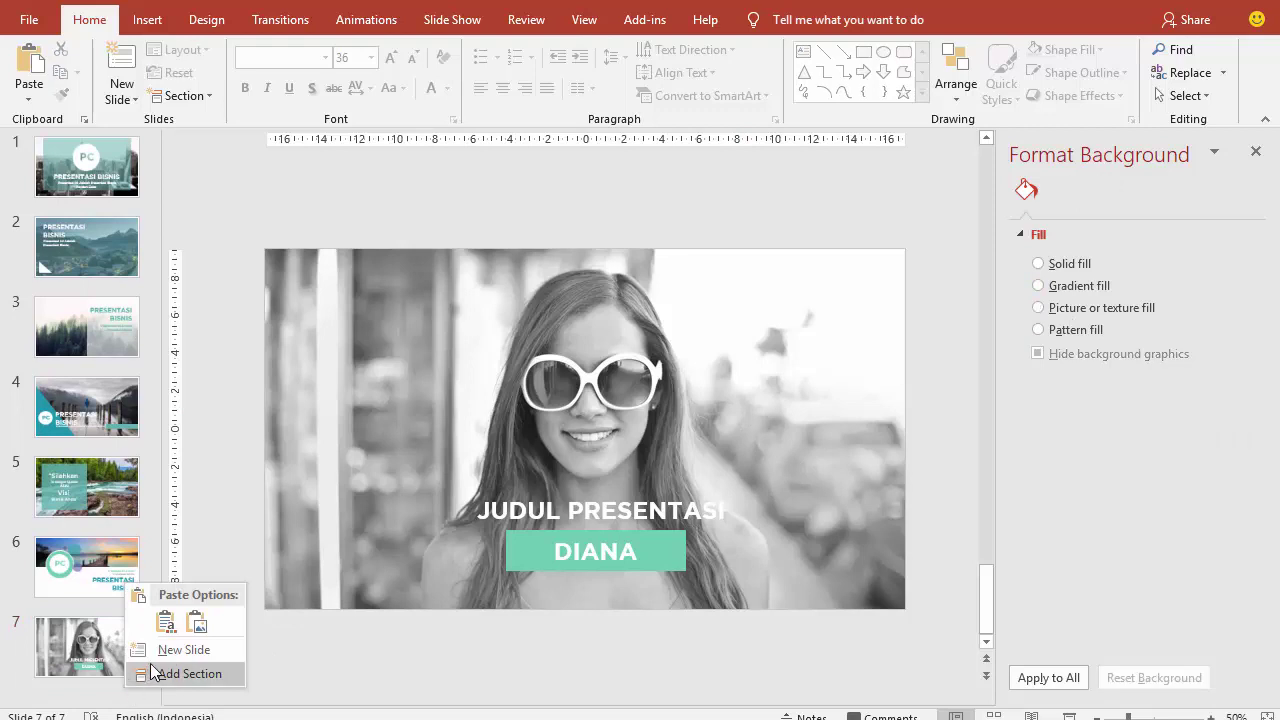
{"action": "left_click", "coordinate": [155, 650]}
{"action": "left_click", "coordinate": [304, 472]}
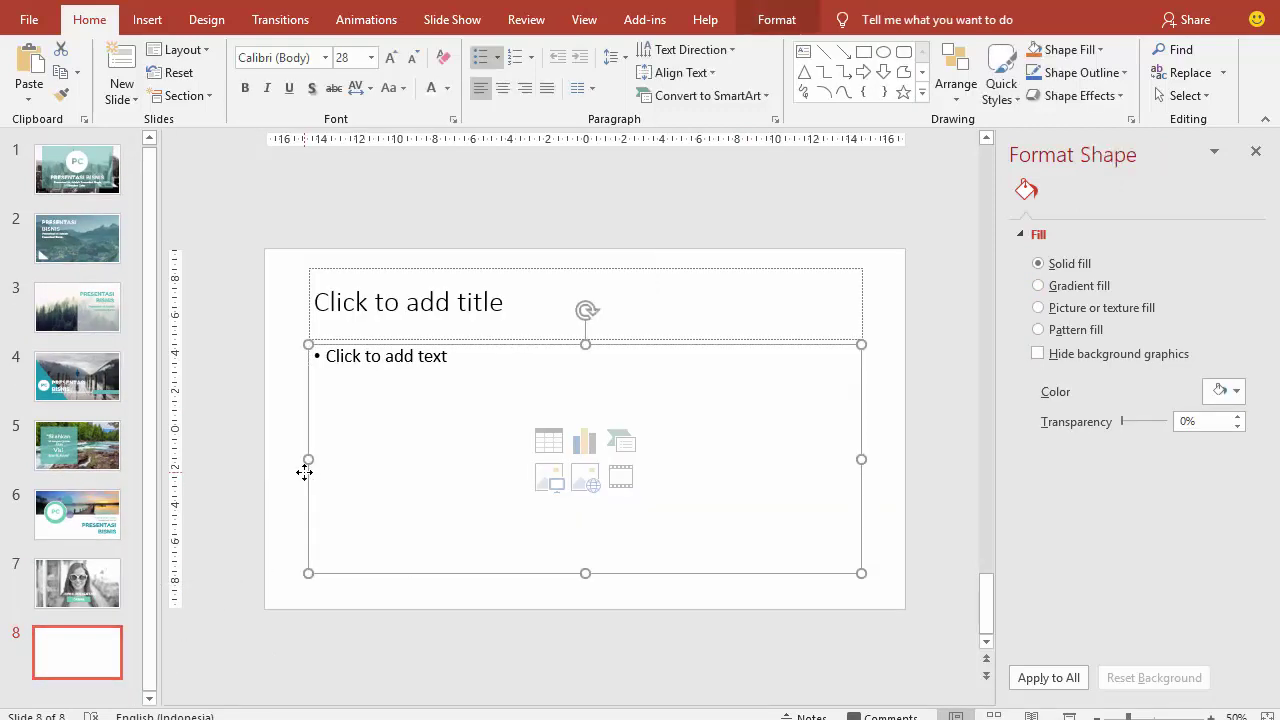
{"action": "key", "text": "Delete"}
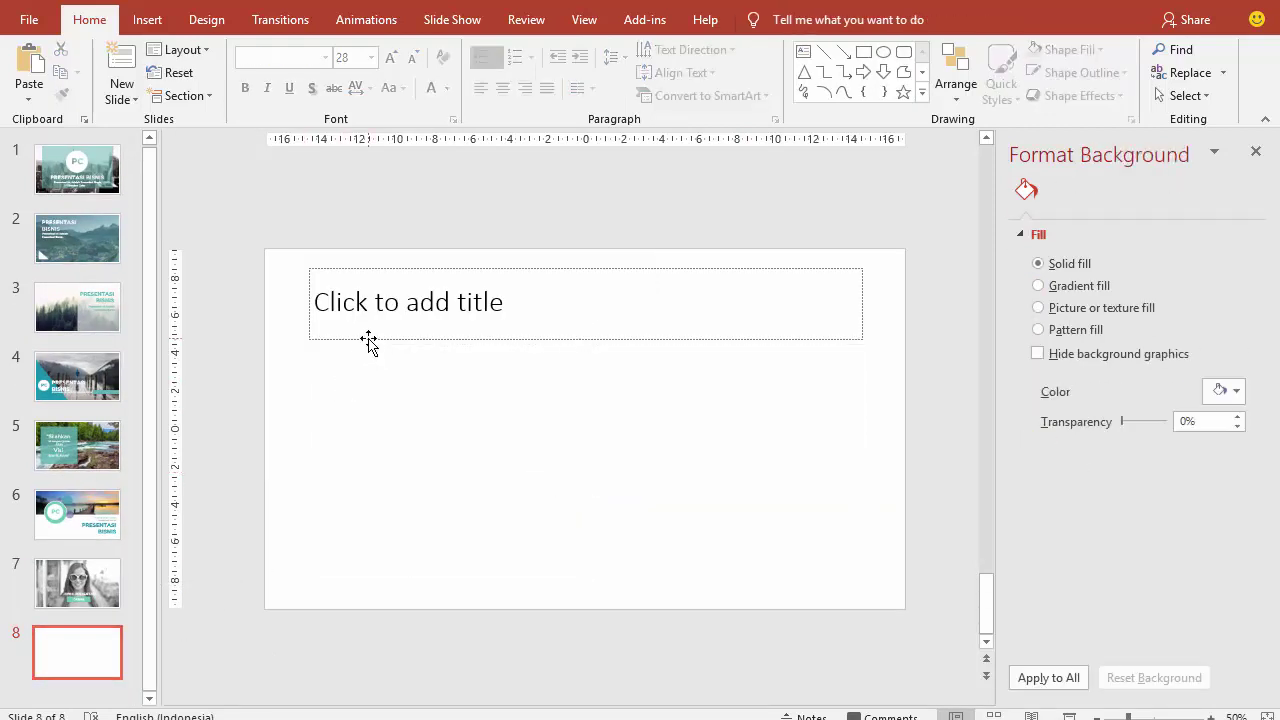
{"action": "left_click", "coordinate": [368, 340]}
{"action": "key", "text": "Delete"}
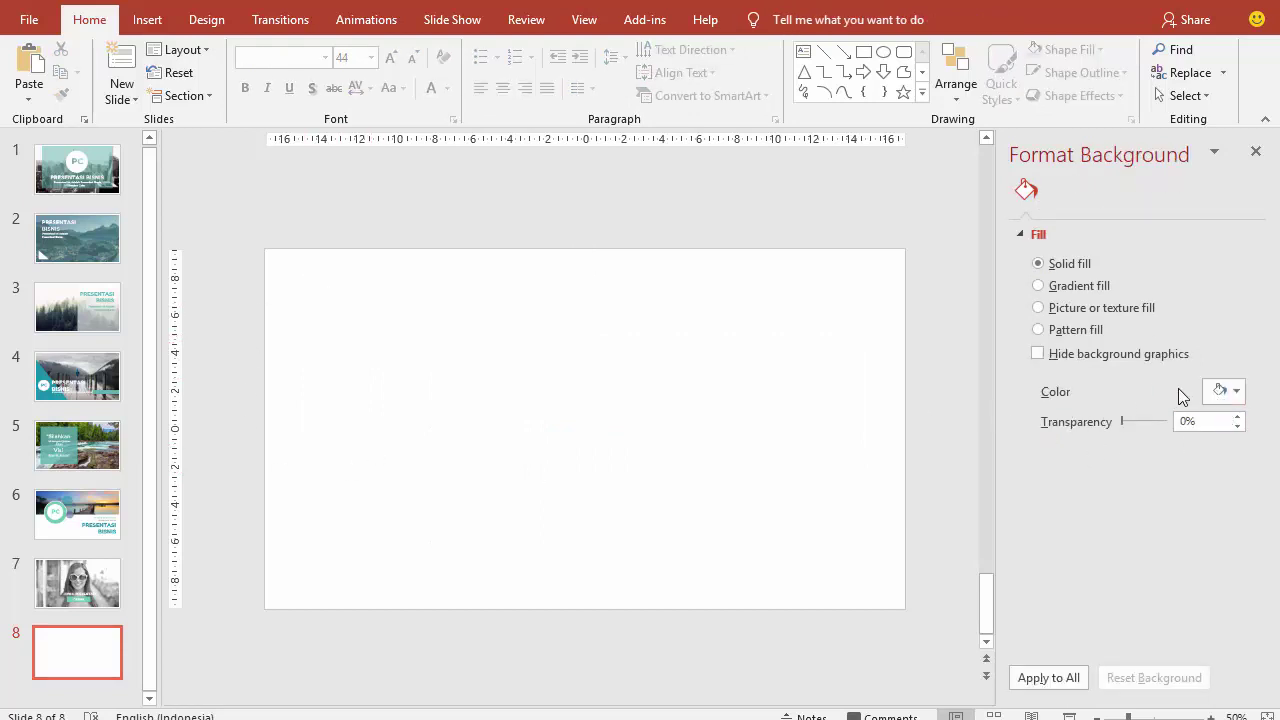
Give slide 8 a solid dark teal background.
{"action": "left_click", "coordinate": [1222, 391]}
{"action": "left_click", "coordinate": [1113, 608]}
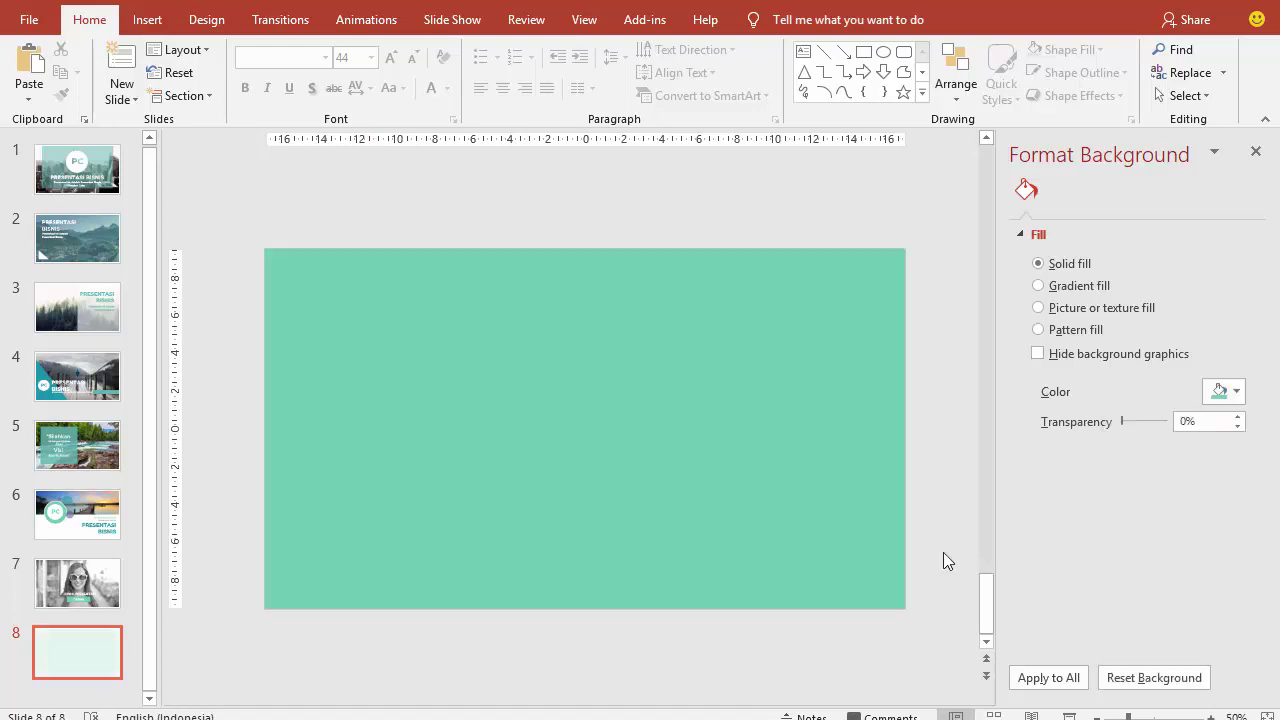
{"action": "left_click", "coordinate": [1222, 391]}
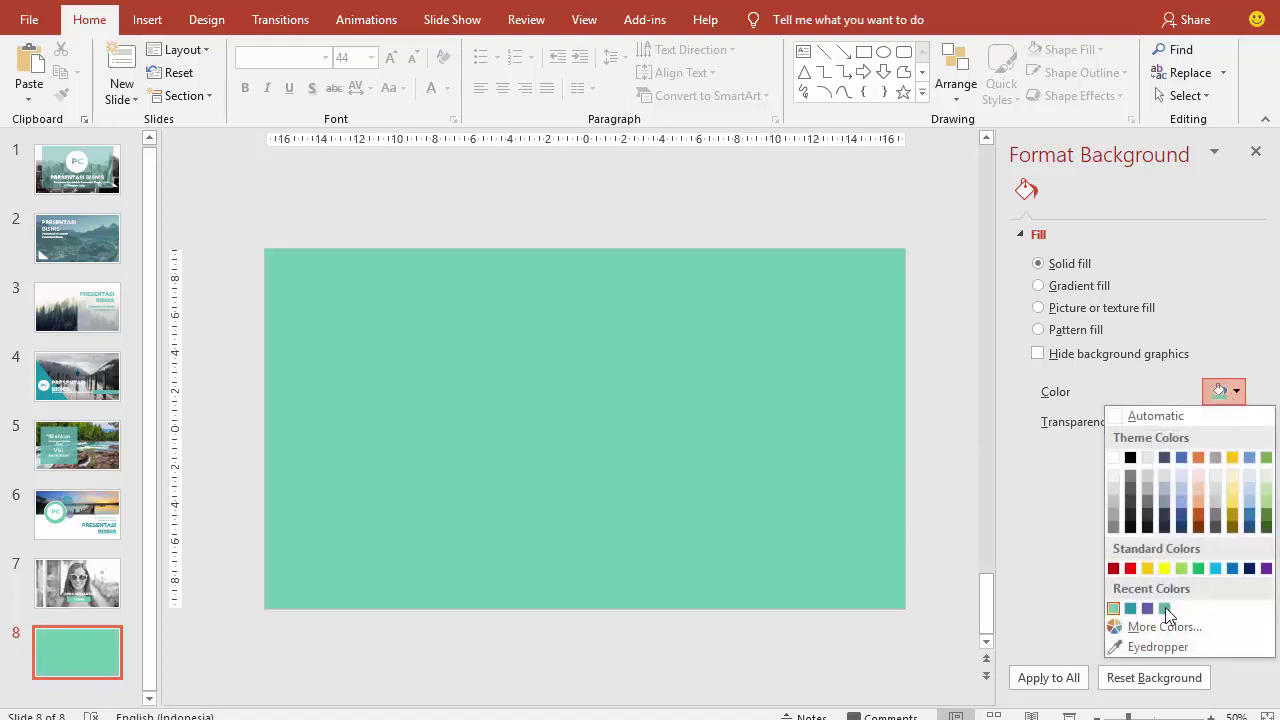
{"action": "left_click", "coordinate": [1163, 607]}
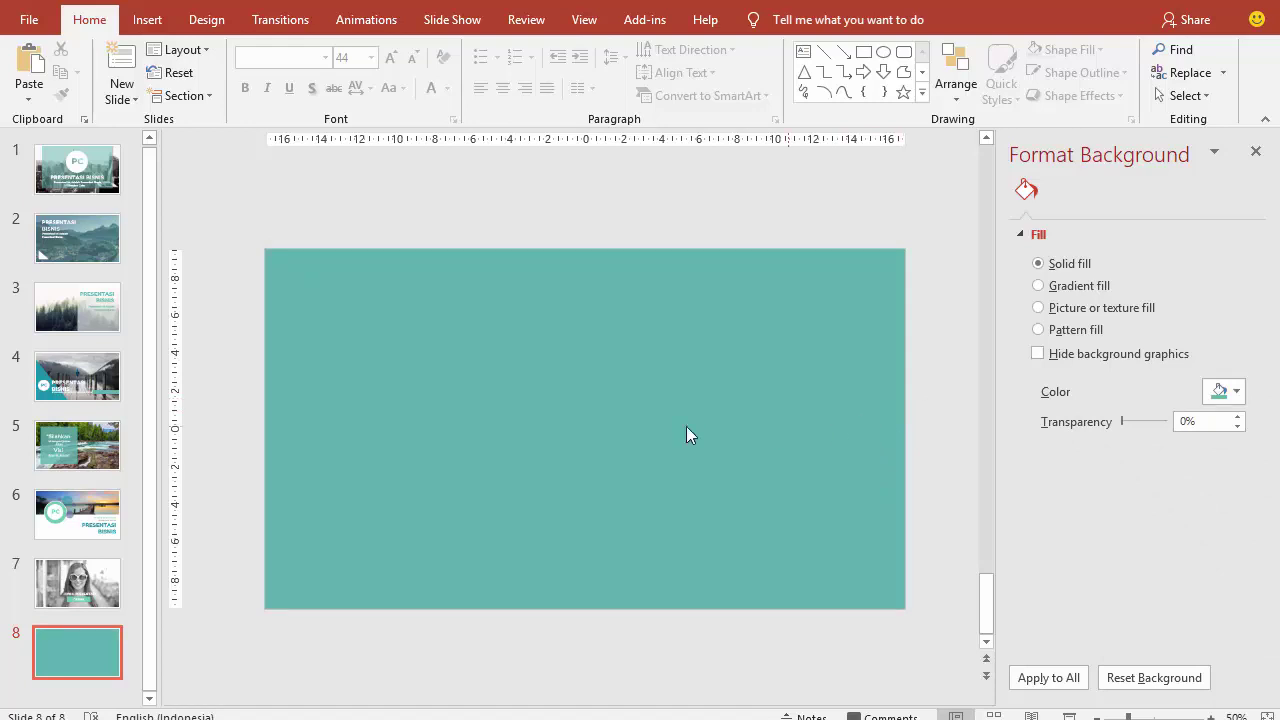
Copy the quote text box from slide 5 and paste it onto slide 8.
{"action": "left_click", "coordinate": [26, 448]}
{"action": "left_click", "coordinate": [436, 360]}
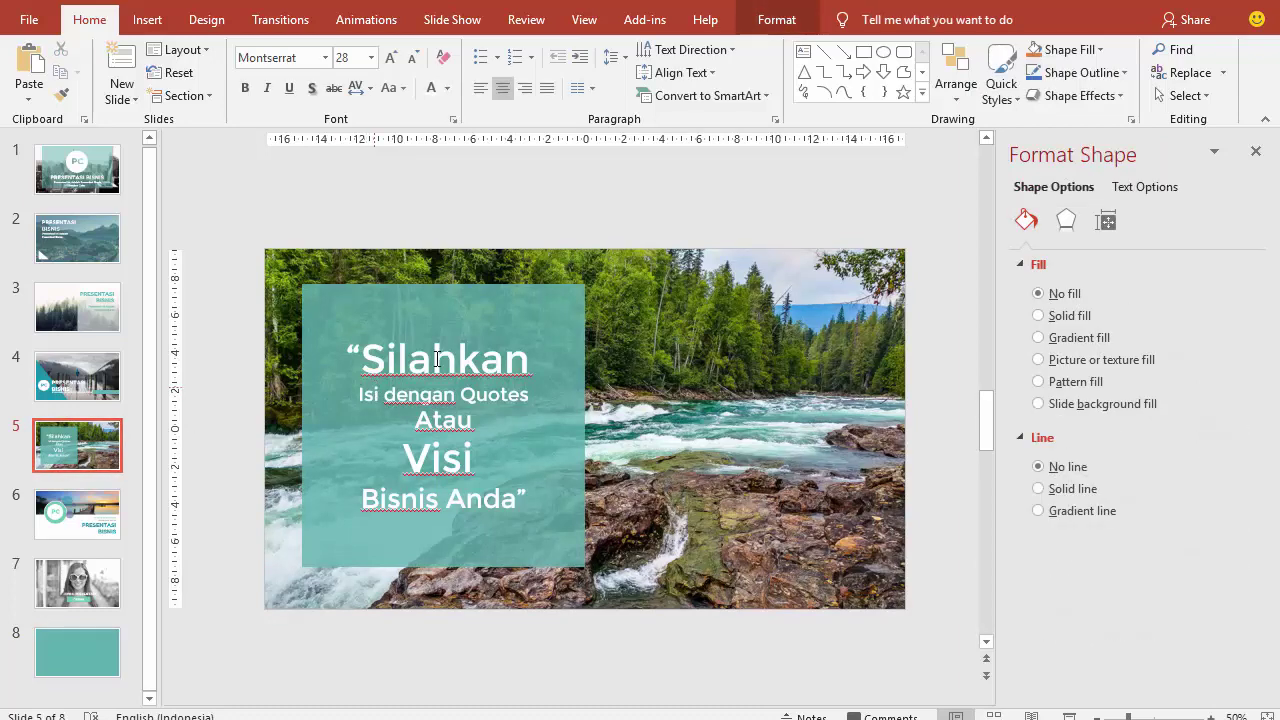
{"action": "left_click", "coordinate": [436, 331]}
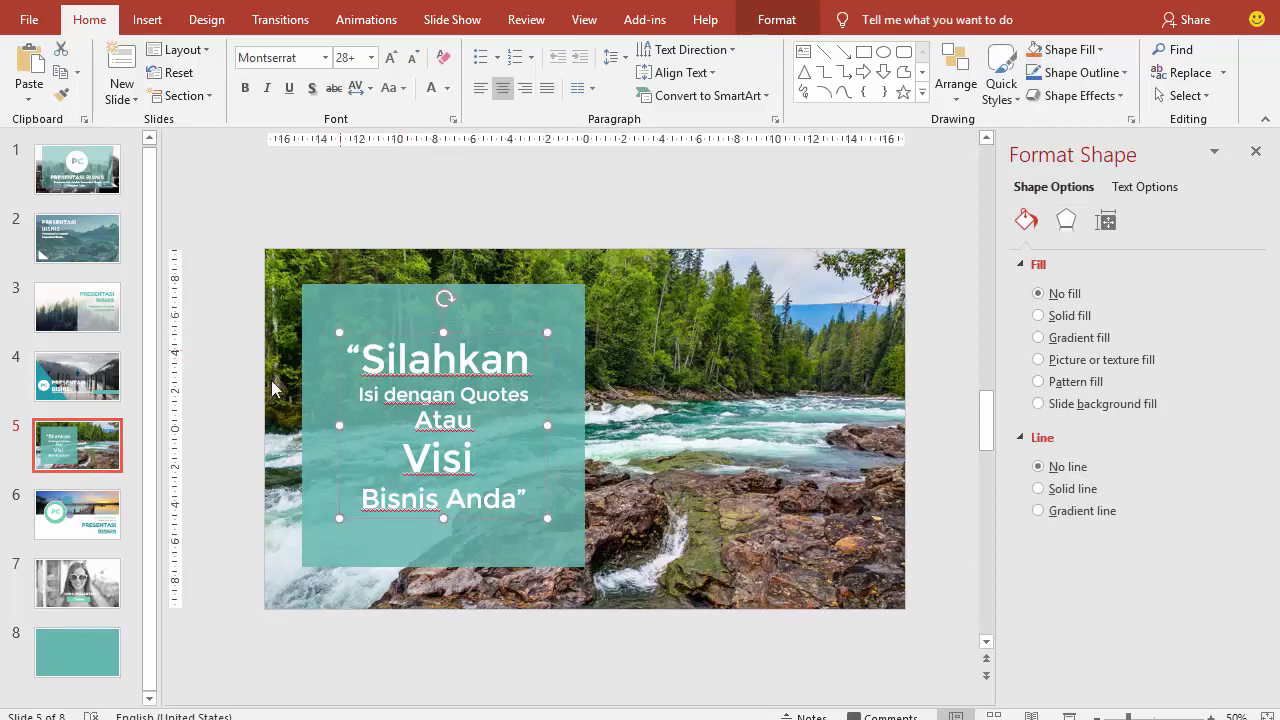
{"action": "left_click", "coordinate": [108, 658]}
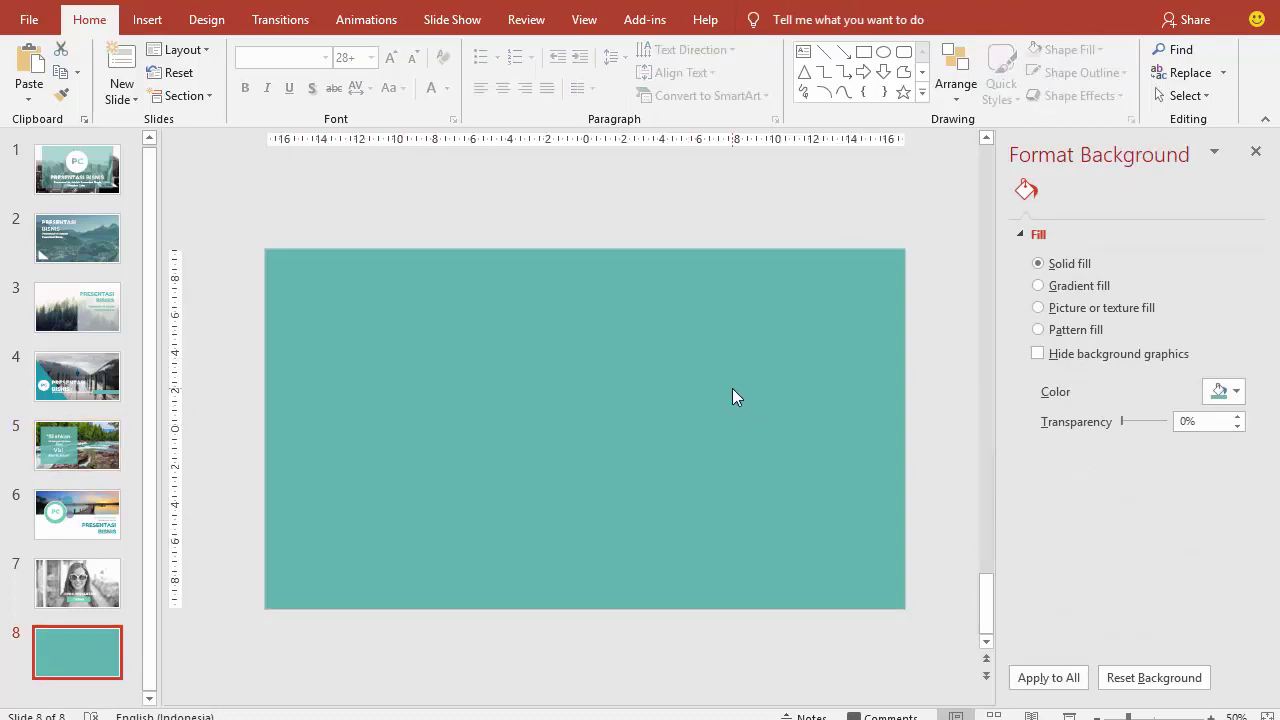
{"action": "key", "text": "ctrl+v"}
Right-align the quote at size 40 in the slide's upper right.
{"action": "left_click_drag", "start_coordinate": [515, 338], "coordinate": [792, 280]}
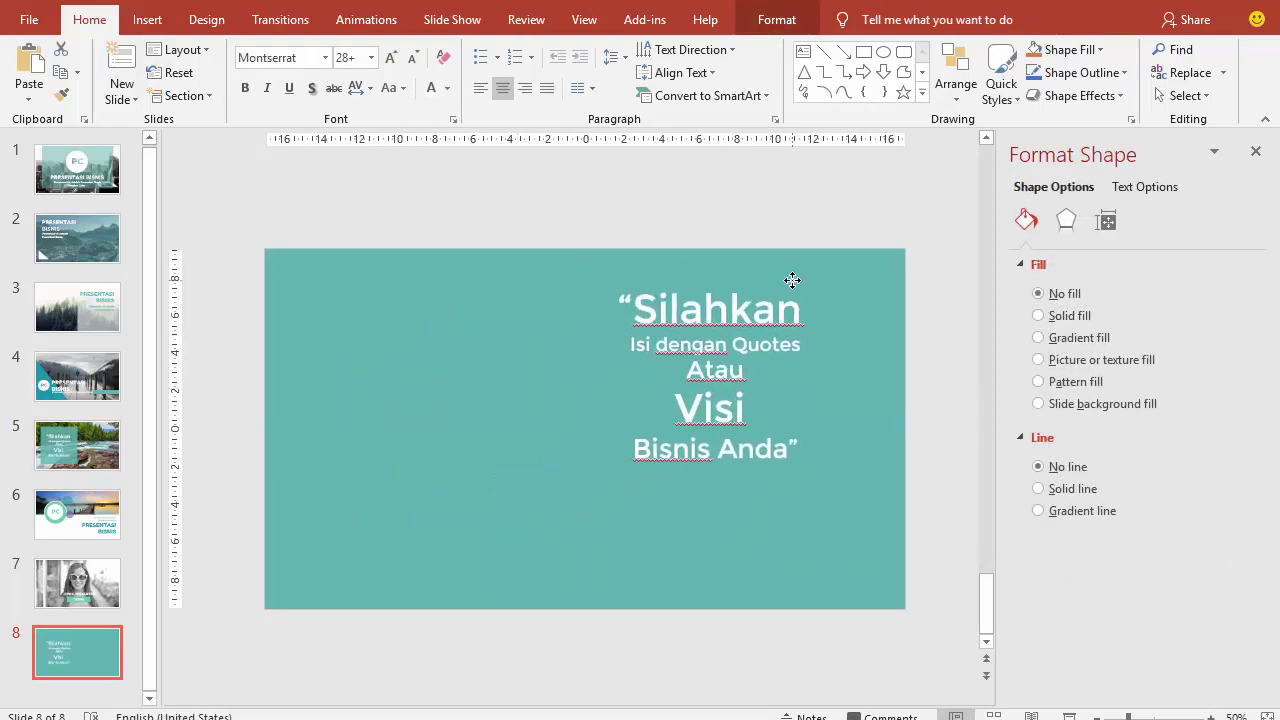
{"action": "left_click", "coordinate": [526, 90]}
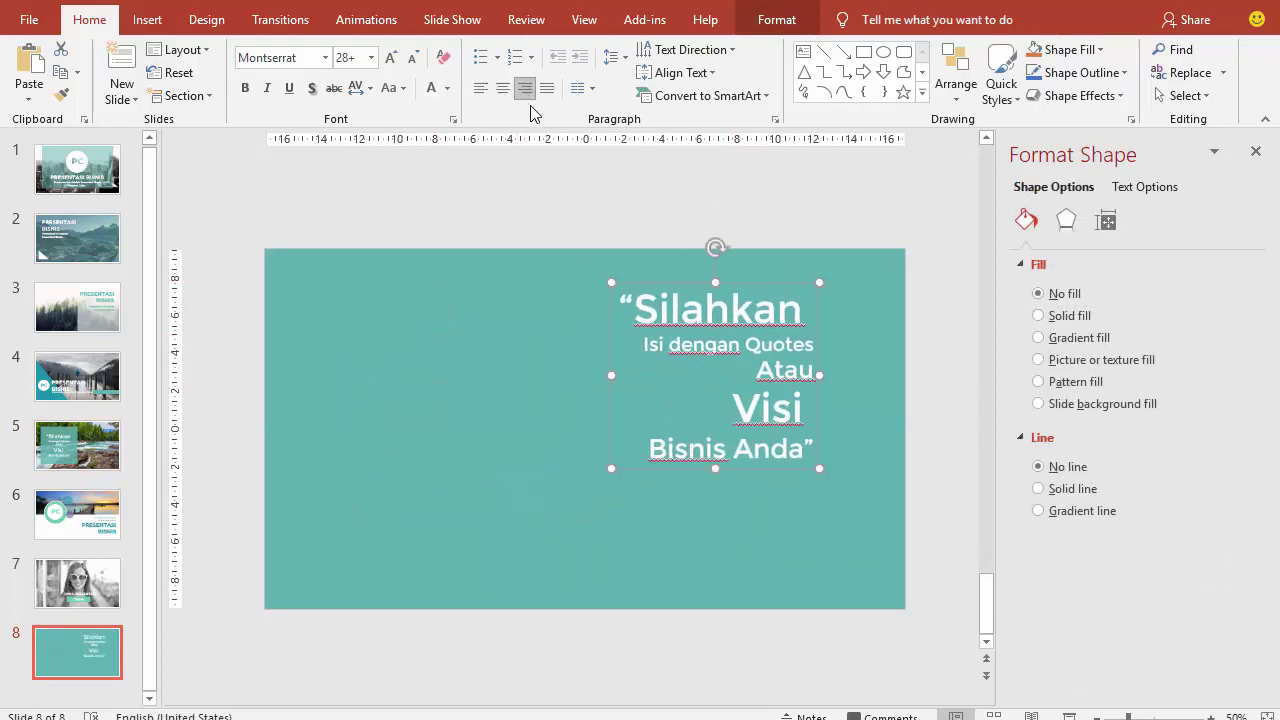
{"action": "left_click", "coordinate": [371, 57]}
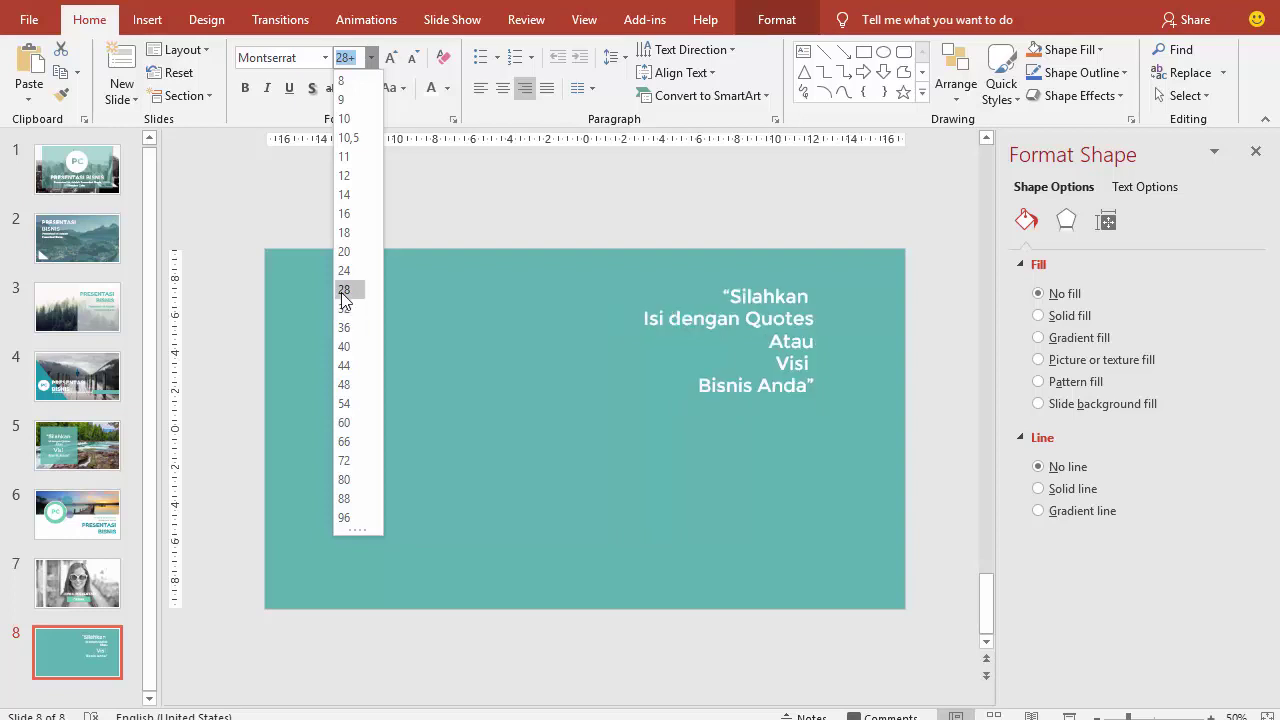
{"action": "left_click", "coordinate": [345, 344]}
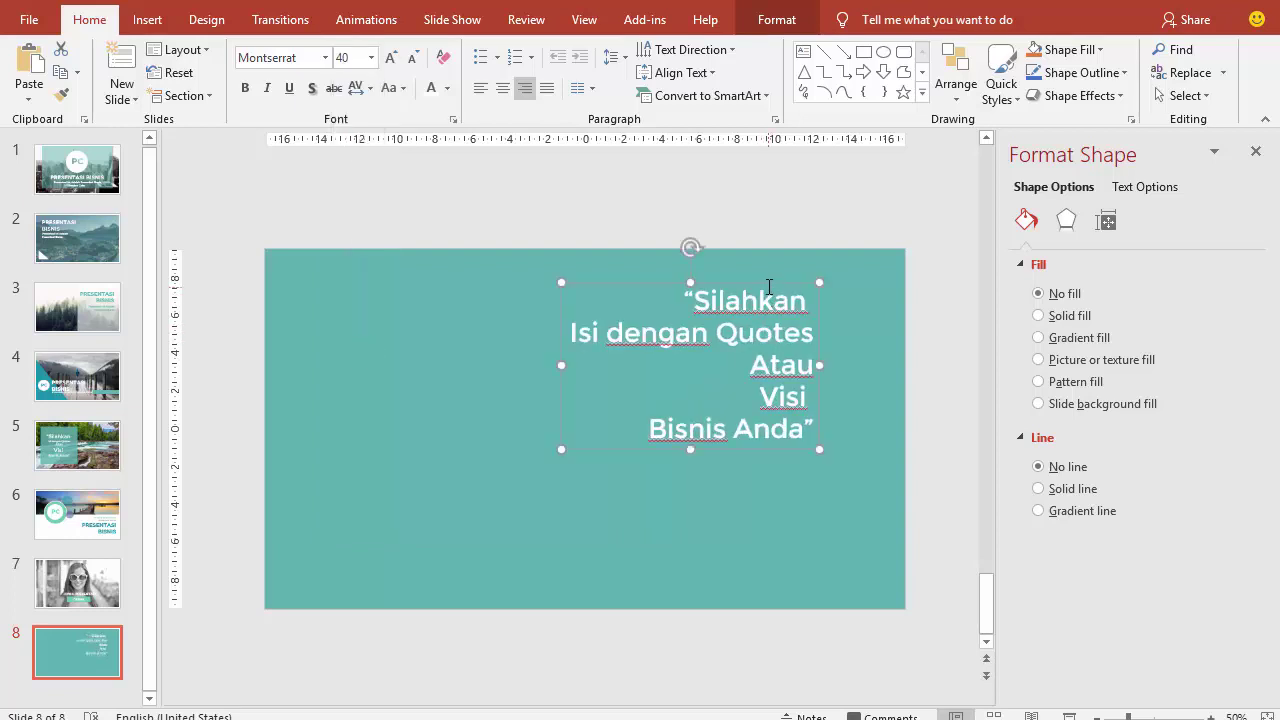
{"action": "left_click_drag", "start_coordinate": [769, 287], "coordinate": [795, 290]}
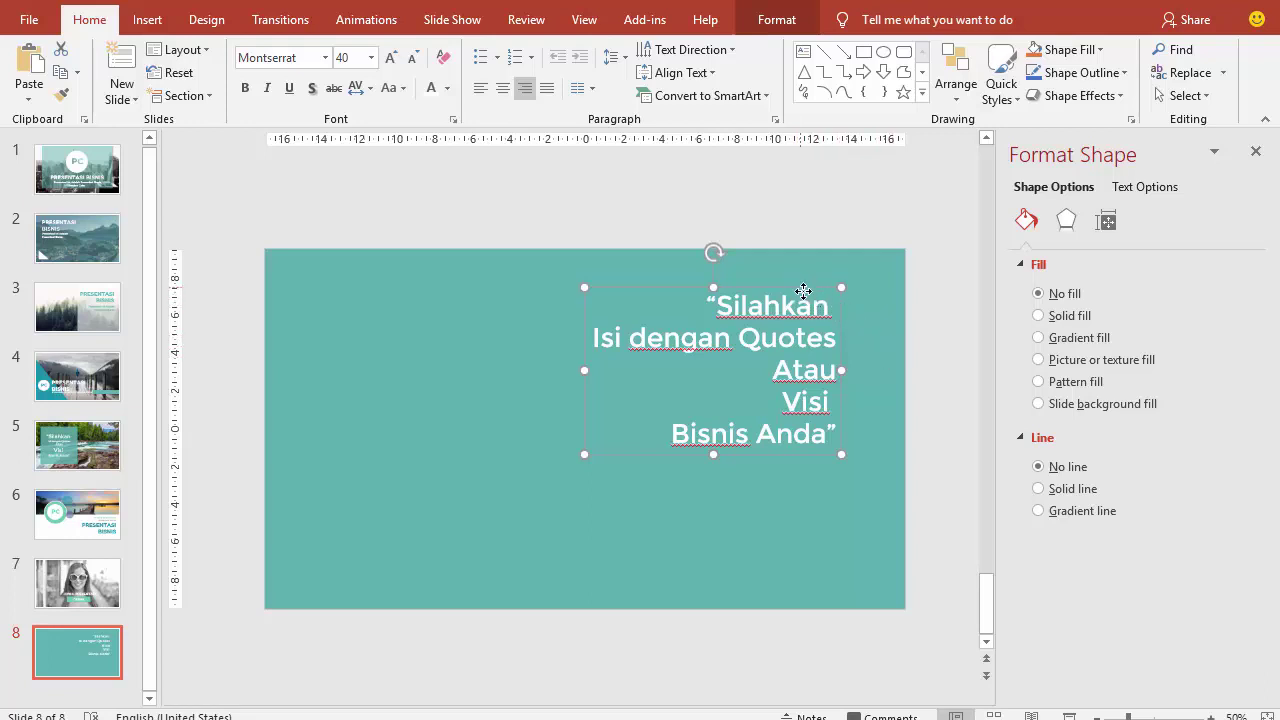
{"action": "mouse_move", "coordinate": [800, 288]}
{"action": "left_mouse_down"}
{"action": "mouse_move", "coordinate": [826, 314]}
{"action": "mouse_move", "coordinate": [820, 292]}
{"action": "left_mouse_up"}
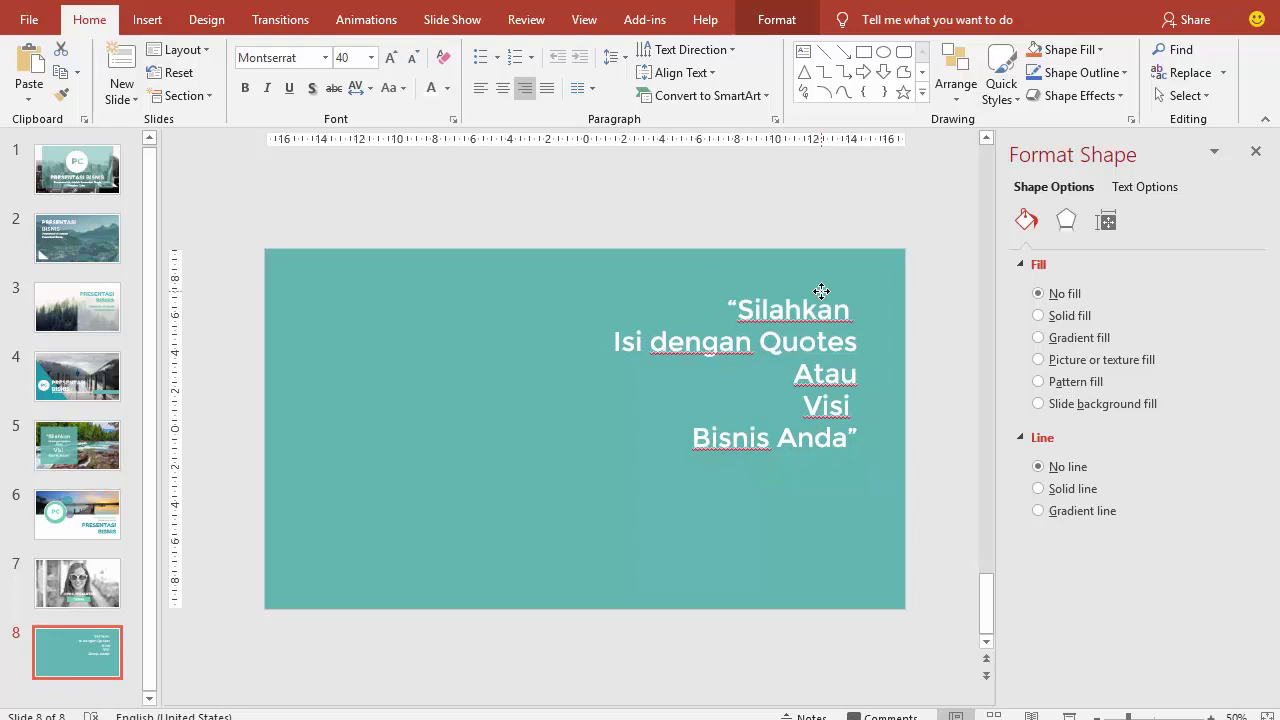
{"action": "left_click", "coordinate": [147, 20]}
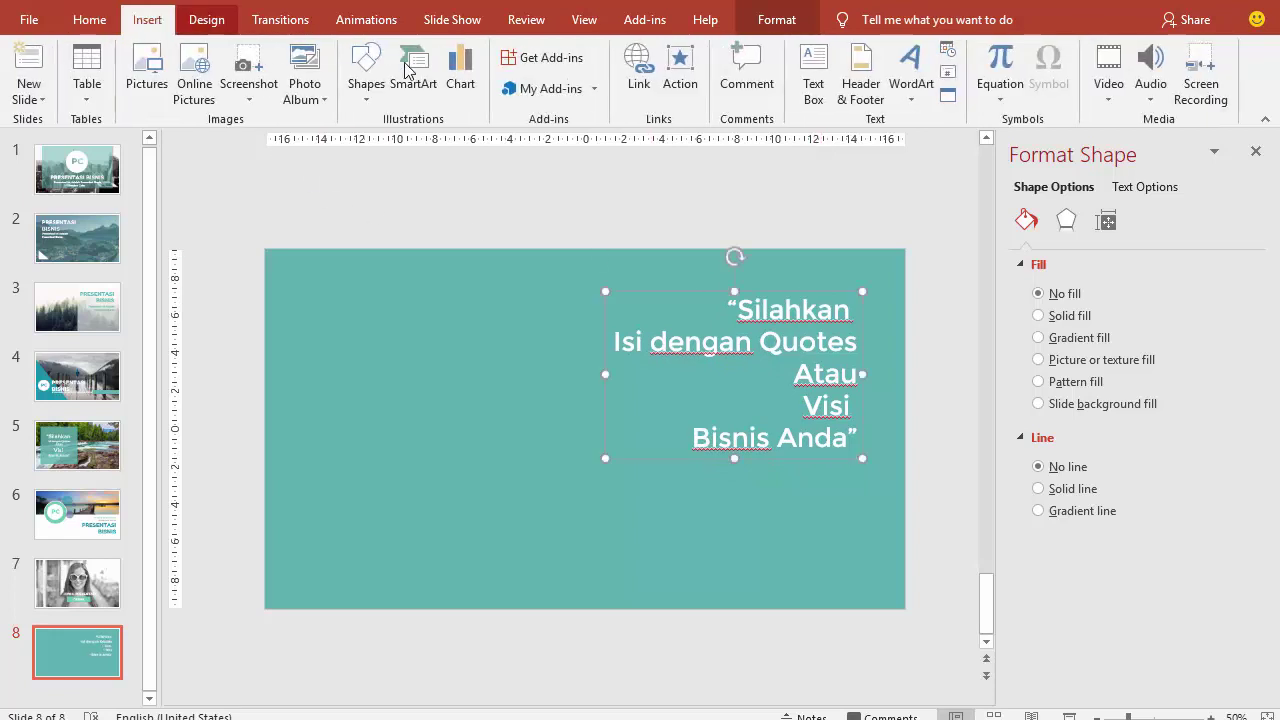
Add a 'Nama Anda' text box beneath the quote.
{"action": "left_click", "coordinate": [814, 90]}
{"action": "left_click", "coordinate": [850, 505]}
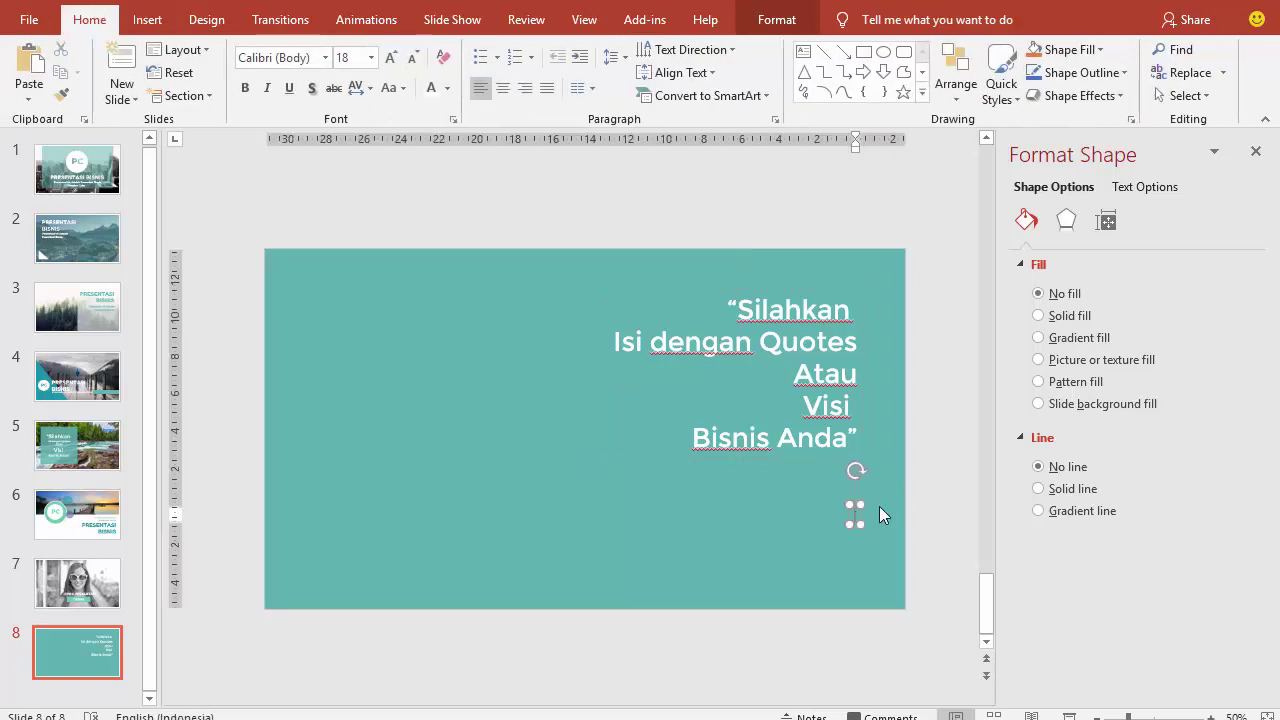
{"action": "type", "text": "Nama Anda"}
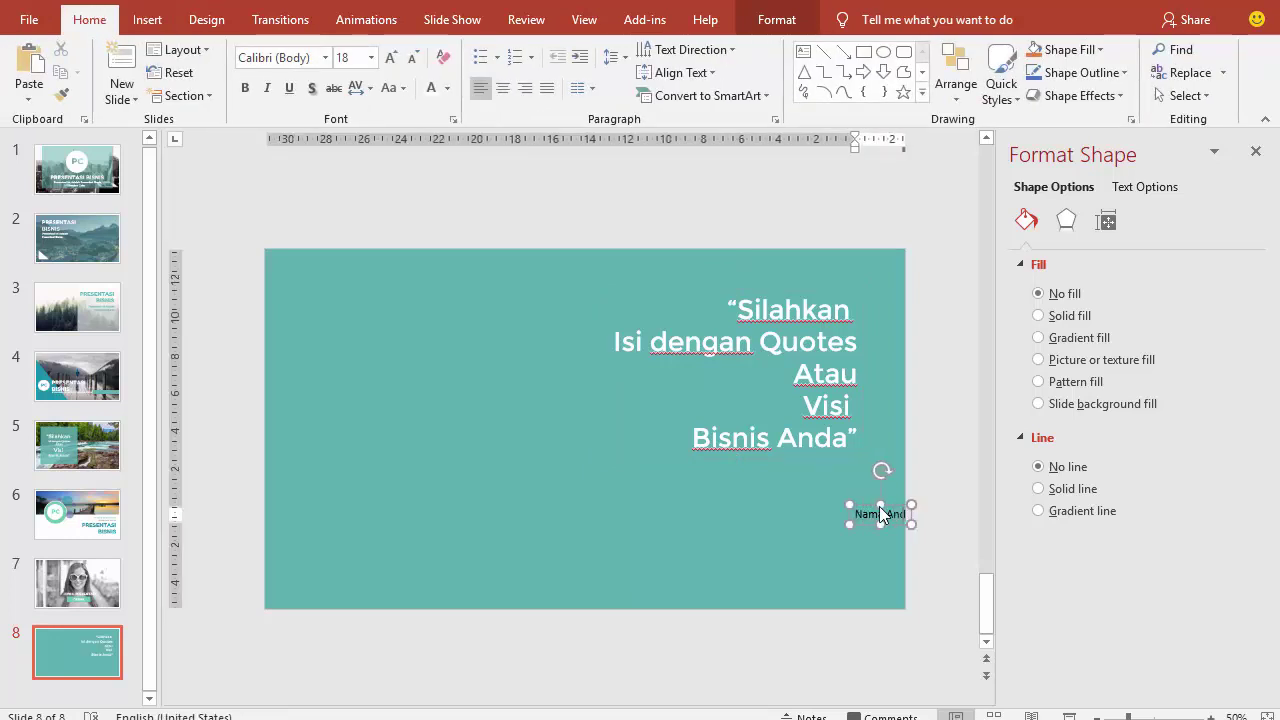
{"action": "mouse_move", "coordinate": [877, 511]}
{"action": "left_mouse_down"}
{"action": "mouse_move", "coordinate": [804, 463]}
{"action": "mouse_move", "coordinate": [808, 473]}
{"action": "left_mouse_up"}
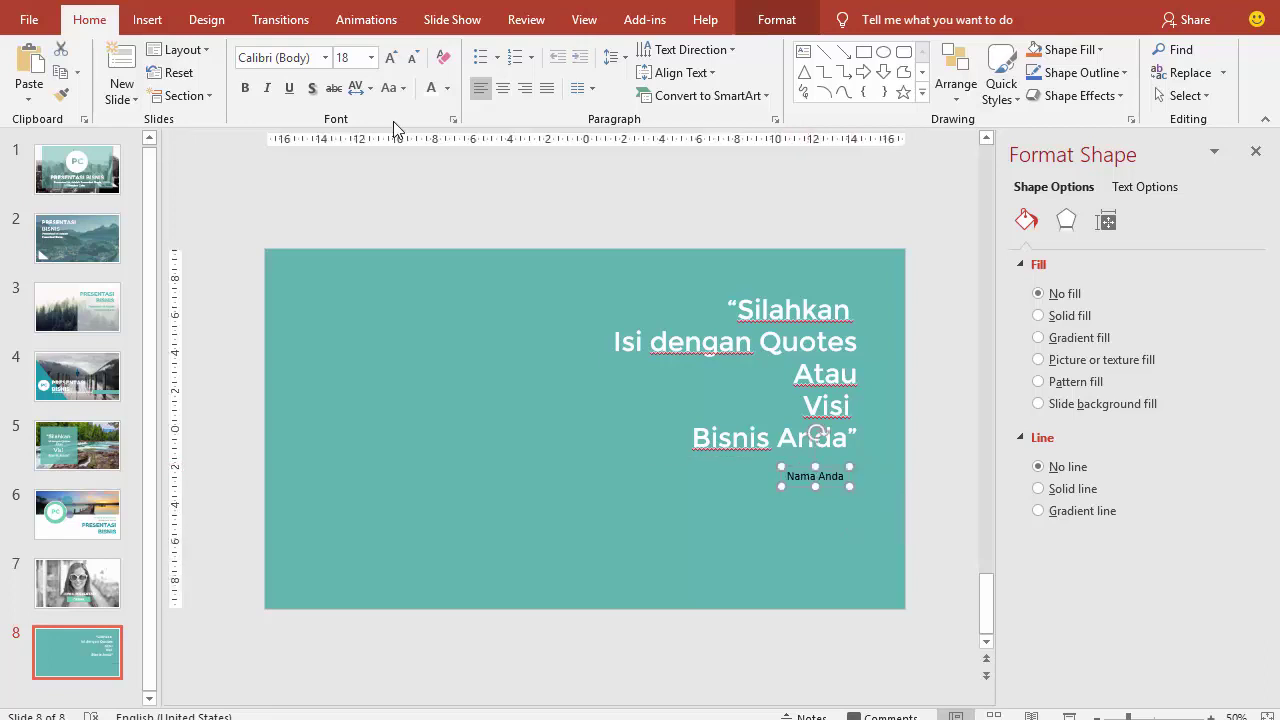
Format 'Nama Anda' as white italic Montserrat 24, aligned under the quote's right edge.
{"action": "left_click", "coordinate": [325, 57]}
{"action": "left_click", "coordinate": [290, 200]}
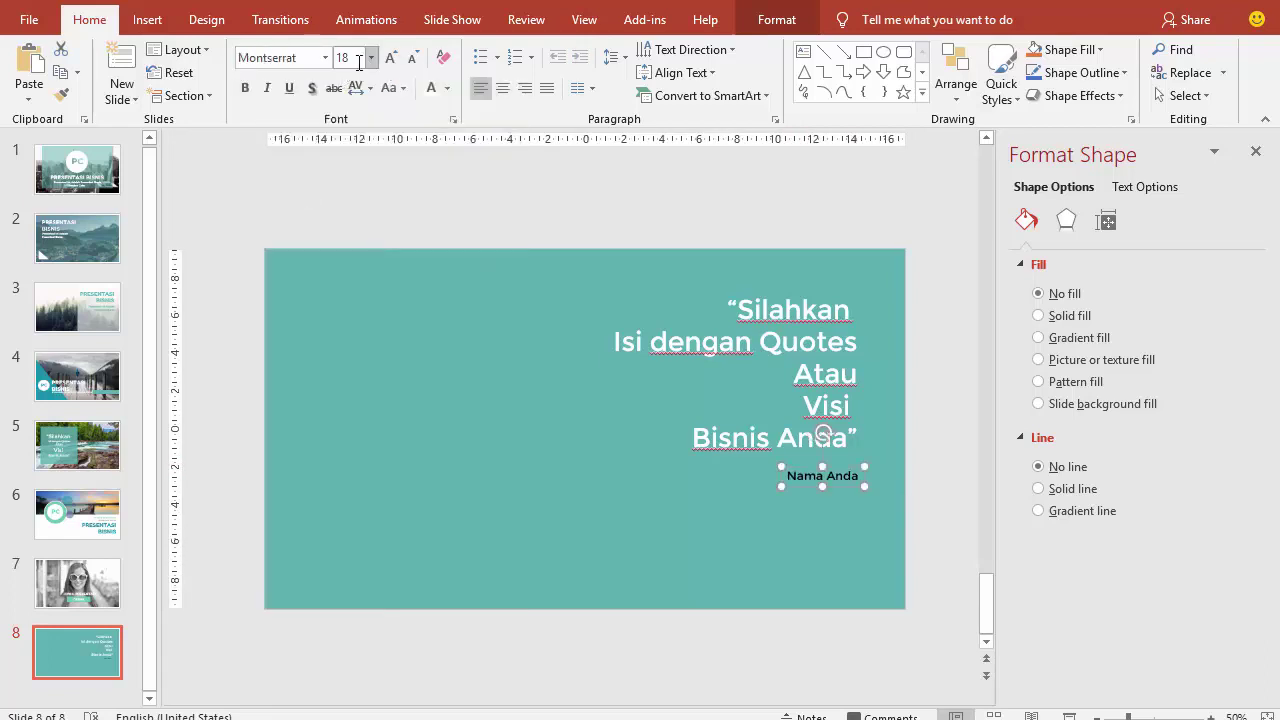
{"action": "left_click", "coordinate": [372, 58]}
{"action": "left_click", "coordinate": [356, 269]}
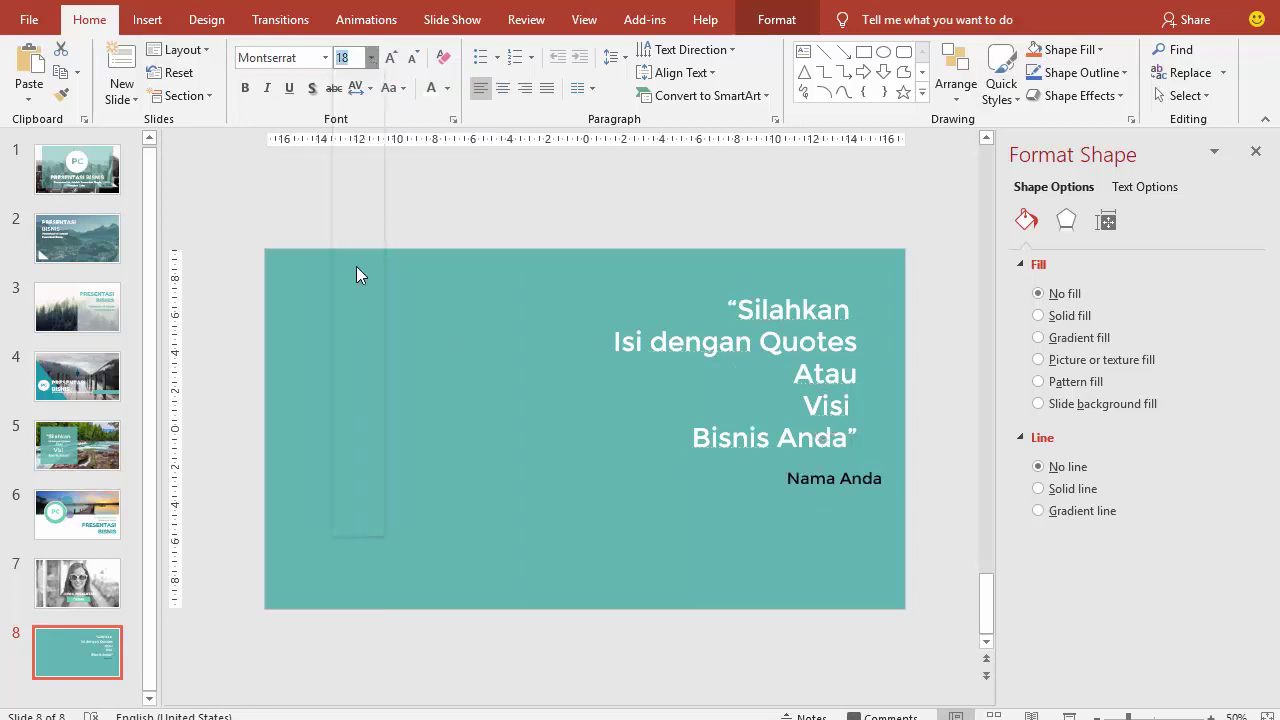
{"action": "left_click", "coordinate": [431, 88]}
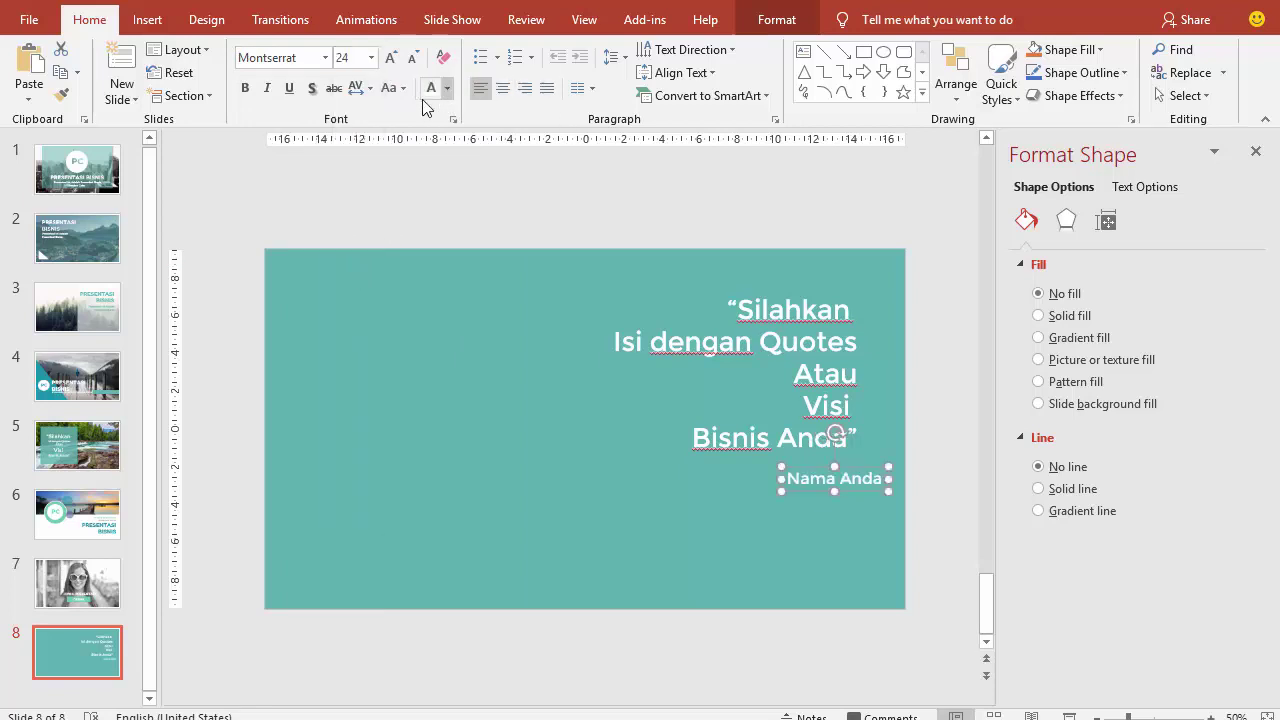
{"action": "left_click", "coordinate": [267, 88]}
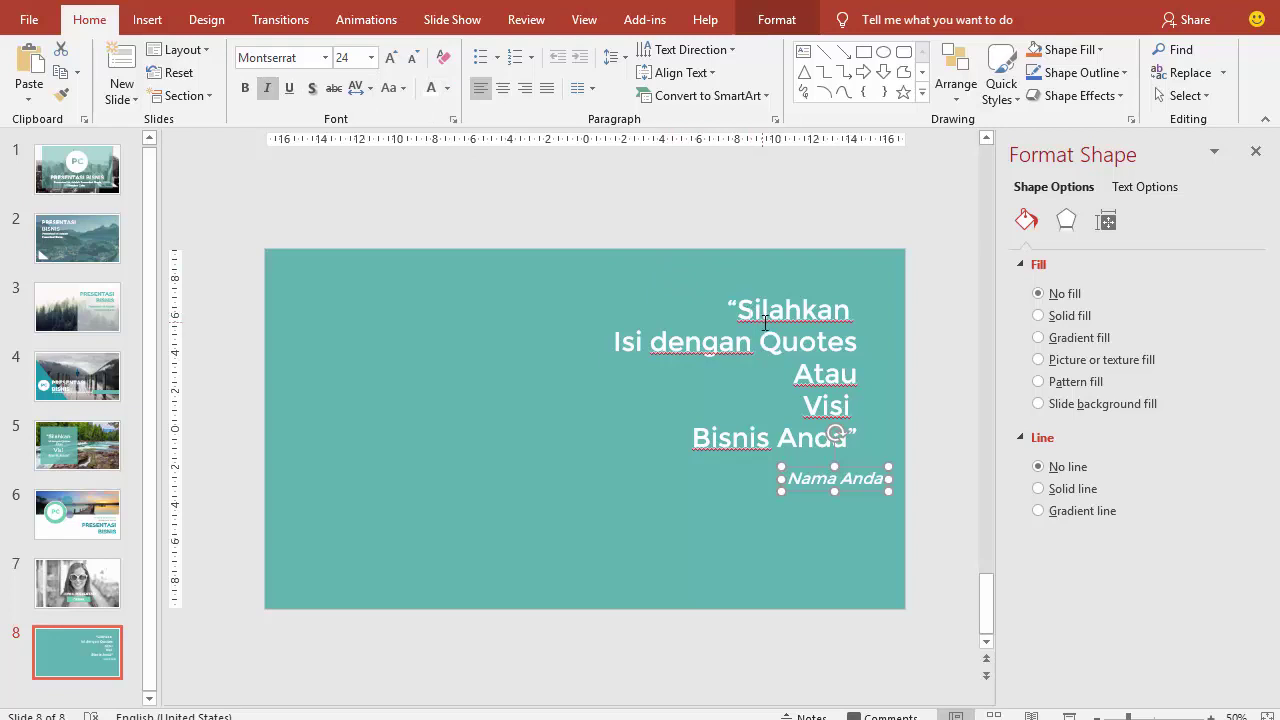
{"action": "left_click_drag", "start_coordinate": [858, 472], "coordinate": [822, 478]}
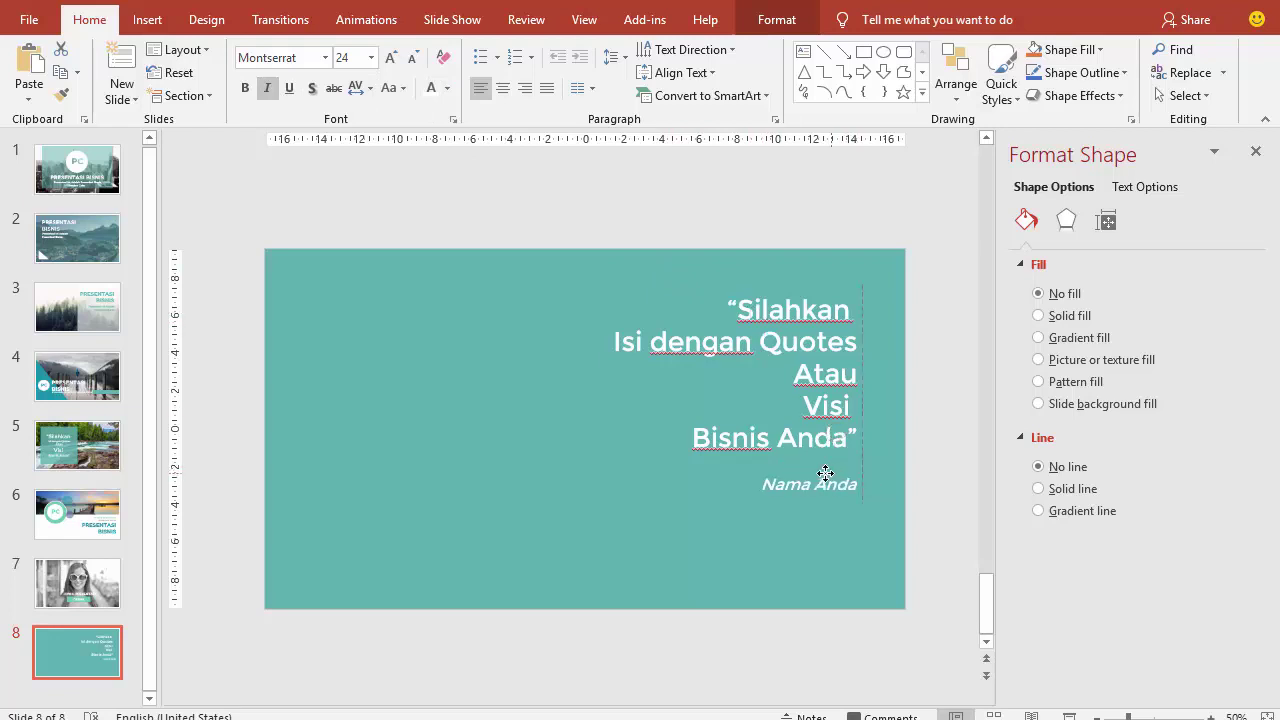
Copy the PC logo circle from slide 6 onto slide 8, enlarged at the left side.
{"action": "left_click", "coordinate": [100, 512]}
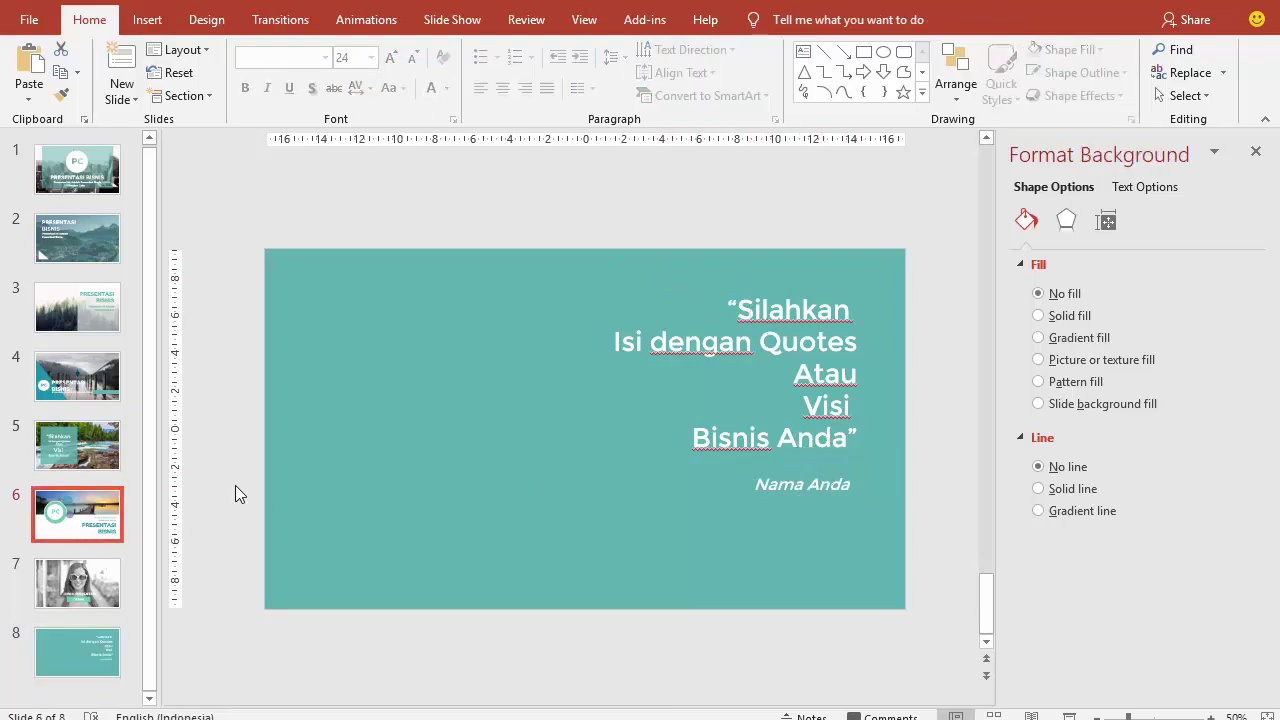
{"action": "left_click", "coordinate": [407, 418]}
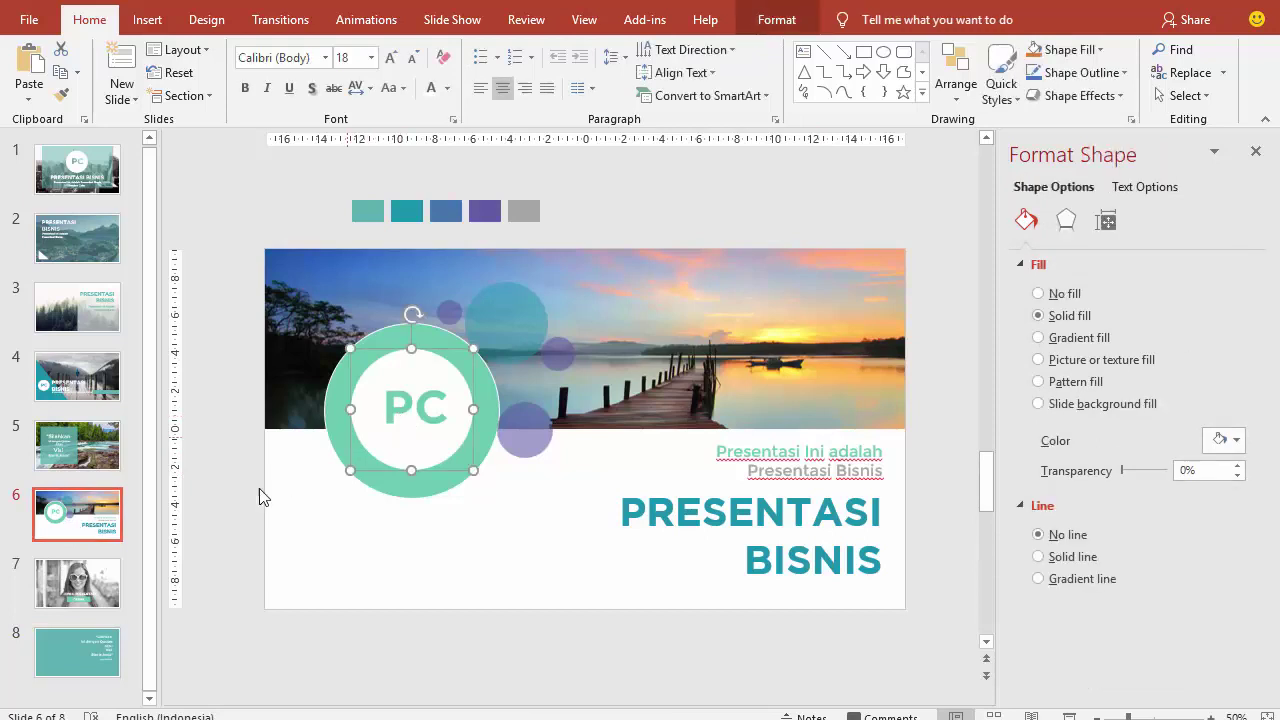
{"action": "left_click", "coordinate": [77, 652]}
{"action": "key", "text": "ctrl+v"}
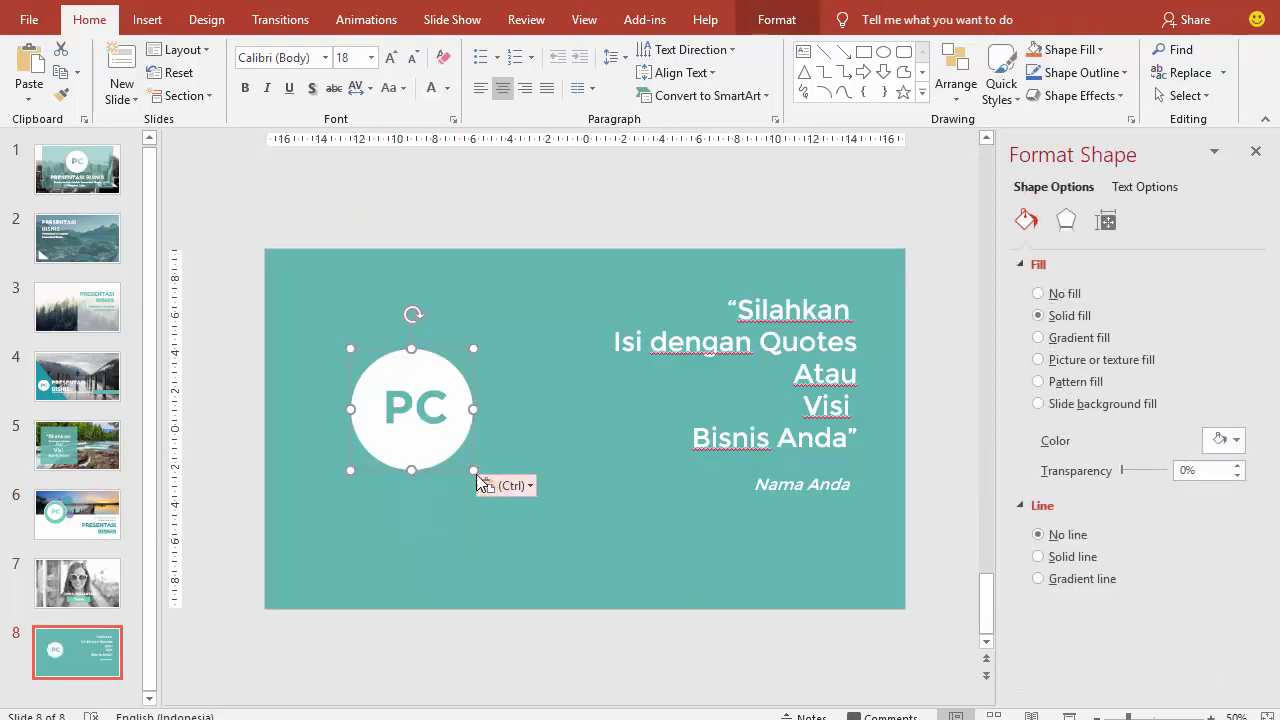
{"action": "left_click_drag", "start_coordinate": [473, 470], "coordinate": [534, 530]}
{"action": "left_click_drag", "start_coordinate": [477, 420], "coordinate": [454, 397]}
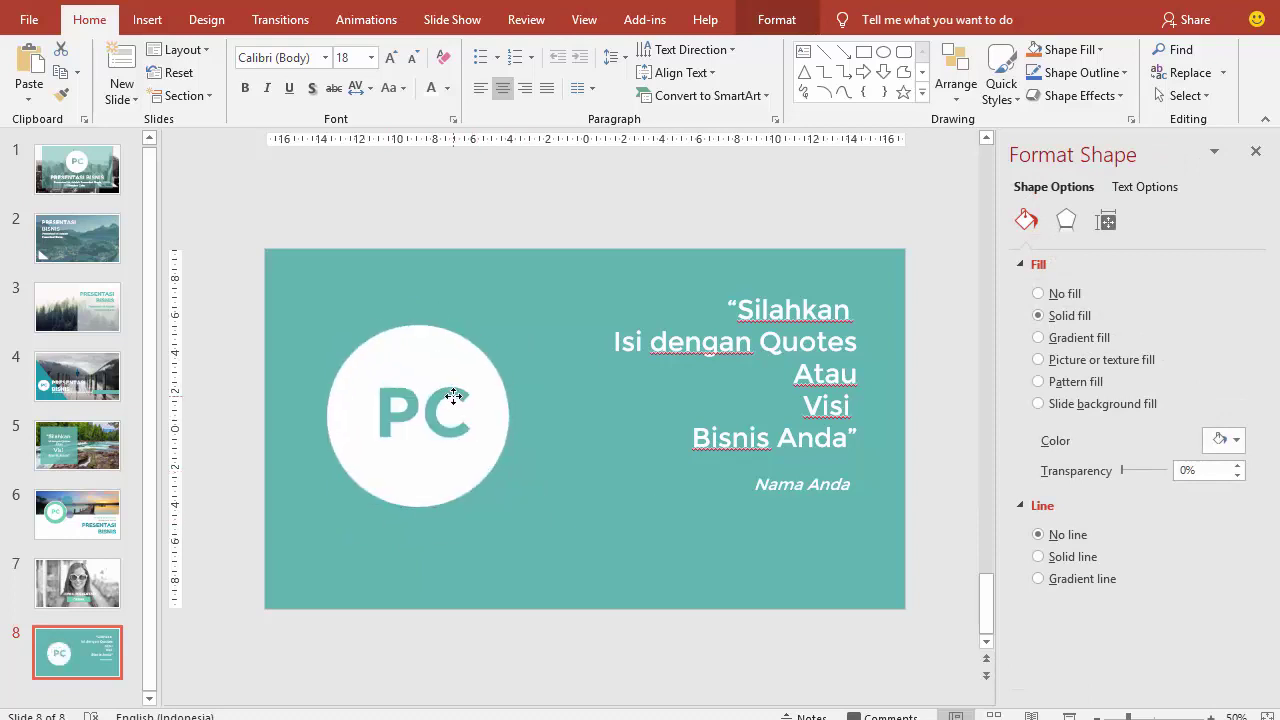
Give the PC circle an Offset Right outer shadow at 12 pt distance.
{"action": "left_click", "coordinate": [1066, 220]}
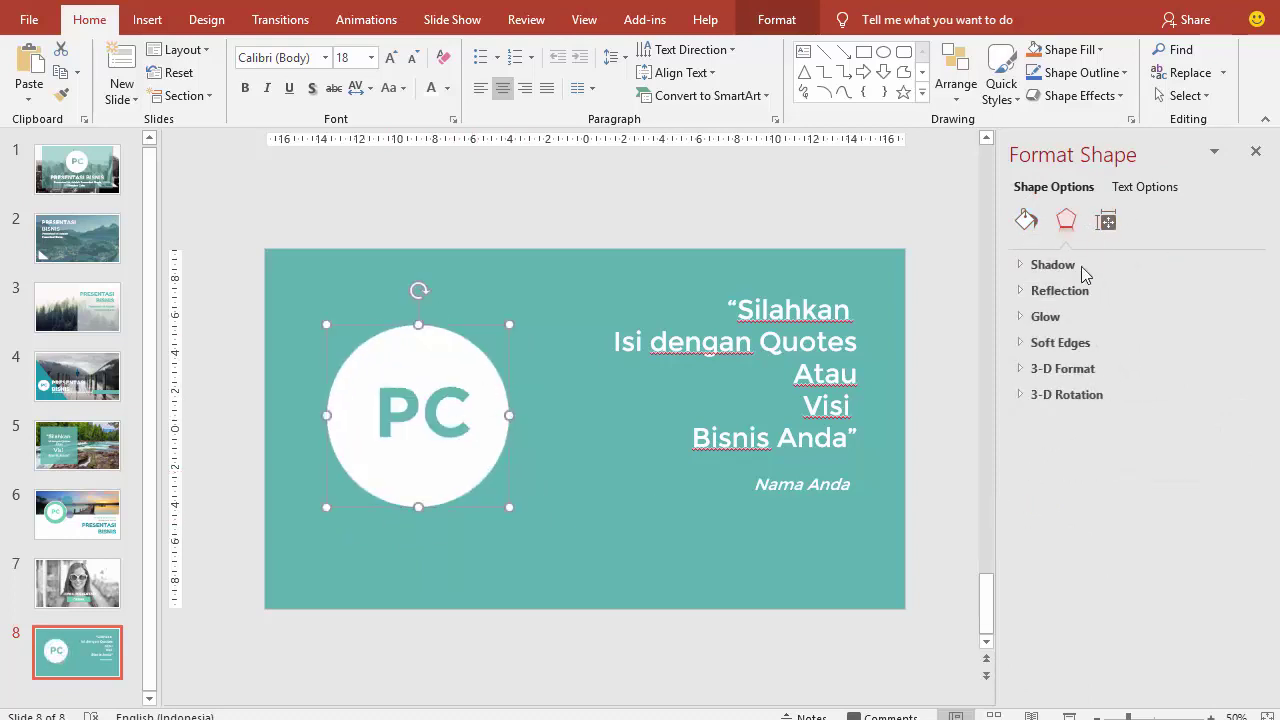
{"action": "left_click", "coordinate": [1082, 272]}
{"action": "left_click", "coordinate": [1221, 298]}
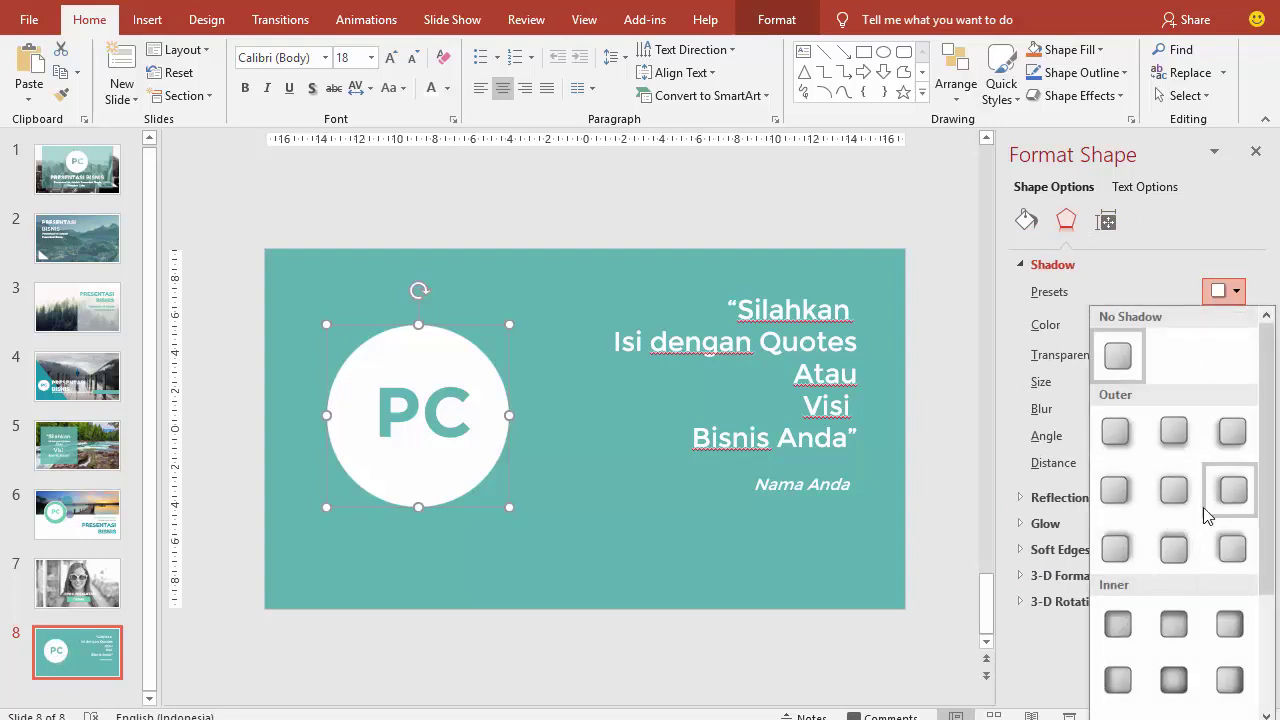
{"action": "left_click", "coordinate": [1131, 494]}
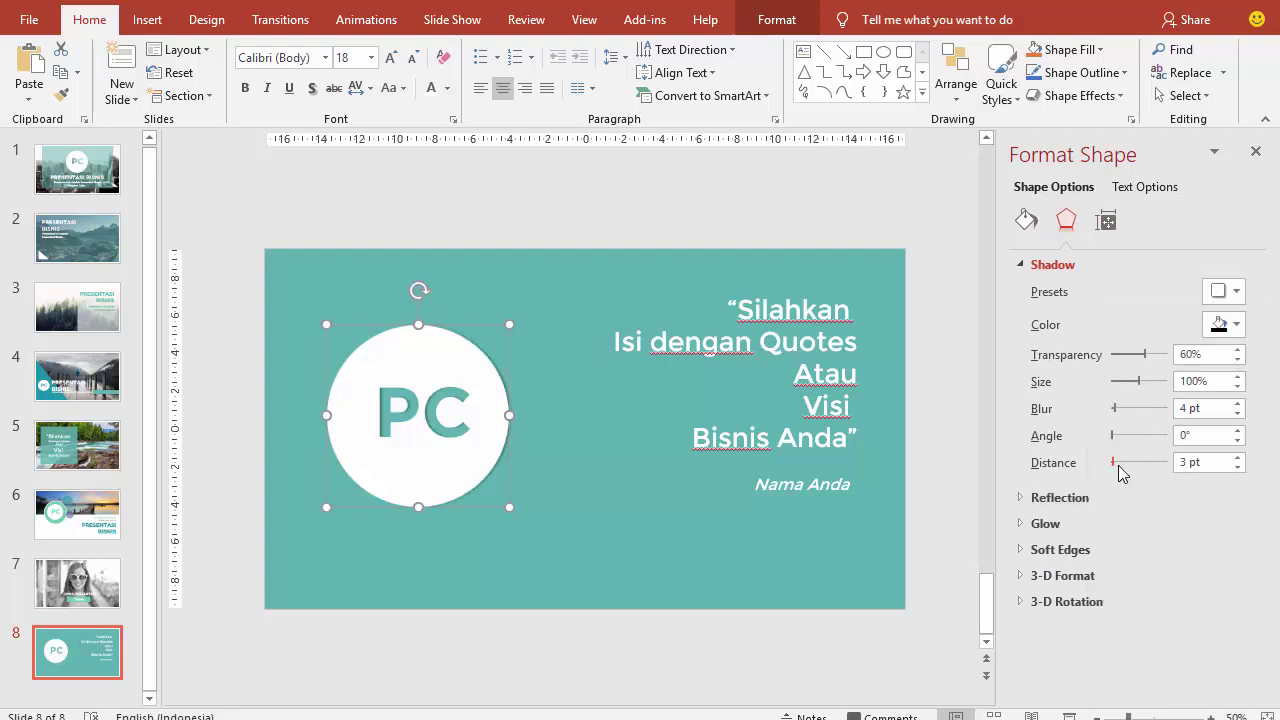
{"action": "left_click_drag", "start_coordinate": [1115, 463], "coordinate": [1117, 464]}
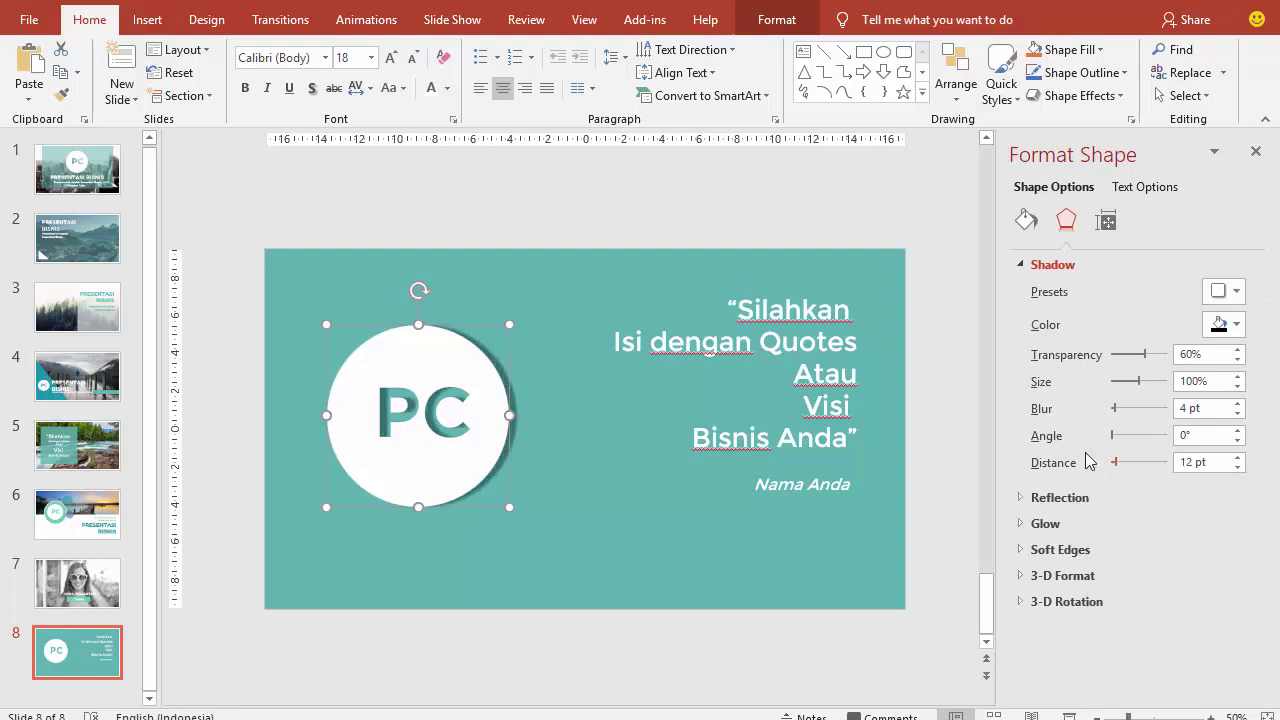
{"action": "left_click", "coordinate": [676, 215]}
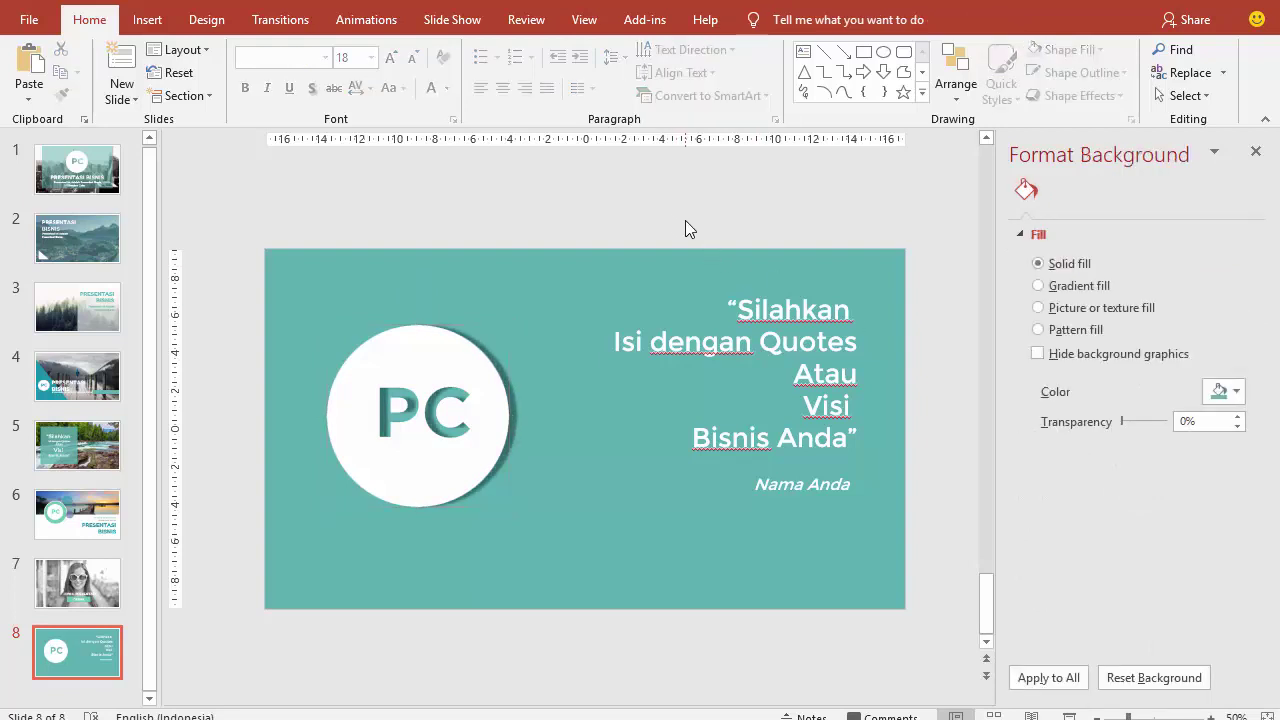
{"action": "left_click", "coordinate": [1069, 715]}
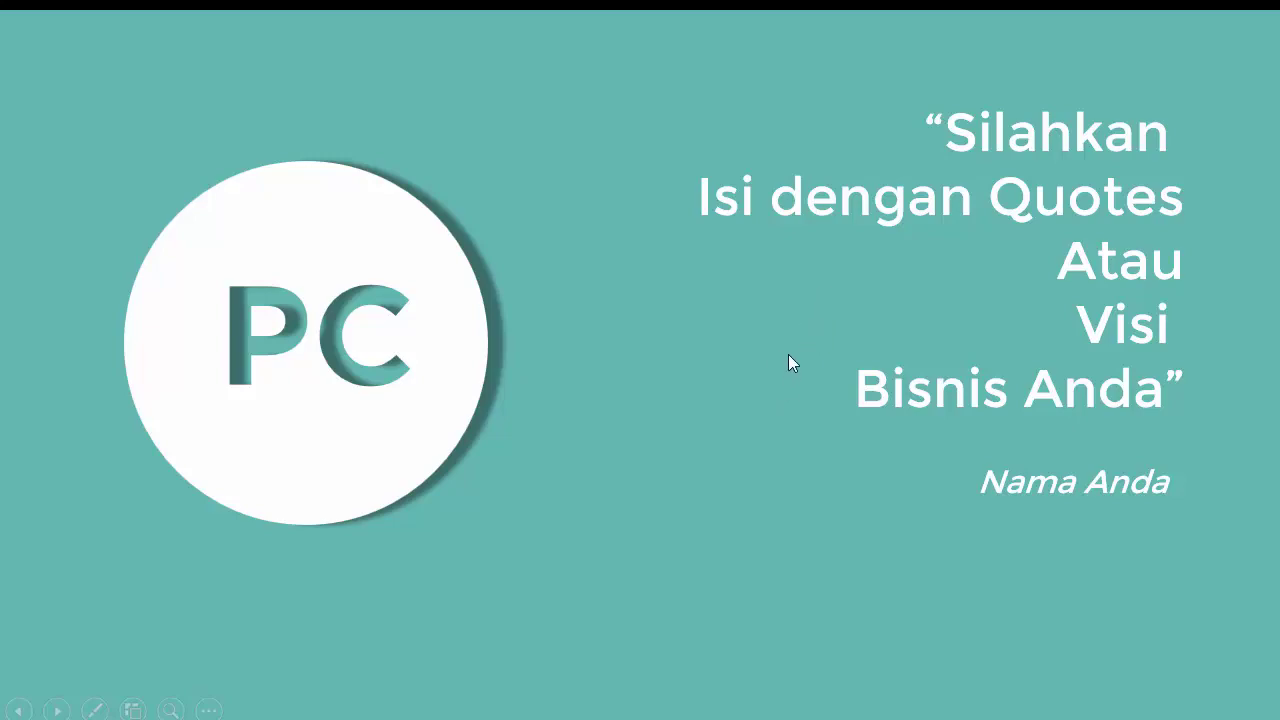
{"action": "key", "text": "Escape"}
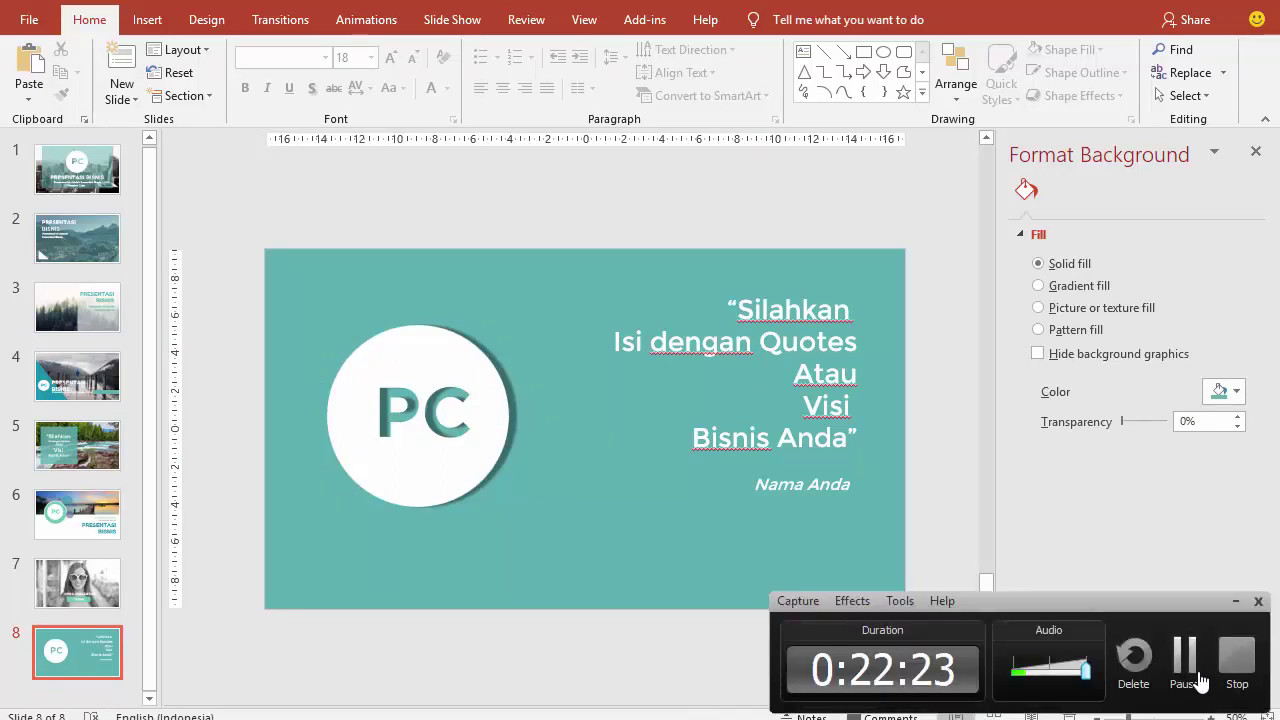
{"action": "left_click", "coordinate": [1200, 681]}
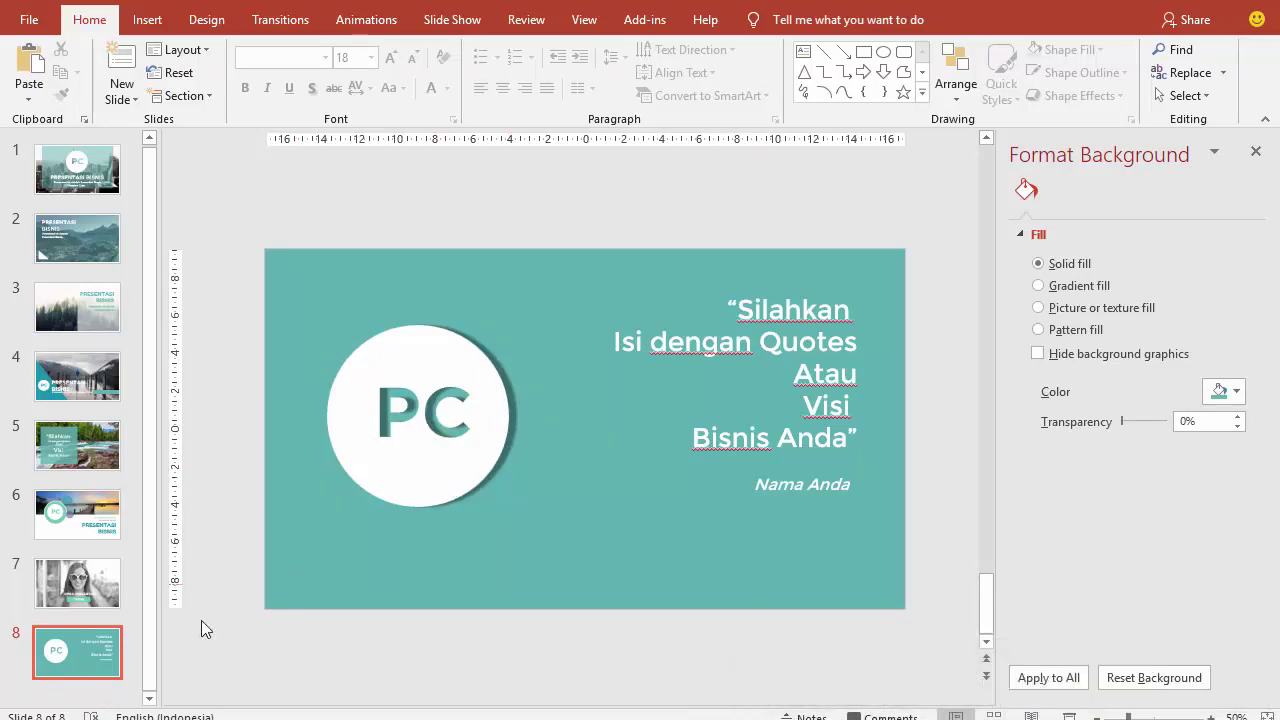
Add a new slide 9 after slide 8 and delete both placeholders.
{"action": "right_click", "coordinate": [108, 690]}
{"action": "left_click", "coordinate": [165, 651]}
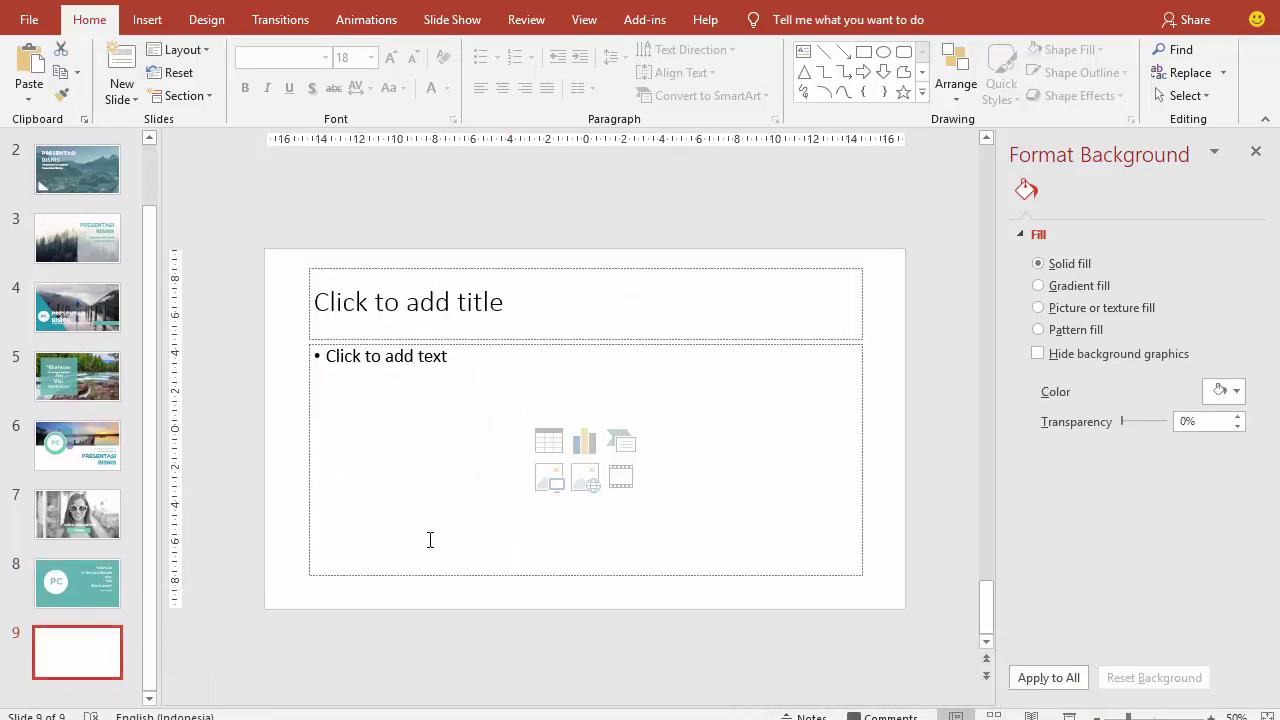
{"action": "left_click", "coordinate": [305, 412]}
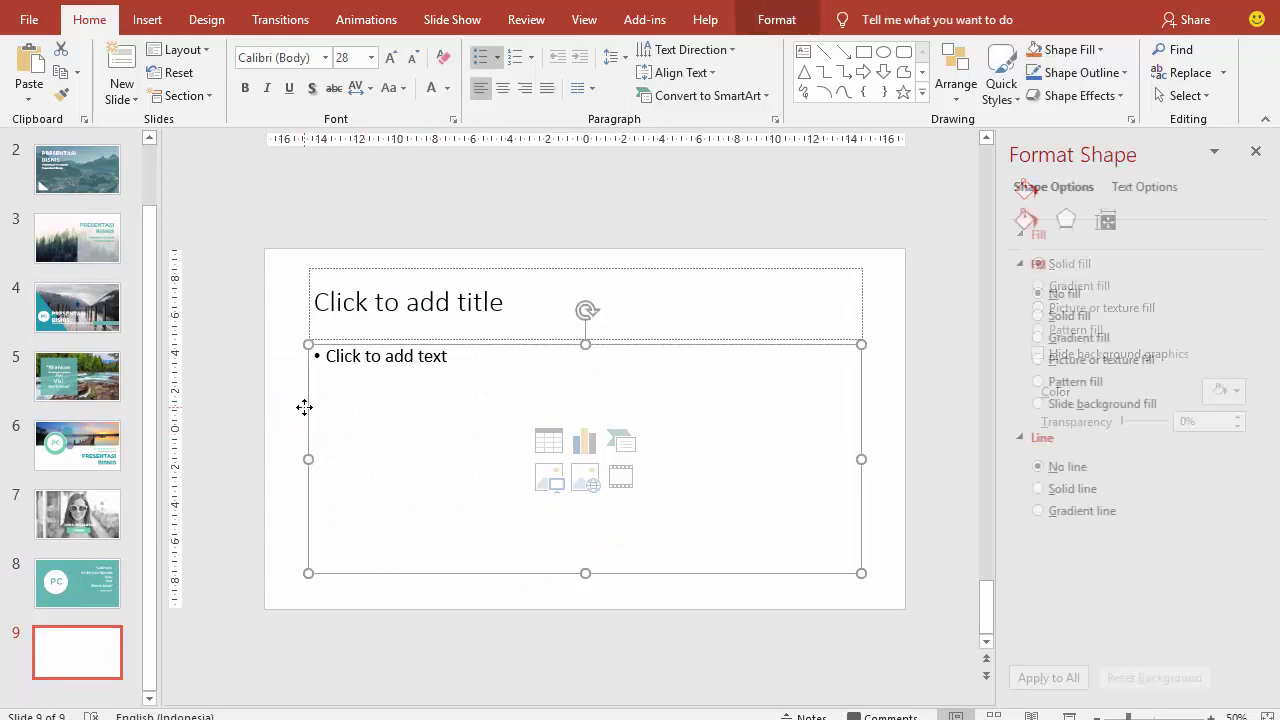
{"action": "key", "text": "Delete"}
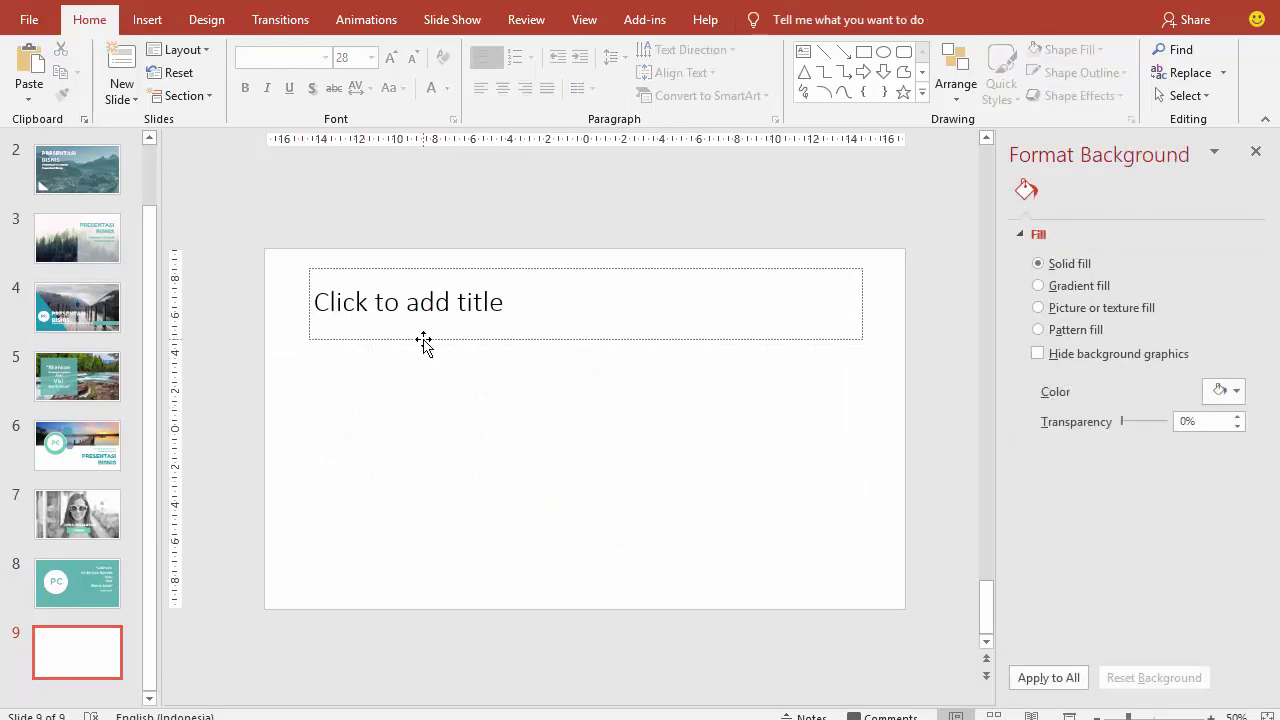
{"action": "left_click", "coordinate": [424, 339]}
{"action": "key", "text": "Delete"}
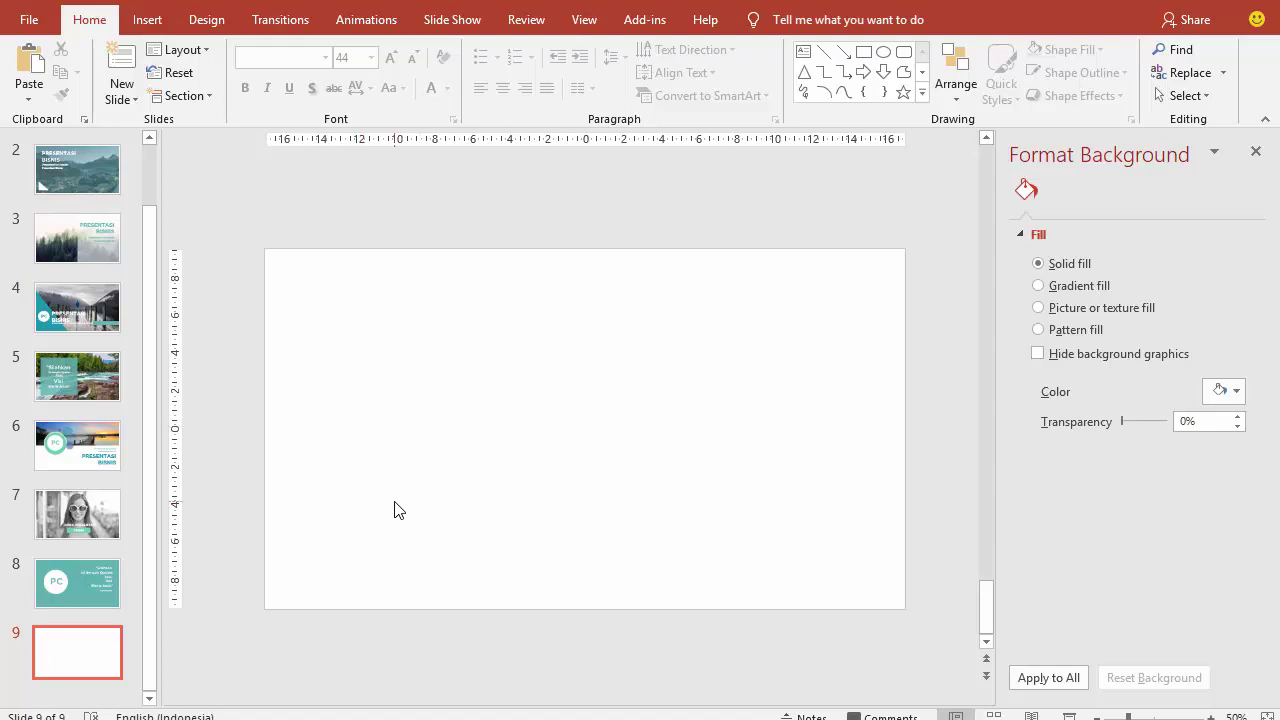
Draw a wide rectangle near the top and skew its right end with Edit Points.
{"action": "left_click", "coordinate": [147, 20]}
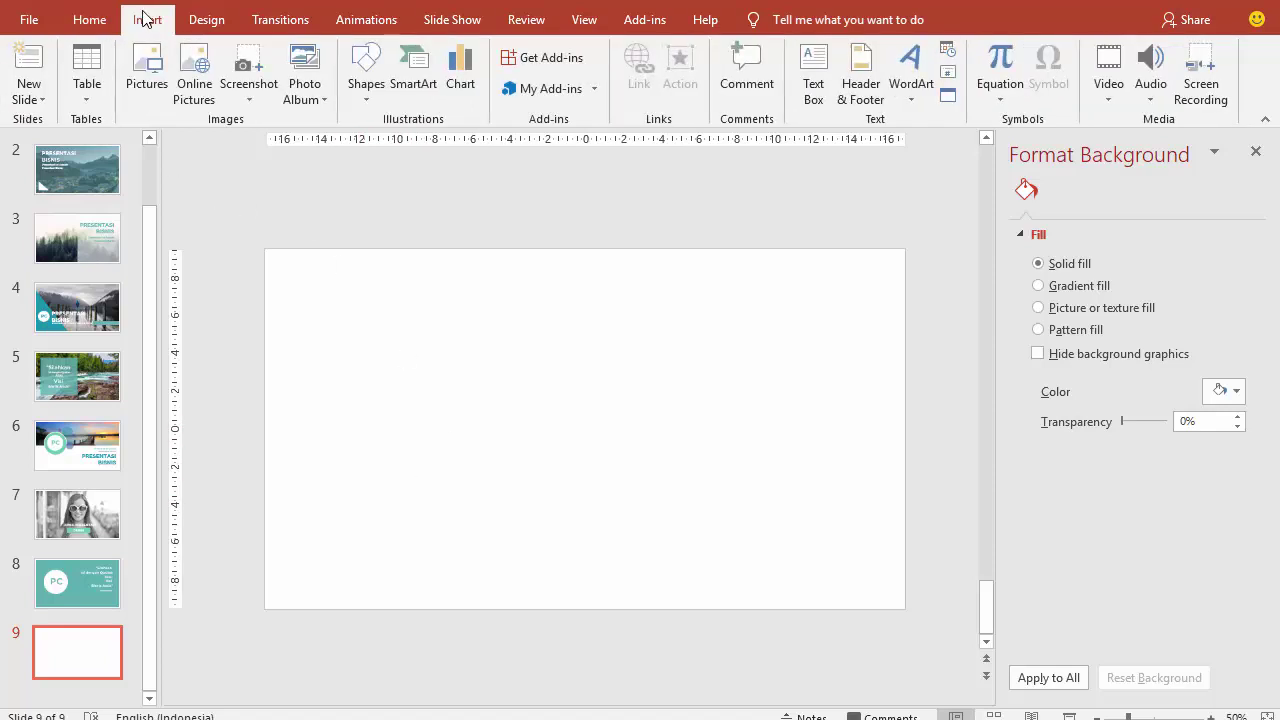
{"action": "left_click", "coordinate": [372, 80]}
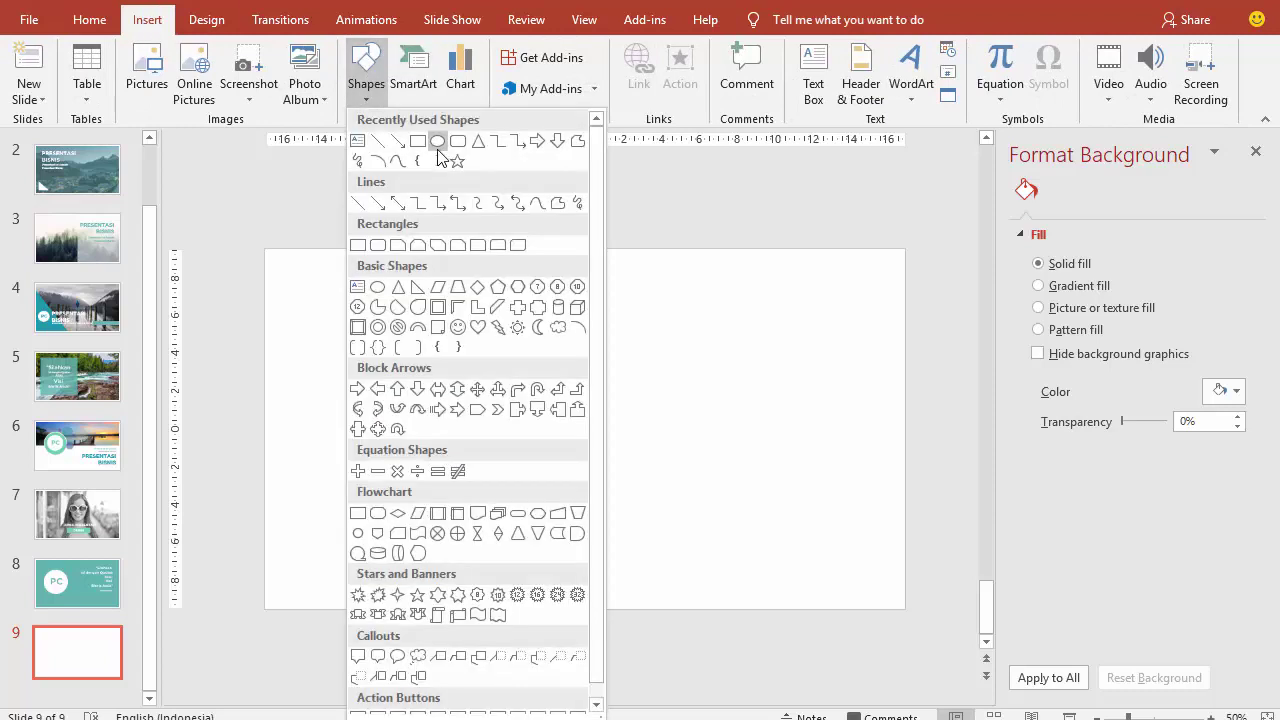
{"action": "left_click", "coordinate": [420, 148]}
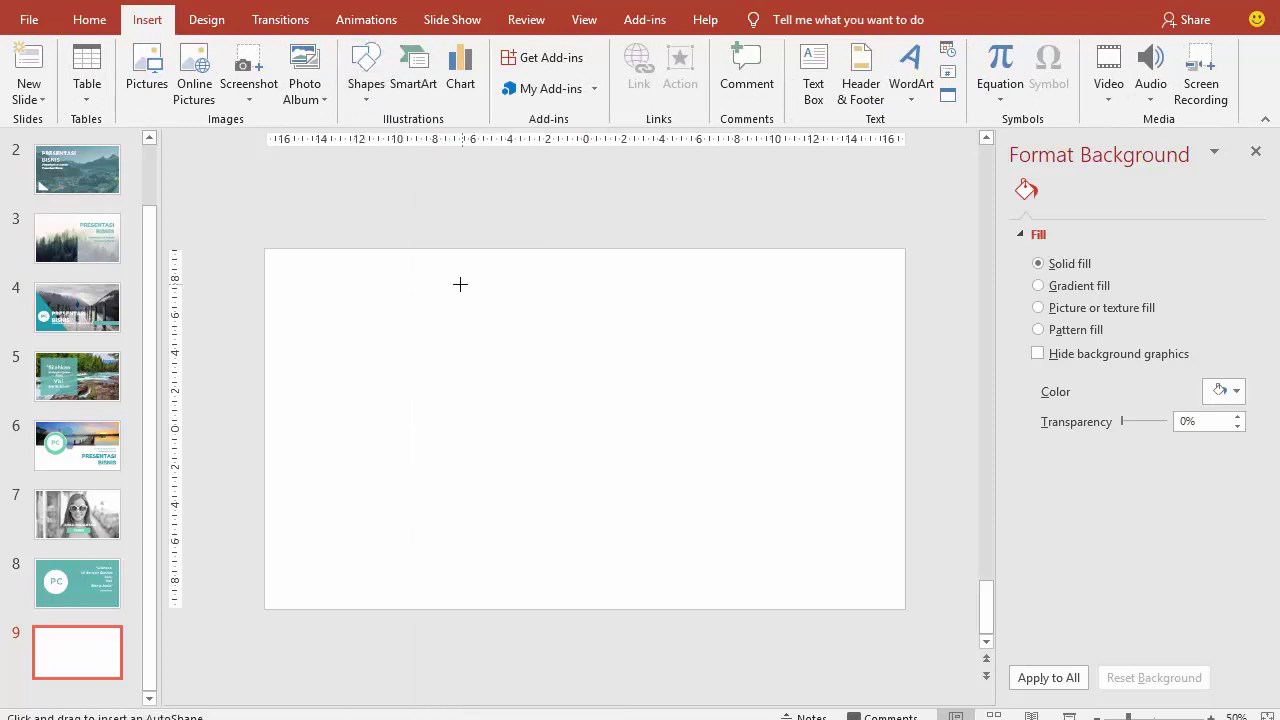
{"action": "left_click_drag", "start_coordinate": [408, 298], "coordinate": [699, 342]}
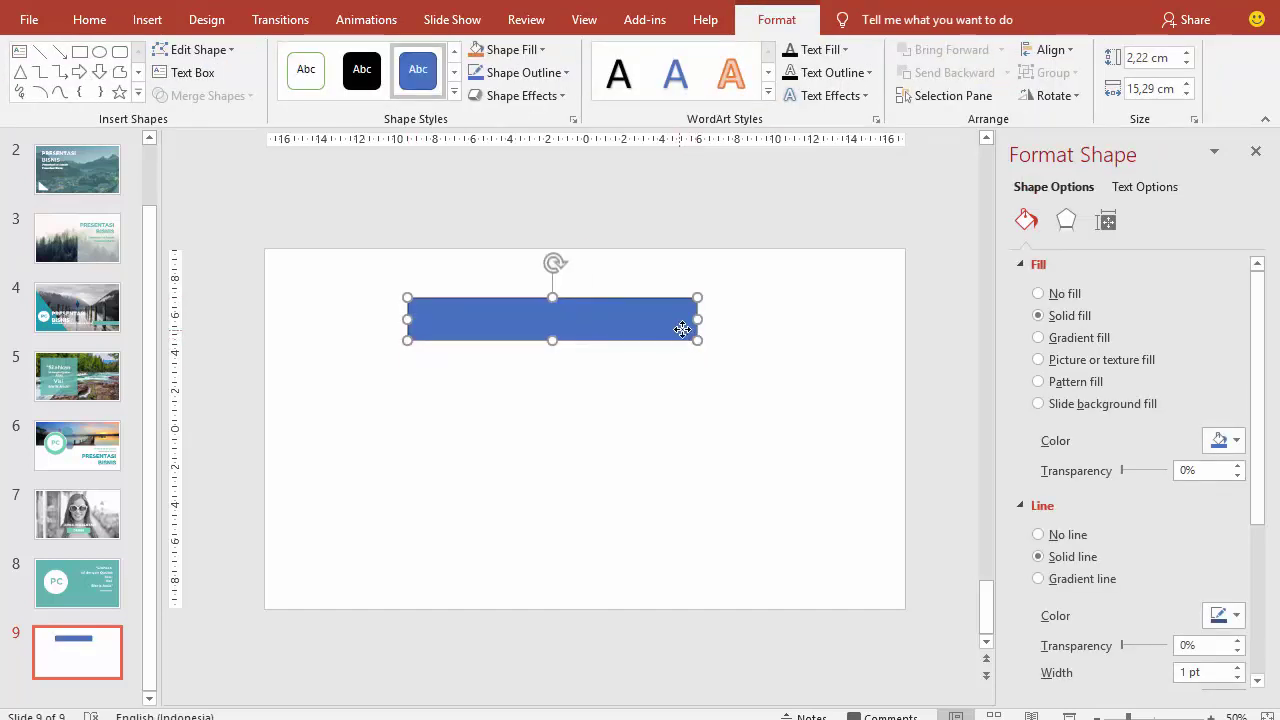
{"action": "right_click", "coordinate": [687, 325]}
{"action": "left_click", "coordinate": [712, 437]}
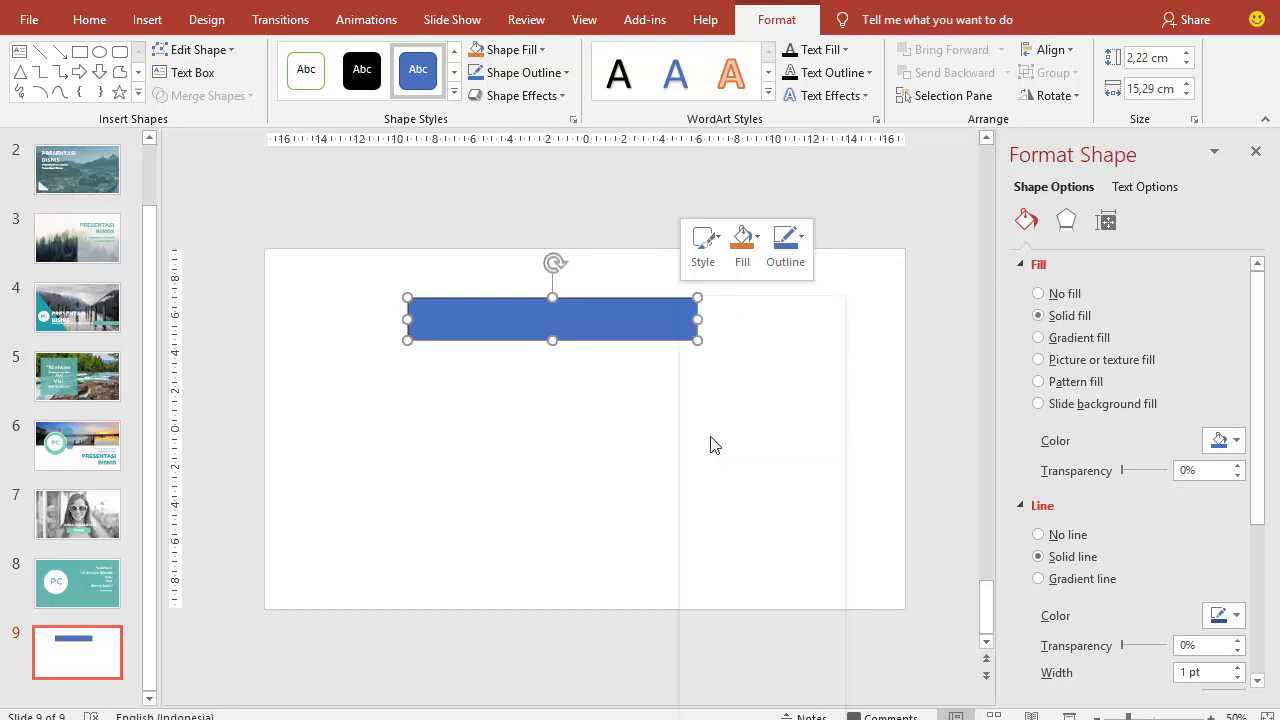
{"action": "left_click", "coordinate": [695, 341]}
{"action": "left_click_drag", "start_coordinate": [695, 342], "coordinate": [698, 292]}
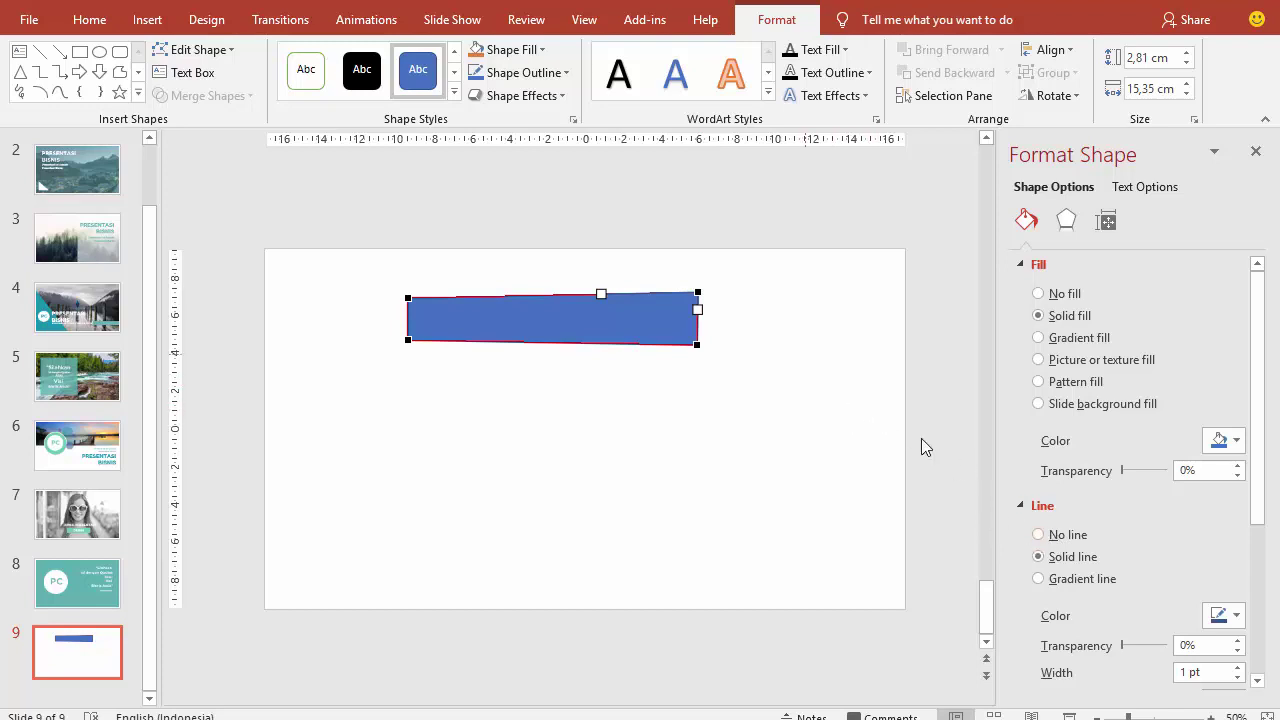
Remove the bar's outline and fill it with the recent teal.
{"action": "left_click", "coordinate": [1038, 533]}
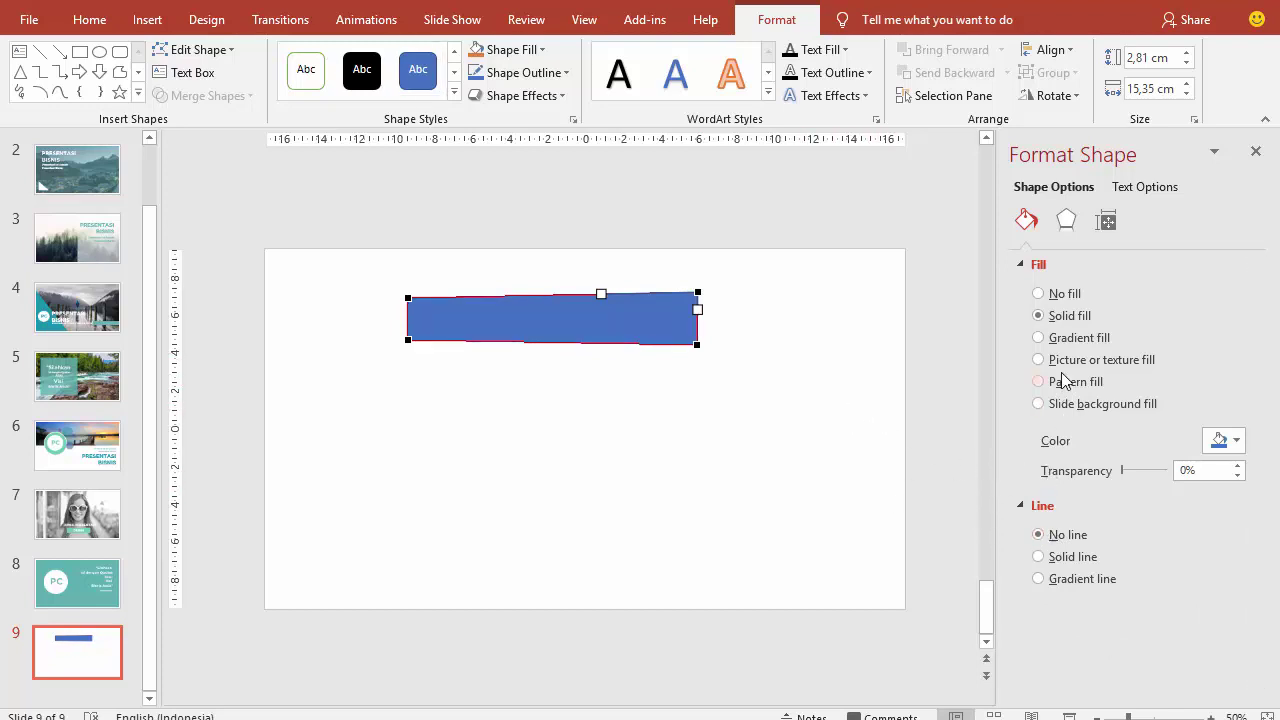
{"action": "left_click", "coordinate": [1224, 440]}
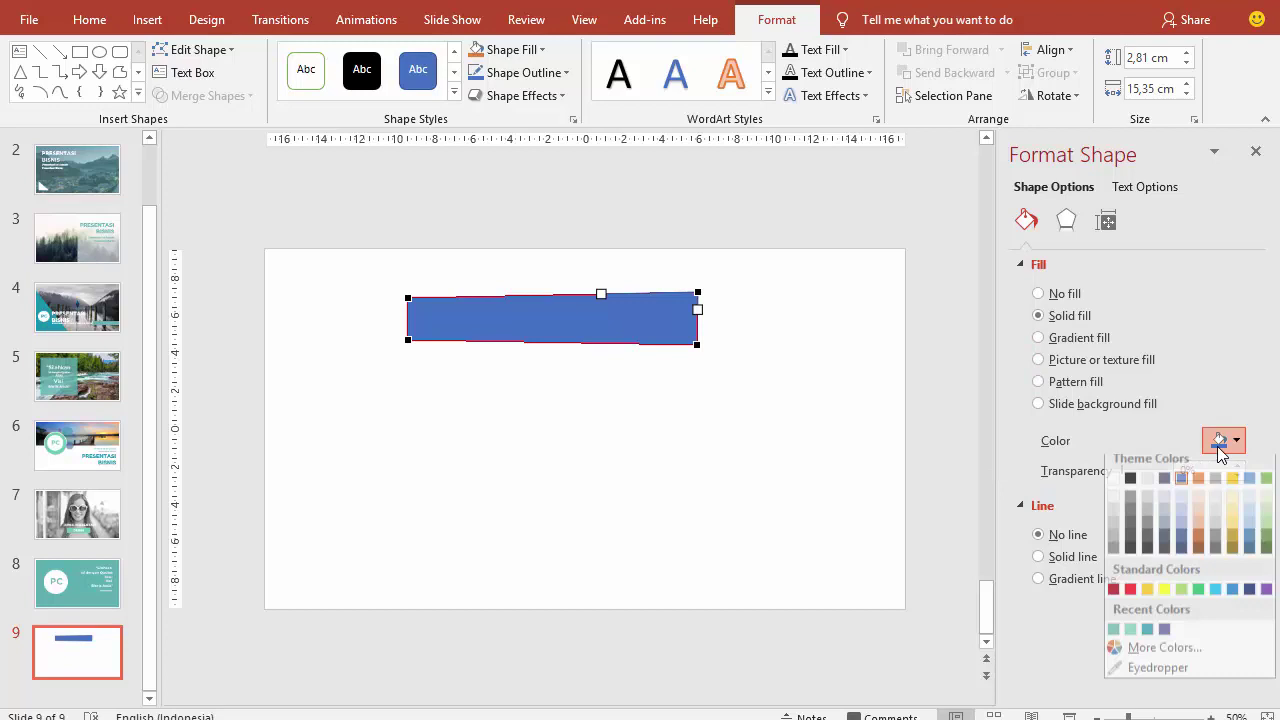
{"action": "left_click", "coordinate": [1147, 638]}
{"action": "left_click", "coordinate": [752, 392]}
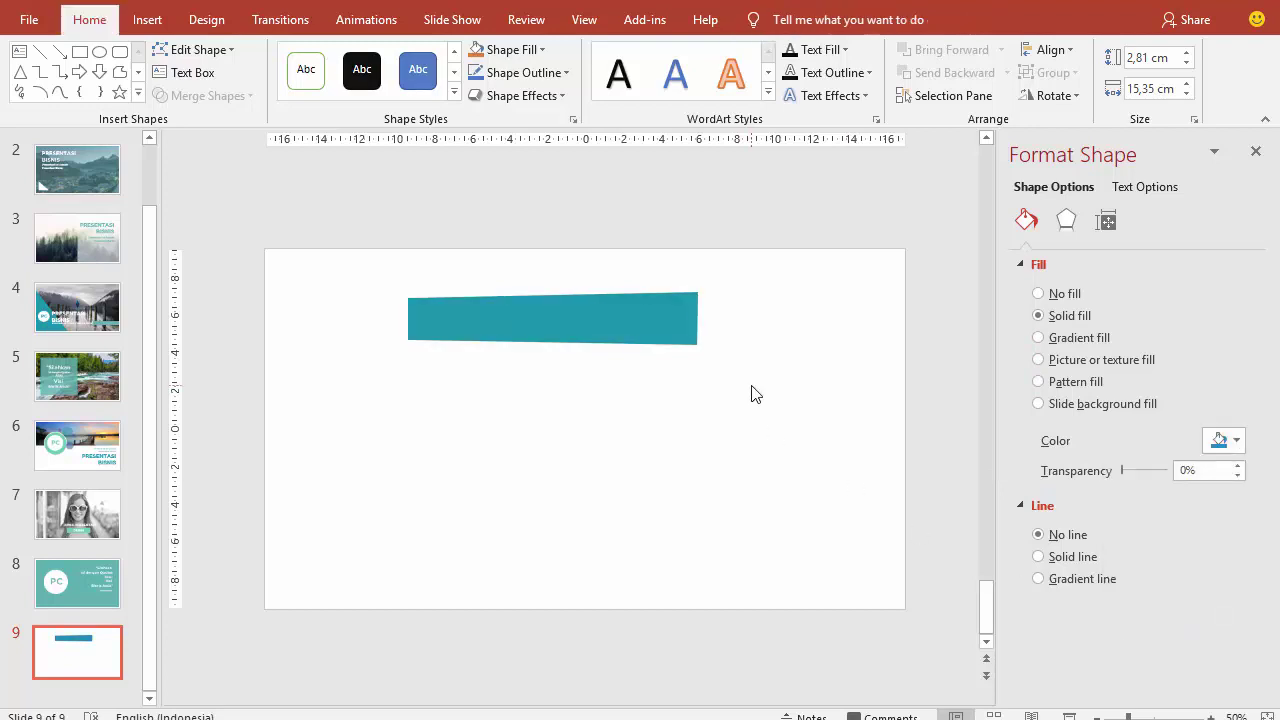
{"action": "left_click", "coordinate": [684, 313]}
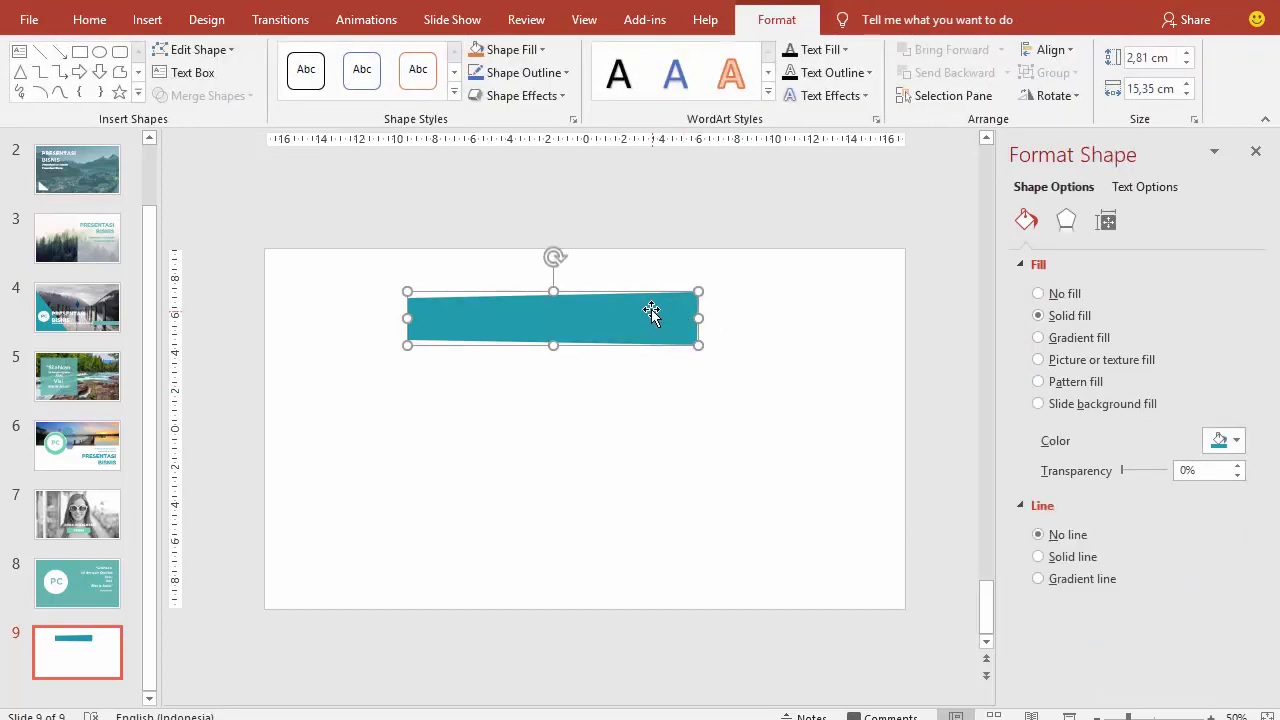
Duplicate the teal bar as a slanted band below it, sent behind the top bar.
{"action": "left_click_drag", "start_coordinate": [649, 311], "coordinate": [644, 365]}
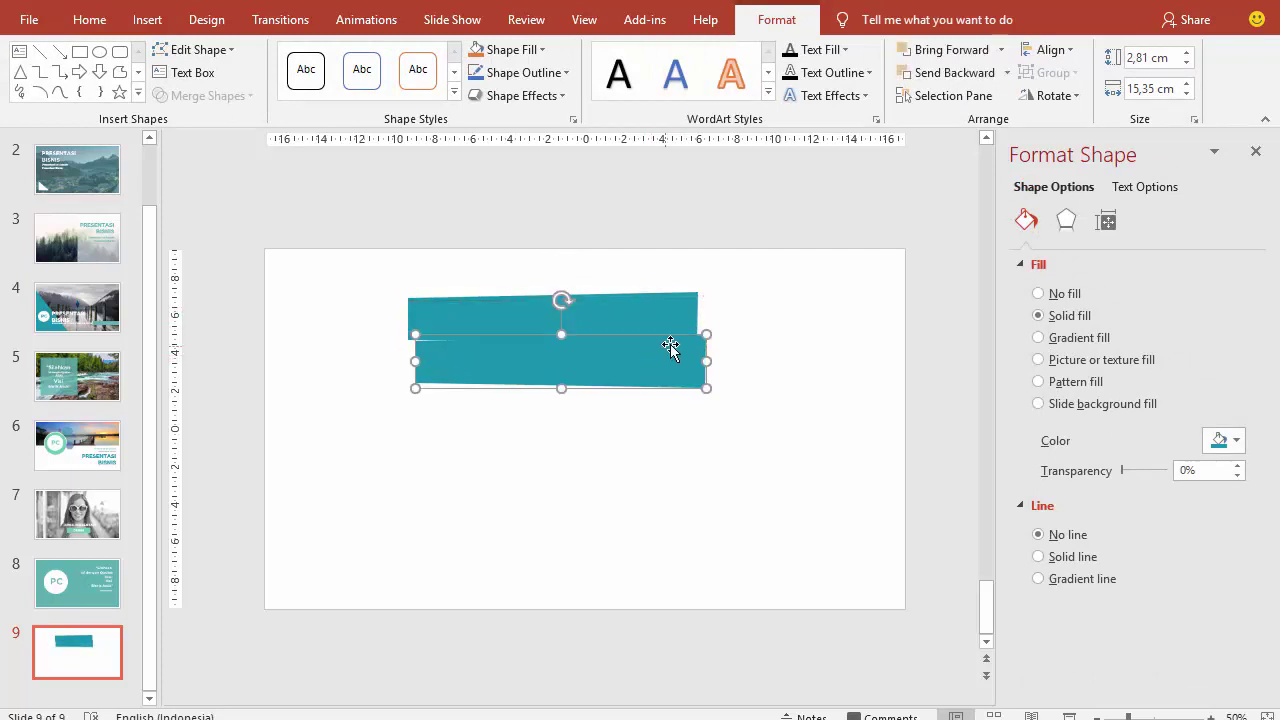
{"action": "left_click_drag", "start_coordinate": [566, 294], "coordinate": [543, 298]}
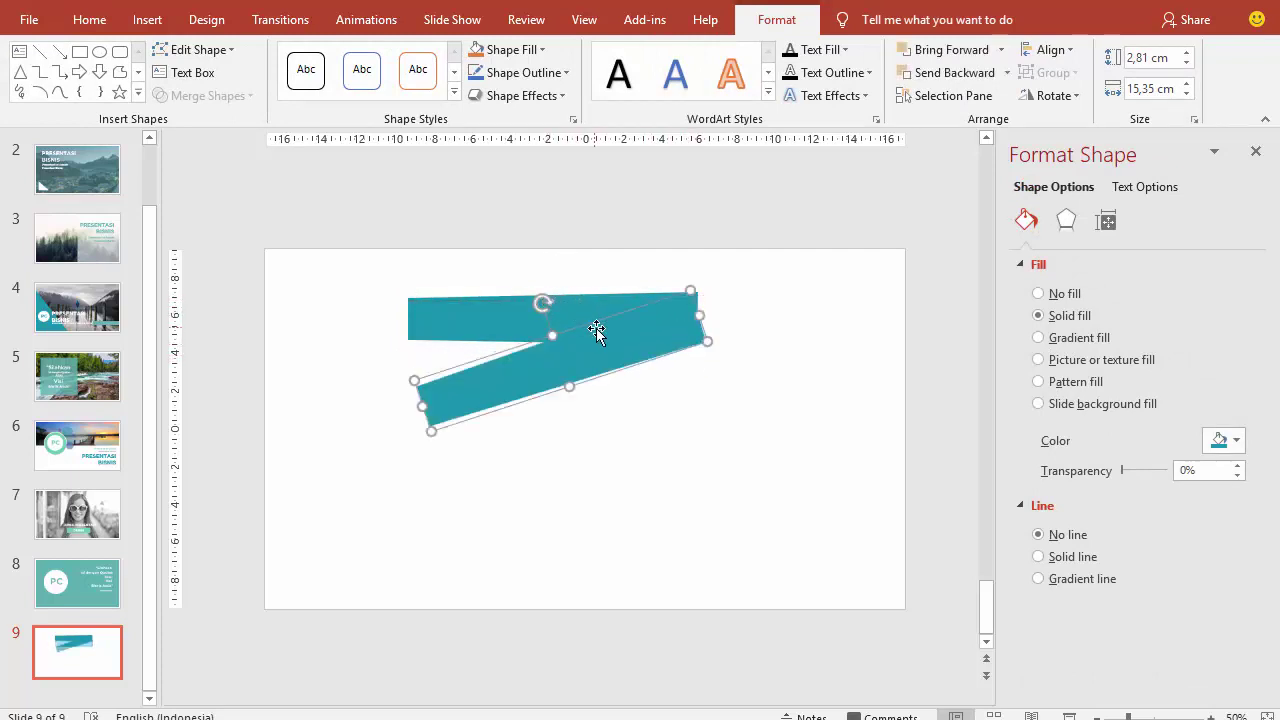
{"action": "left_click_drag", "start_coordinate": [627, 350], "coordinate": [614, 375]}
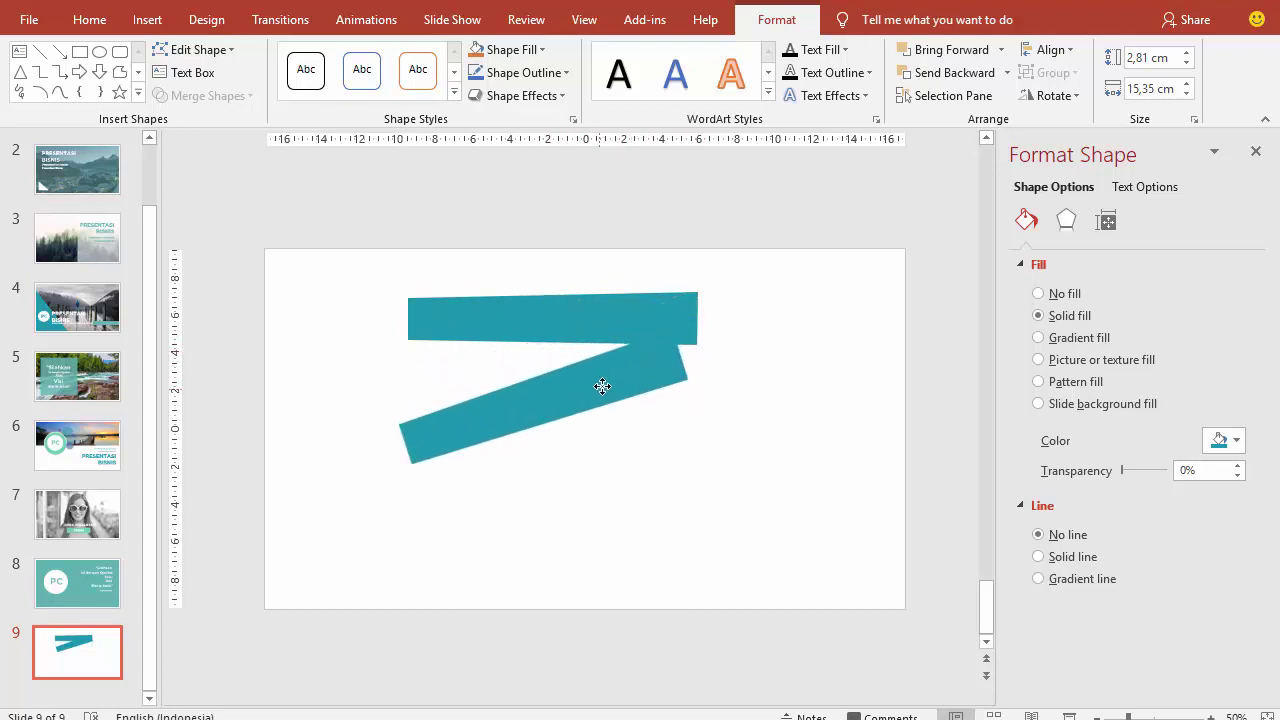
{"action": "right_click", "coordinate": [614, 375]}
{"action": "left_click", "coordinate": [700, 193]}
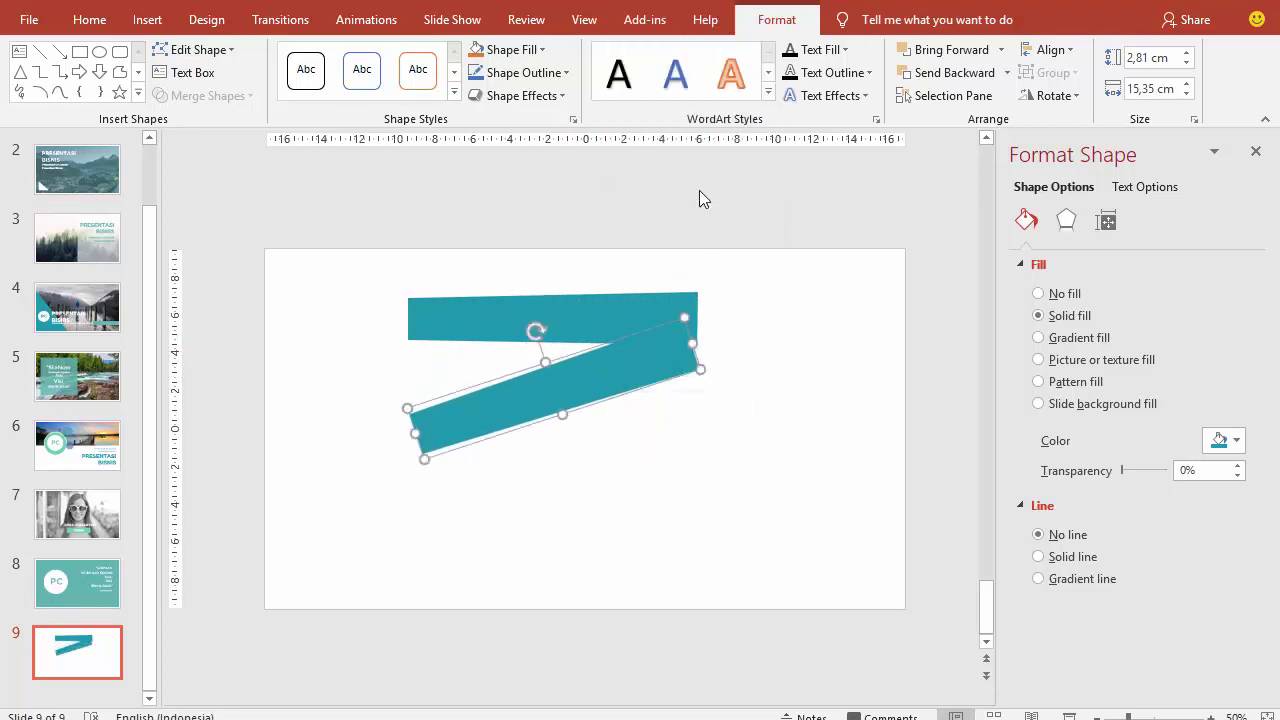
Give the top teal bar an outer diagonal shadow.
{"action": "left_click", "coordinate": [660, 301]}
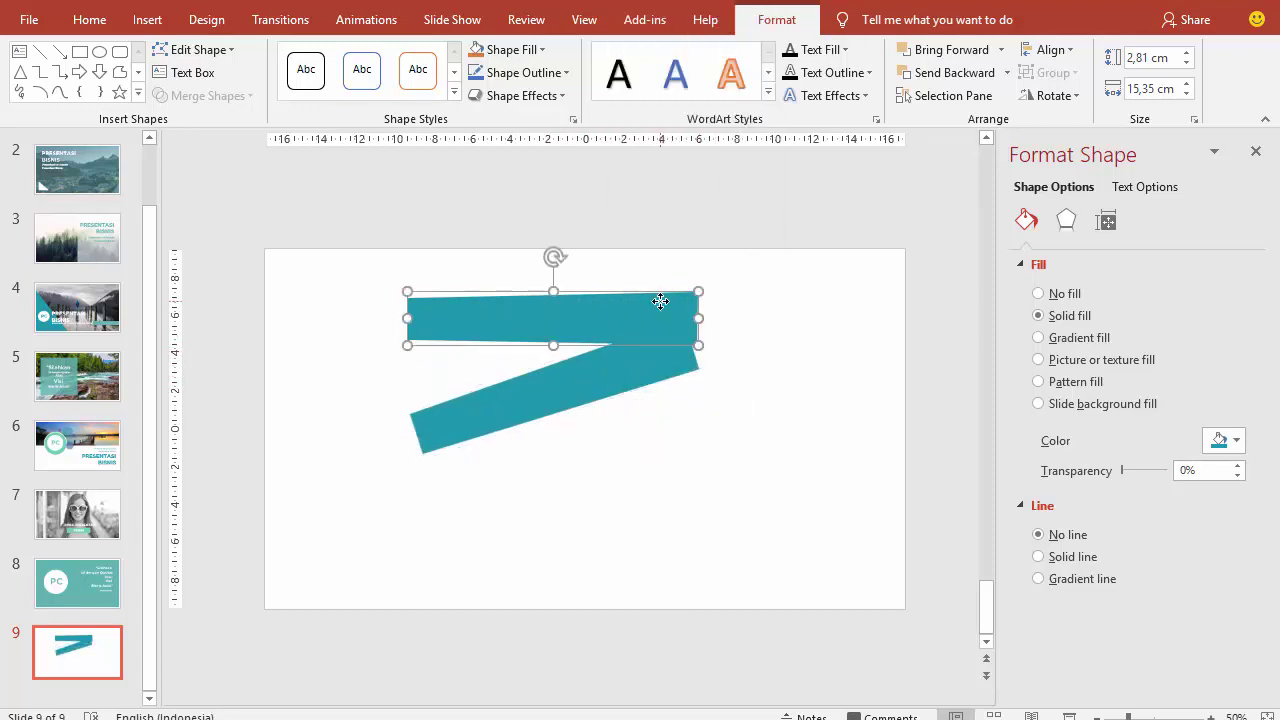
{"action": "left_click", "coordinate": [1066, 220]}
{"action": "left_click", "coordinate": [1217, 291]}
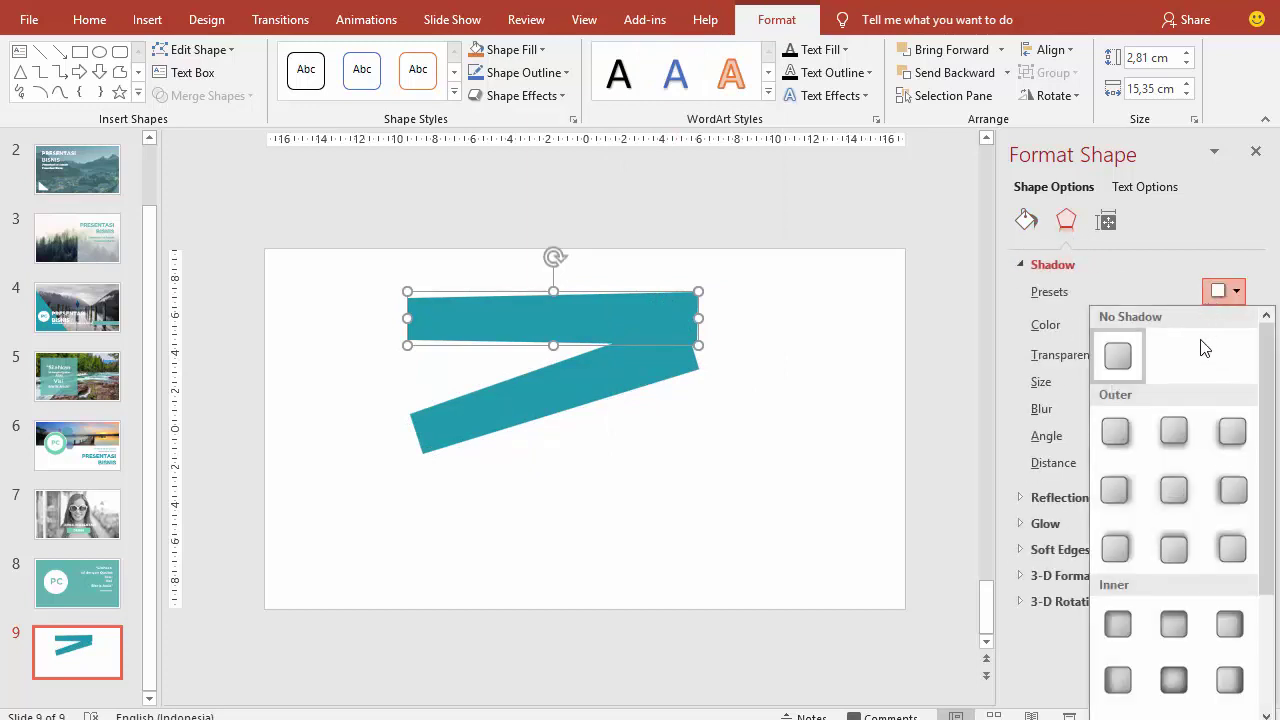
{"action": "left_click", "coordinate": [1115, 432]}
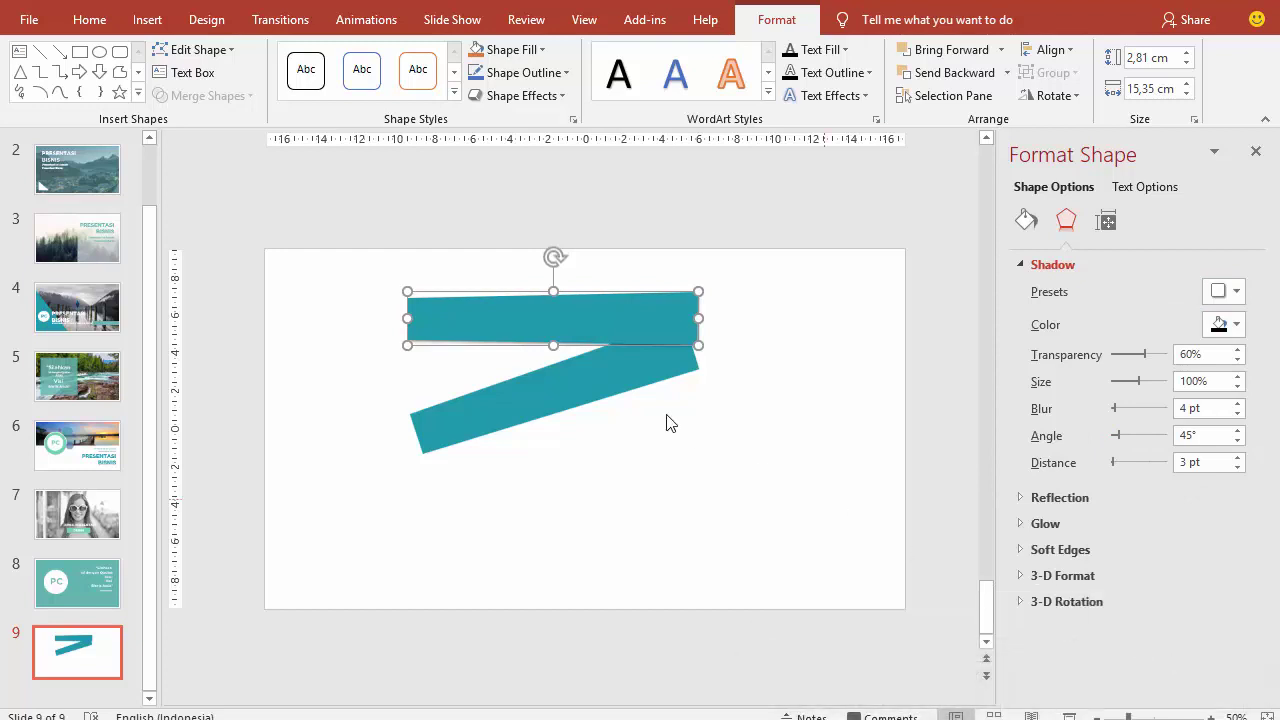
Shrink the slanted lower bar slightly and fill it mint green.
{"action": "left_click", "coordinate": [622, 380]}
{"action": "left_click_drag", "start_coordinate": [420, 462], "coordinate": [435, 447]}
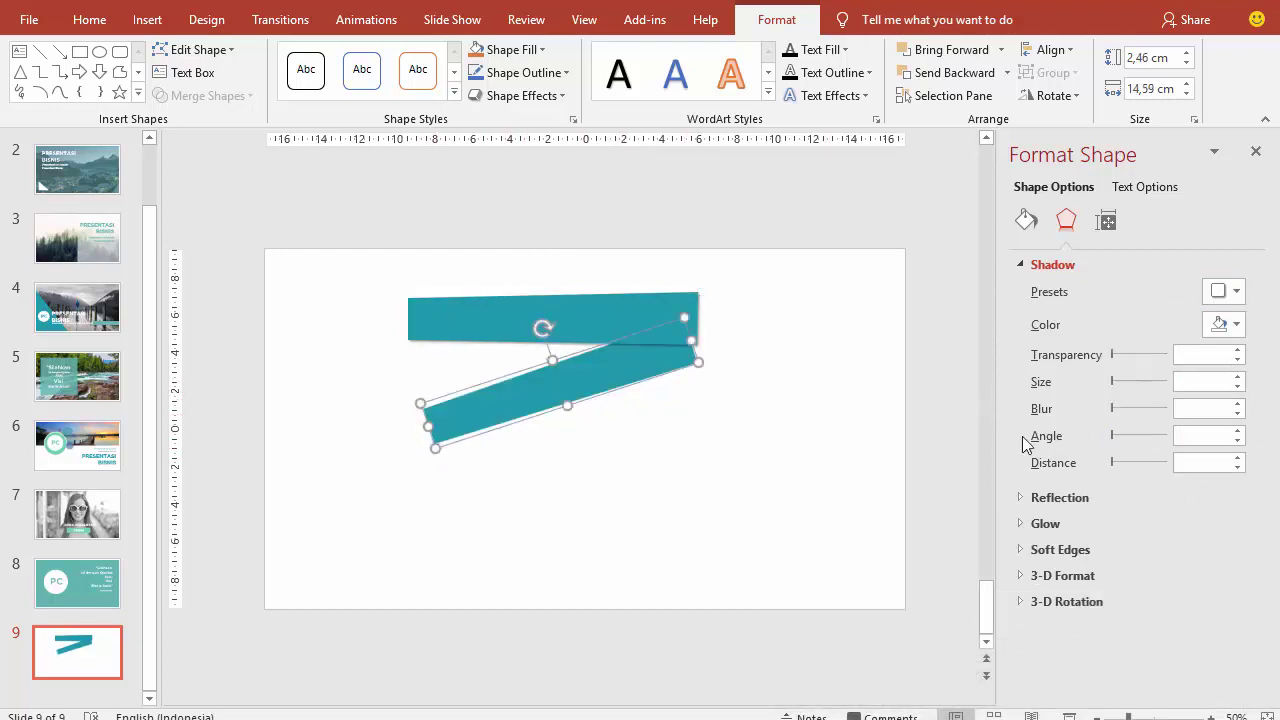
{"action": "left_click", "coordinate": [1026, 220]}
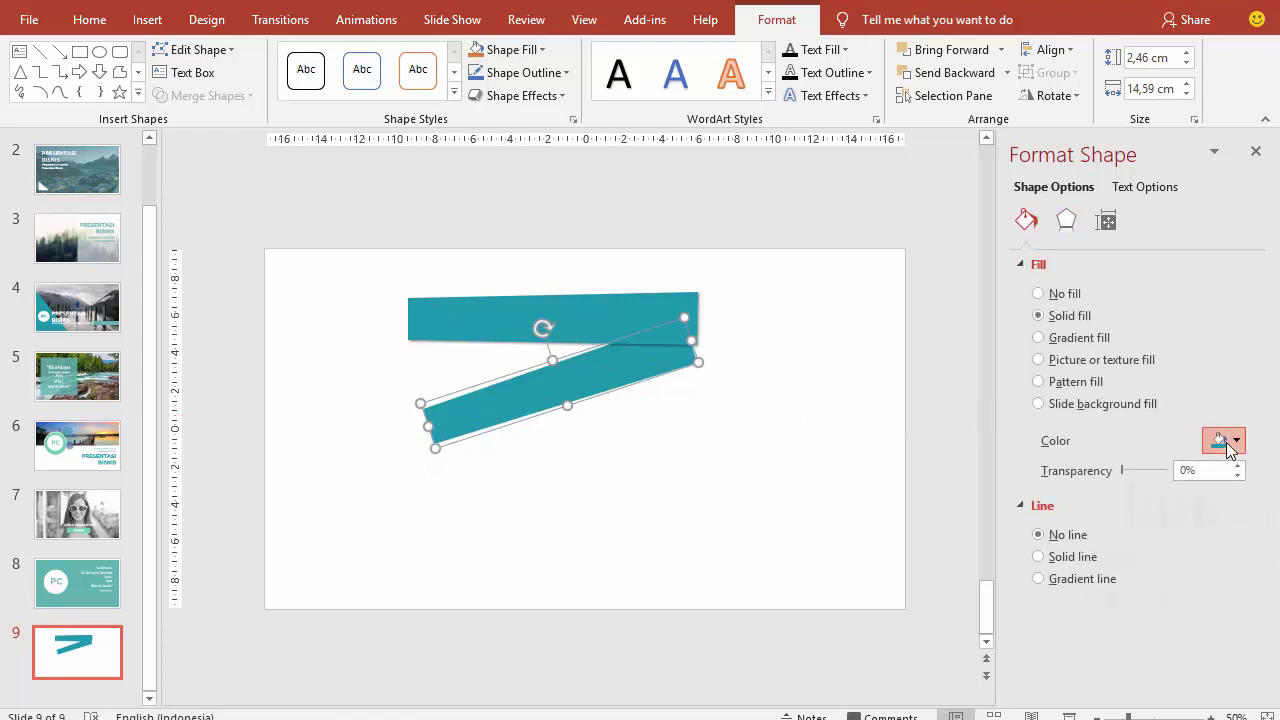
{"action": "left_click", "coordinate": [1223, 440]}
{"action": "left_click", "coordinate": [1147, 638]}
Draw a small borderless purple rectangle below the mint bar.
{"action": "left_click", "coordinate": [746, 417]}
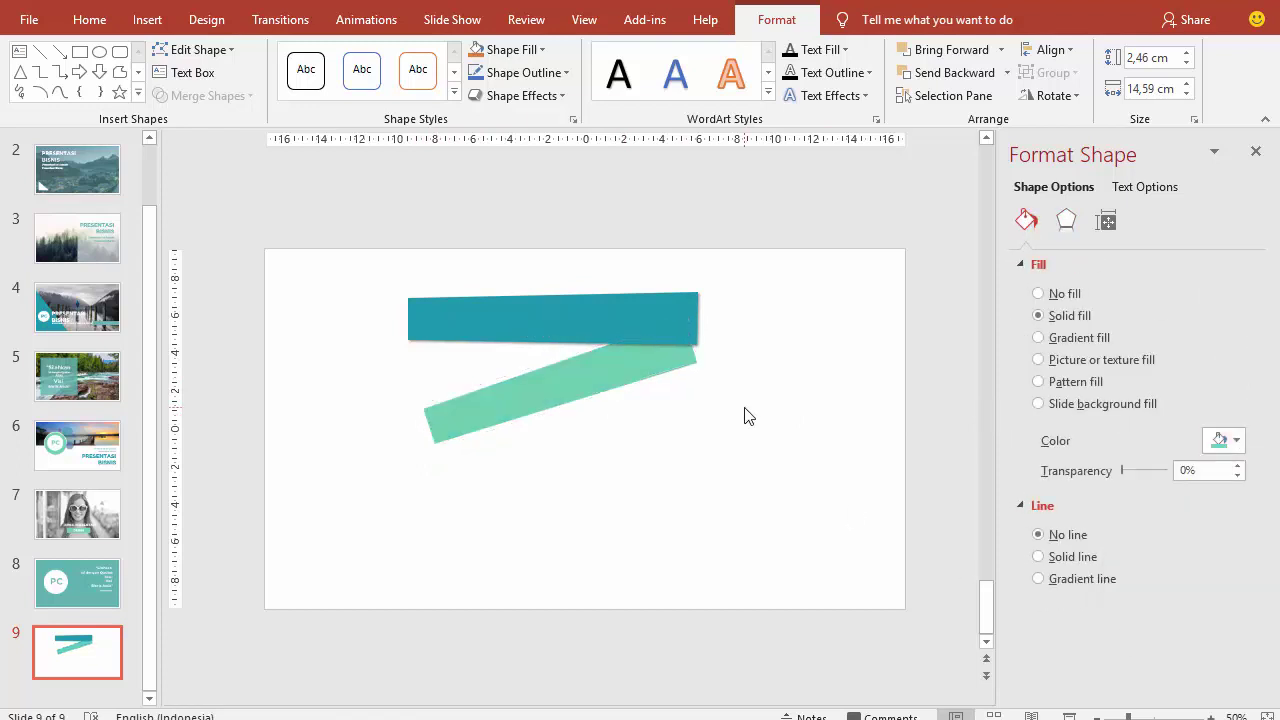
{"action": "left_click", "coordinate": [147, 20]}
{"action": "left_click", "coordinate": [366, 72]}
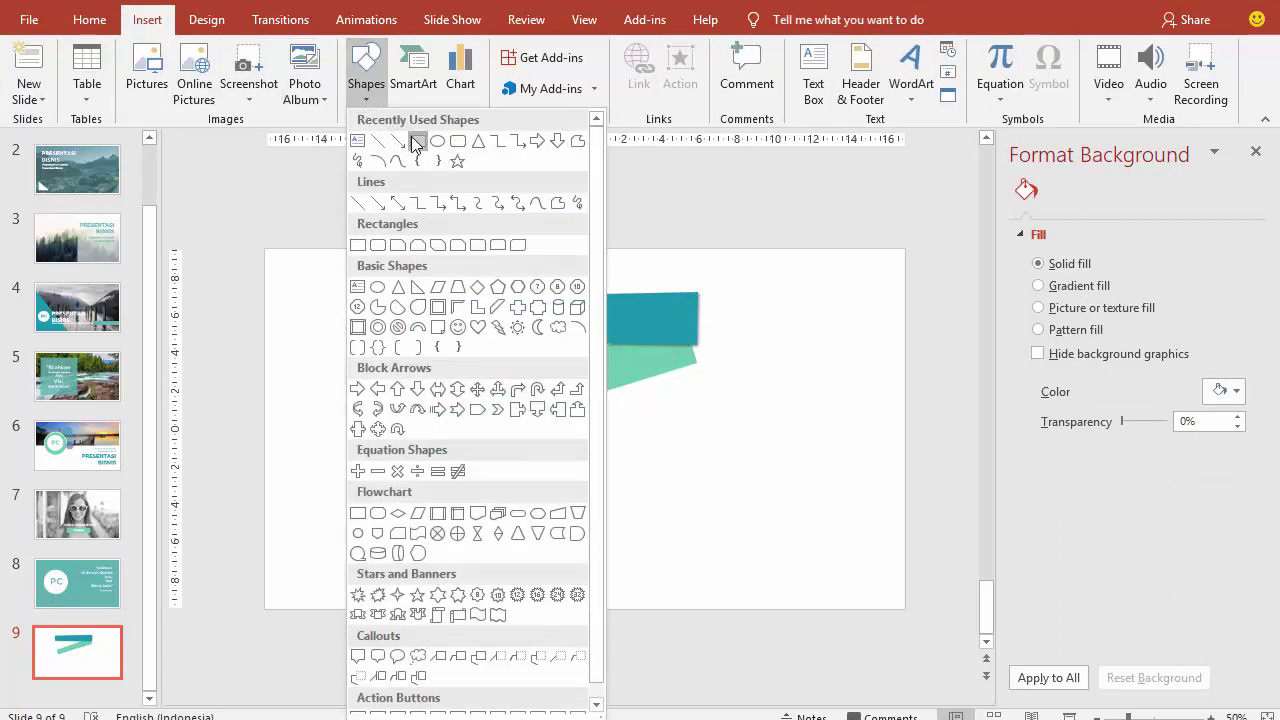
{"action": "left_click", "coordinate": [417, 141]}
{"action": "left_click_drag", "start_coordinate": [534, 412], "coordinate": [625, 449]}
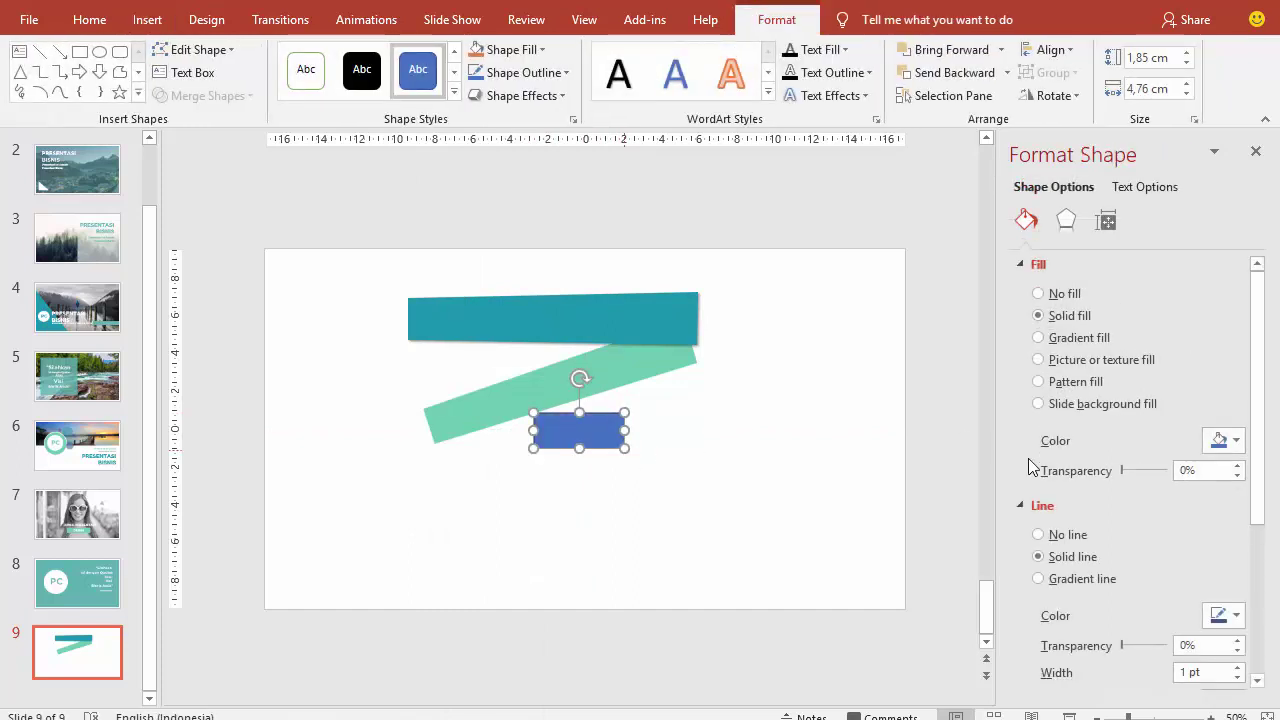
{"action": "left_click", "coordinate": [1052, 536]}
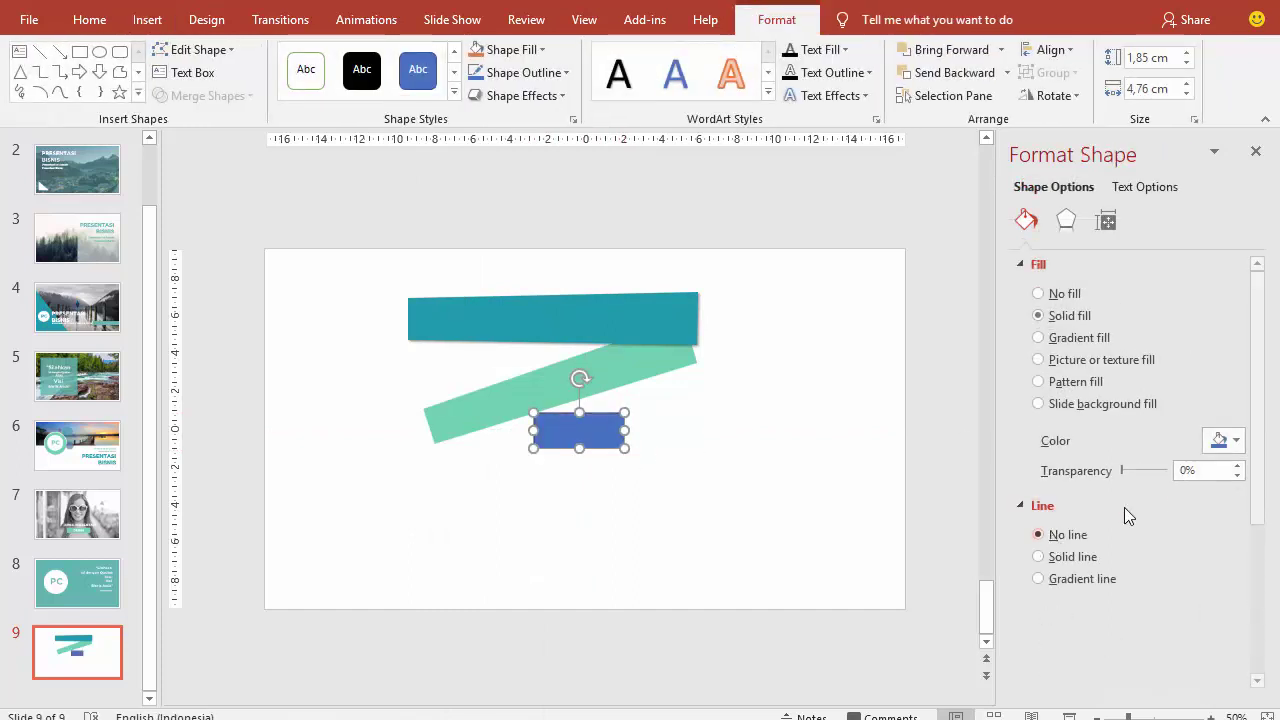
{"action": "left_click", "coordinate": [1219, 444]}
{"action": "left_click", "coordinate": [1166, 636]}
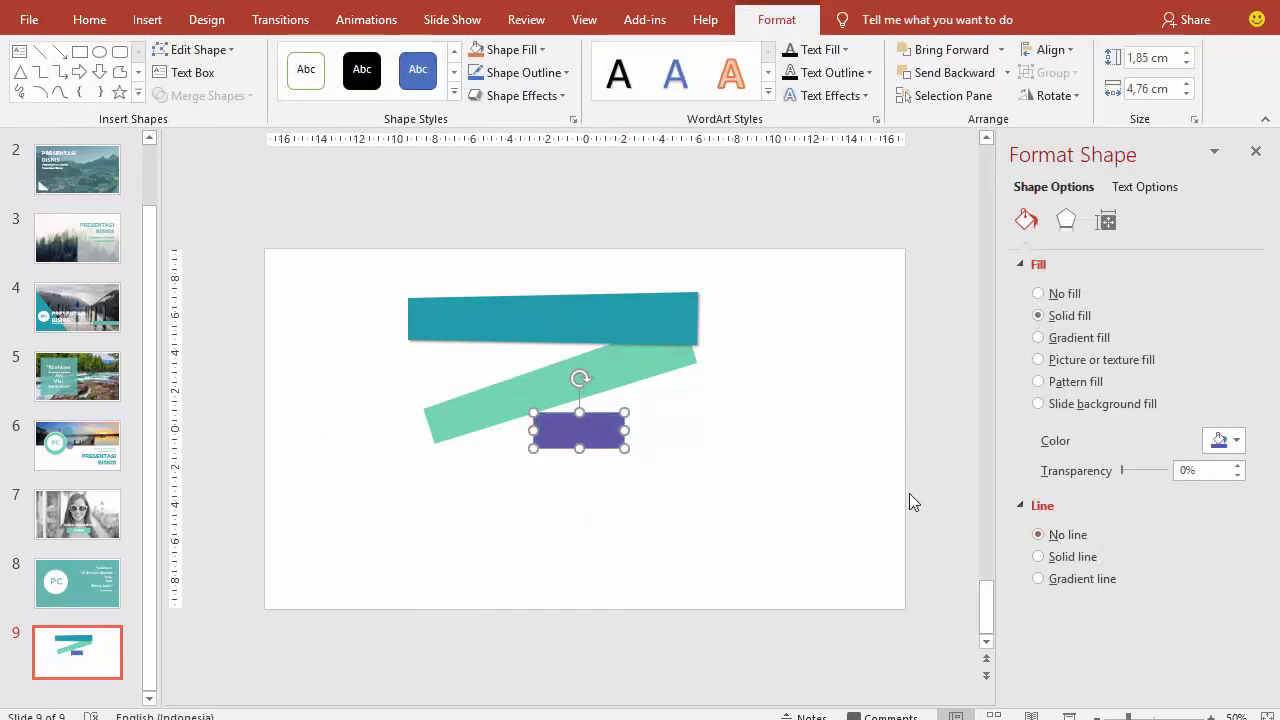
Give the purple rectangle an outer drop shadow at 6 pt distance.
{"action": "left_click", "coordinate": [1066, 220]}
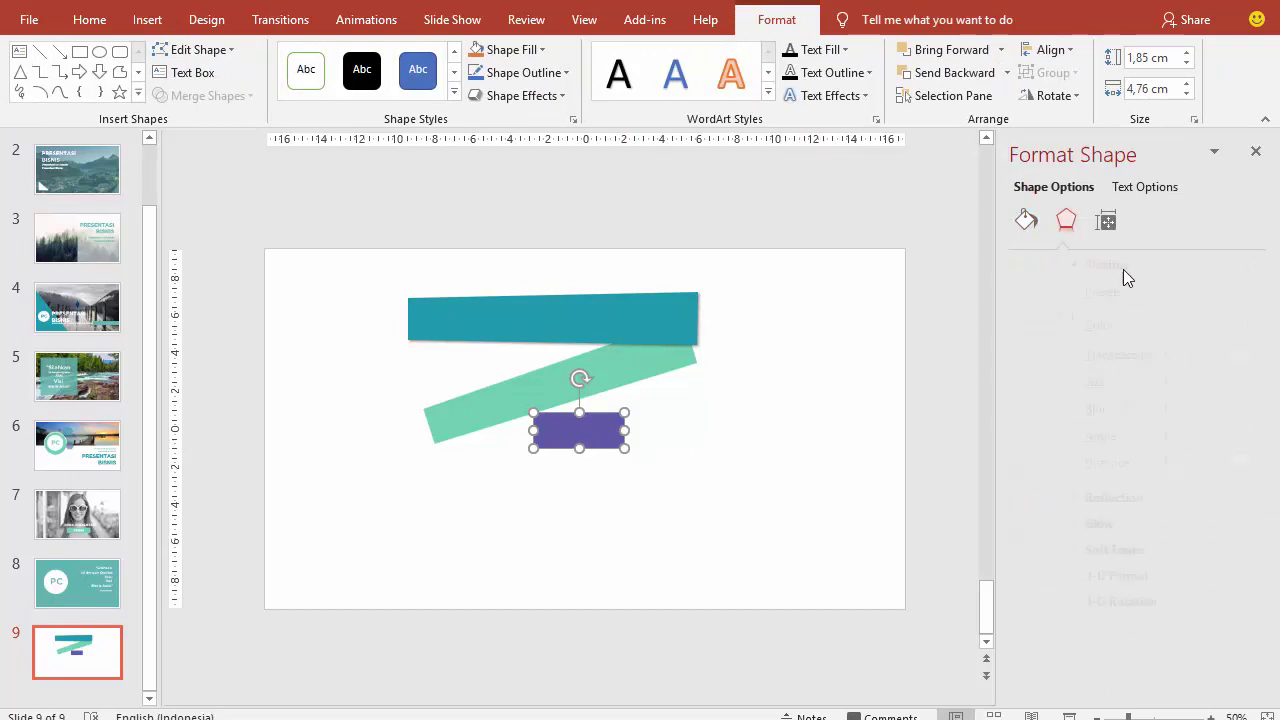
{"action": "left_click", "coordinate": [1216, 296]}
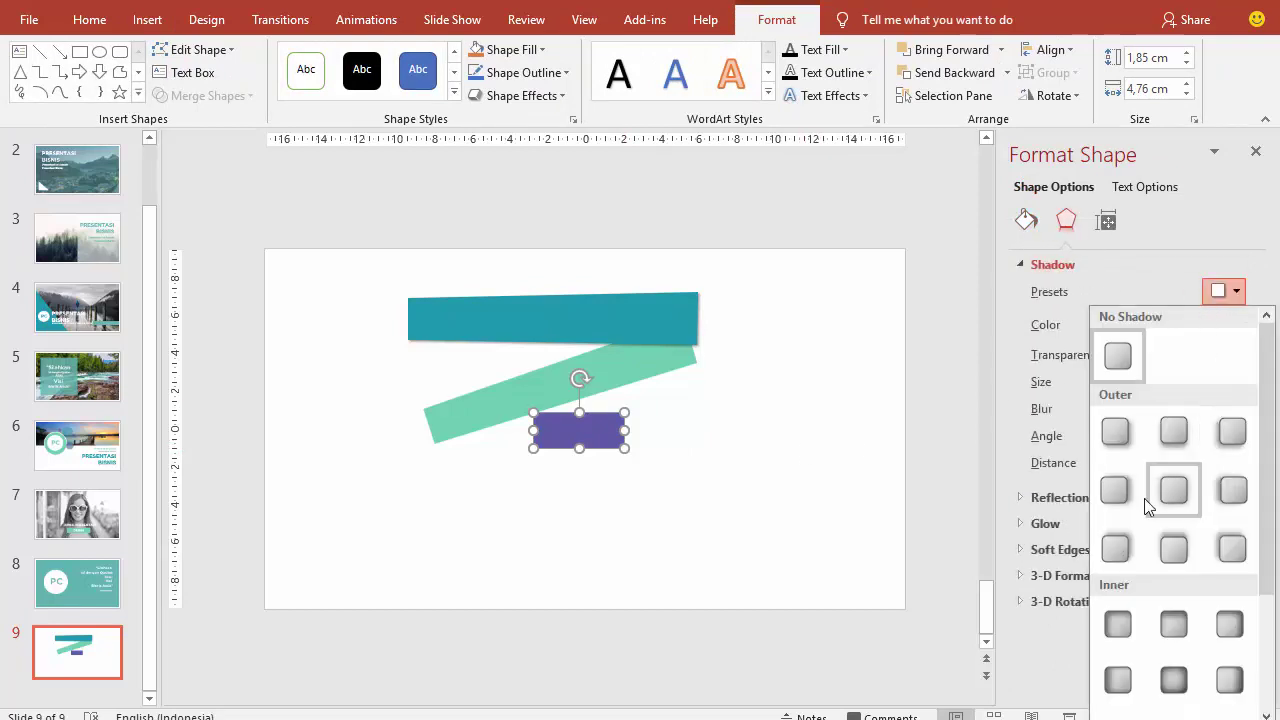
{"action": "left_click", "coordinate": [1116, 434]}
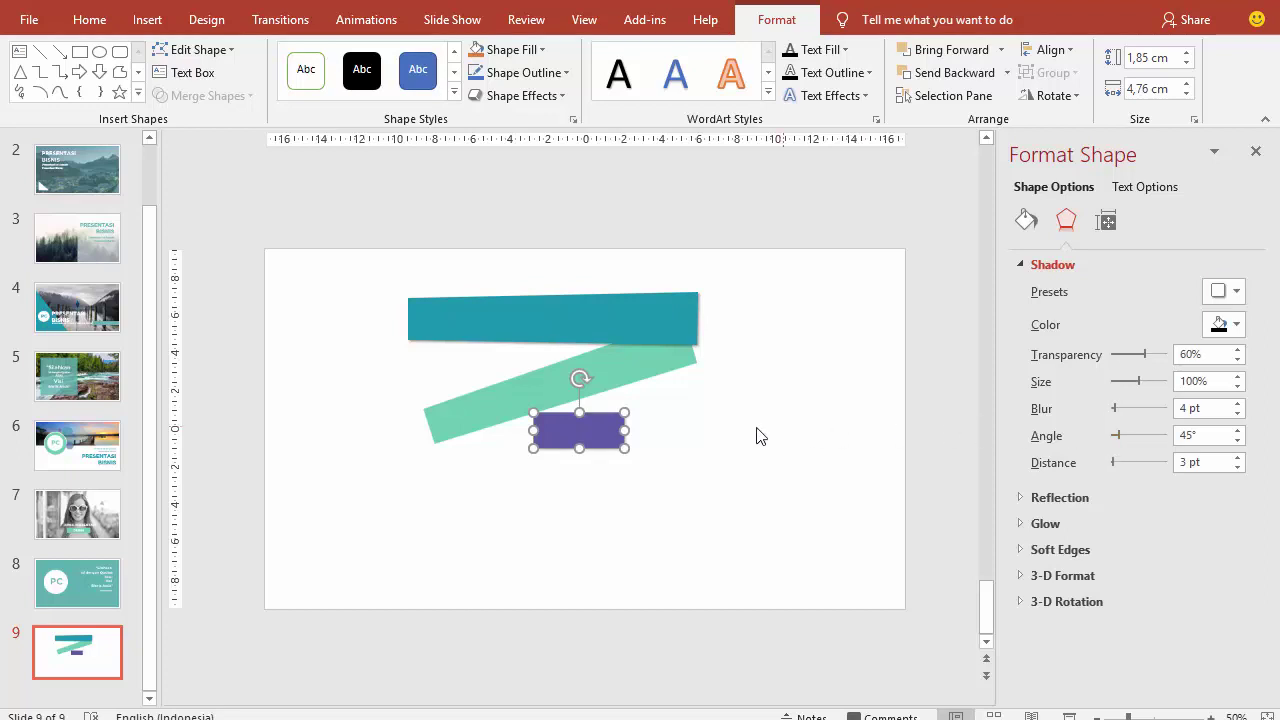
{"action": "double_click", "coordinate": [1238, 458]}
Add an outer shadow to the mint bar and raise the teal bar's shadow distance to 6 pt.
{"action": "left_click", "coordinate": [670, 369]}
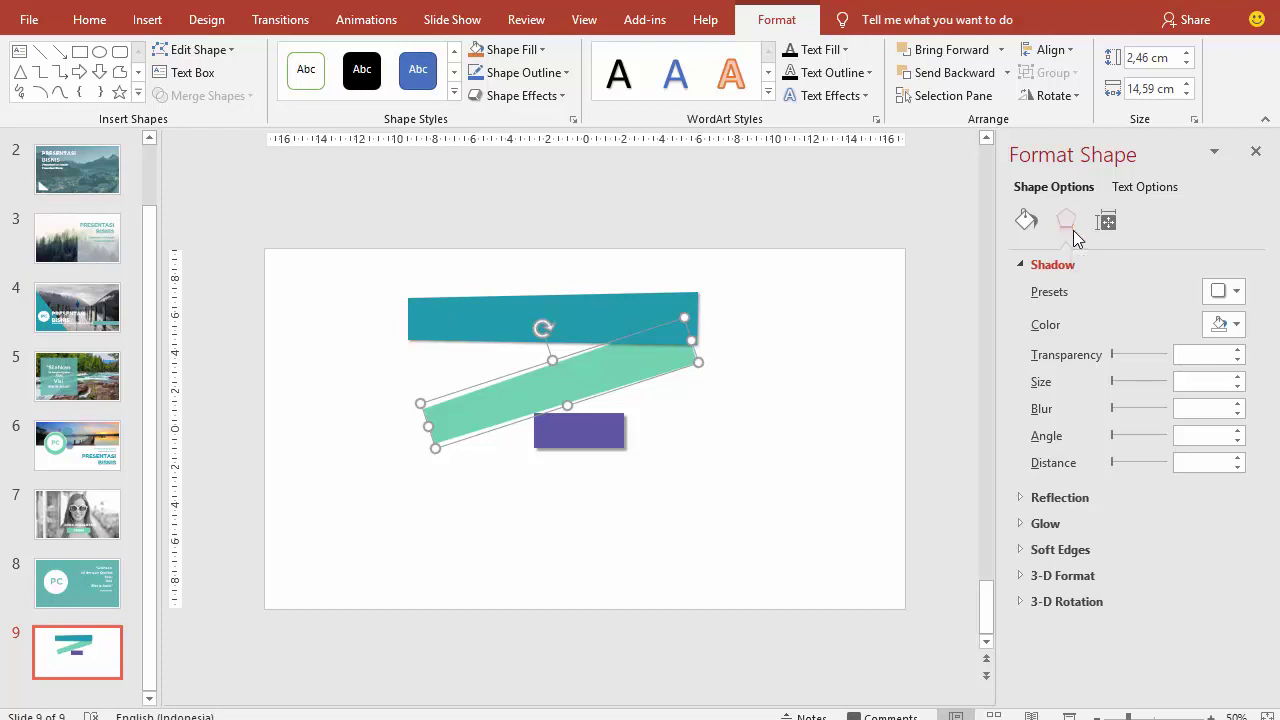
{"action": "left_click", "coordinate": [1221, 295]}
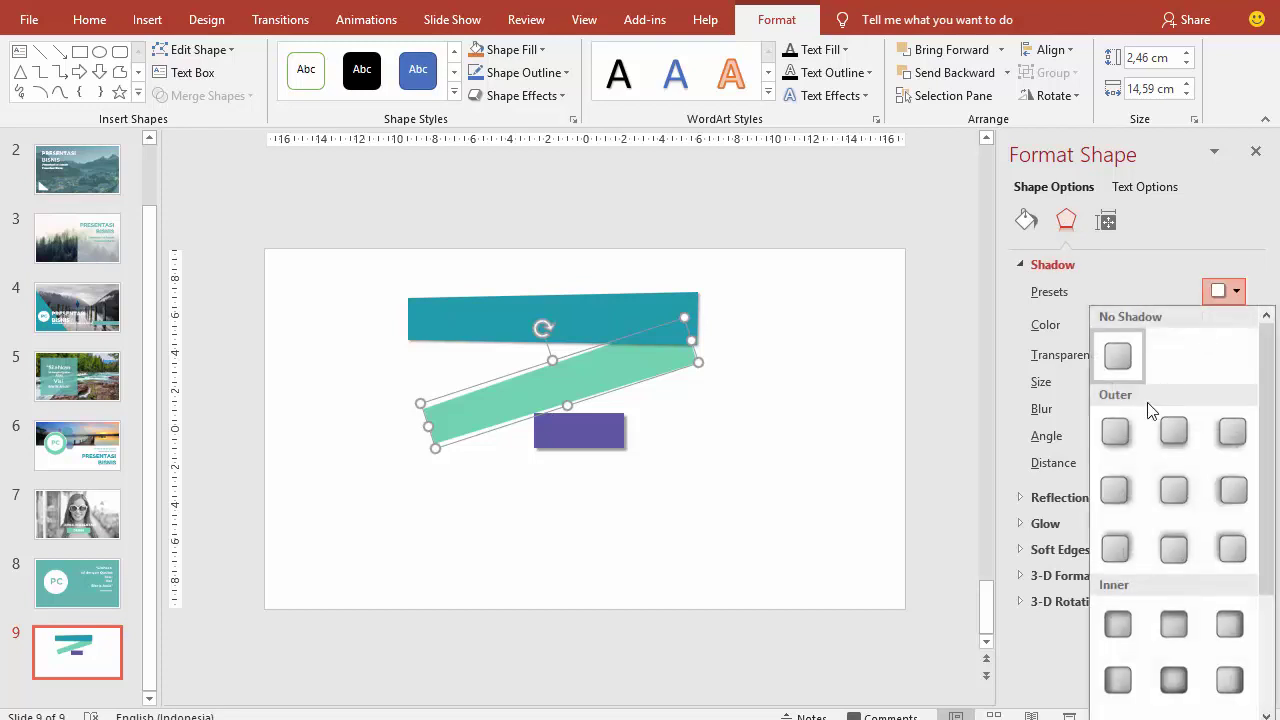
{"action": "left_click", "coordinate": [1116, 442]}
{"action": "left_click", "coordinate": [1237, 457]}
{"action": "left_click", "coordinate": [1237, 457]}
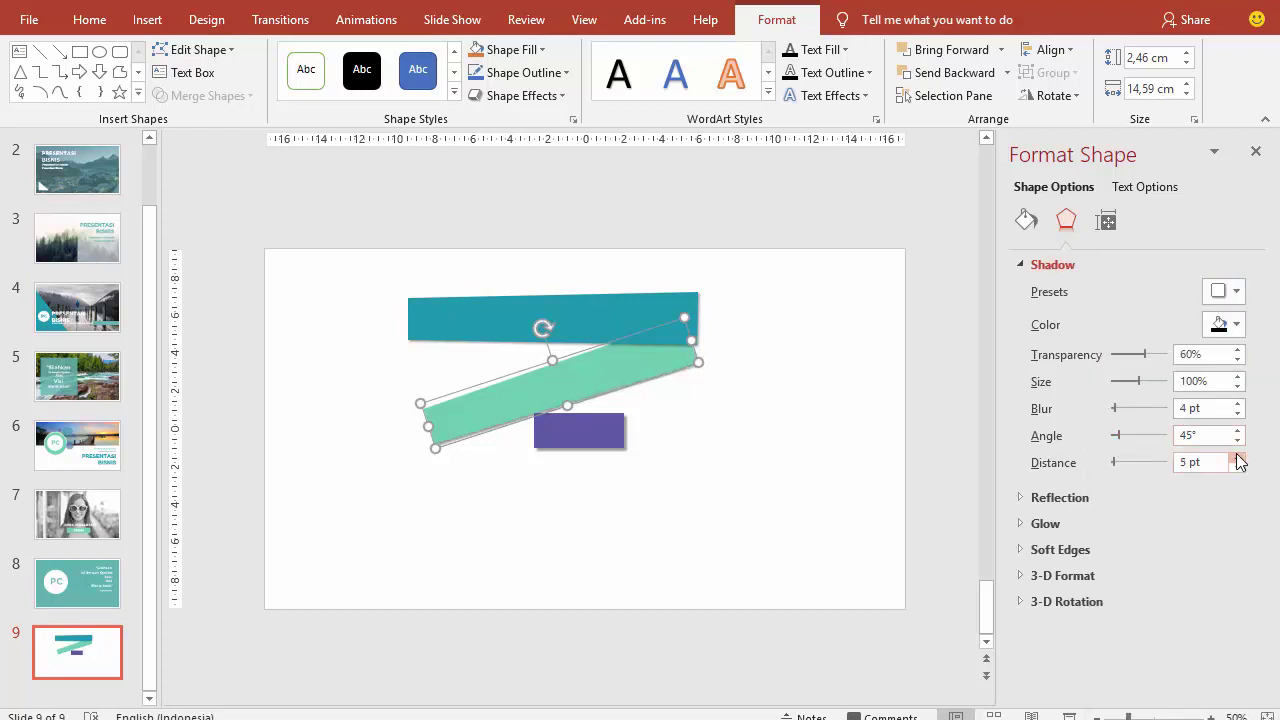
{"action": "left_click", "coordinate": [1237, 457]}
{"action": "left_click", "coordinate": [680, 311]}
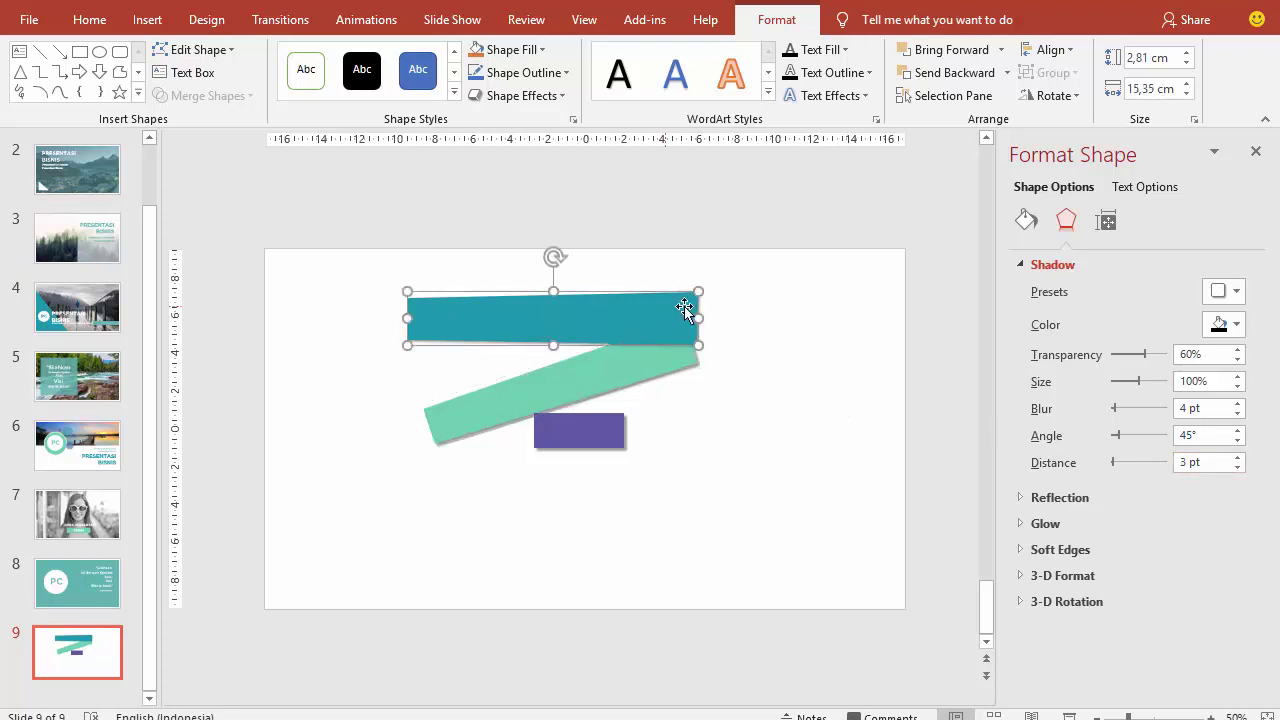
{"action": "left_click", "coordinate": [1238, 457]}
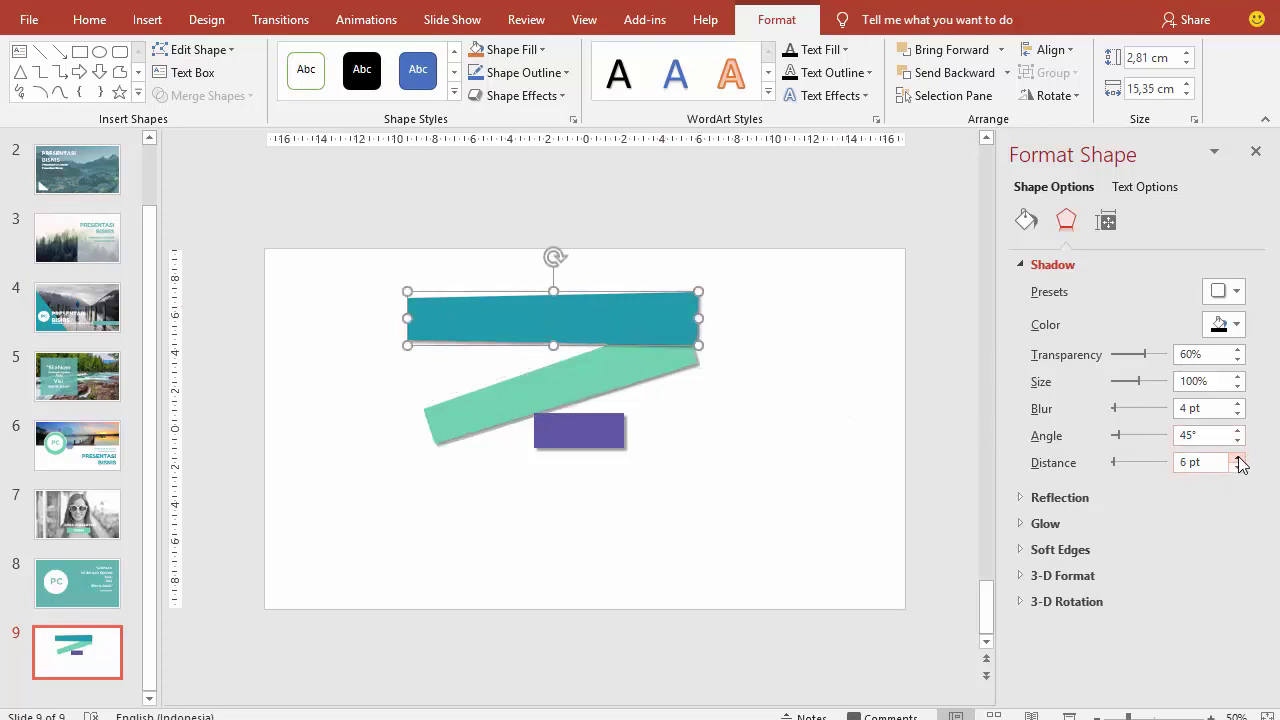
{"action": "left_click", "coordinate": [806, 357]}
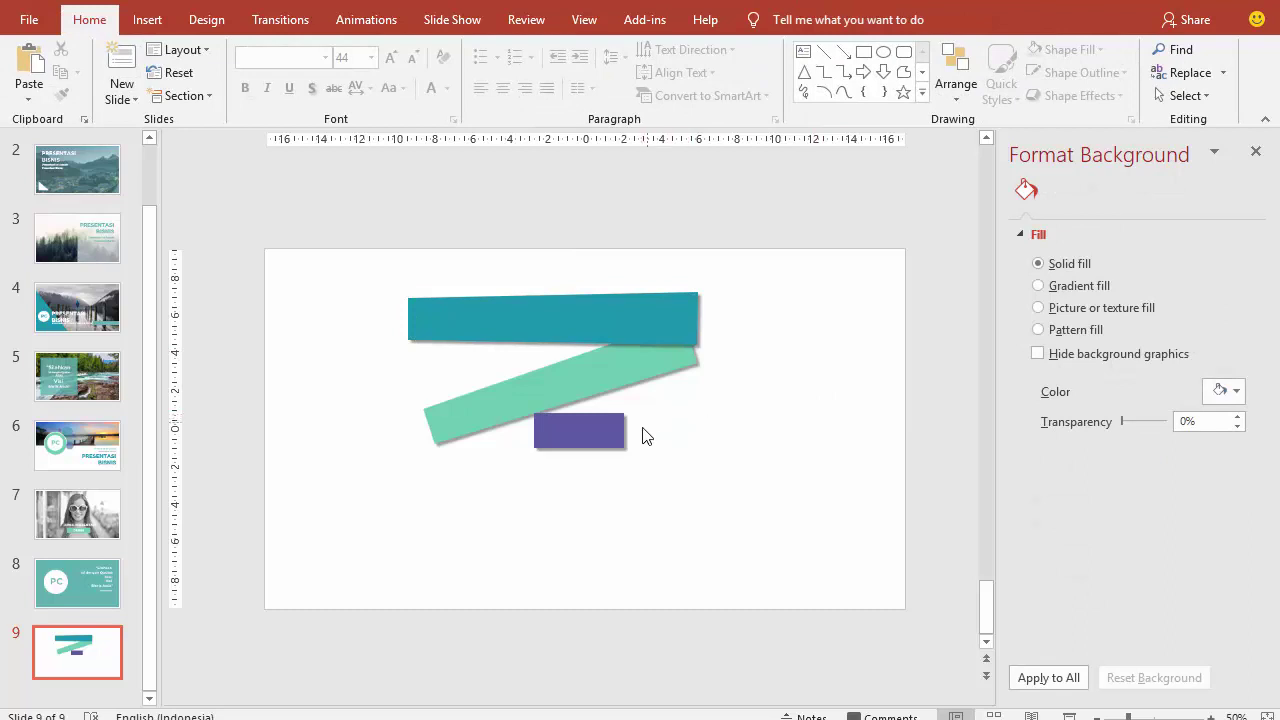
Reposition the purple rectangle snugly under the mint bar.
{"action": "left_click_drag", "start_coordinate": [619, 433], "coordinate": [612, 433]}
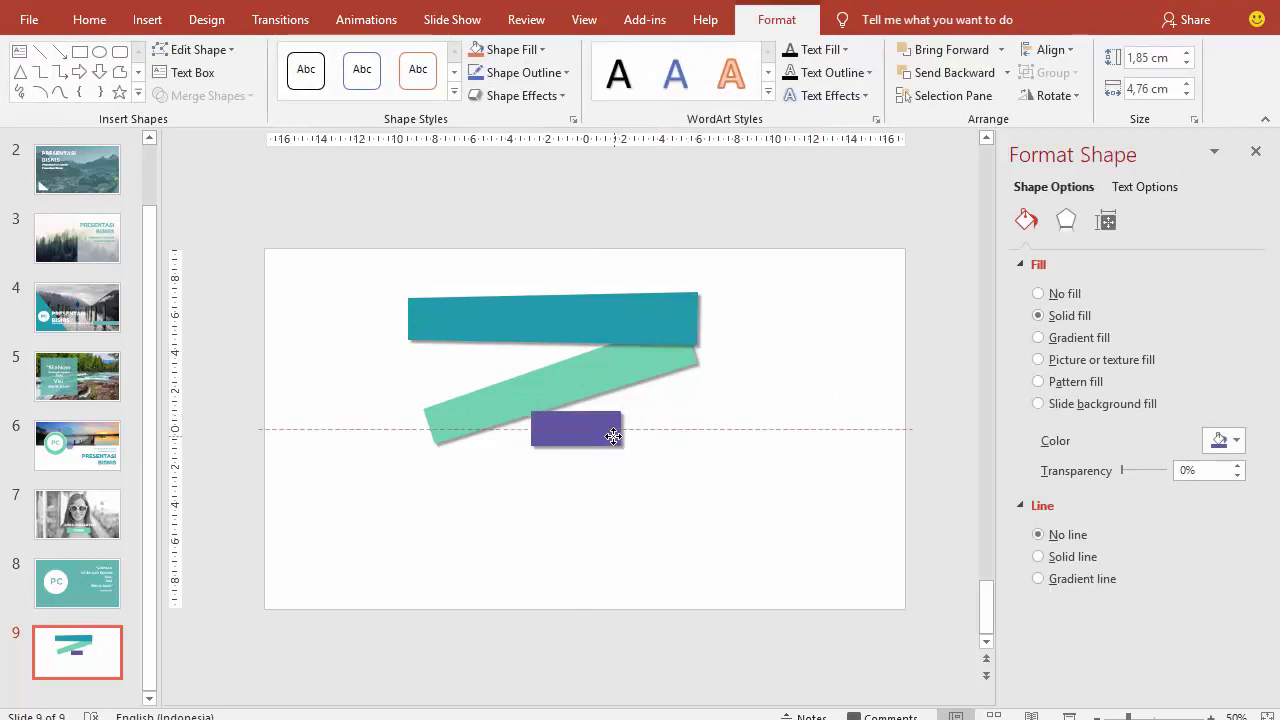
{"action": "right_click", "coordinate": [612, 433]}
{"action": "left_click", "coordinate": [668, 240]}
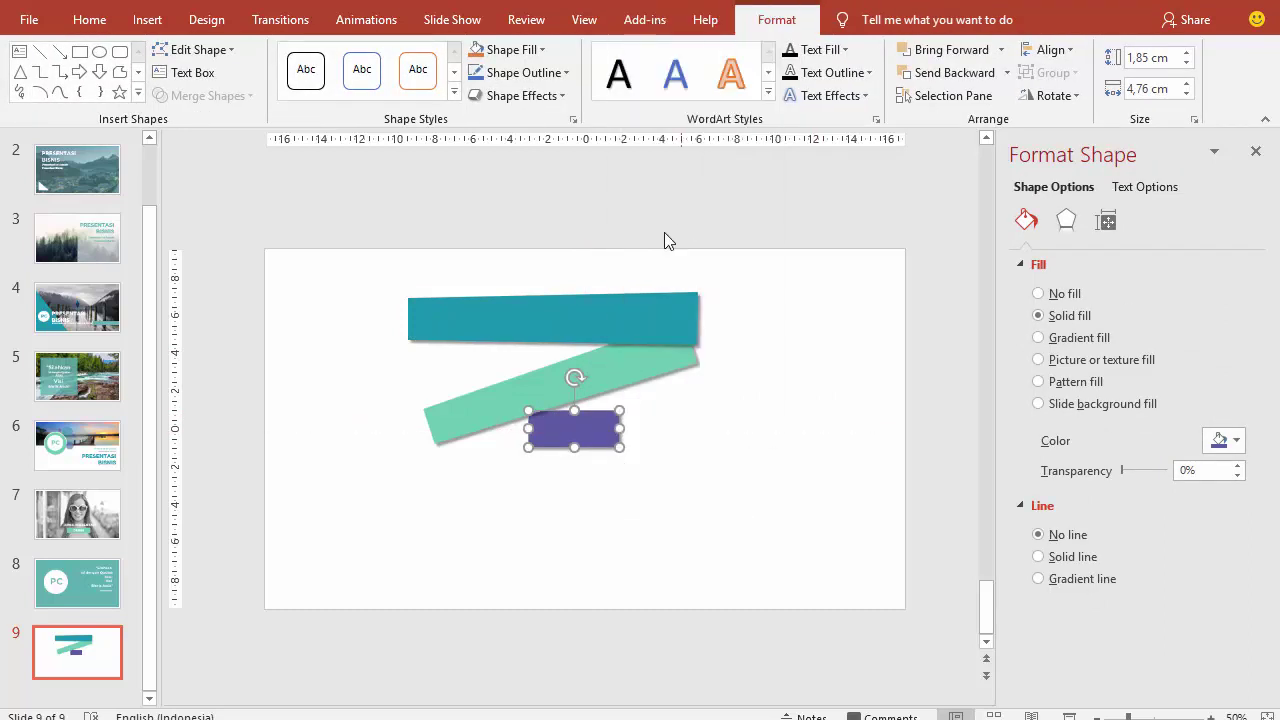
{"action": "left_click_drag", "start_coordinate": [599, 430], "coordinate": [608, 419]}
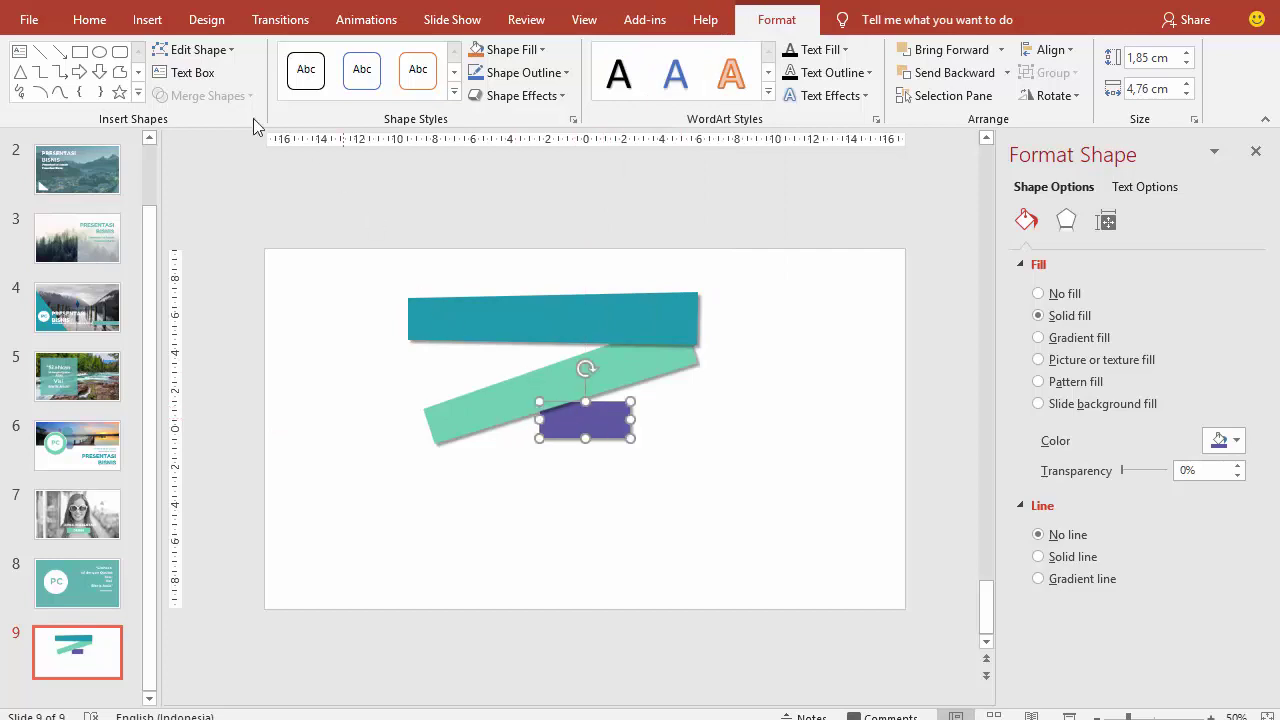
{"action": "left_click", "coordinate": [152, 22]}
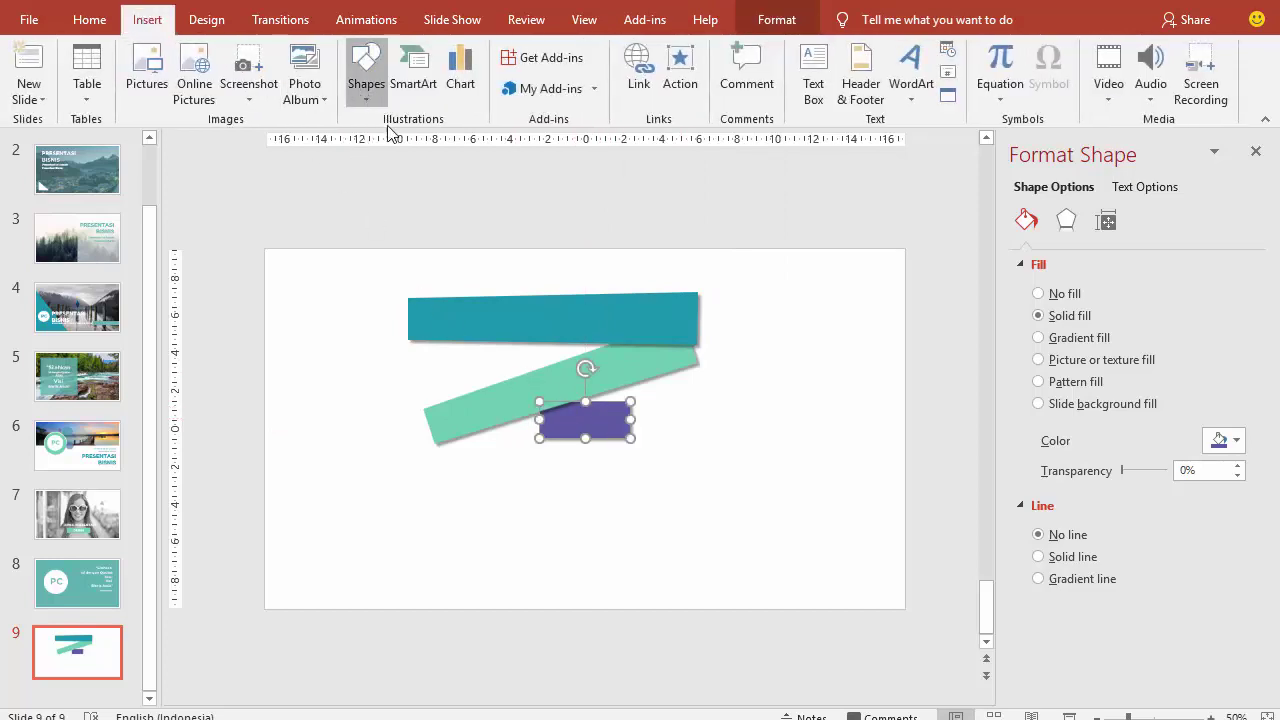
Draw a borderless teal rectangle, 11.54 cm wide, below the purple bar.
{"action": "left_click", "coordinate": [366, 75]}
{"action": "left_click", "coordinate": [418, 138]}
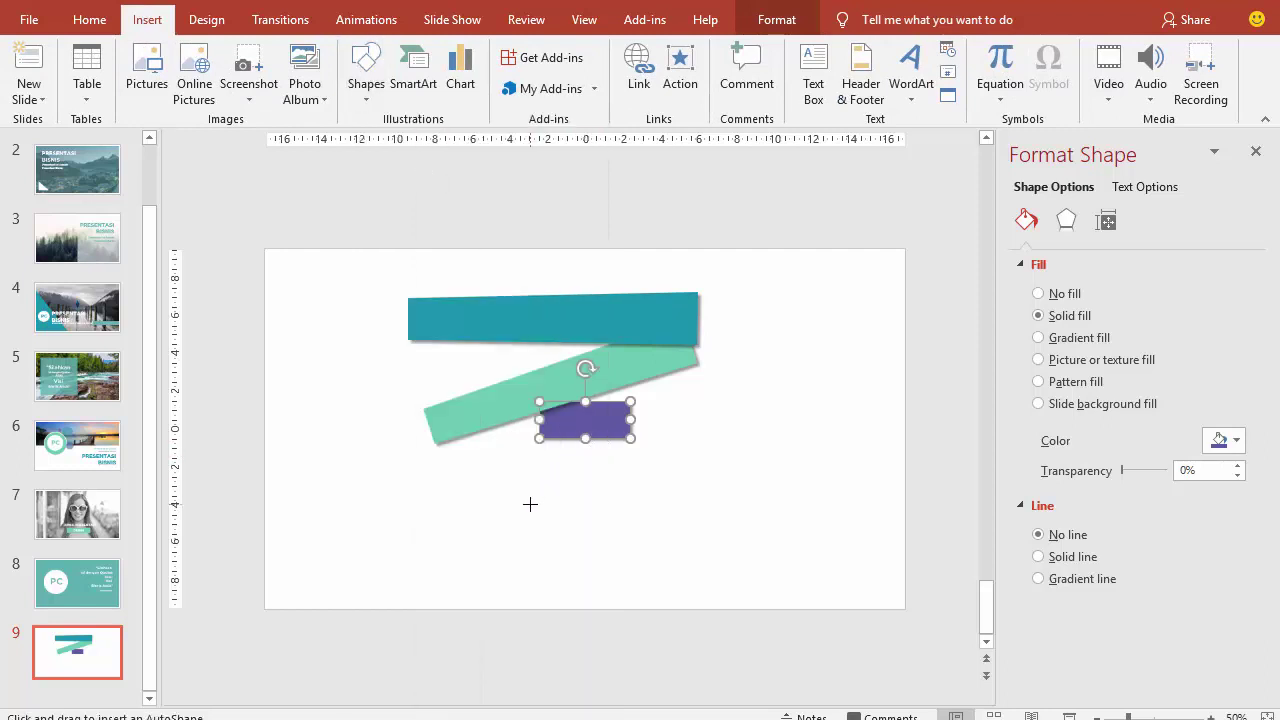
{"action": "left_click_drag", "start_coordinate": [503, 477], "coordinate": [748, 503]}
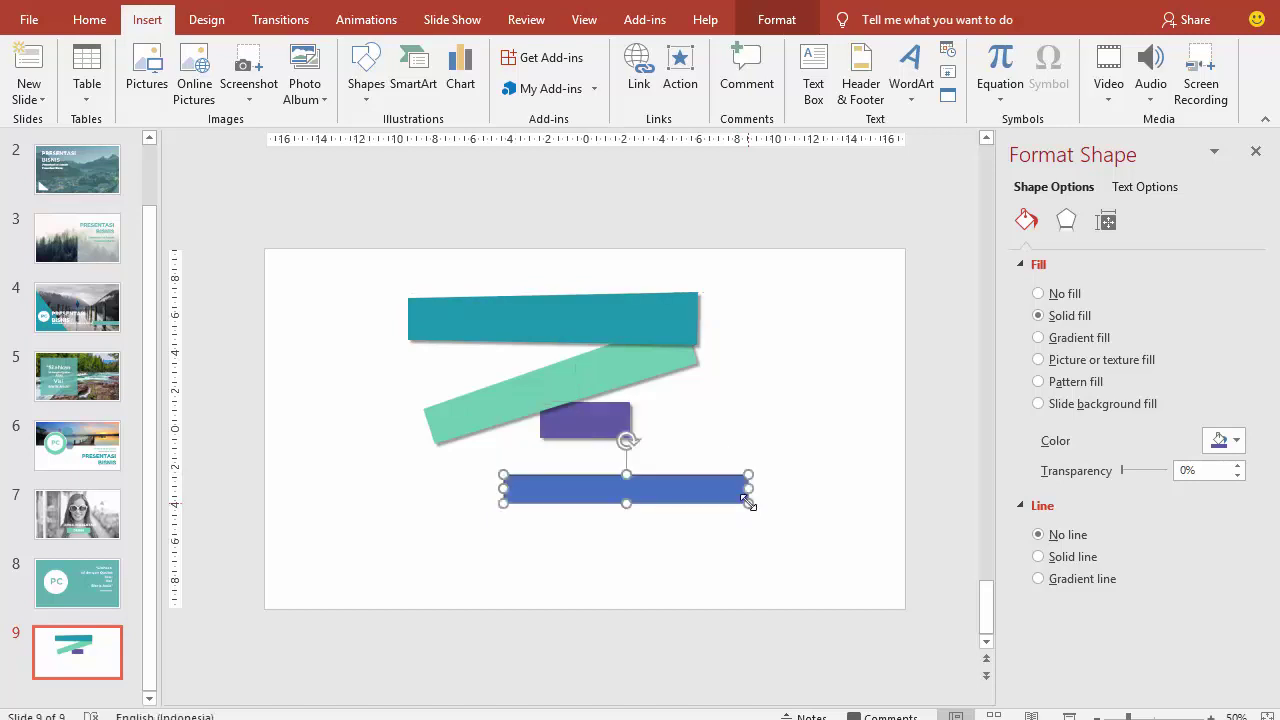
{"action": "left_click_drag", "start_coordinate": [624, 504], "coordinate": [624, 514]}
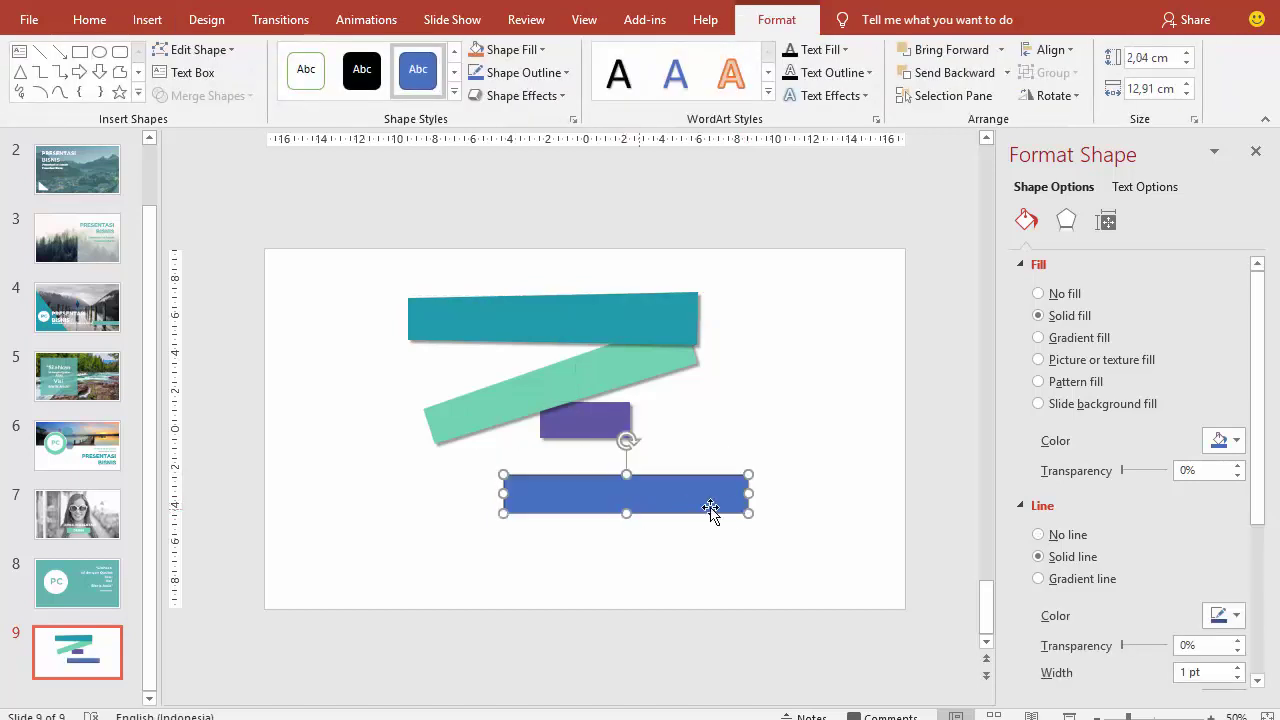
{"action": "left_click_drag", "start_coordinate": [749, 493], "coordinate": [722, 494]}
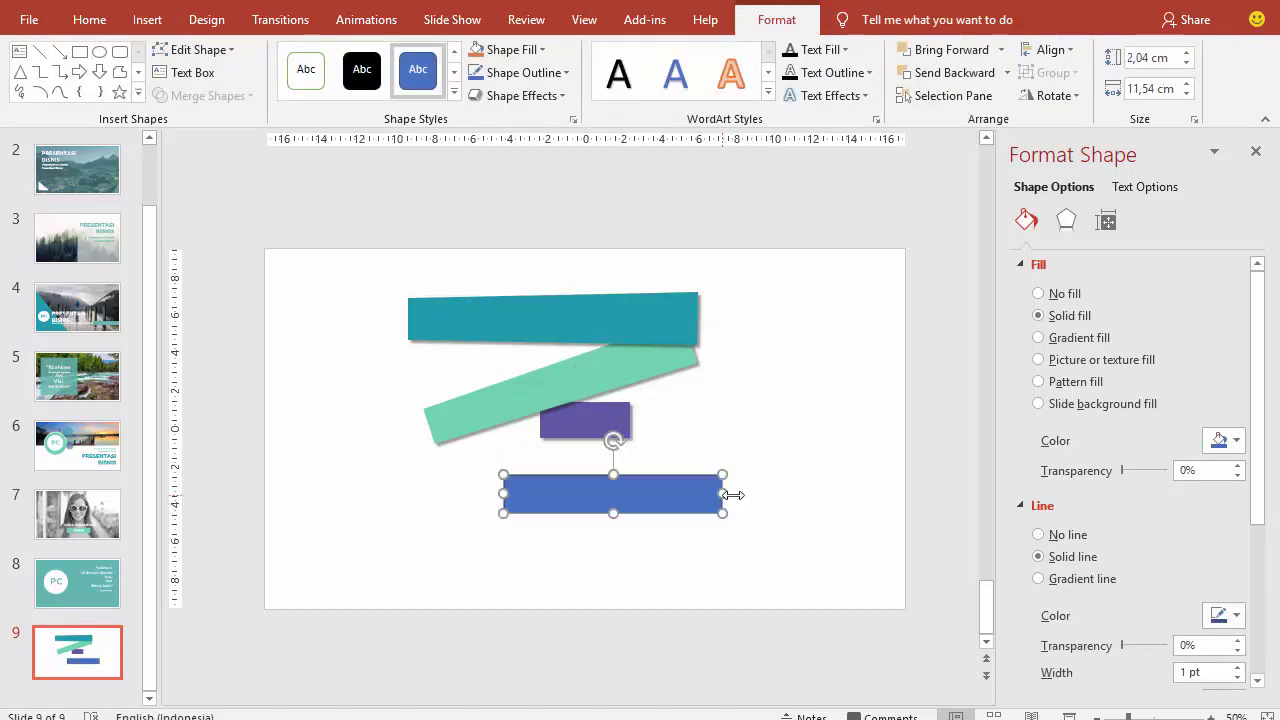
{"action": "left_click", "coordinate": [1064, 535]}
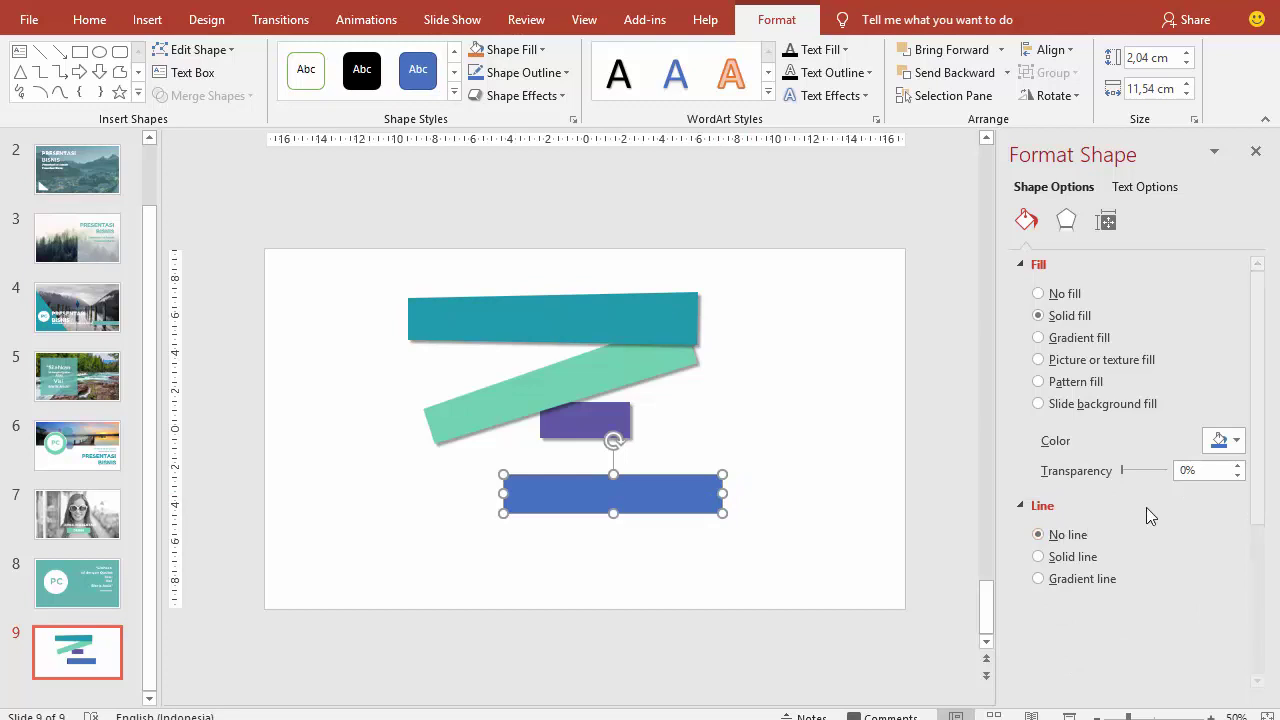
{"action": "left_click", "coordinate": [1222, 440]}
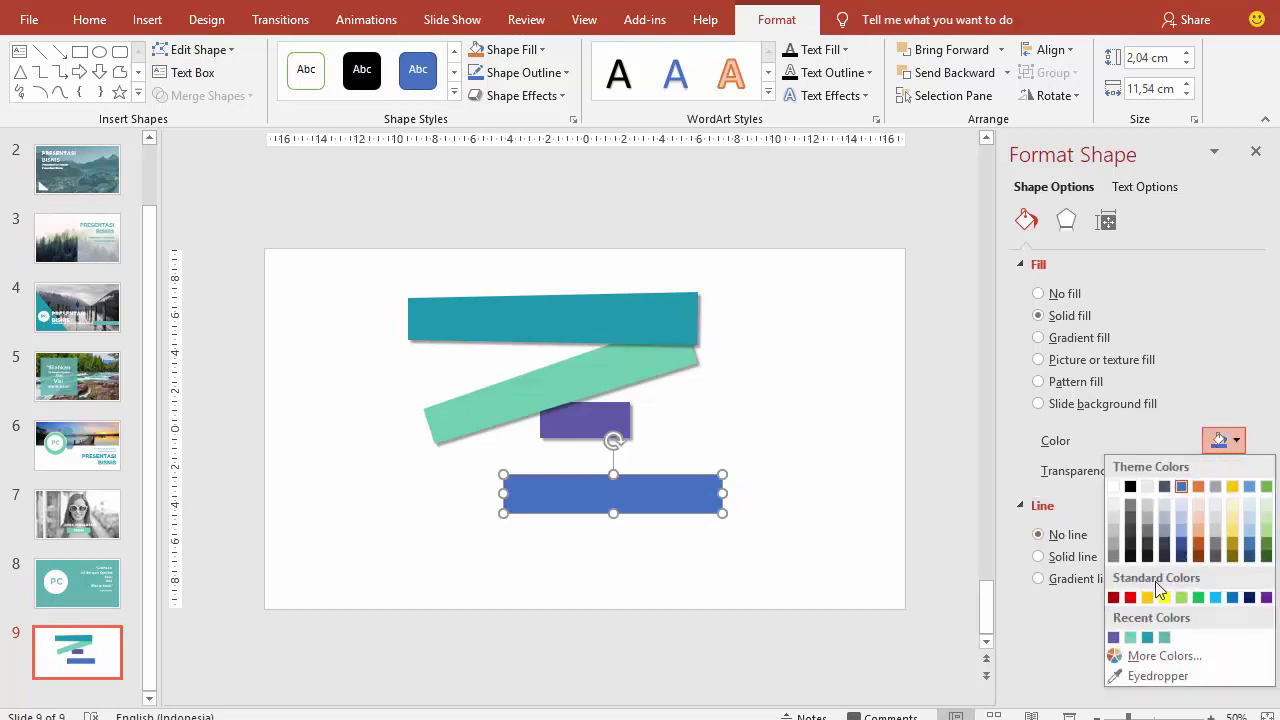
{"action": "left_click", "coordinate": [1130, 638]}
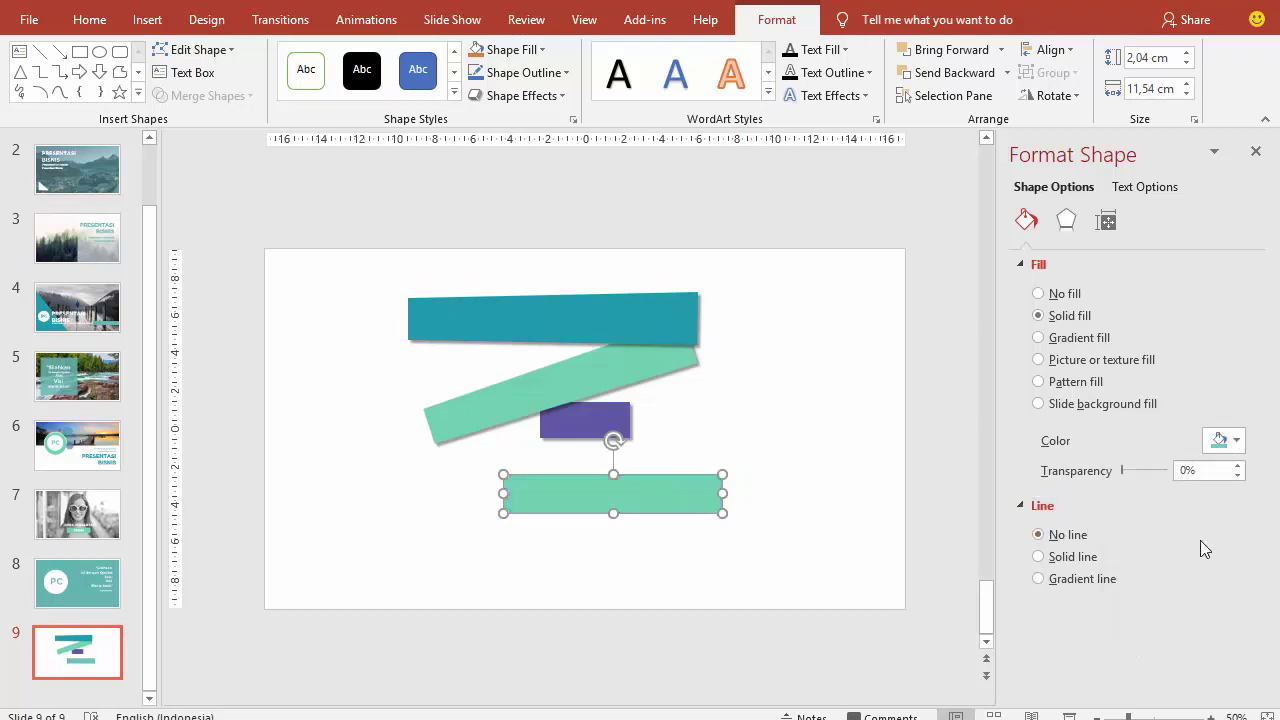
{"action": "left_click", "coordinate": [1222, 440]}
{"action": "left_click", "coordinate": [1165, 638]}
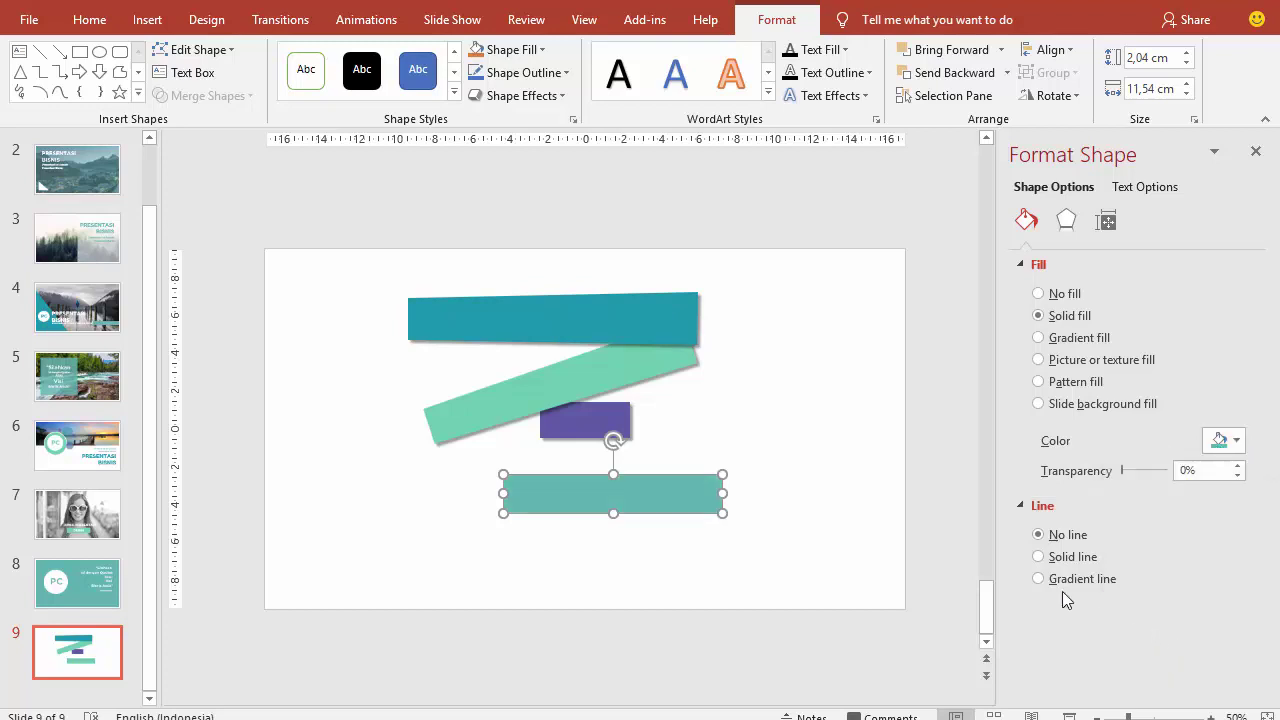
Give the new teal bar an outer drop shadow with a 6 pt distance.
{"action": "left_click", "coordinate": [1067, 222]}
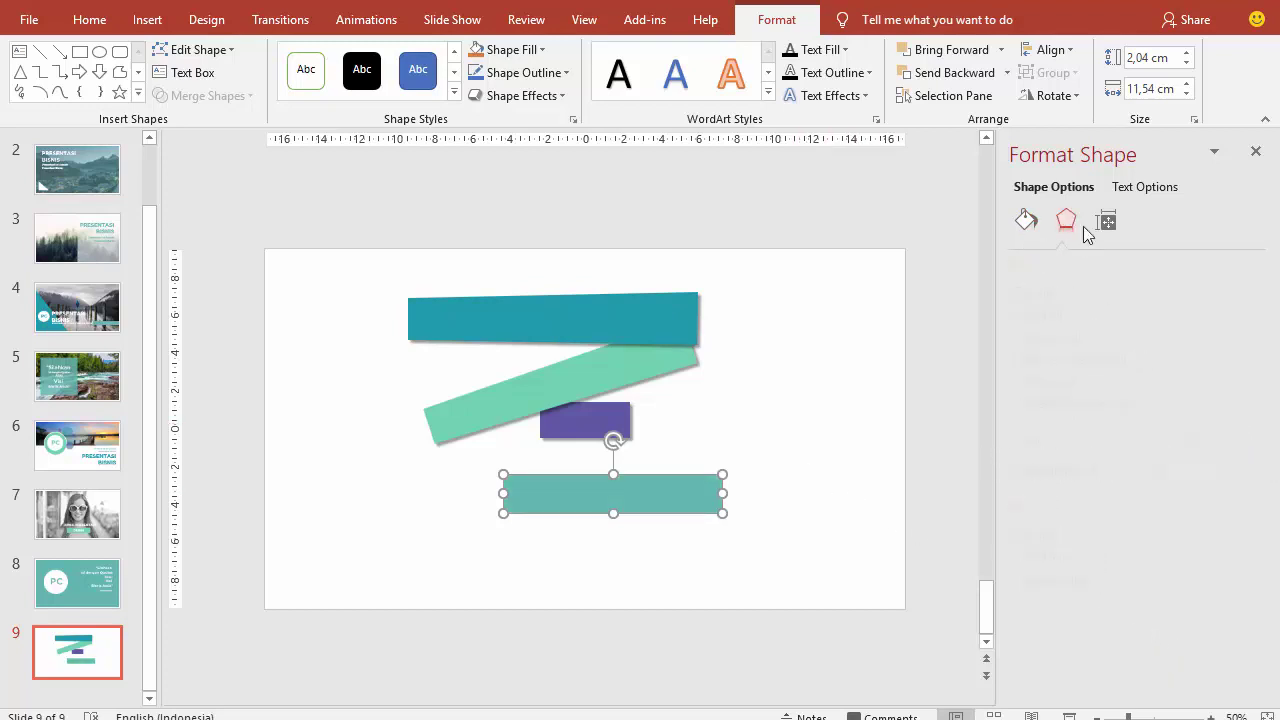
{"action": "left_click", "coordinate": [1225, 291]}
{"action": "left_click", "coordinate": [1117, 440]}
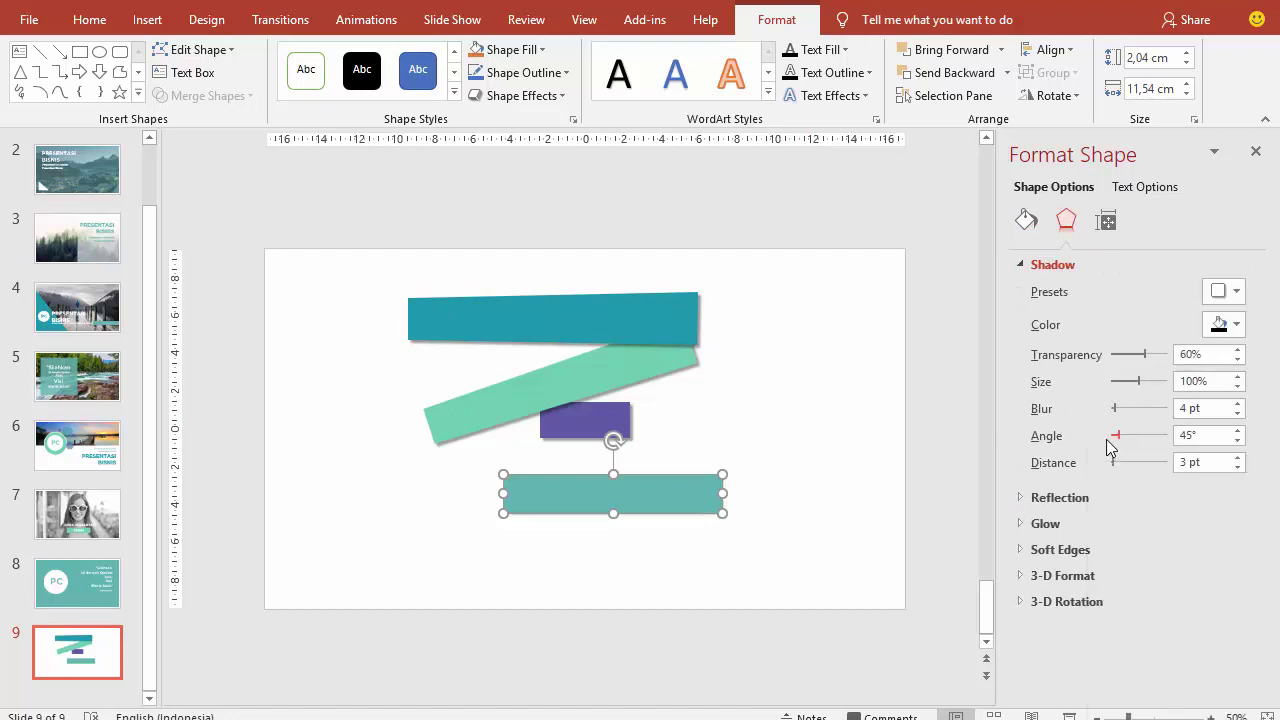
{"action": "left_click", "coordinate": [1237, 458]}
{"action": "left_click", "coordinate": [1237, 458]}
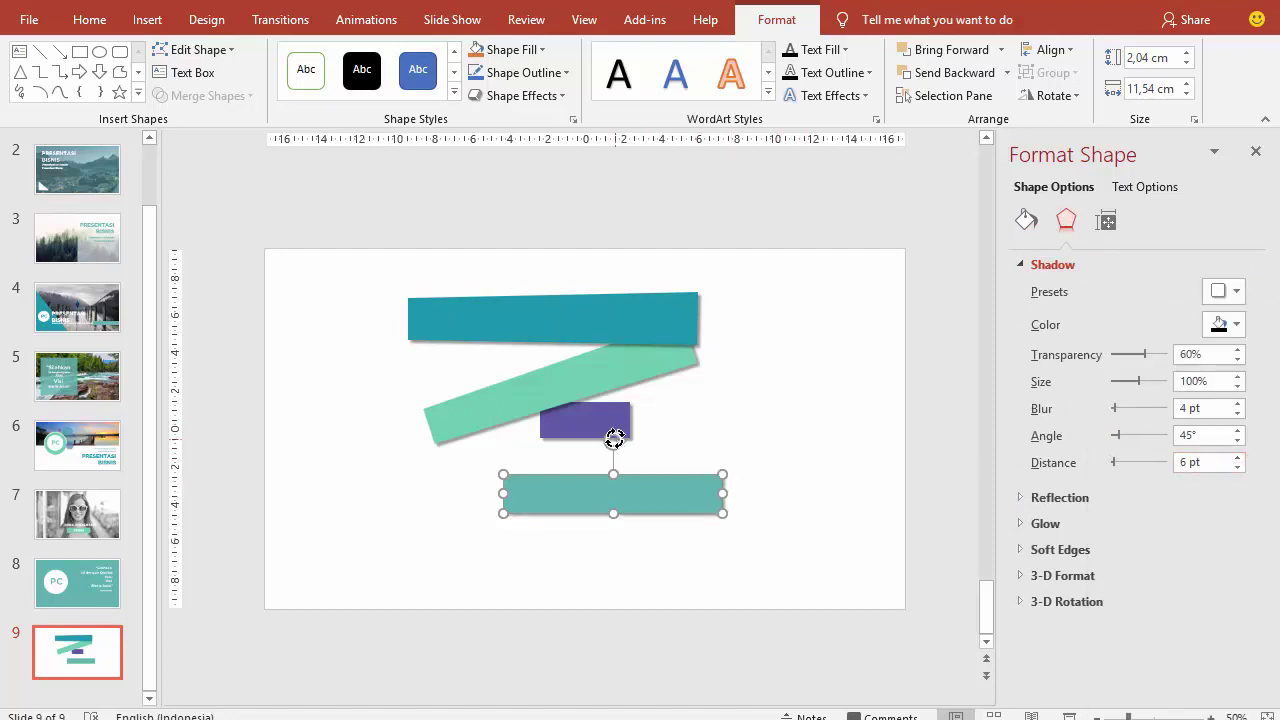
Tilt the bottom bar upward, send it behind the purple rectangle, and slightly tilt the top bar.
{"action": "left_click_drag", "start_coordinate": [614, 438], "coordinate": [606, 440]}
{"action": "left_click_drag", "start_coordinate": [654, 480], "coordinate": [666, 447]}
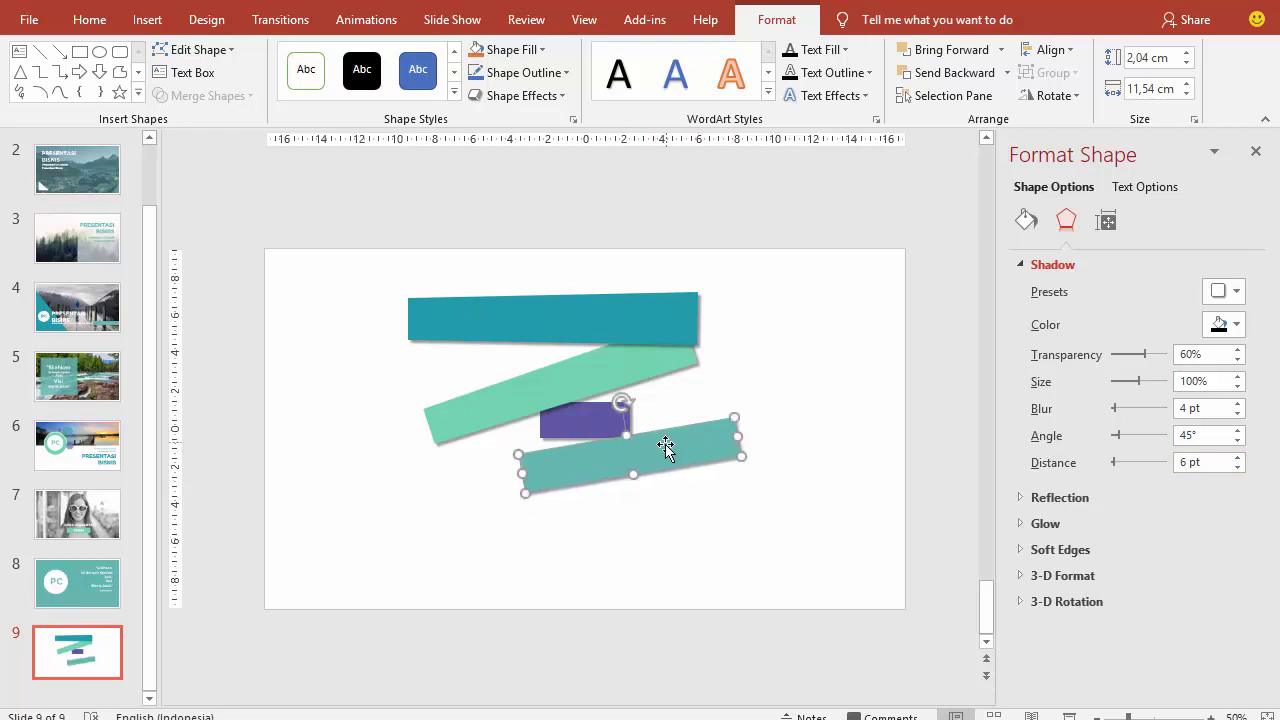
{"action": "right_click", "coordinate": [666, 447]}
{"action": "left_click", "coordinate": [753, 240]}
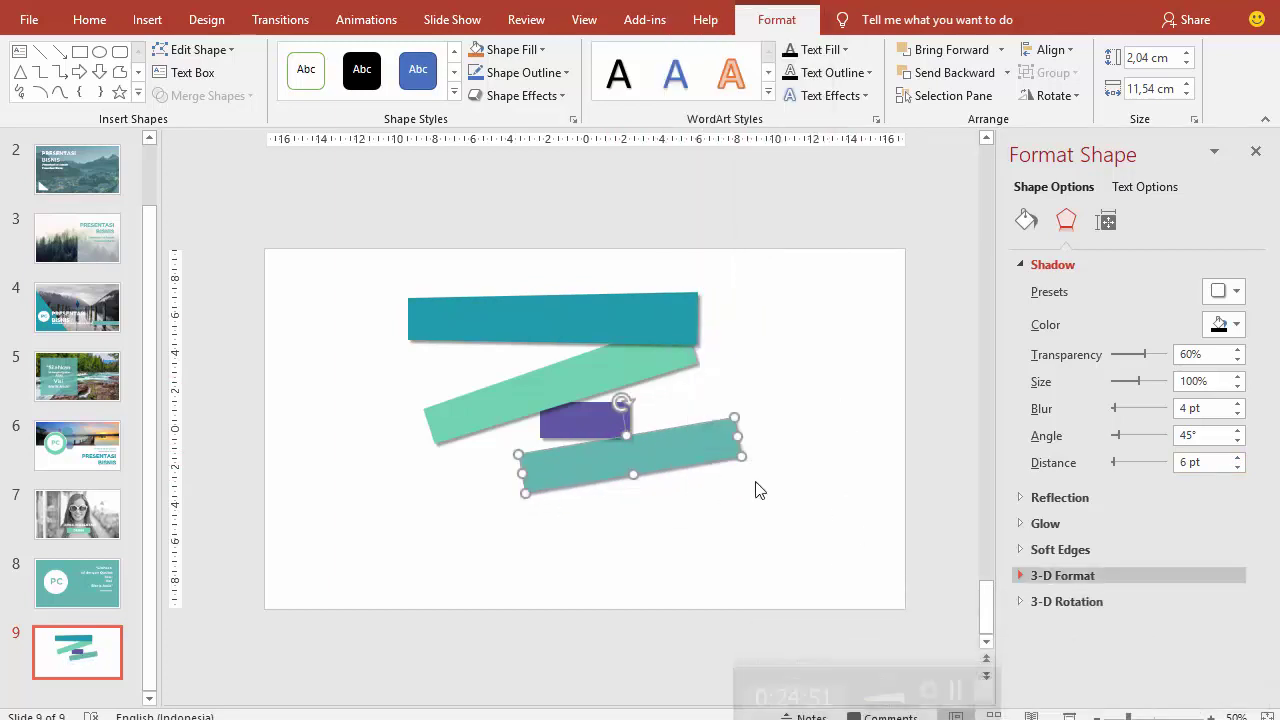
{"action": "left_click_drag", "start_coordinate": [697, 447], "coordinate": [675, 450]}
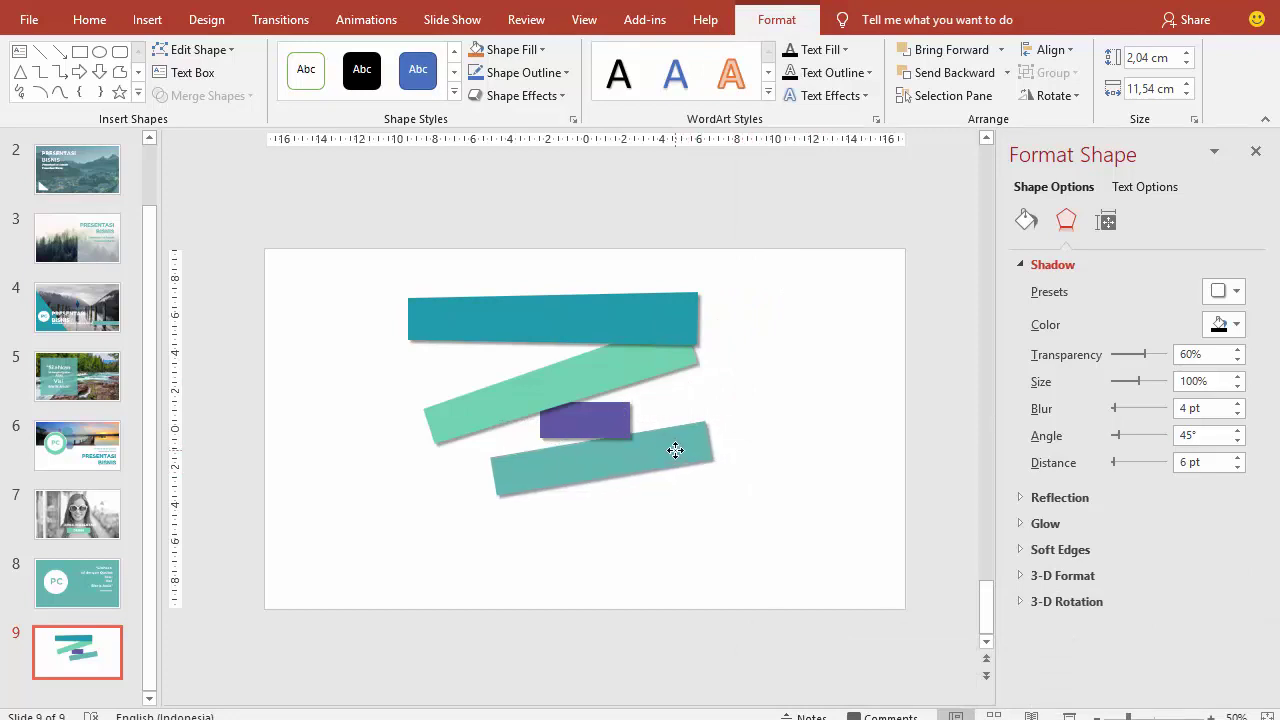
{"action": "left_click", "coordinate": [655, 316]}
{"action": "left_click_drag", "start_coordinate": [553, 254], "coordinate": [556, 256]}
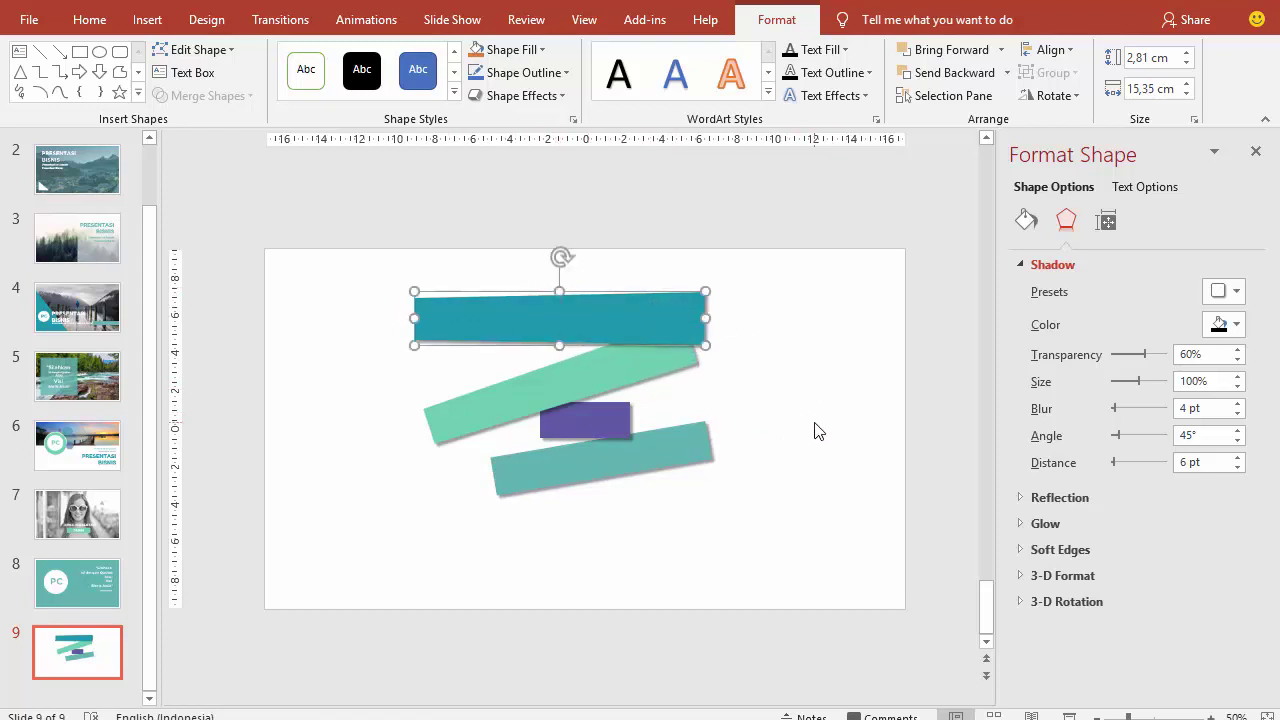
Draw a small rectangle at the slide's lower right, fill it grey and remove its outline.
{"action": "left_click", "coordinate": [586, 350]}
{"action": "left_click", "coordinate": [148, 20]}
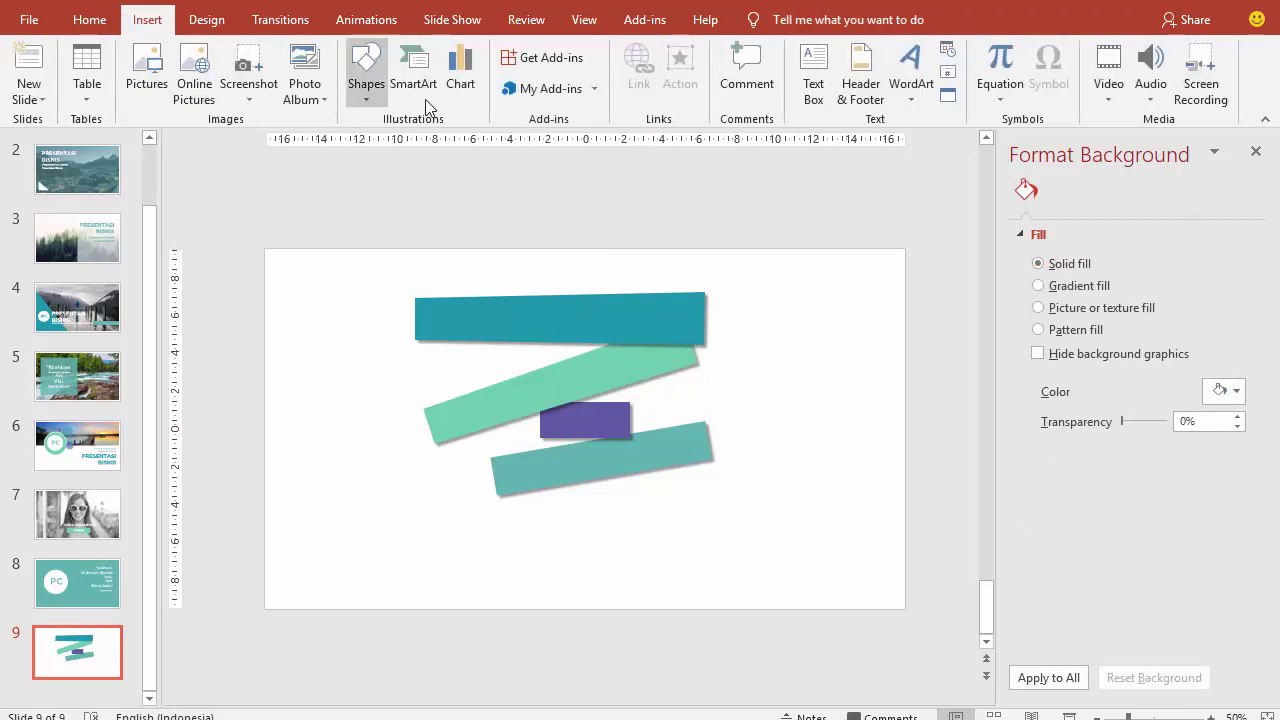
{"action": "left_click", "coordinate": [366, 80]}
{"action": "left_click", "coordinate": [436, 163]}
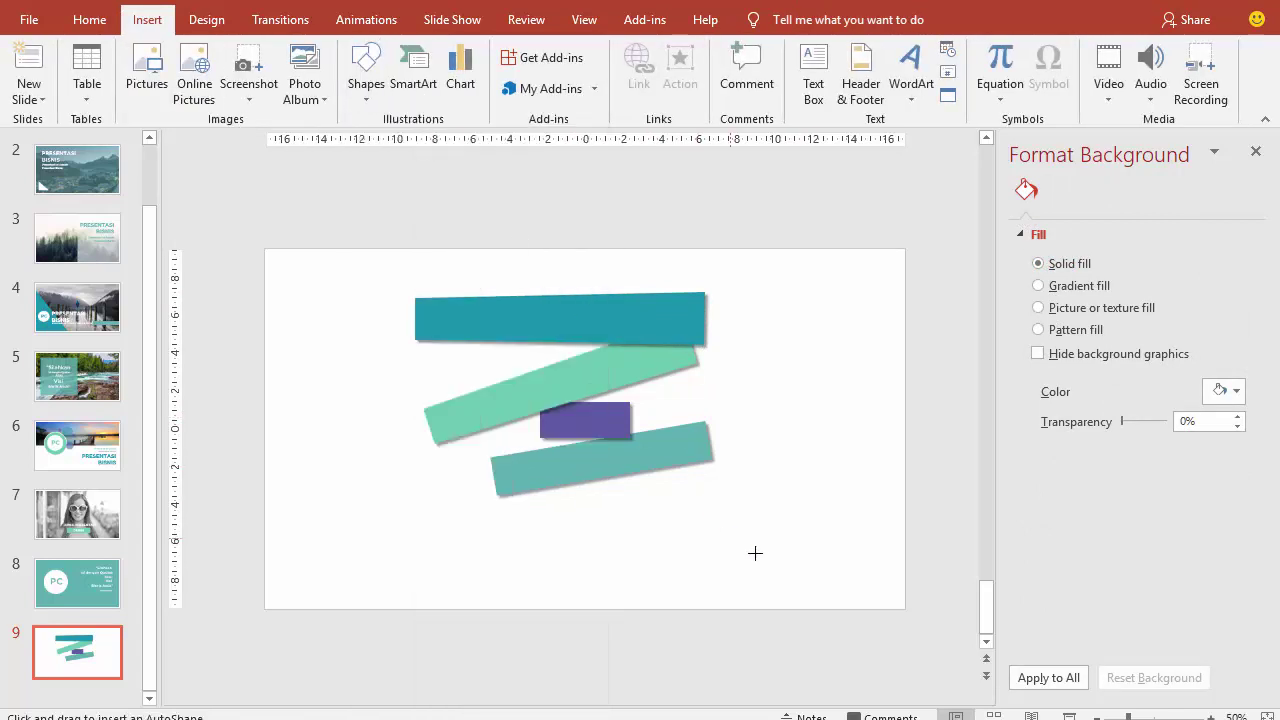
{"action": "left_click_drag", "start_coordinate": [797, 547], "coordinate": [869, 567]}
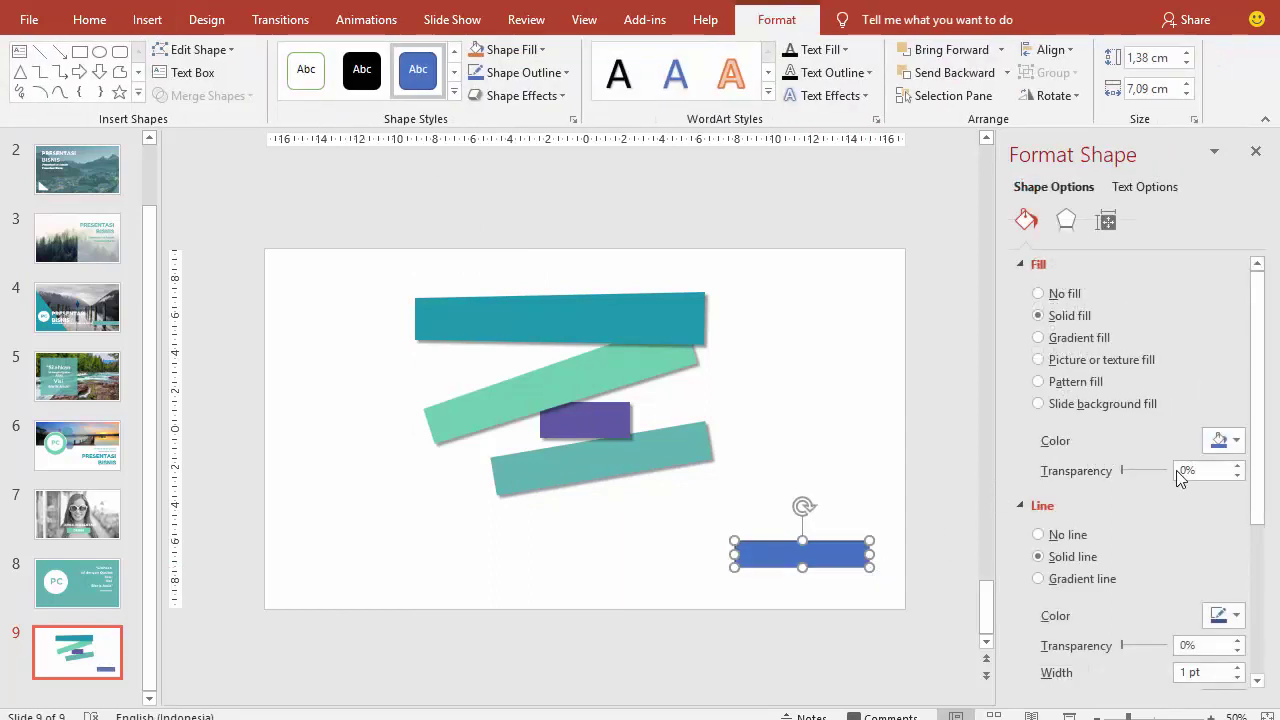
{"action": "left_click", "coordinate": [1222, 440]}
{"action": "left_click", "coordinate": [1111, 555]}
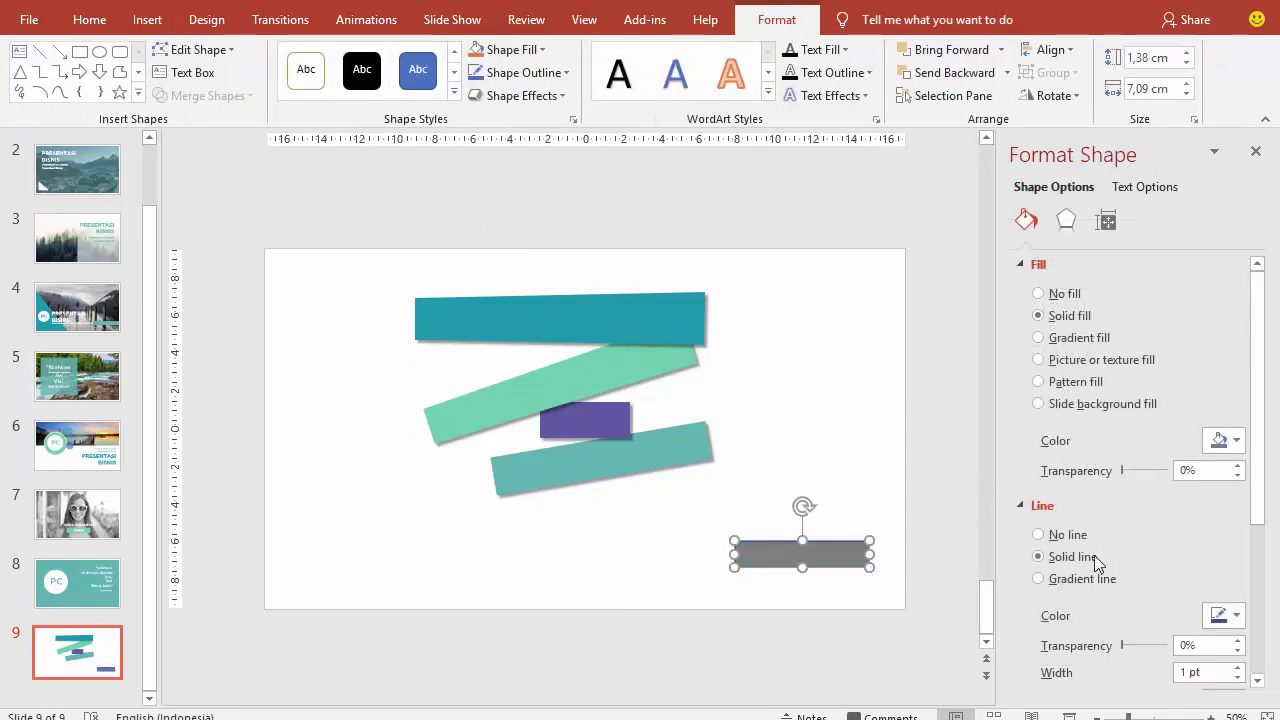
{"action": "left_click", "coordinate": [1038, 535]}
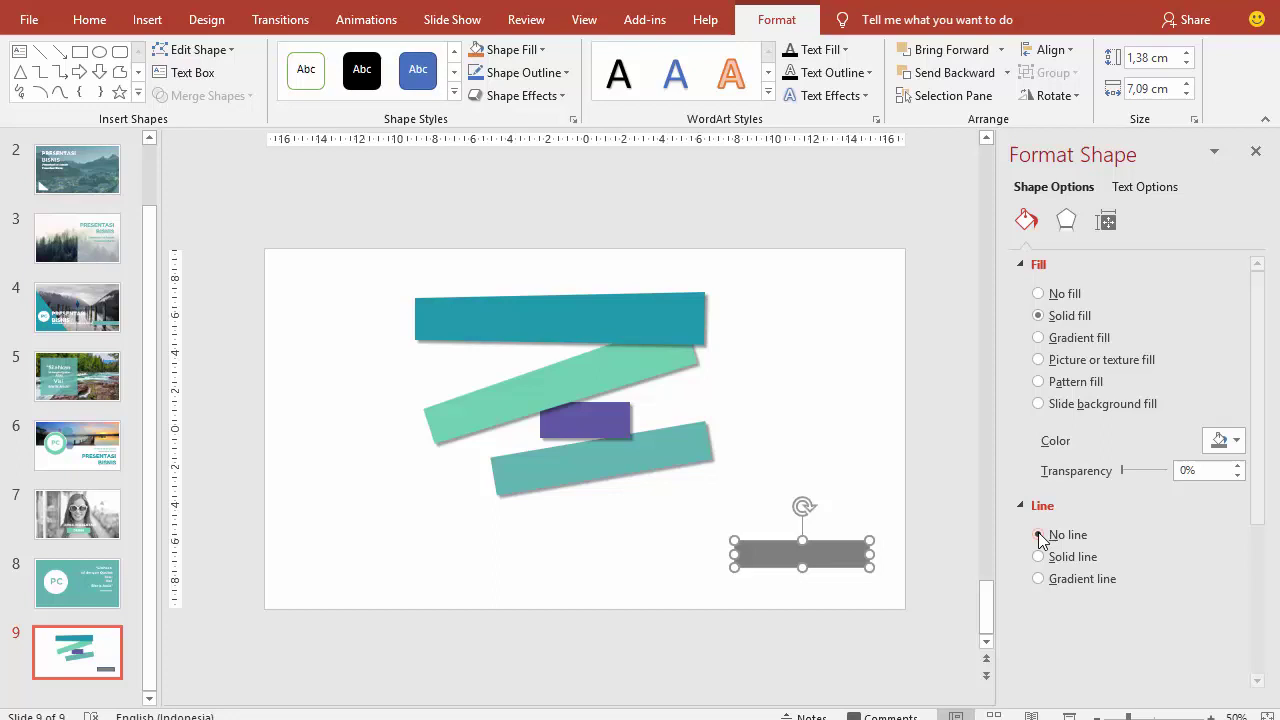
{"action": "left_click", "coordinate": [843, 464]}
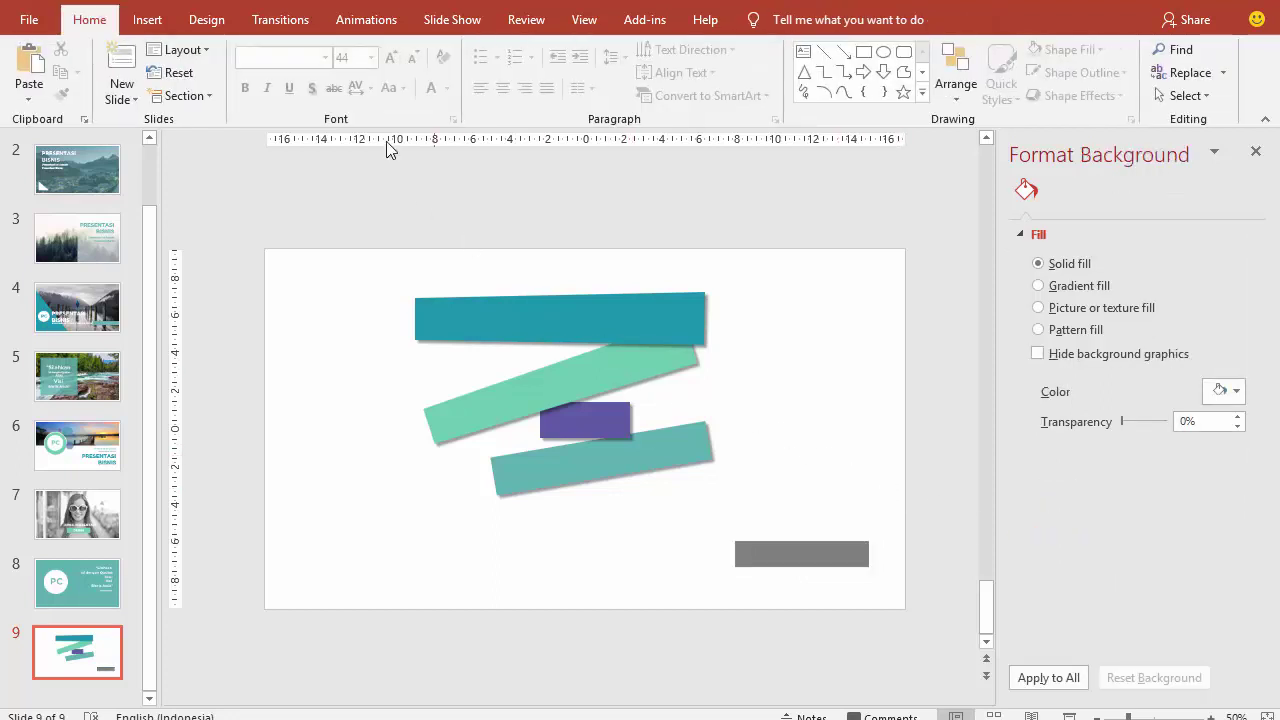
Add a text box reading 'Imagination' and move it onto the top teal bar.
{"action": "left_click", "coordinate": [147, 19]}
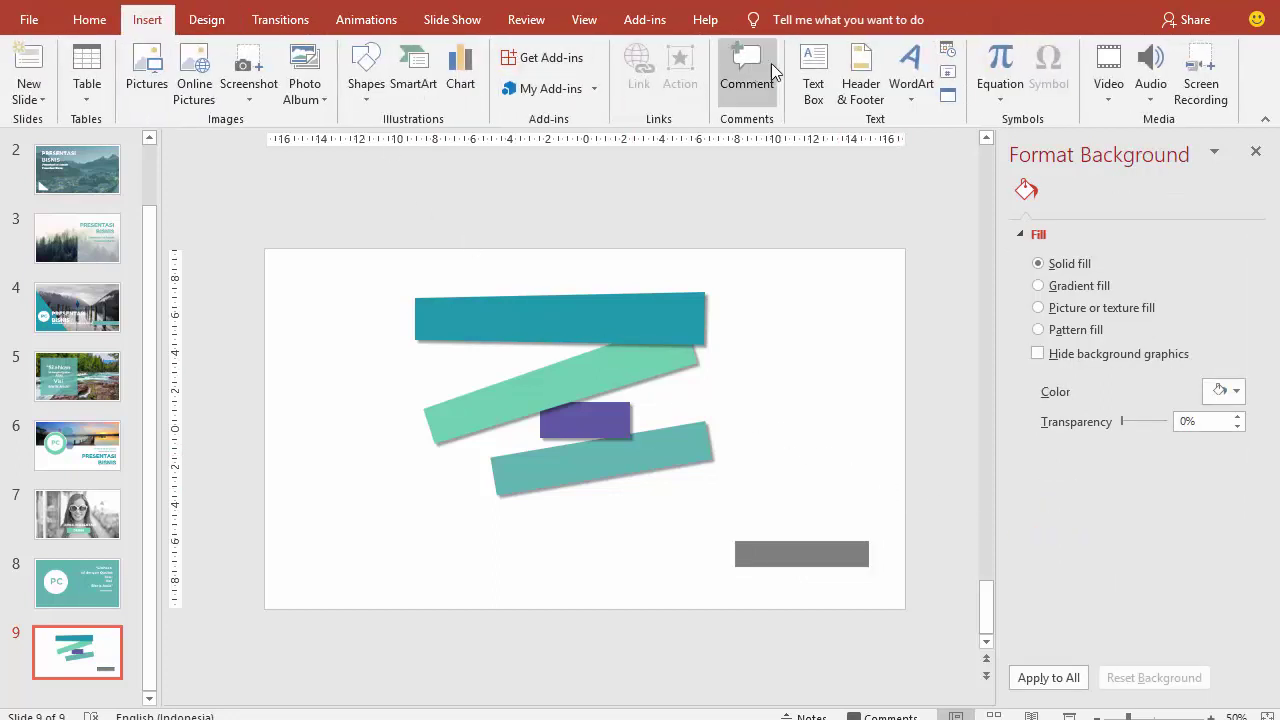
{"action": "left_click", "coordinate": [807, 64]}
{"action": "left_click", "coordinate": [758, 294]}
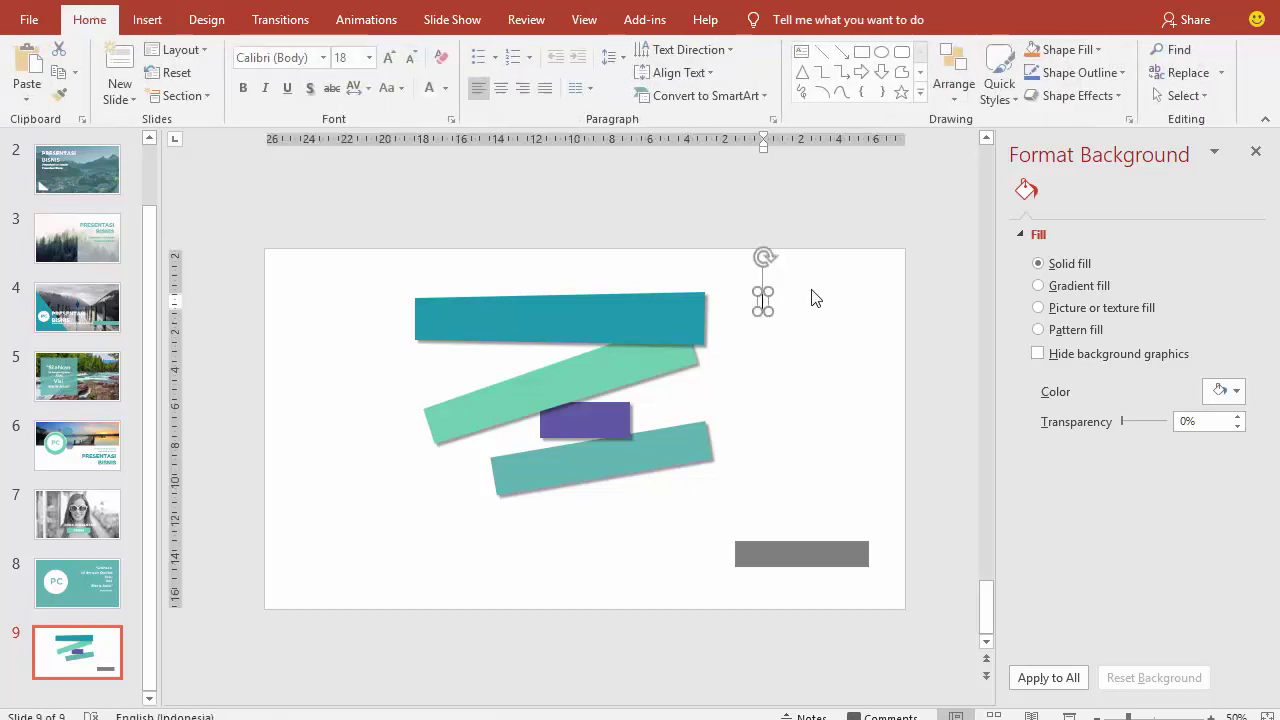
{"action": "type", "text": "Im"}
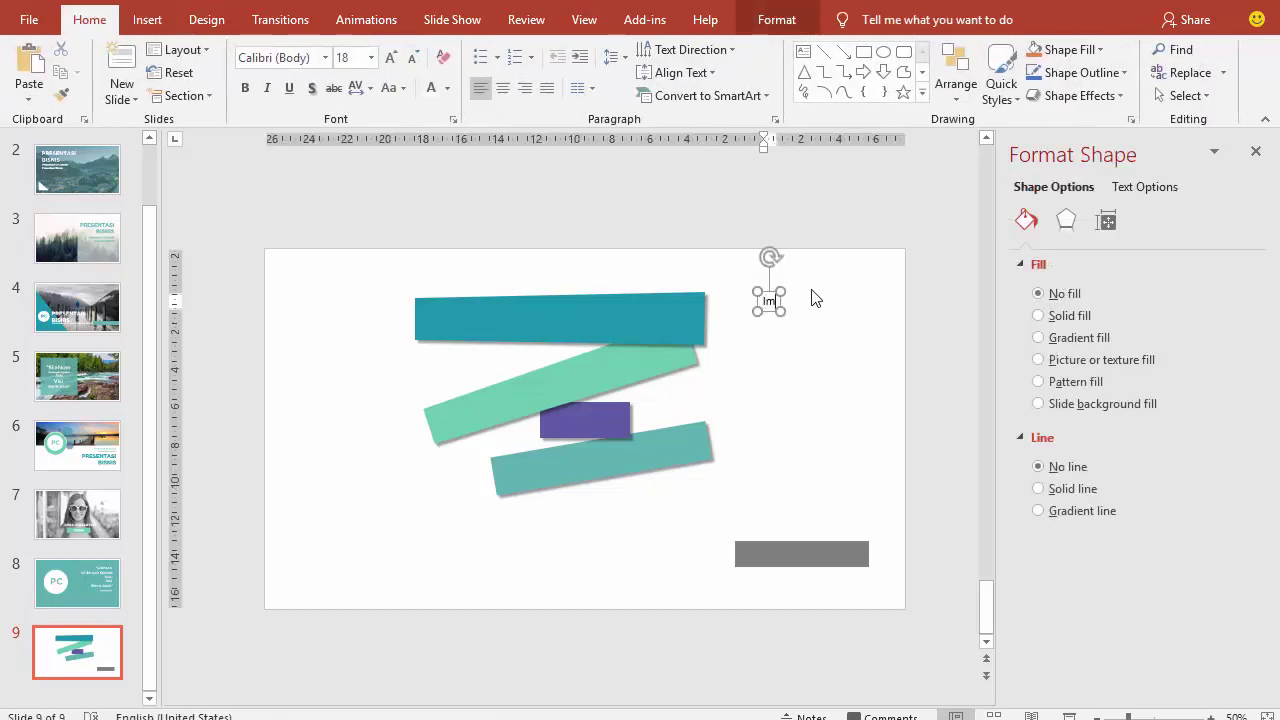
{"action": "type", "text": "agination"}
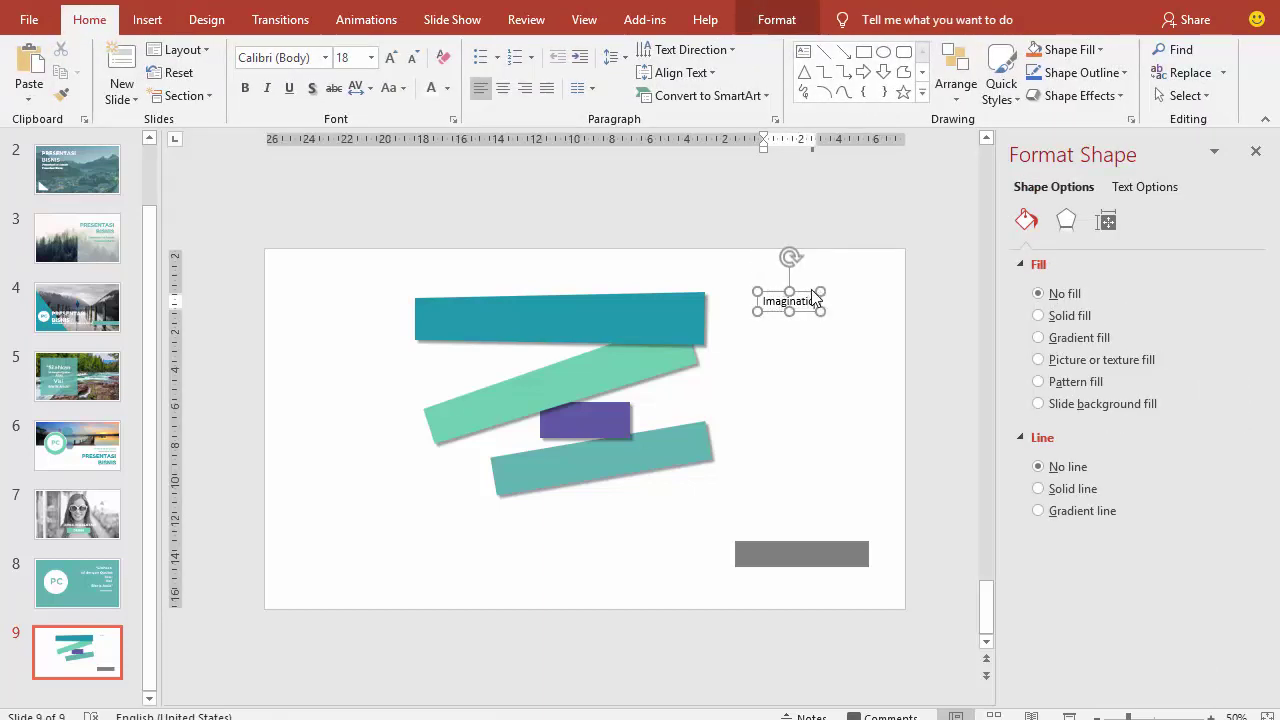
{"action": "type", "text": "n"}
{"action": "left_click_drag", "start_coordinate": [805, 292], "coordinate": [579, 303]}
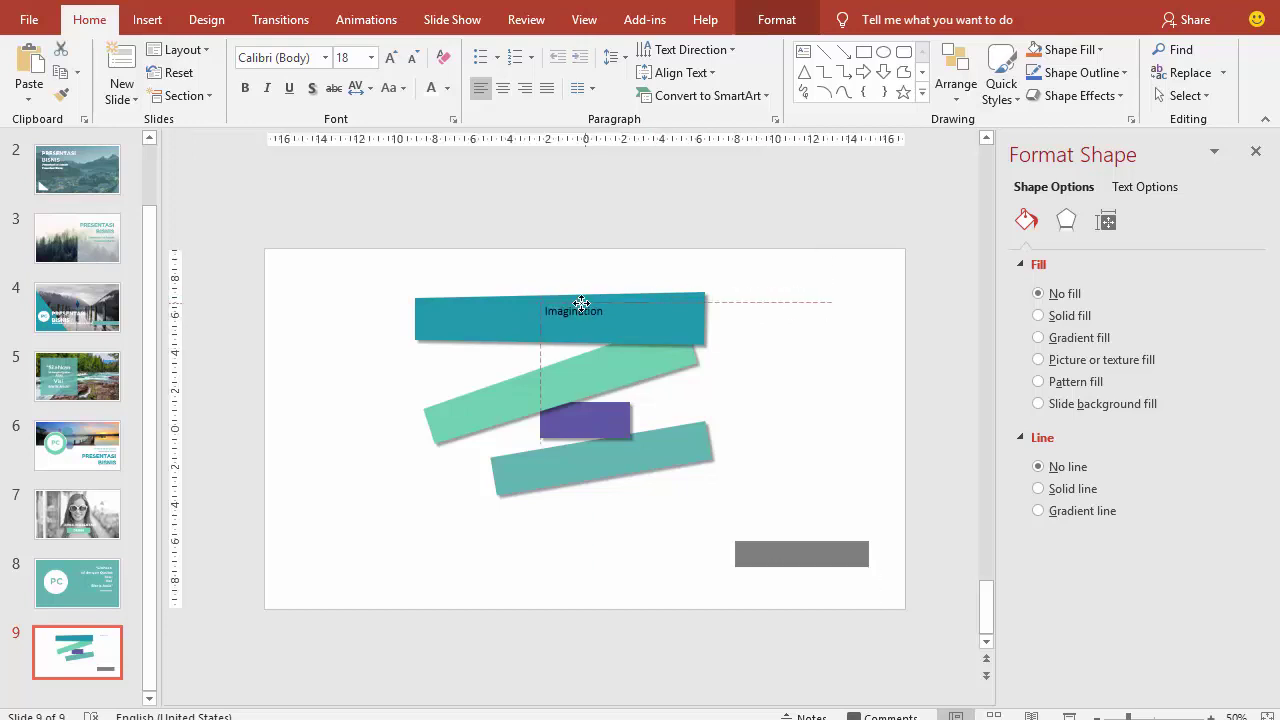
Format 'Imagination' as white Montserrat size 40 and centre it on the bar.
{"action": "left_click", "coordinate": [326, 60]}
{"action": "left_click", "coordinate": [302, 174]}
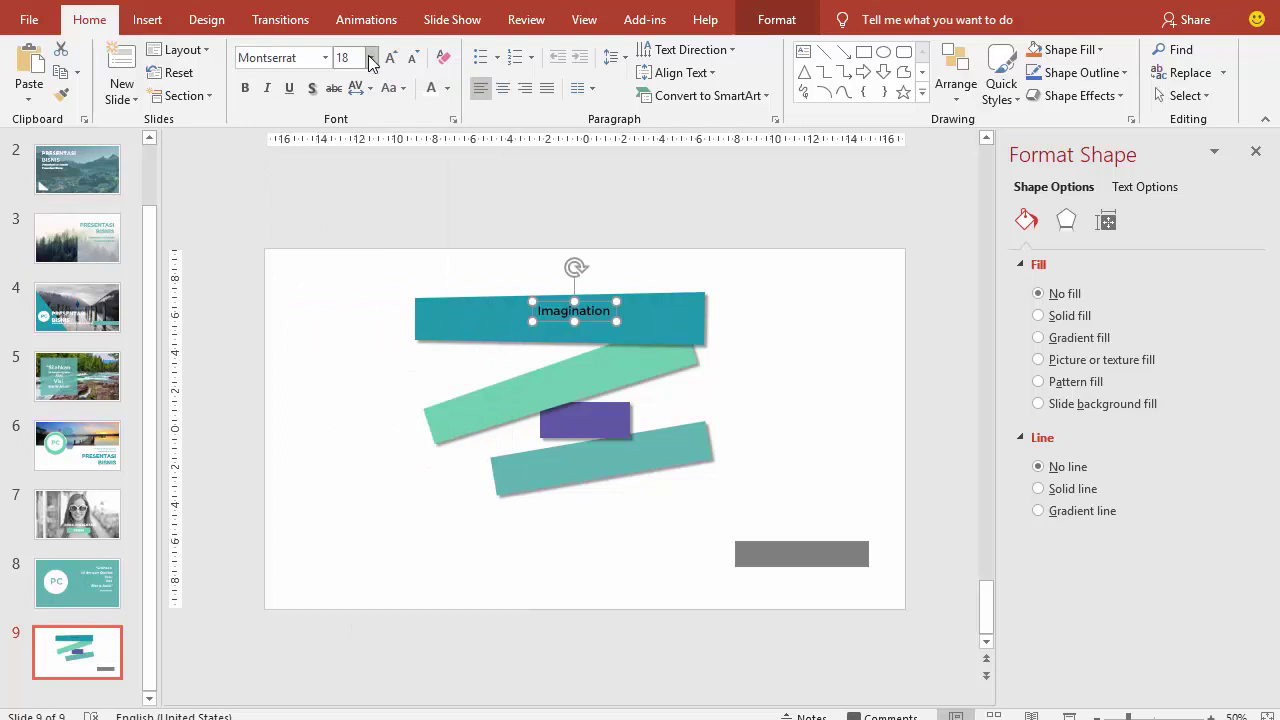
{"action": "left_click", "coordinate": [371, 60]}
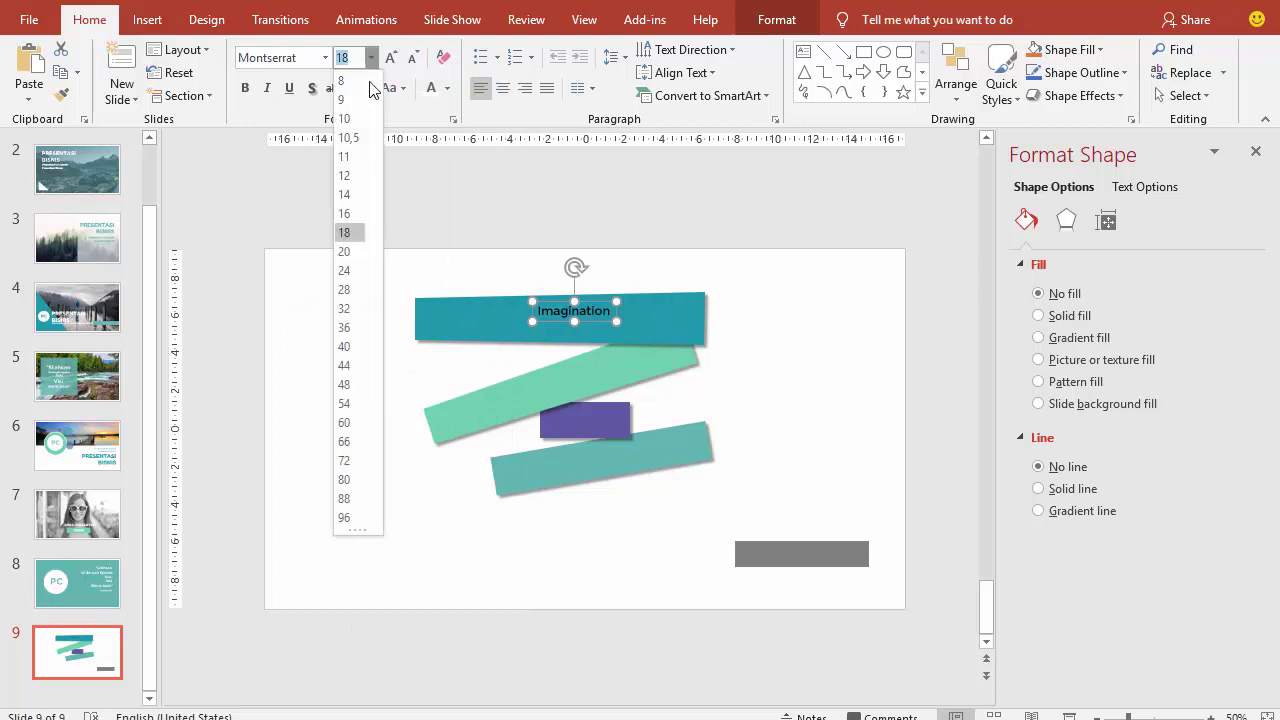
{"action": "left_click", "coordinate": [345, 347]}
{"action": "left_click", "coordinate": [431, 91]}
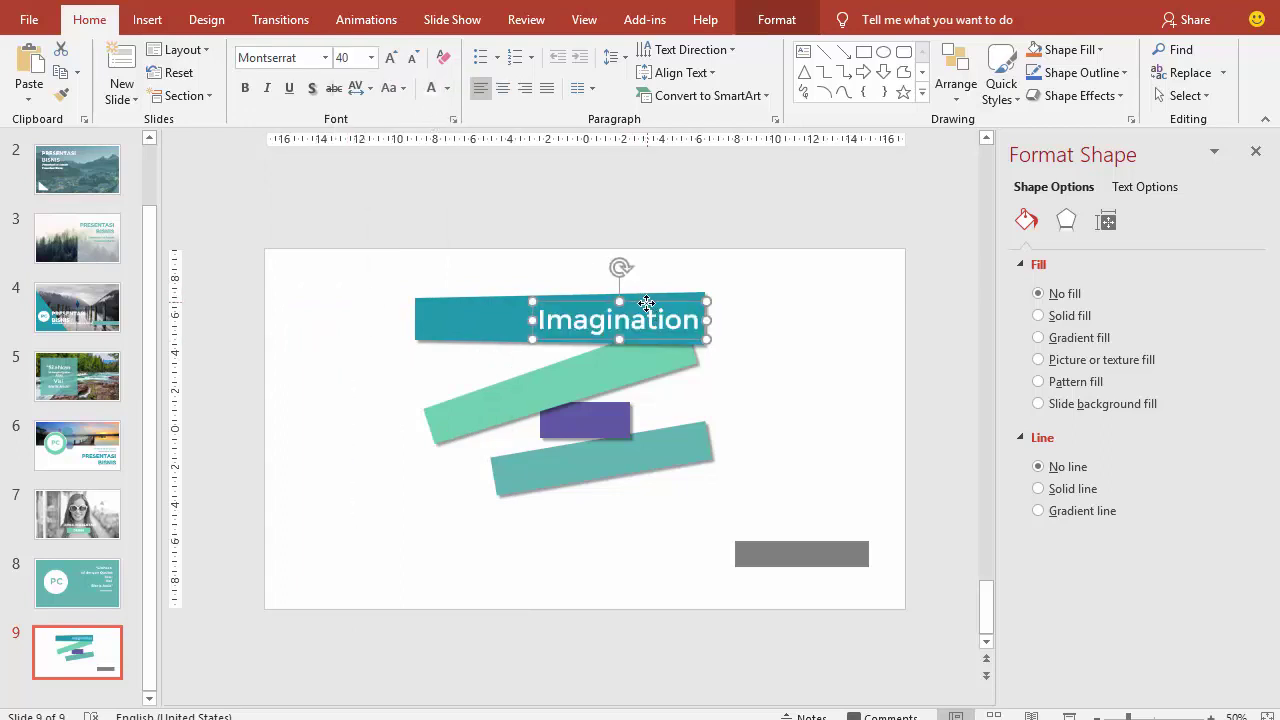
{"action": "left_click_drag", "start_coordinate": [638, 292], "coordinate": [594, 294]}
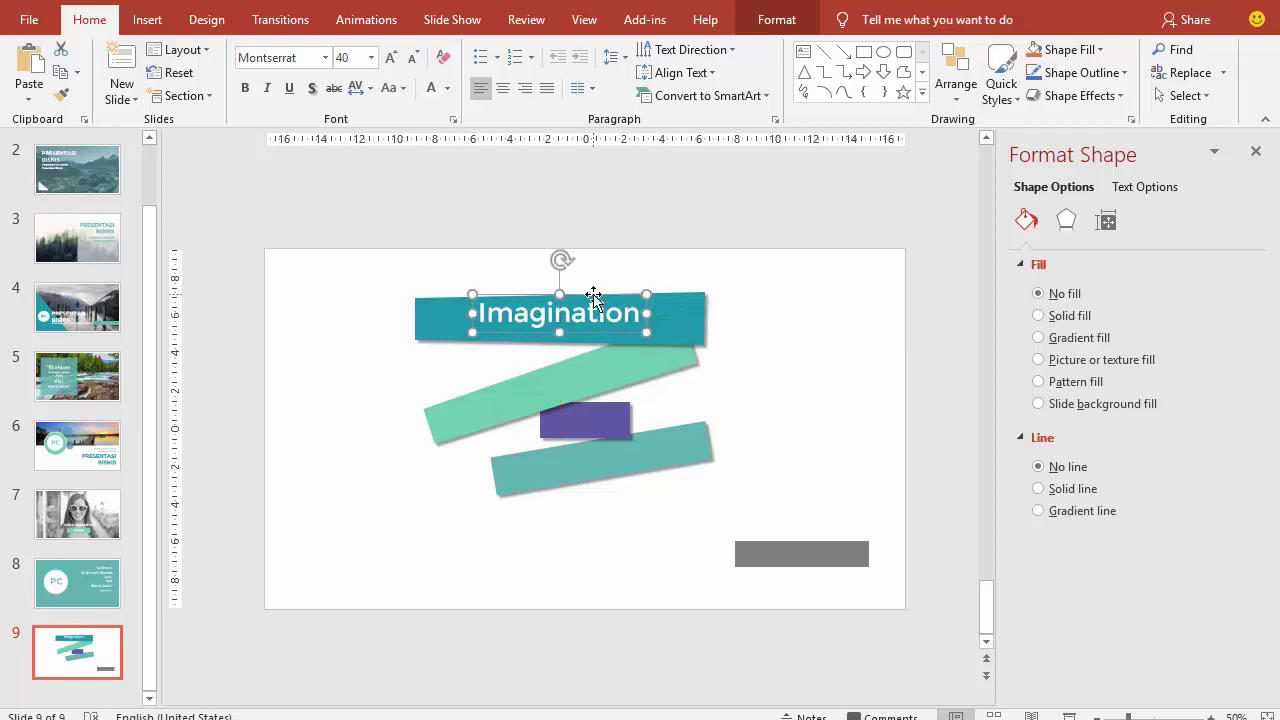
{"action": "key", "text": "Down"}
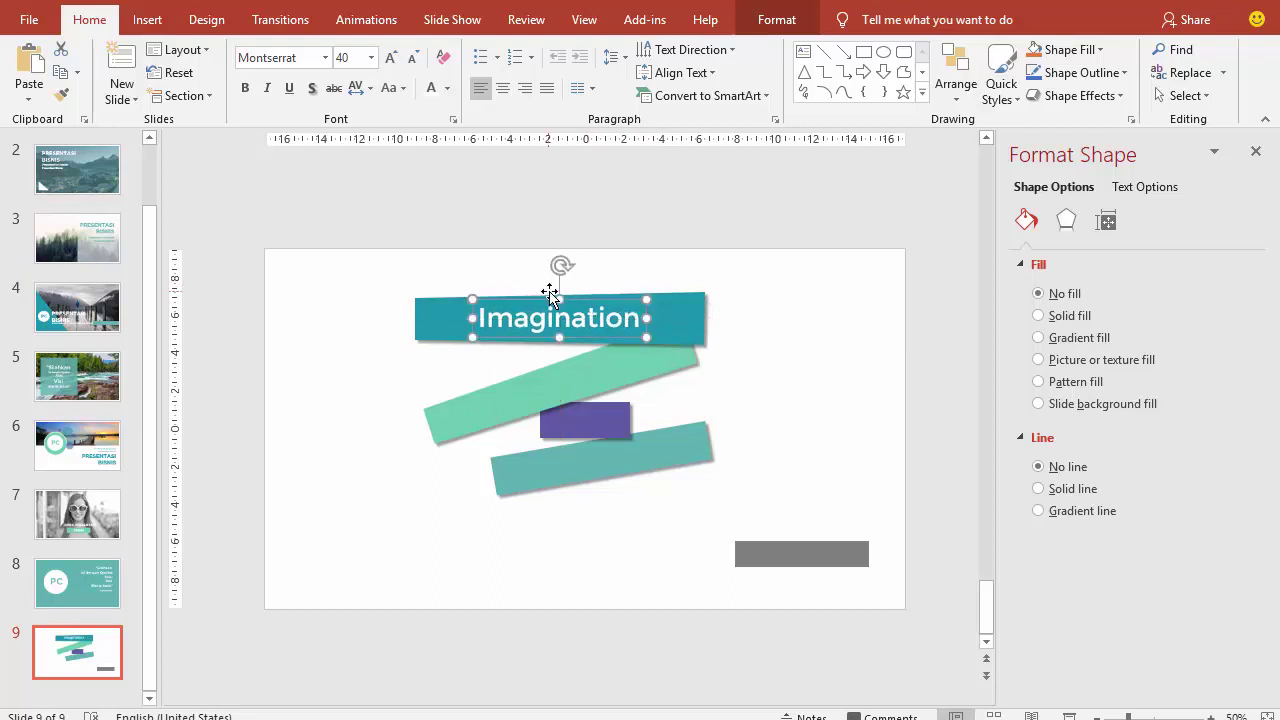
Place a tilted text copy on the mint bar reading 'Is More Important' at size 32.
{"action": "mouse_move", "coordinate": [561, 265]}
{"action": "left_mouse_down"}
{"action": "mouse_move", "coordinate": [561, 277]}
{"action": "mouse_move", "coordinate": [550, 270]}
{"action": "mouse_move", "coordinate": [591, 349]}
{"action": "mouse_move", "coordinate": [543, 327]}
{"action": "left_mouse_up"}
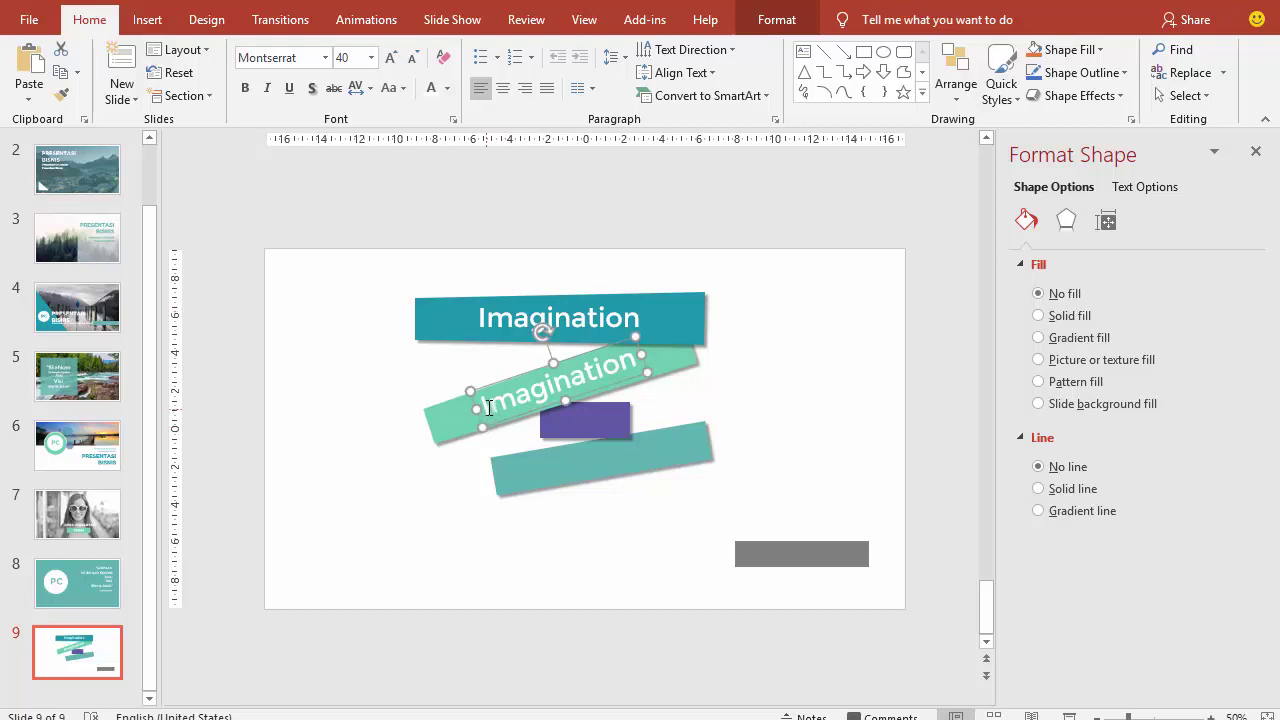
{"action": "left_click_drag", "start_coordinate": [488, 407], "coordinate": [636, 369]}
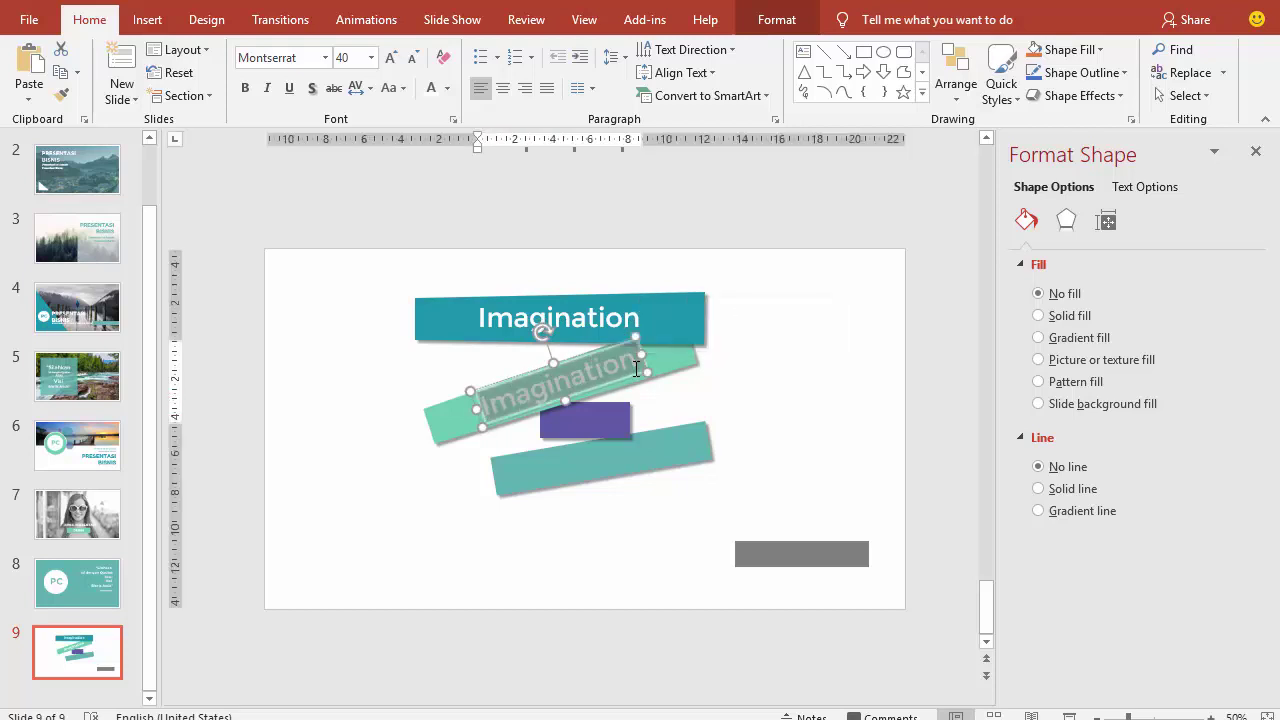
{"action": "type", "text": "Is More"}
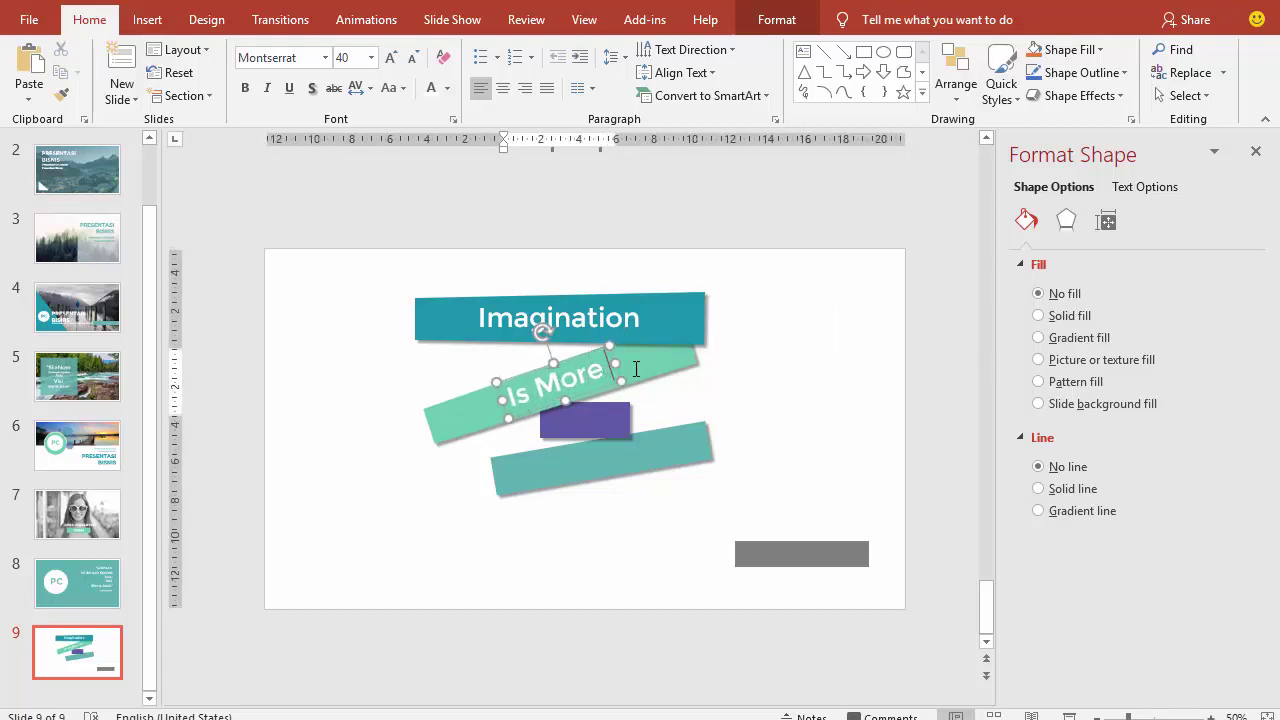
{"action": "type", "text": " Important"}
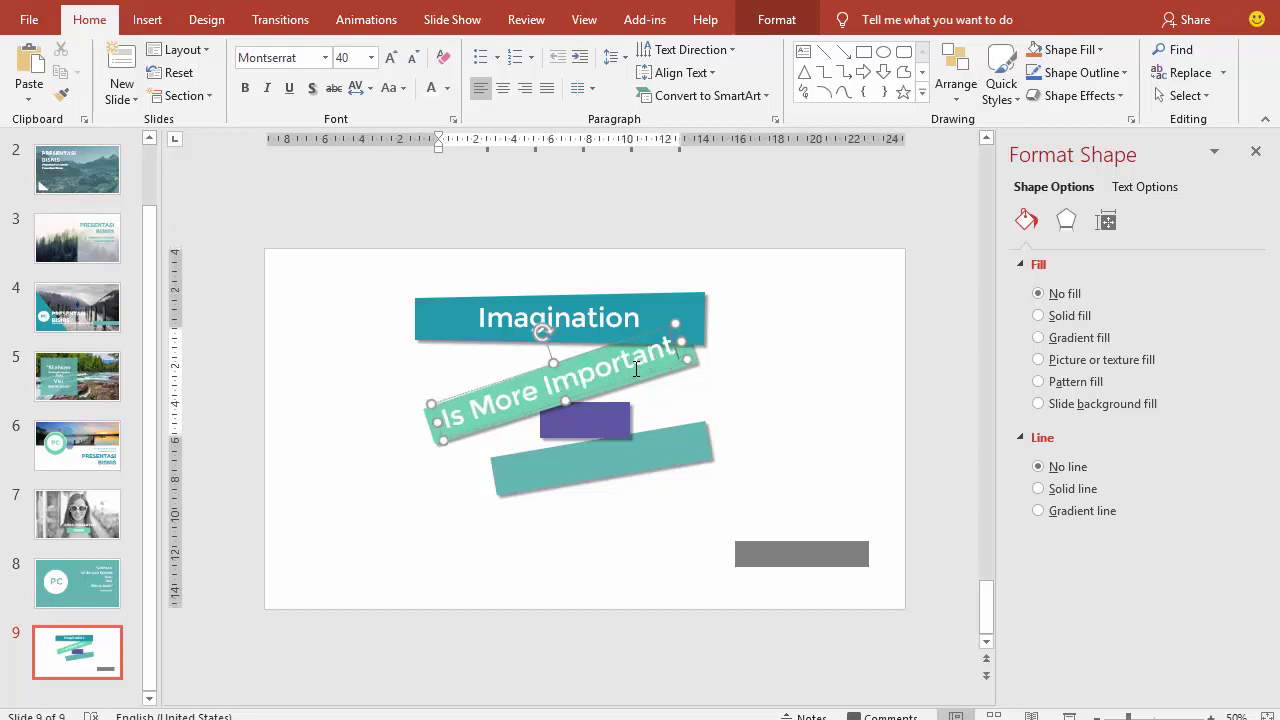
{"action": "left_click", "coordinate": [537, 372]}
{"action": "left_click", "coordinate": [371, 57]}
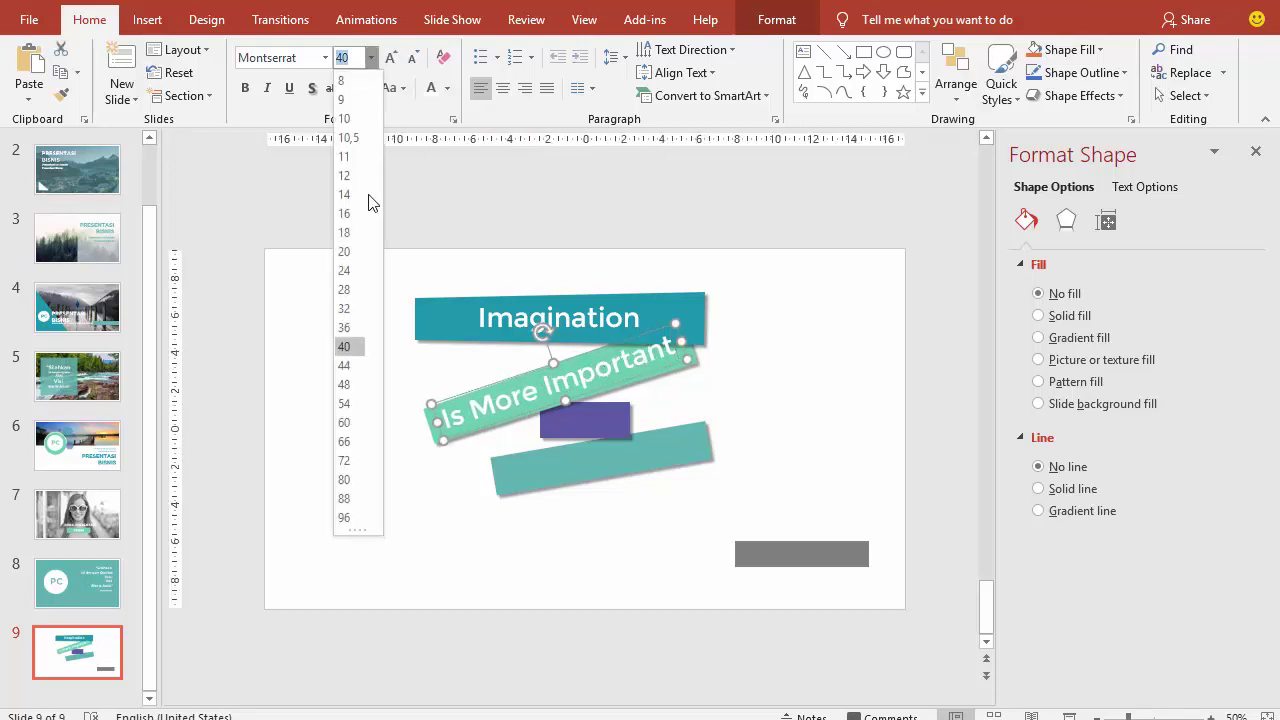
{"action": "left_click", "coordinate": [349, 311]}
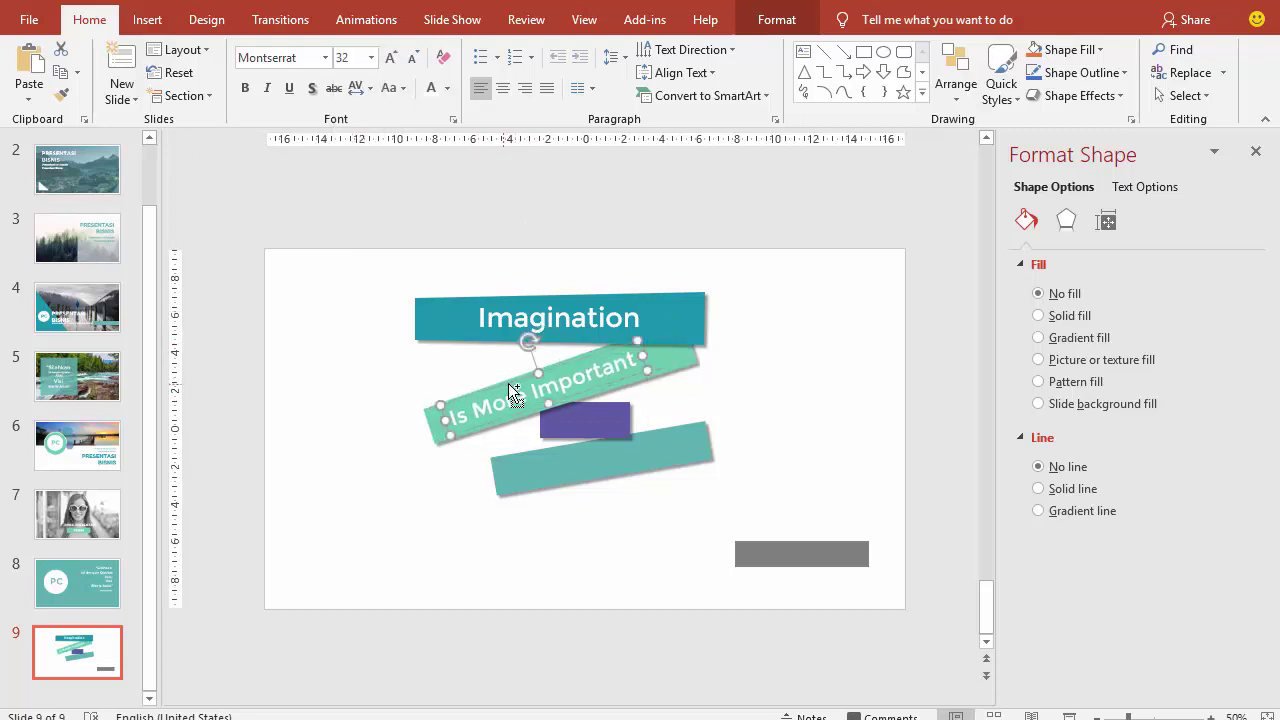
Duplicate it onto the purple bar, change the text to 'Than', and level it.
{"action": "key", "text": "ctrl+d"}
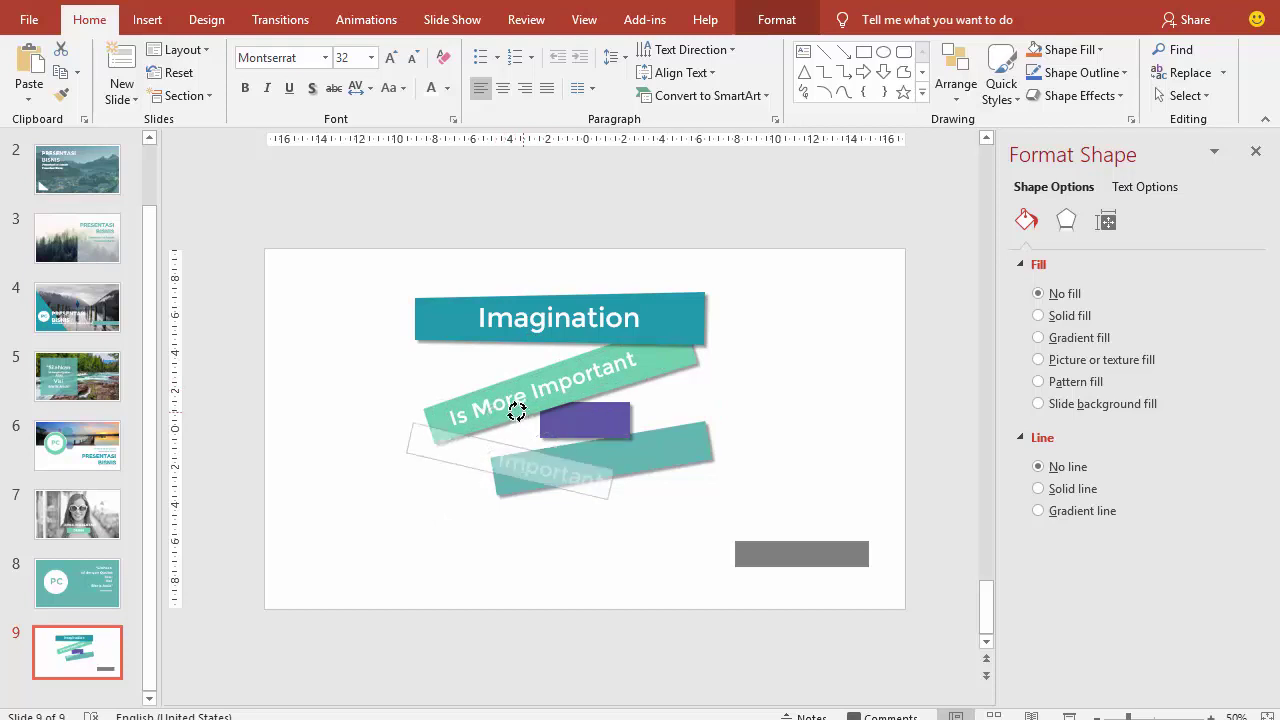
{"action": "left_click_drag", "start_coordinate": [500, 412], "coordinate": [605, 413]}
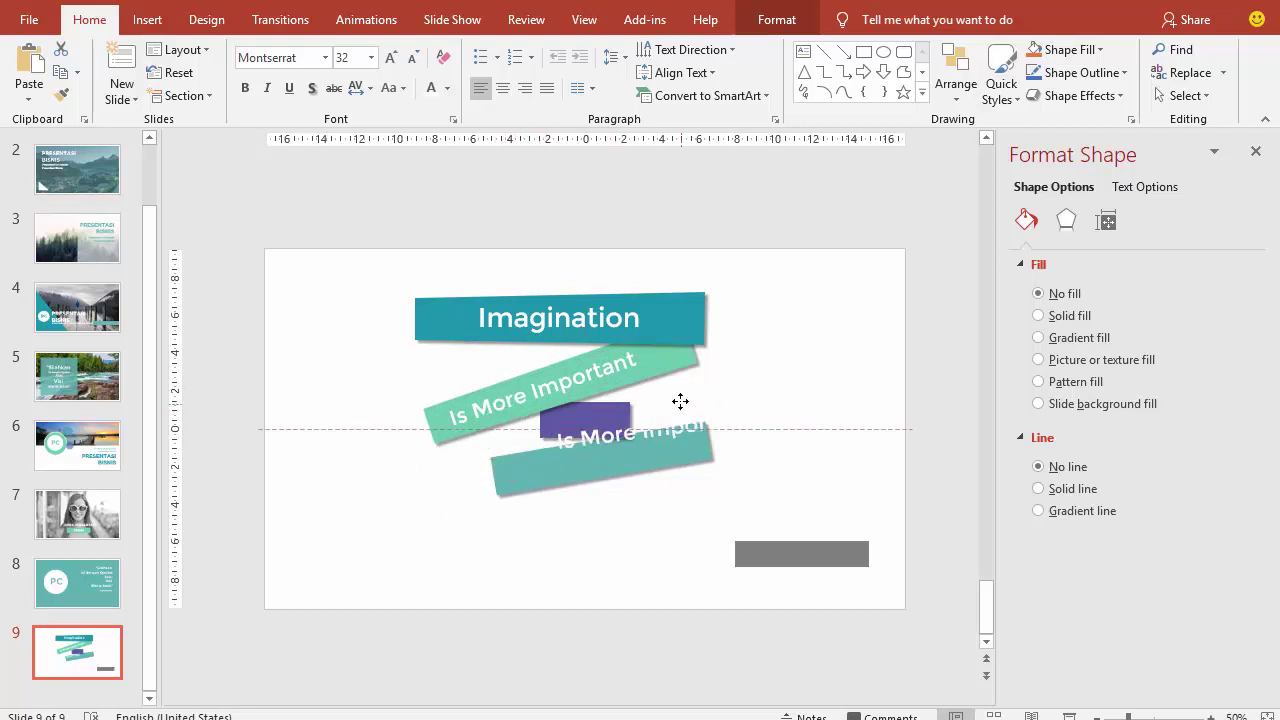
{"action": "triple_click", "coordinate": [572, 428]}
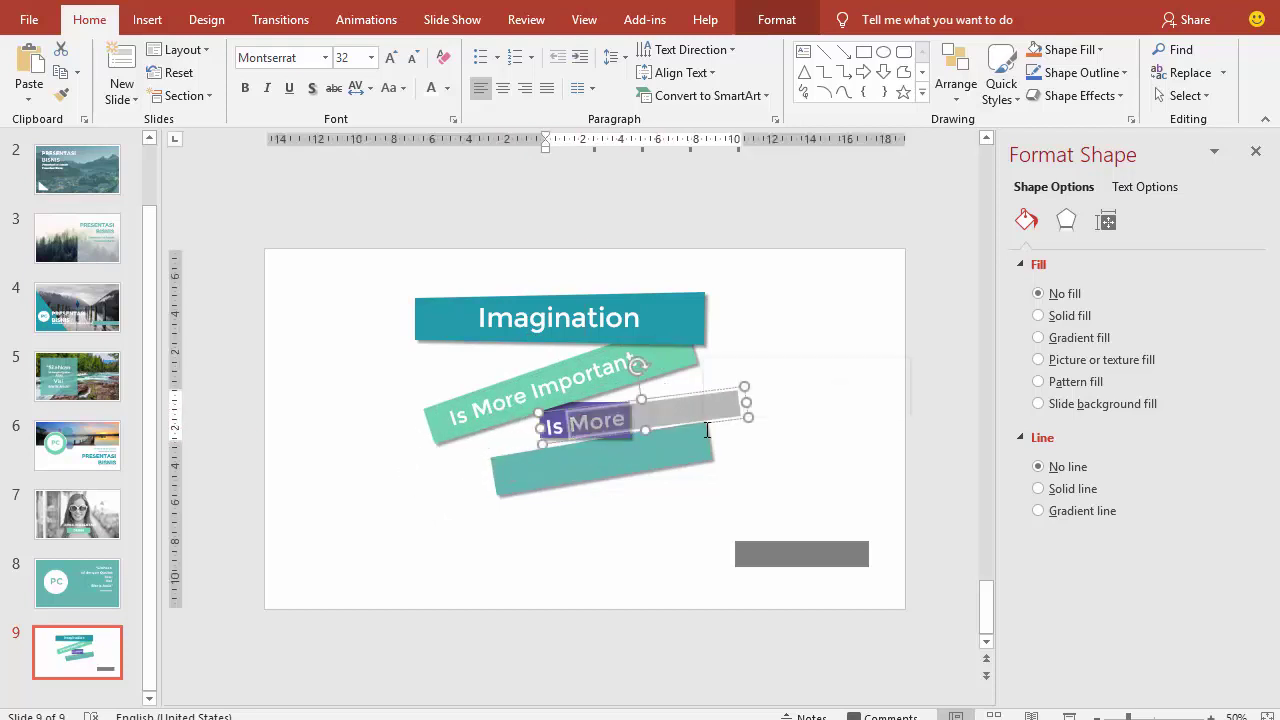
{"action": "key", "text": "Delete"}
{"action": "type", "text": "T"}
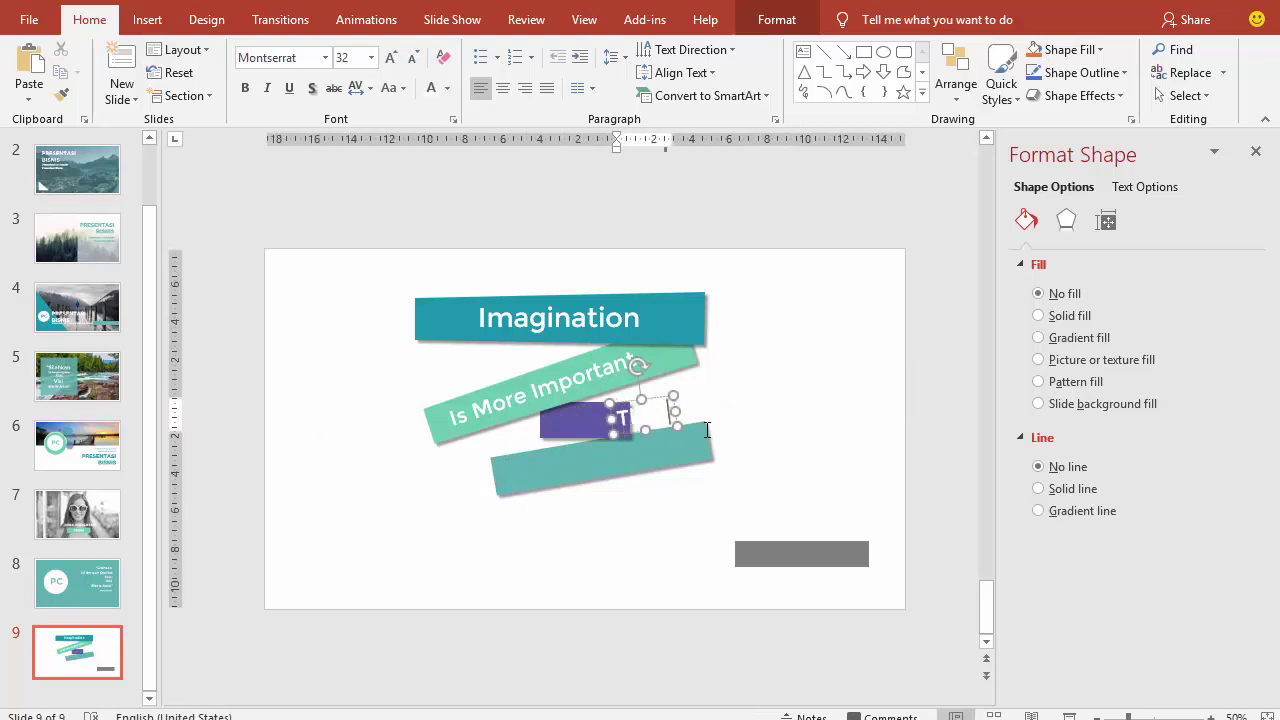
{"action": "type", "text": "han"}
{"action": "left_click", "coordinate": [604, 398]}
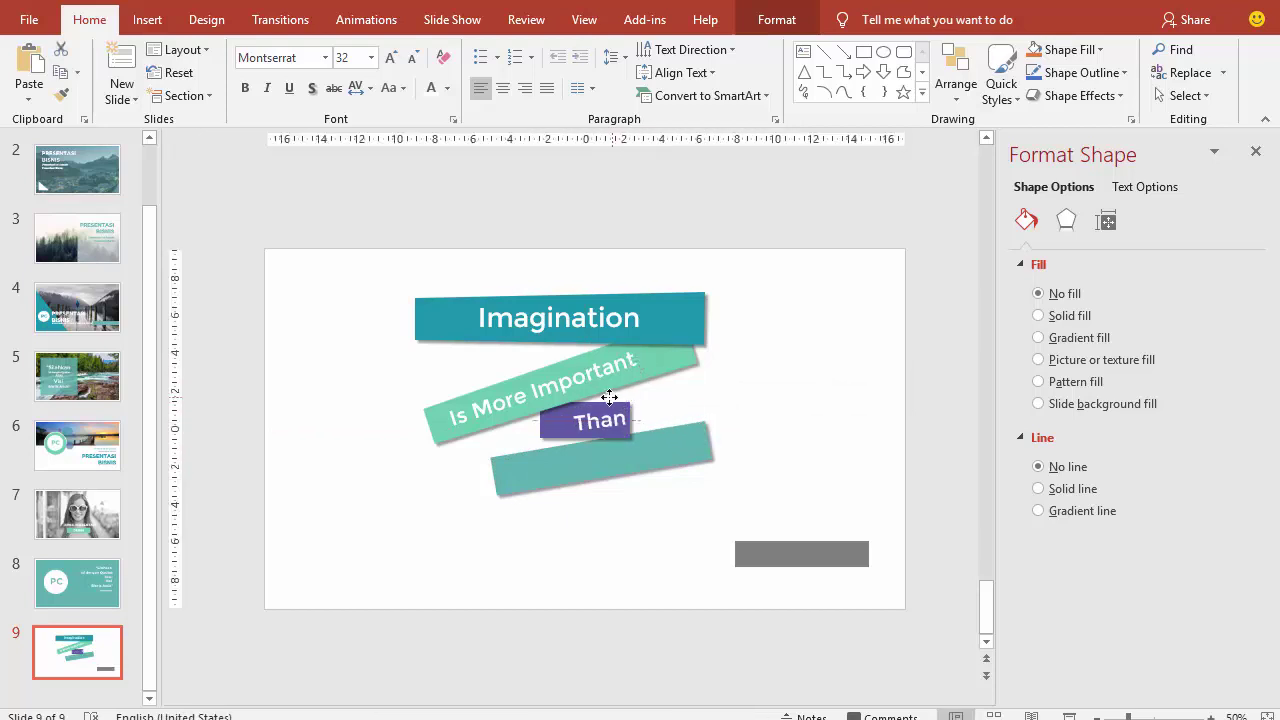
{"action": "left_click_drag", "start_coordinate": [581, 370], "coordinate": [587, 370]}
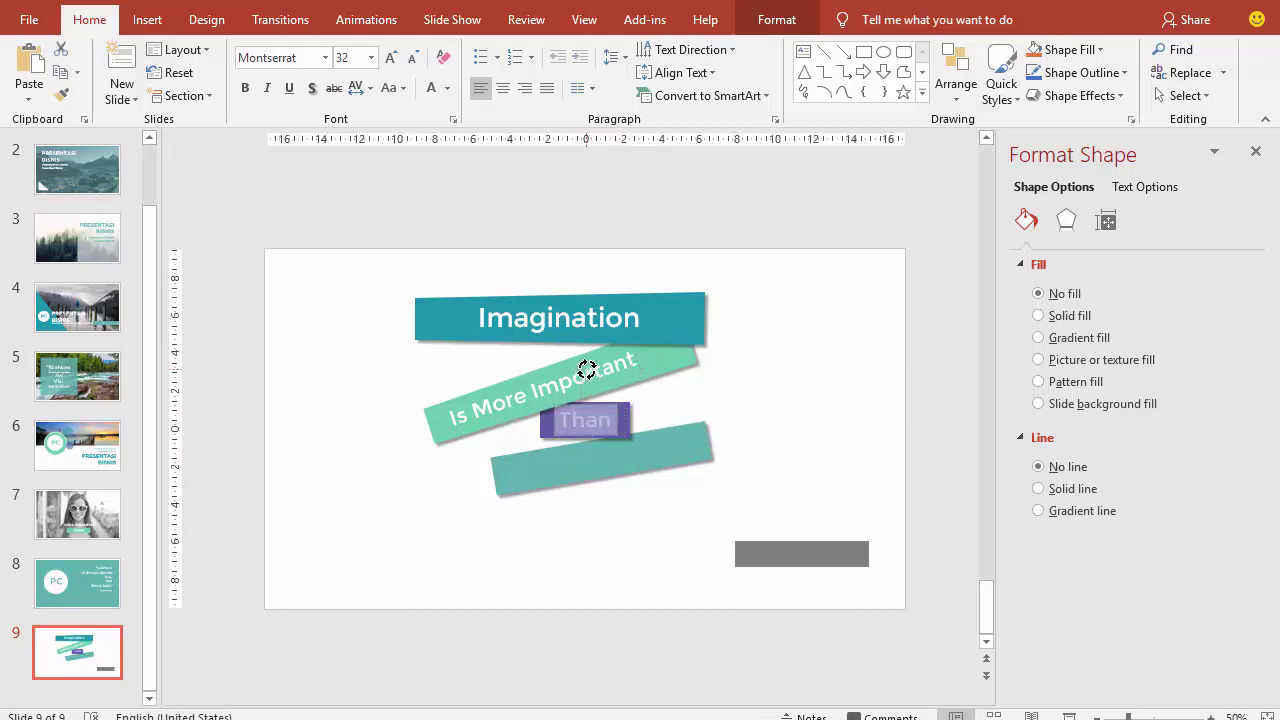
{"action": "left_click", "coordinate": [775, 412]}
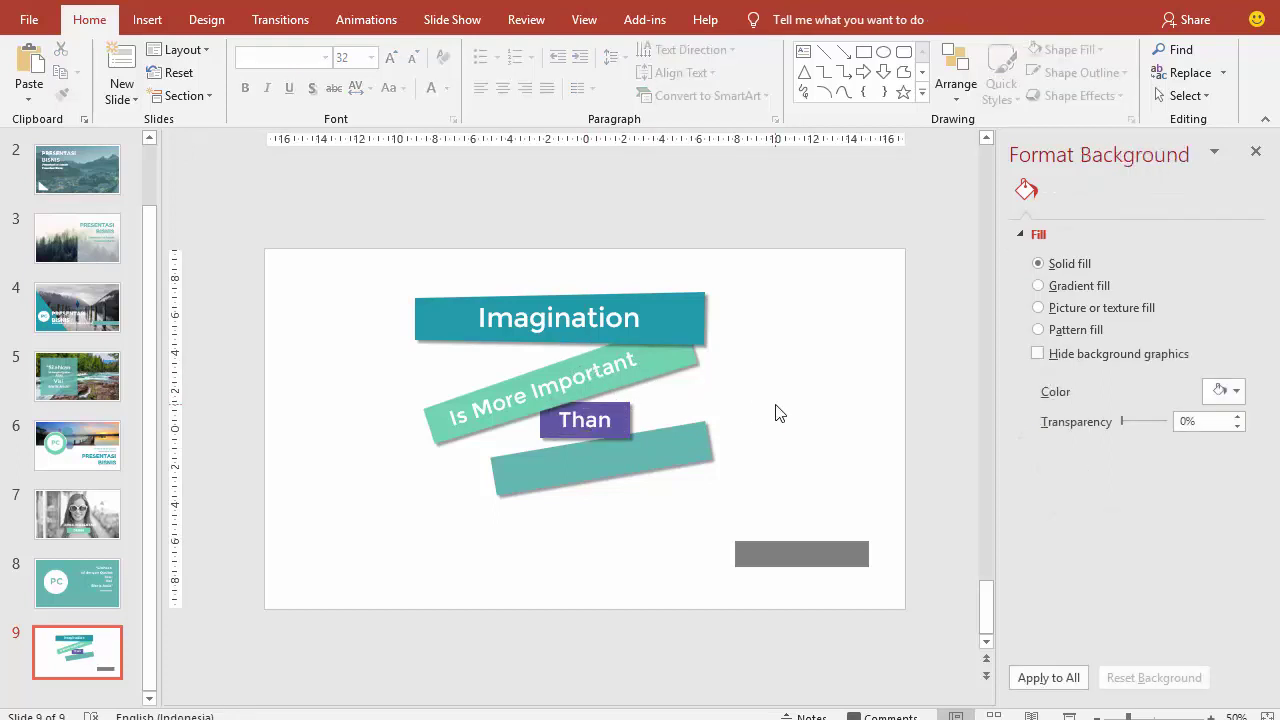
{"action": "left_click", "coordinate": [598, 405]}
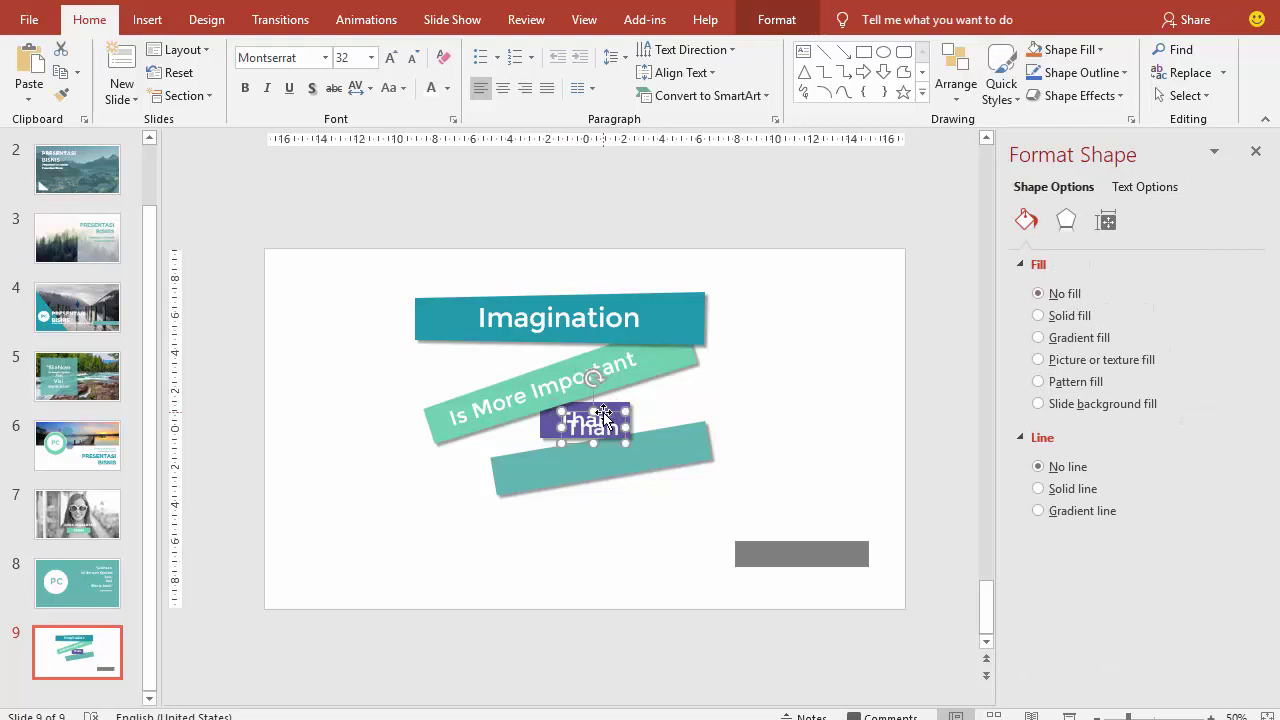
Copy the 'Than' box onto the lower teal bar and retype it as 'Knowledge'.
{"action": "mouse_move", "coordinate": [606, 413]}
{"action": "left_mouse_down"}
{"action": "mouse_move", "coordinate": [592, 467]}
{"action": "mouse_move", "coordinate": [566, 436]}
{"action": "left_mouse_up"}
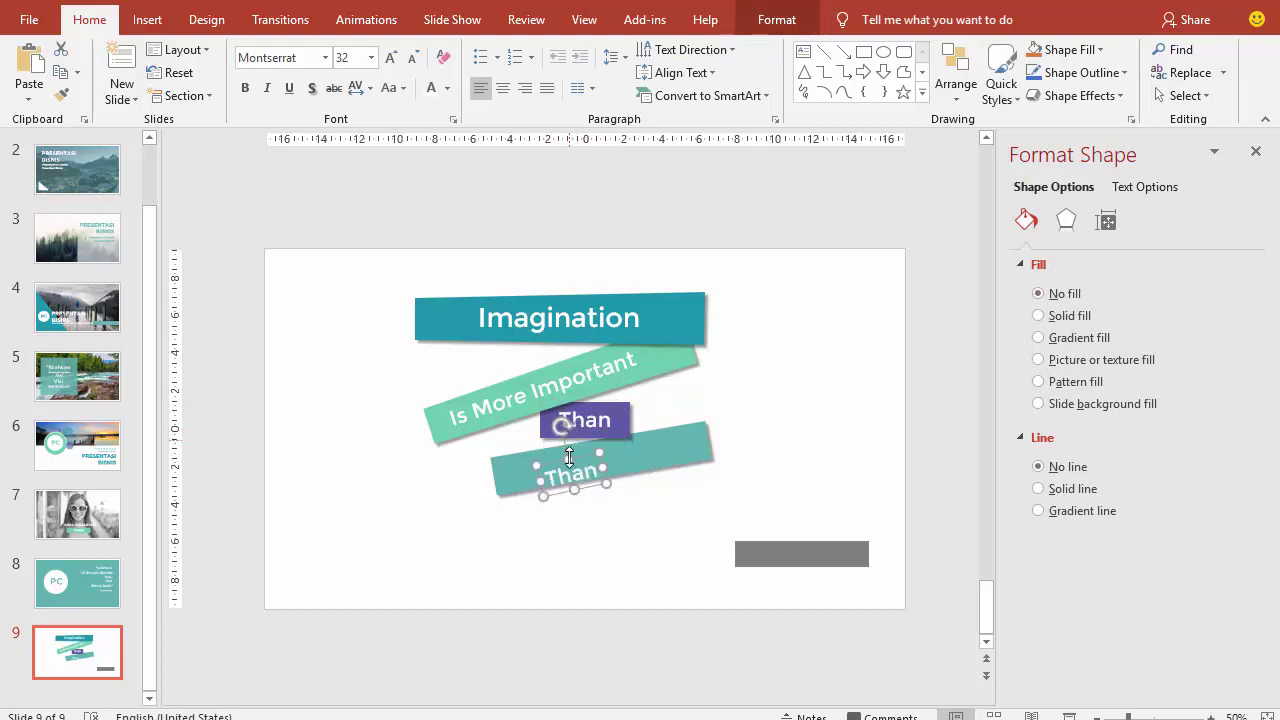
{"action": "double_click", "coordinate": [557, 479]}
{"action": "type", "text": "K"}
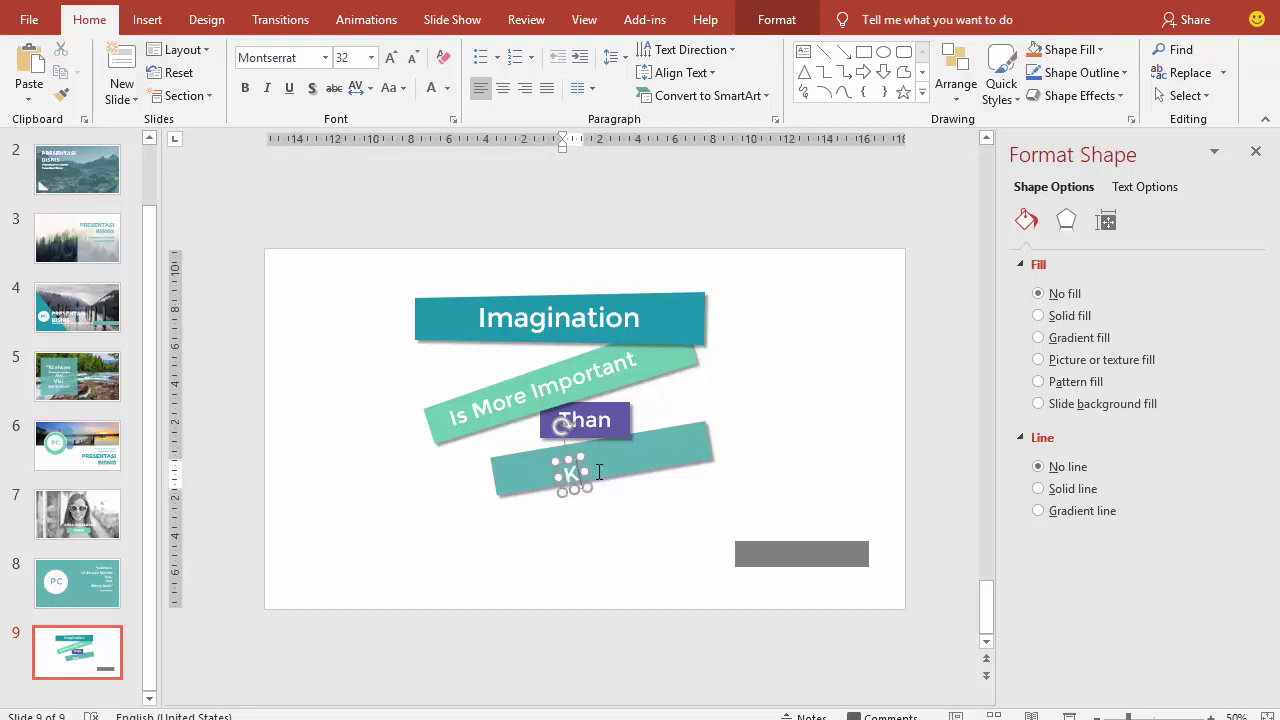
{"action": "type", "text": "nowle"}
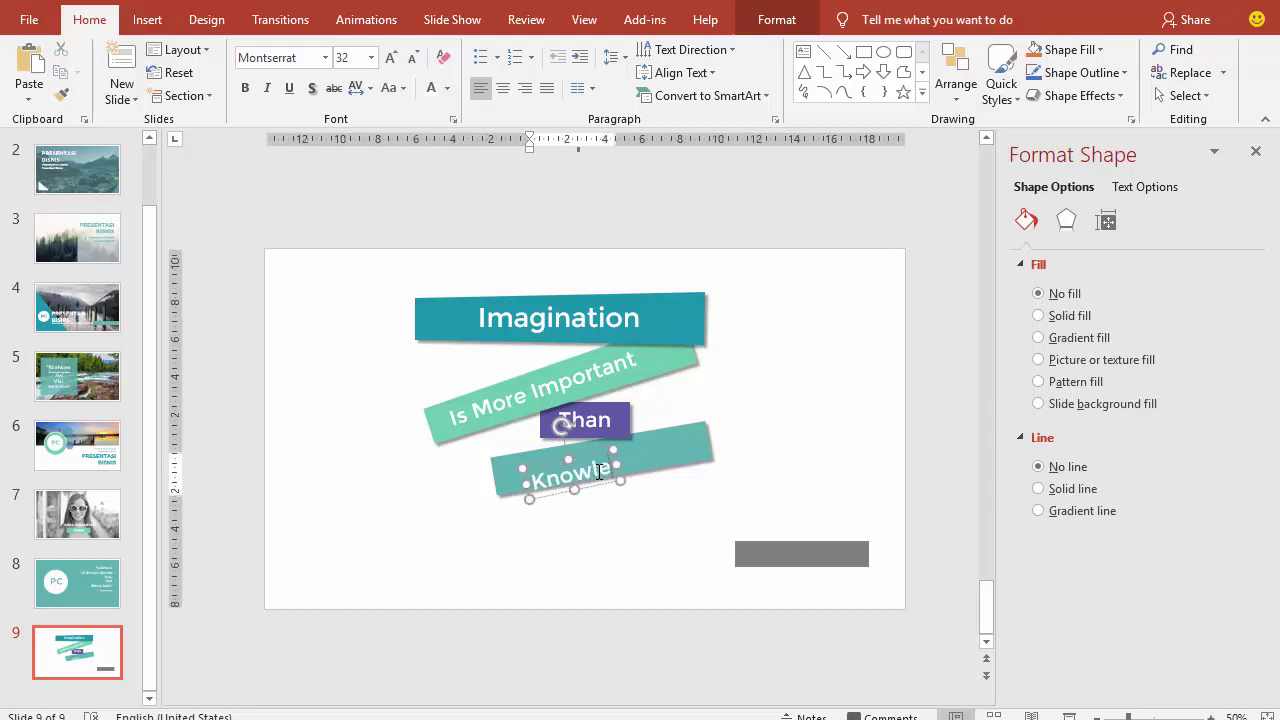
{"action": "type", "text": "dge"}
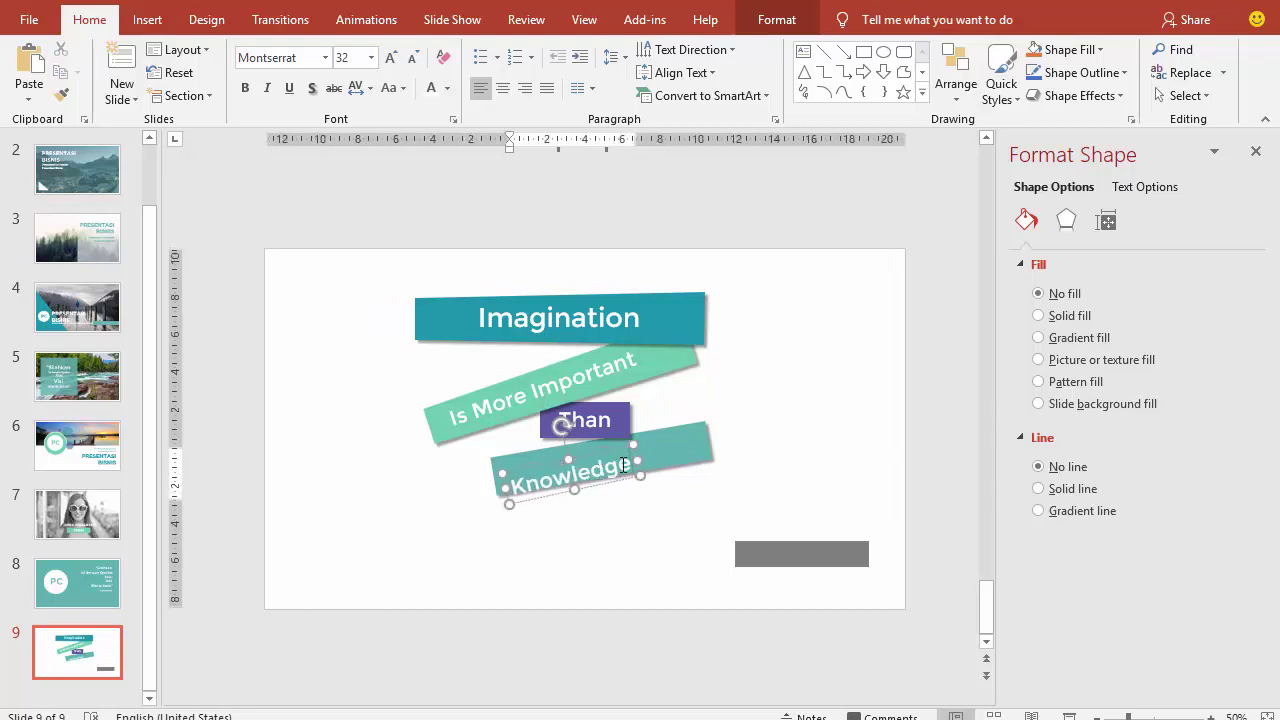
{"action": "left_click_drag", "start_coordinate": [594, 454], "coordinate": [603, 440]}
{"action": "key", "text": "ctrl+z"}
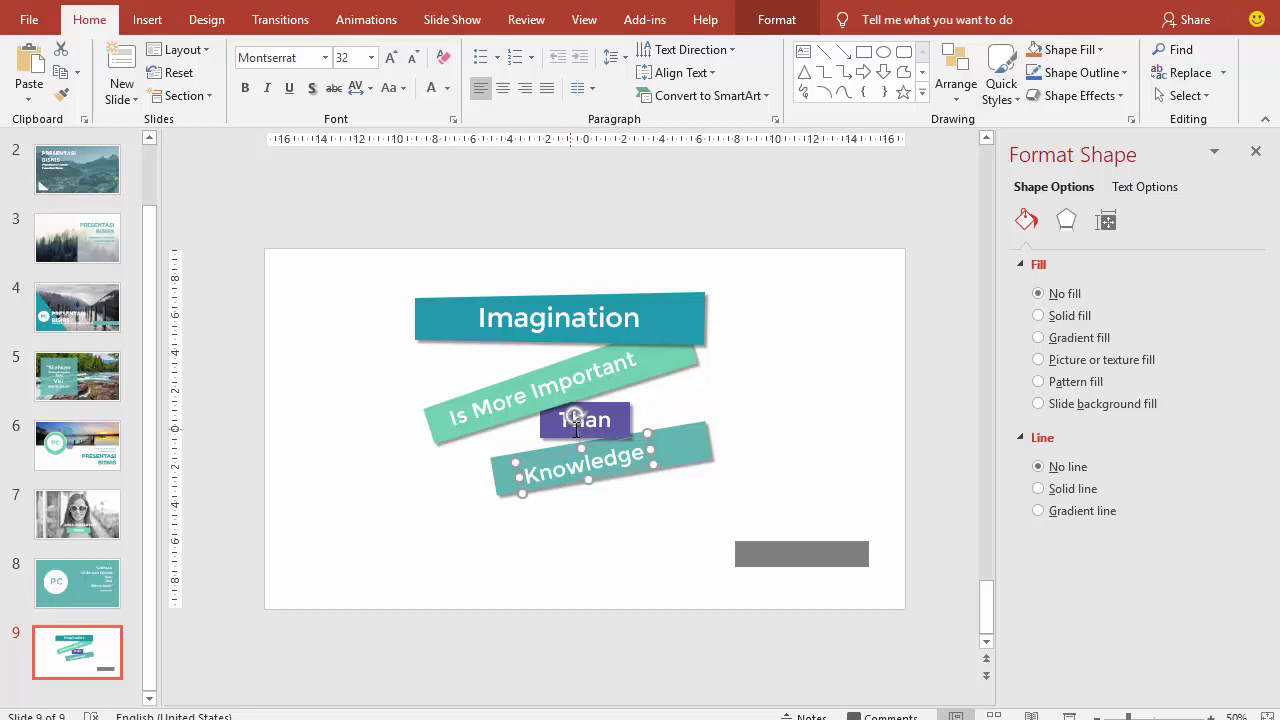
Tilt 'Knowledge' to match the bar, set it to size 36, and copy it near the grey bar.
{"action": "left_click_drag", "start_coordinate": [573, 411], "coordinate": [575, 411]}
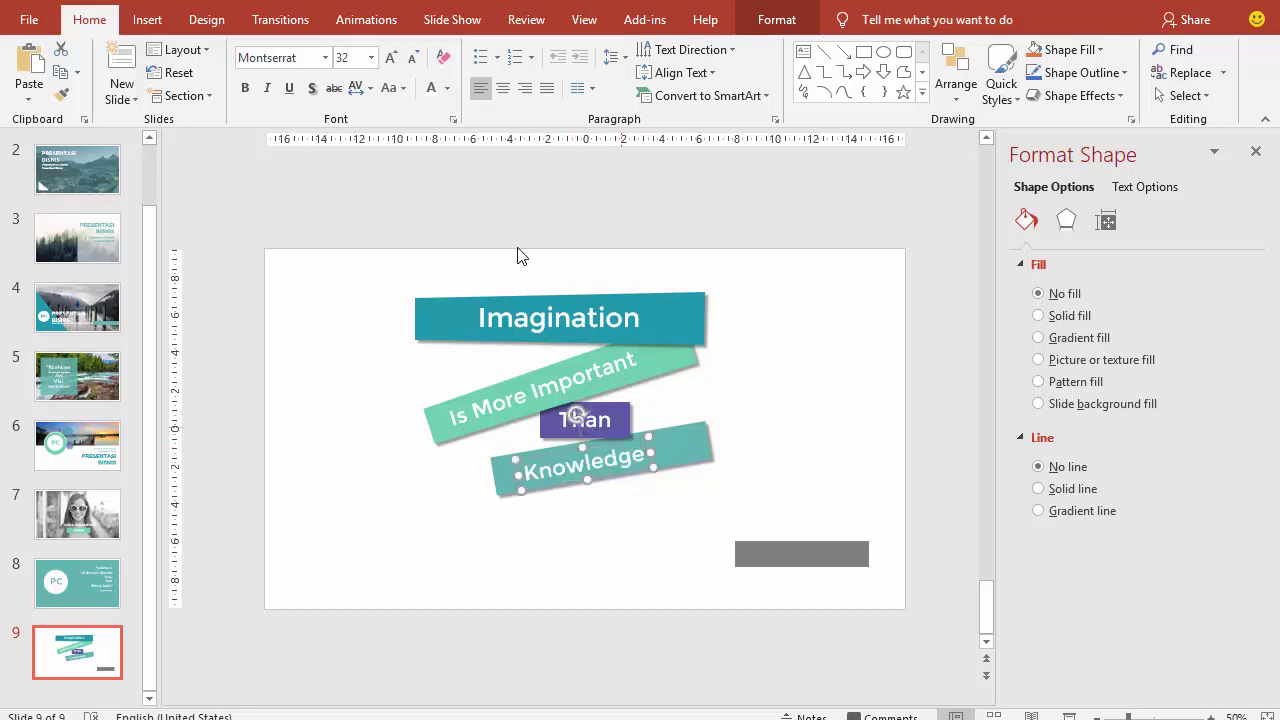
{"action": "left_click", "coordinate": [371, 57]}
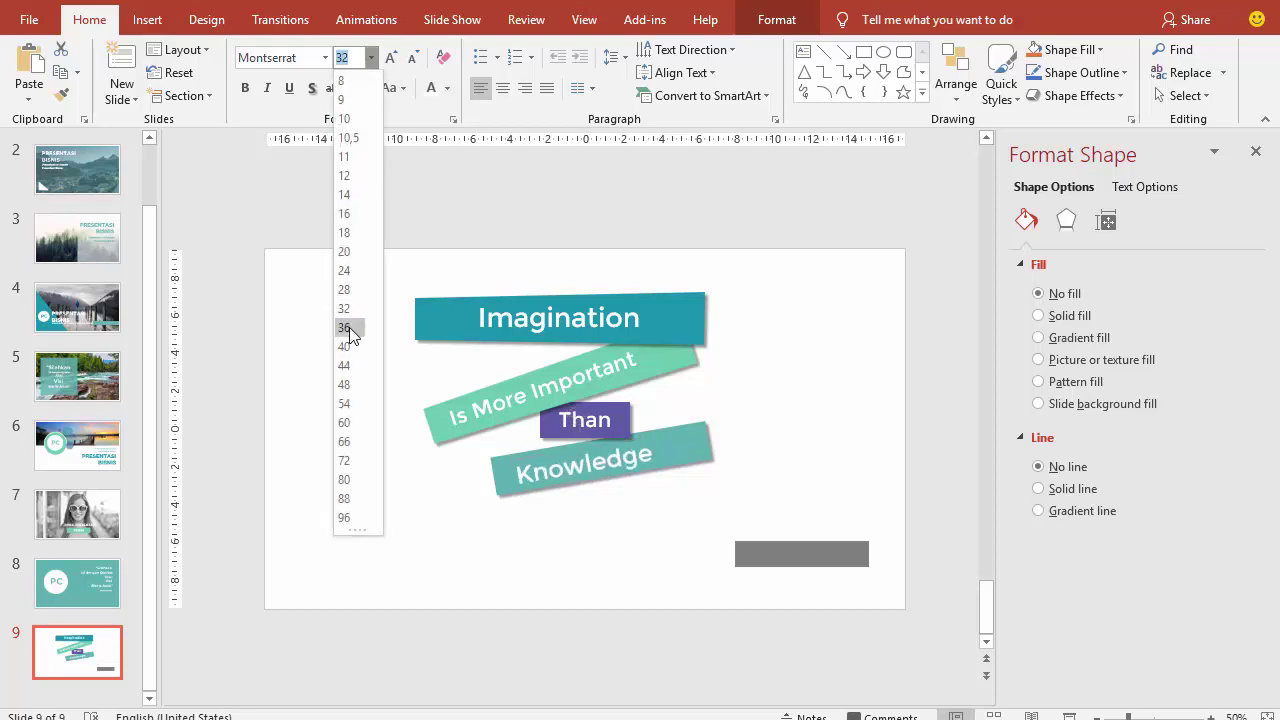
{"action": "left_click", "coordinate": [346, 327]}
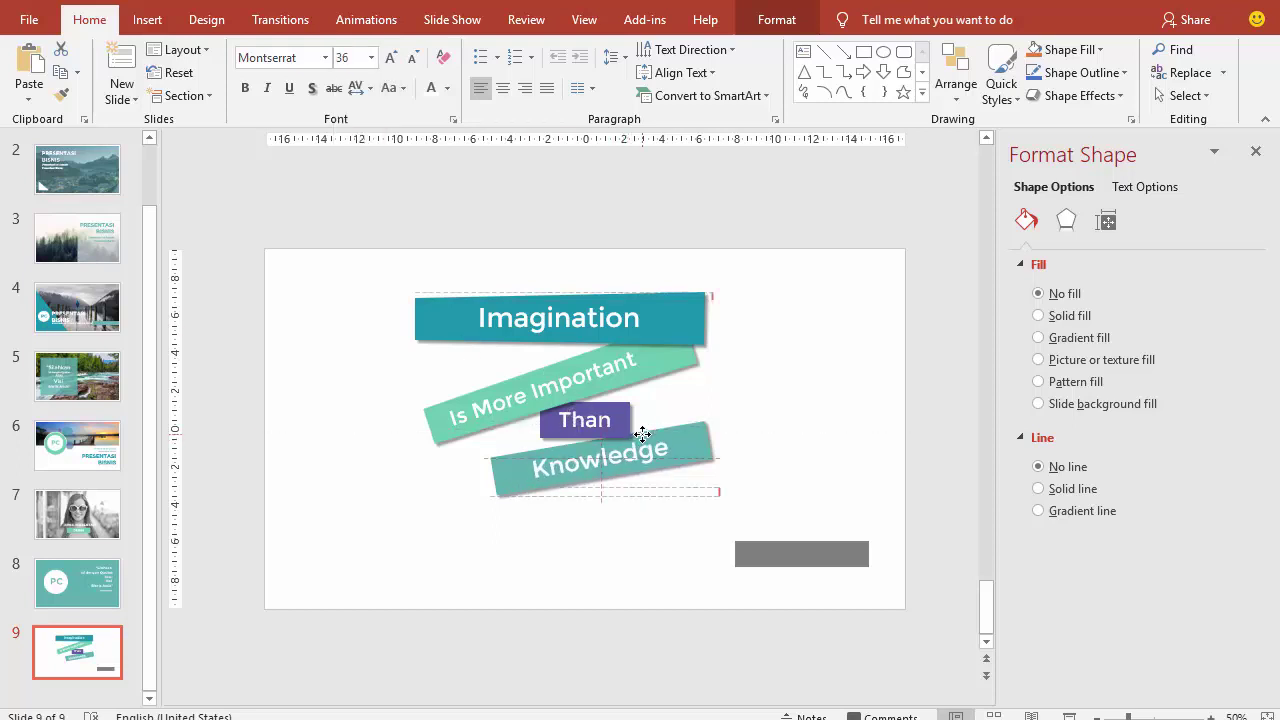
{"action": "mouse_move", "coordinate": [680, 422]}
{"action": "left_mouse_down"}
{"action": "mouse_move", "coordinate": [705, 430]}
{"action": "mouse_move", "coordinate": [660, 527]}
{"action": "mouse_move", "coordinate": [804, 534]}
{"action": "left_mouse_up"}
Level the copied text box, set it to size 16, and centre it on the grey bar.
{"action": "left_click_drag", "start_coordinate": [753, 500], "coordinate": [764, 500]}
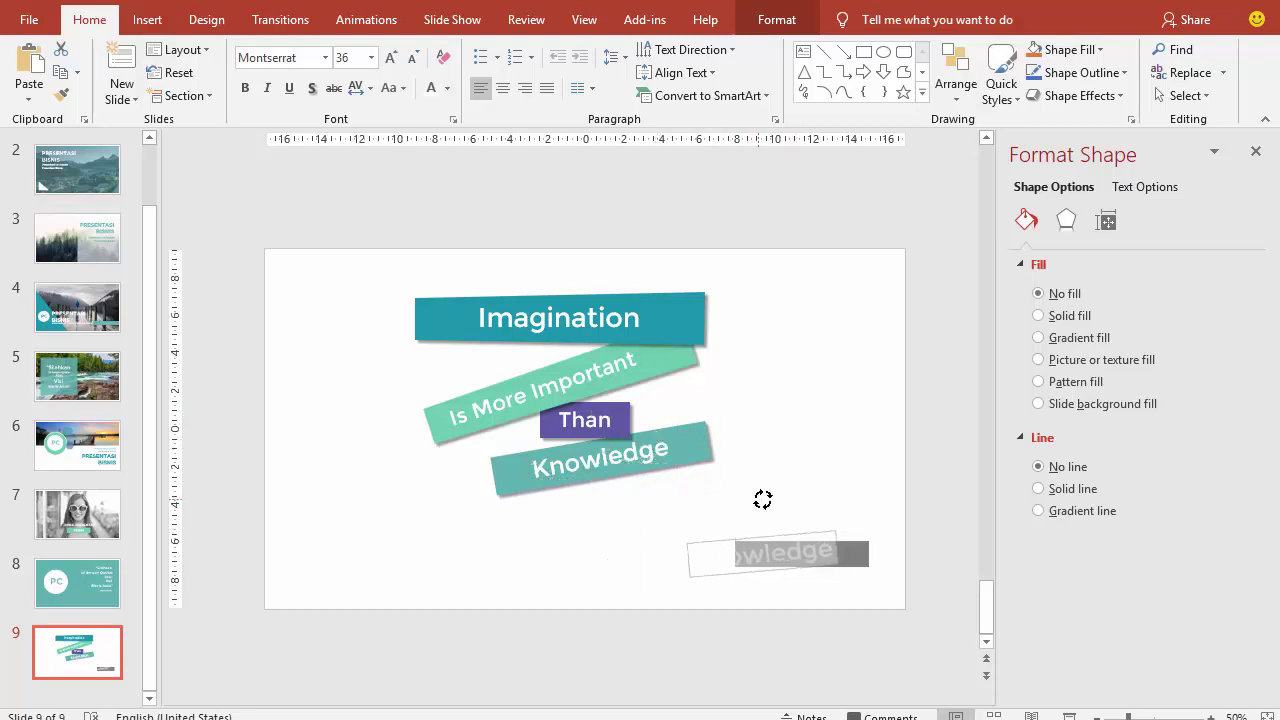
{"action": "left_click", "coordinate": [371, 57]}
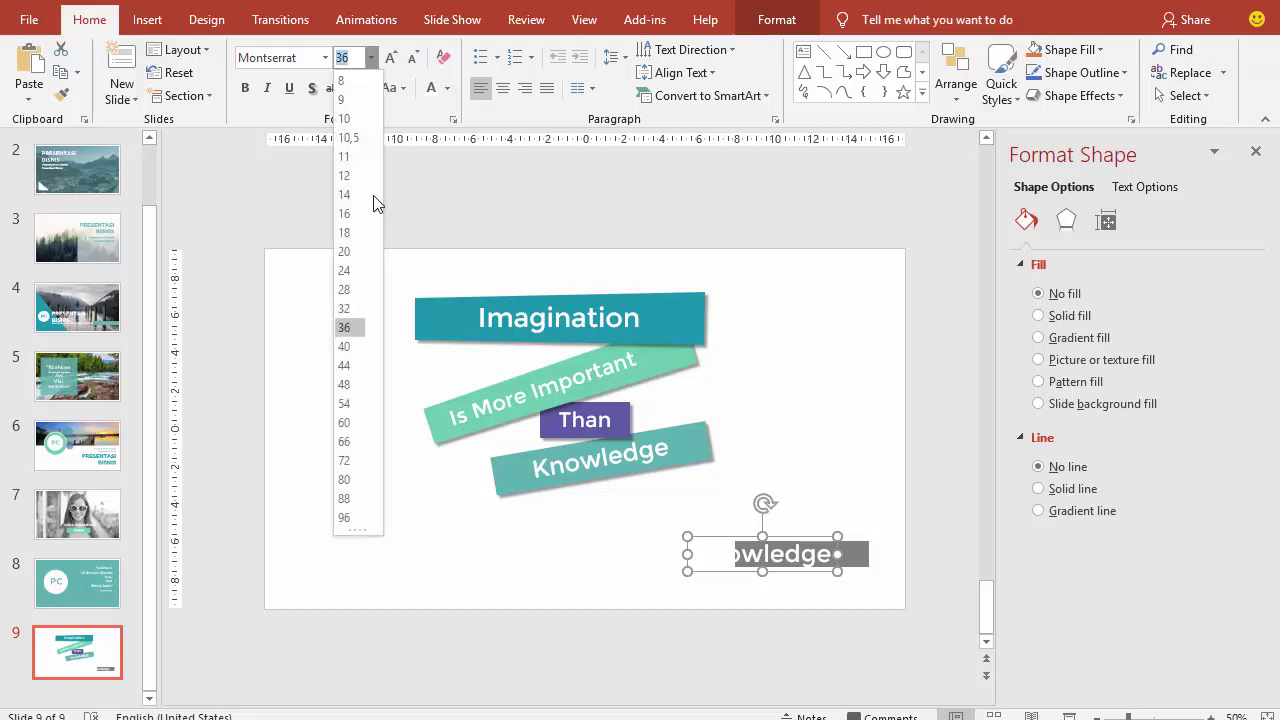
{"action": "left_click", "coordinate": [360, 226]}
{"action": "left_click_drag", "start_coordinate": [737, 535], "coordinate": [815, 544]}
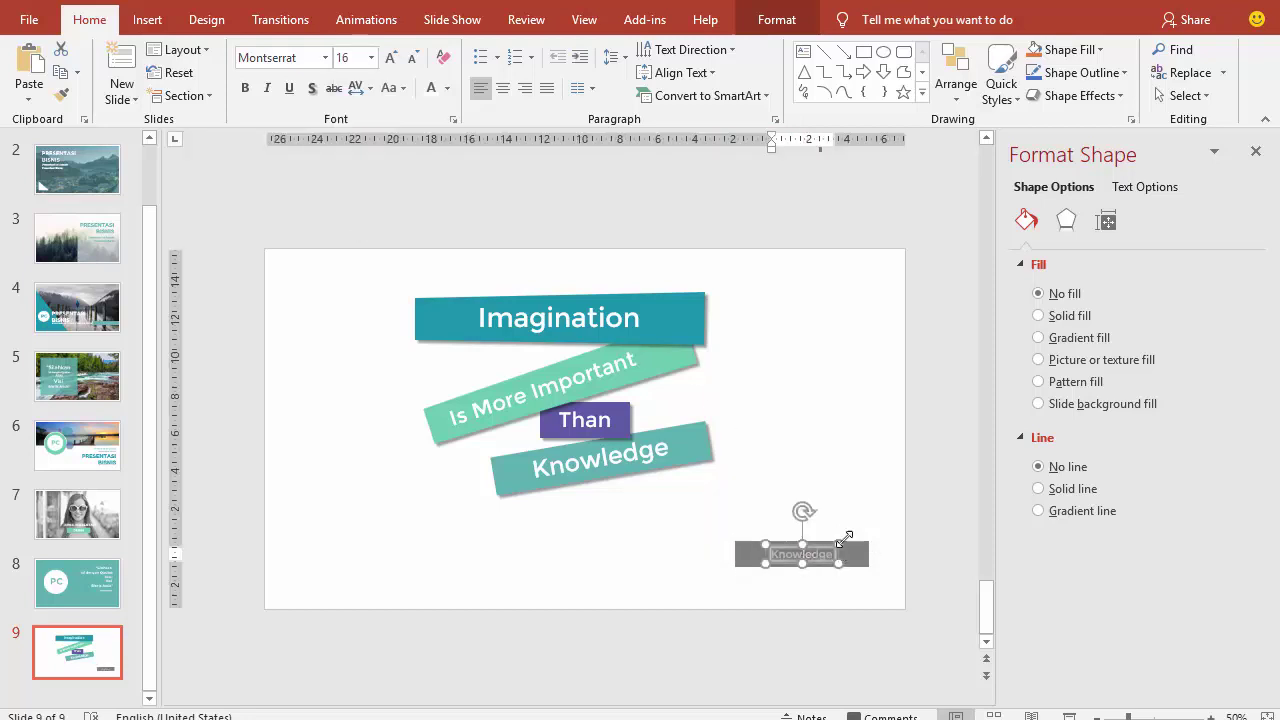
Replace the text with the quote's author credit, in italic at size 18.
{"action": "left_click_drag", "start_coordinate": [838, 554], "coordinate": [796, 554]}
{"action": "type", "text": "ber"}
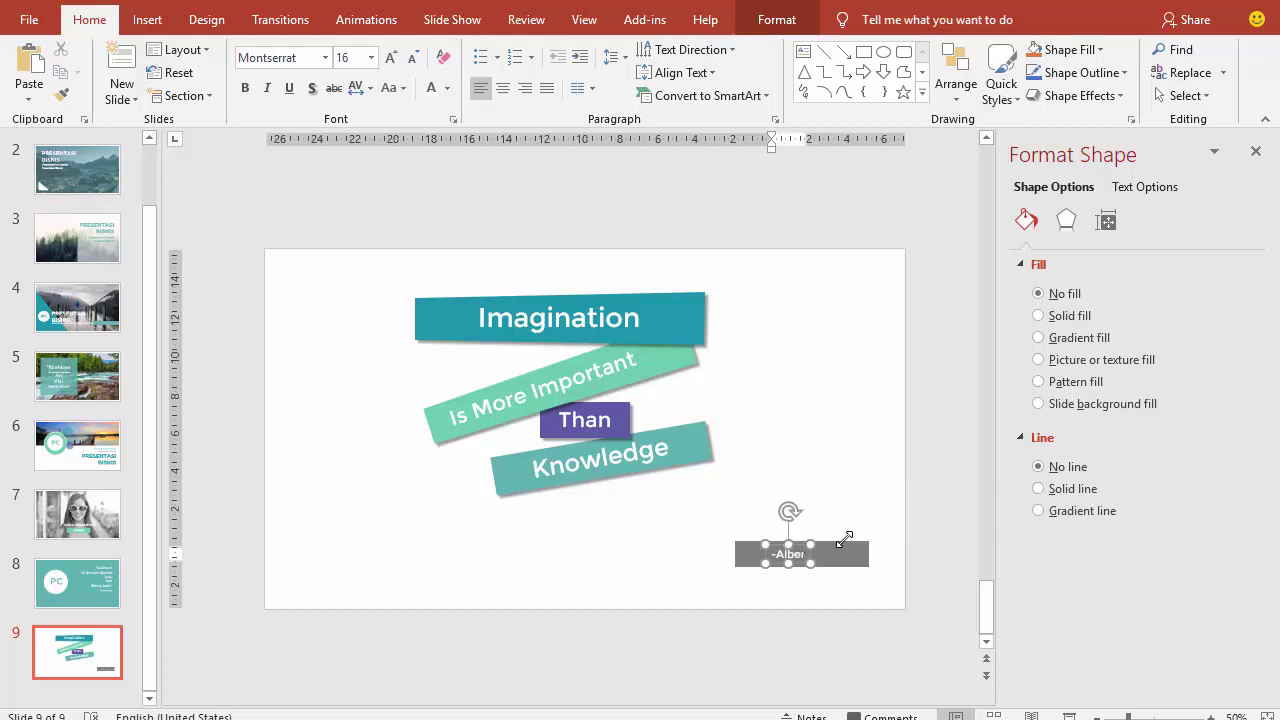
{"action": "type", "text": "t E"}
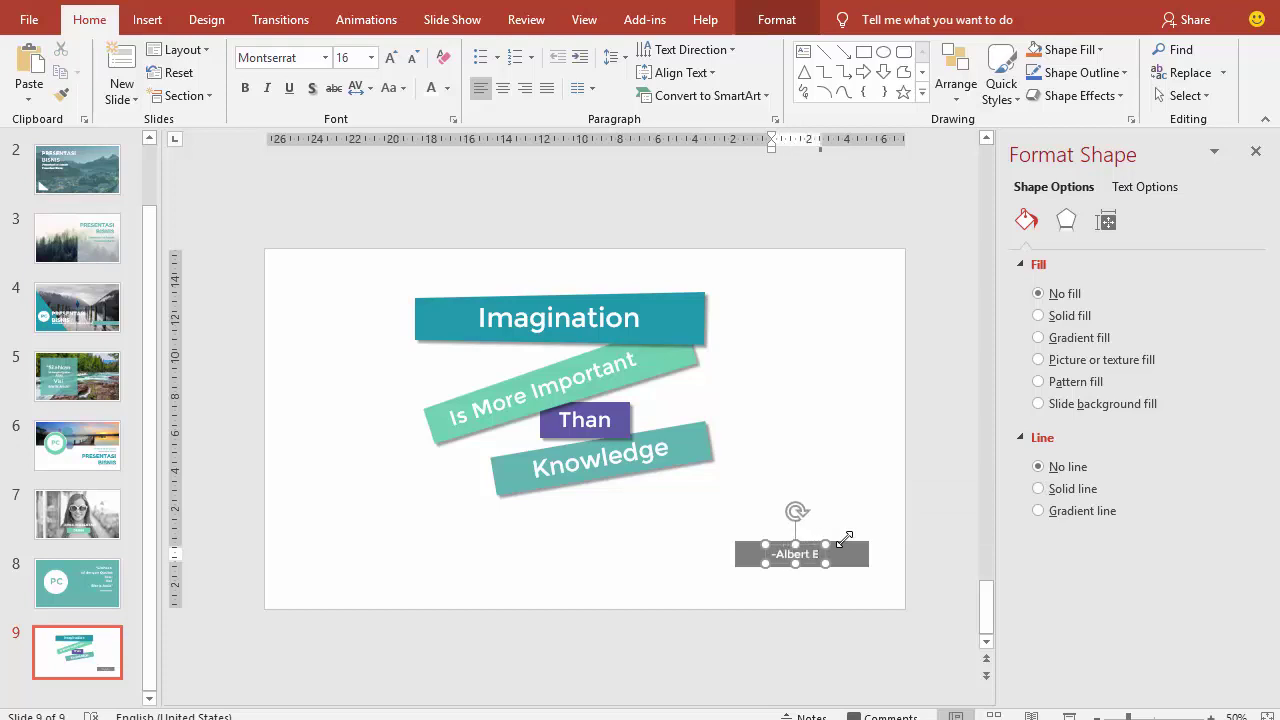
{"action": "type", "text": "n"}
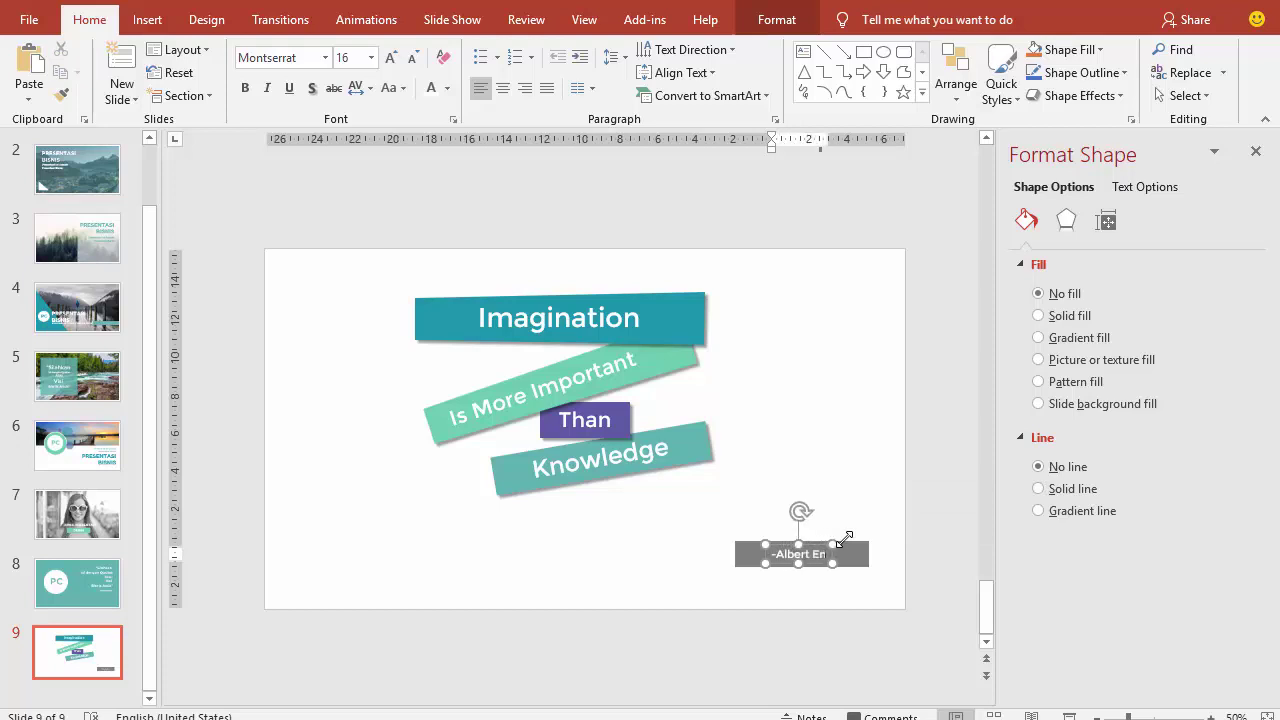
{"action": "type", "text": "stein"}
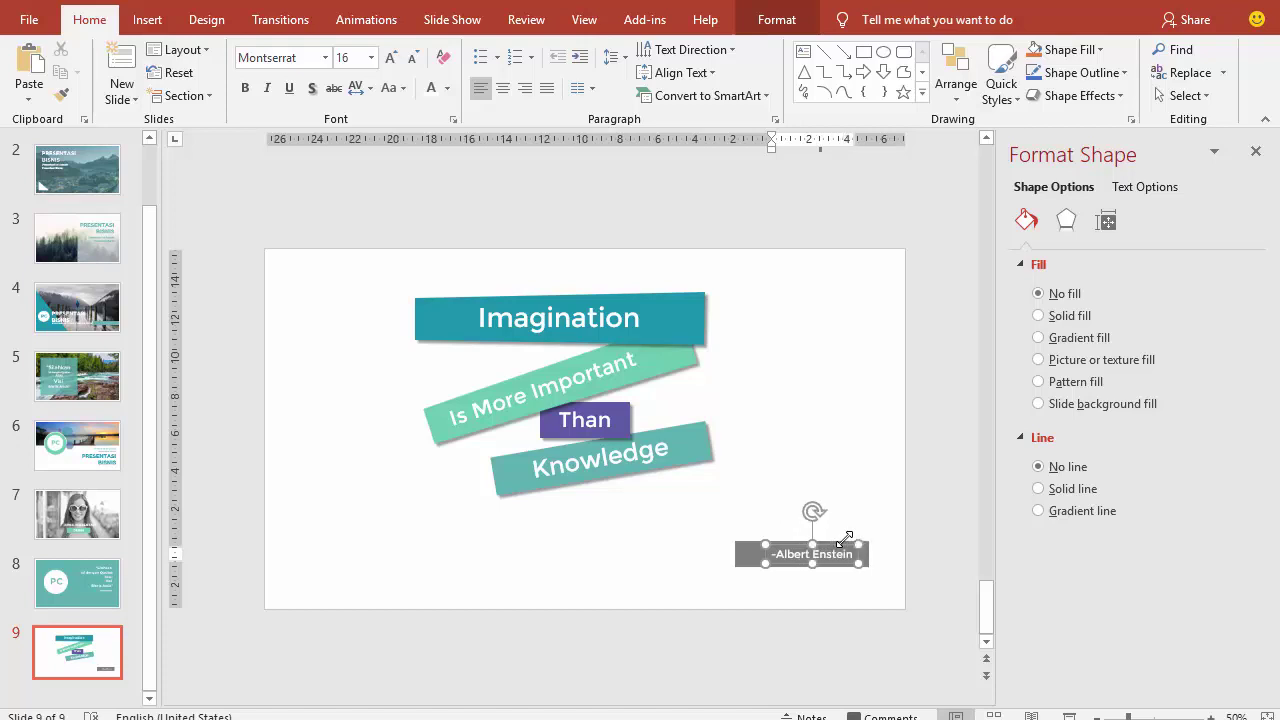
{"action": "left_click_drag", "start_coordinate": [828, 545], "coordinate": [818, 545]}
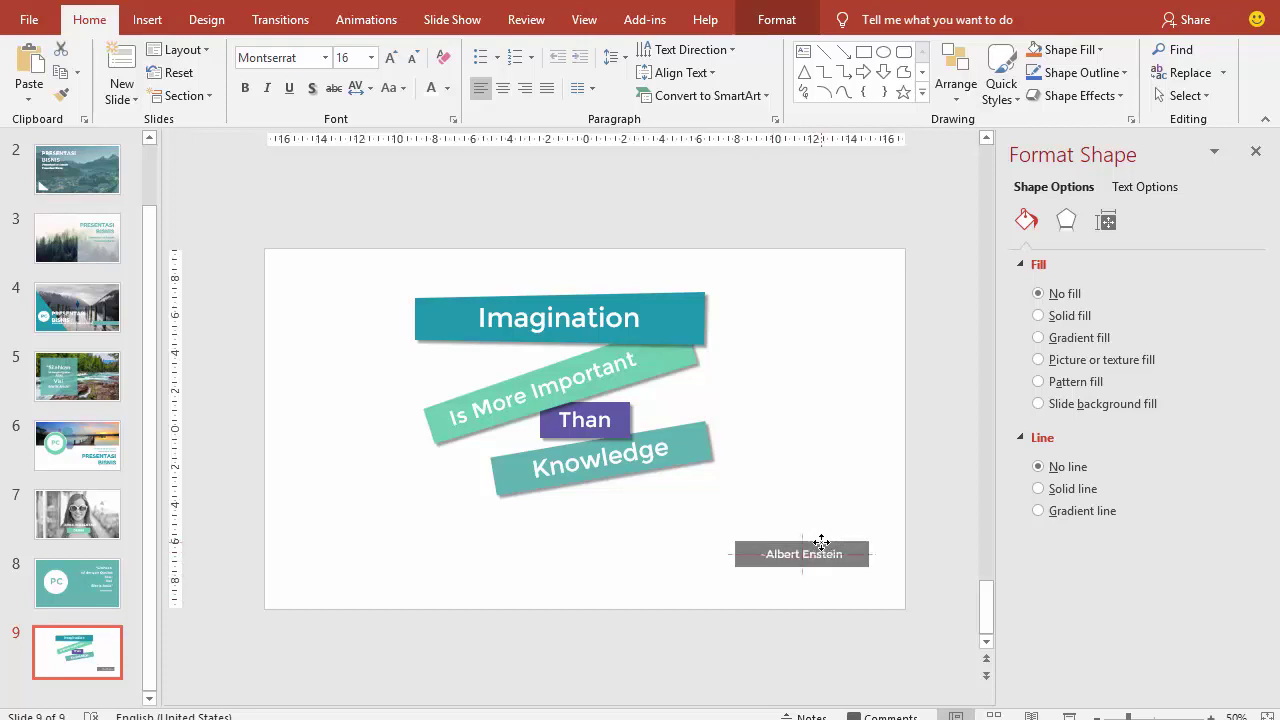
{"action": "left_click", "coordinate": [268, 89]}
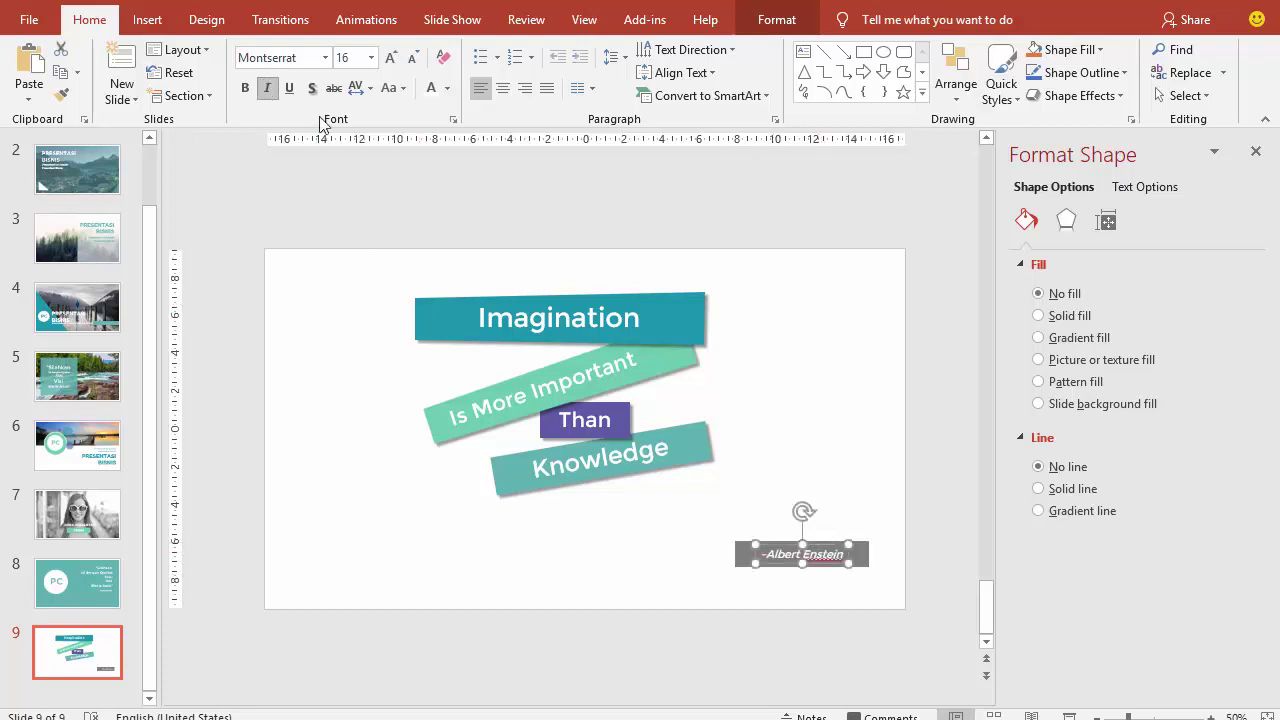
{"action": "left_click", "coordinate": [371, 57]}
{"action": "left_click", "coordinate": [352, 234]}
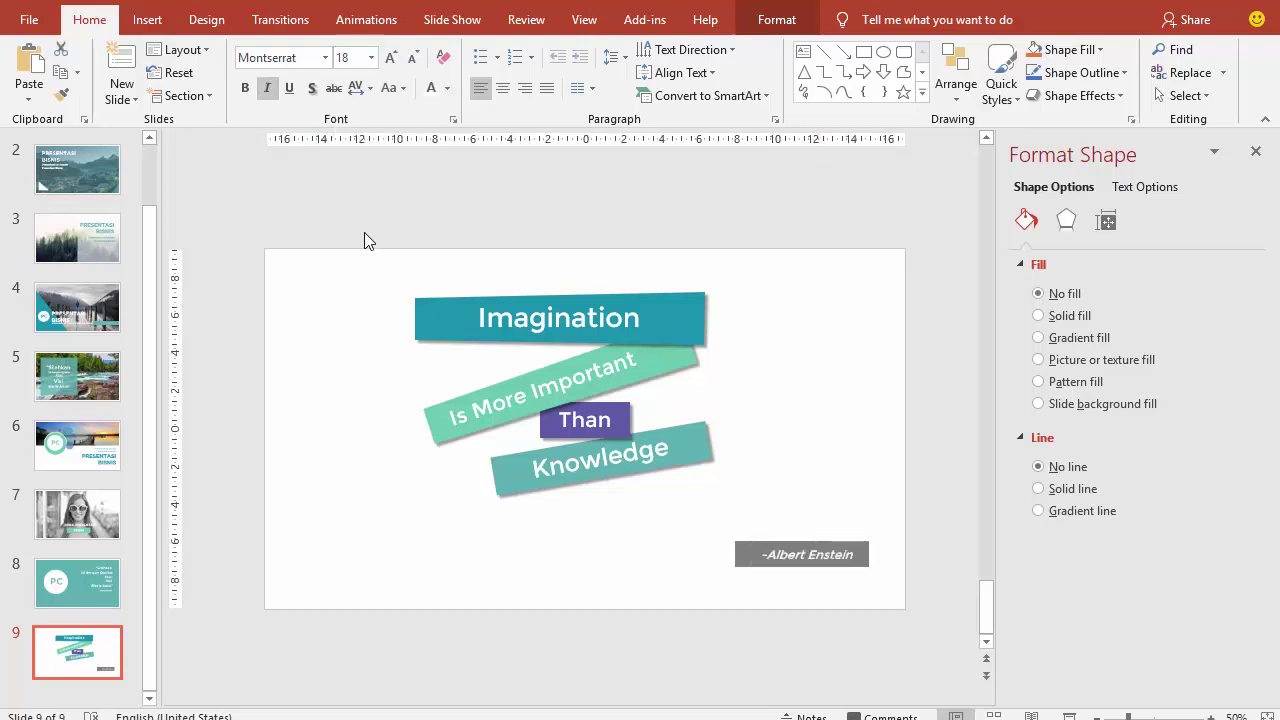
{"action": "left_click", "coordinate": [785, 394]}
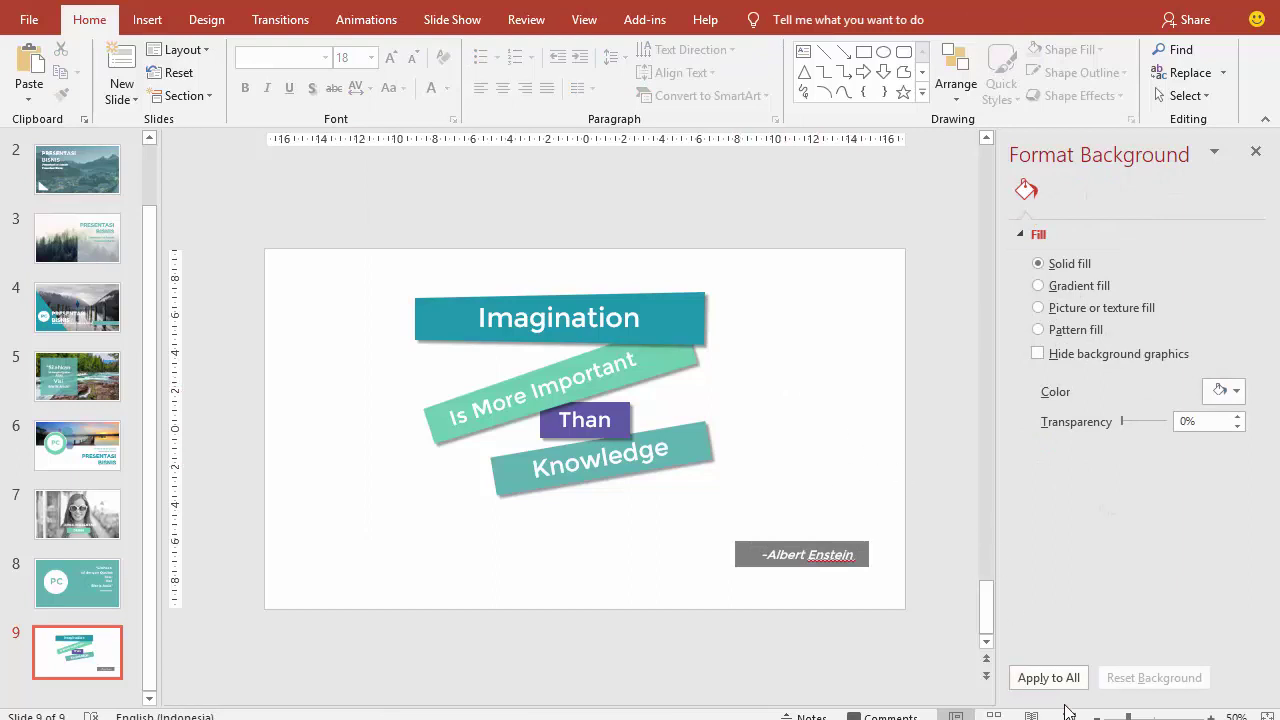
{"action": "key", "text": "shift+F5"}
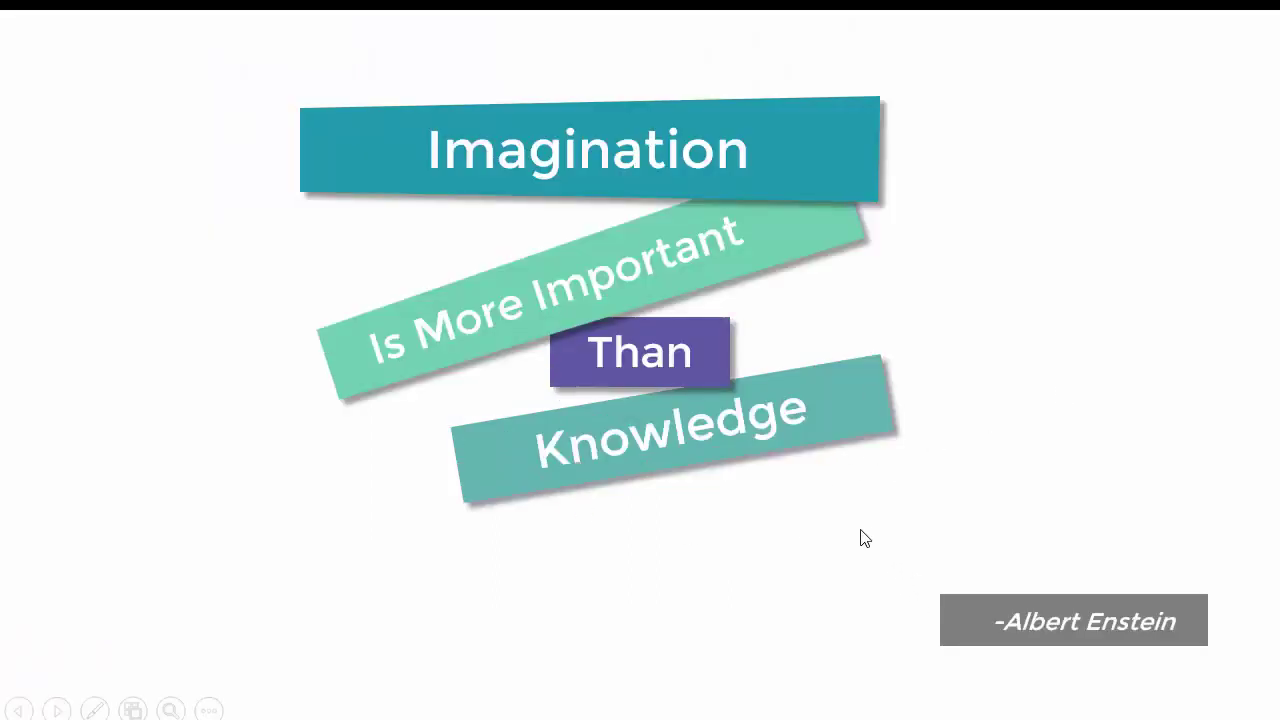
{"action": "key", "text": "Escape"}
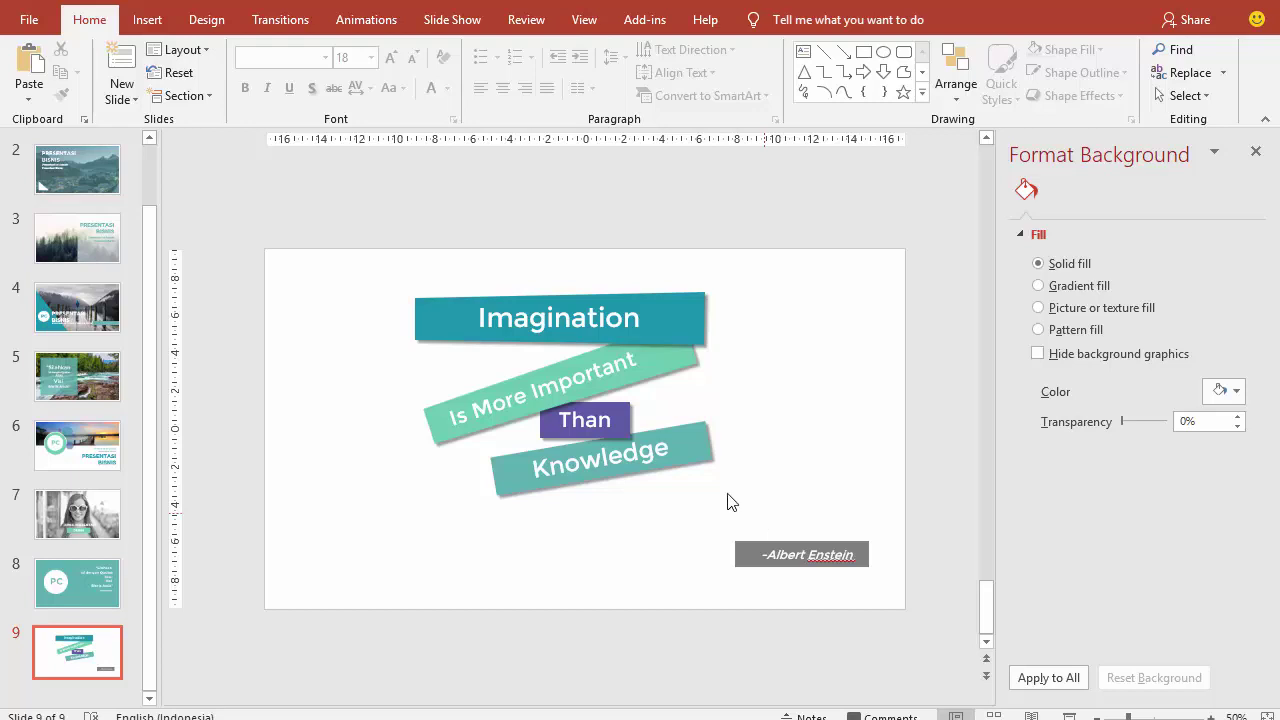
Add a new slide 10 and delete its title and content placeholders.
{"action": "right_click", "coordinate": [128, 690]}
{"action": "key", "text": "Escape"}
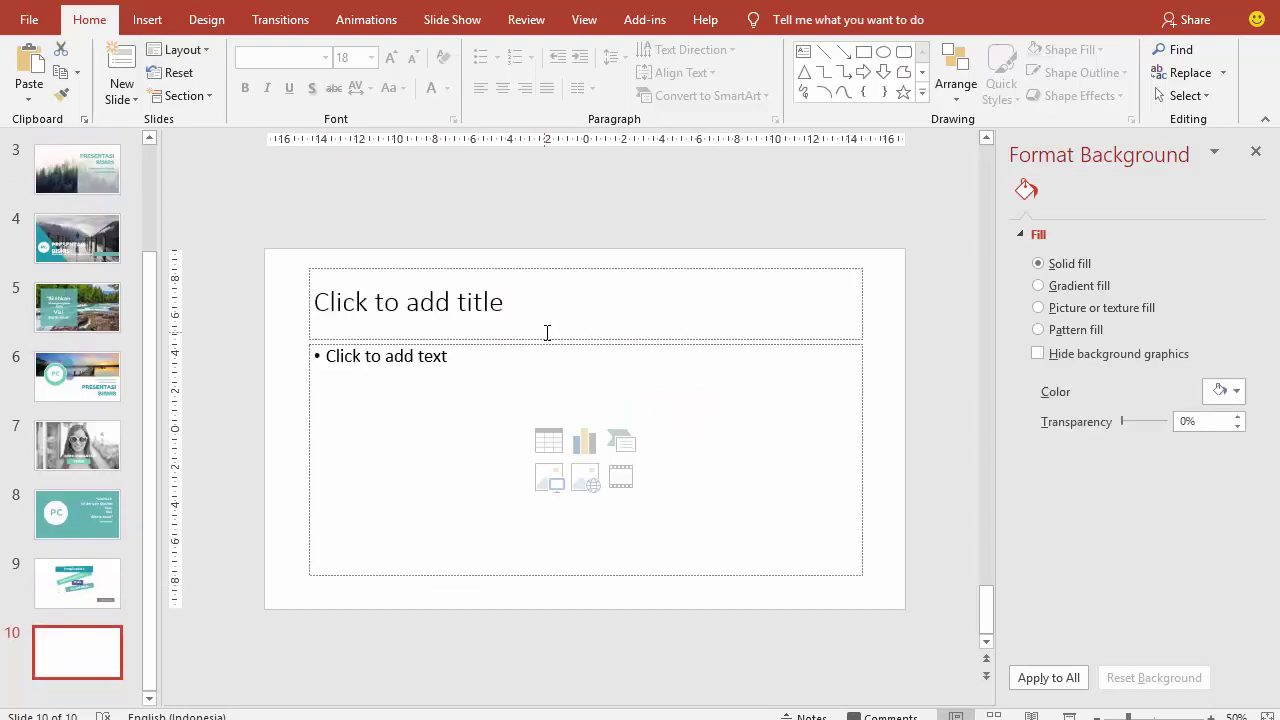
{"action": "left_click", "coordinate": [550, 340]}
{"action": "key", "text": "Delete"}
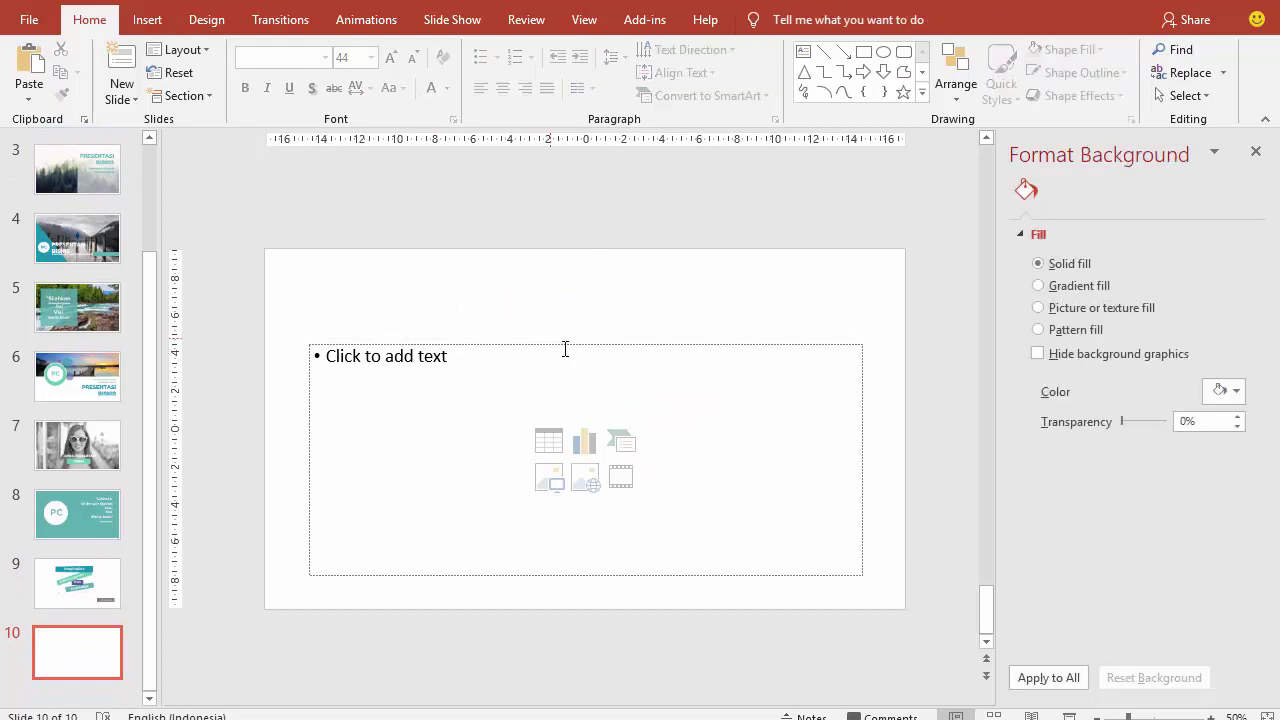
{"action": "left_click", "coordinate": [564, 346]}
{"action": "key", "text": "Delete"}
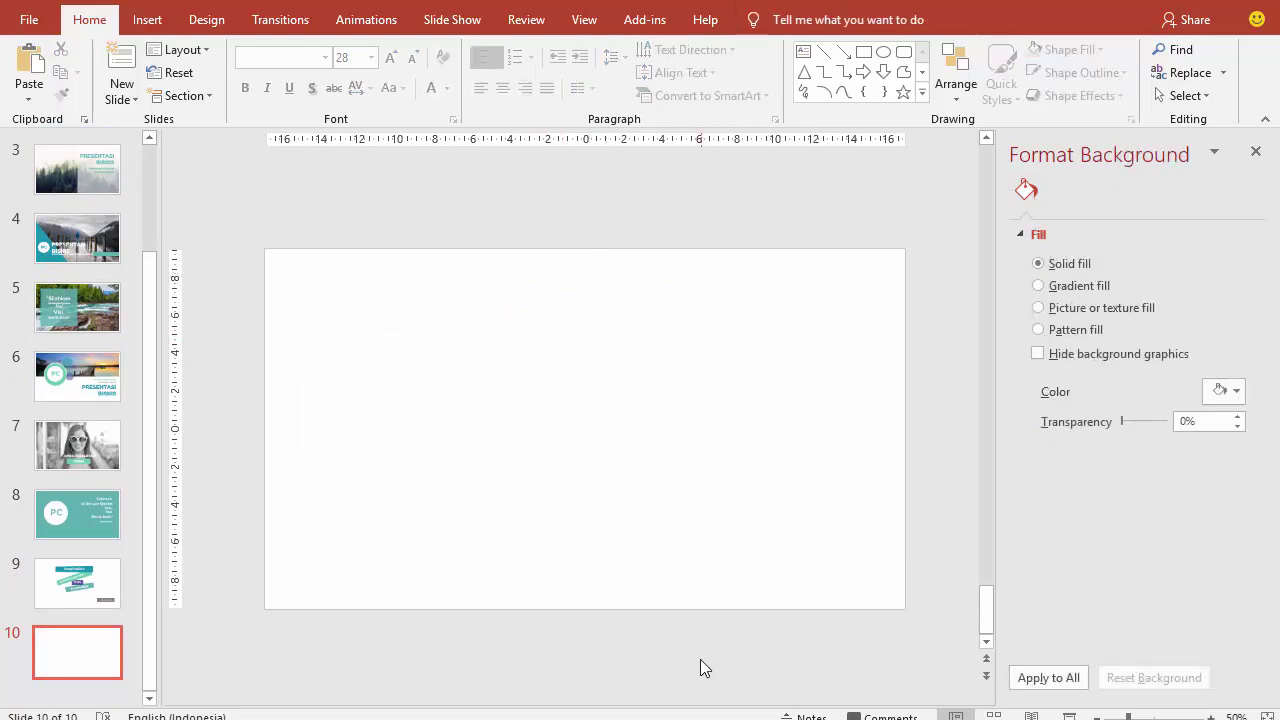
Draw a rectangle over the slide's left part, slant its right edge inward, and remove its outline.
{"action": "left_click", "coordinate": [147, 19]}
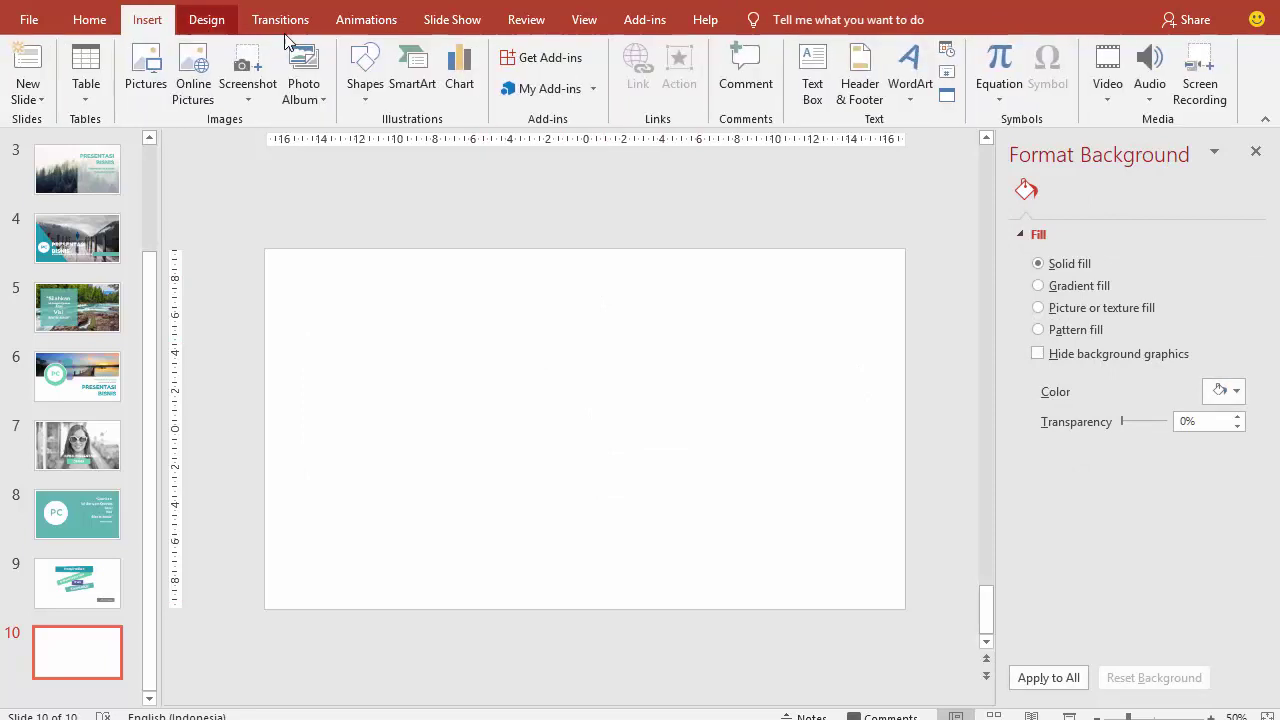
{"action": "left_click", "coordinate": [366, 80]}
{"action": "left_click", "coordinate": [418, 135]}
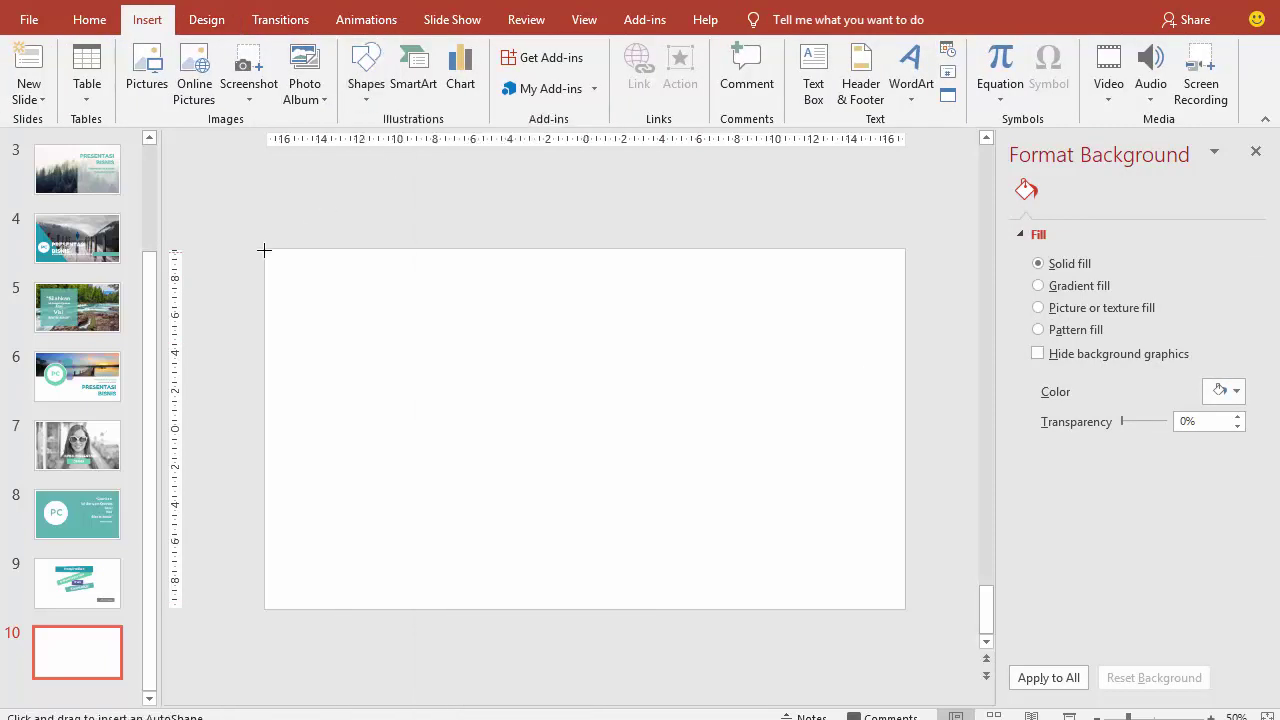
{"action": "left_click_drag", "start_coordinate": [264, 248], "coordinate": [678, 609]}
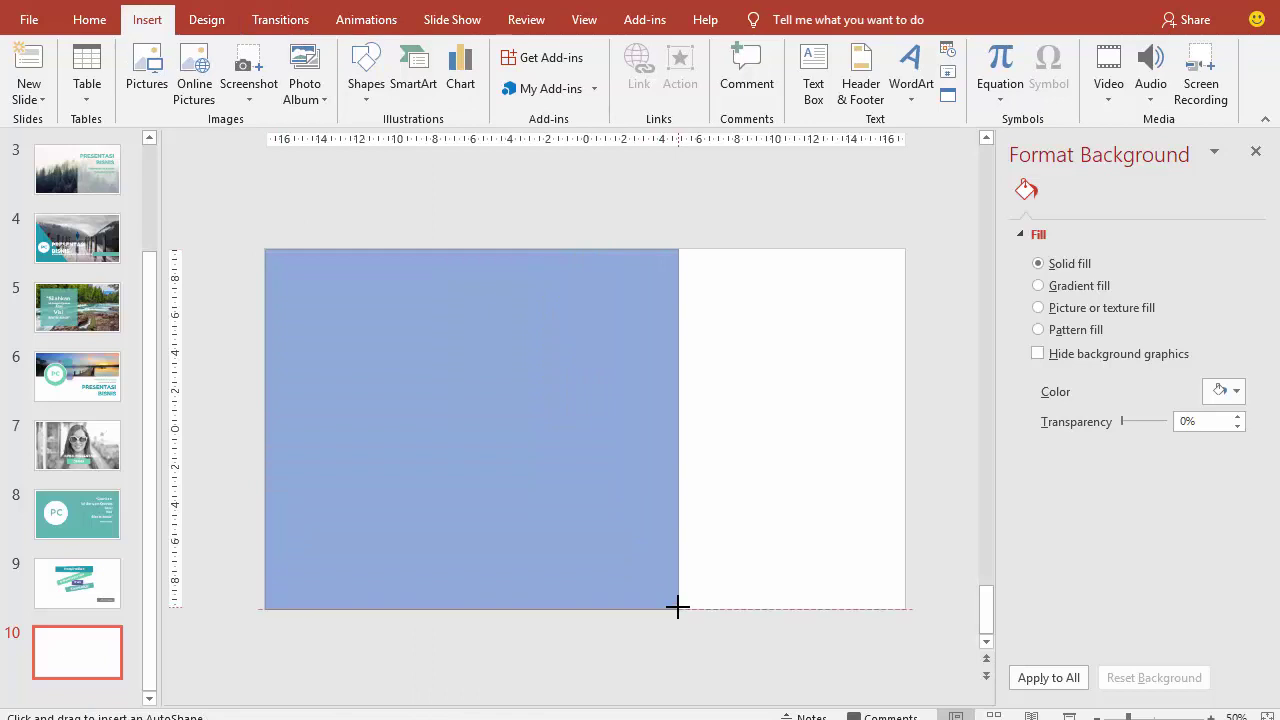
{"action": "right_click", "coordinate": [612, 395]}
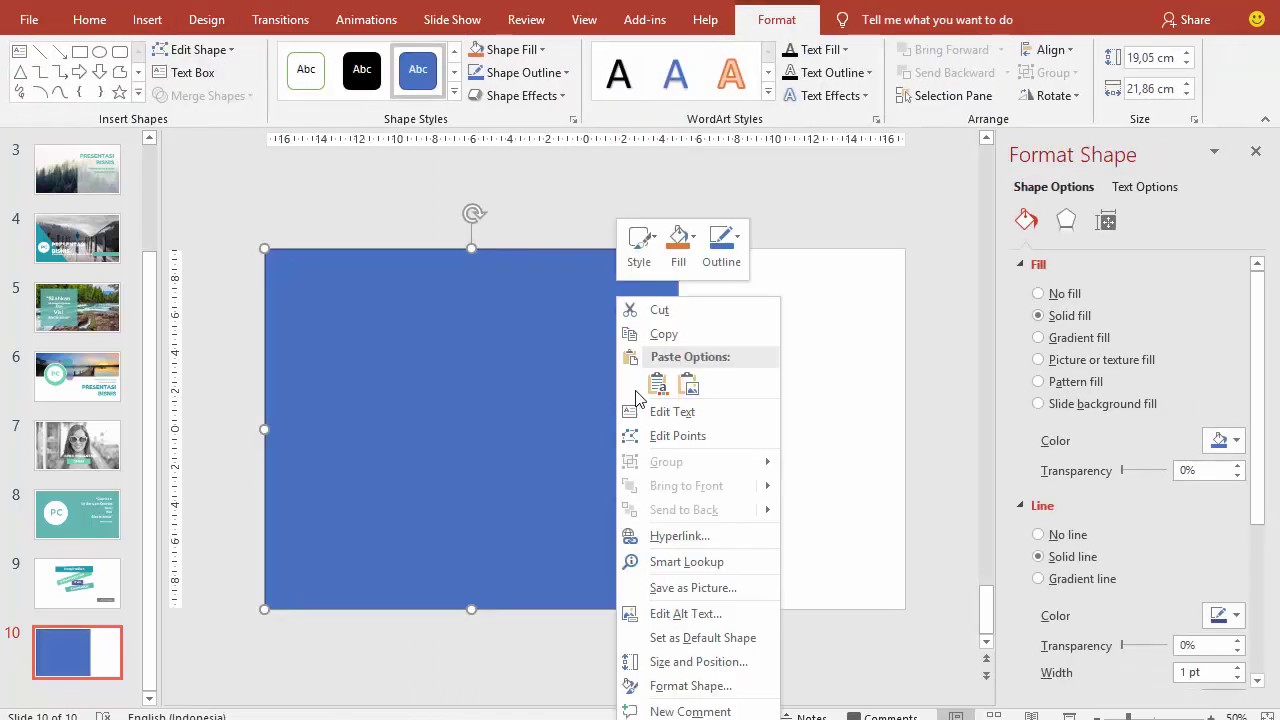
{"action": "key", "text": "Return"}
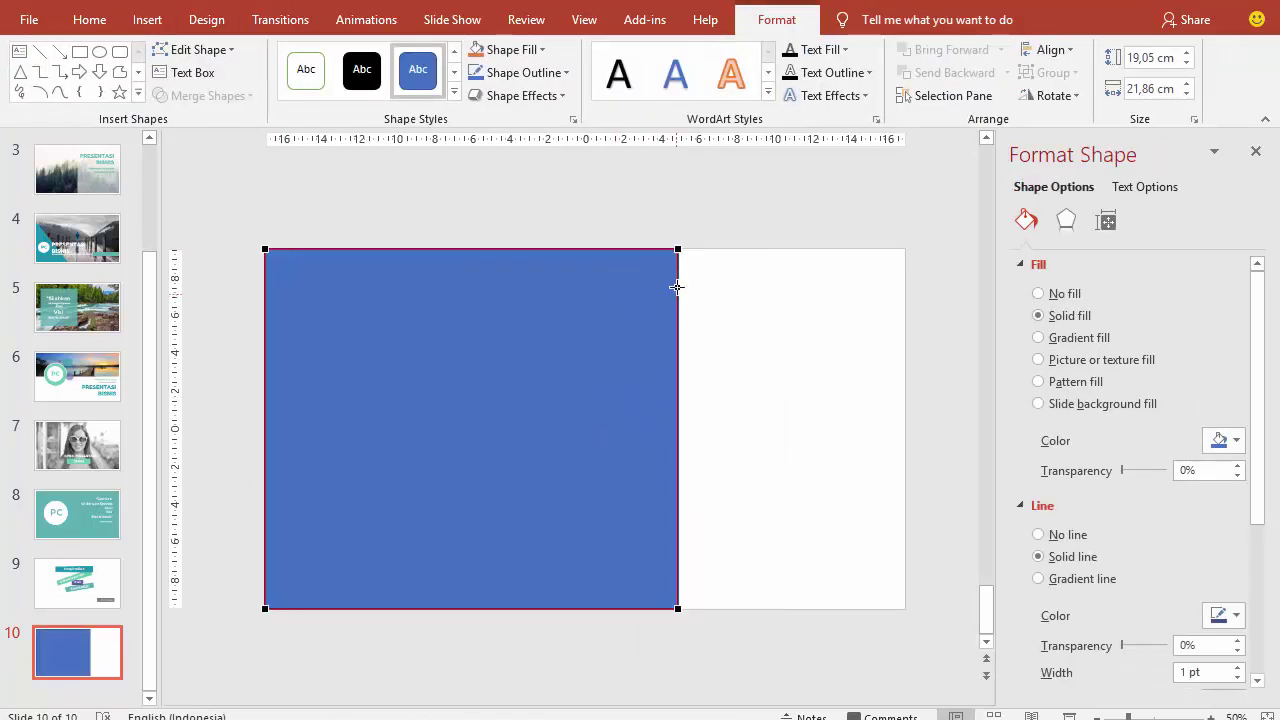
{"action": "left_click_drag", "start_coordinate": [680, 249], "coordinate": [540, 249]}
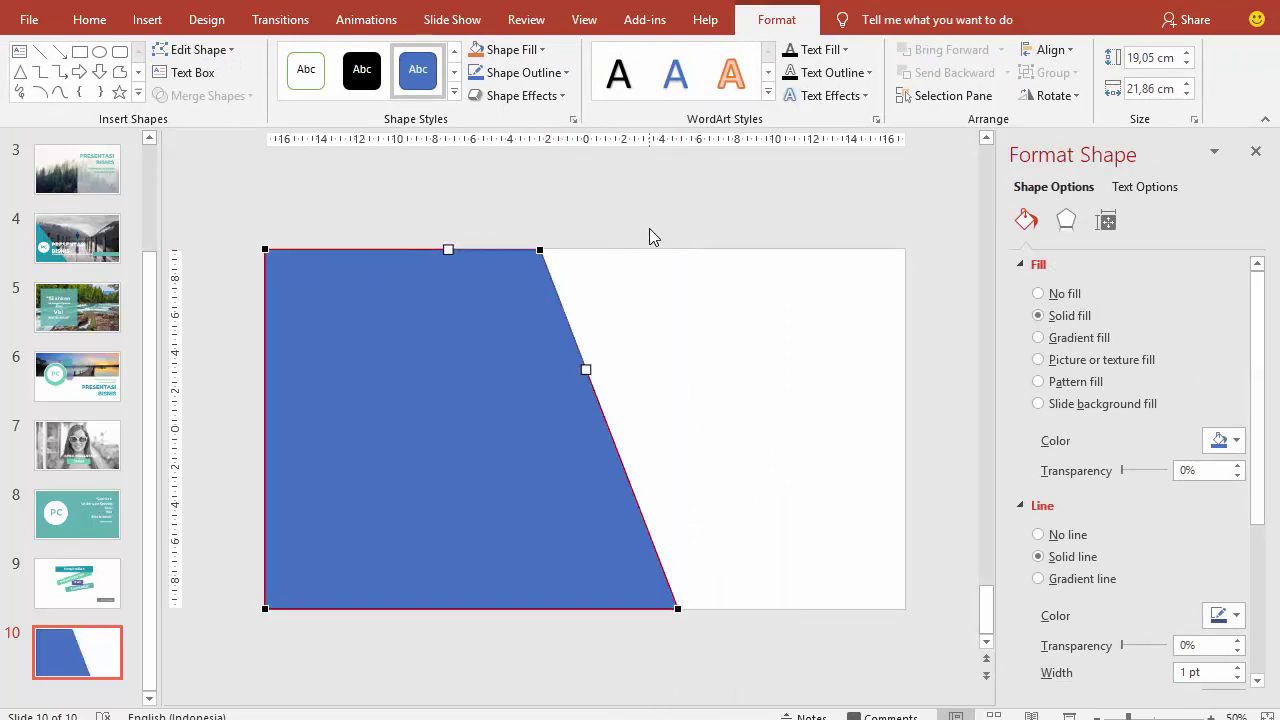
{"action": "left_click", "coordinate": [1038, 534]}
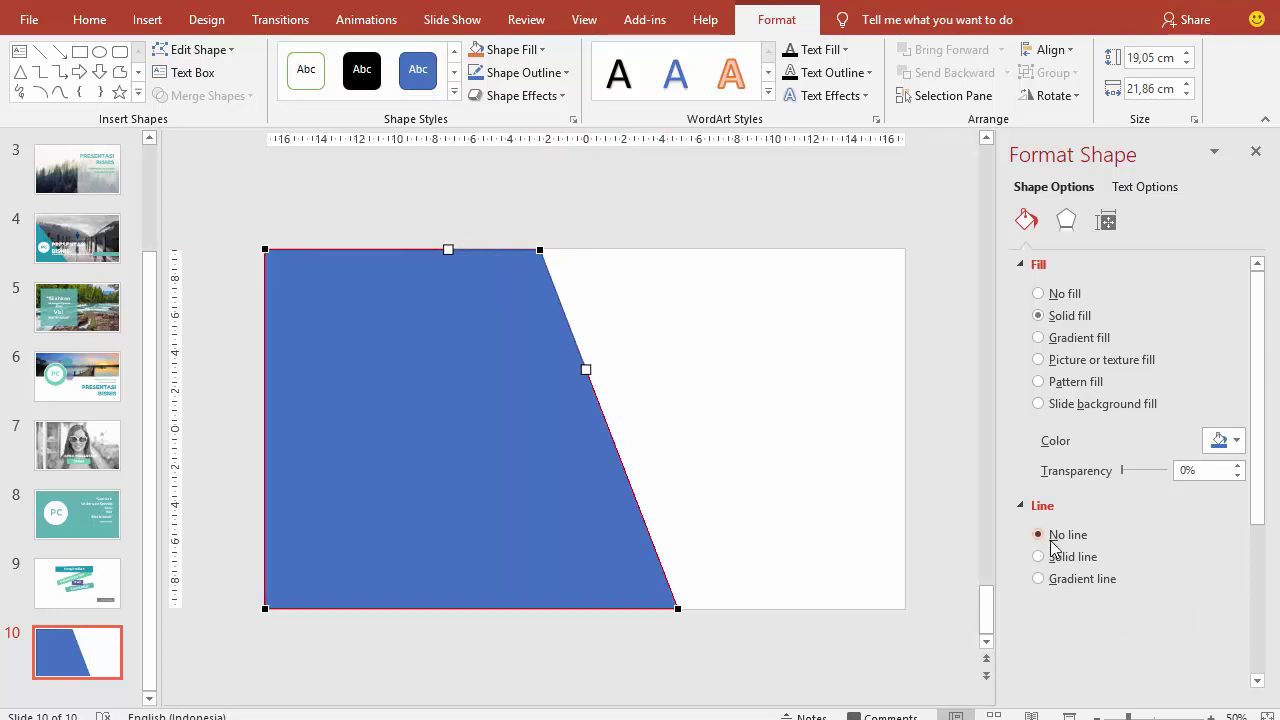
Fill the slanted shape with the hands-writing-by-laptops photo from IMAGE > PRODUCT.
{"action": "left_click", "coordinate": [1210, 444]}
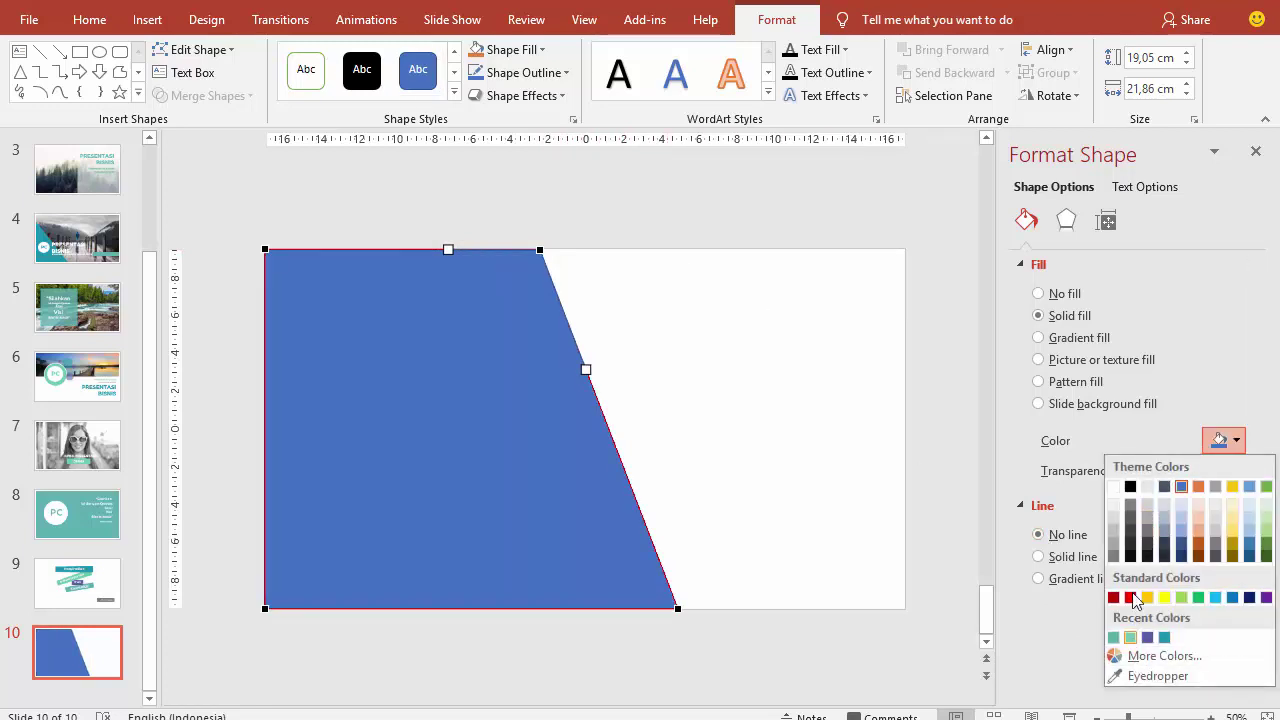
{"action": "left_click", "coordinate": [1071, 344]}
{"action": "left_click", "coordinate": [1071, 342]}
{"action": "left_click", "coordinate": [1062, 359]}
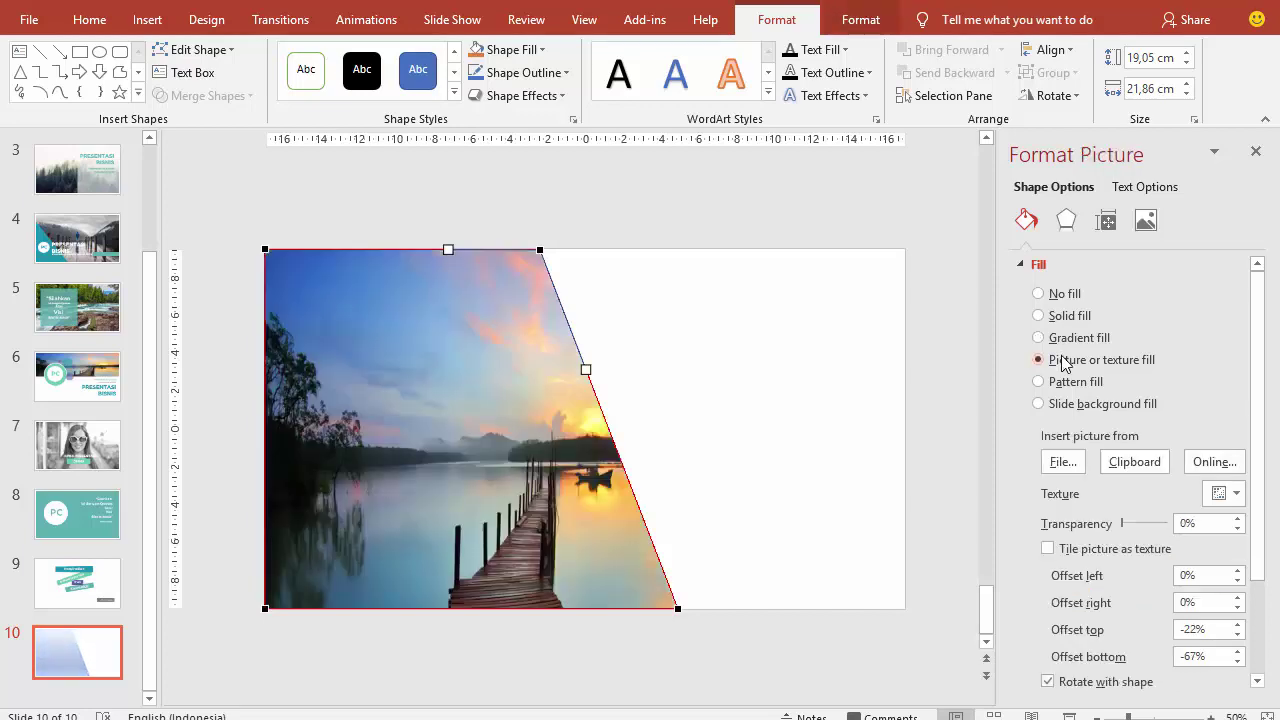
{"action": "left_click", "coordinate": [1063, 462]}
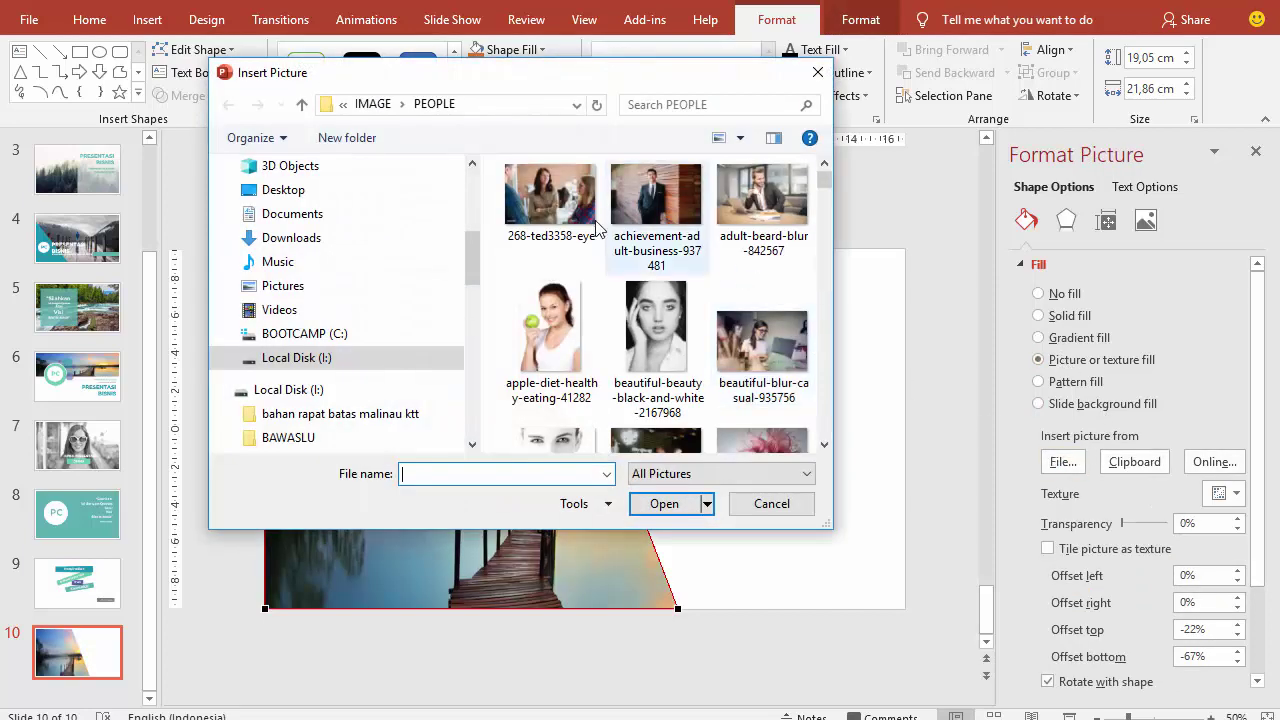
{"action": "left_click", "coordinate": [372, 104]}
{"action": "double_click", "coordinate": [766, 348]}
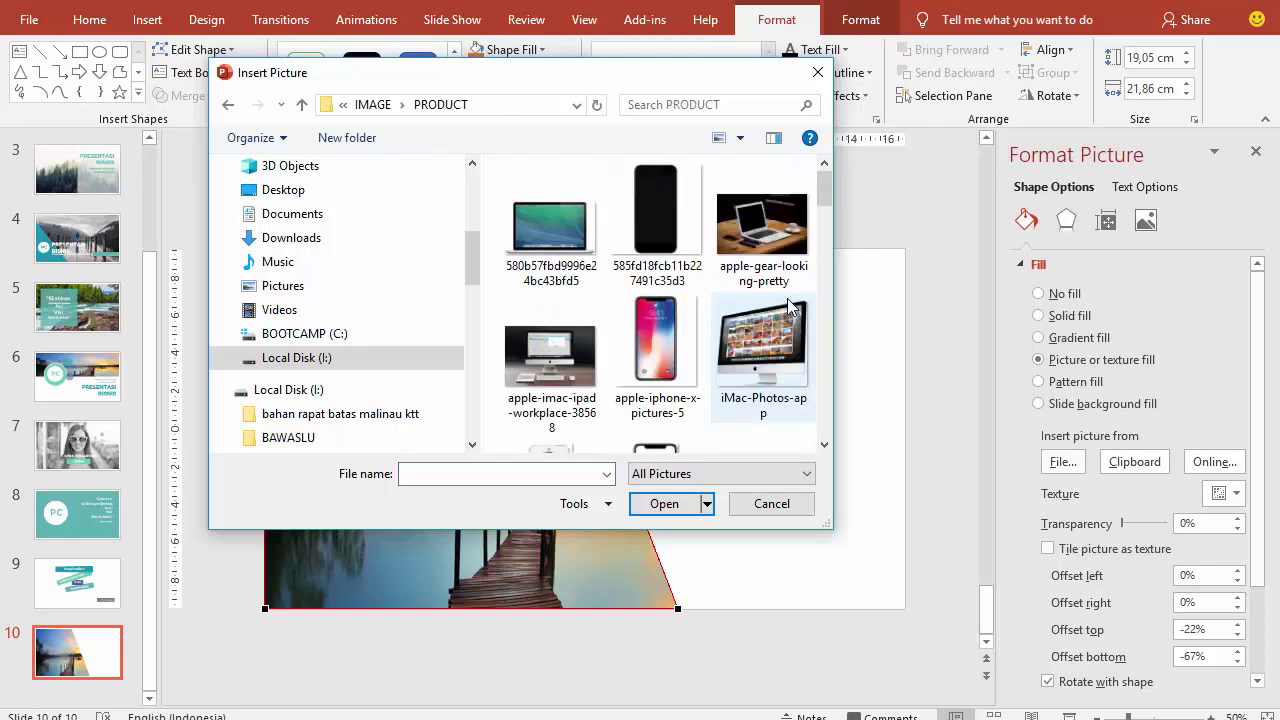
{"action": "scroll", "coordinate": [790, 305], "scroll_direction": "down", "scroll_amount": 3}
{"action": "scroll", "coordinate": [787, 305], "scroll_direction": "down", "scroll_amount": 2}
{"action": "scroll", "coordinate": [787, 300], "scroll_direction": "down", "scroll_amount": 2}
{"action": "scroll", "coordinate": [790, 307], "scroll_direction": "down", "scroll_amount": 2}
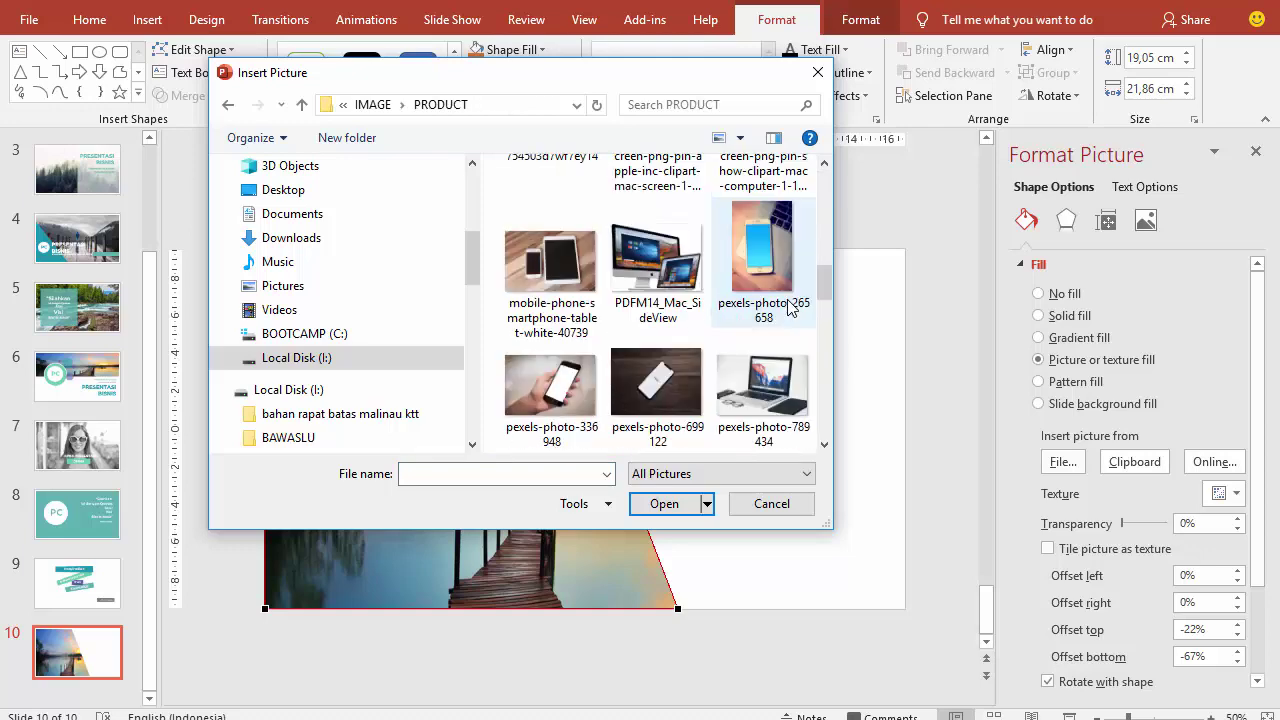
{"action": "scroll", "coordinate": [790, 307], "scroll_direction": "down", "scroll_amount": 3}
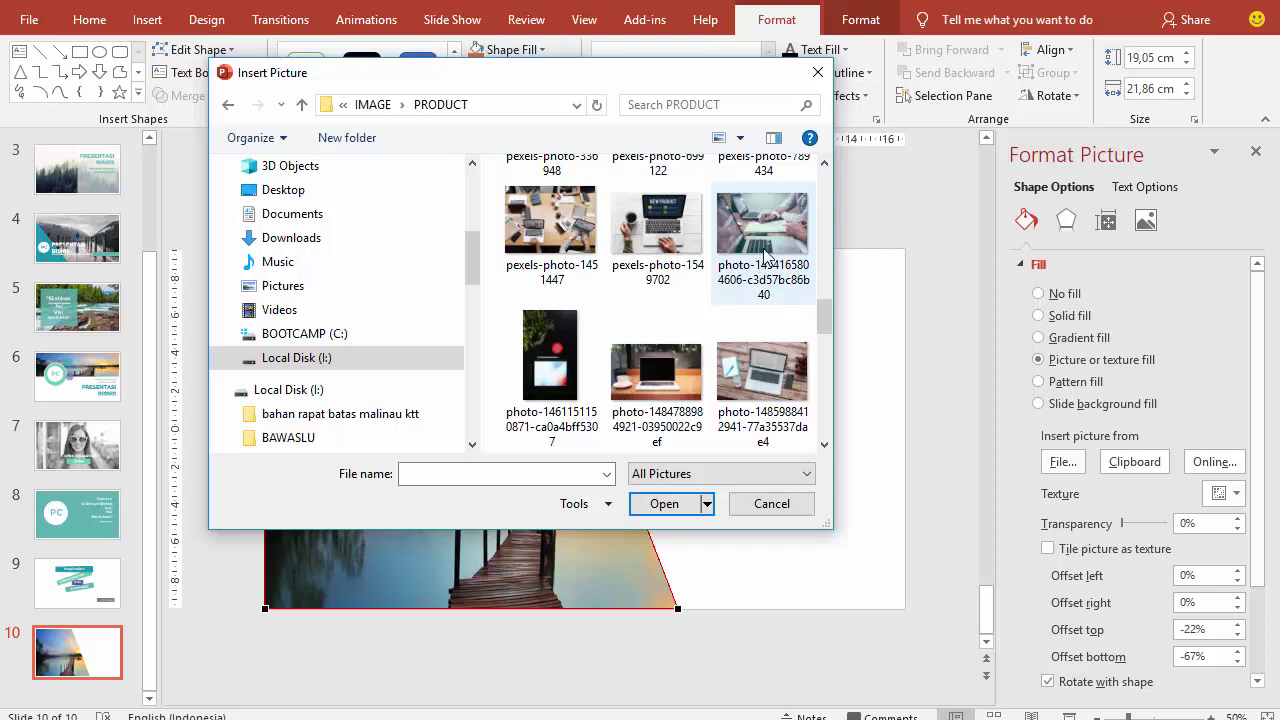
{"action": "left_click", "coordinate": [766, 258]}
{"action": "left_click", "coordinate": [663, 503]}
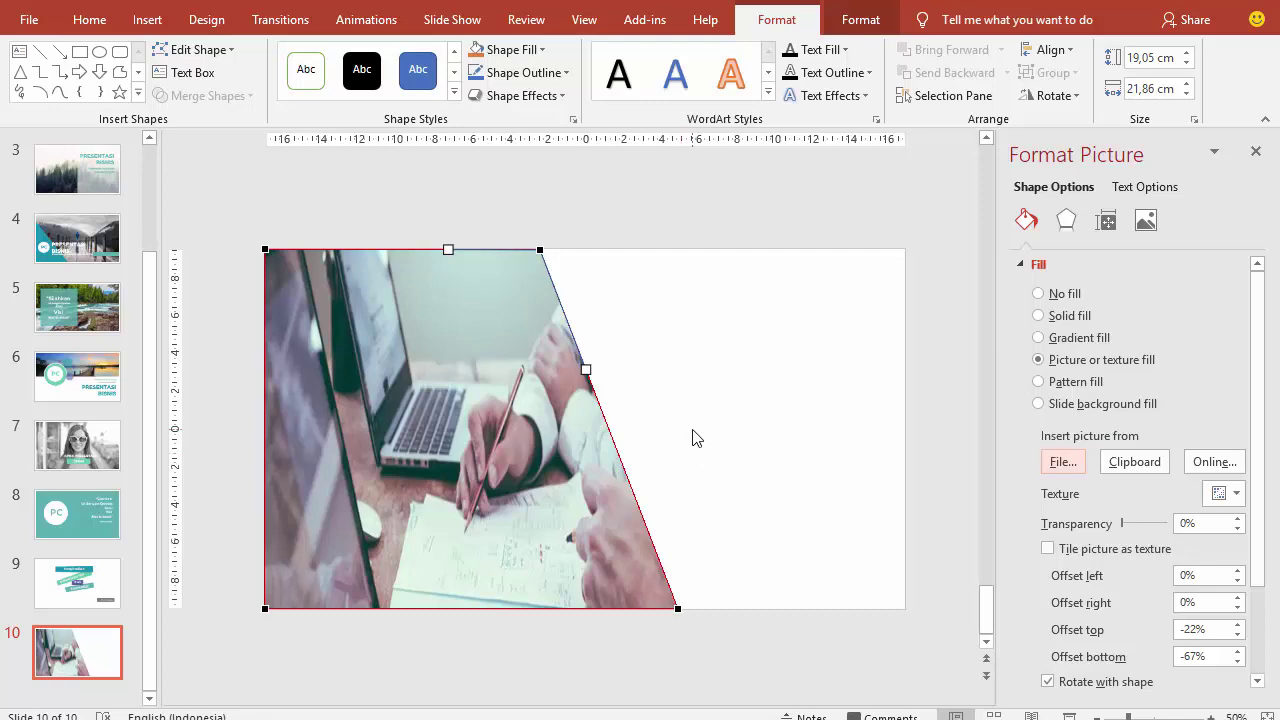
Reposition the photo inside the shape with offset top -3% and bottom -10%.
{"action": "left_click", "coordinate": [697, 437]}
{"action": "left_click", "coordinate": [548, 435]}
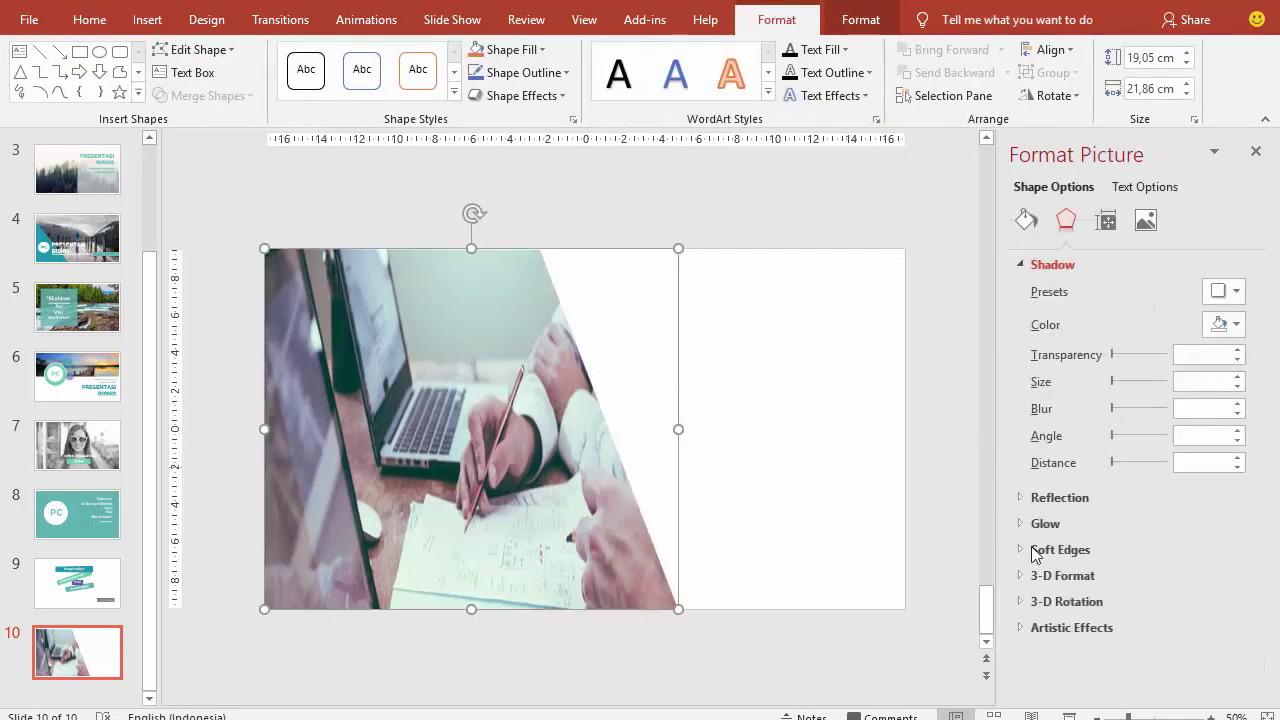
{"action": "left_click", "coordinate": [1026, 222]}
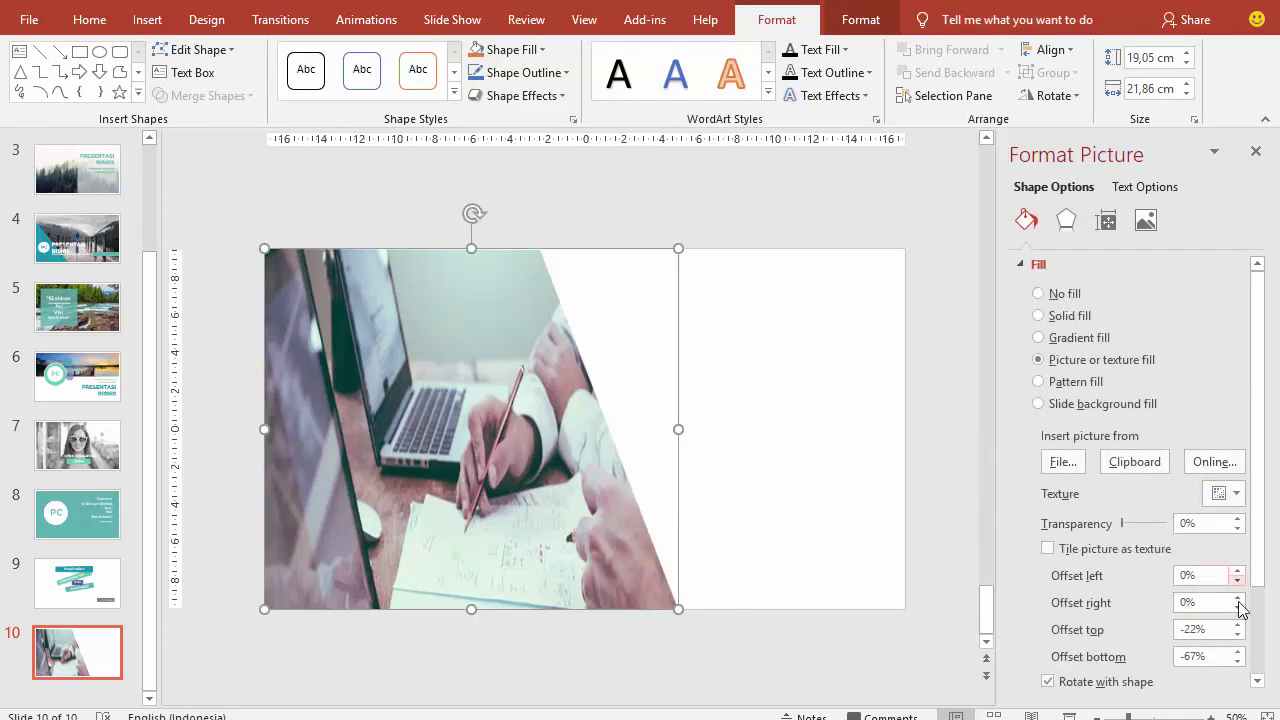
{"action": "left_click_drag", "start_coordinate": [1239, 624], "coordinate": [1238, 652]}
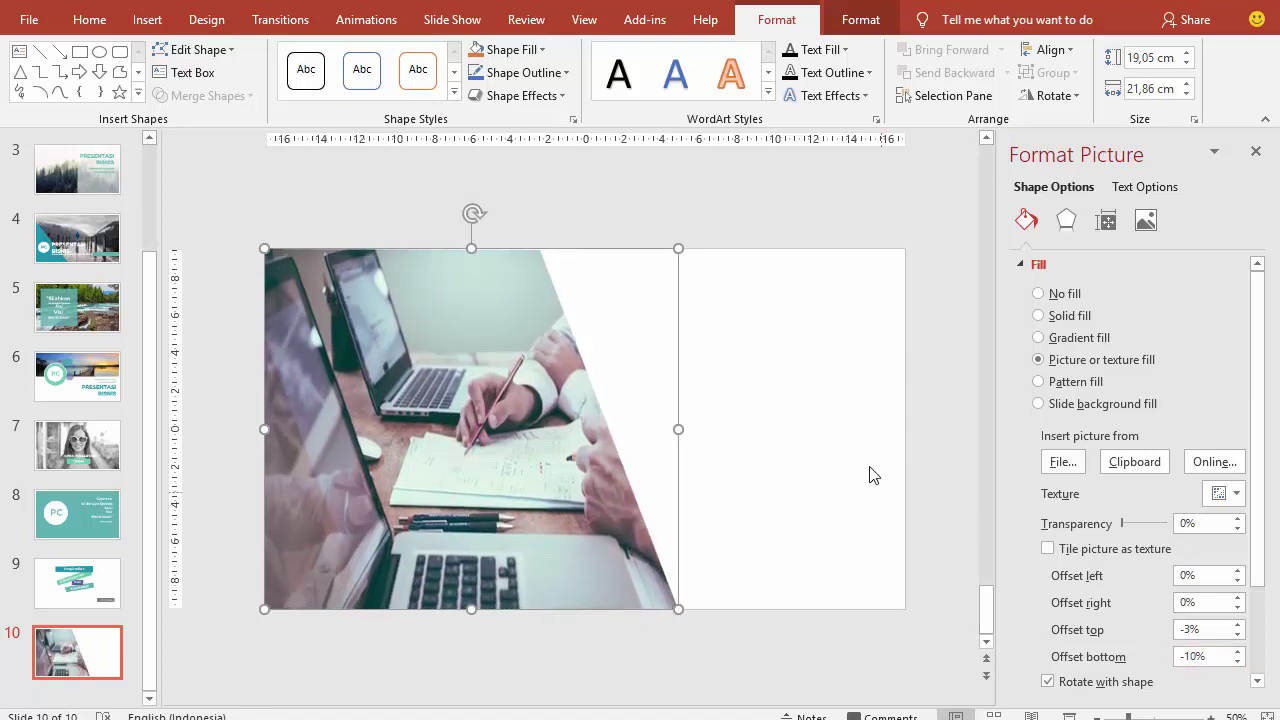
{"action": "left_click", "coordinate": [816, 416]}
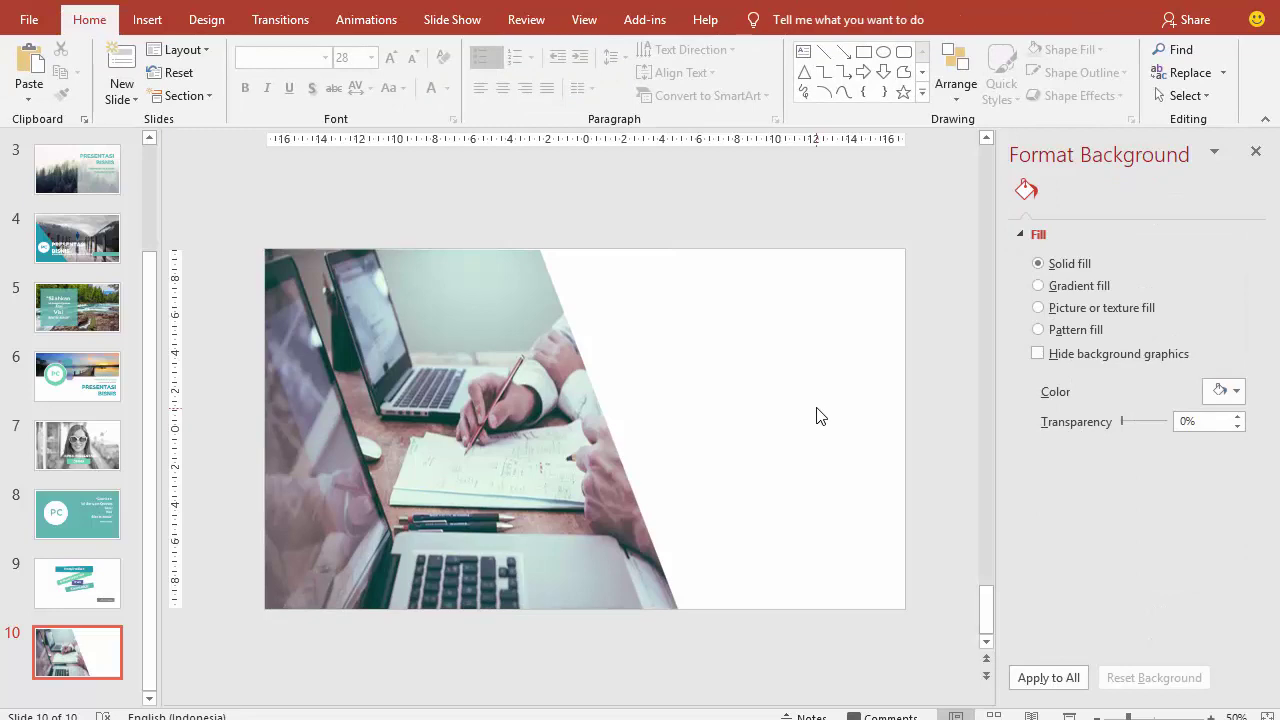
Draw a horizontally flipped parallelogram bar over the photo and increase its slant.
{"action": "left_click", "coordinate": [147, 20]}
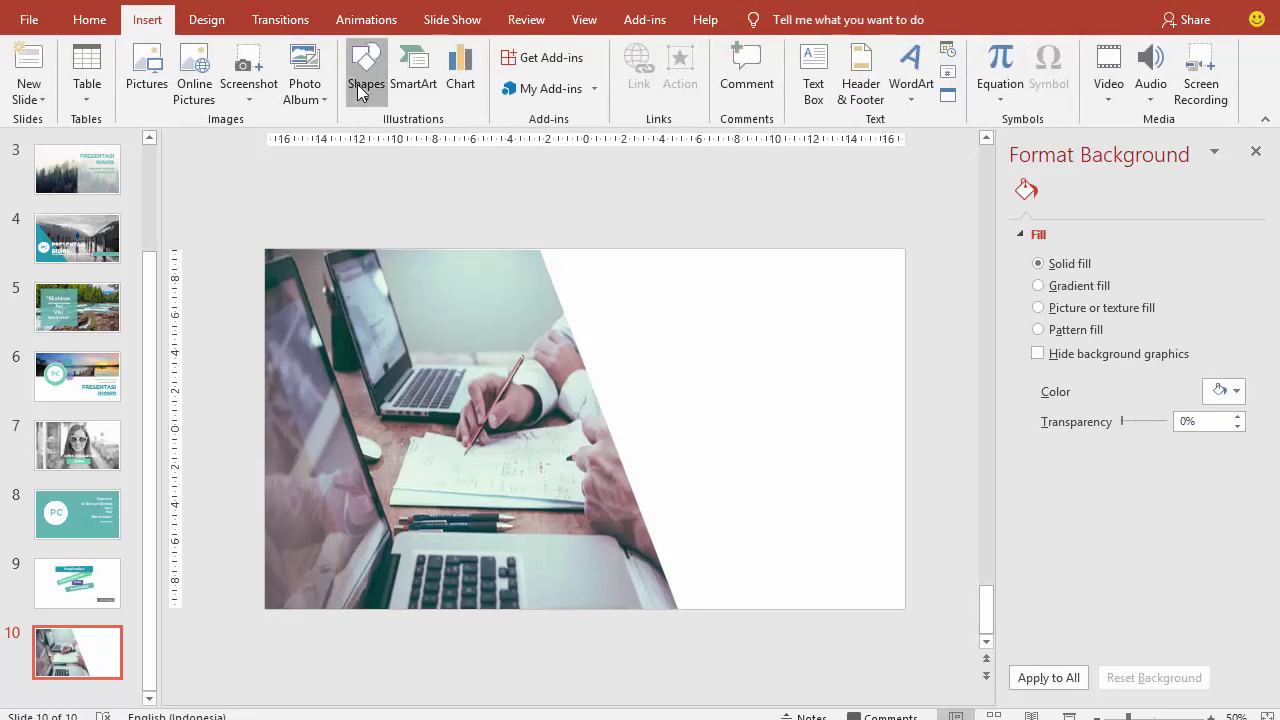
{"action": "left_click", "coordinate": [364, 84]}
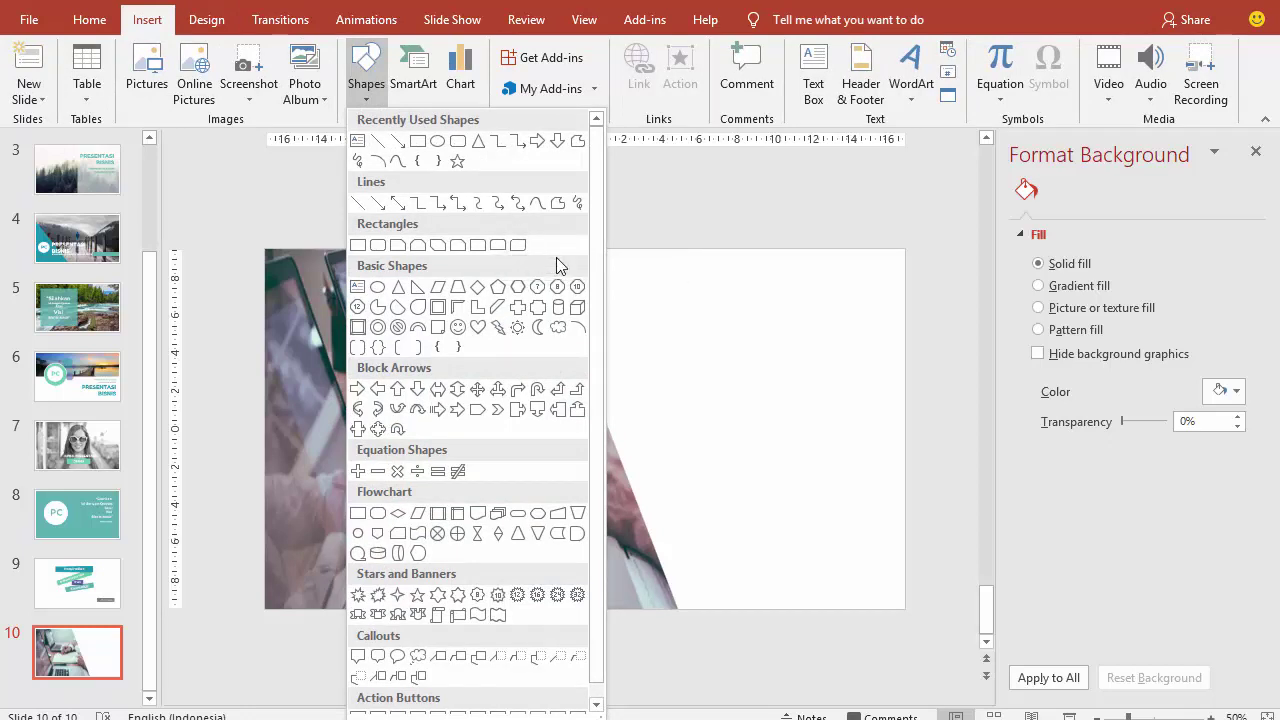
{"action": "left_click", "coordinate": [440, 288]}
{"action": "left_click_drag", "start_coordinate": [458, 378], "coordinate": [685, 428]}
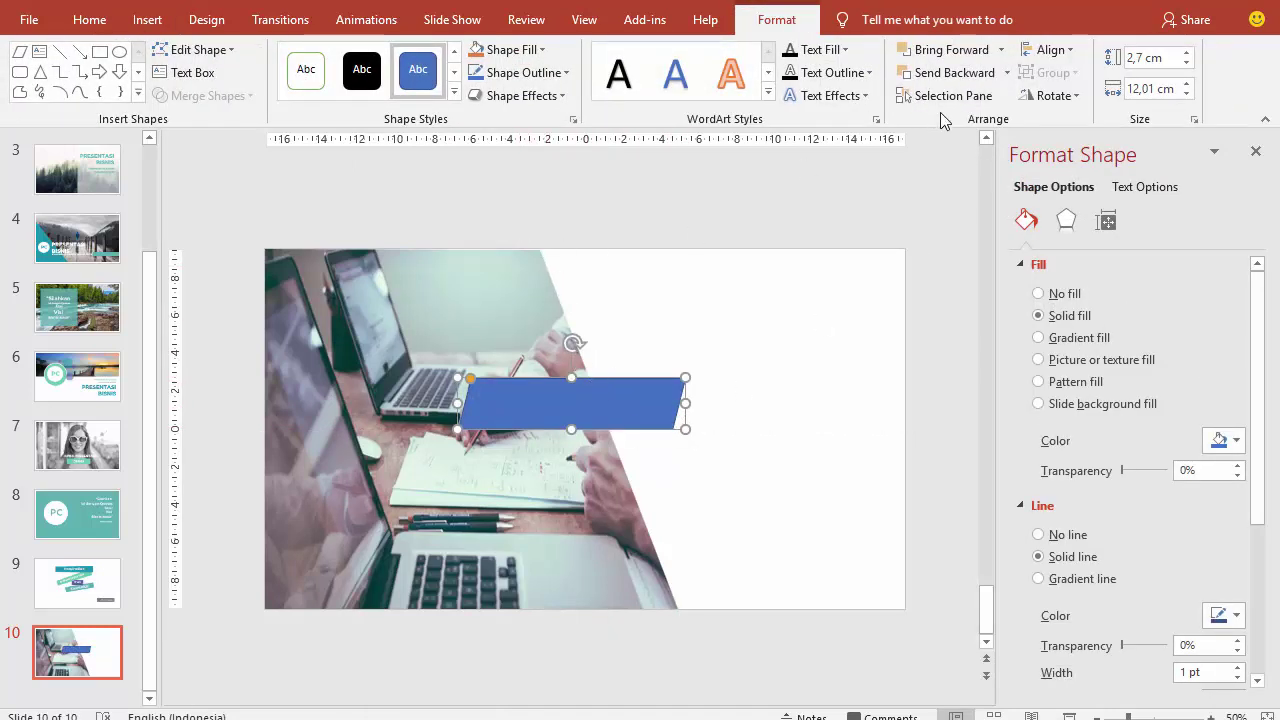
{"action": "left_click", "coordinate": [1052, 95]}
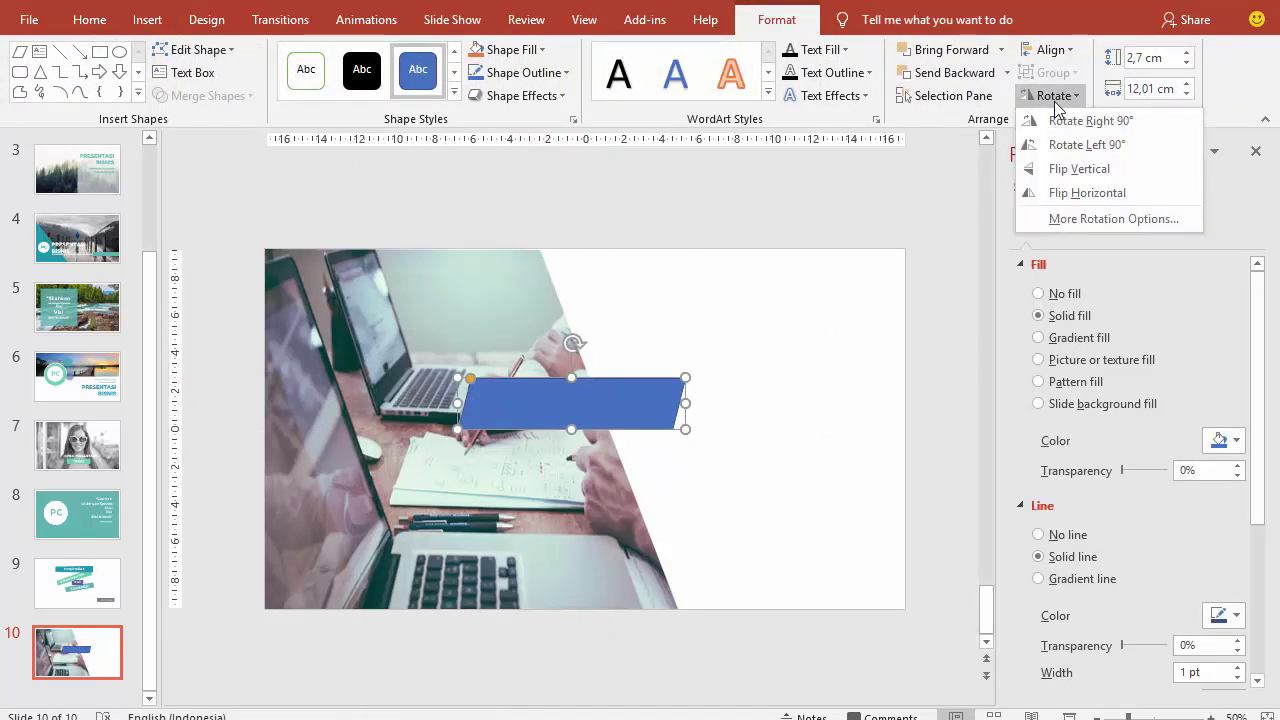
{"action": "left_click", "coordinate": [1063, 193]}
{"action": "left_click_drag", "start_coordinate": [667, 392], "coordinate": [583, 401]}
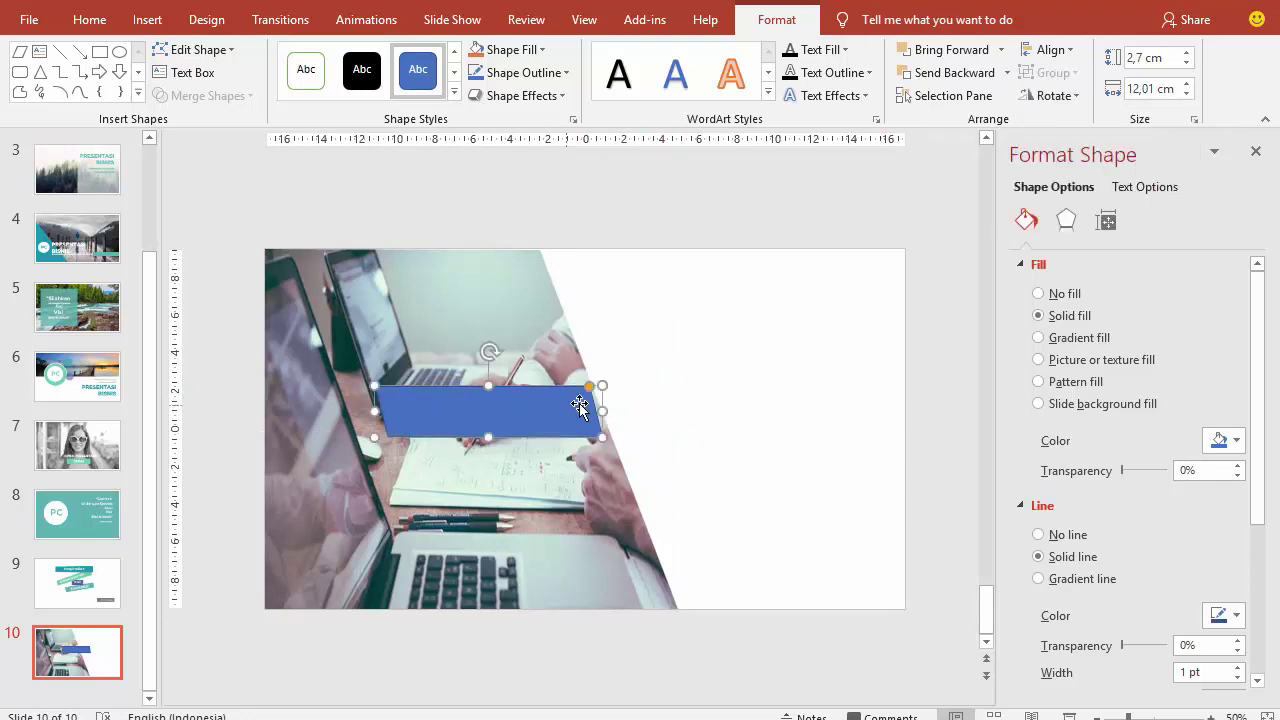
{"action": "scroll", "coordinate": [592, 396], "scroll_direction": "up", "scroll_amount": 5, "text": "ctrl"}
{"action": "left_click_drag", "start_coordinate": [720, 409], "coordinate": [738, 409]}
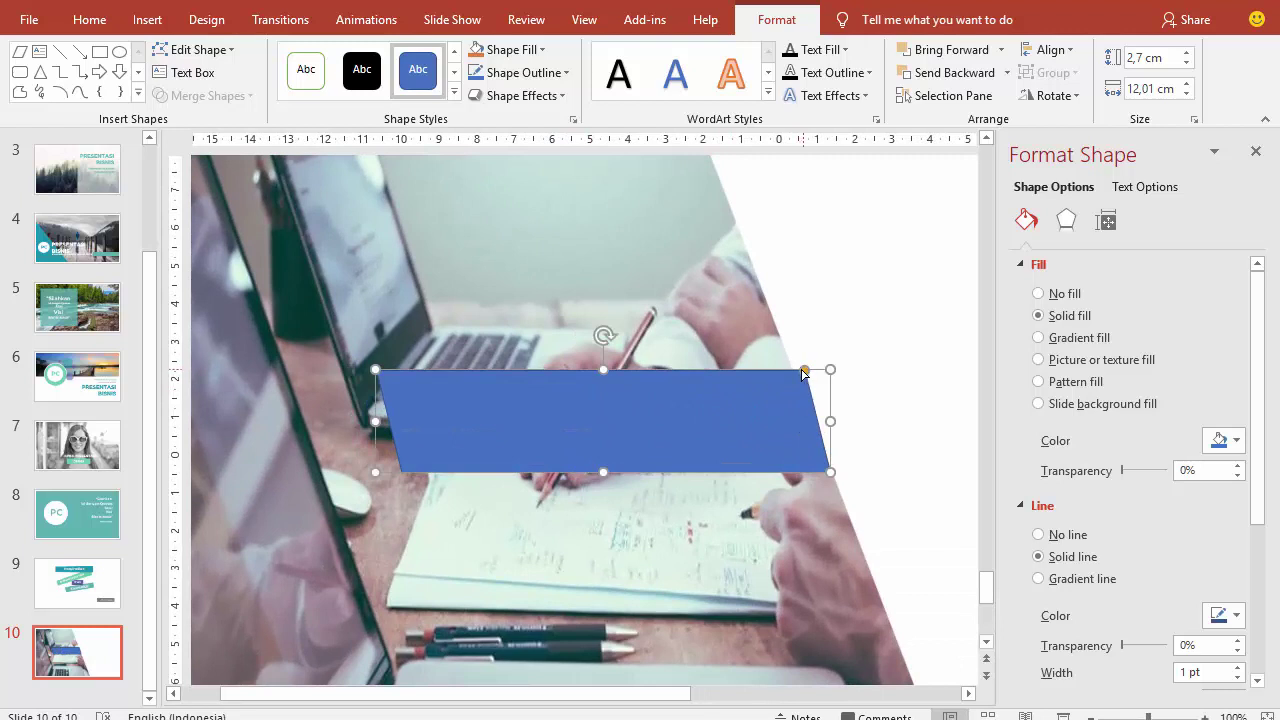
{"action": "left_click_drag", "start_coordinate": [804, 371], "coordinate": [793, 371]}
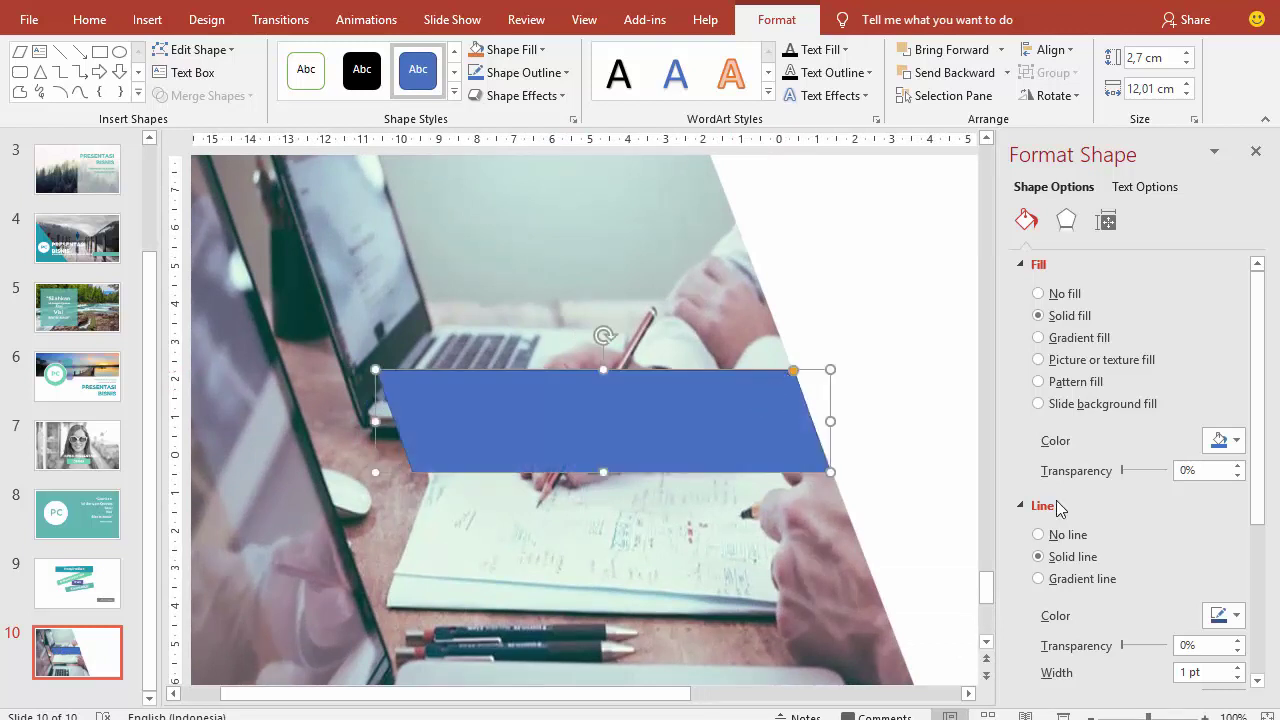
Remove the bar's outline and thin it to 2.25 cm tall.
{"action": "left_click", "coordinate": [1058, 540]}
{"action": "scroll", "coordinate": [855, 428], "scroll_direction": "down", "scroll_amount": 4, "text": "ctrl"}
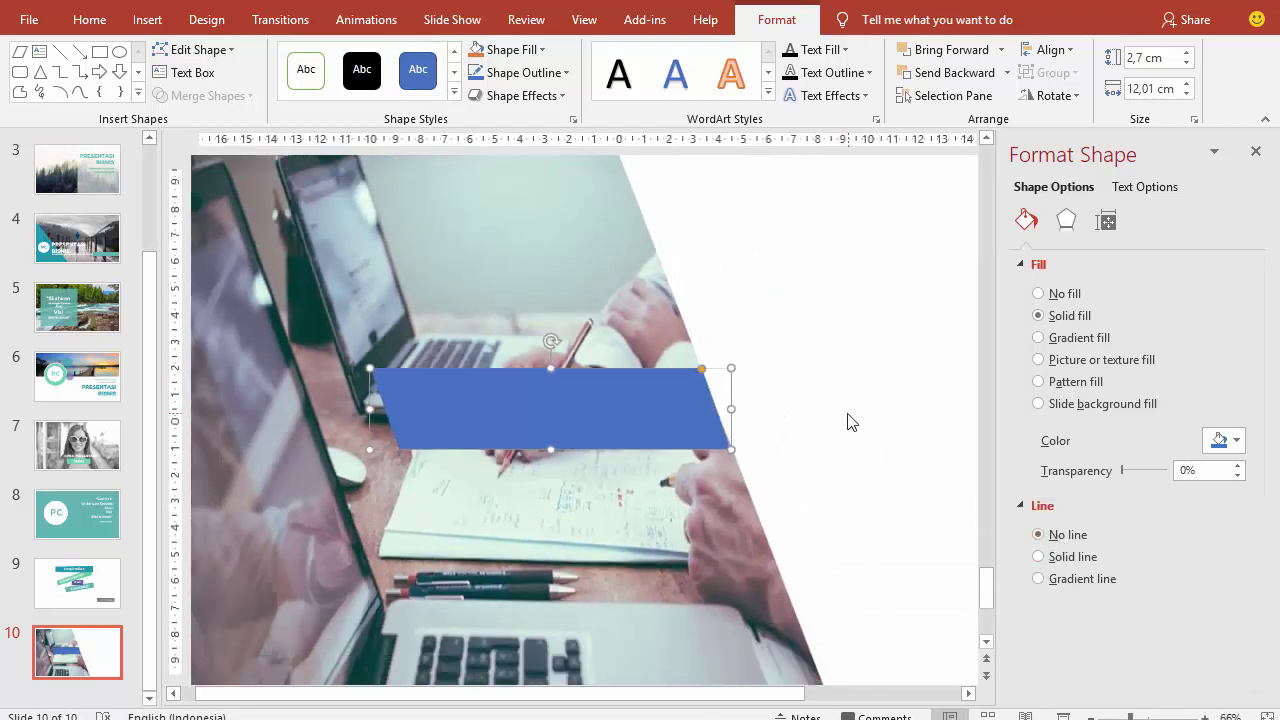
{"action": "scroll", "coordinate": [800, 410], "scroll_direction": "down", "scroll_amount": 1, "text": "ctrl"}
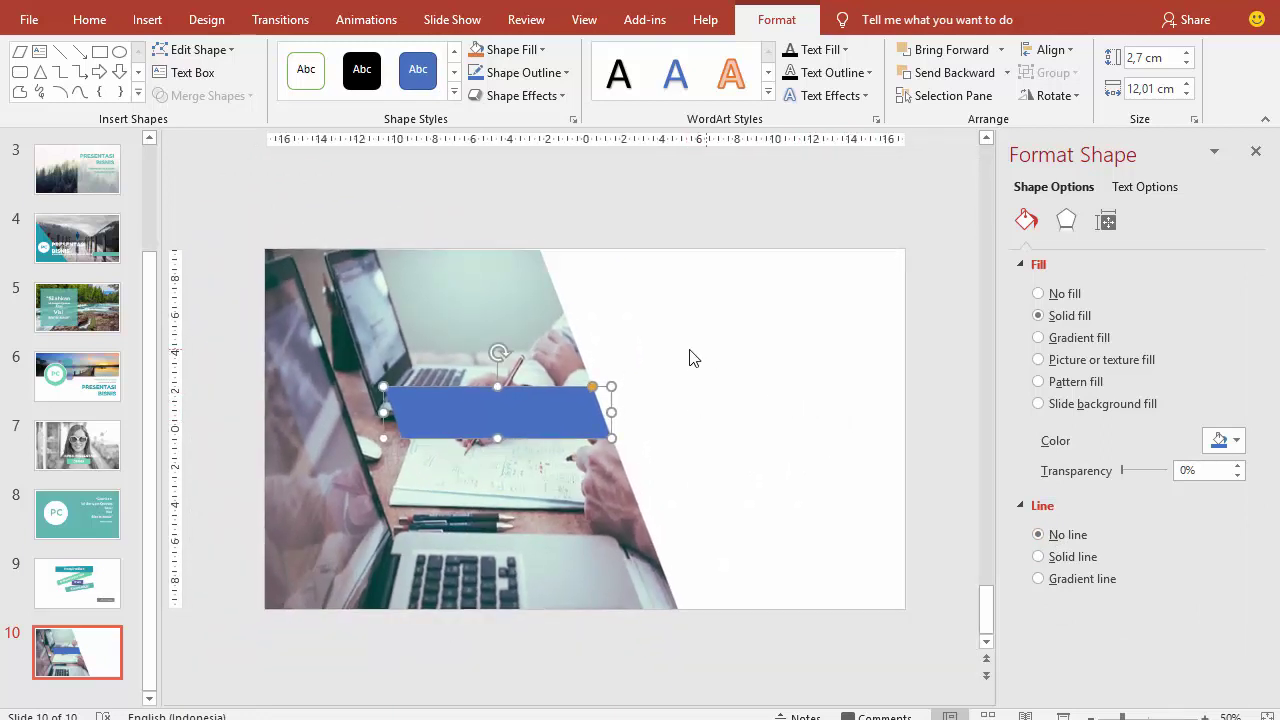
{"action": "mouse_move", "coordinate": [495, 441]}
{"action": "left_mouse_down"}
{"action": "mouse_move", "coordinate": [498, 428]}
{"action": "mouse_move", "coordinate": [590, 408]}
{"action": "left_mouse_up"}
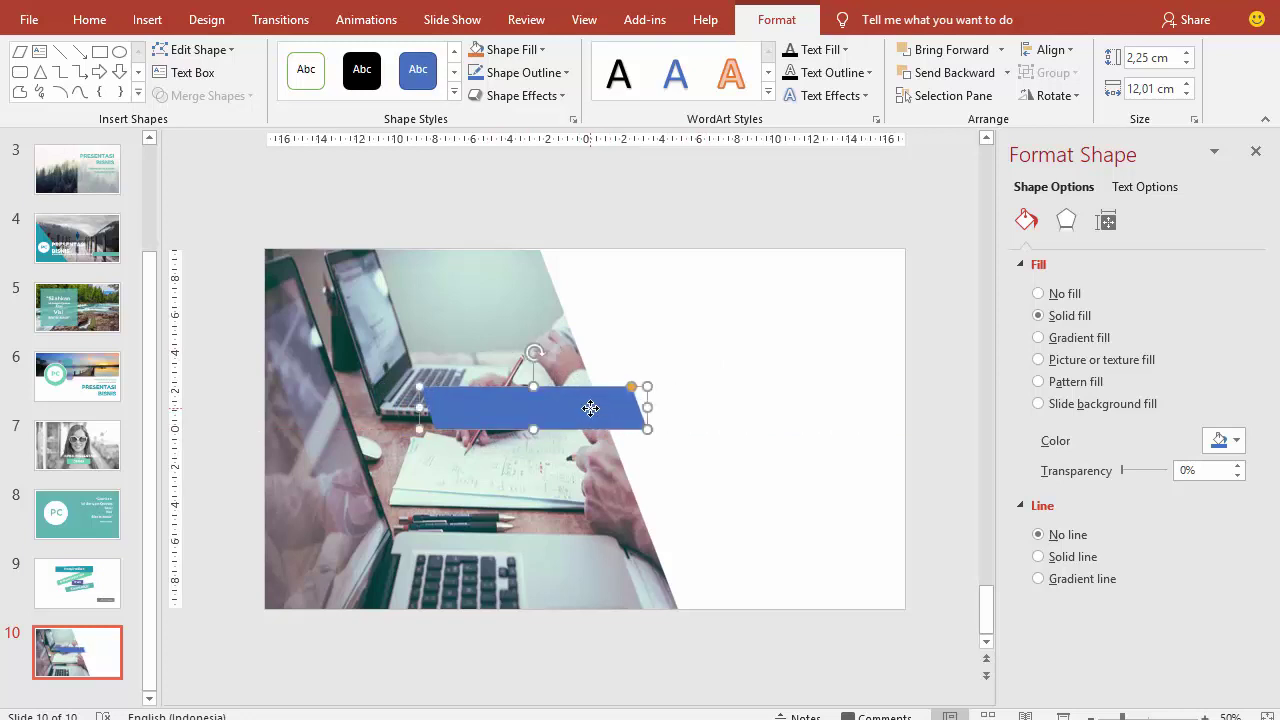
Make two staggered copies of the bar below it, each shortened from the left.
{"action": "left_click_drag", "start_coordinate": [590, 408], "coordinate": [566, 459], "text": "ctrl"}
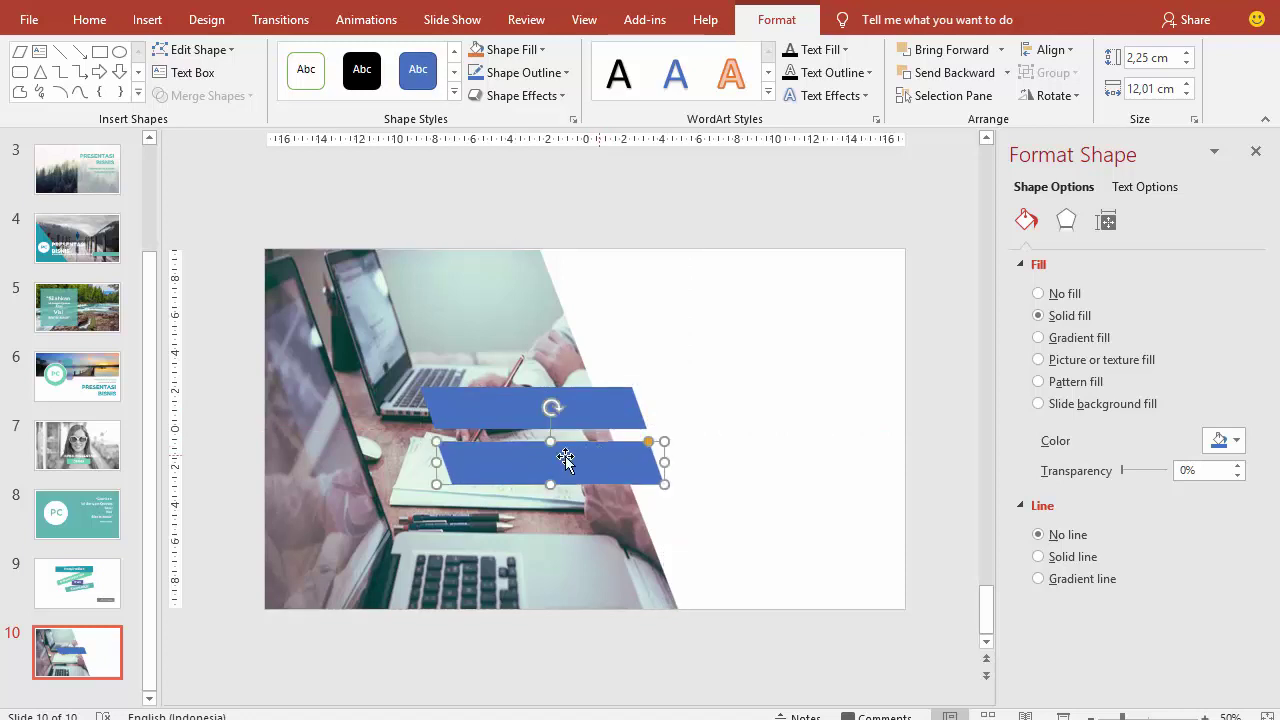
{"action": "left_click_drag", "start_coordinate": [436, 462], "coordinate": [467, 462]}
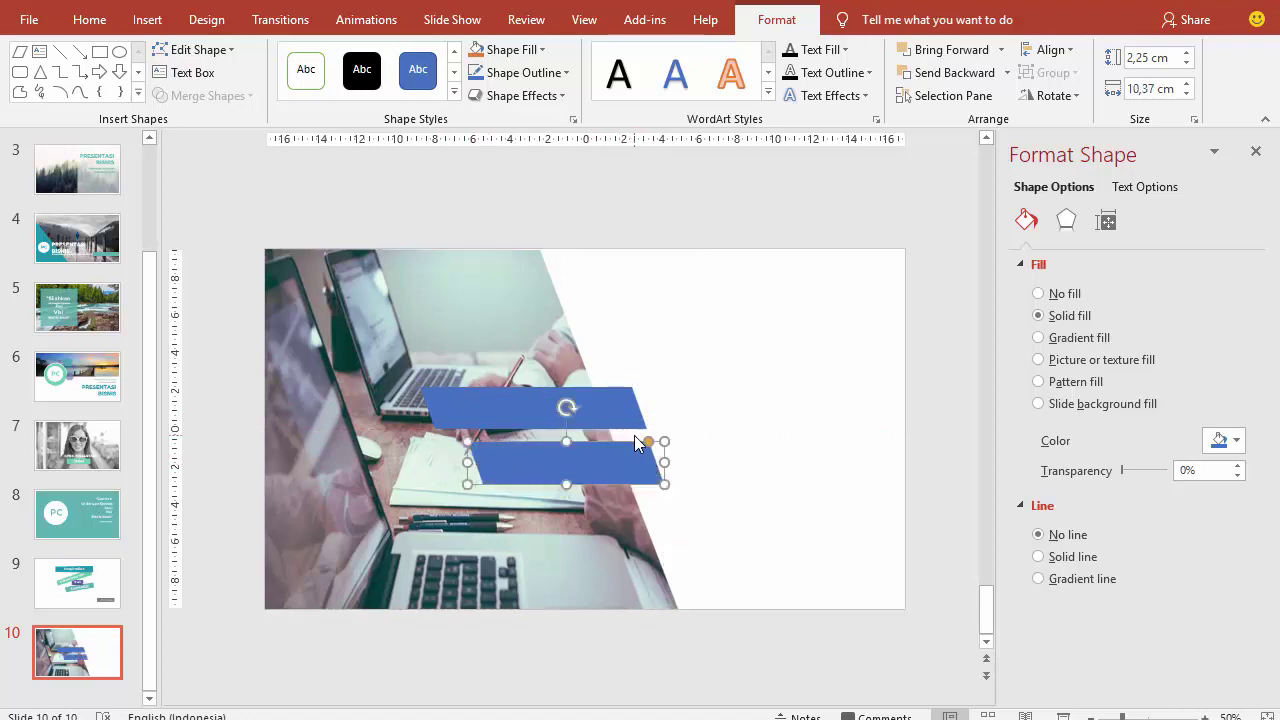
{"action": "left_click_drag", "start_coordinate": [632, 443], "coordinate": [632, 514], "text": "ctrl"}
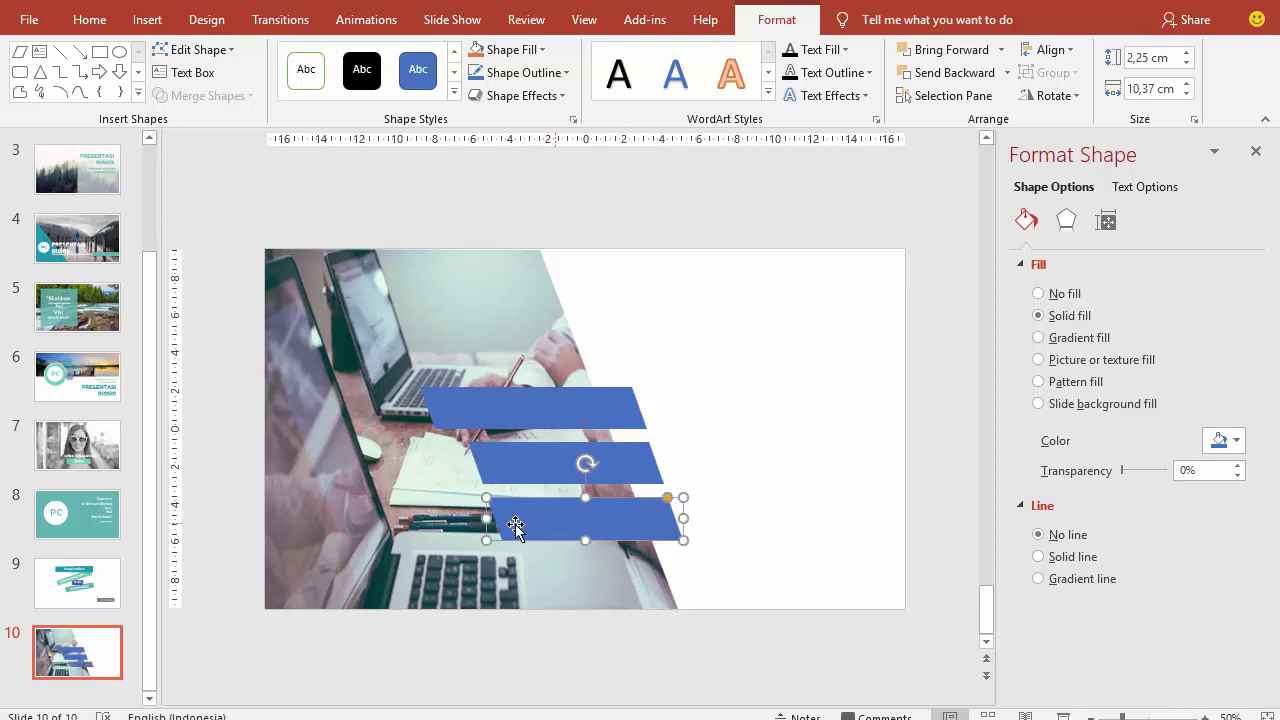
{"action": "left_click_drag", "start_coordinate": [491, 519], "coordinate": [510, 519]}
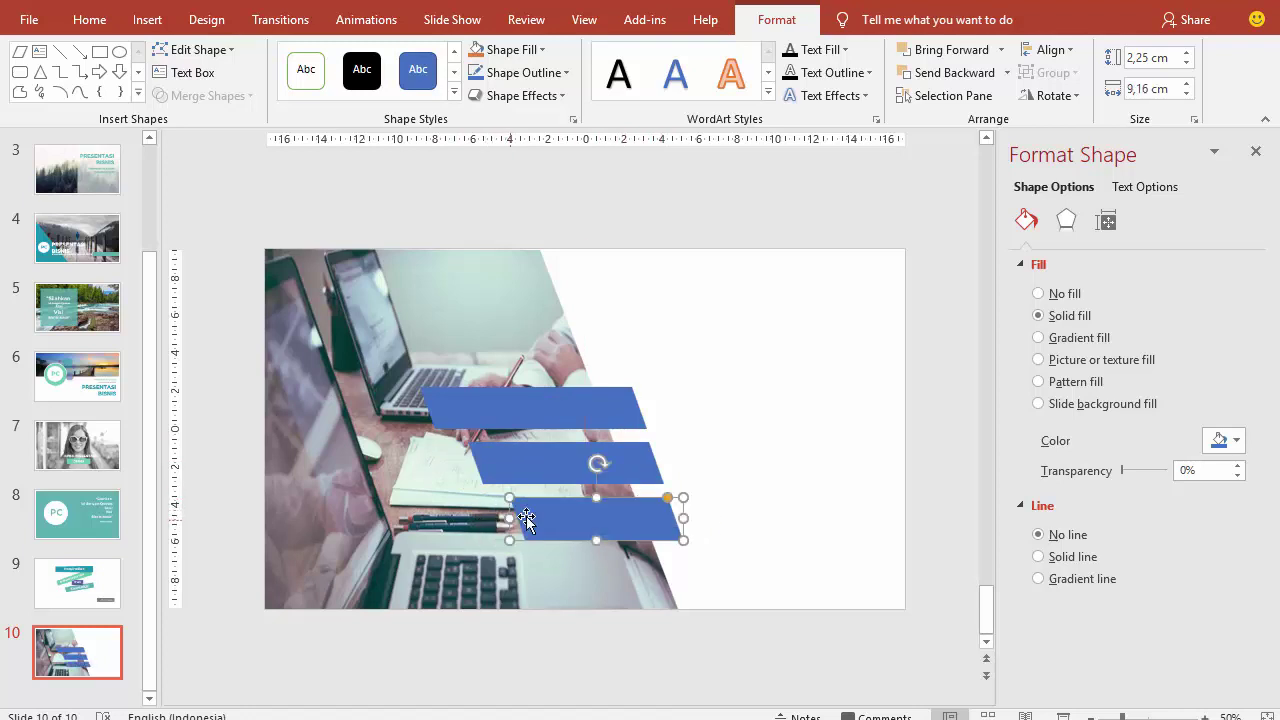
Fill the three bars with recent teal shades: mint, dark teal and light teal.
{"action": "left_click", "coordinate": [1236, 441]}
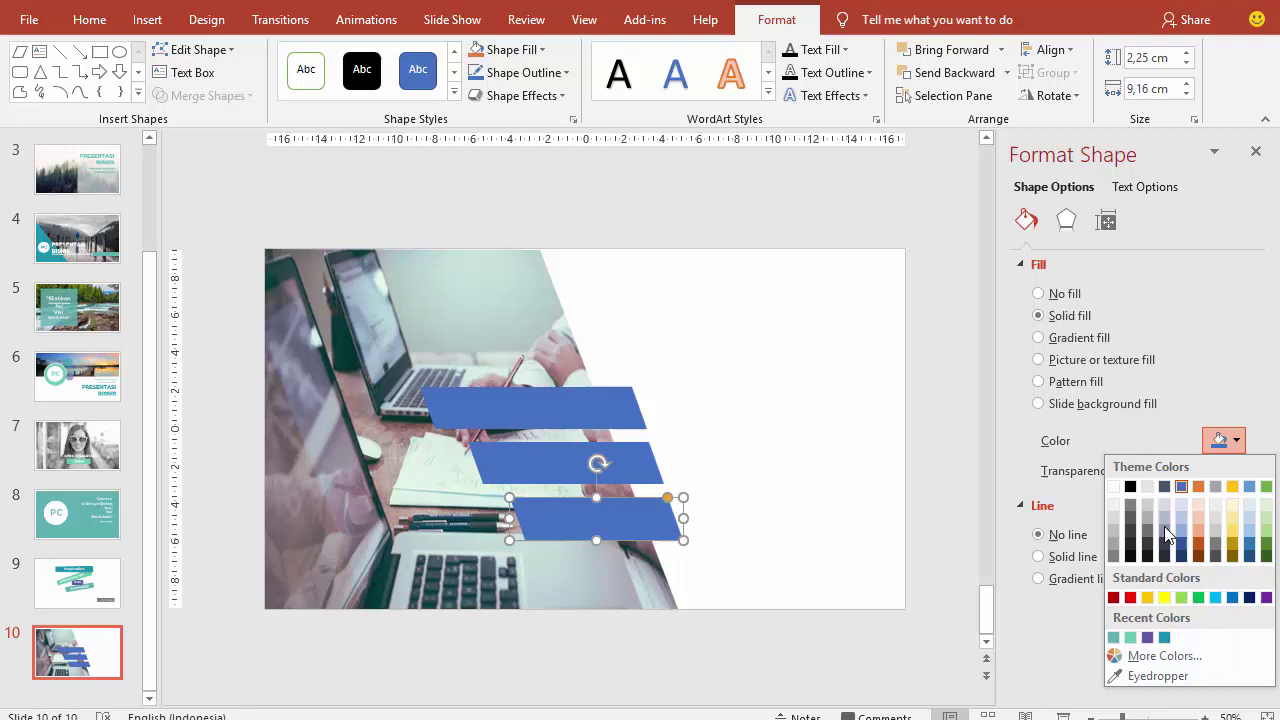
{"action": "left_click", "coordinate": [1110, 653]}
{"action": "left_click", "coordinate": [633, 467]}
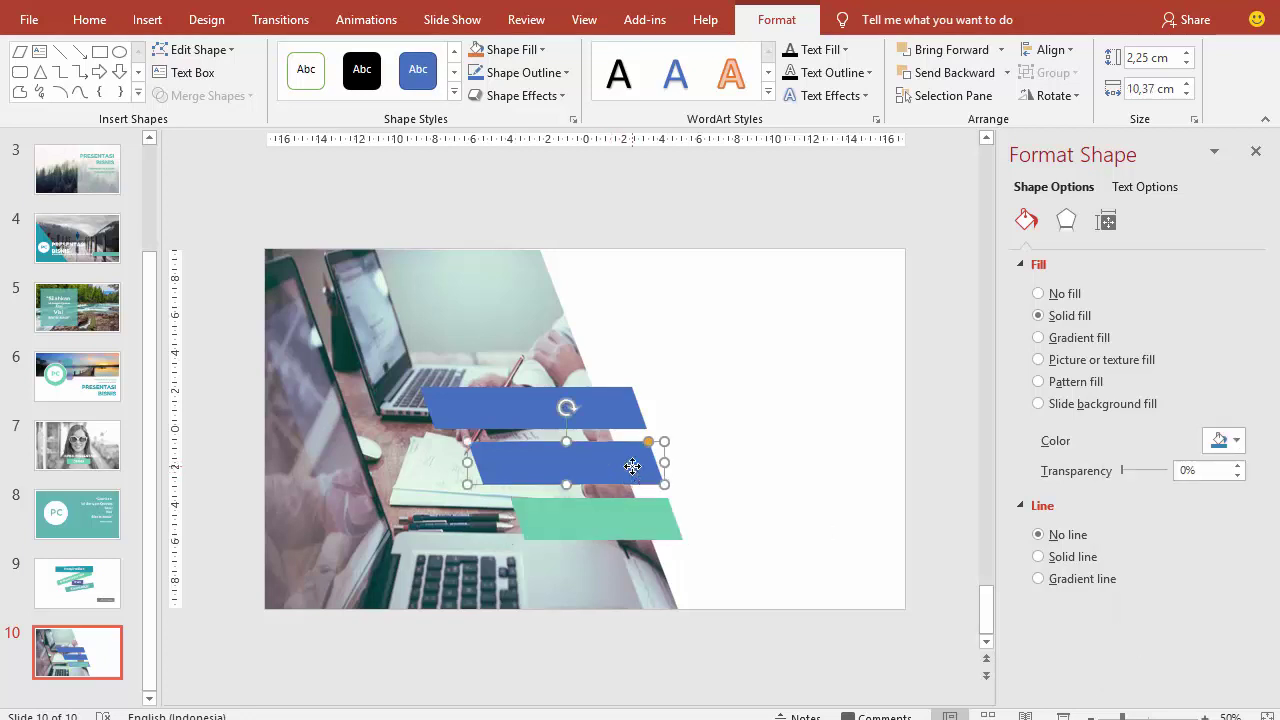
{"action": "left_click", "coordinate": [1236, 441]}
{"action": "left_click", "coordinate": [1164, 637]}
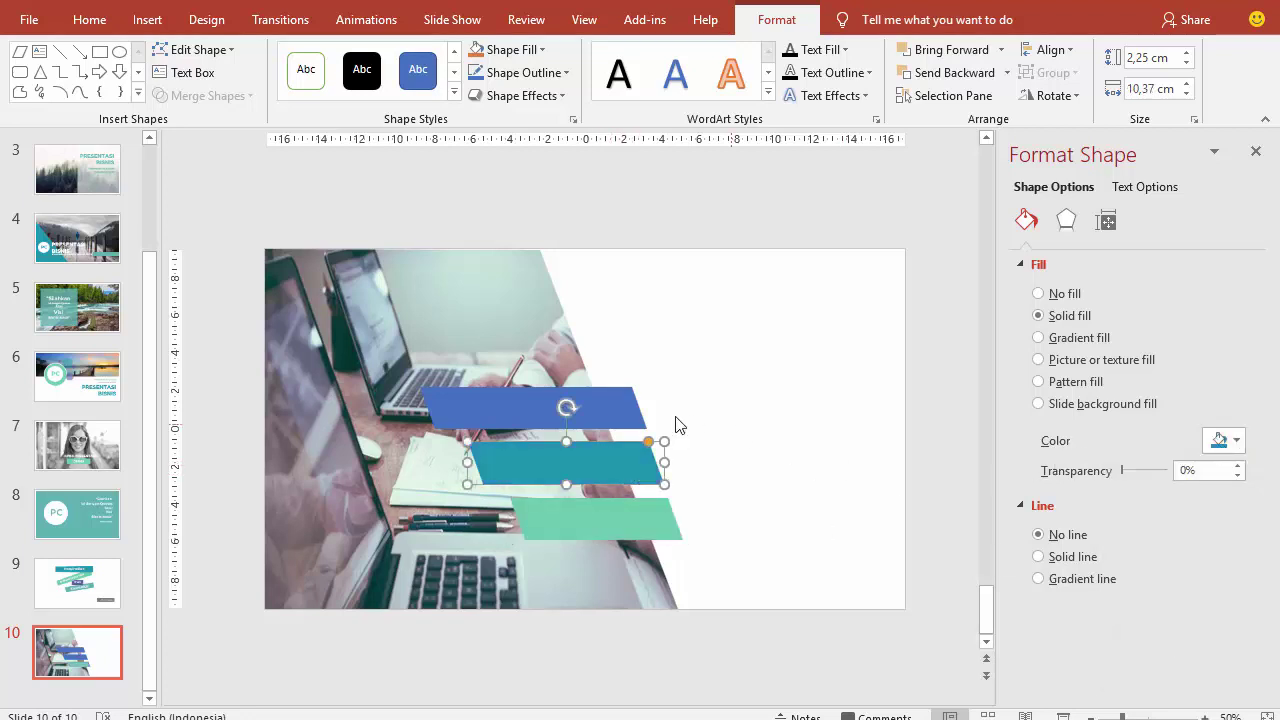
{"action": "left_click", "coordinate": [617, 402]}
{"action": "left_click", "coordinate": [1228, 445]}
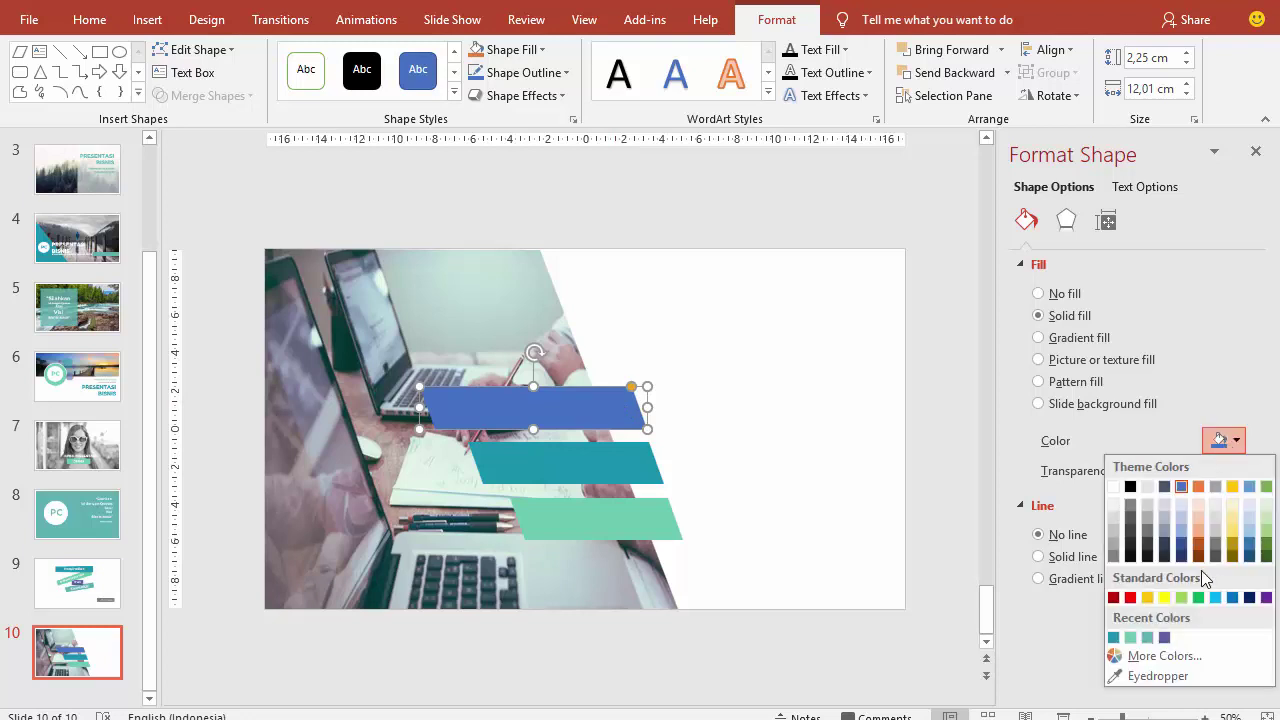
{"action": "left_click", "coordinate": [1147, 637]}
{"action": "left_click", "coordinate": [705, 414]}
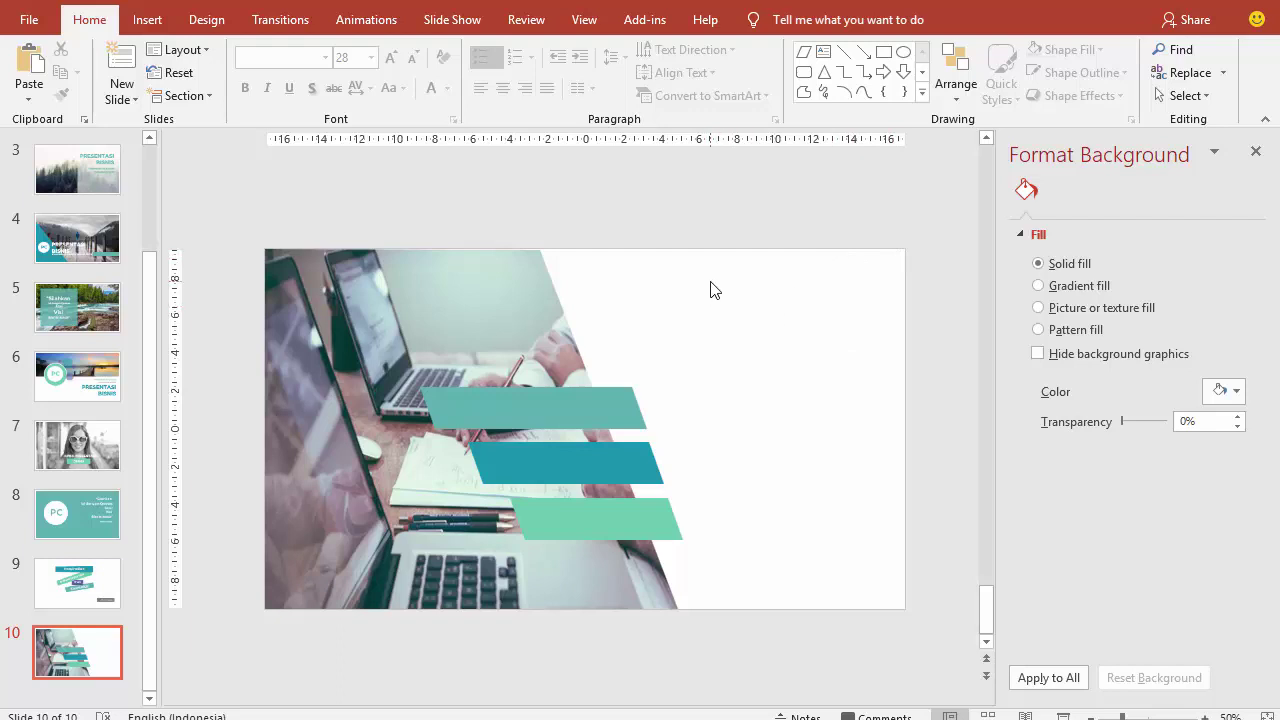
Go to slide 6 and select its subtitle text box.
{"action": "left_click", "coordinate": [117, 515]}
{"action": "left_click", "coordinate": [100, 450]}
{"action": "left_click", "coordinate": [100, 390]}
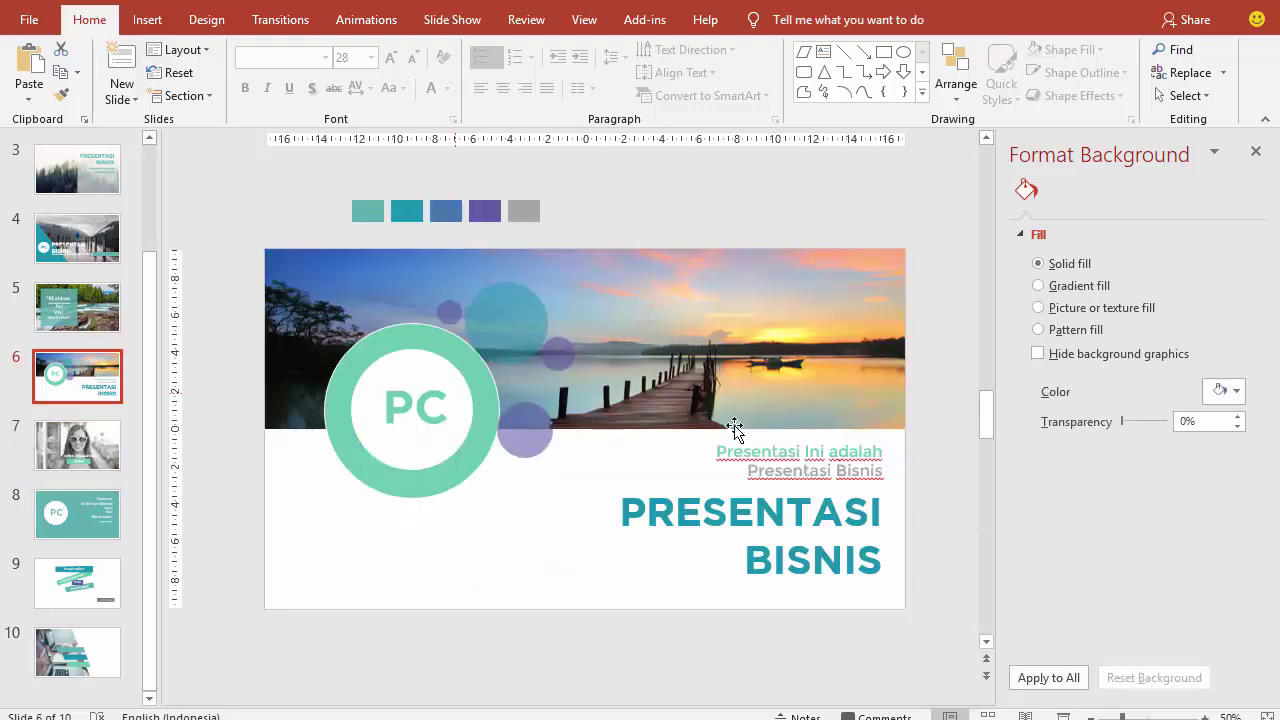
{"action": "left_click", "coordinate": [768, 468]}
Paste slide 6's PRESENTASI BISNIS title and subtitle onto slide 10 and move them up.
{"action": "left_click", "coordinate": [783, 528], "text": "shift"}
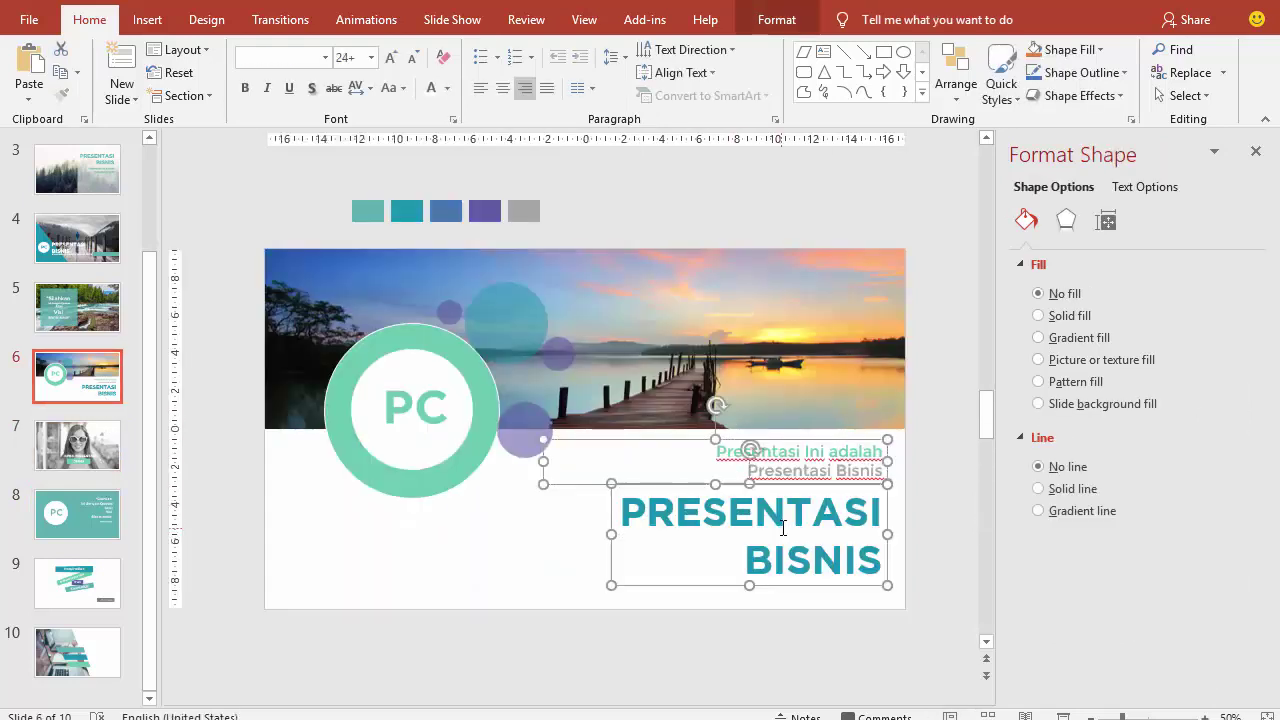
{"action": "left_click", "coordinate": [100, 660]}
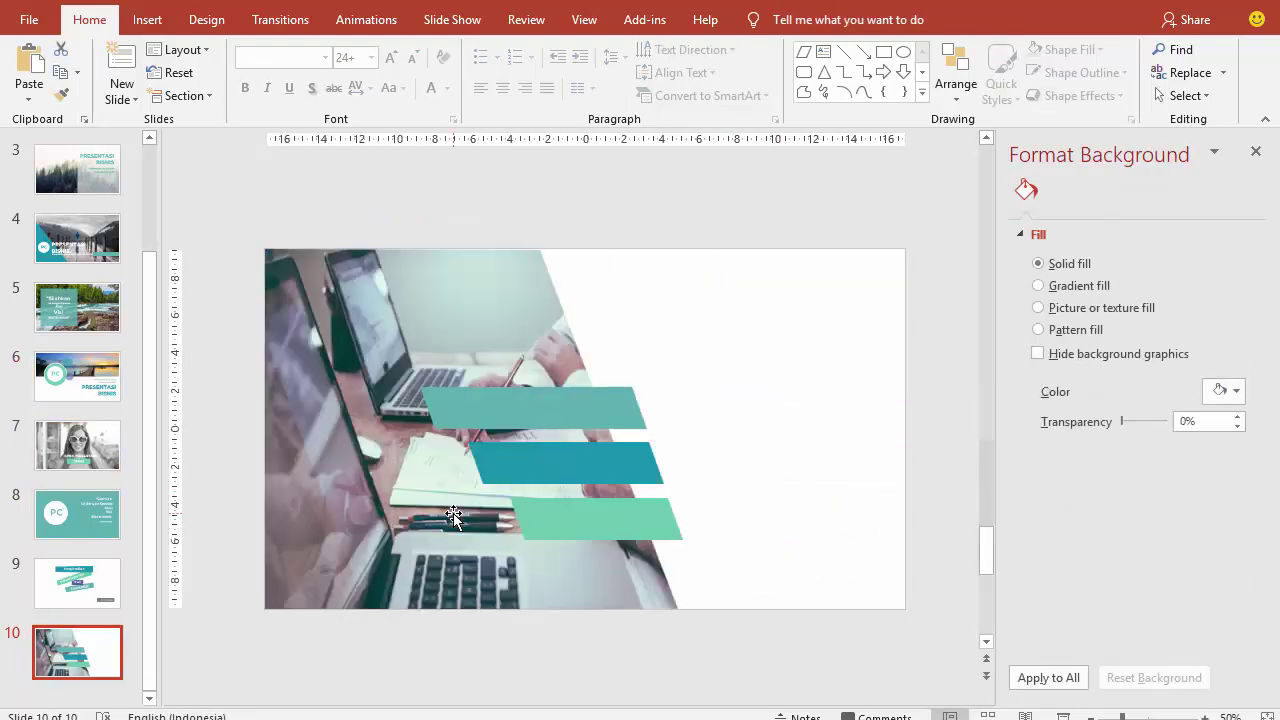
{"action": "key", "text": "ctrl+v"}
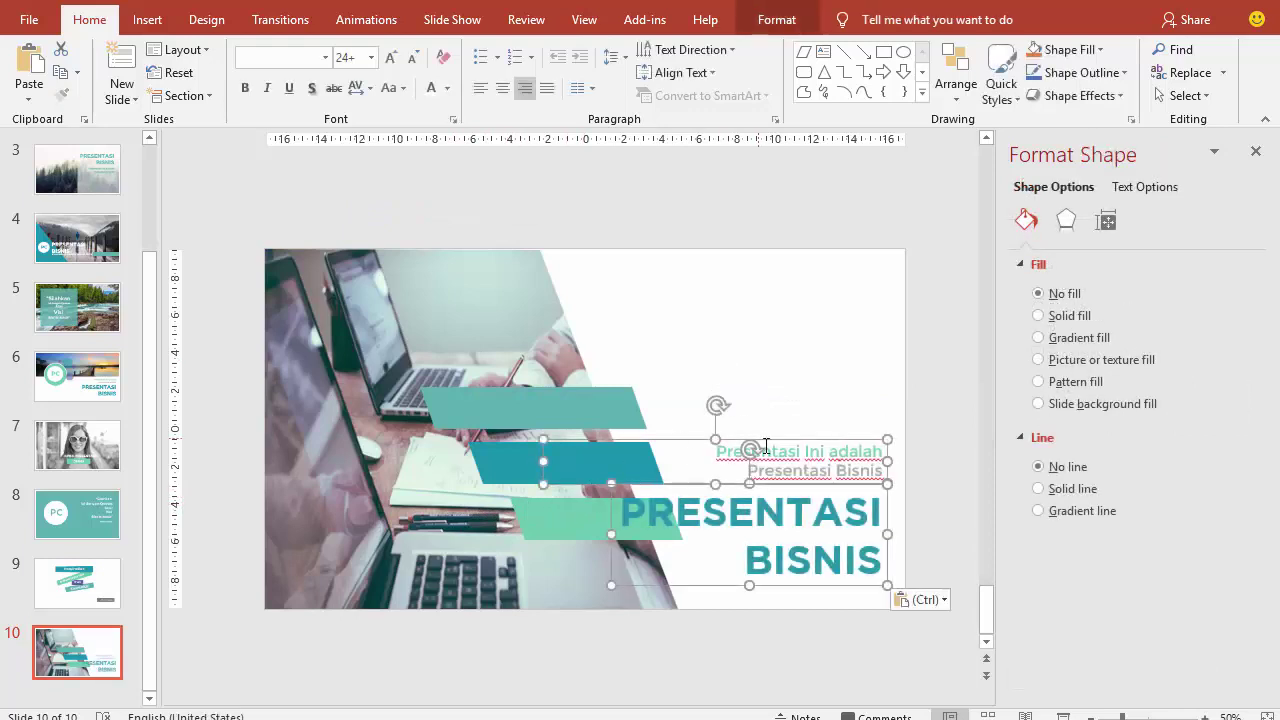
{"action": "left_click_drag", "start_coordinate": [771, 441], "coordinate": [808, 277]}
{"action": "left_click", "coordinate": [774, 257]}
Narrow the subtitle, make its text grey, and move the title up beneath it.
{"action": "left_click", "coordinate": [813, 405]}
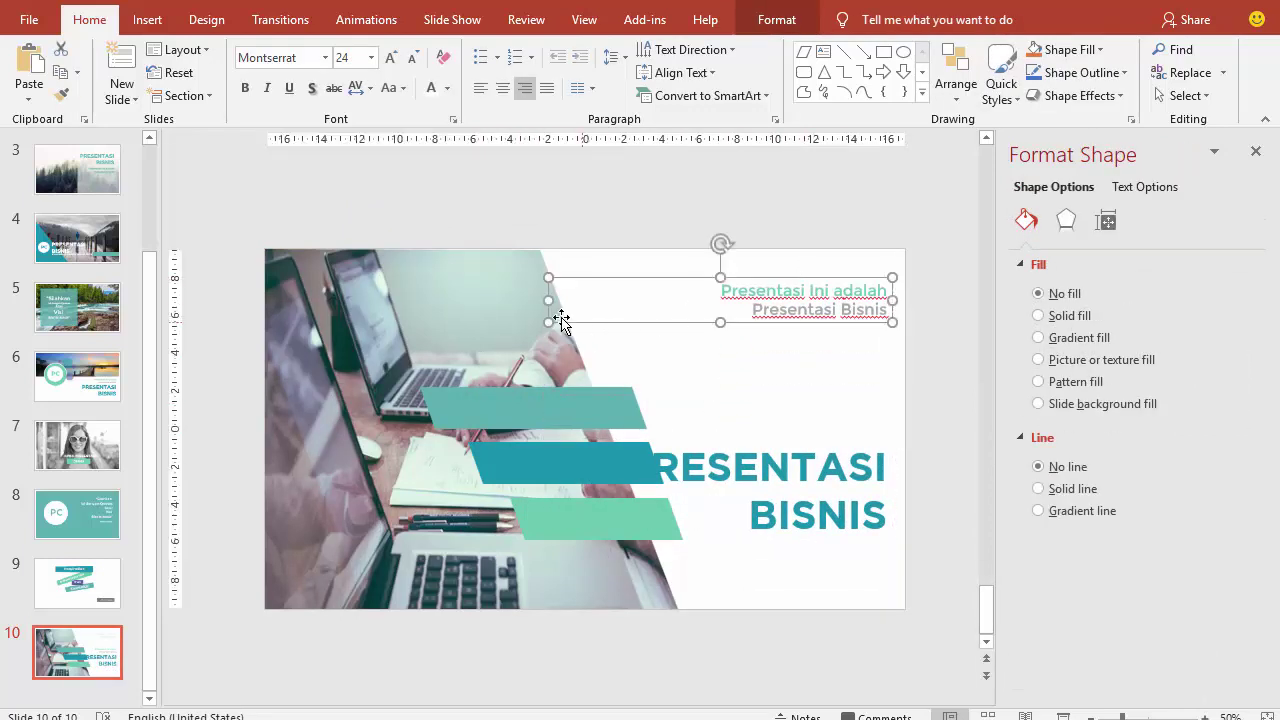
{"action": "left_click_drag", "start_coordinate": [549, 299], "coordinate": [663, 299]}
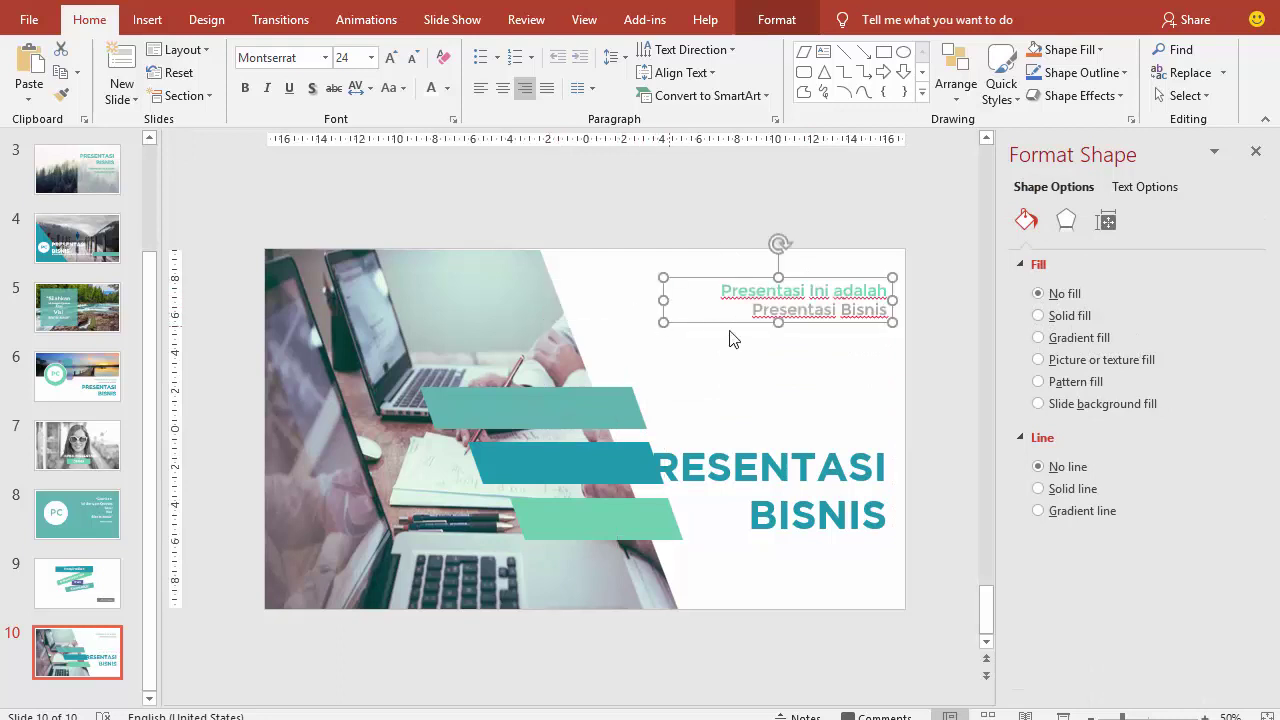
{"action": "left_click", "coordinate": [447, 90]}
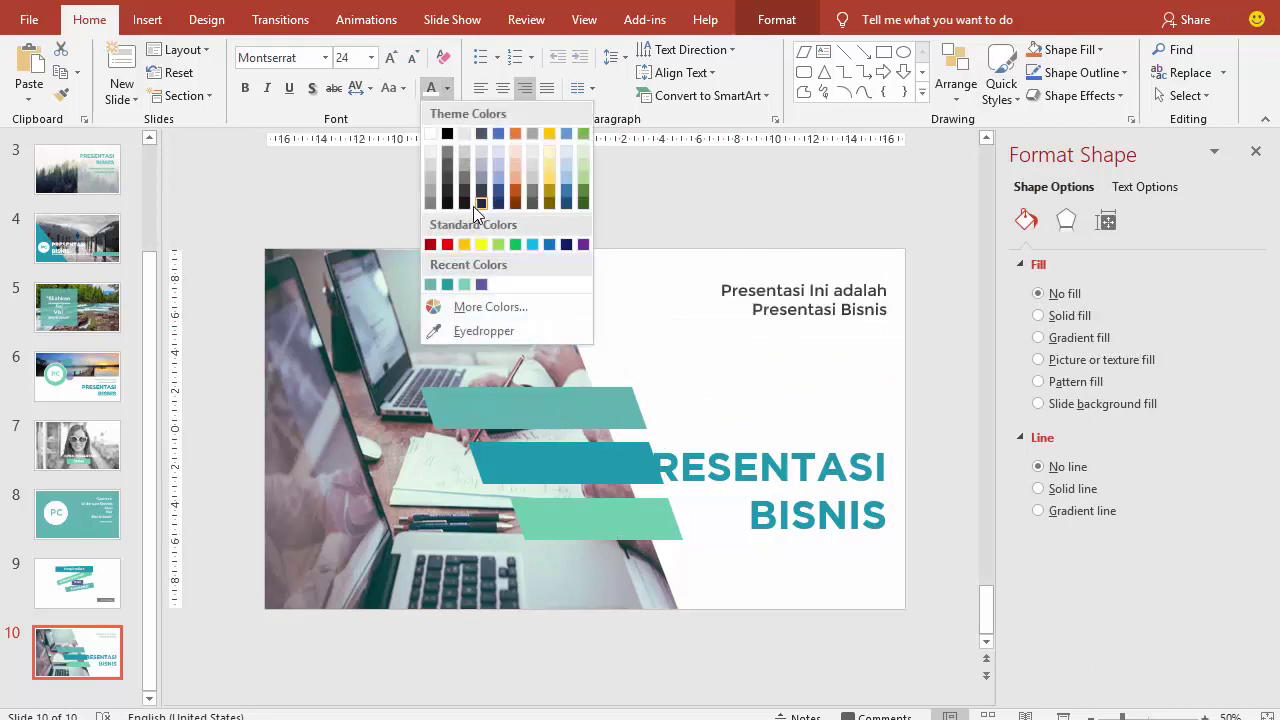
{"action": "left_click", "coordinate": [437, 191]}
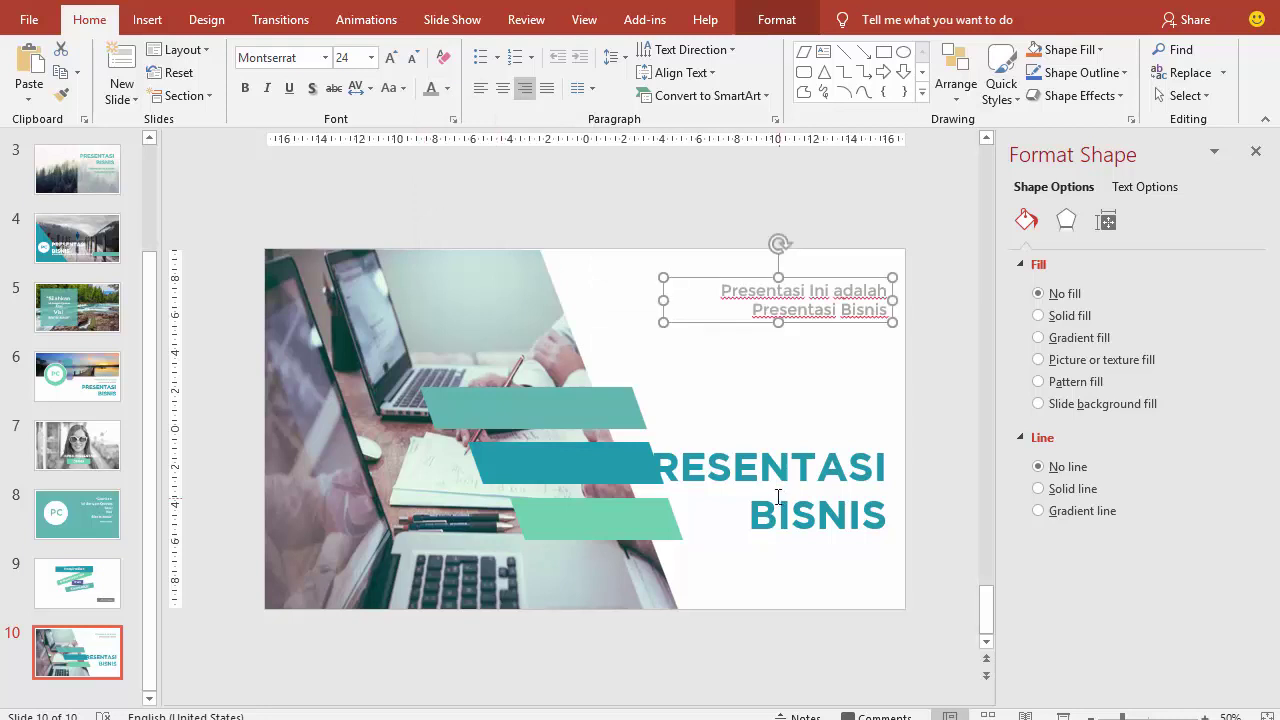
{"action": "left_click", "coordinate": [784, 455]}
{"action": "left_click_drag", "start_coordinate": [784, 440], "coordinate": [784, 321]}
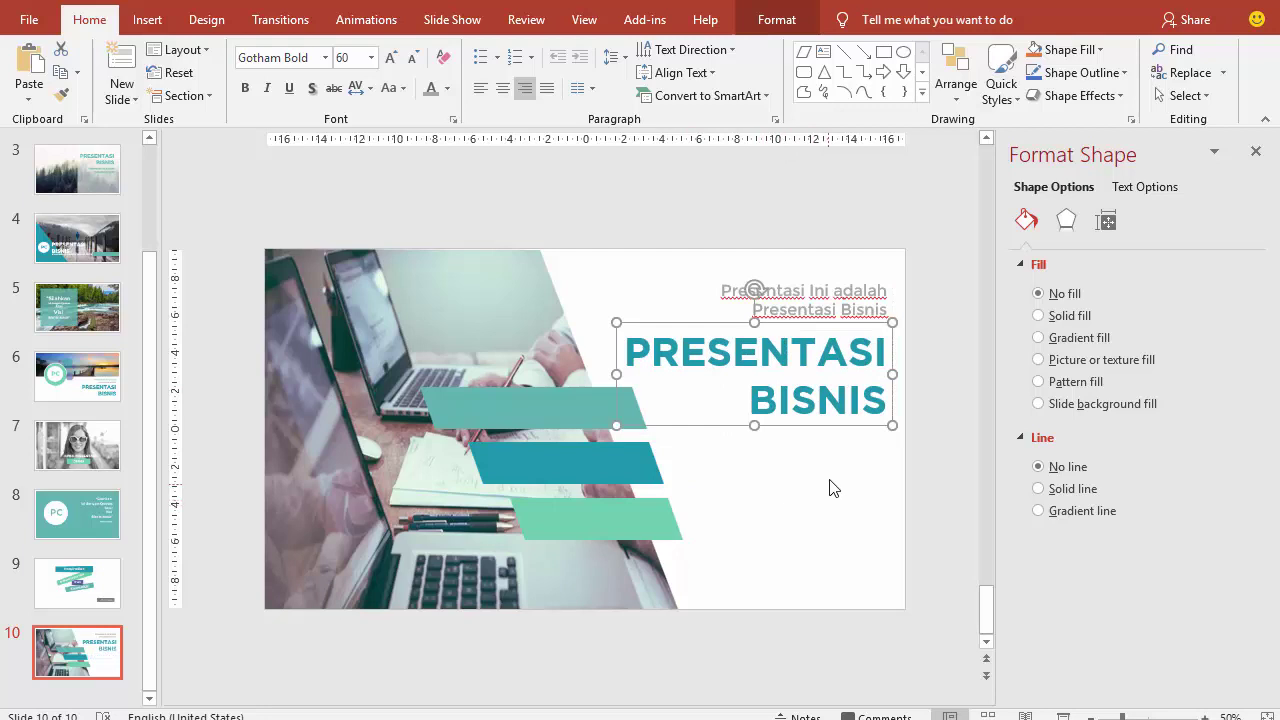
Duplicate the subtitle, edit the copy to the single line 'Presentasi Simple', and move it onto the top bar.
{"action": "left_click", "coordinate": [806, 290]}
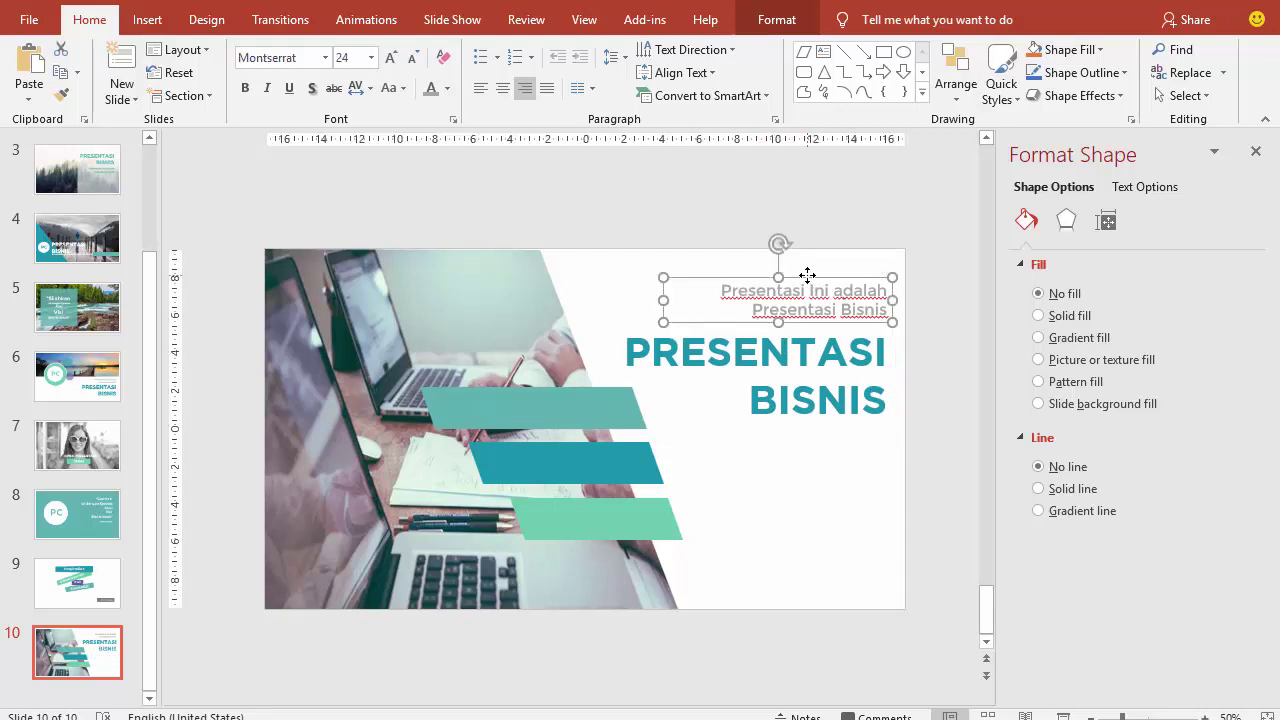
{"action": "key", "text": "ctrl+d"}
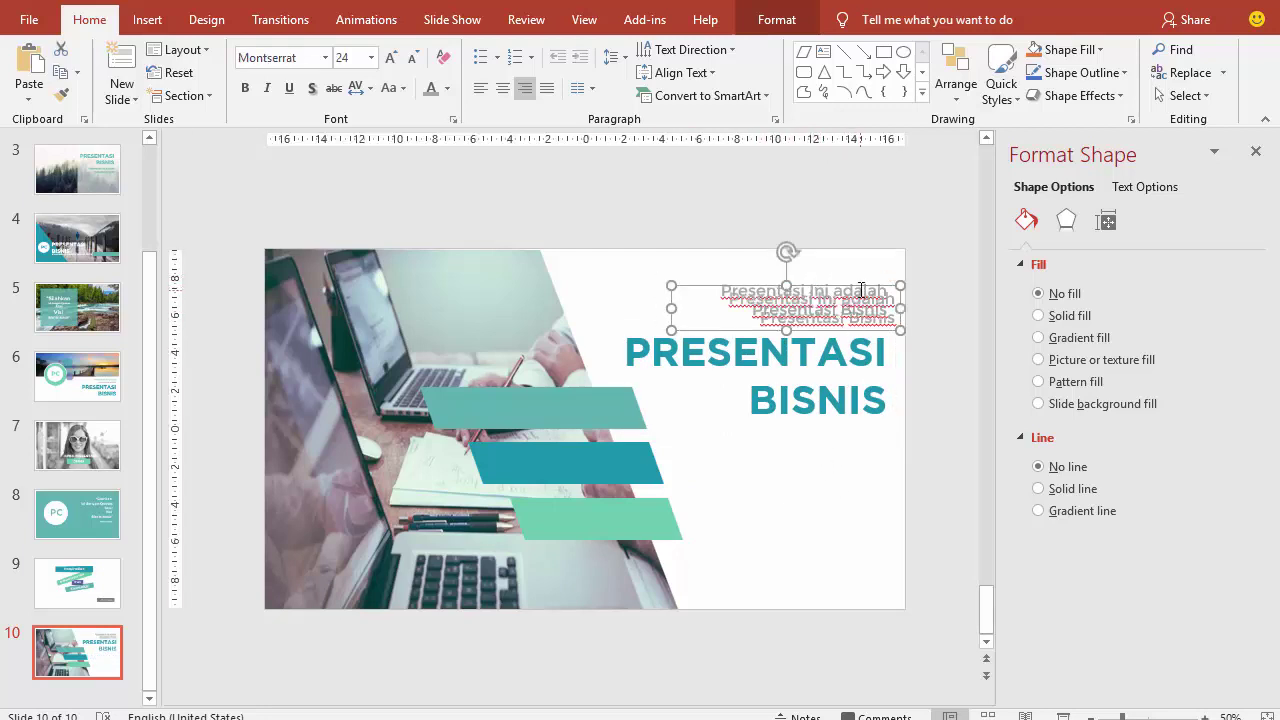
{"action": "left_click_drag", "start_coordinate": [854, 290], "coordinate": [842, 500]}
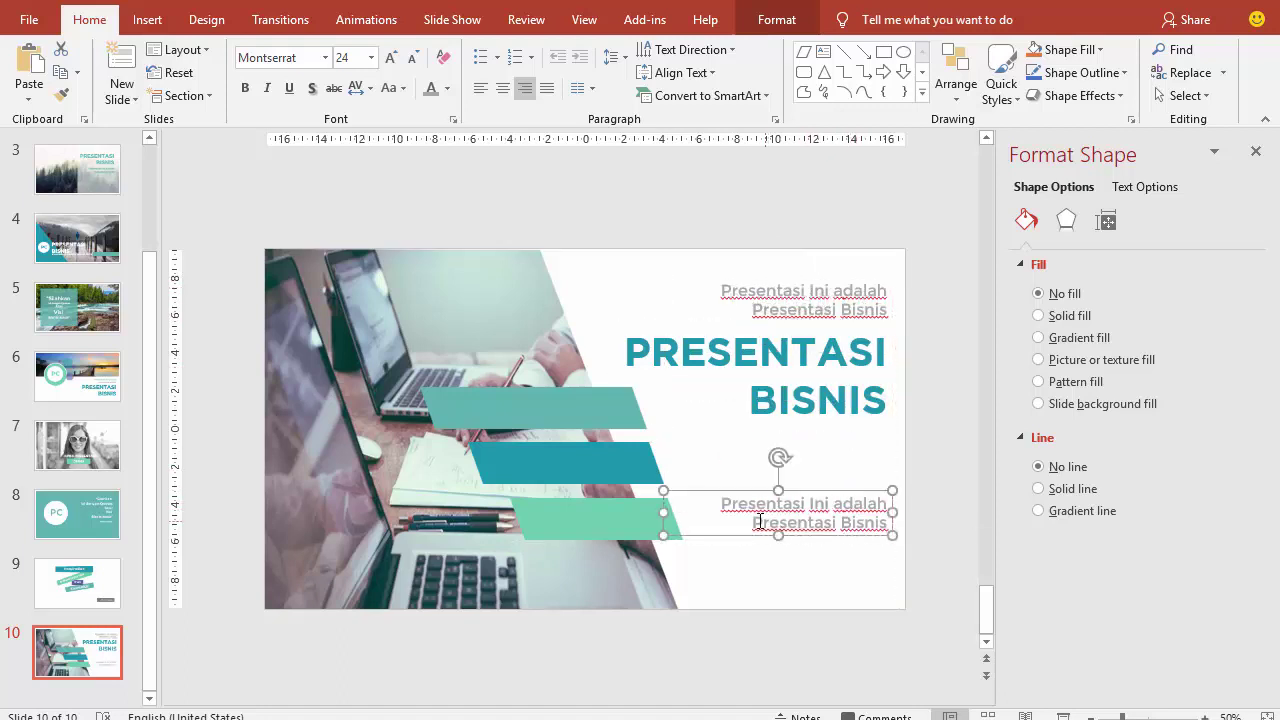
{"action": "left_click_drag", "start_coordinate": [753, 522], "coordinate": [906, 523]}
{"action": "key", "text": "BackSpace"}
{"action": "key", "text": "BackSpace"}
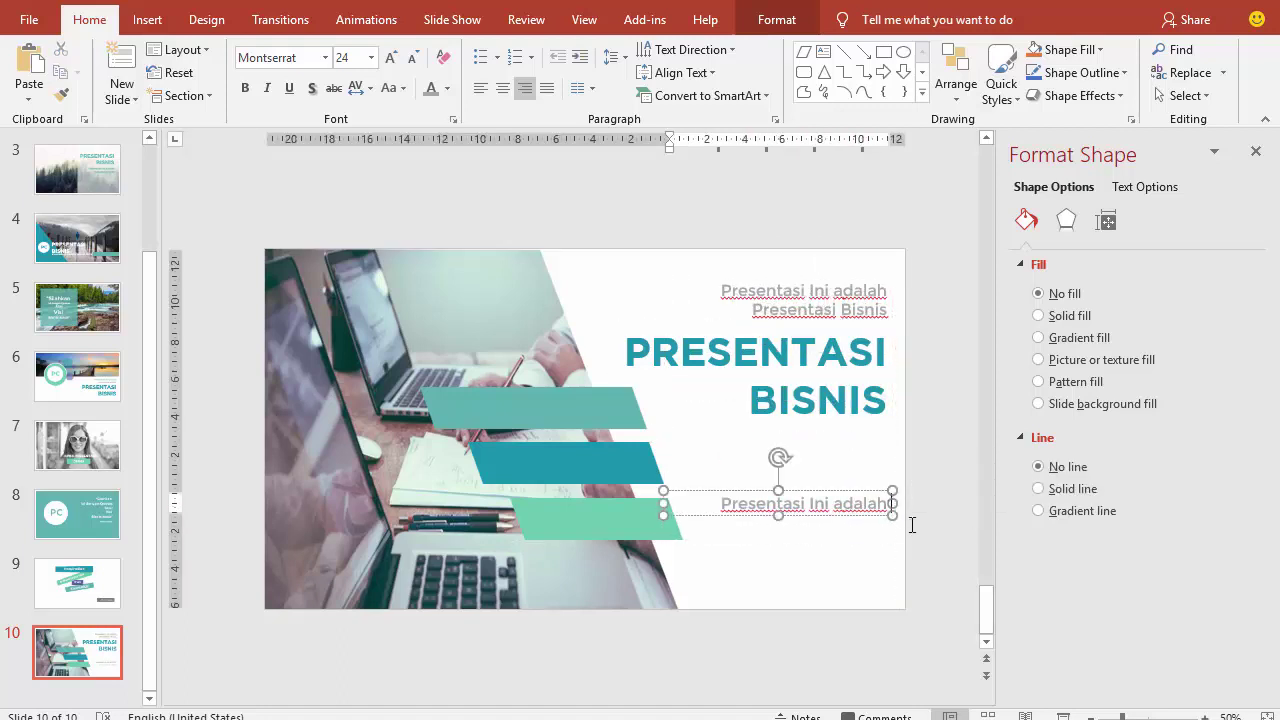
{"action": "left_click_drag", "start_coordinate": [810, 503], "coordinate": [891, 502]}
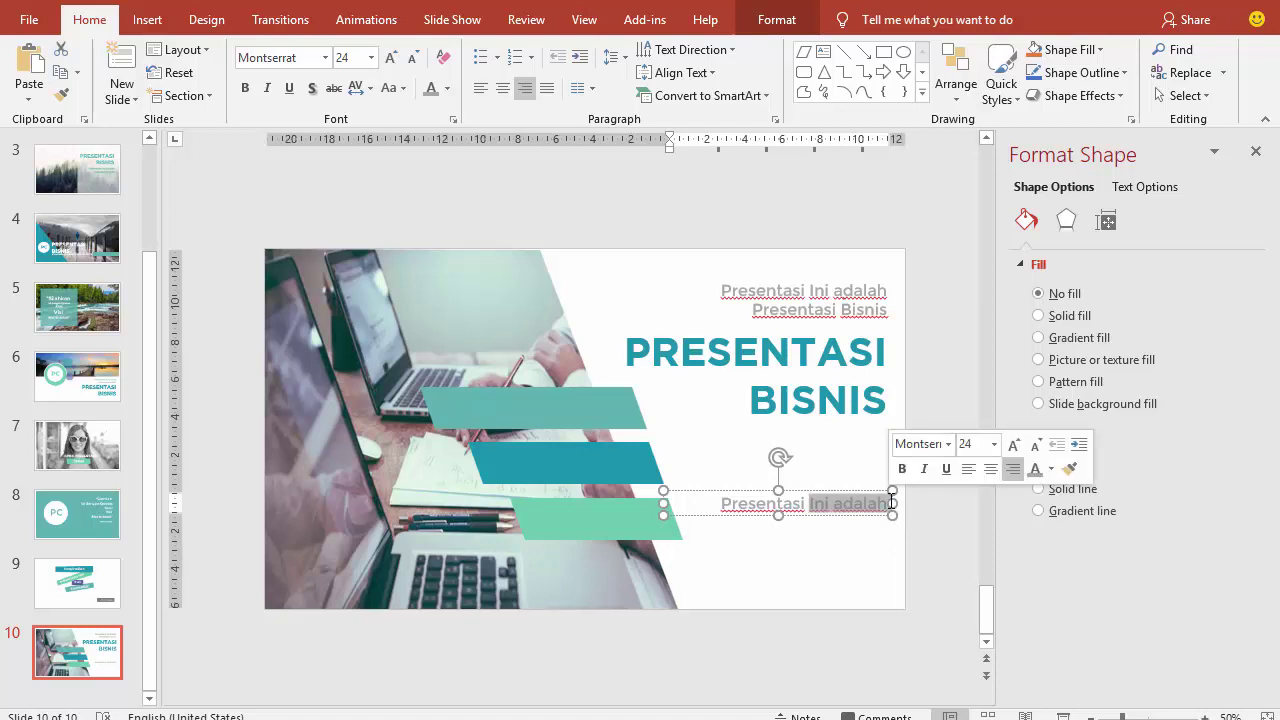
{"action": "type", "text": "Simp"}
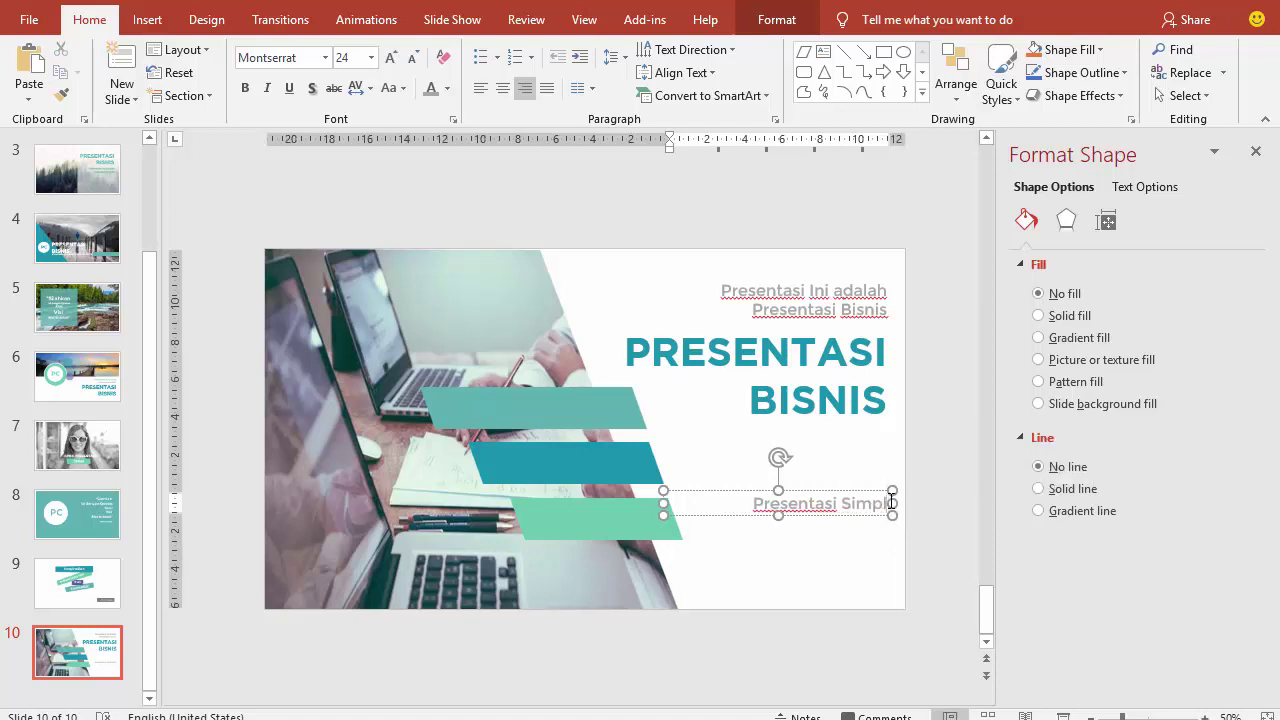
{"action": "type", "text": "le"}
{"action": "left_click_drag", "start_coordinate": [871, 491], "coordinate": [602, 389]}
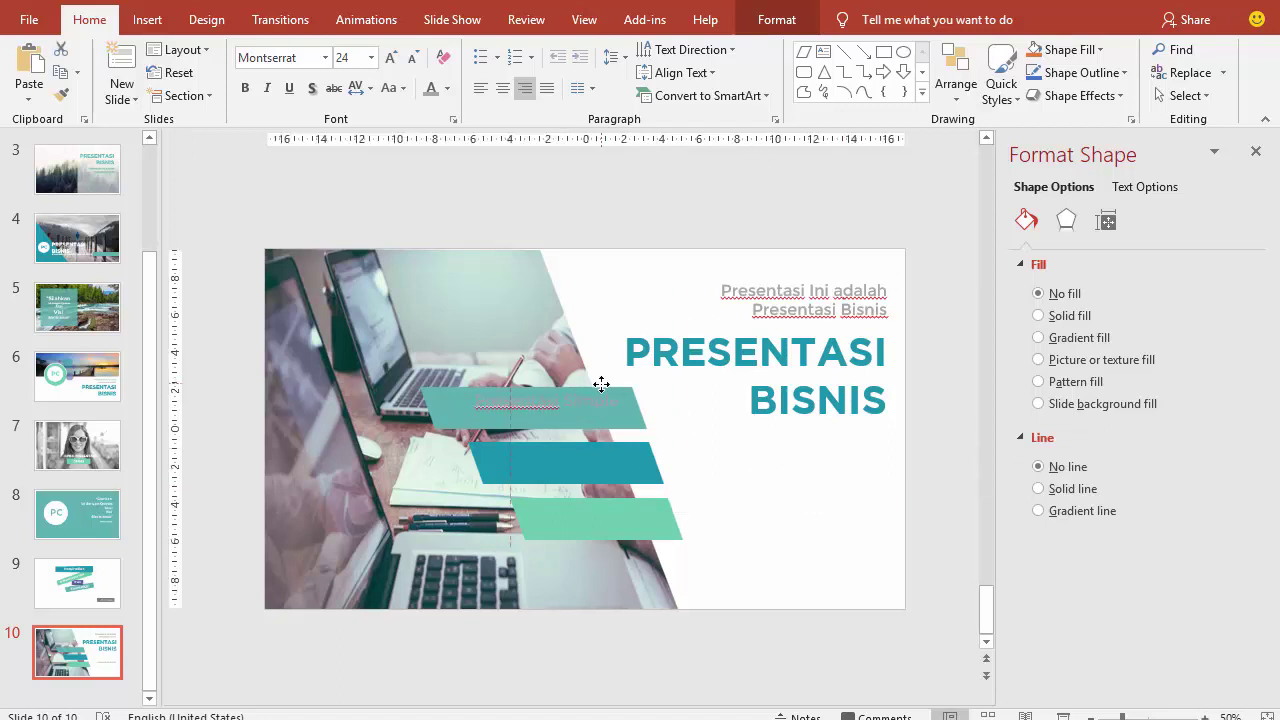
Make the 'Presentasi Simple' label white, narrow it, and duplicate it onto the middle and bottom bars.
{"action": "left_click", "coordinate": [447, 88]}
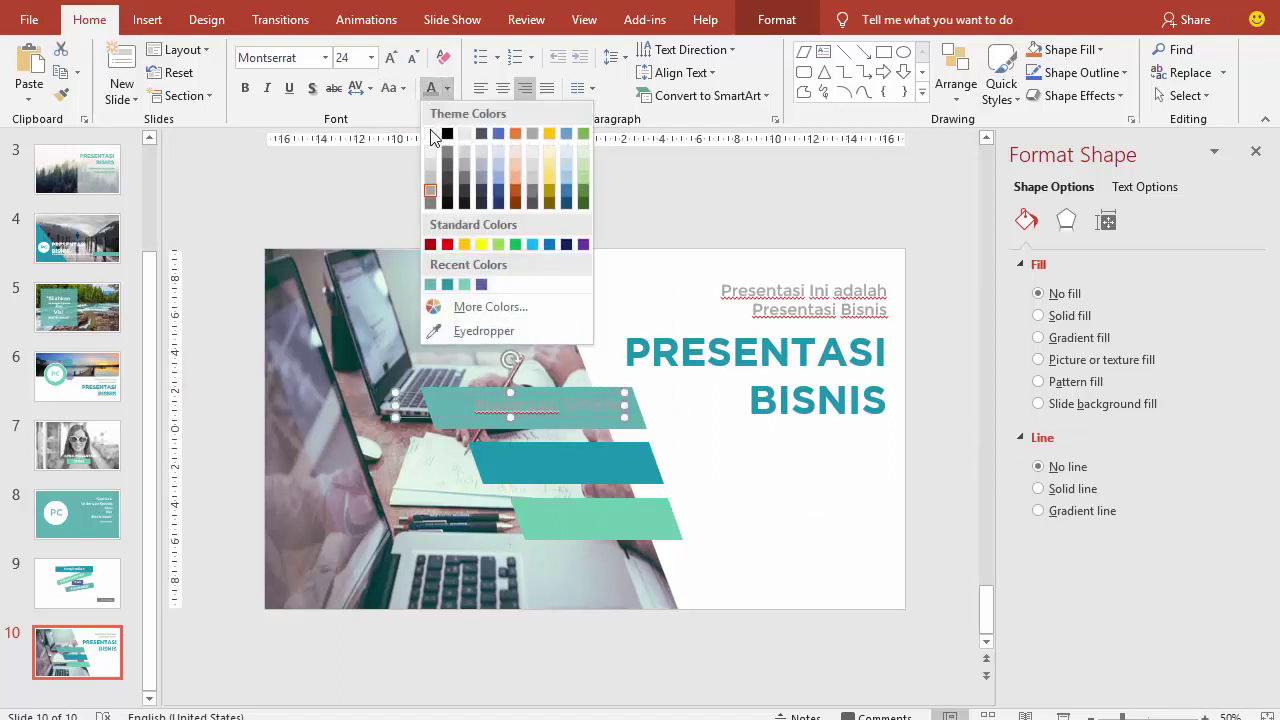
{"action": "left_click", "coordinate": [433, 143]}
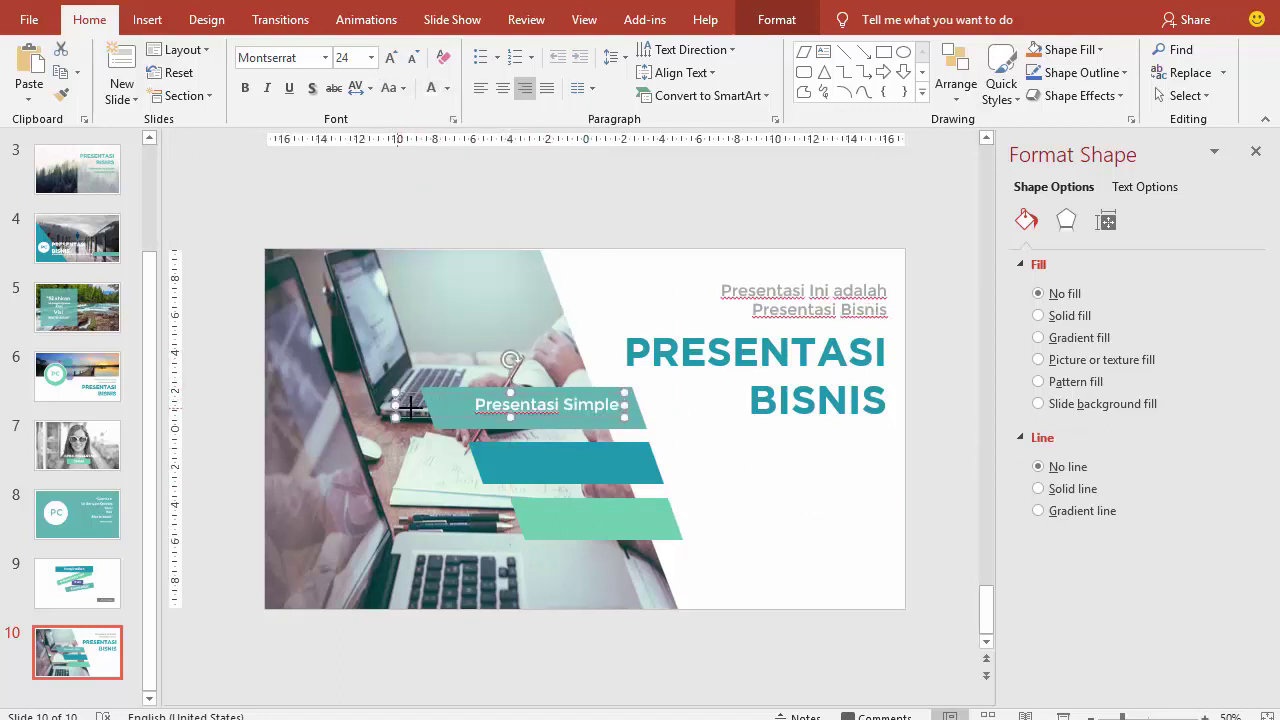
{"action": "left_click_drag", "start_coordinate": [395, 404], "coordinate": [420, 404]}
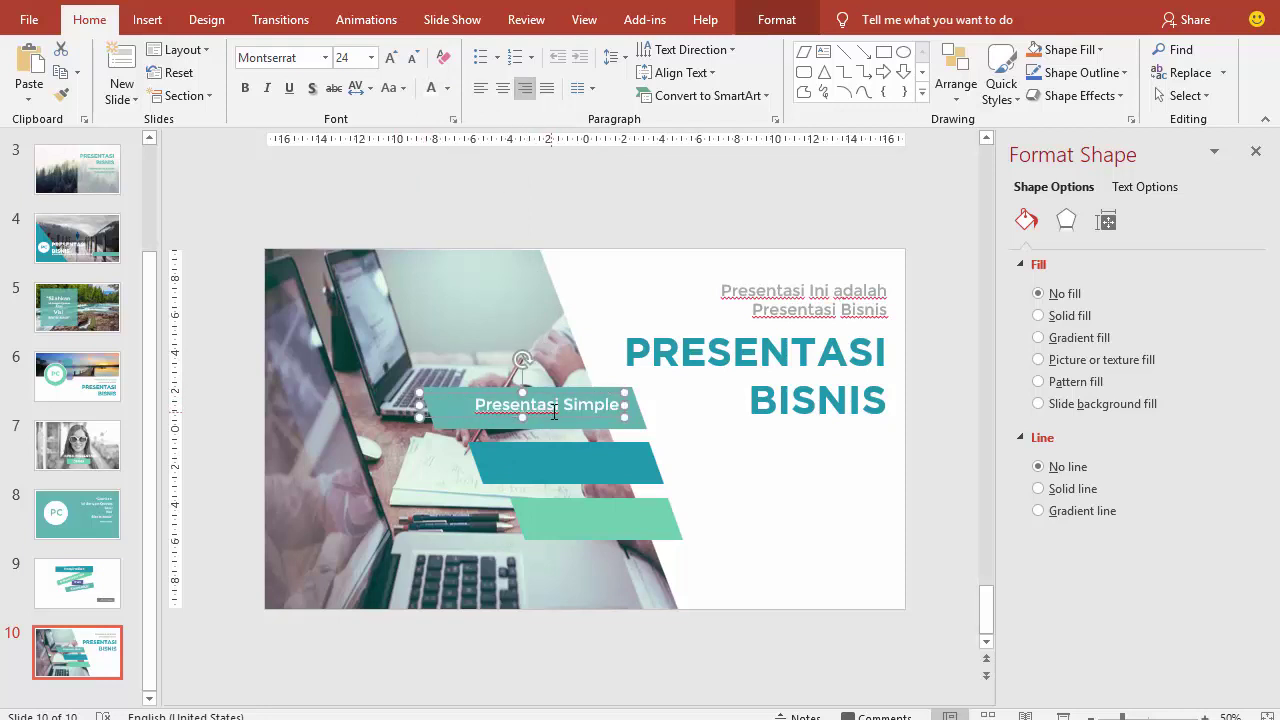
{"action": "key", "text": "ctrl+d"}
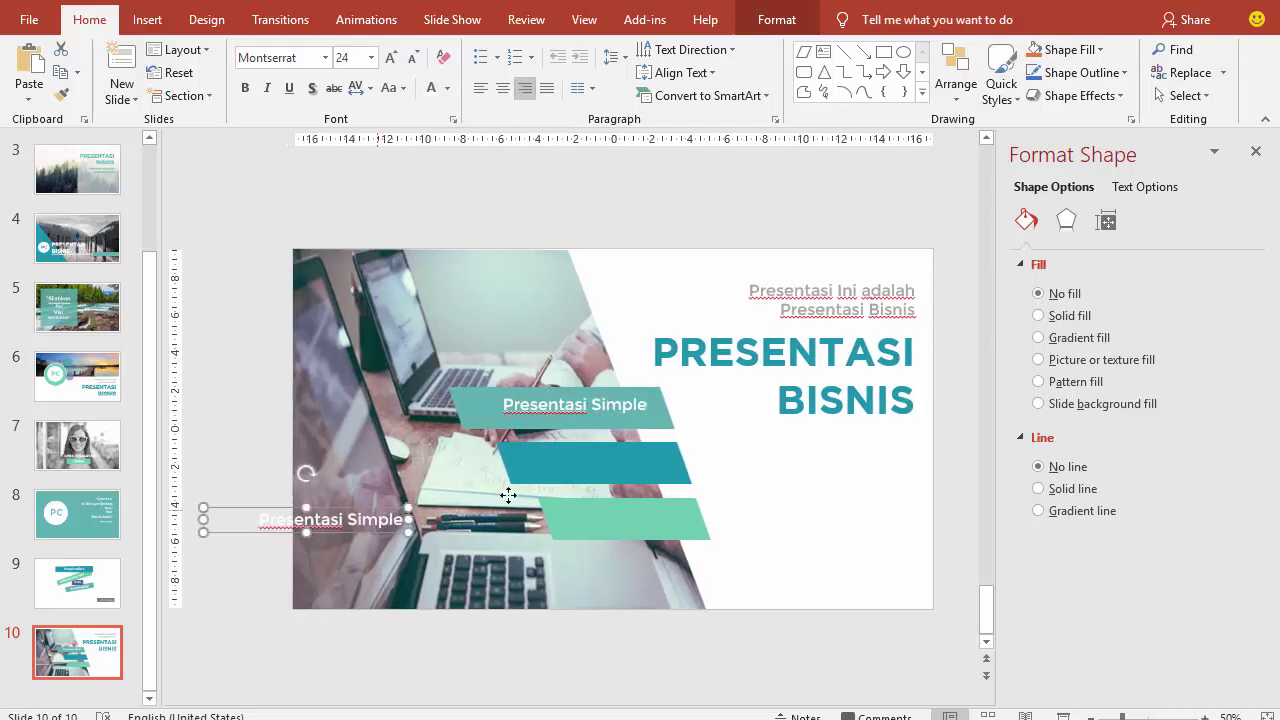
{"action": "left_click_drag", "start_coordinate": [508, 495], "coordinate": [636, 453]}
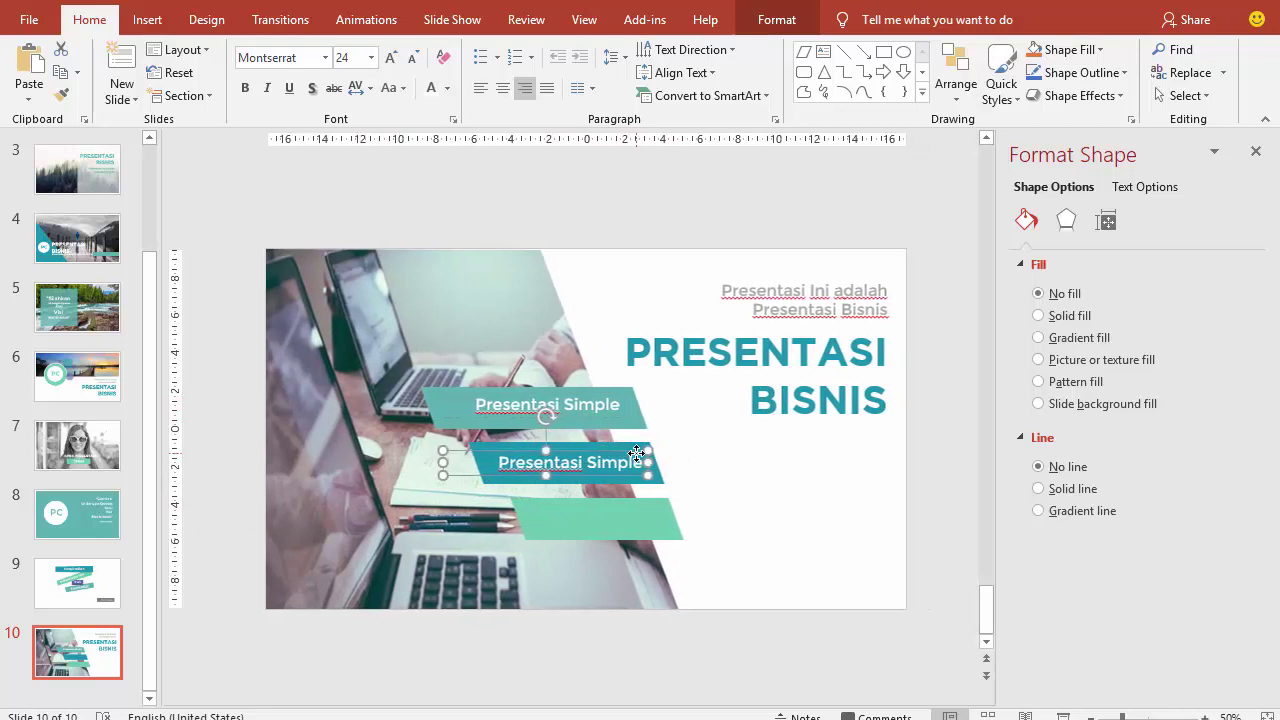
{"action": "key", "text": "ctrl+d"}
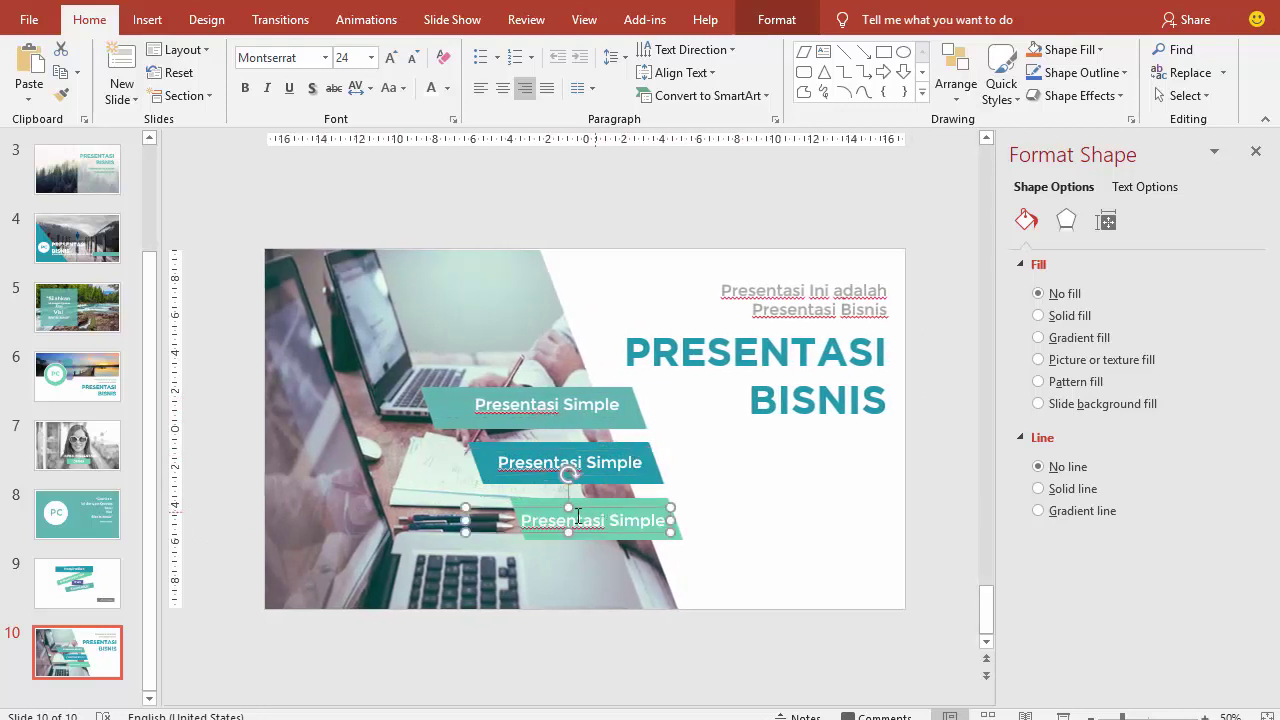
{"action": "left_click_drag", "start_coordinate": [465, 520], "coordinate": [487, 520]}
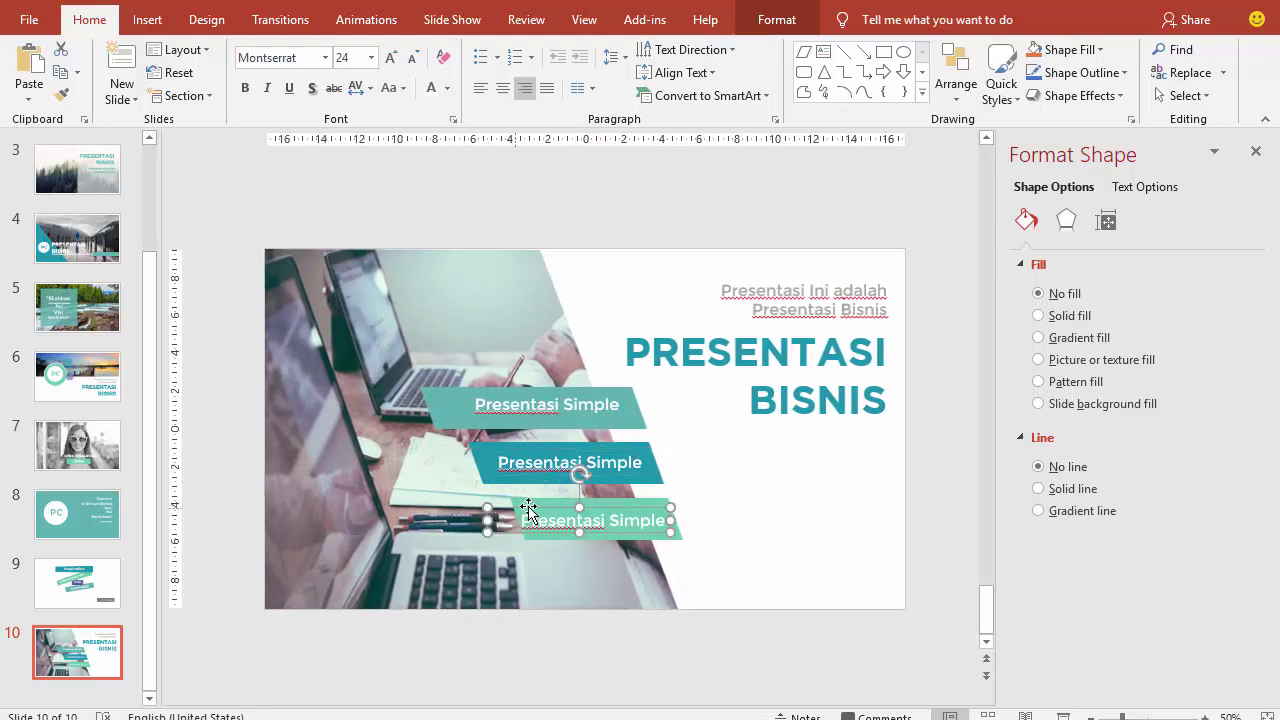
Turn on Text Shadow for the 'Presentasi Ini adalah Presentasi Bisnis' subtitle and the PRESENTASI BISNIS title.
{"action": "left_click", "coordinate": [773, 482]}
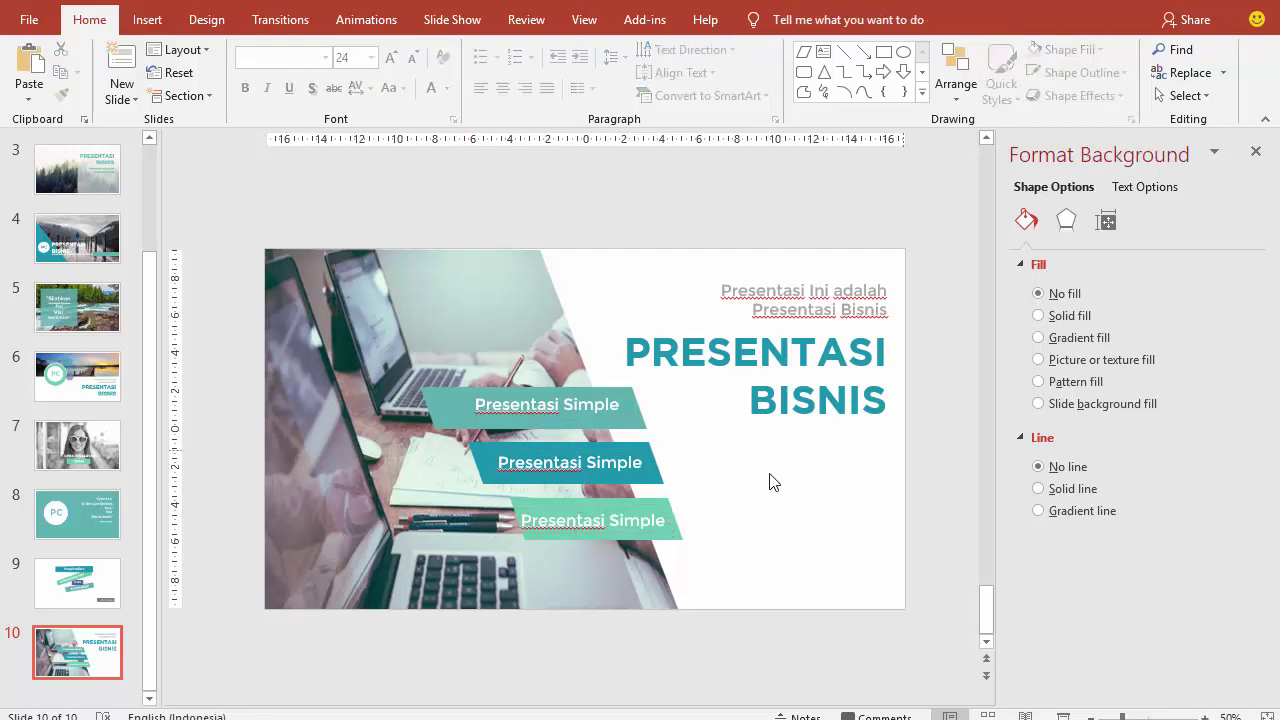
{"action": "left_click", "coordinate": [770, 292]}
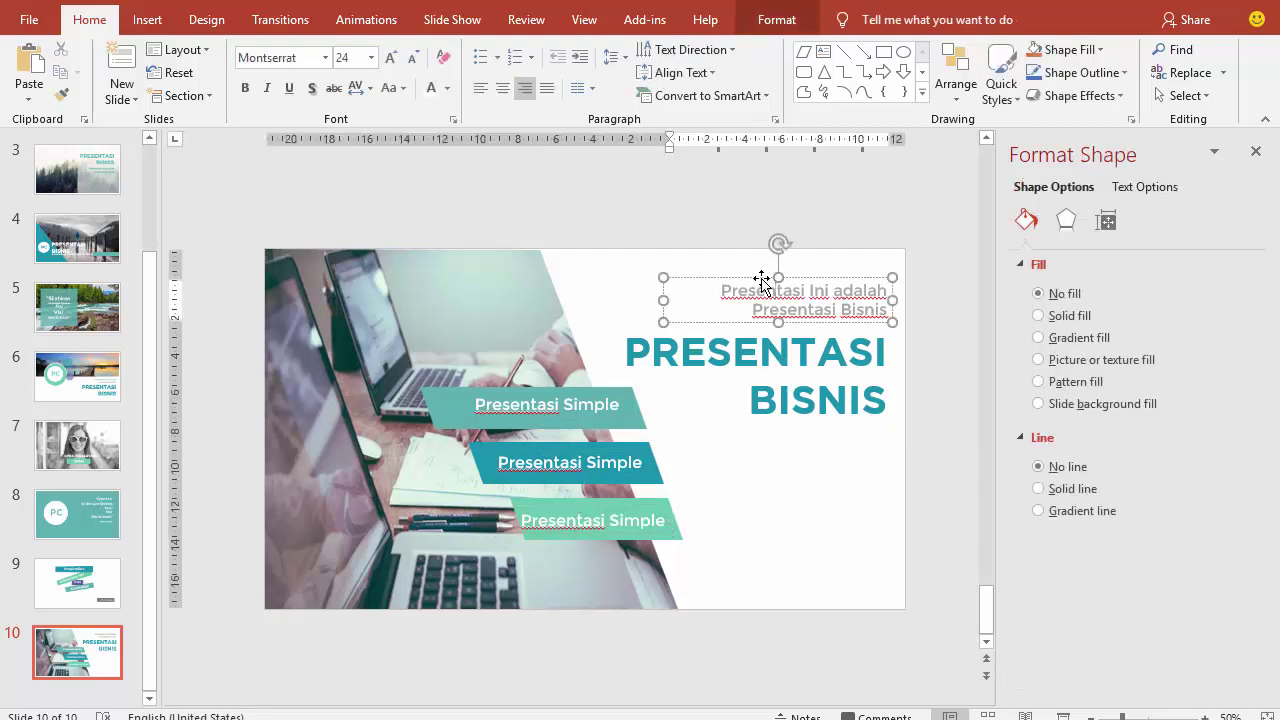
{"action": "left_click", "coordinate": [762, 283]}
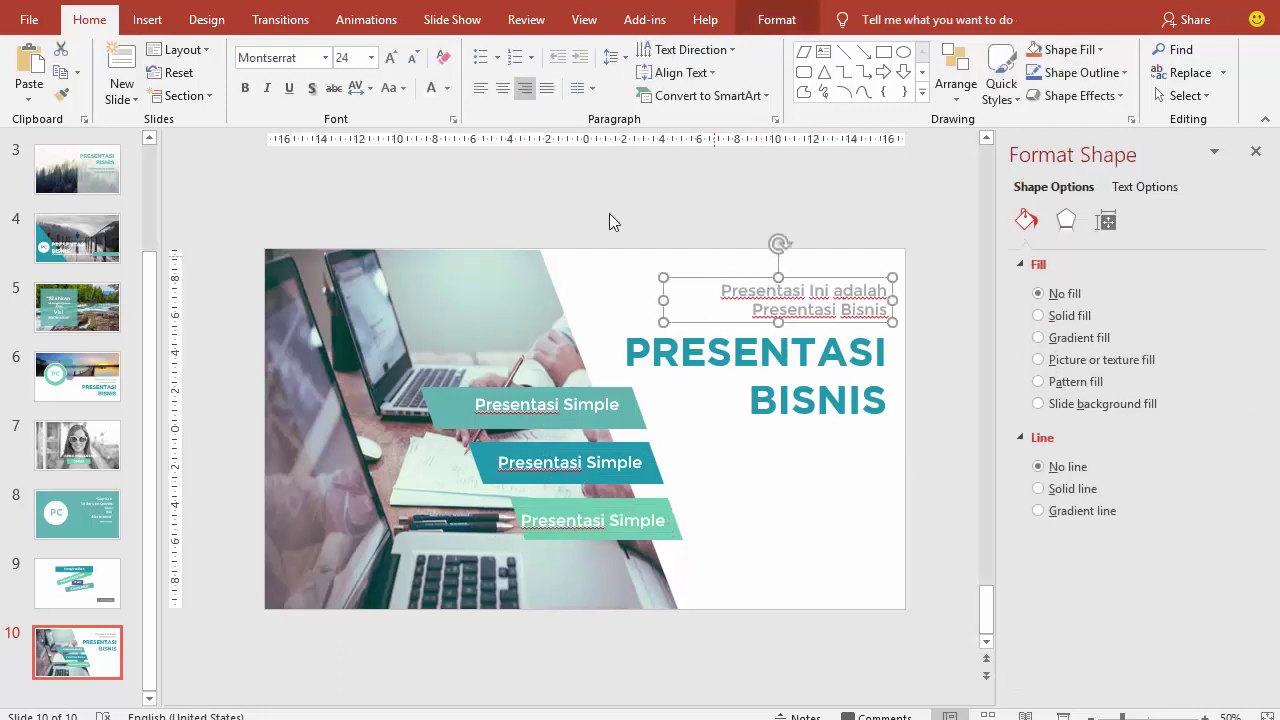
{"action": "left_click", "coordinate": [313, 88]}
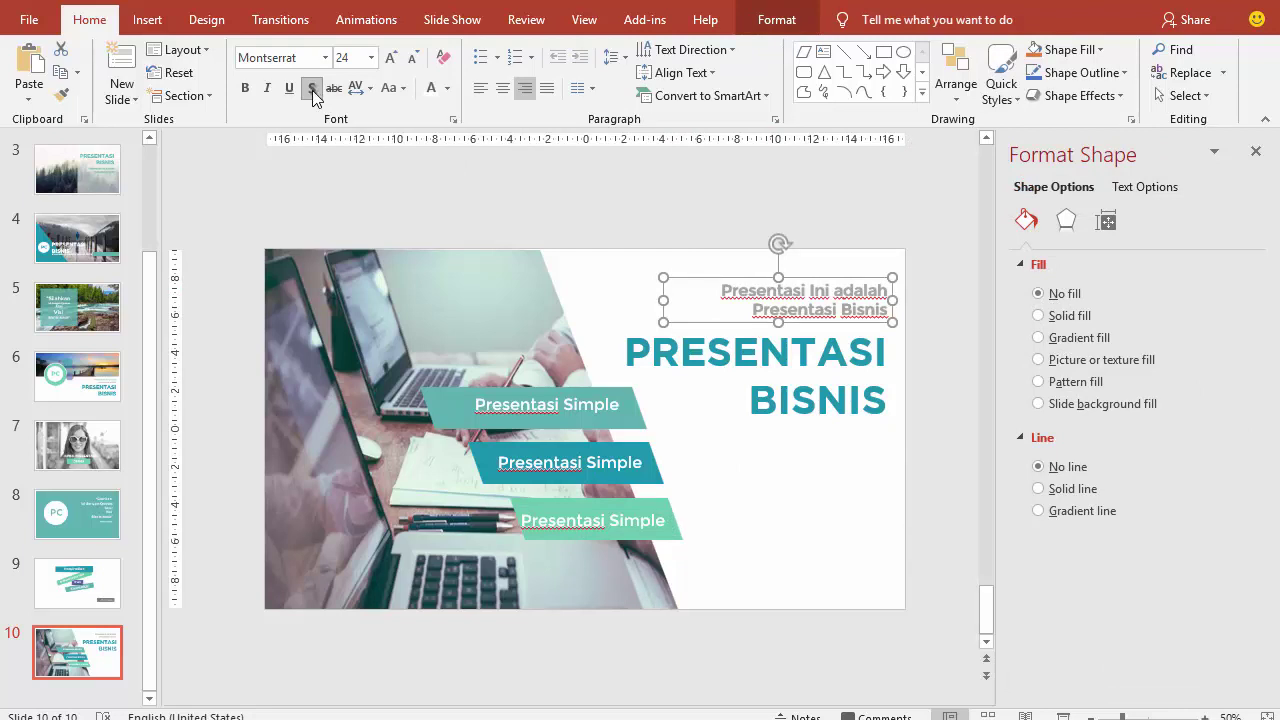
{"action": "left_click", "coordinate": [778, 405]}
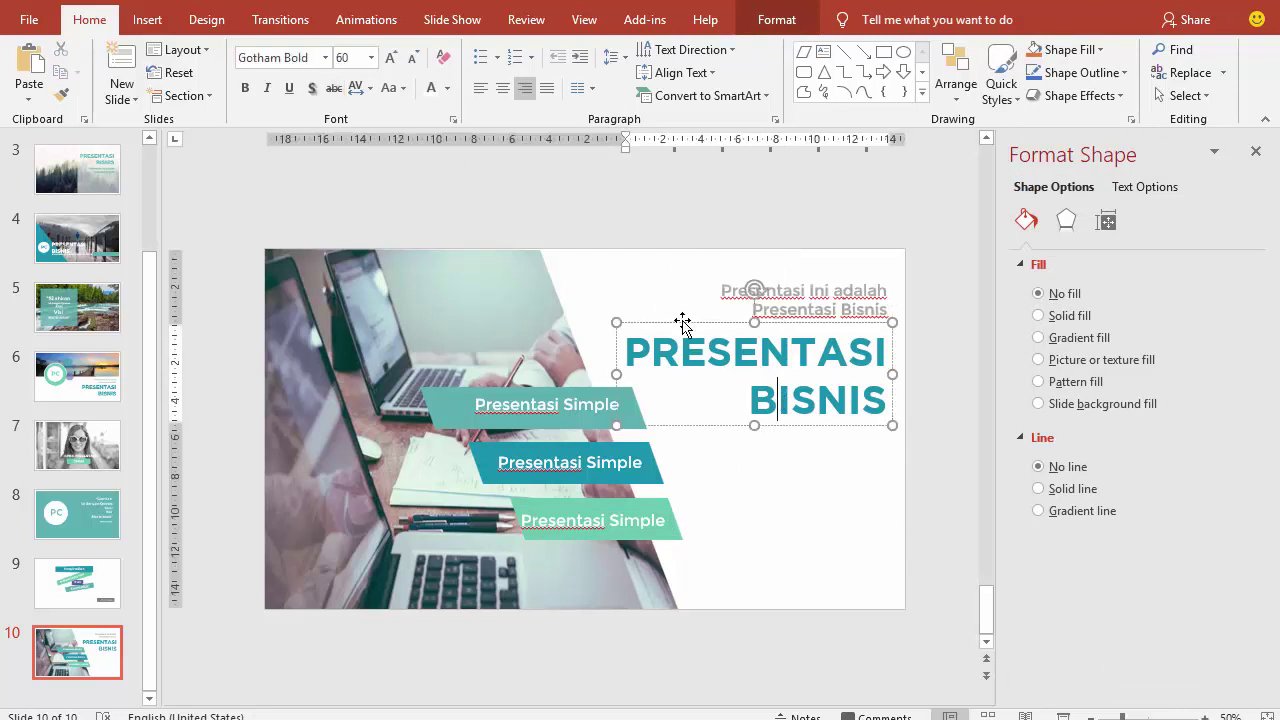
{"action": "left_click", "coordinate": [682, 322]}
{"action": "left_click", "coordinate": [310, 89]}
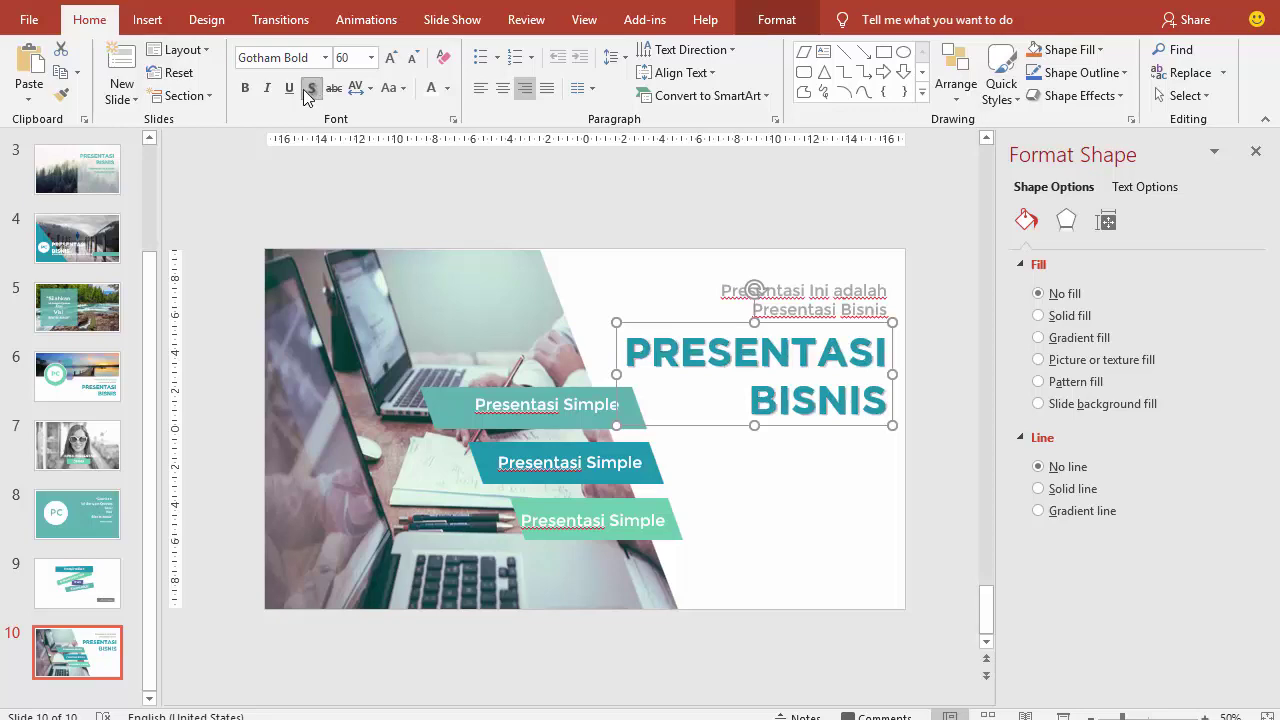
{"action": "left_click", "coordinate": [964, 312]}
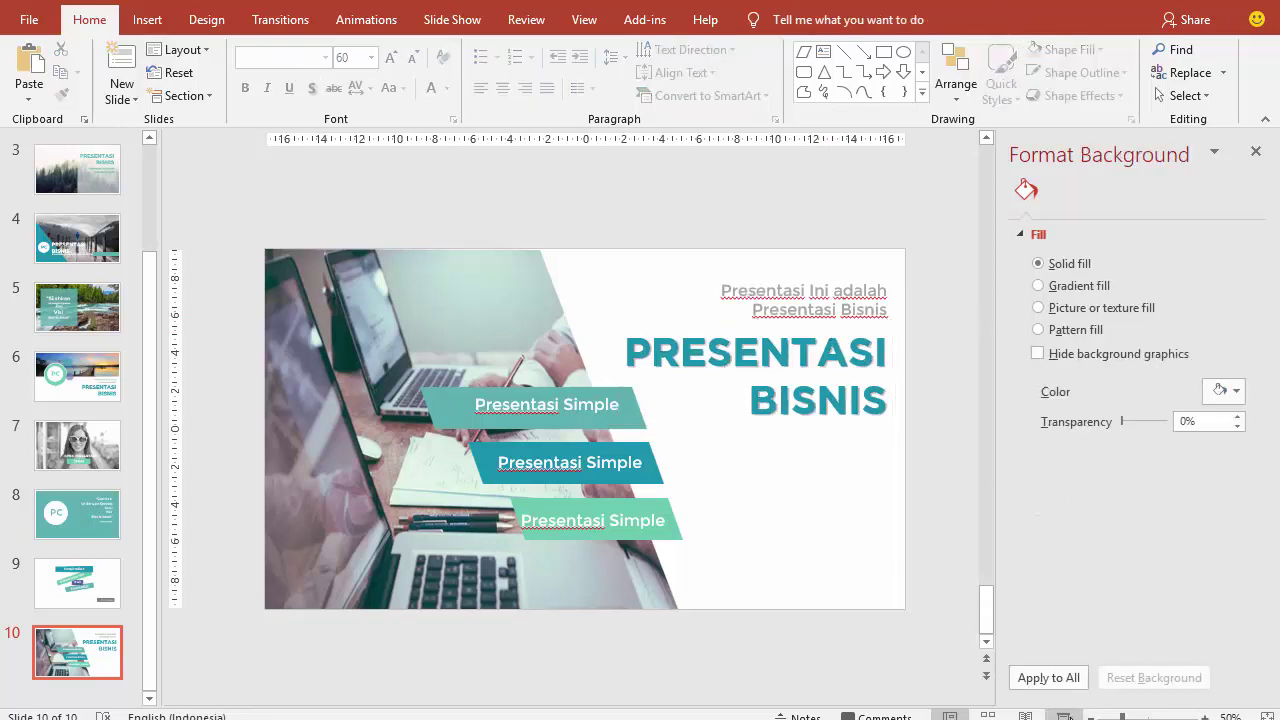
{"action": "left_click", "coordinate": [1063, 716]}
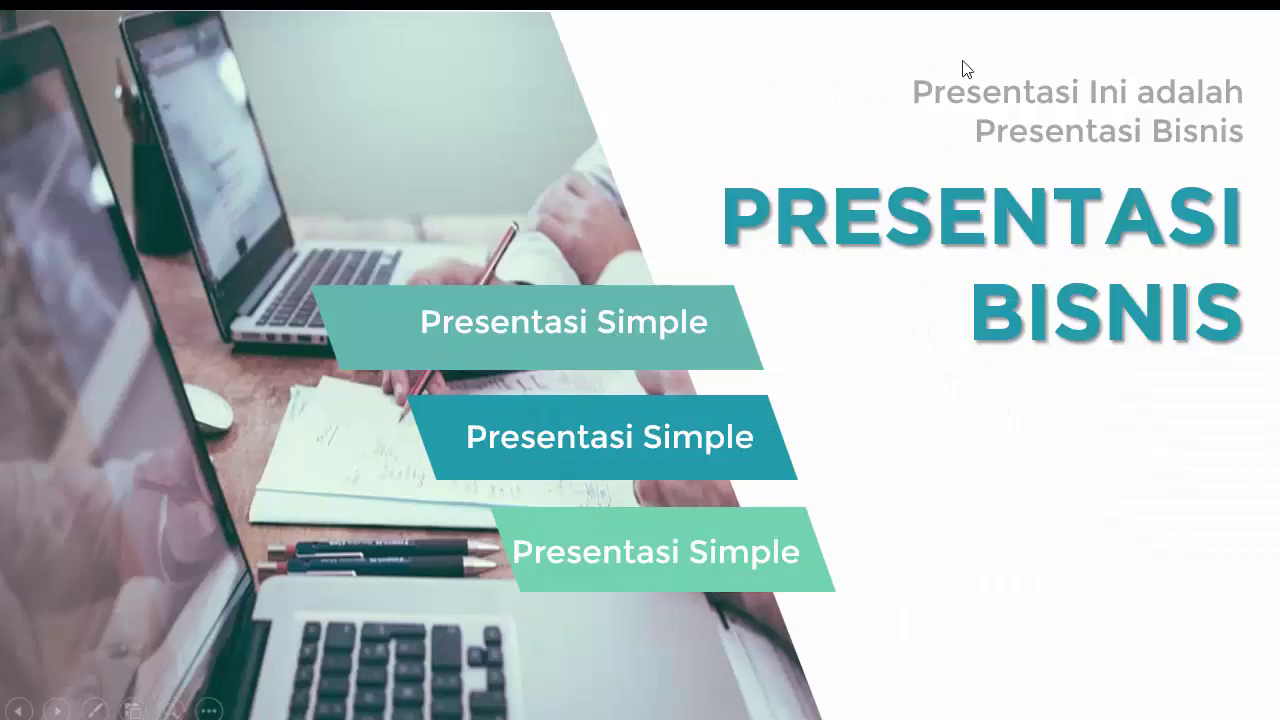
{"action": "key", "text": "Escape"}
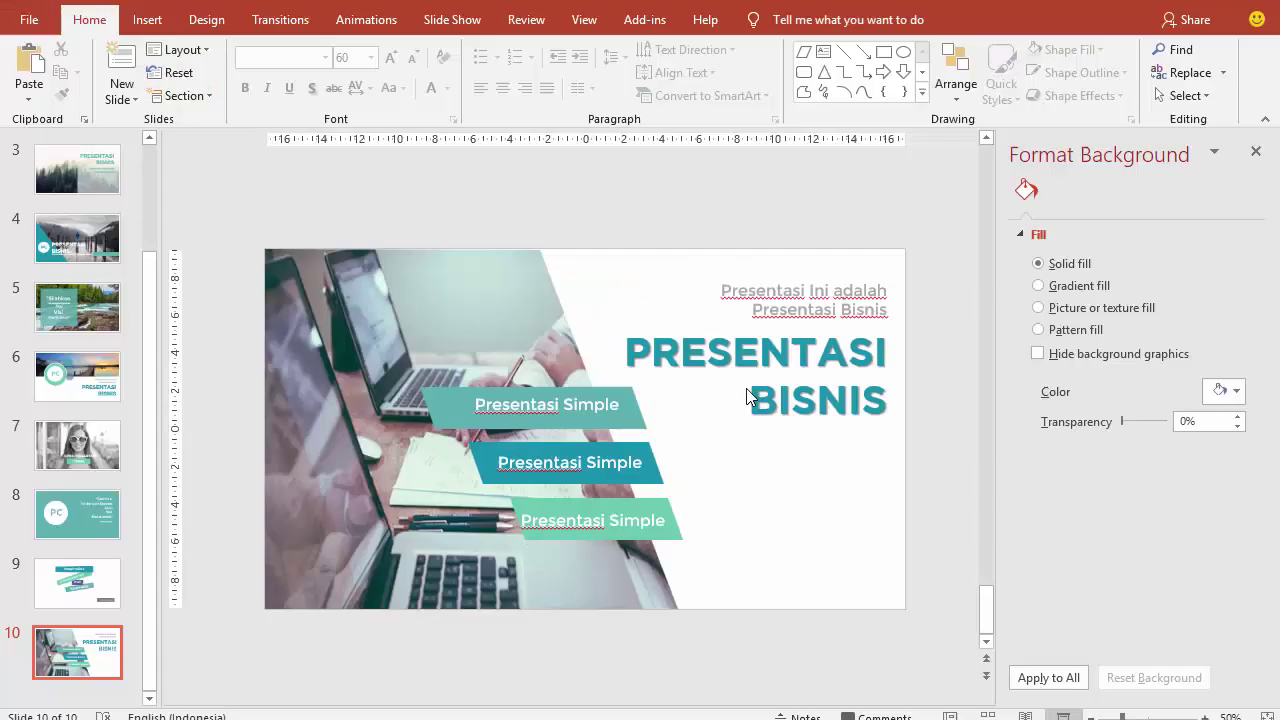
{"action": "left_click", "coordinate": [137, 159]}
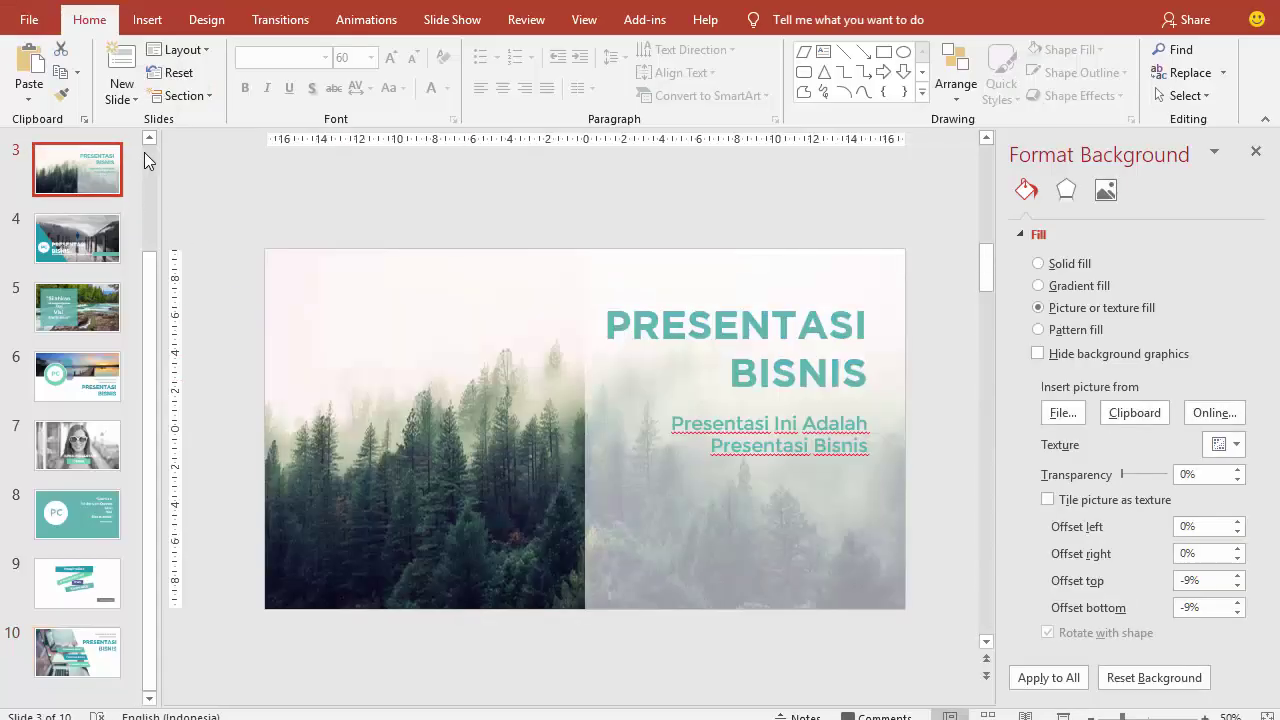
{"action": "scroll", "coordinate": [145, 152], "scroll_direction": "up", "scroll_amount": 3}
{"action": "left_click", "coordinate": [145, 160]}
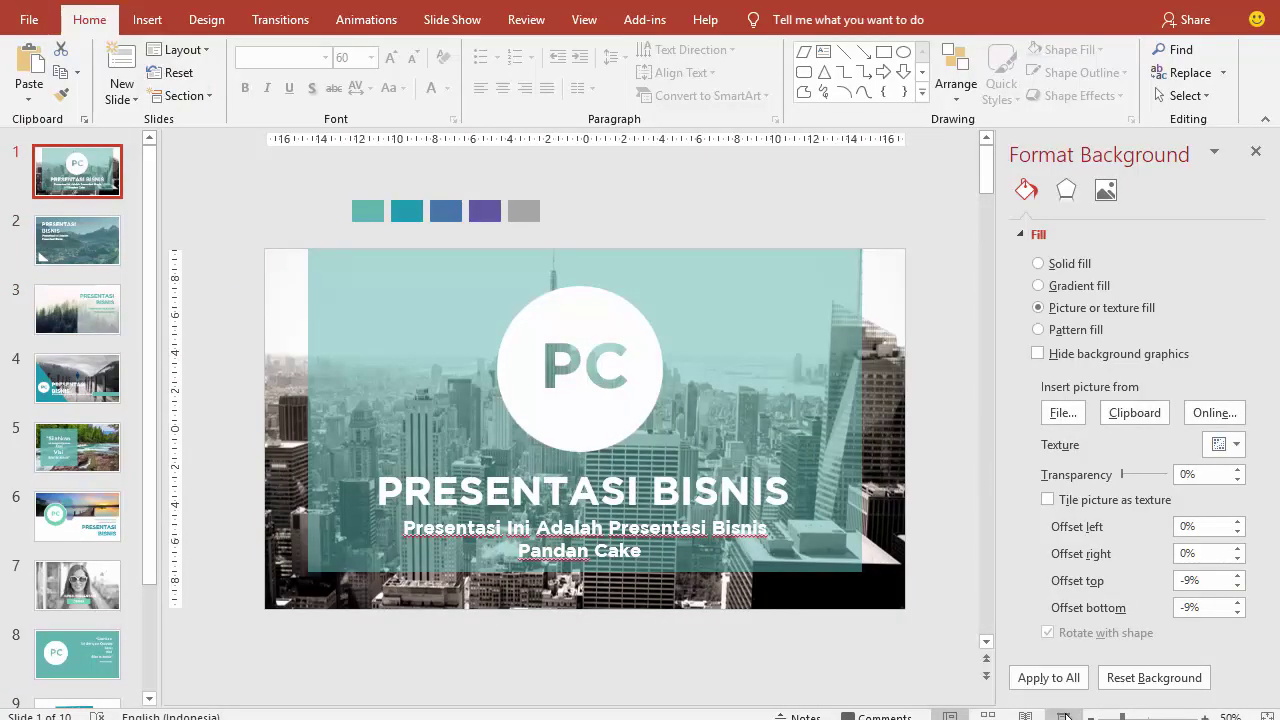
{"action": "left_click", "coordinate": [1063, 716]}
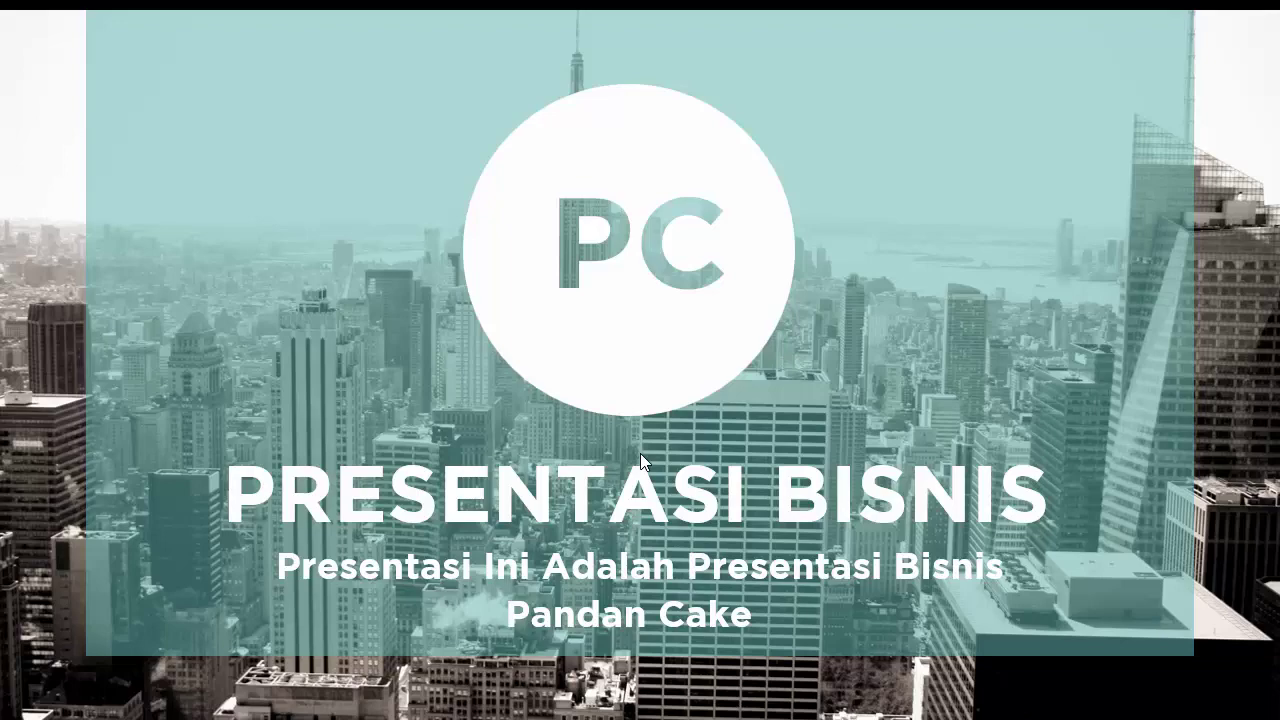
{"action": "left_click", "coordinate": [640, 453]}
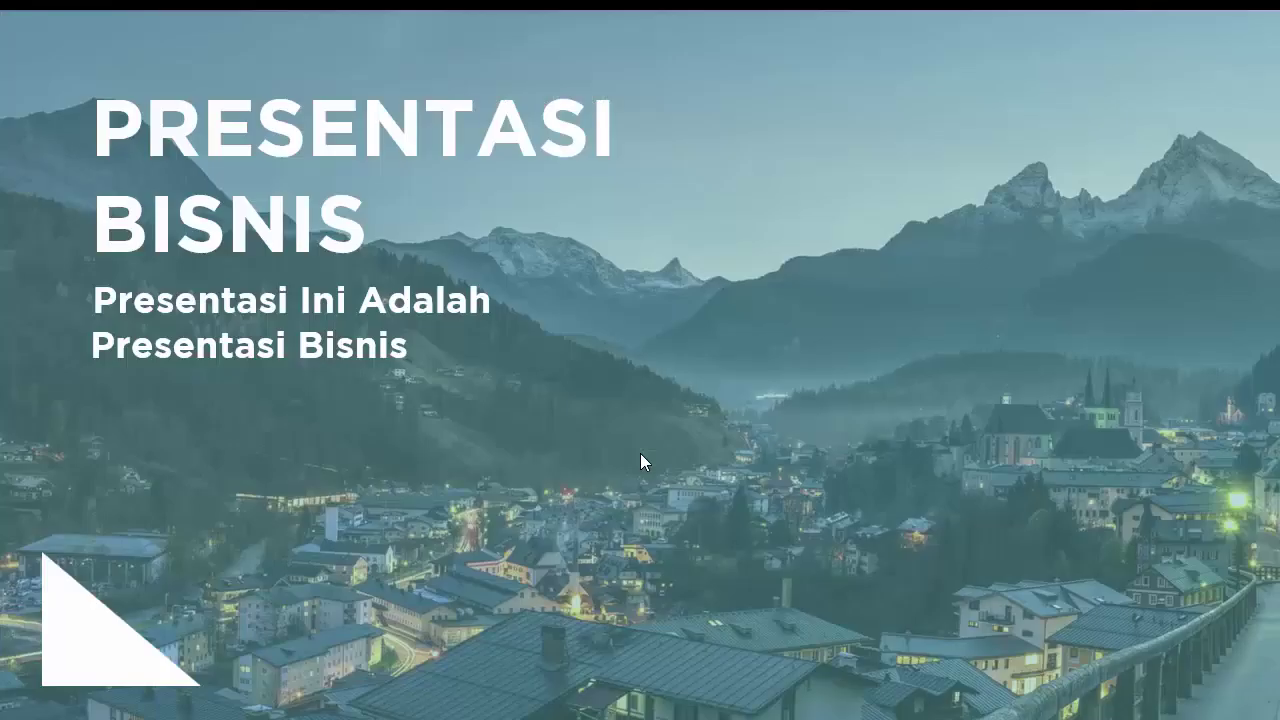
{"action": "left_click", "coordinate": [640, 461]}
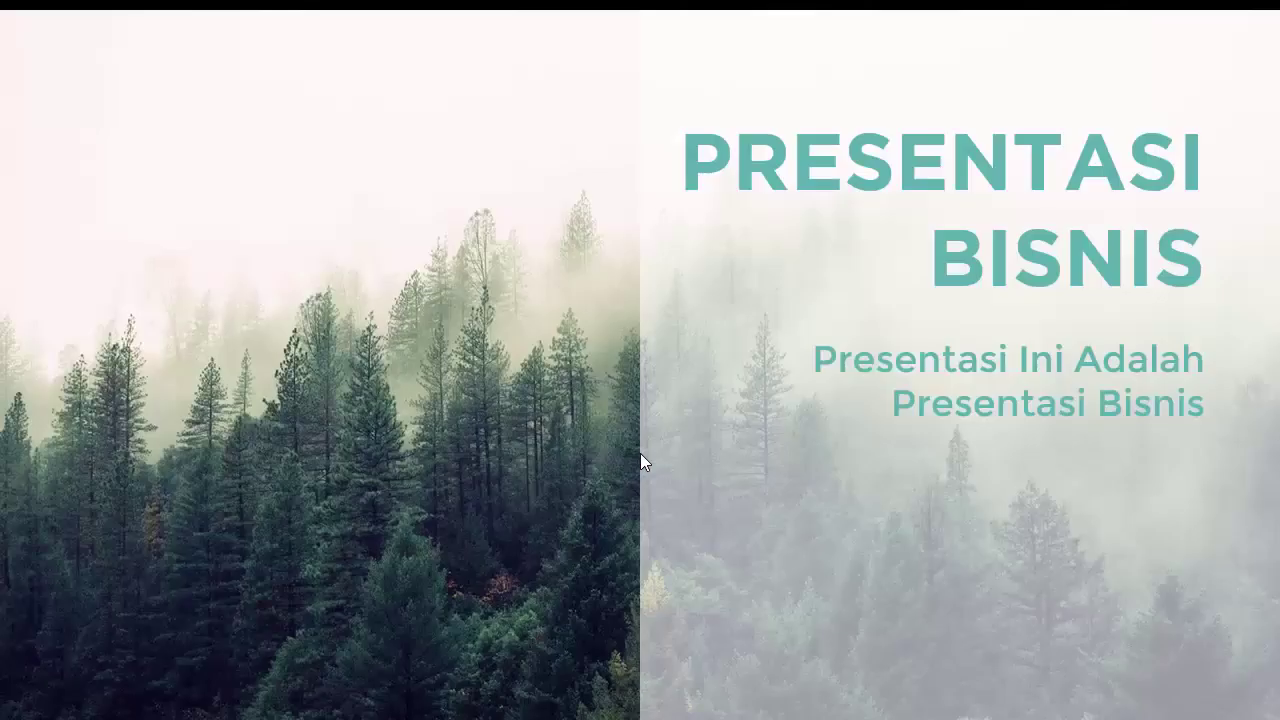
{"action": "left_click", "coordinate": [640, 461]}
{"action": "left_click", "coordinate": [641, 461]}
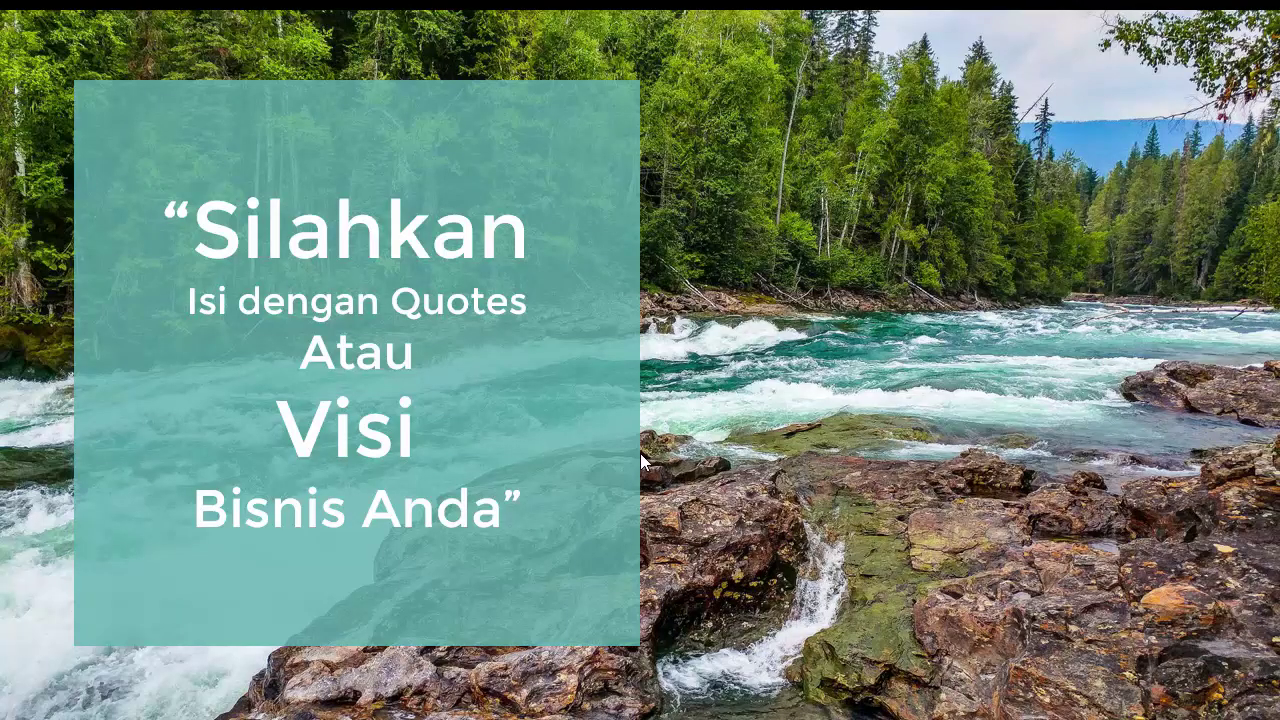
{"action": "left_click", "coordinate": [640, 455]}
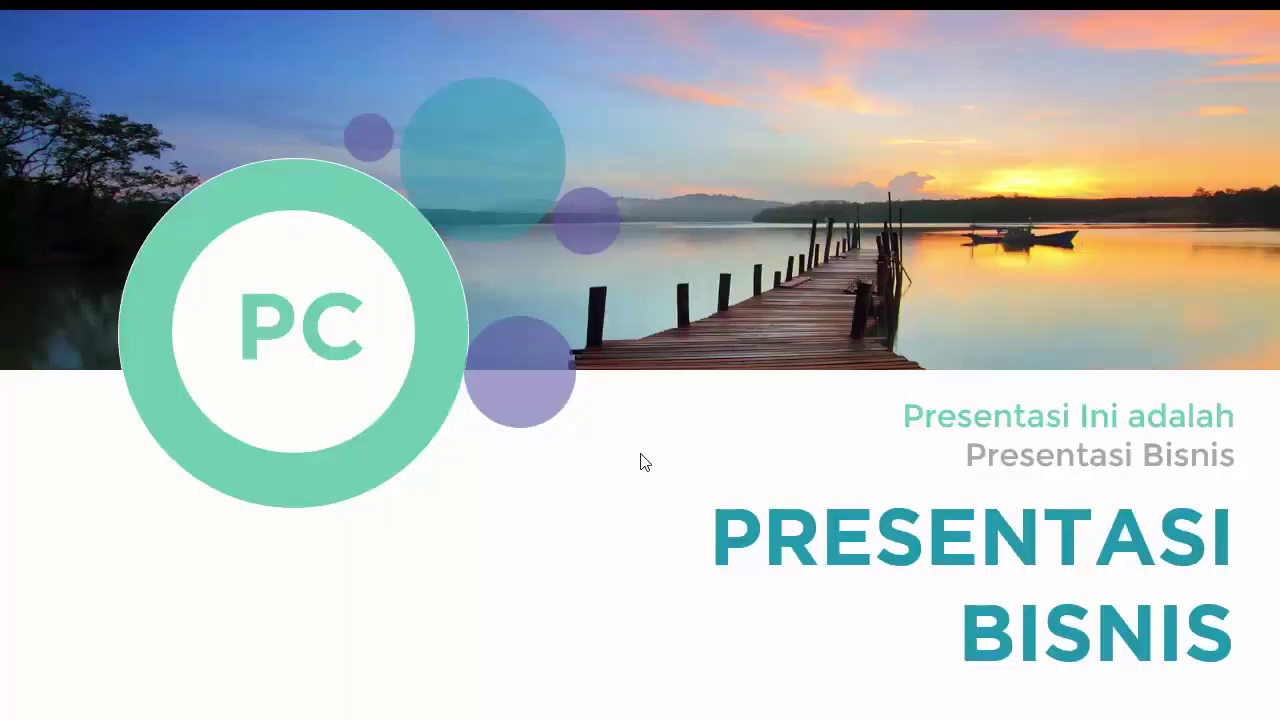
{"action": "left_click", "coordinate": [641, 461]}
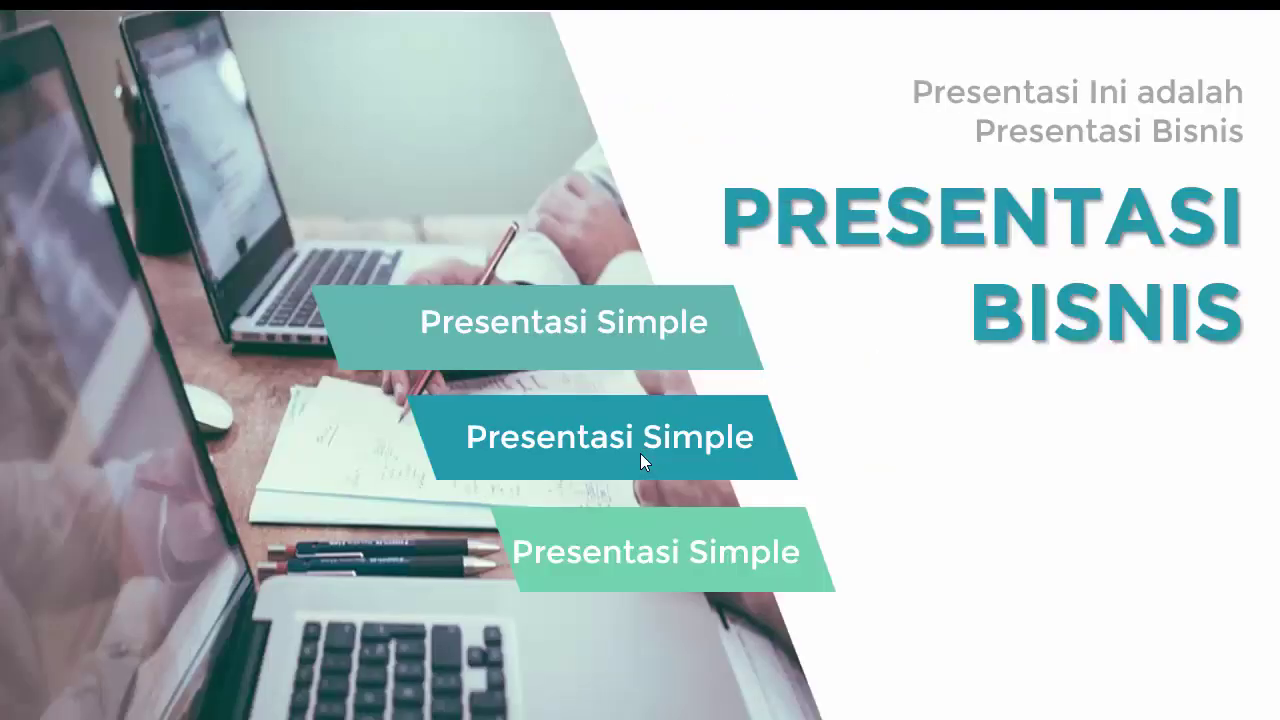
{"action": "key", "text": "Escape"}
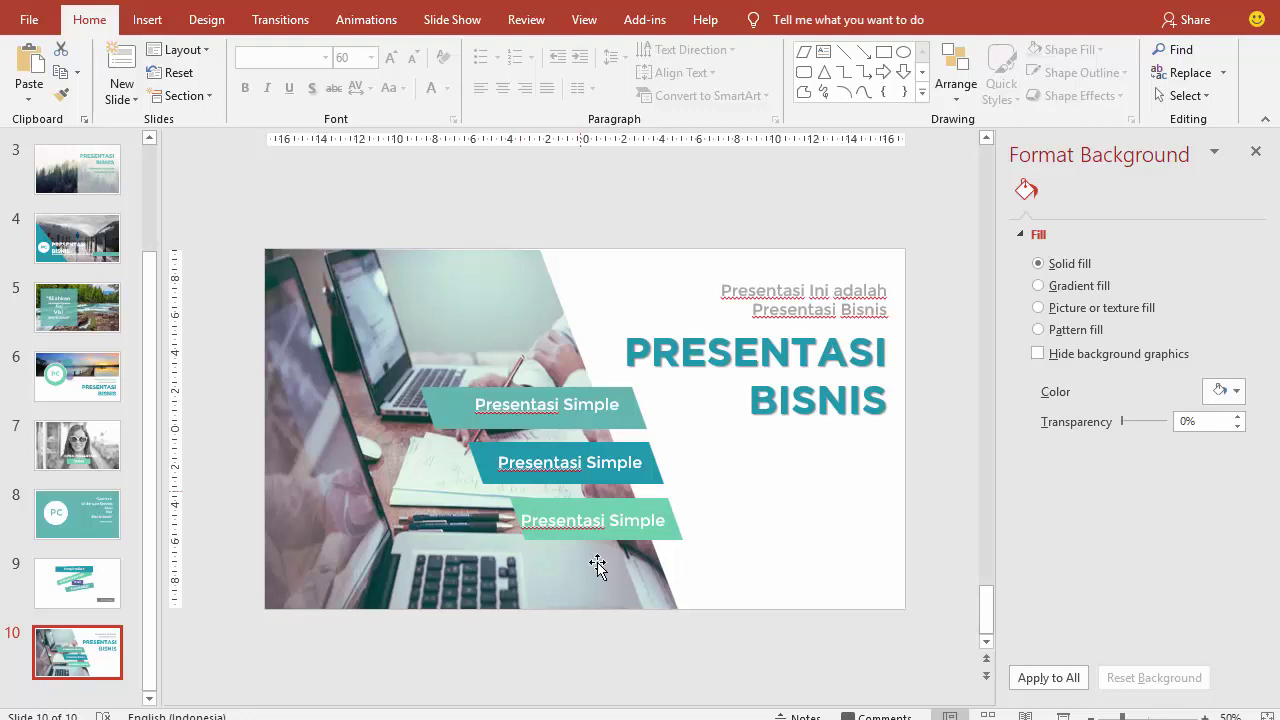
{"action": "left_click", "coordinate": [720, 718]}
{"action": "left_click", "coordinate": [1168, 665]}
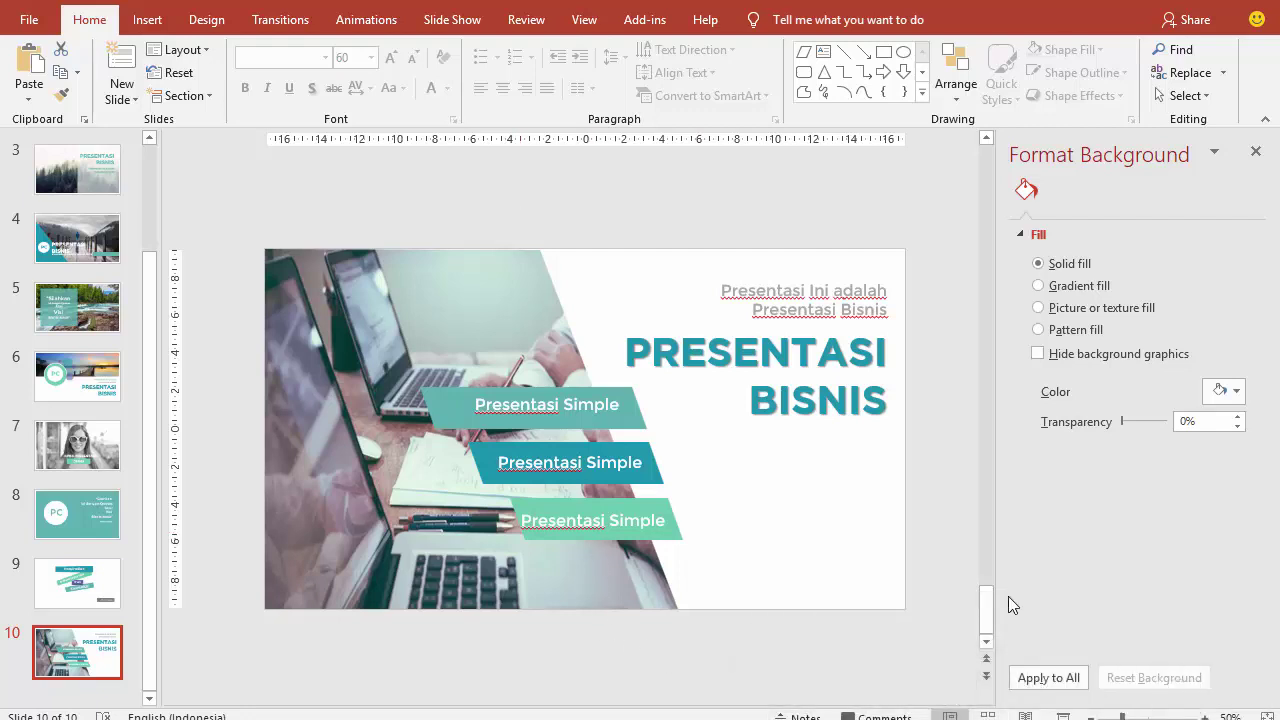